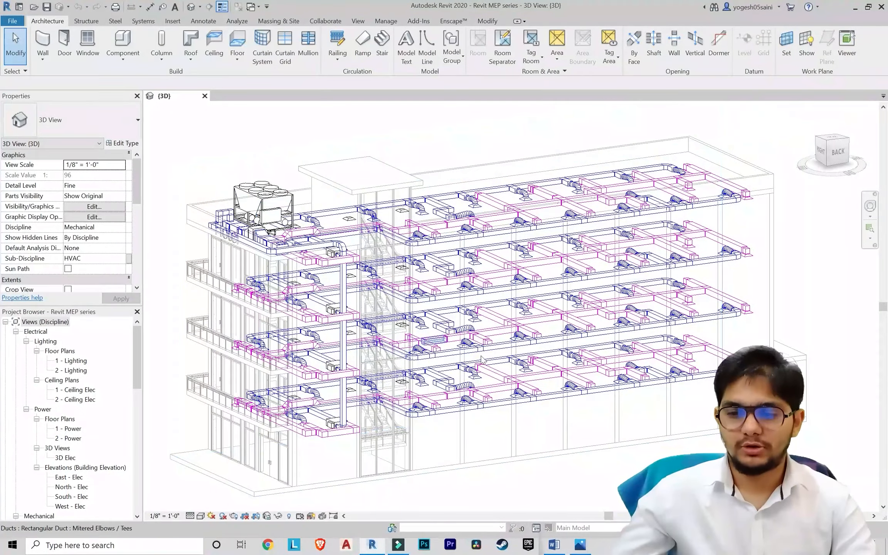
scroll(485, 363, "up", 5)
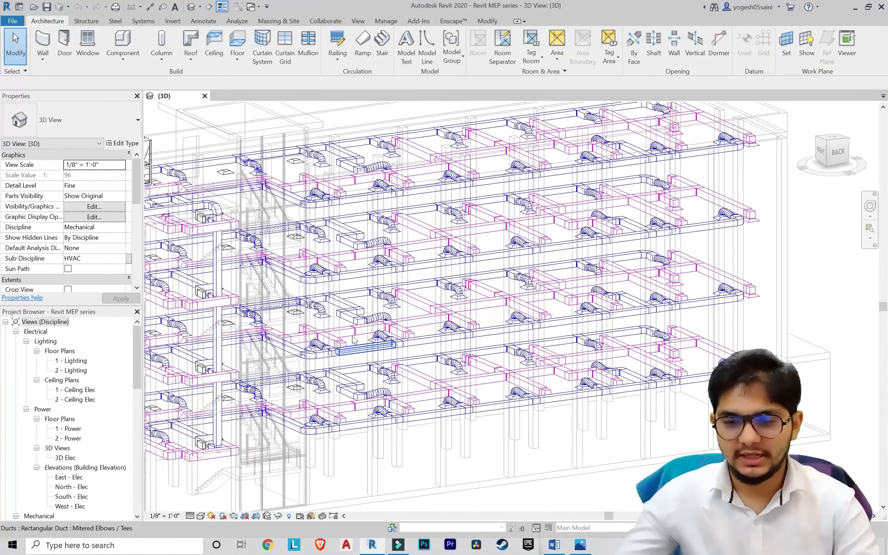
scroll(454, 322, "down", 5)
middle_click_drag(454, 322, 385, 342, "shift")
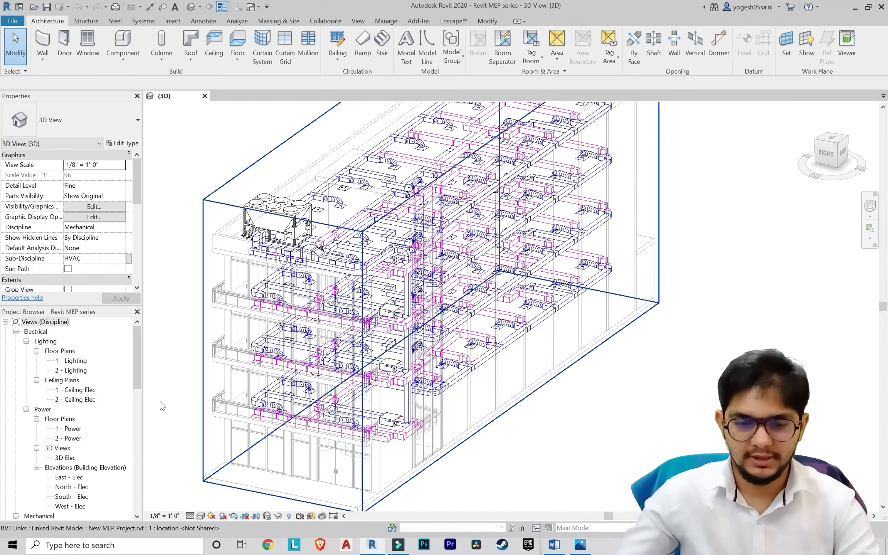
scroll(78, 404, "down", 1)
scroll(78, 404, "up", 1)
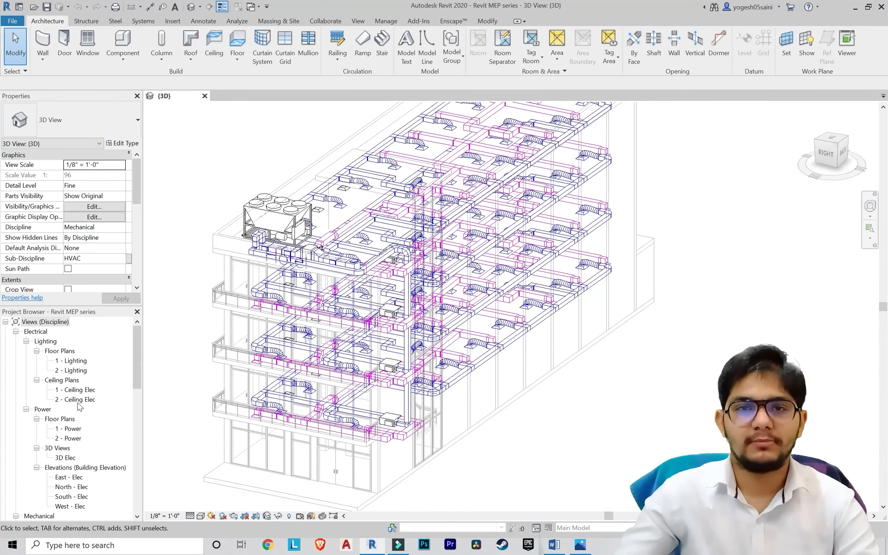
Step: Open the 1 - Lighting floor plan and start a new floor plan with duplication of existing views allowed
left_click(74, 363)
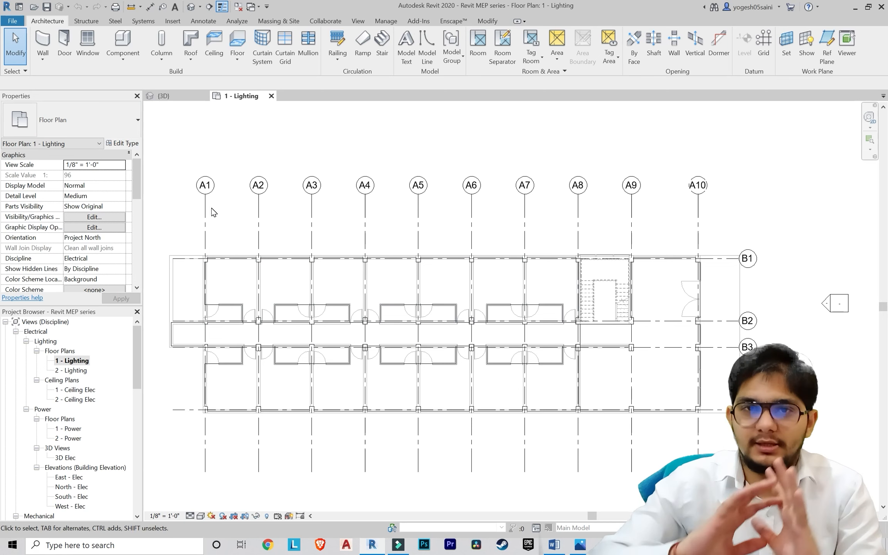
left_click(359, 20)
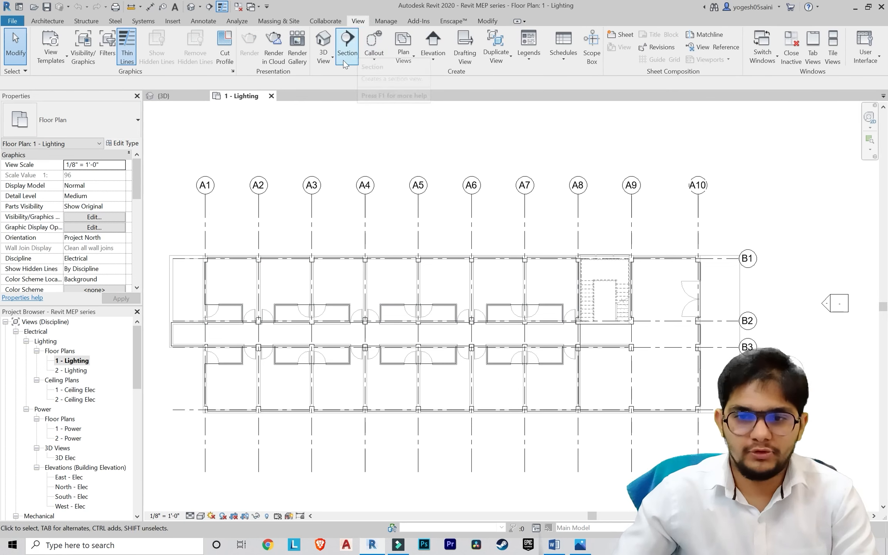
left_click(403, 56)
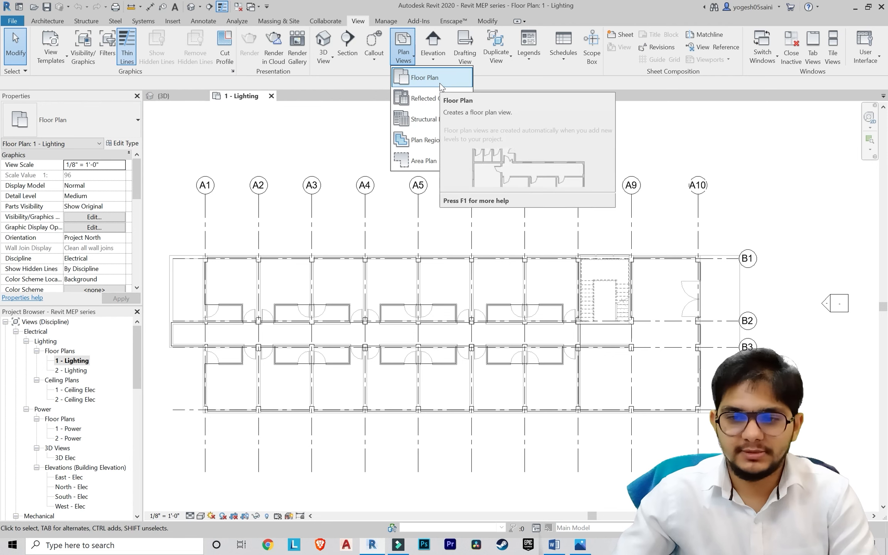
left_click(439, 83)
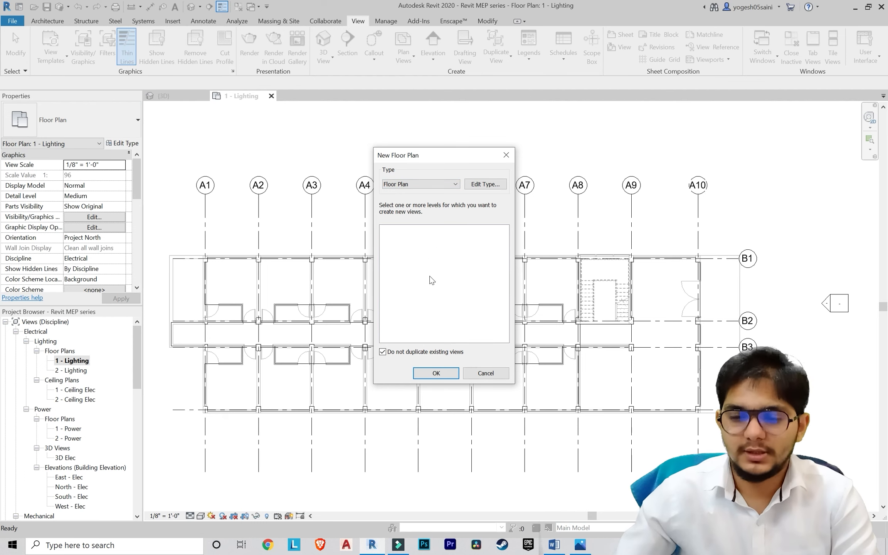
left_click(419, 353)
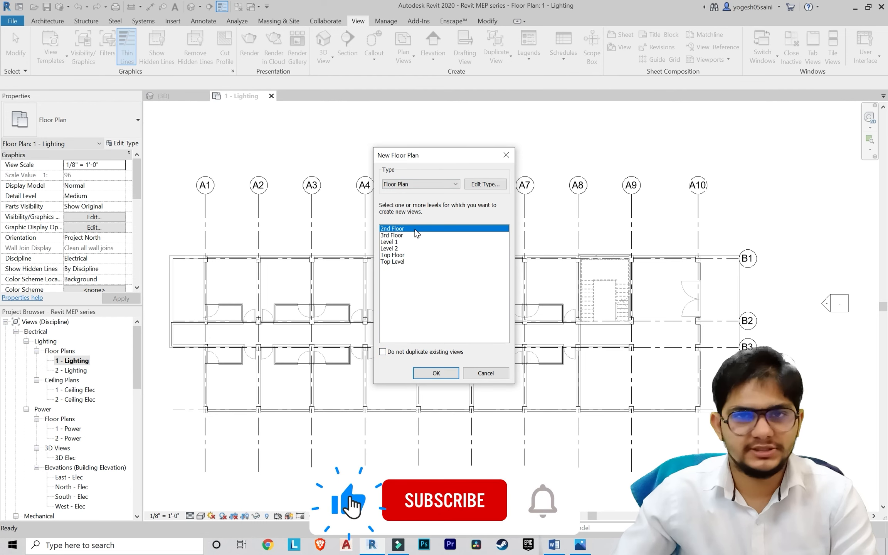
Step: Assign the Electrical Plan view template to the Floor Plan type, with the template's sub-discipline set to Lighting
left_click(487, 186)
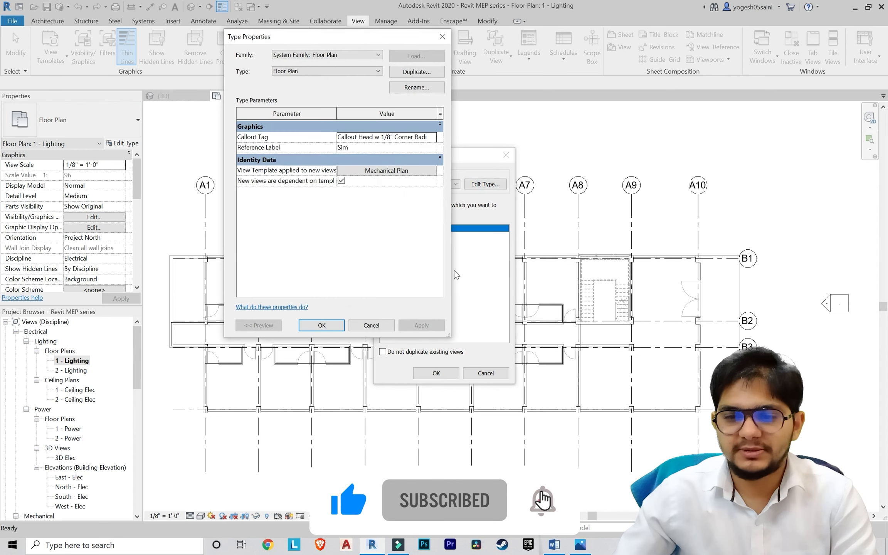
left_click(384, 172)
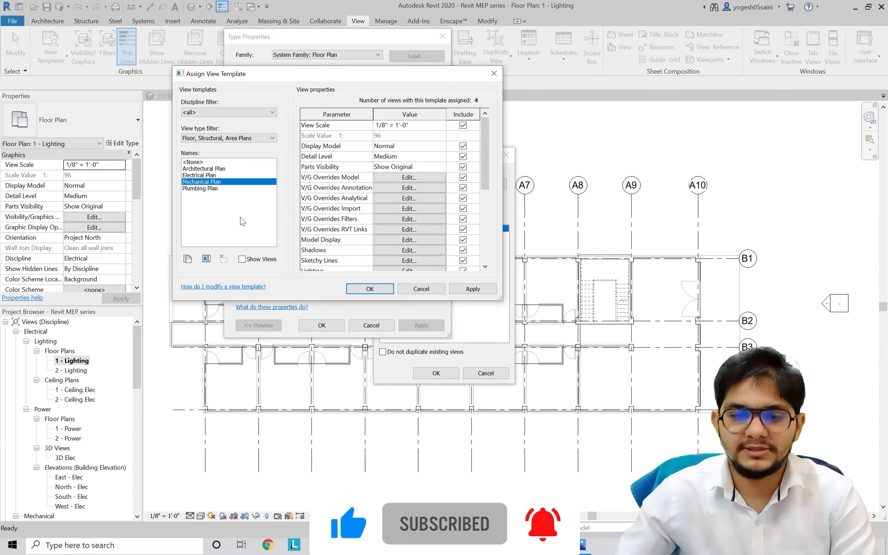
left_click(215, 175)
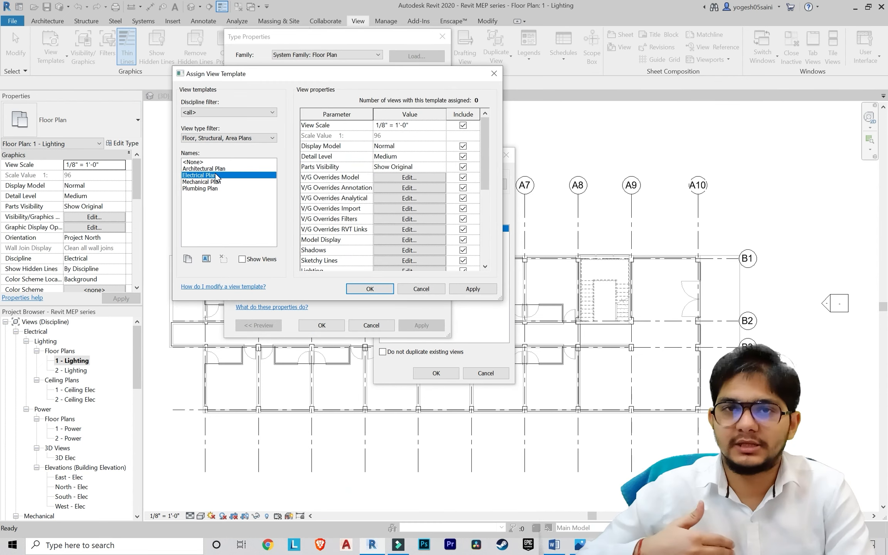
scroll(331, 204, "down", 5)
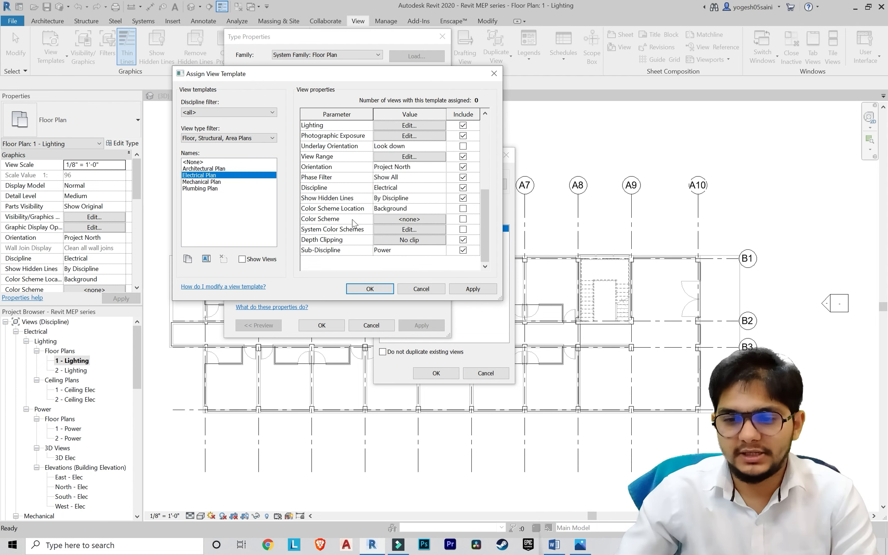
left_click(441, 250)
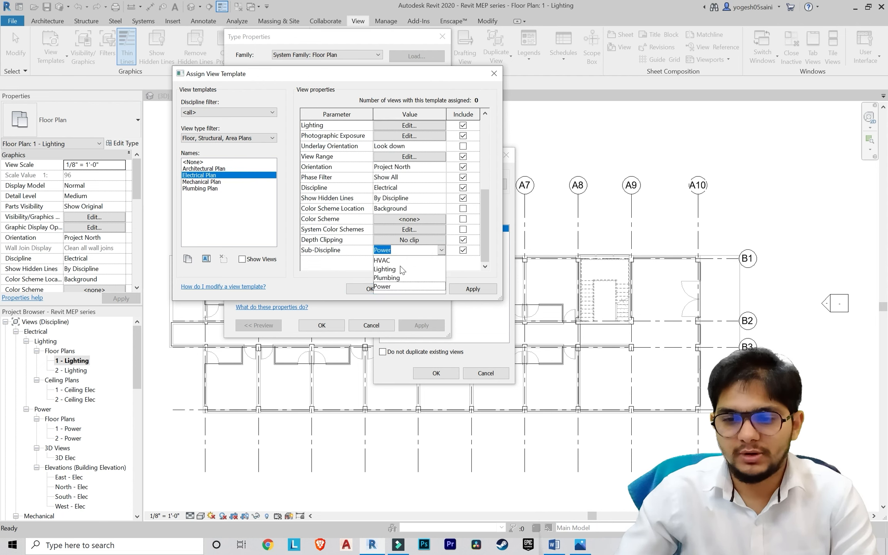
left_click(391, 268)
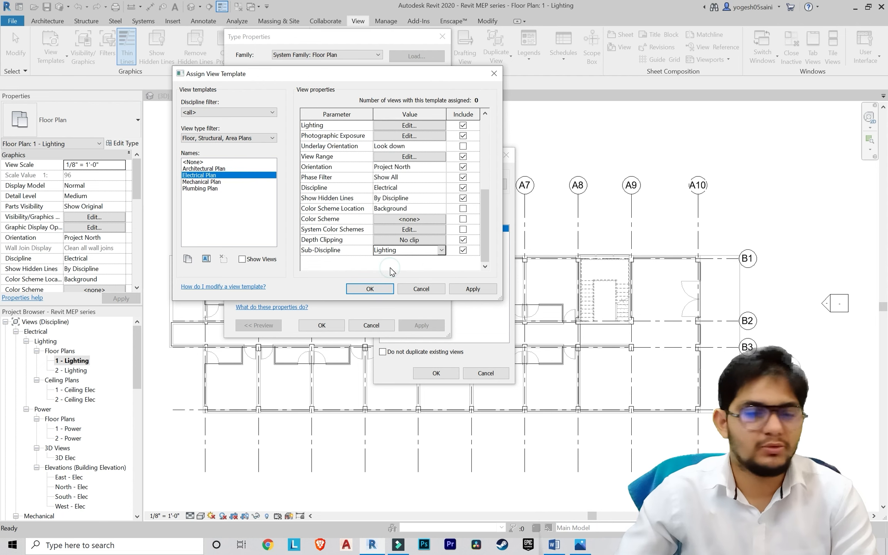
left_click(474, 289)
left_click(369, 288)
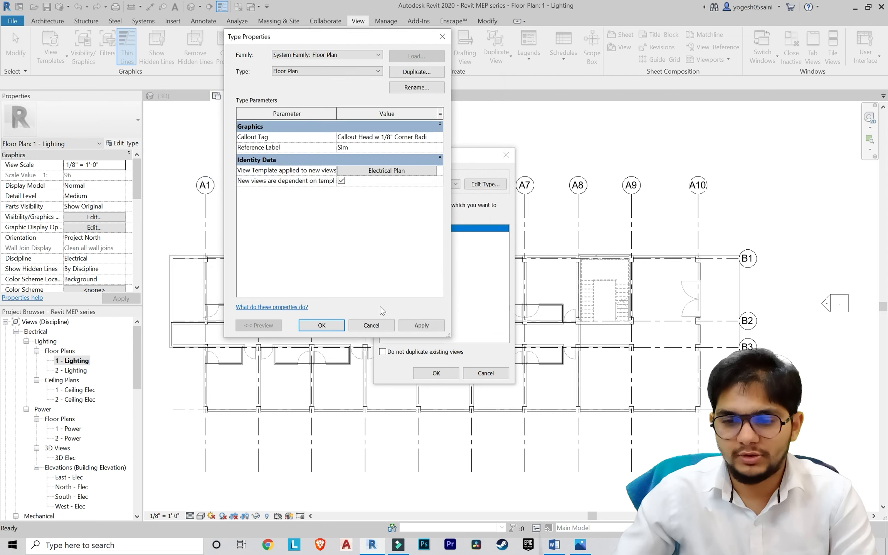
left_click(341, 329)
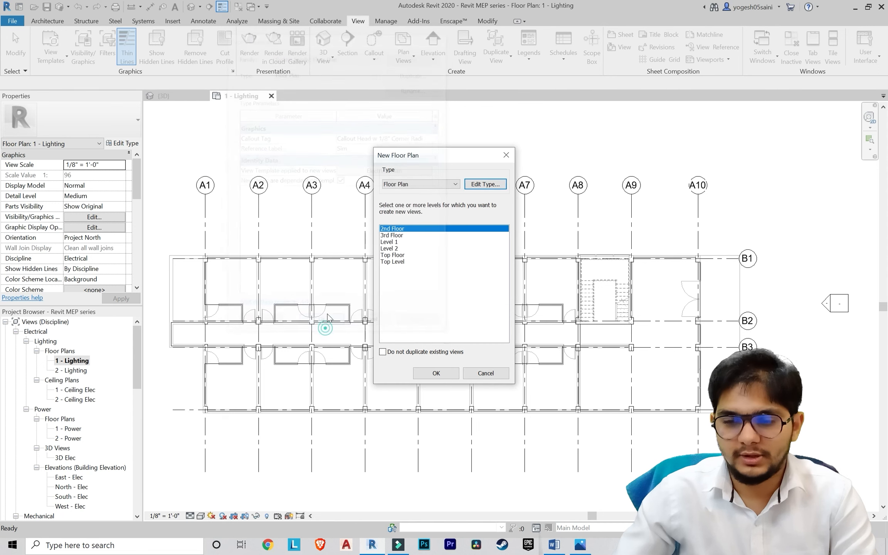
Step: Create new floor plan views for the 2nd Floor, 3rd Floor, Top Floor and Top Level
left_click(404, 235, "shift")
left_click_drag(400, 255, 401, 261, "ctrl")
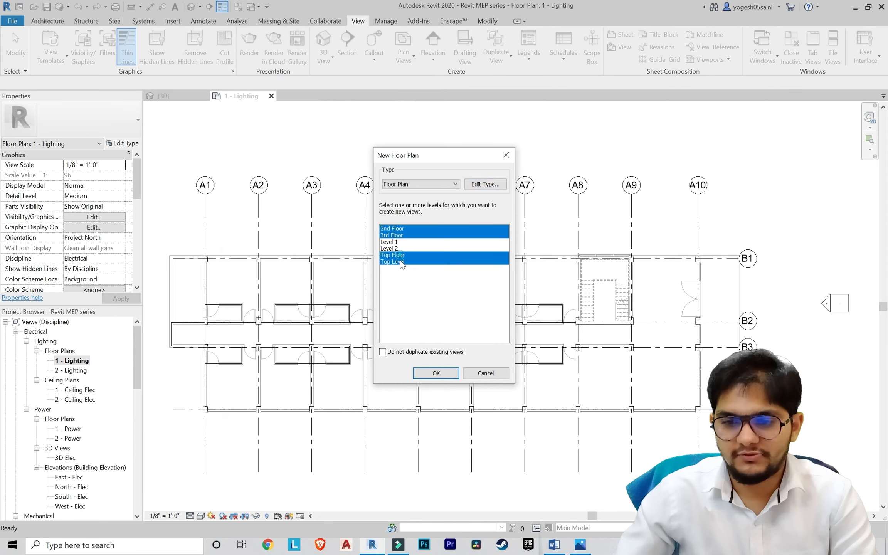
left_click(437, 373)
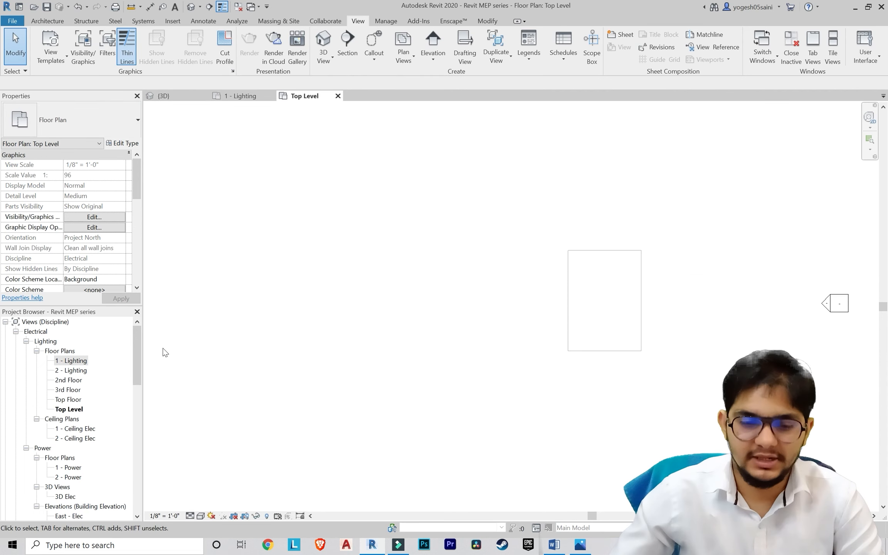
Step: Open the 2nd Floor lighting plan and rename it 3 - Lighting without renaming the corresponding level and views
double_click(67, 380)
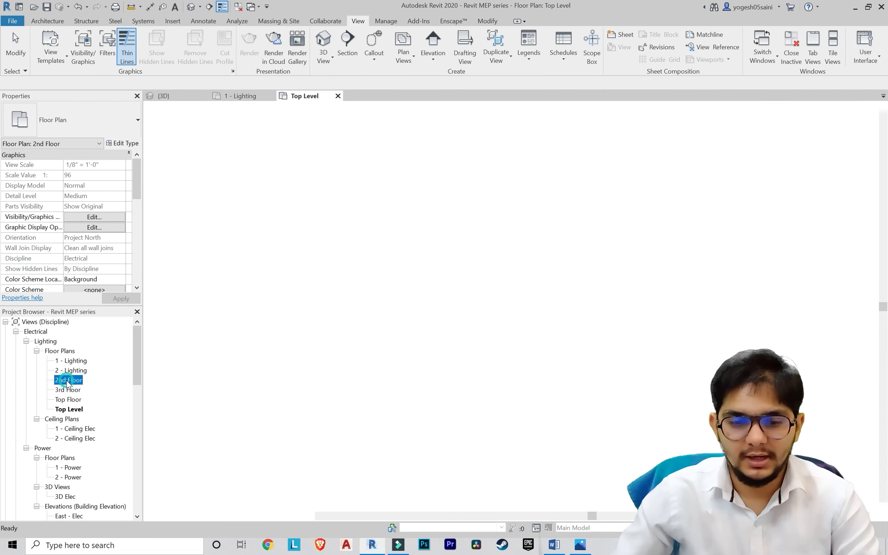
right_click(65, 381)
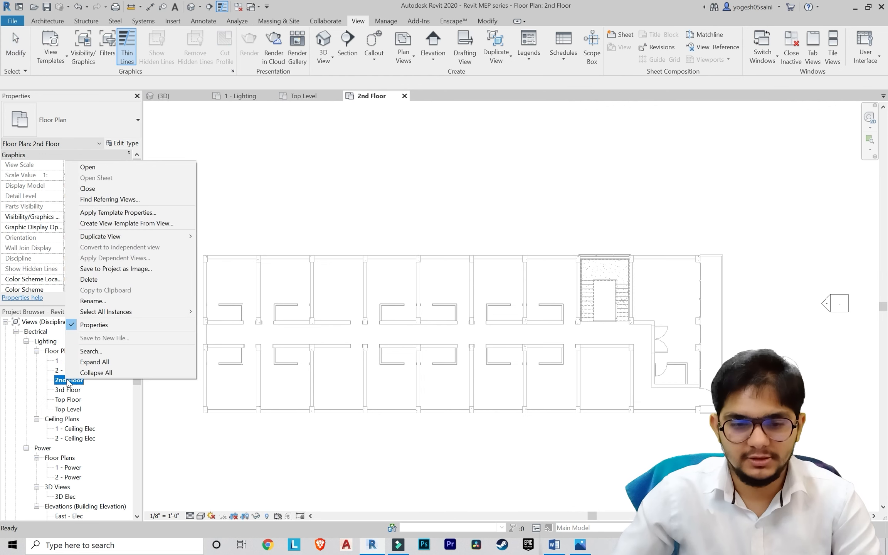
left_click(111, 303)
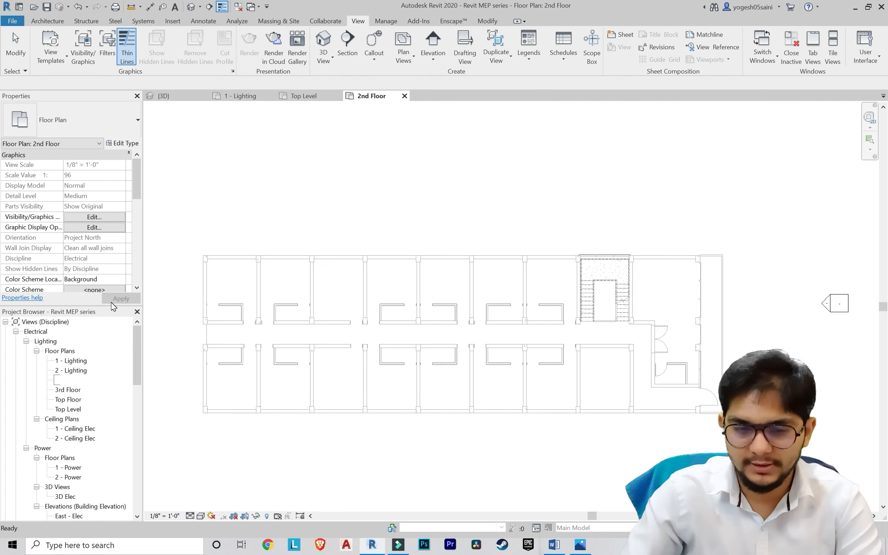
type("3 - Lighting")
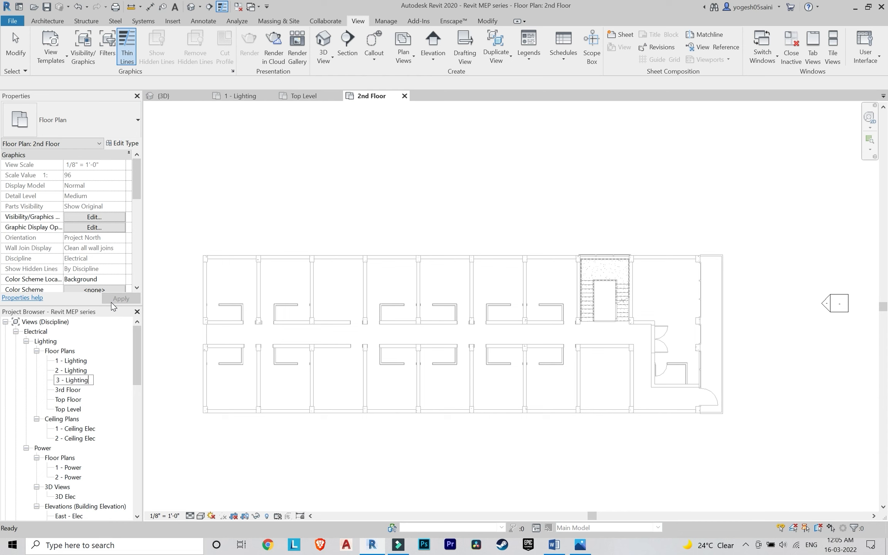
key("Return")
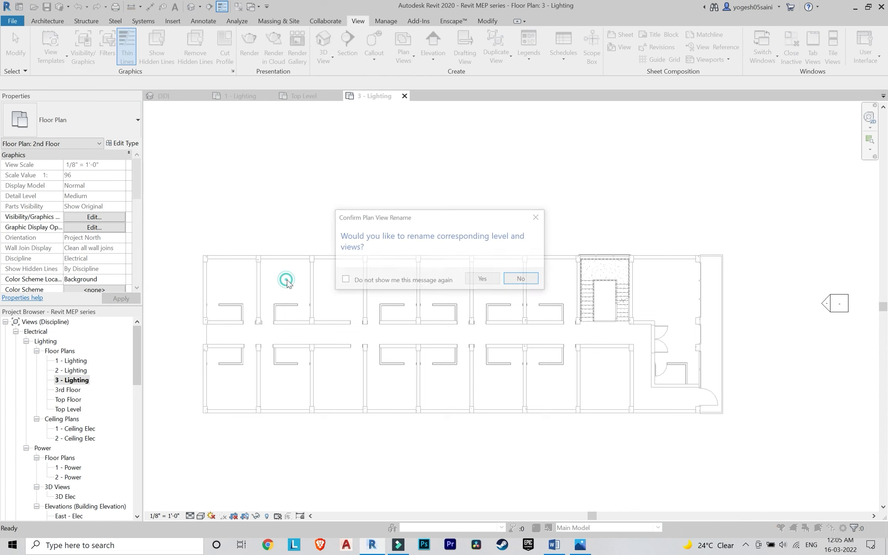
left_click(519, 278)
Step: Rename the 3rd Floor lighting plan to 4 - Lighting, leaving the corresponding level's name as it is
right_click(77, 390)
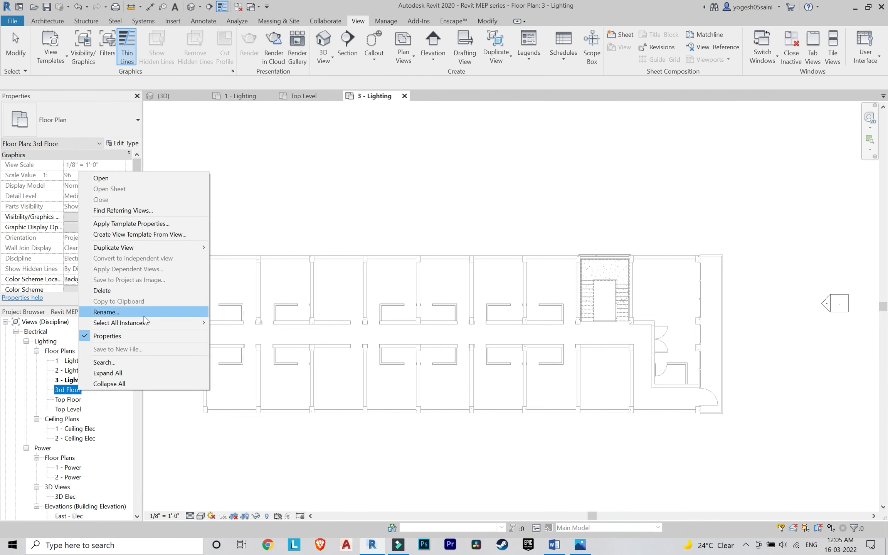
left_click(142, 312)
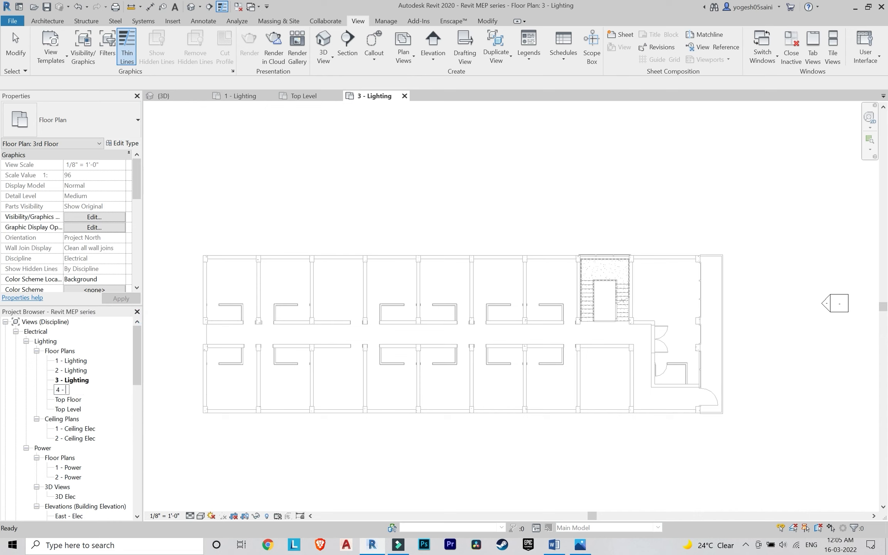
key("Return")
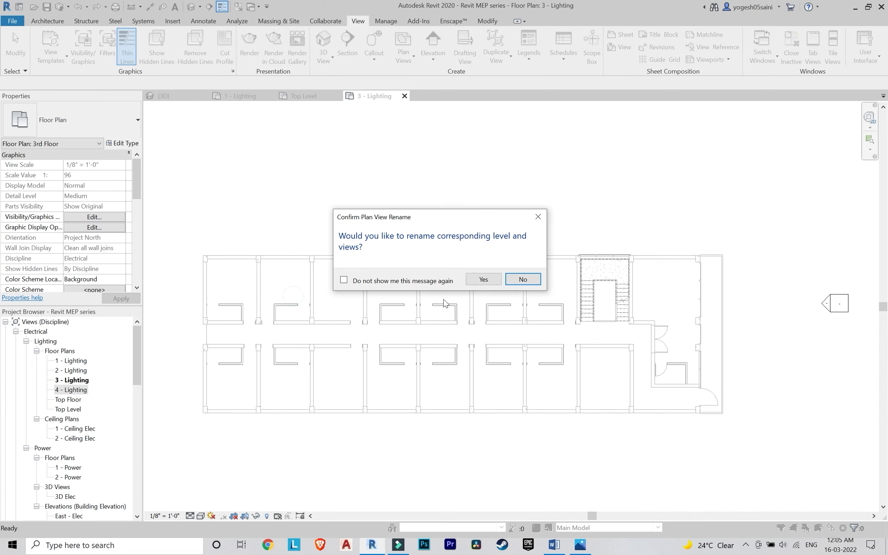
left_click(519, 280)
Step: Rename the Top Floor lighting plan to 5 - Lighting, declining to rename the corresponding level
left_click(67, 400)
right_click(67, 401)
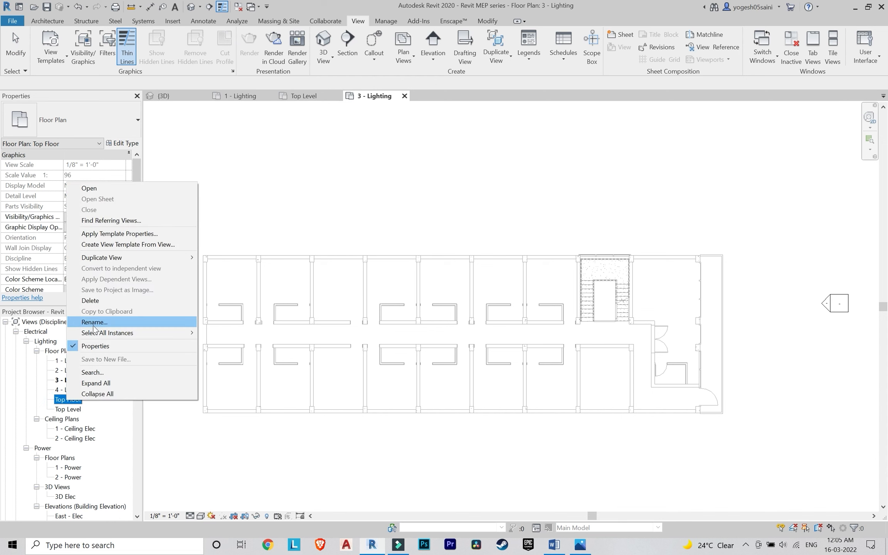
left_click(95, 327)
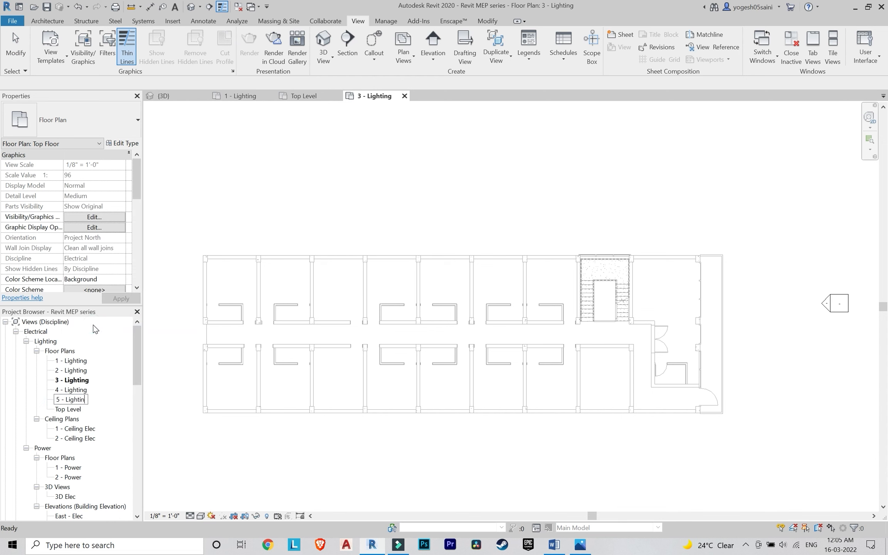
key("Return")
left_click(522, 278)
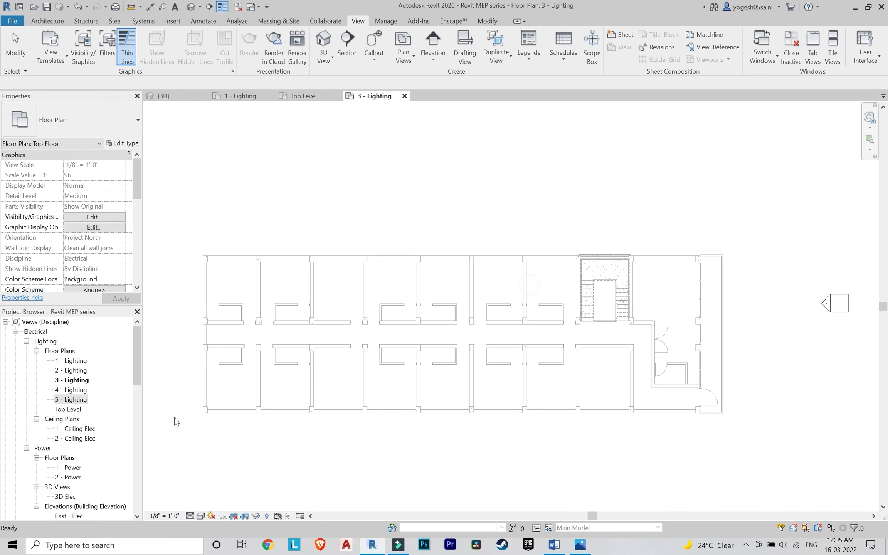
Step: Rename the Top Level lighting plan to 6 - Lighting without renaming its level and views
right_click(74, 409)
left_click(122, 331)
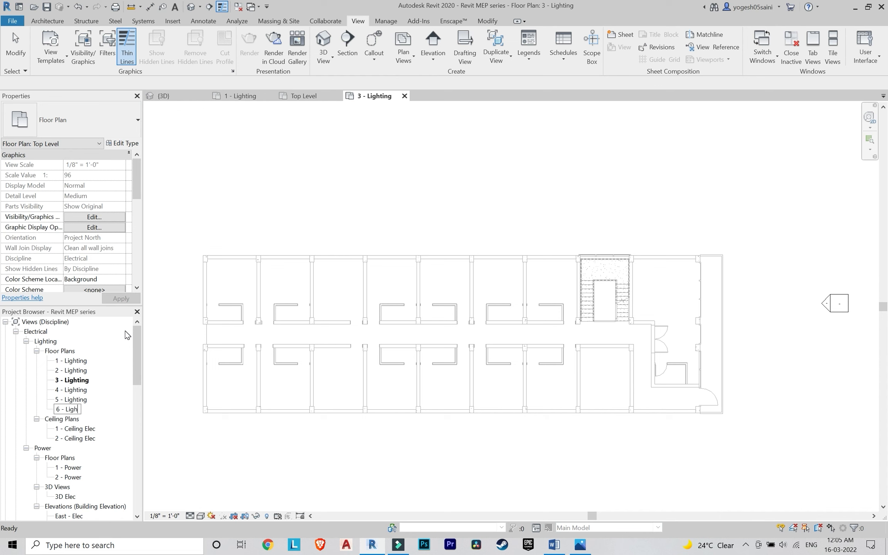
type("6 - Lighting")
key("Return")
left_click(518, 281)
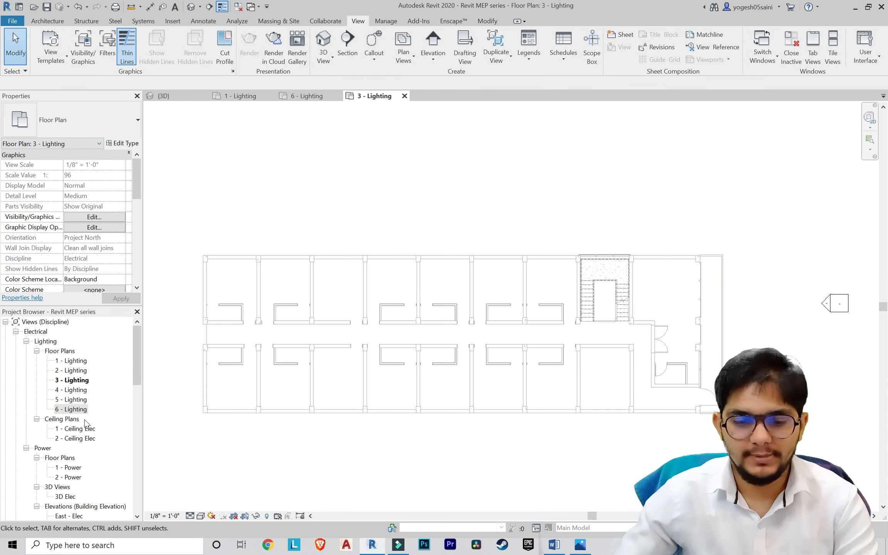
Step: Open the 1 - Ceiling Elec plan and start a new reflected ceiling plan with duplicates of existing views allowed
double_click(80, 429)
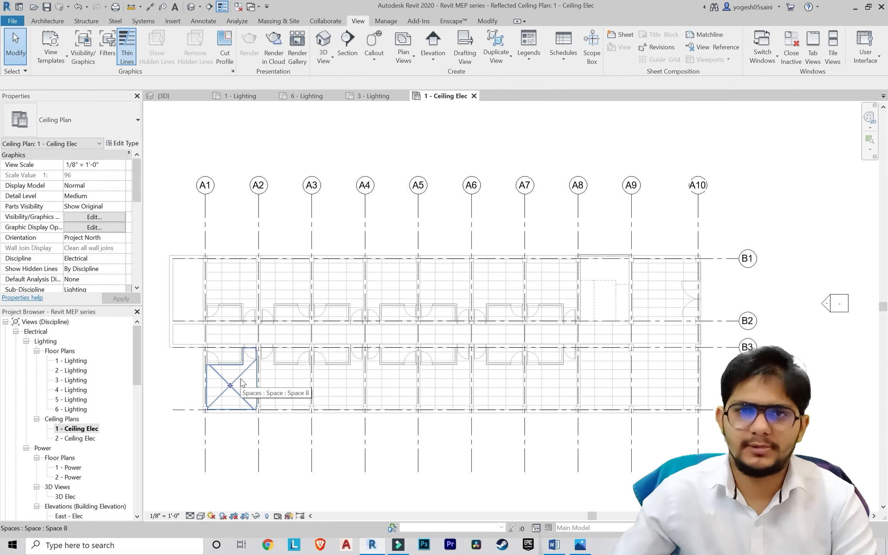
left_click(396, 53)
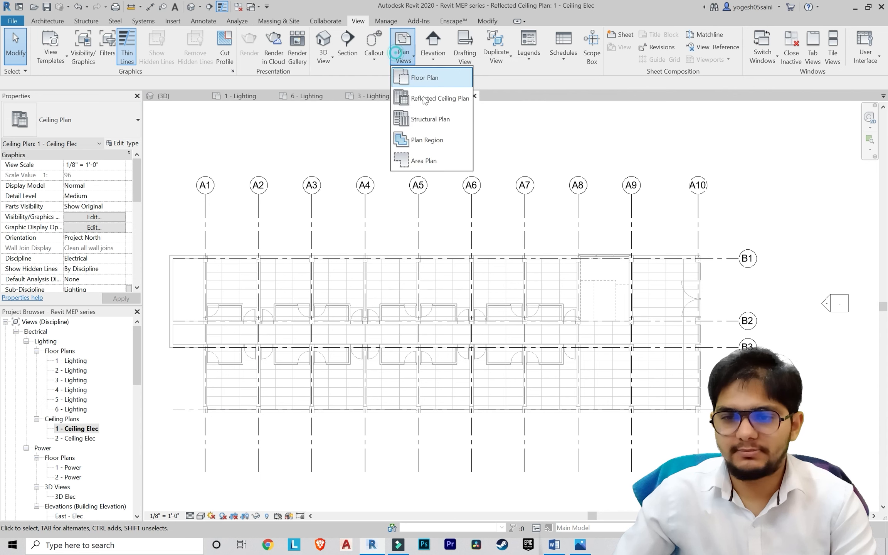
left_click(443, 100)
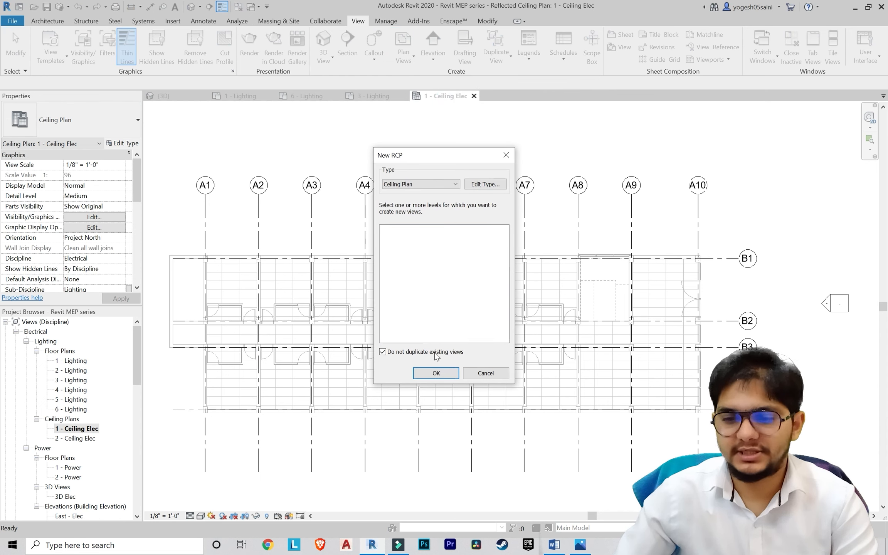
left_click(424, 352)
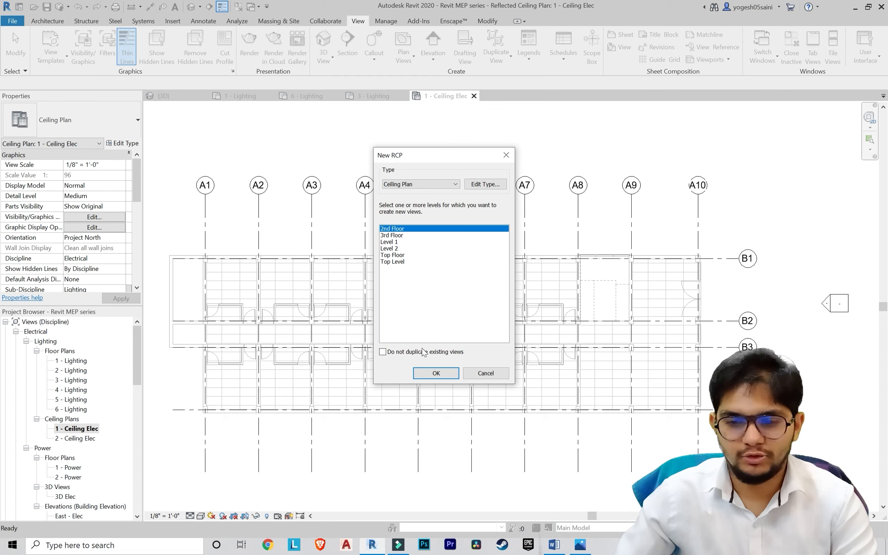
Step: Assign the Electrical Ceiling view template to the Ceiling Plan type used for new reflected ceiling plans
left_click(478, 185)
left_click(387, 173)
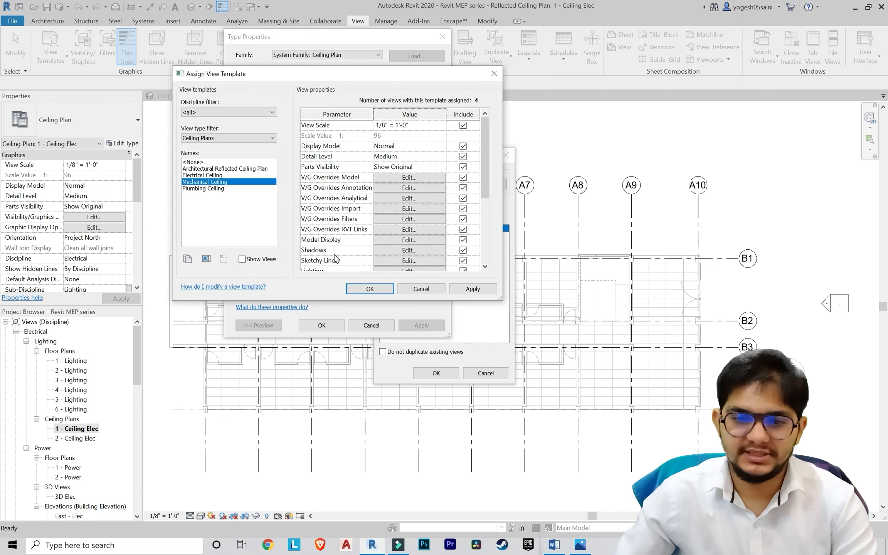
left_click(218, 176)
scroll(352, 207, "down", 4)
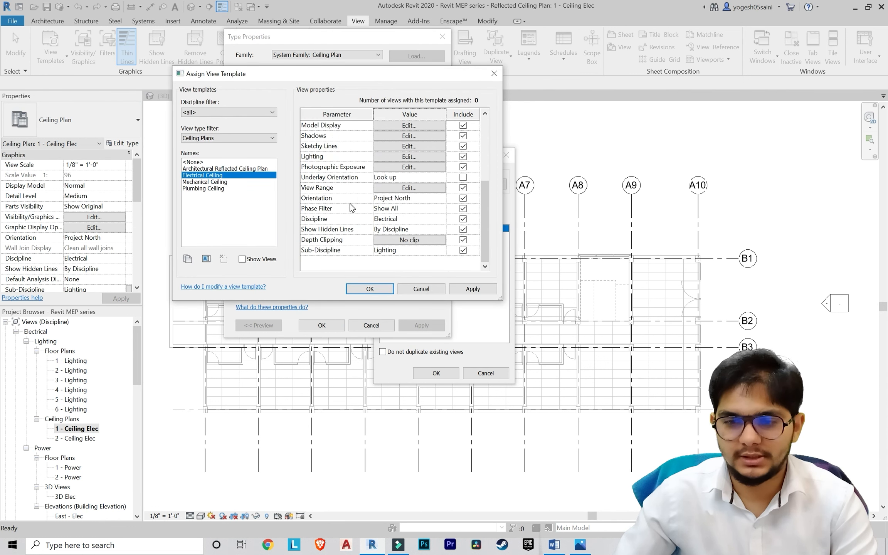
left_click(465, 289)
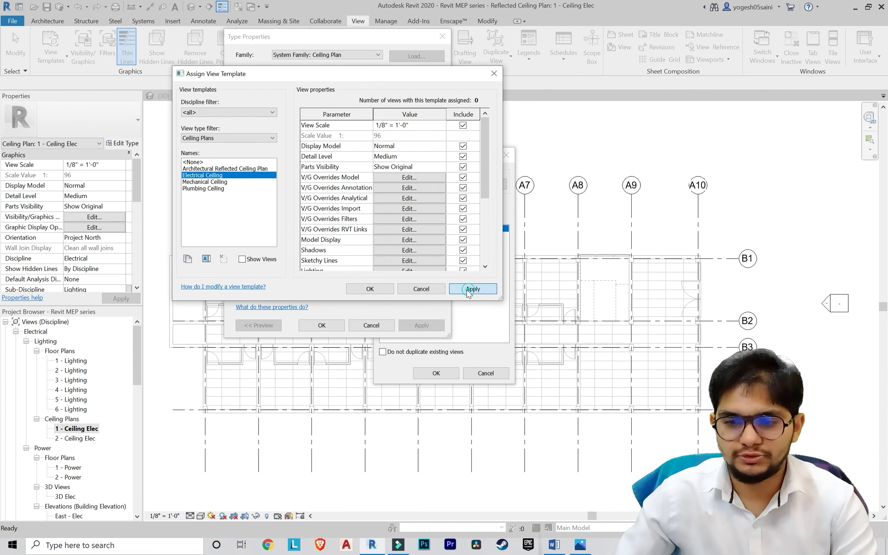
left_click(379, 290)
left_click(417, 328)
left_click(320, 327)
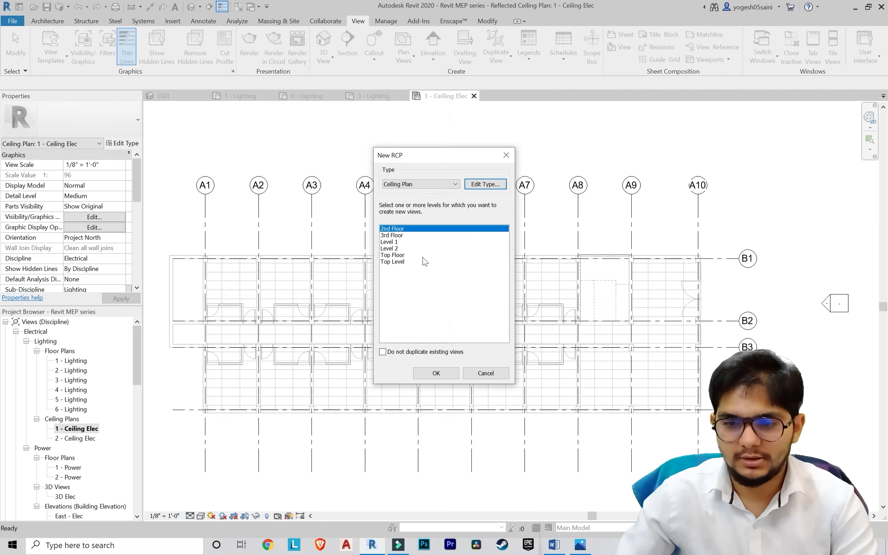
Step: Create reflected ceiling plans for the 2nd Floor, 3rd Floor, Top Floor and Top Level
left_click(394, 235, "ctrl")
left_click(393, 255, "ctrl")
left_click(393, 262, "ctrl")
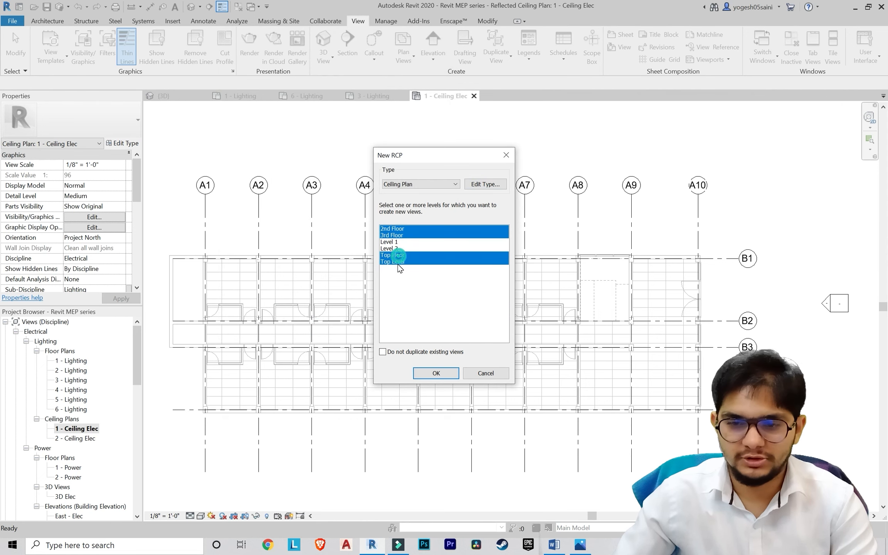
left_click(434, 373)
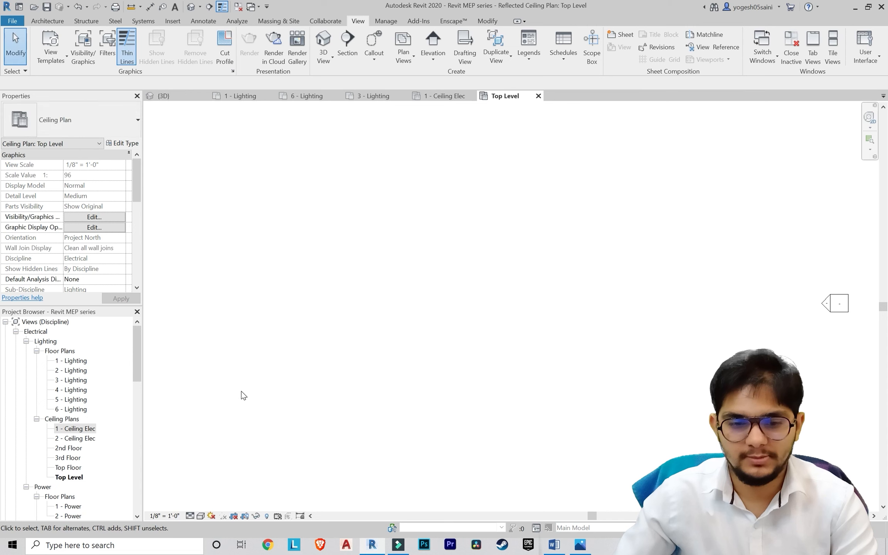
Step: Open the 2nd Floor ceiling plan and rename it 3 - Ceiling Elec without renaming the corresponding level and views
double_click(70, 449)
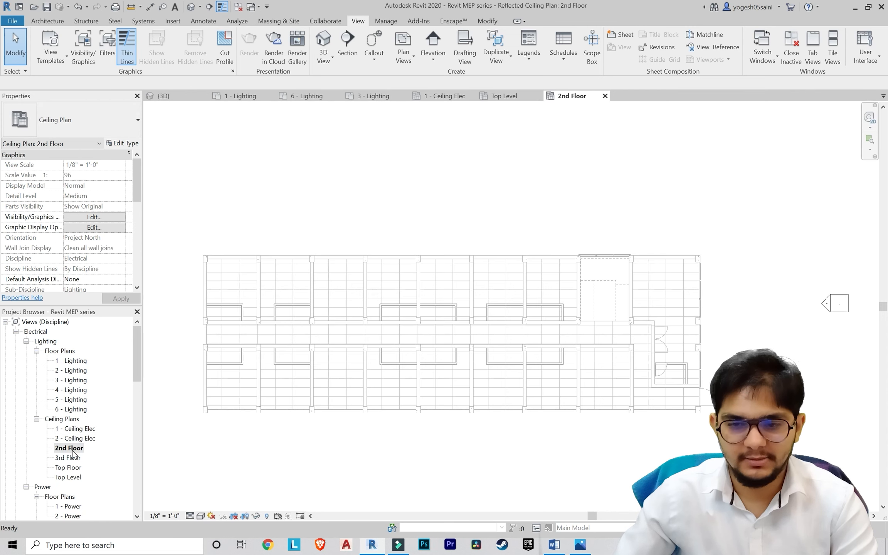
right_click(73, 454)
left_click(130, 367)
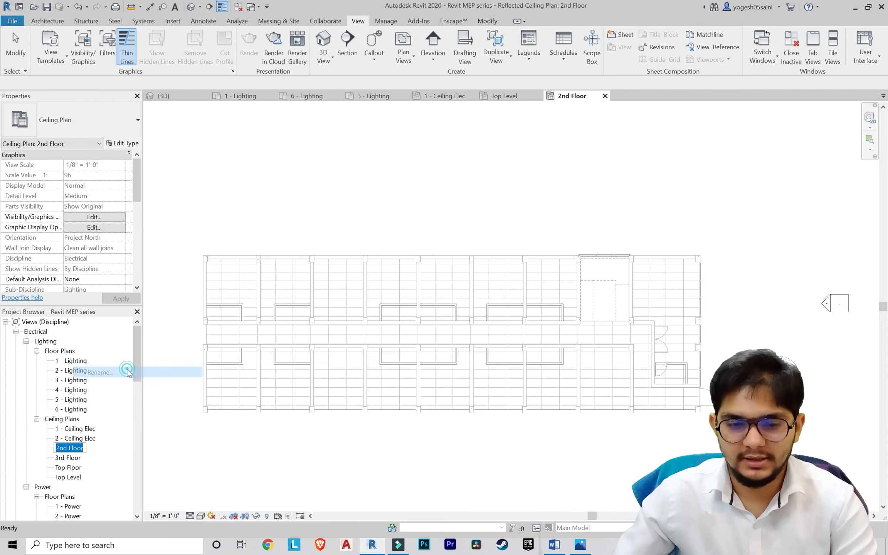
key("BackSpace")
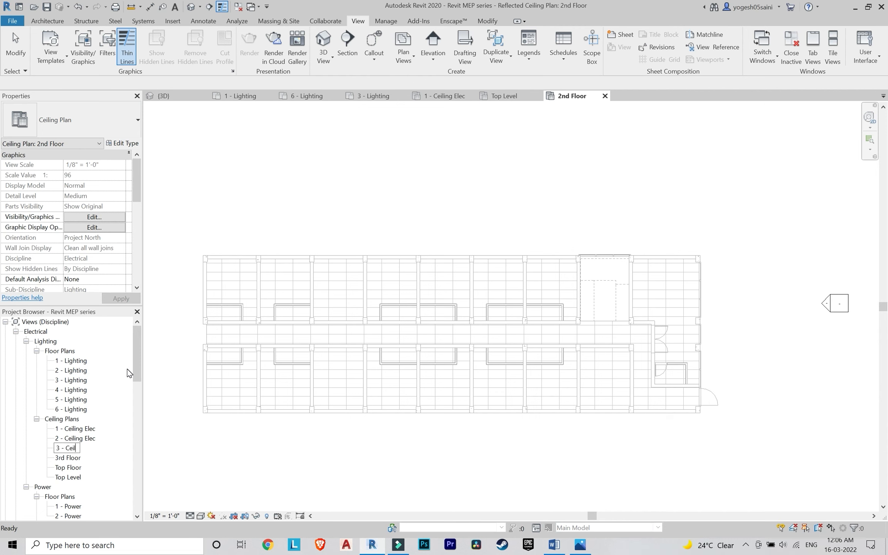
key("Return")
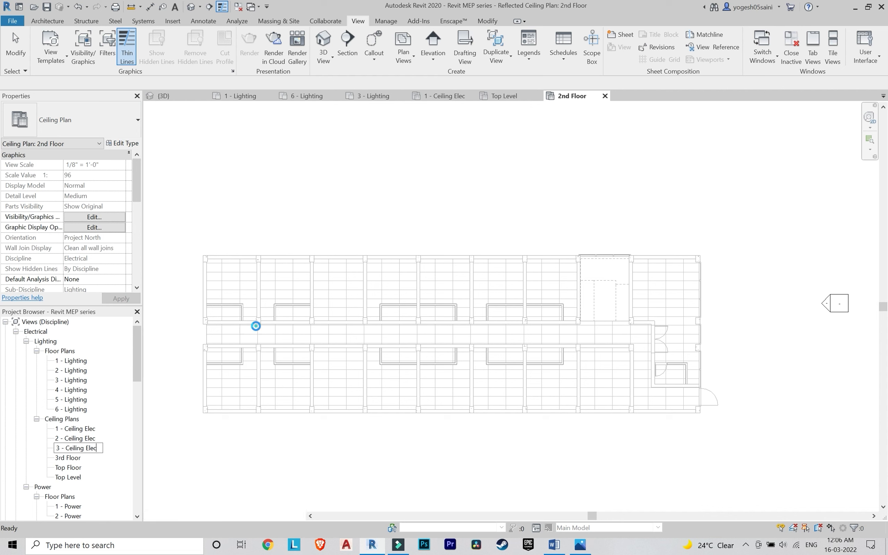
left_click(521, 277)
Step: Rename the 3rd Floor ceiling plan to 4 - Ceiling Elec, leaving the corresponding level's name as it is
left_click(75, 461)
right_click(75, 461)
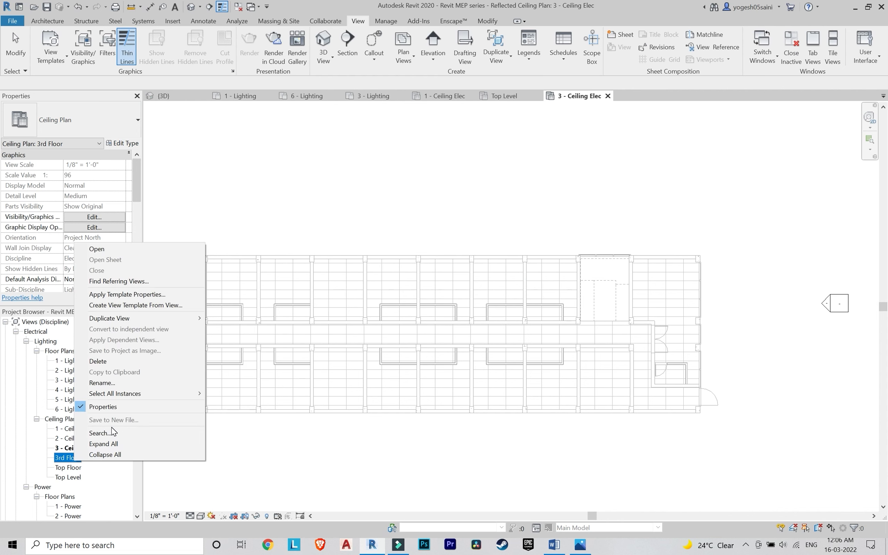
left_click(122, 383)
key("BackSpace")
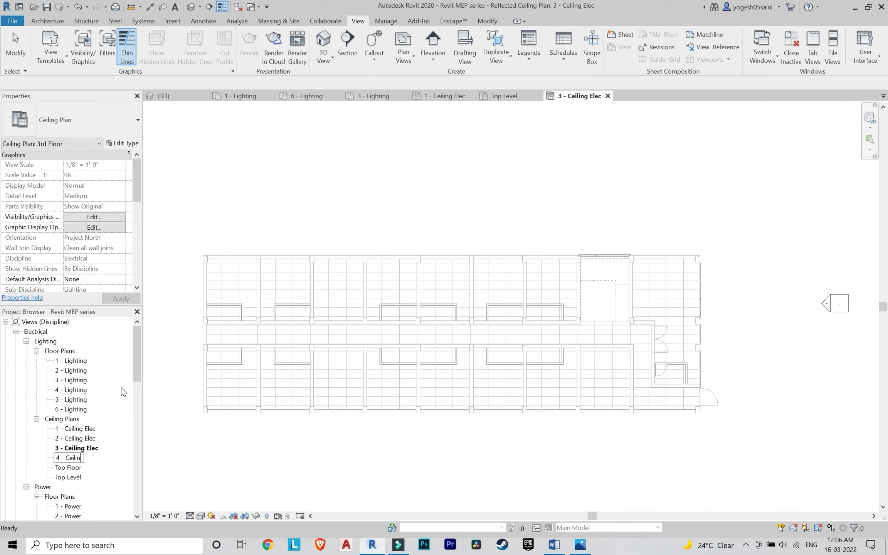
key("Return")
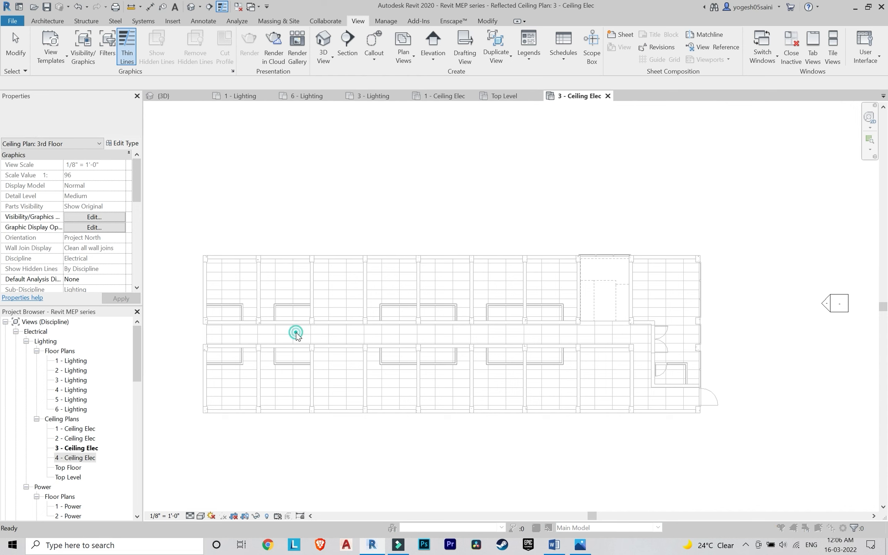
left_click(520, 333)
Step: Rename the Top Floor ceiling plan to 5 - Ceiling Elec, declining to rename the corresponding level
left_click(68, 467)
right_click(68, 467)
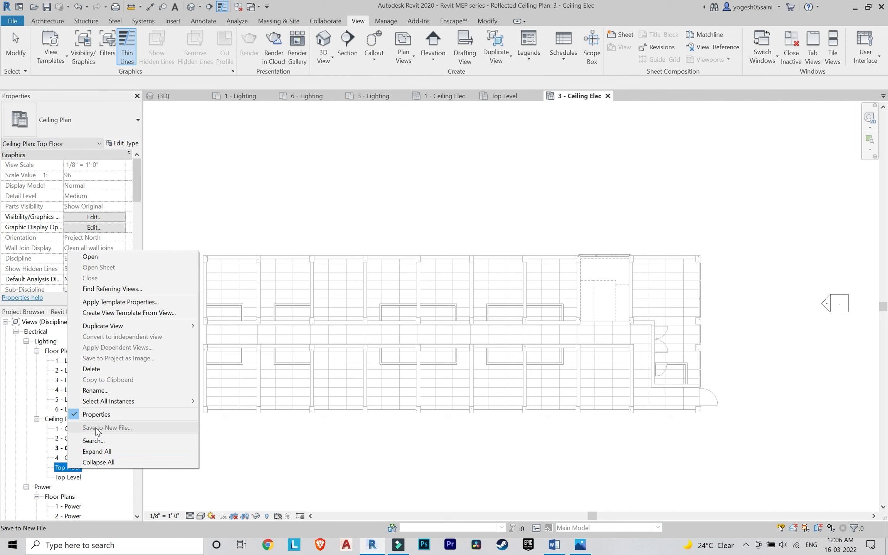
left_click(112, 389)
key("BackSpace")
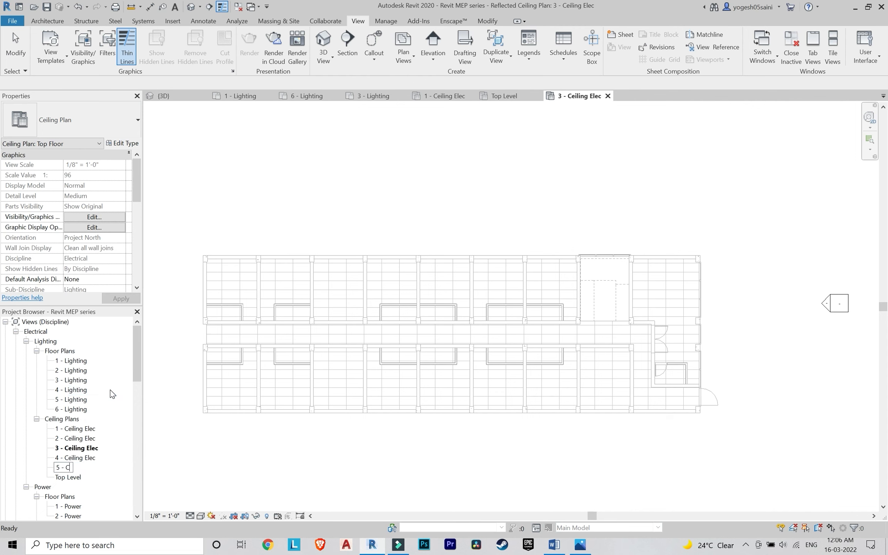
type("5 - Ceiling Elec")
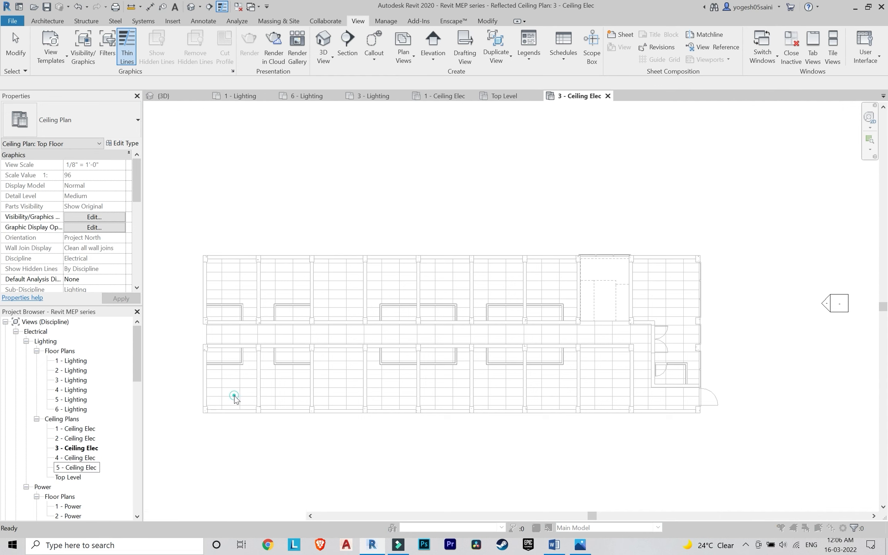
key("Return")
left_click(519, 278)
Step: Rename the Top Level ceiling plan to 6 - Ceiling Elec without renaming its level and views
left_click(68, 478)
right_click(69, 478)
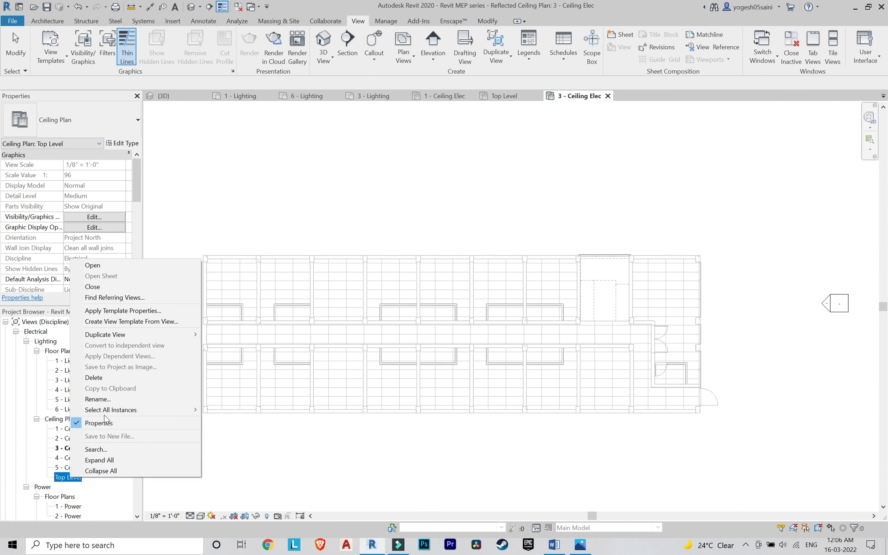
left_click(111, 401)
key("BackSpace")
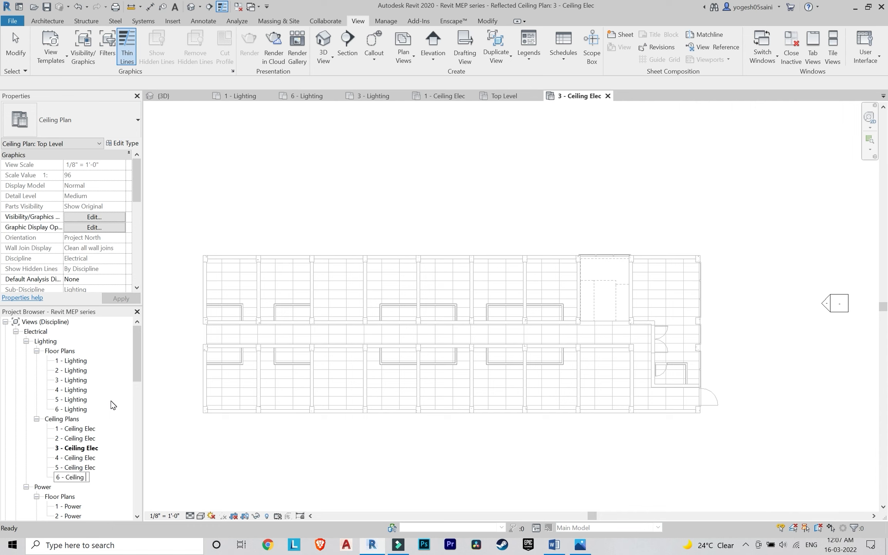
type("6 - Ceiling Elec")
left_click(538, 279)
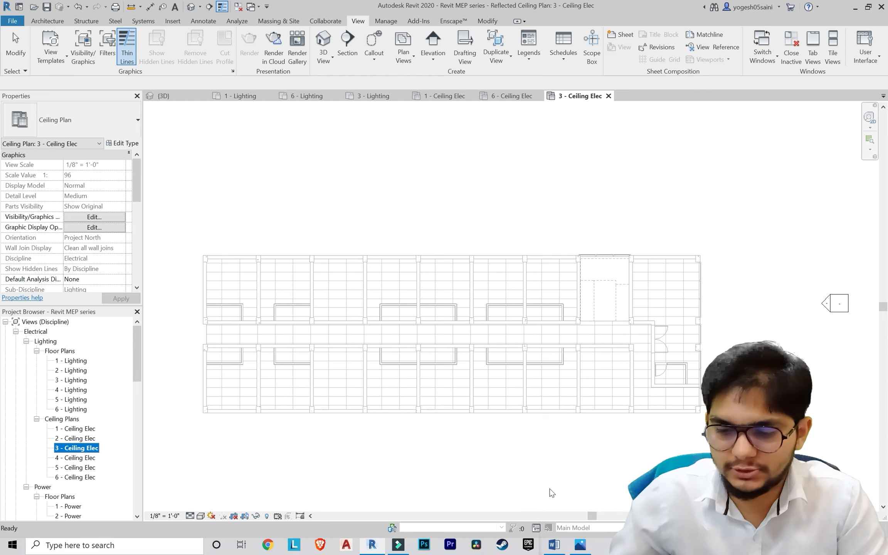
Step: Switch to the Word document on lux values by building type, check the hotel room value, and return to Revit
left_click(555, 543)
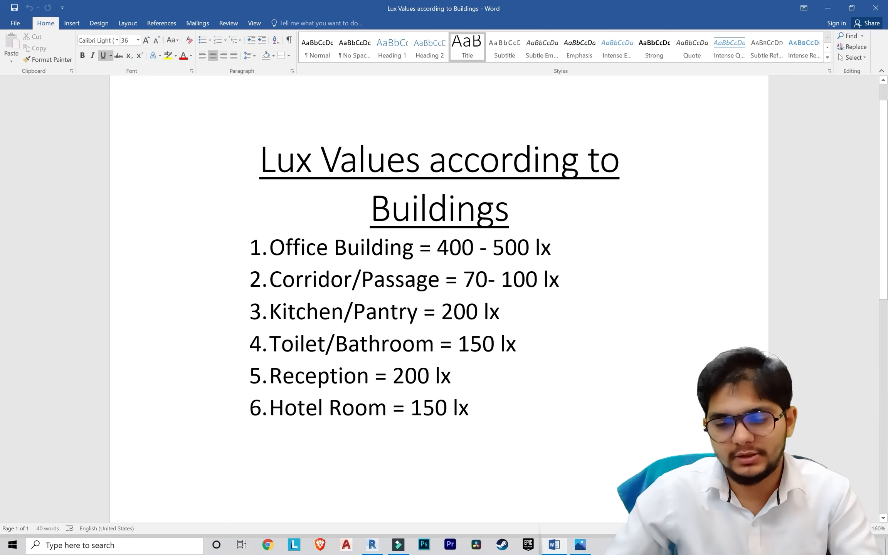
left_click_drag(410, 409, 447, 409)
left_click(481, 440)
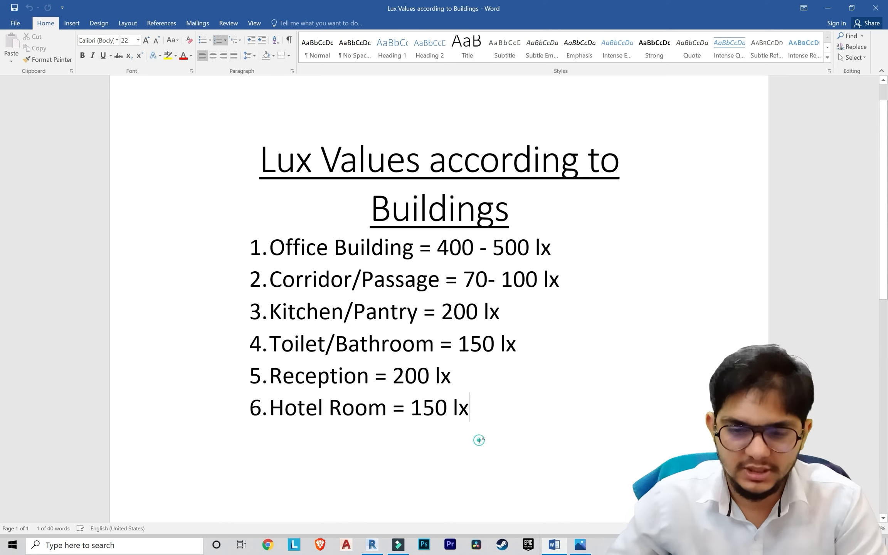
left_click(822, 5)
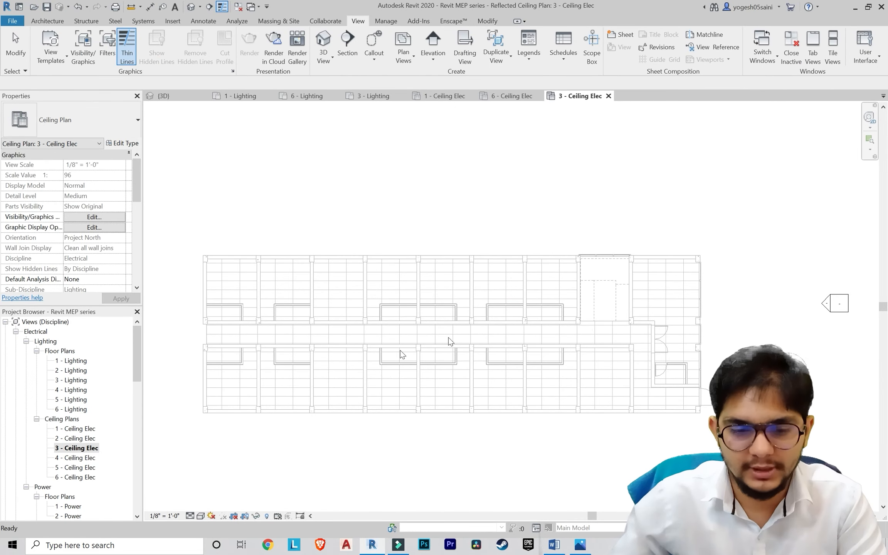
Step: Open the 1 - Ceiling Elec plan and examine the electrical lighting properties of the space between grids A1 and A2 along B1
double_click(80, 428)
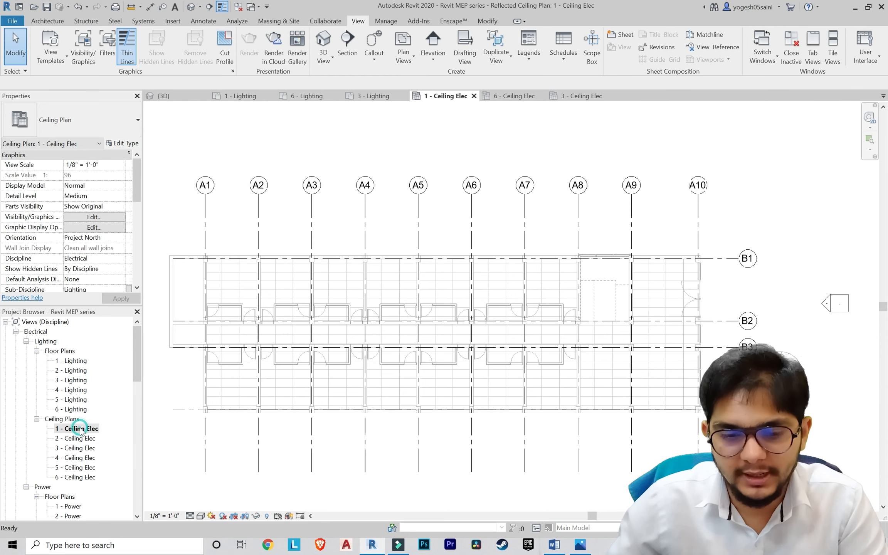
left_click(248, 275)
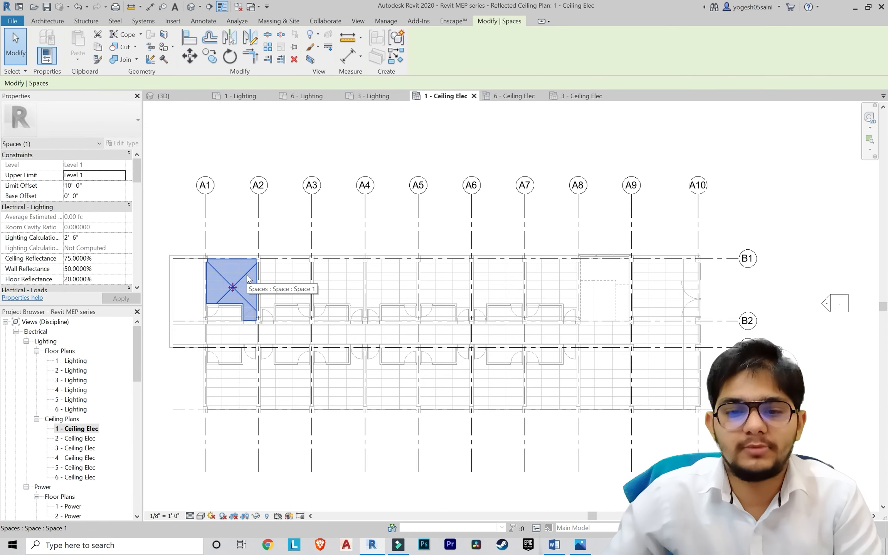
scroll(92, 232, "down", 3)
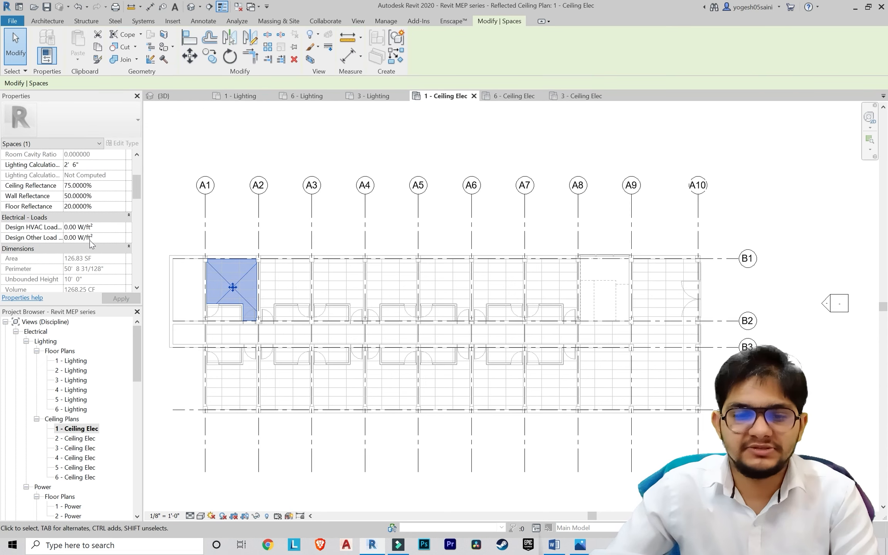
scroll(89, 243, "up", 1)
scroll(88, 243, "up", 3)
scroll(88, 243, "down", 5)
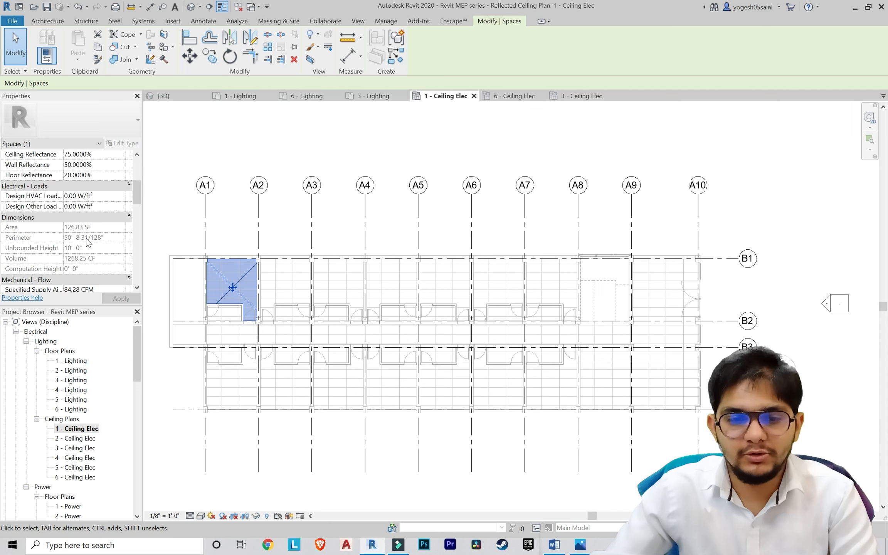
scroll(77, 257, "down", 3)
scroll(77, 258, "up", 5)
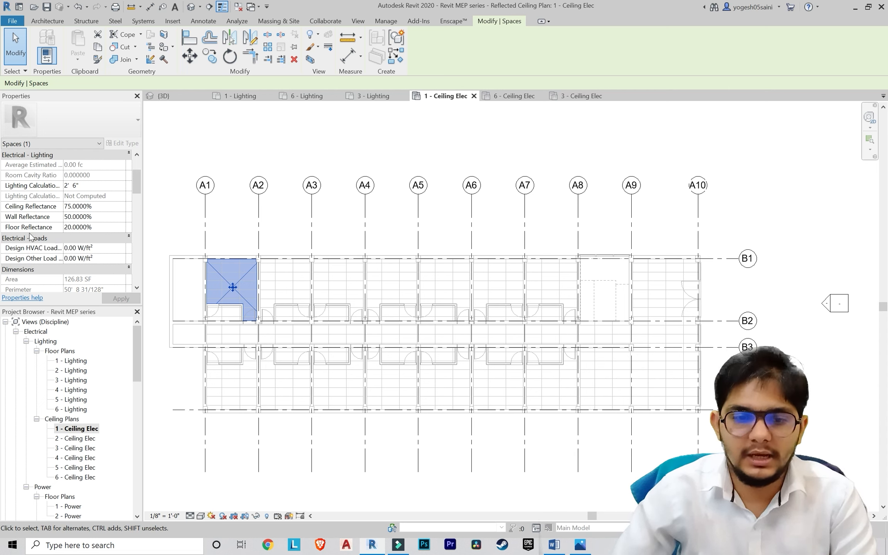
scroll(30, 236, "up", 1)
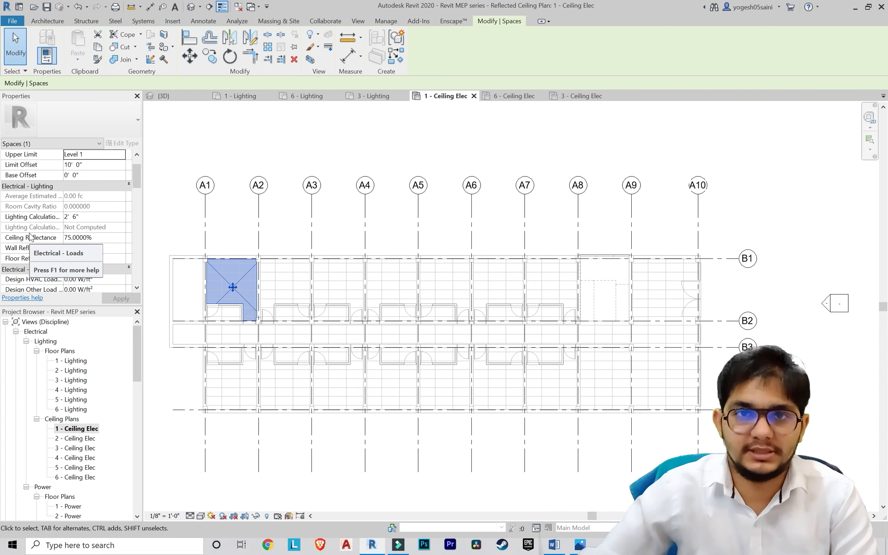
left_click(235, 206)
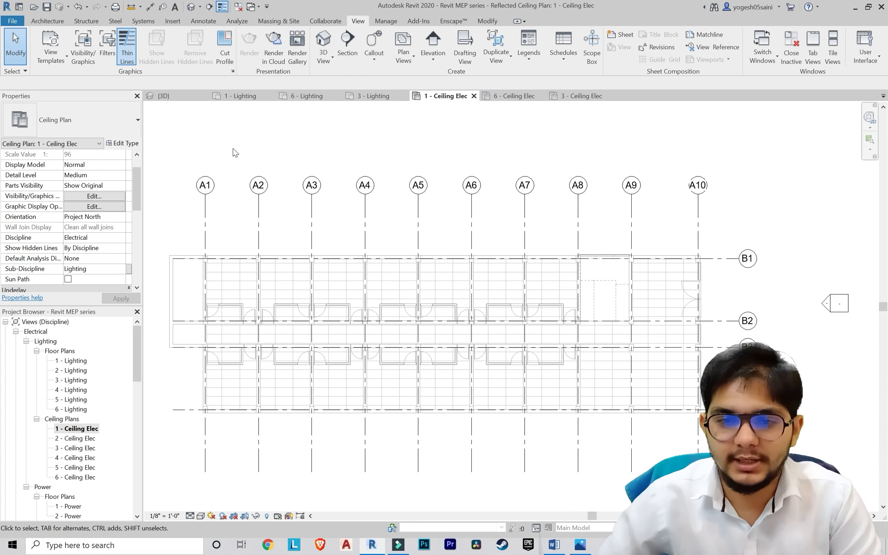
Step: Start a new instance project parameter named Calculated Lux Value with discipline Electrical and parameter type Illuminance
middle_click_drag(233, 149, 240, 129)
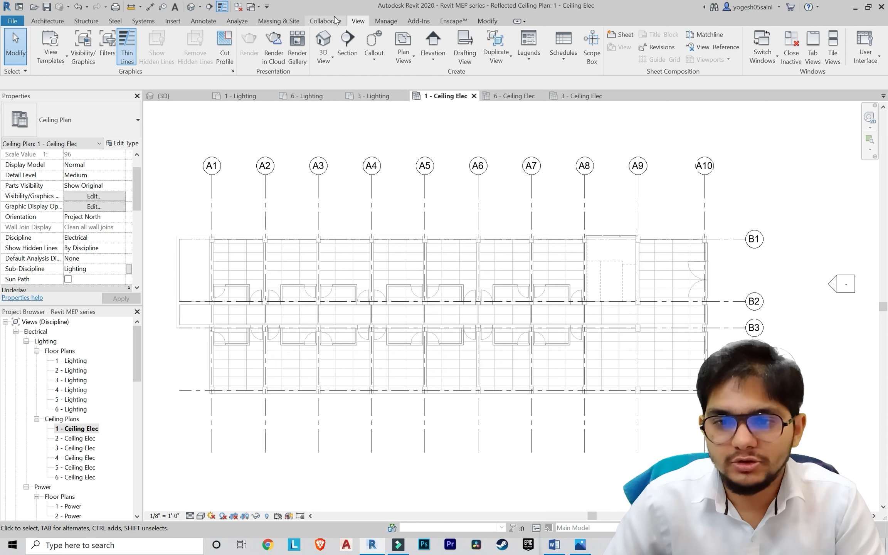
left_click(387, 22)
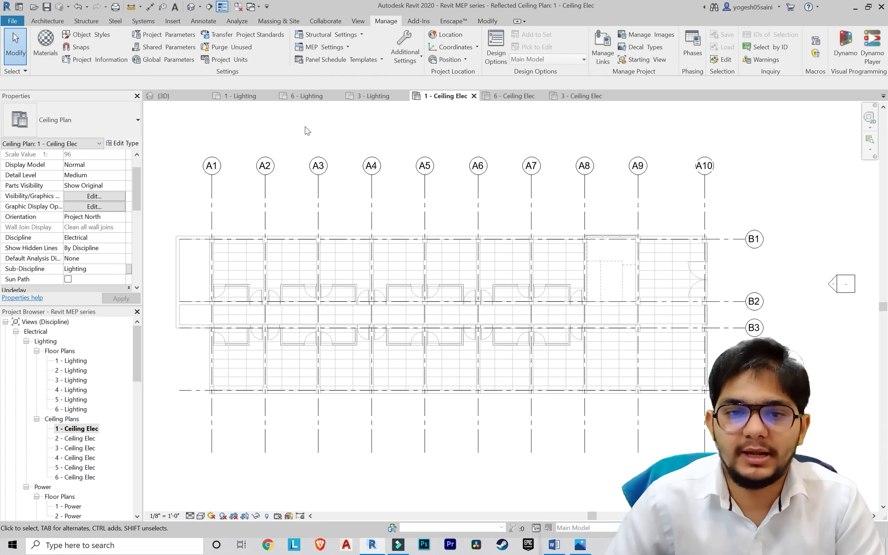
left_click(171, 35)
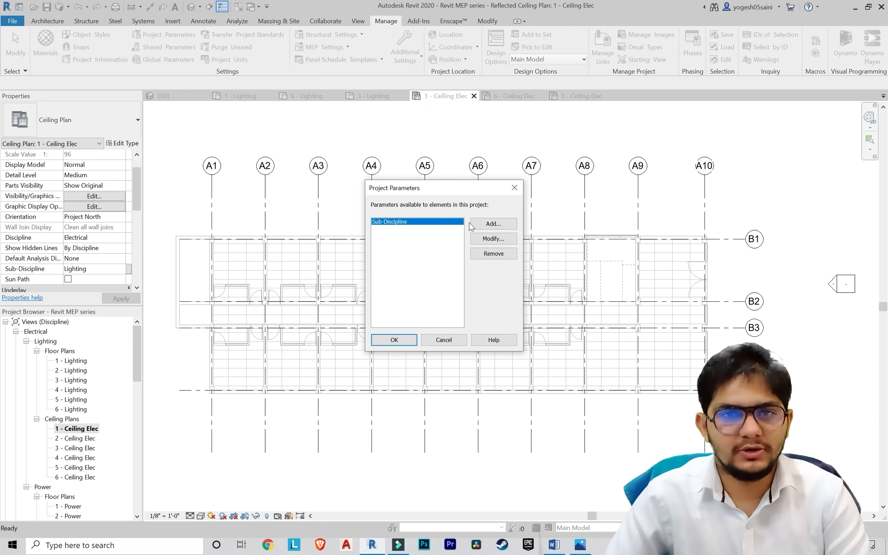
left_click(480, 224)
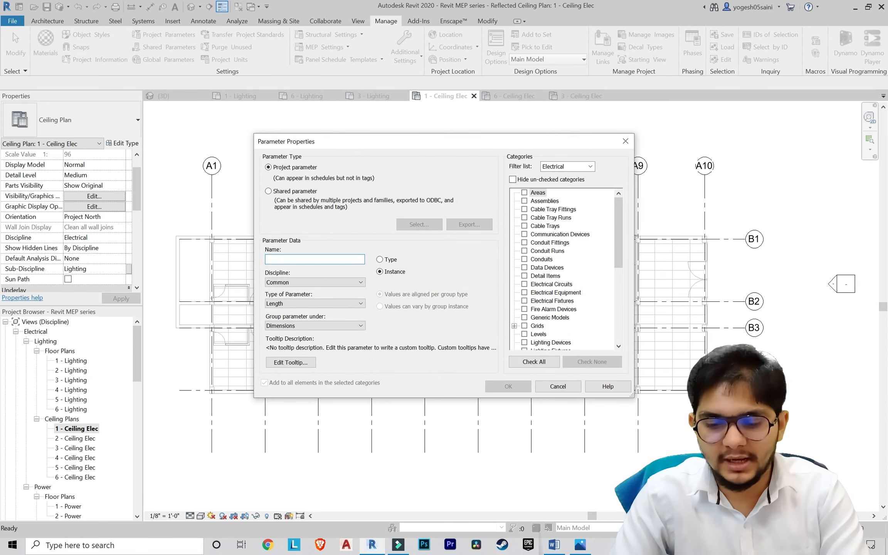
type("Calculated Lux Value")
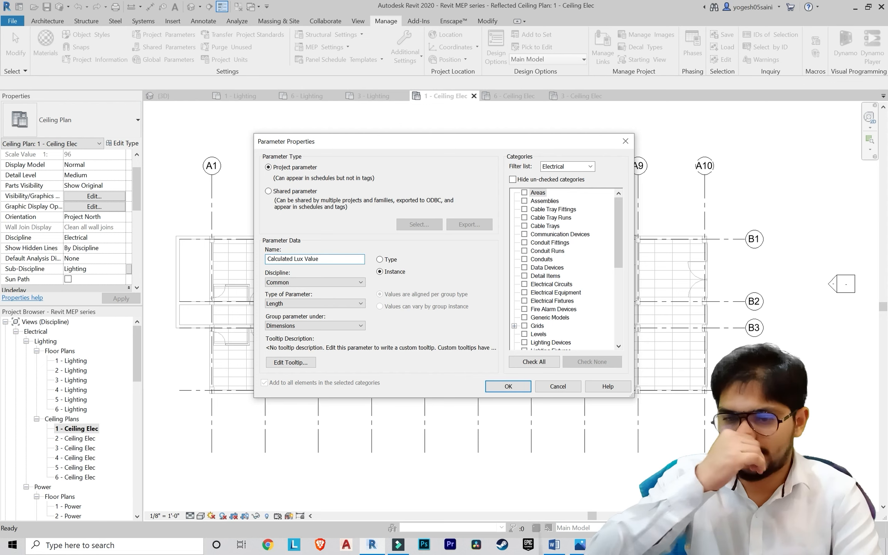
left_click(334, 282)
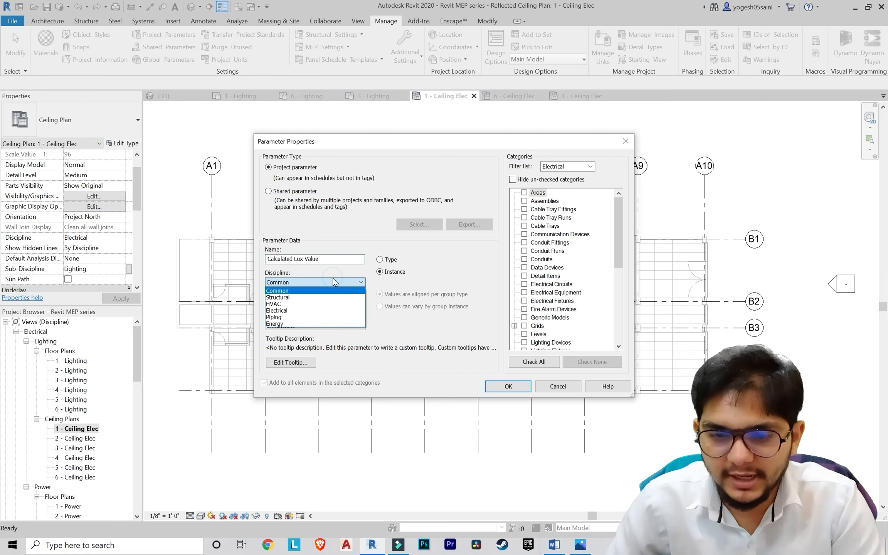
left_click(296, 315)
left_click(295, 305)
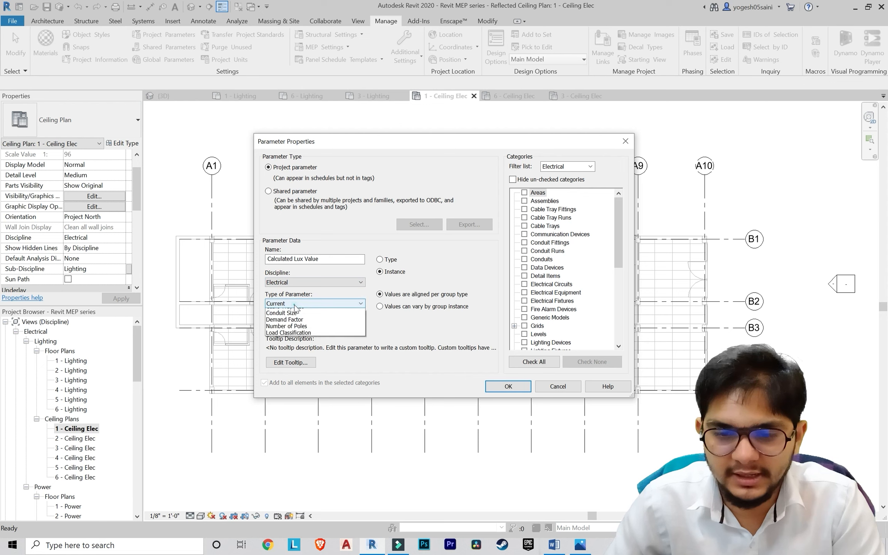
left_click(293, 331)
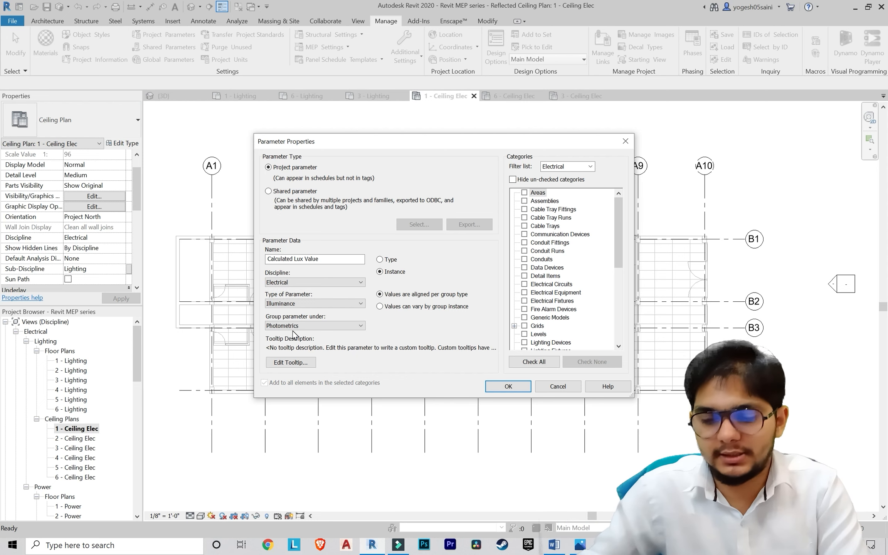
Step: Switch to the Brave browser, search Google for illuminance, and open the Luminance vs. Illuminance image result
left_click(321, 547)
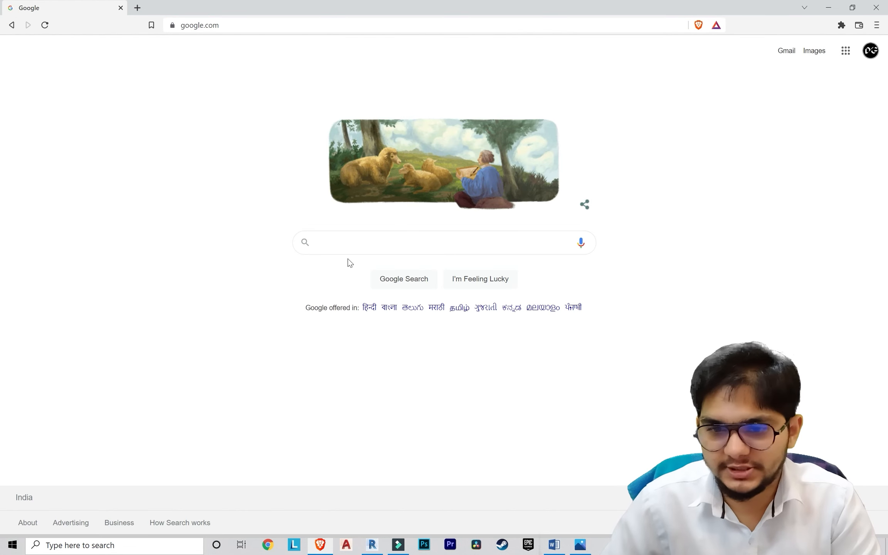
left_click(353, 243)
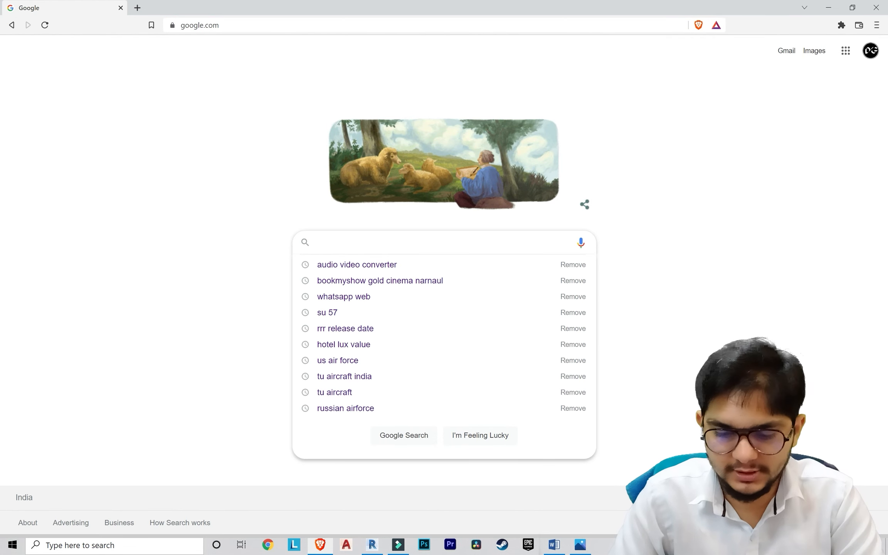
type("illum")
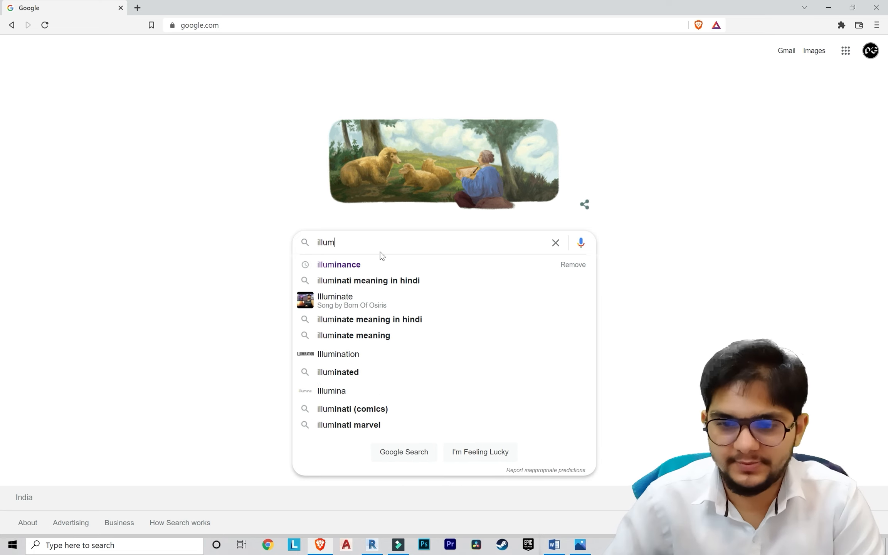
left_click(364, 264)
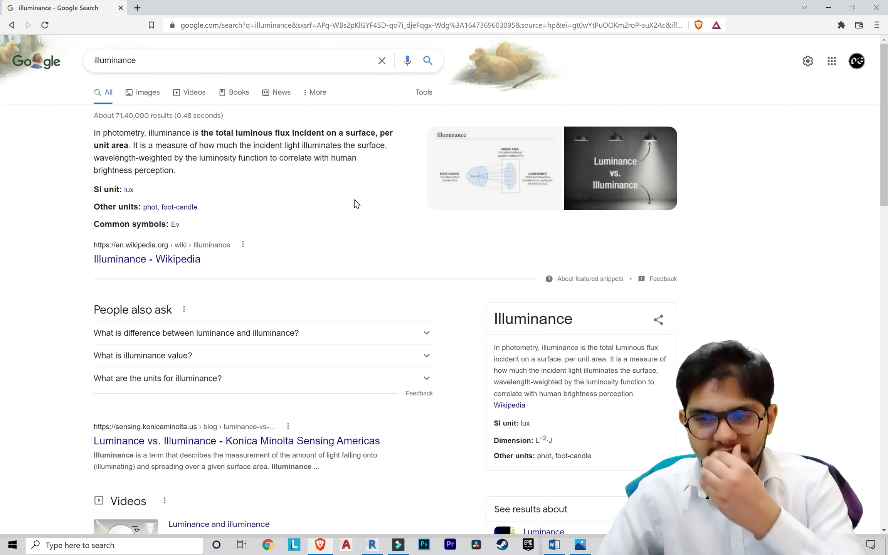
left_click(655, 158)
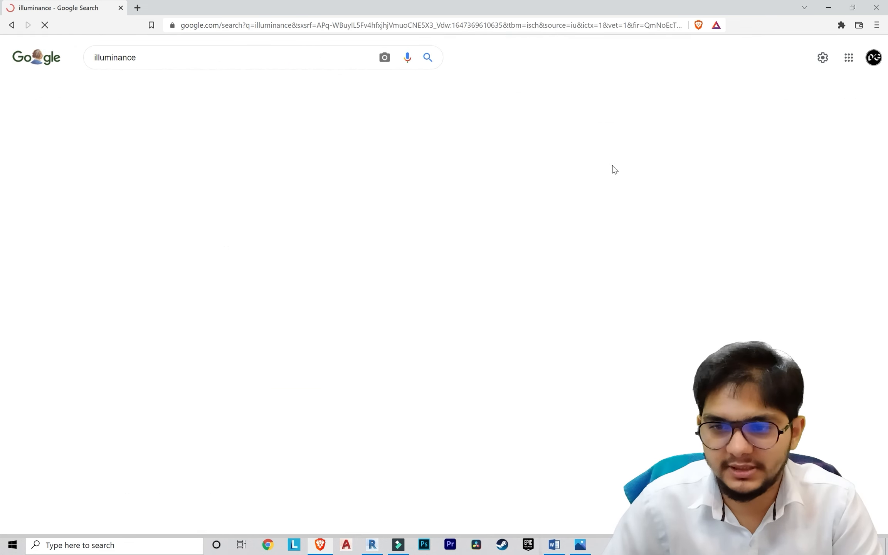
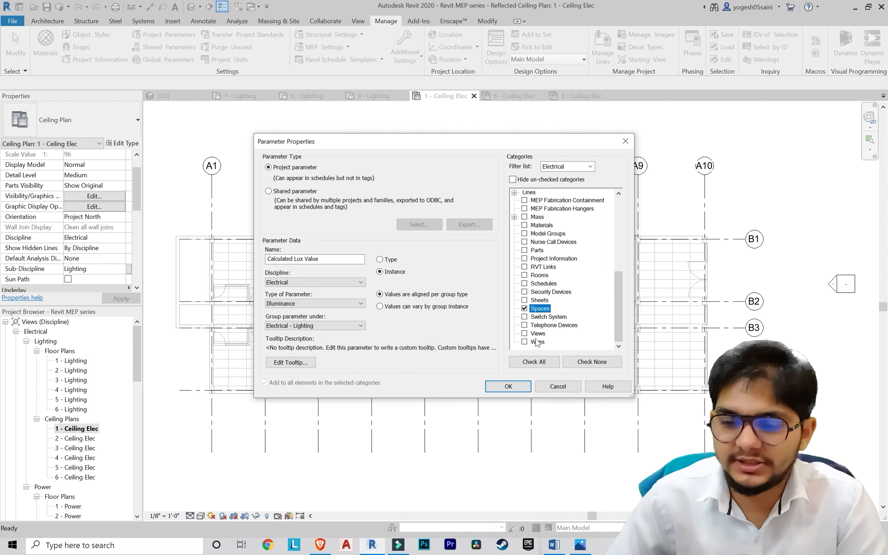
Step: Create the Calculated Lux Value parameter for Spaces under Electrical - Lighting and check it on the space between grids A1 and A2 along B1
left_click(508, 386)
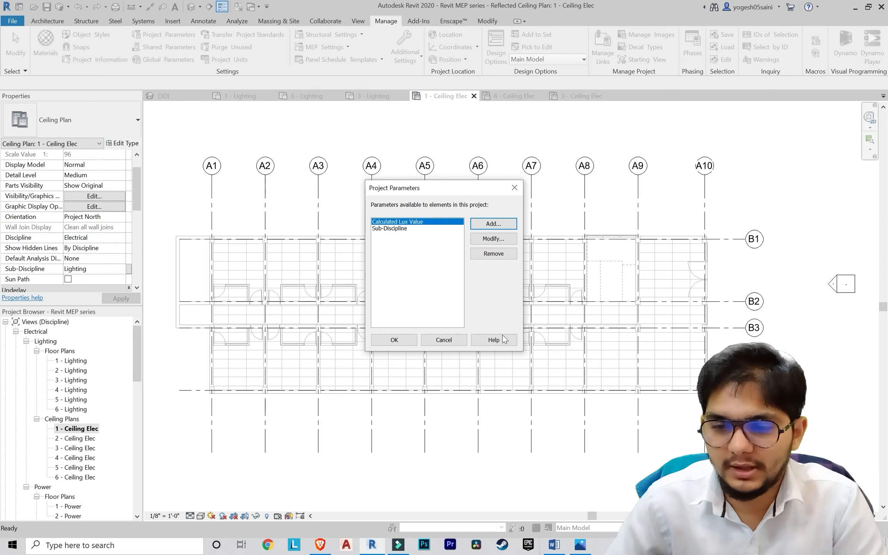
left_click(394, 340)
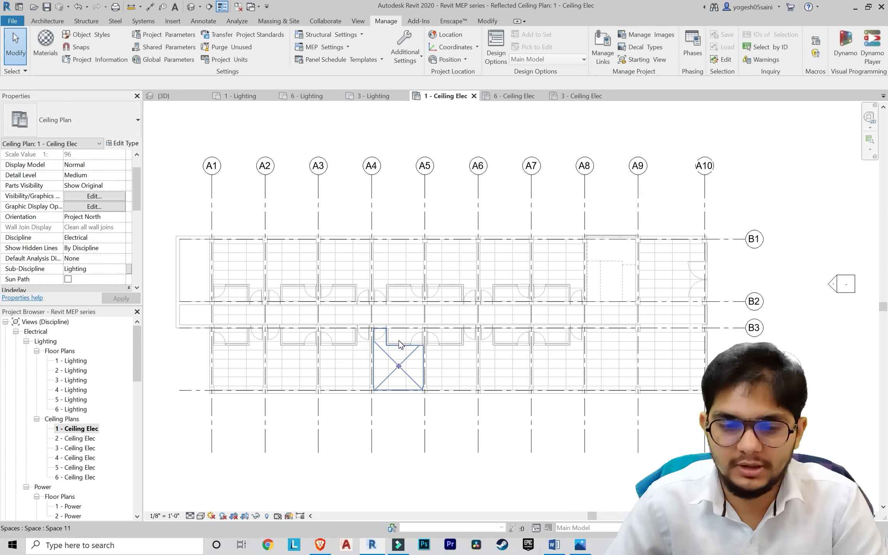
left_click(250, 256)
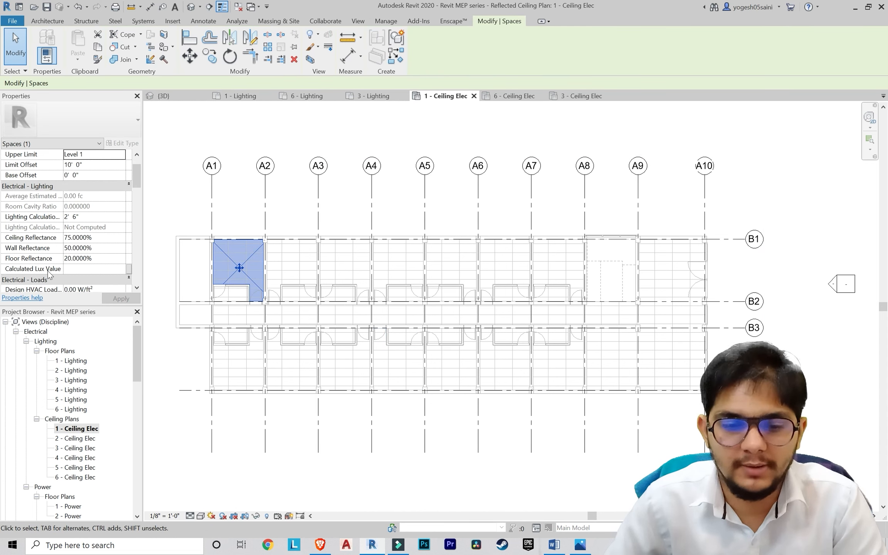
left_click(172, 177)
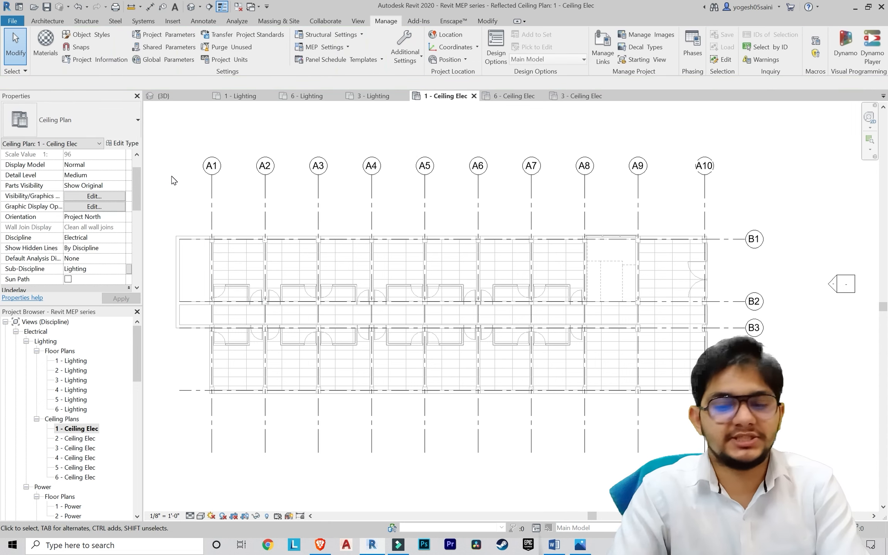
Step: Set the project's electrical Illuminance units to Lux with 0 decimal places and the lx symbol
key("u")
key("n")
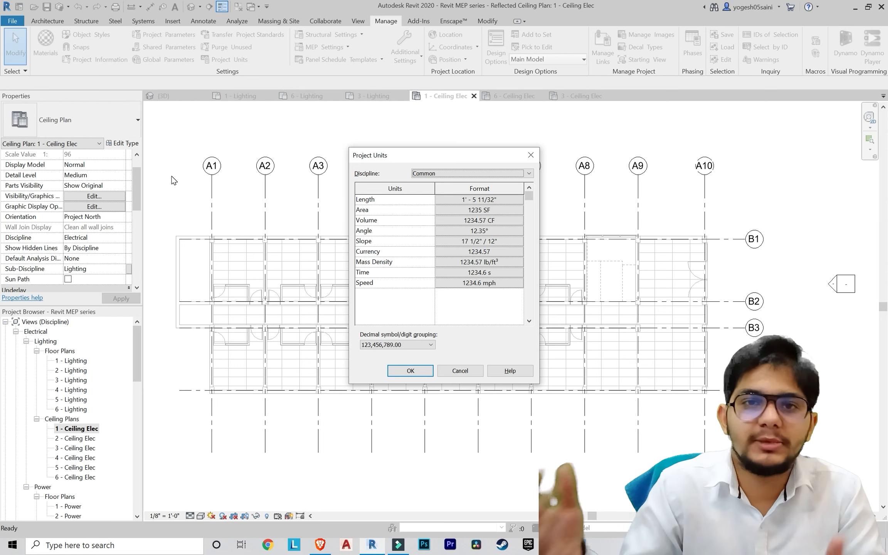
left_click(440, 172)
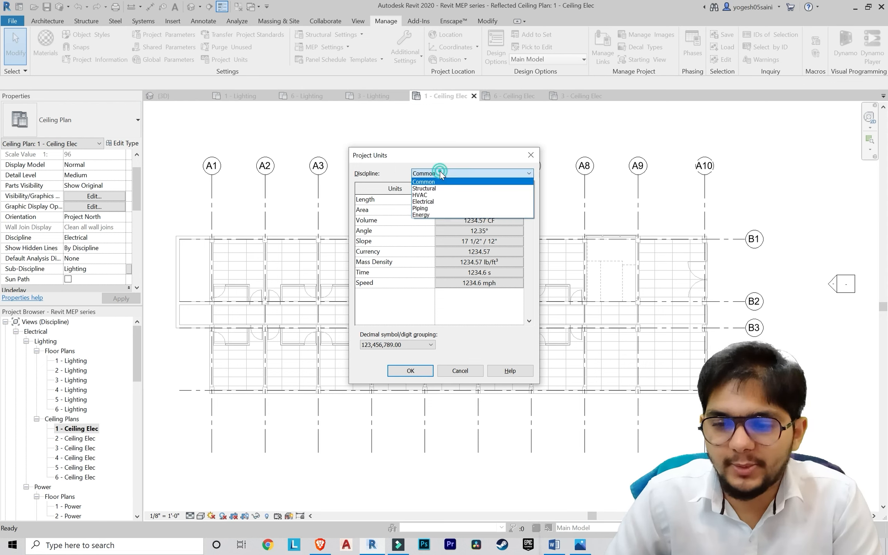
left_click(440, 199)
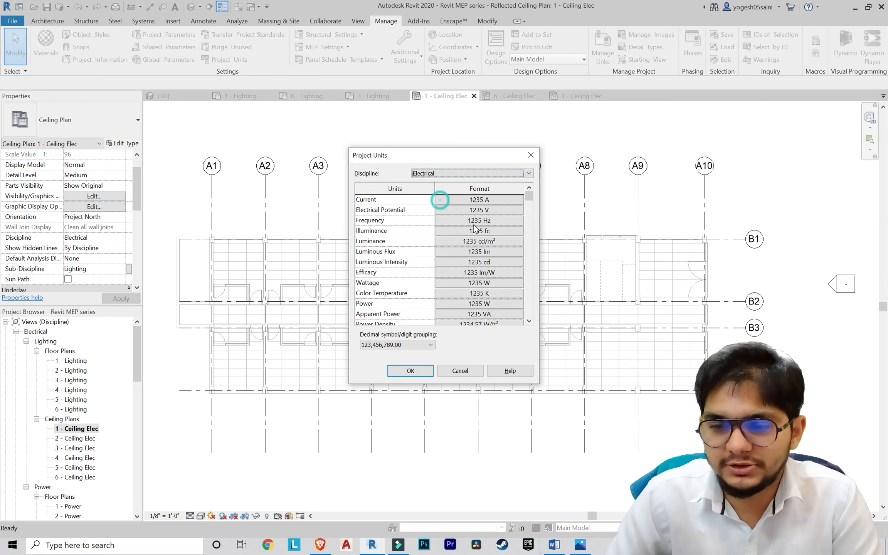
left_click(450, 231)
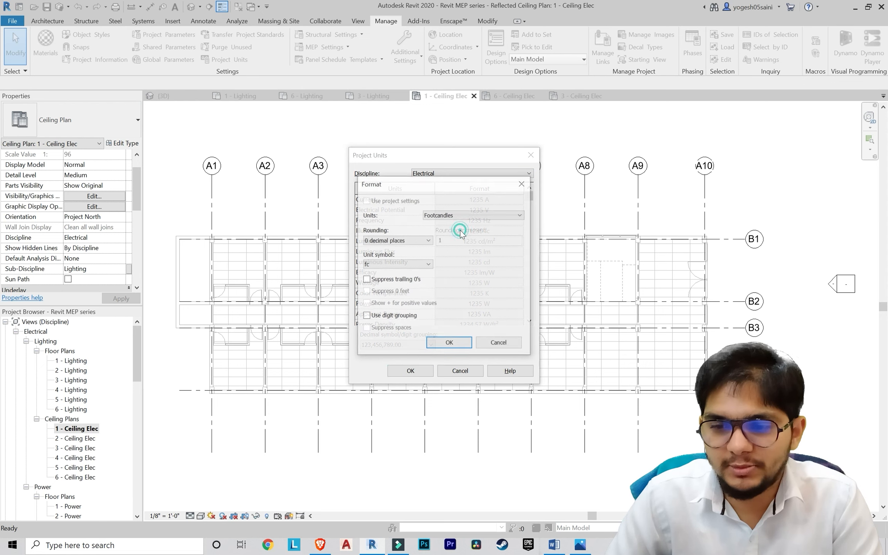
left_click(435, 216)
left_click(436, 223)
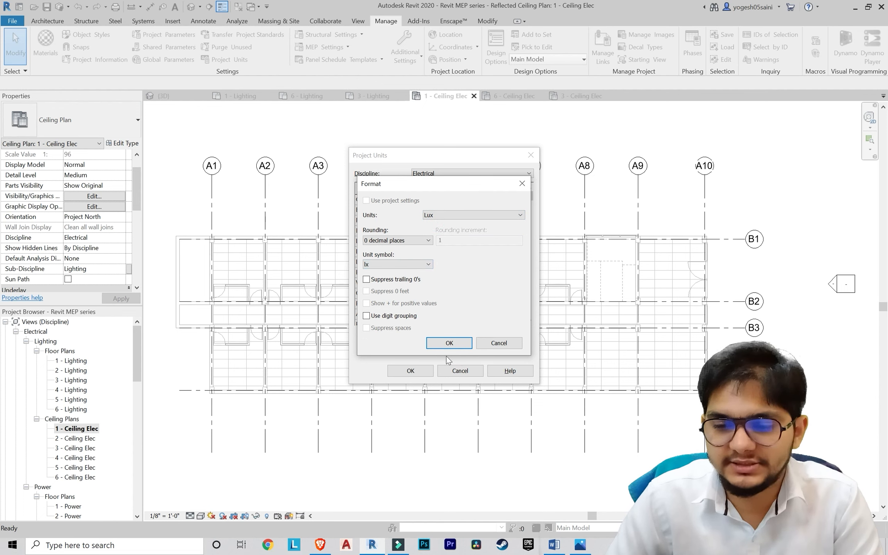
left_click(446, 342)
left_click(410, 370)
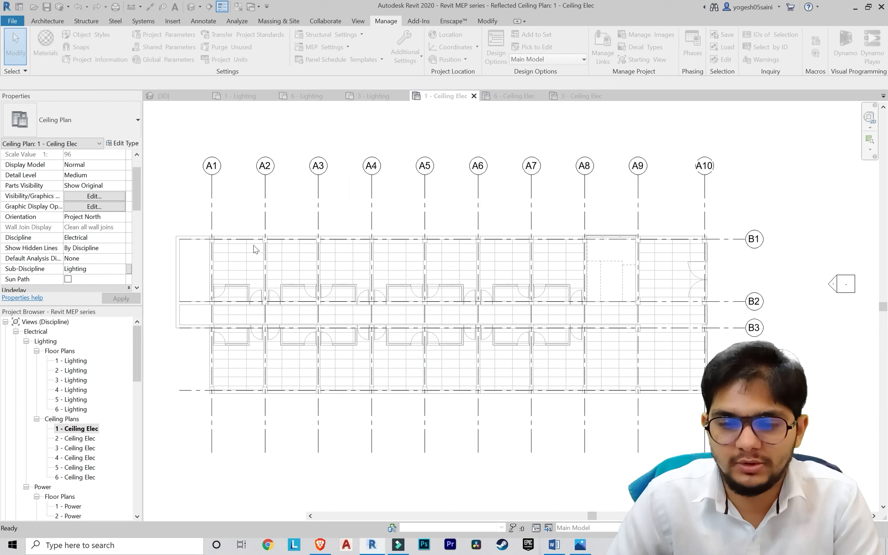
Step: Set the Calculated Lux Value to 150 for the space between grids A1 and A2 along B1
left_click(253, 252)
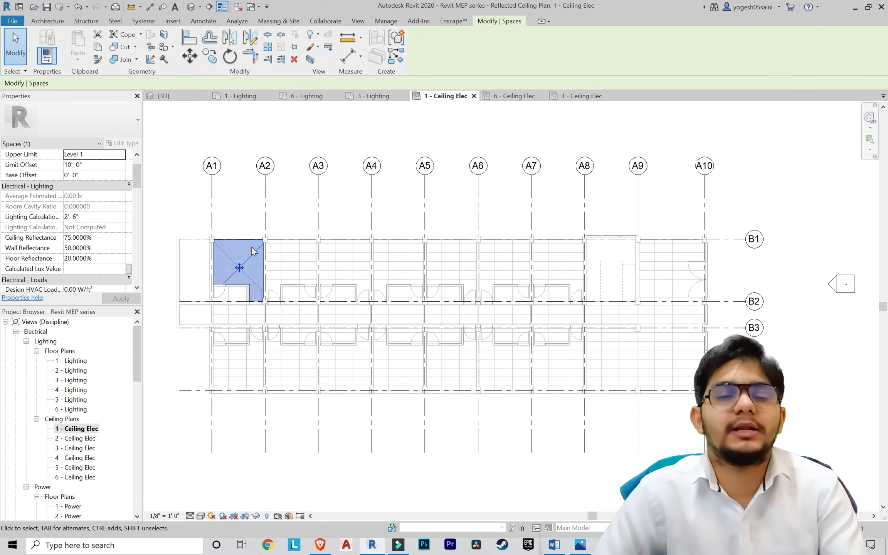
left_click(92, 269)
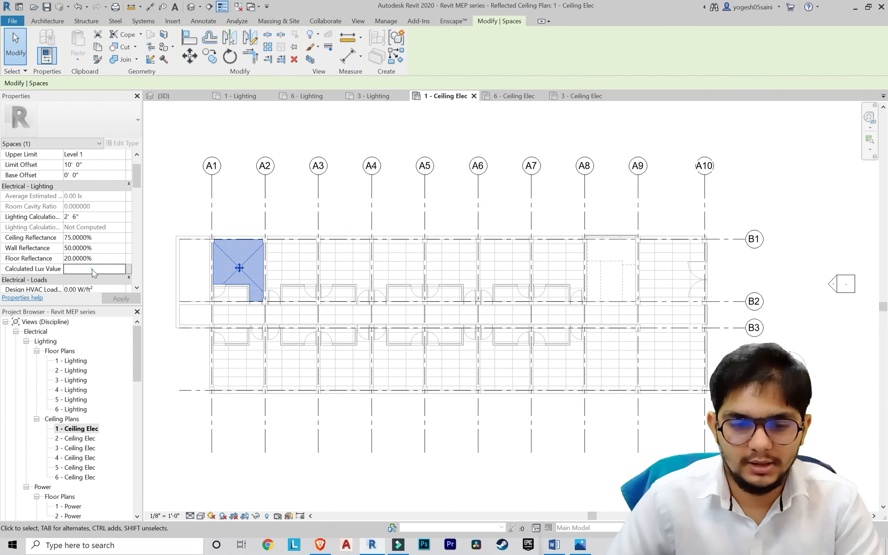
type("1")
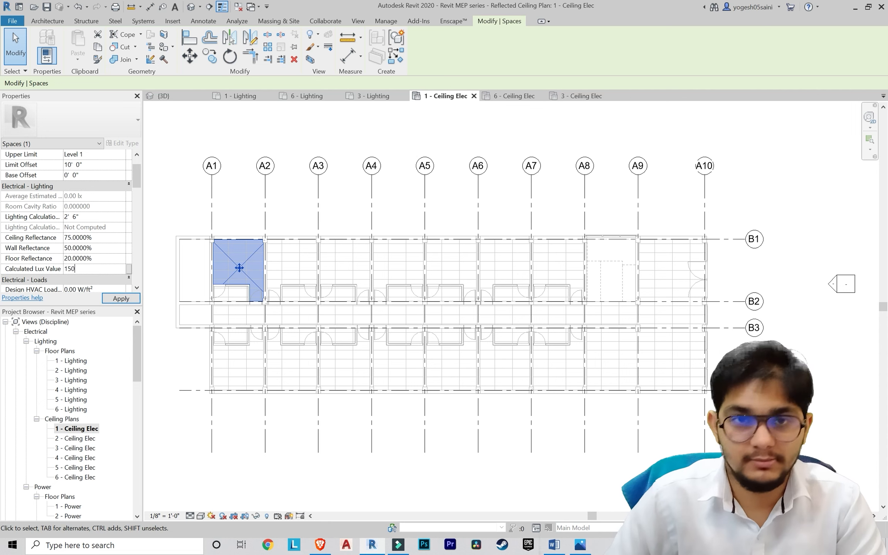
type("50")
left_click(167, 198)
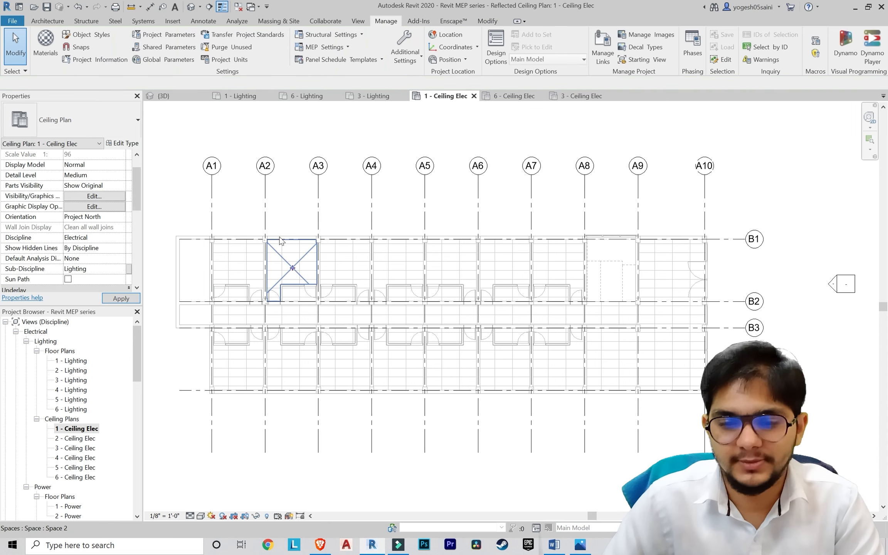
Step: Set the Calculated Lux Value to 150 for the two spaces between grids A2–A3 and A3–A4 along B1
scroll(281, 241, "up", 2)
left_click(279, 255)
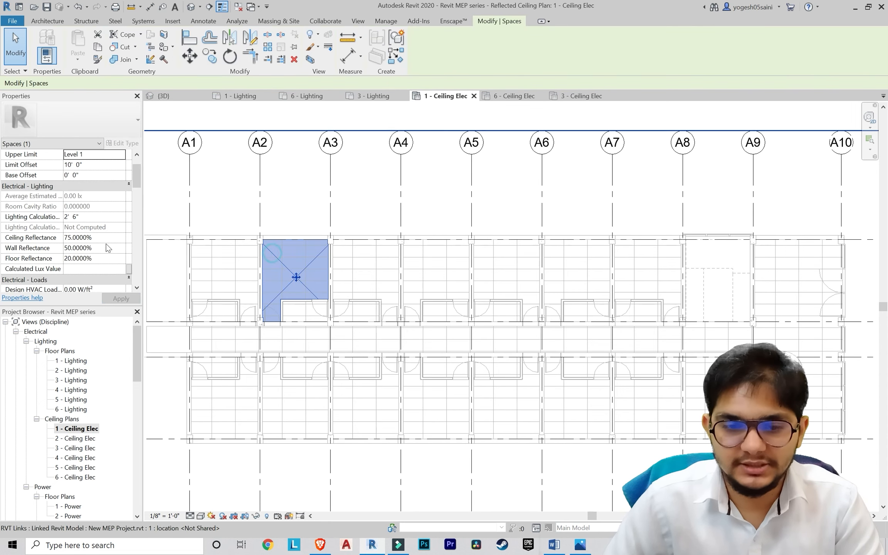
left_click(85, 269)
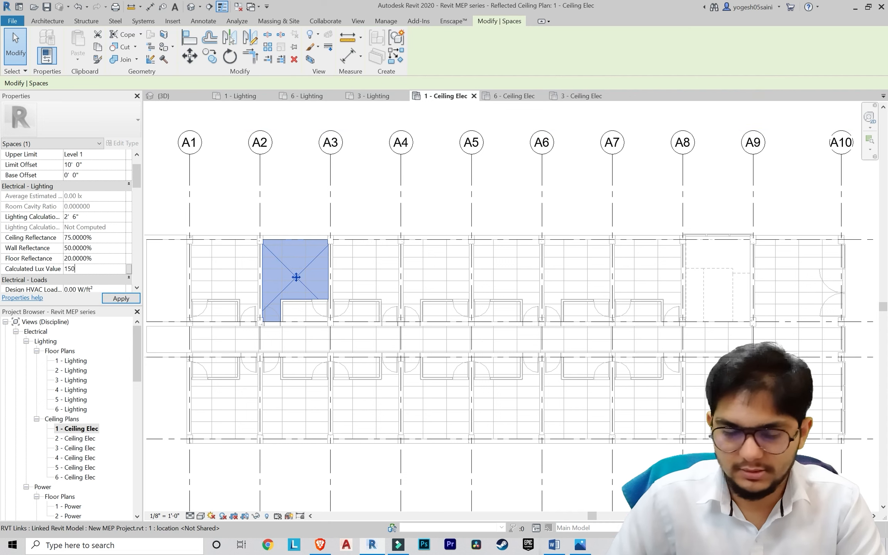
left_click(200, 191)
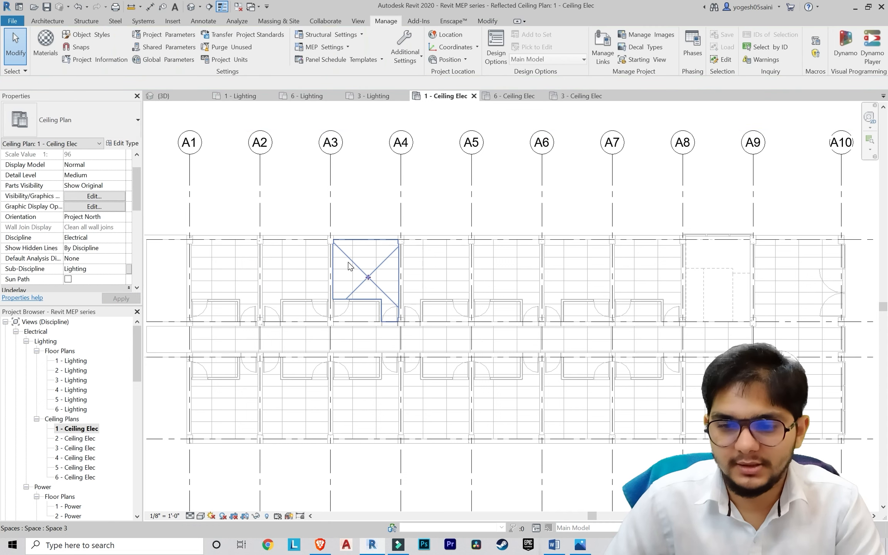
left_click(376, 273)
left_click(100, 270)
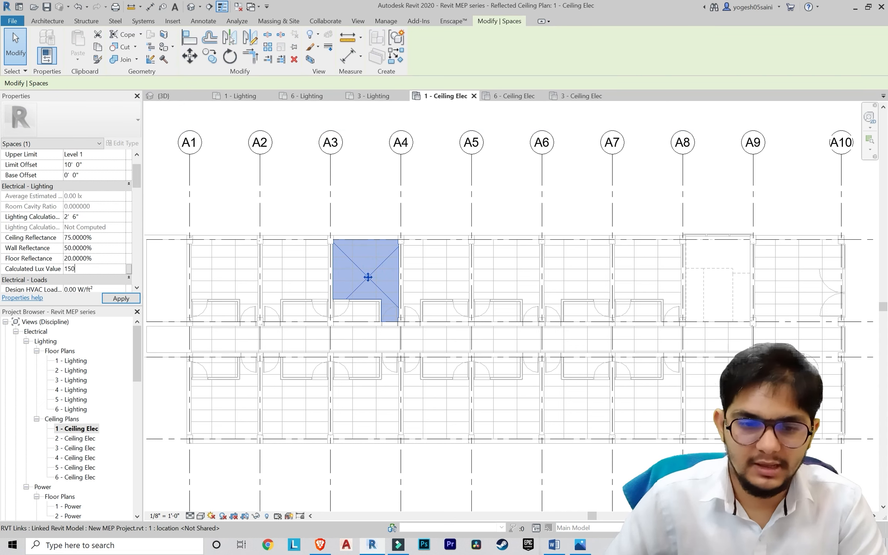
left_click(236, 187)
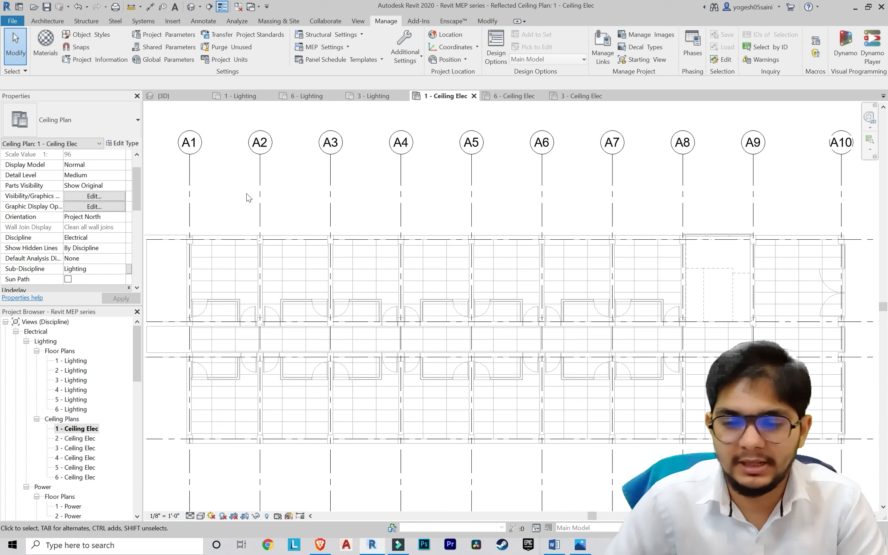
Step: Set the Calculated Lux Value to 150 for the two spaces between grids A4–A5 and A5–A6 along B1
left_click(416, 263)
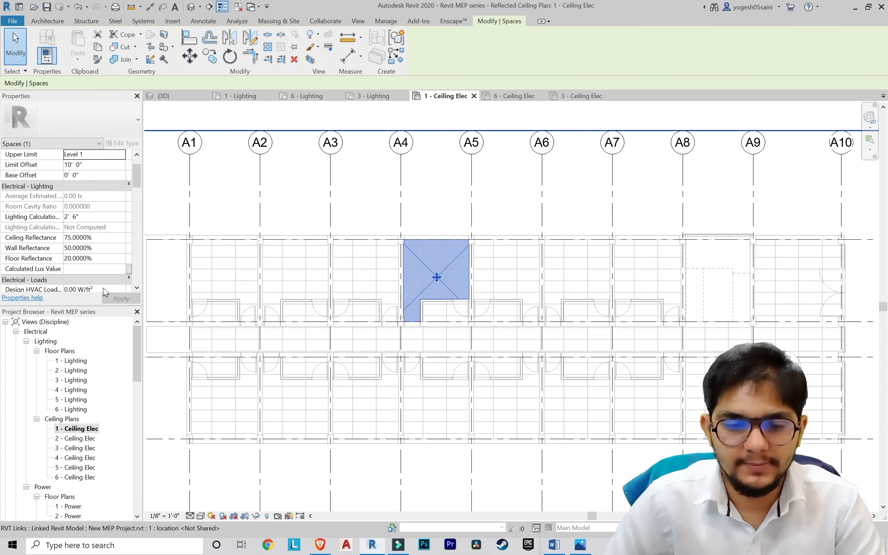
left_click(91, 270)
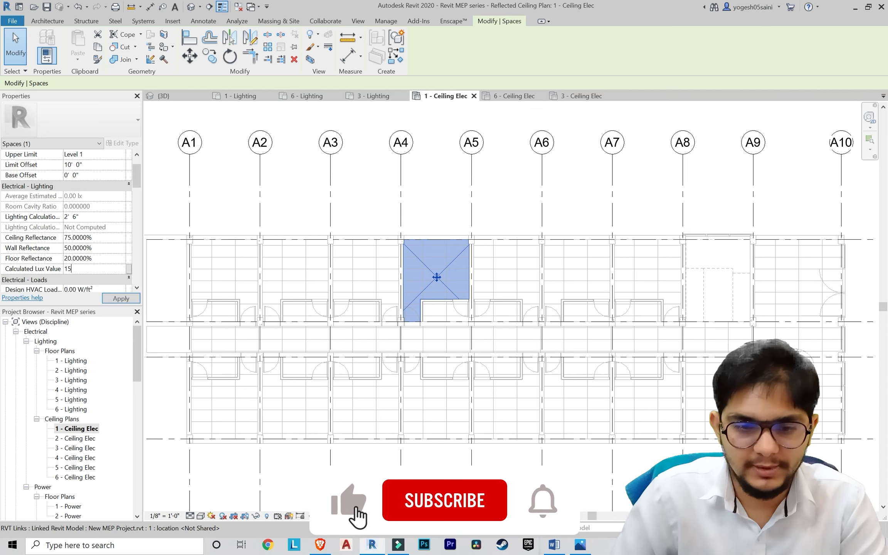
left_click(218, 193)
scroll(364, 239, "down", 1)
middle_click_drag(482, 246, 374, 252)
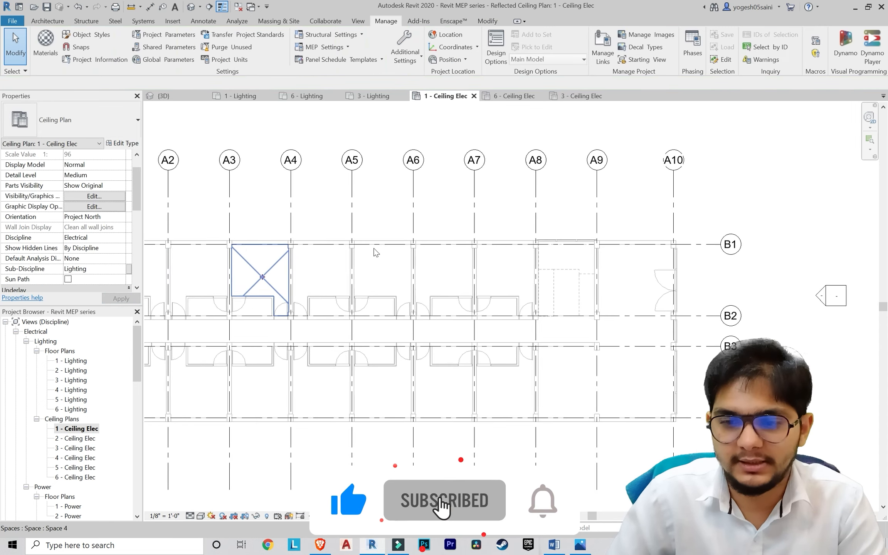
scroll(424, 249, "up", 3)
left_click(396, 258)
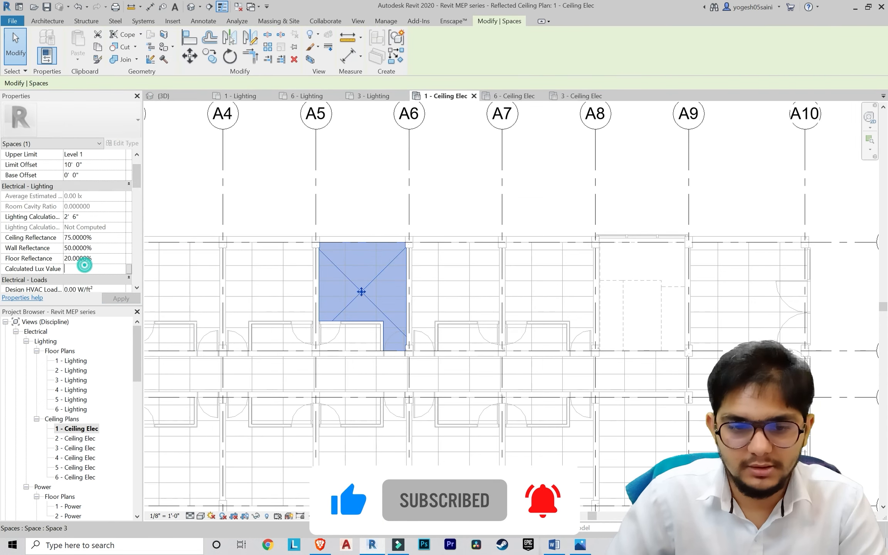
left_click(88, 269)
type("150.00 lx")
left_click(259, 205)
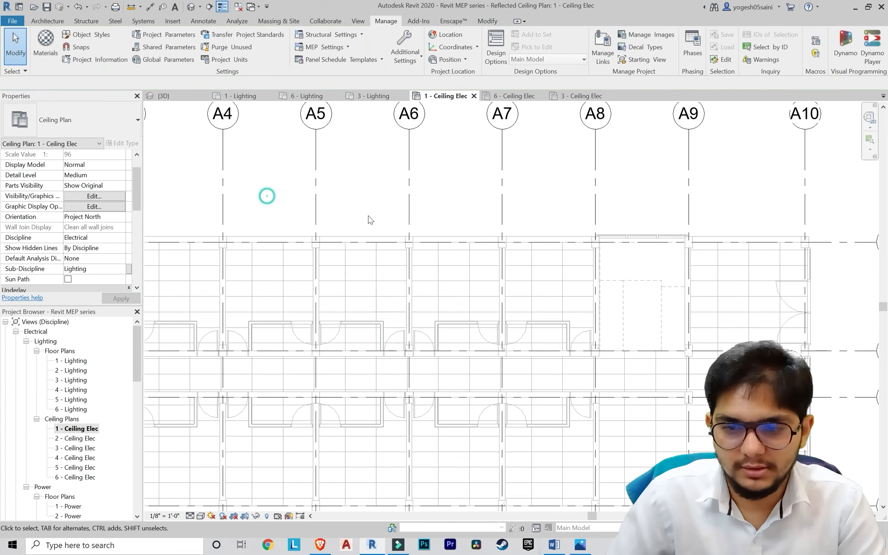
Step: Set the Calculated Lux Value to 150 for the two spaces between grids A6–A7 and A7–A8 along B1
left_click(468, 285)
left_click(87, 270)
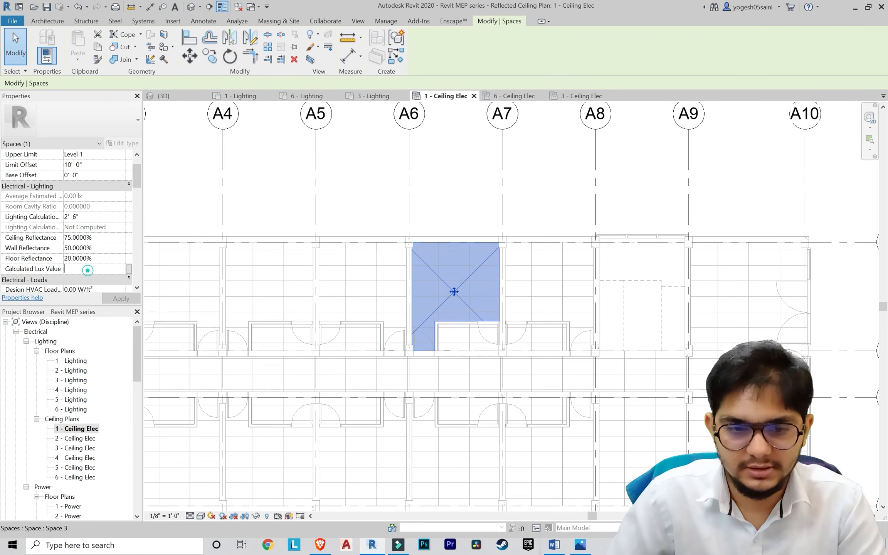
left_click(290, 182)
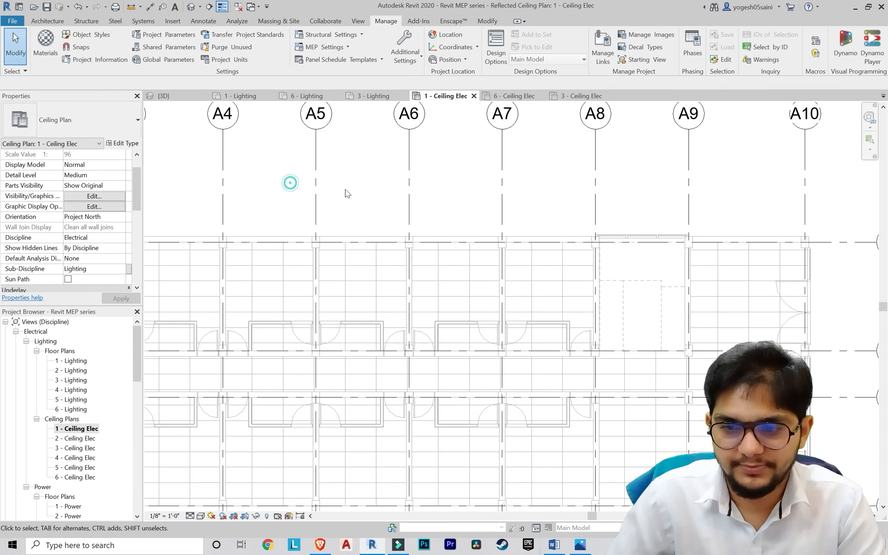
left_click(518, 268)
left_click(102, 270)
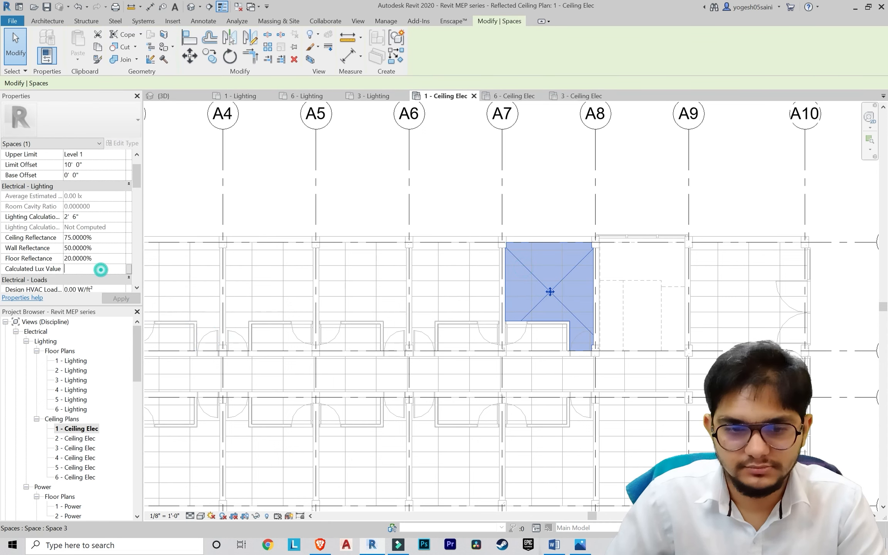
type("150")
left_click(363, 172)
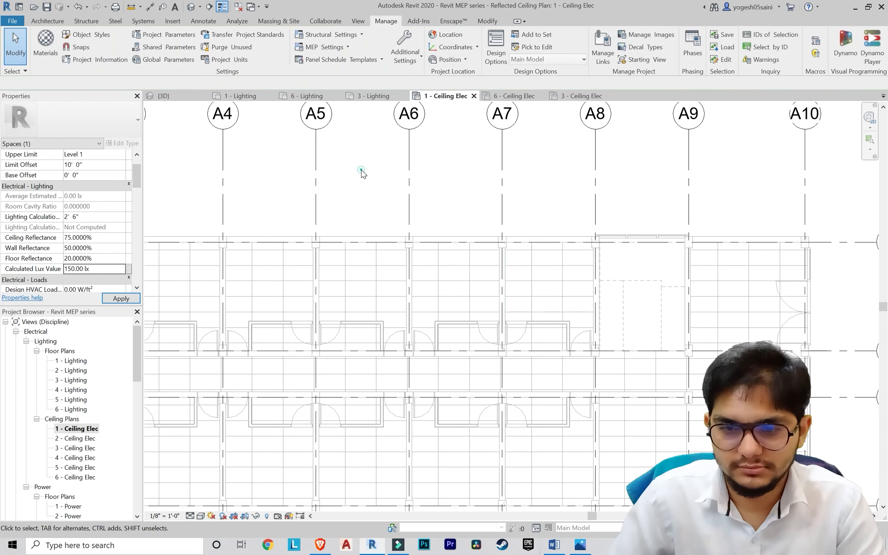
Step: Set the Calculated Lux Value to 150 for the two spaces between grids A1–A2 and A2–A3 along B4
scroll(369, 204, "down", 2)
scroll(514, 303, "up", 1)
middle_click_drag(510, 301, 528, 290)
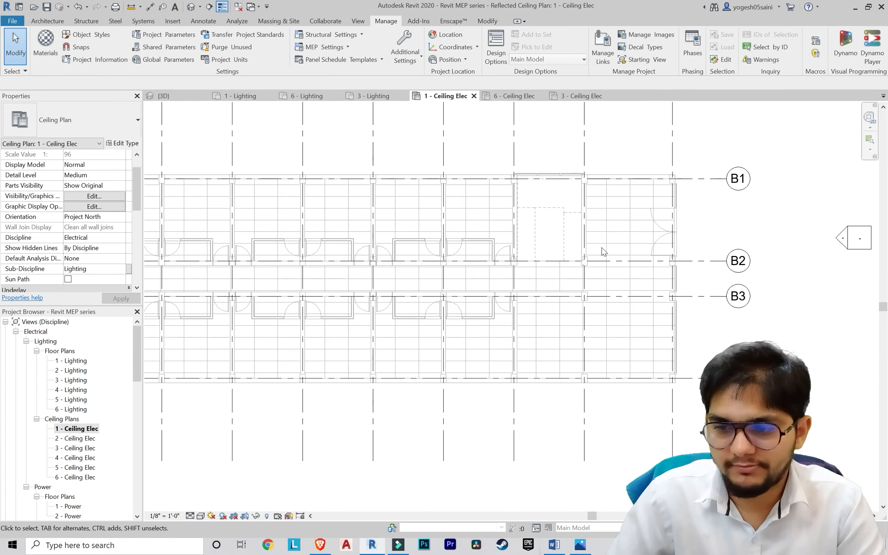
middle_click_drag(451, 336, 682, 333)
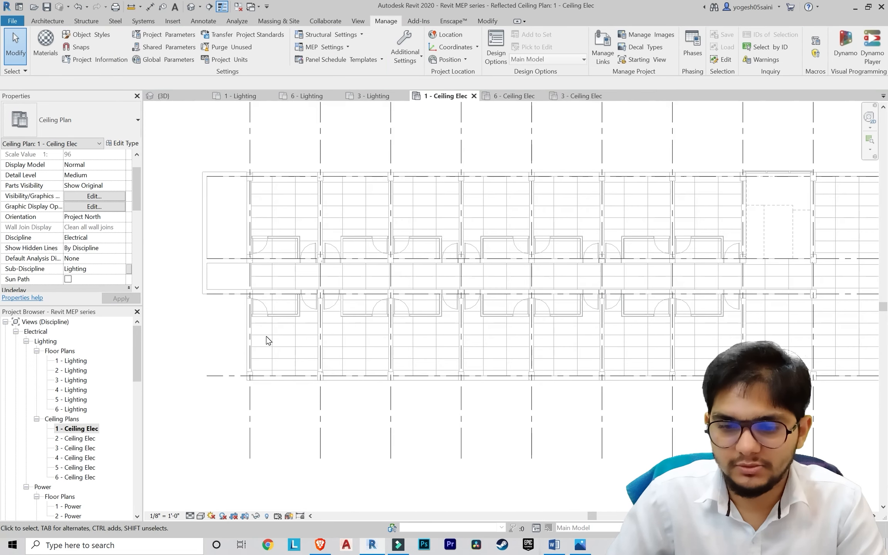
left_click(305, 337)
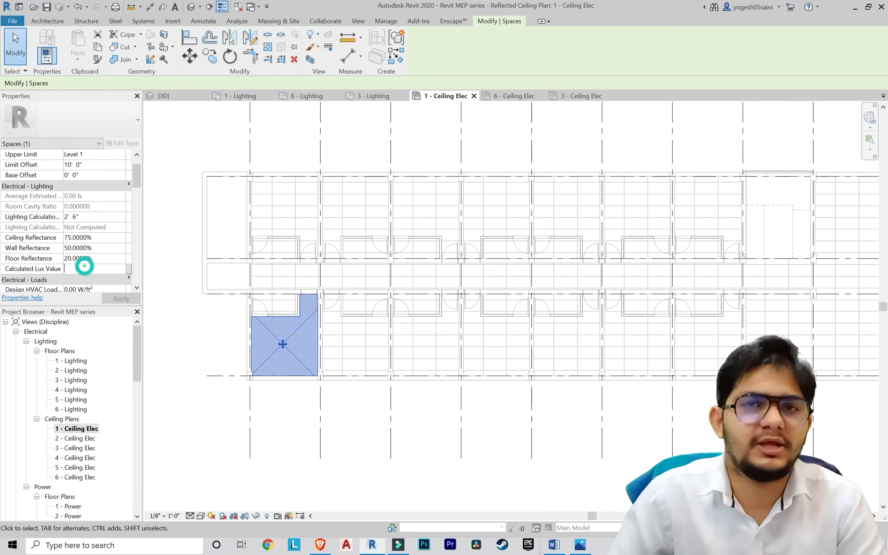
type("150.00 lx")
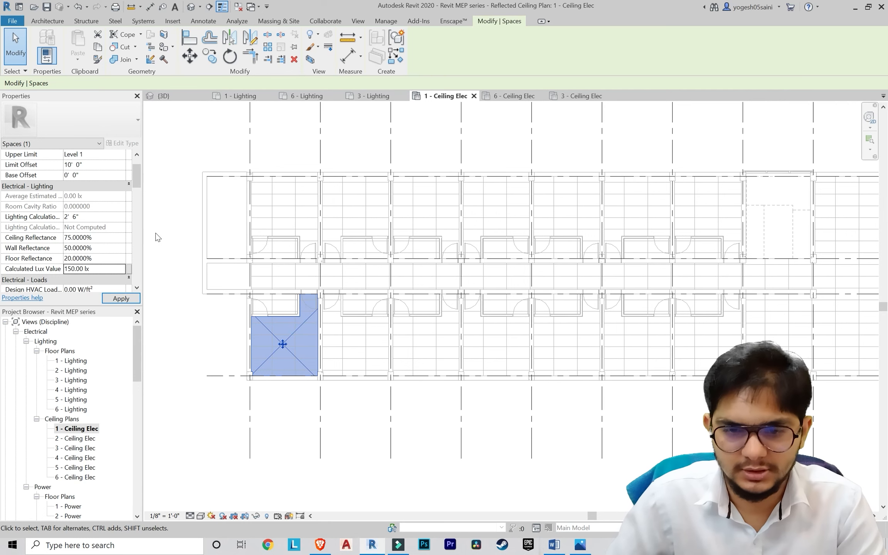
left_click(186, 232)
left_click(341, 327)
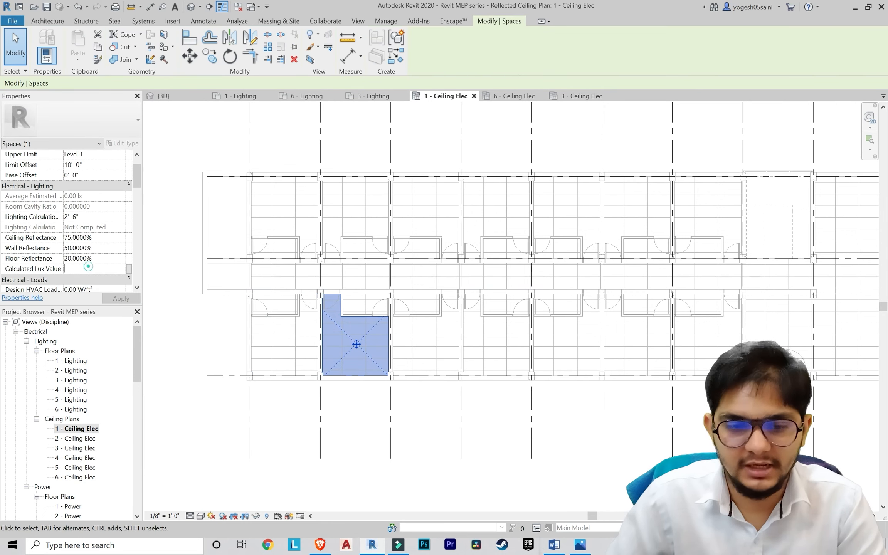
type("01")
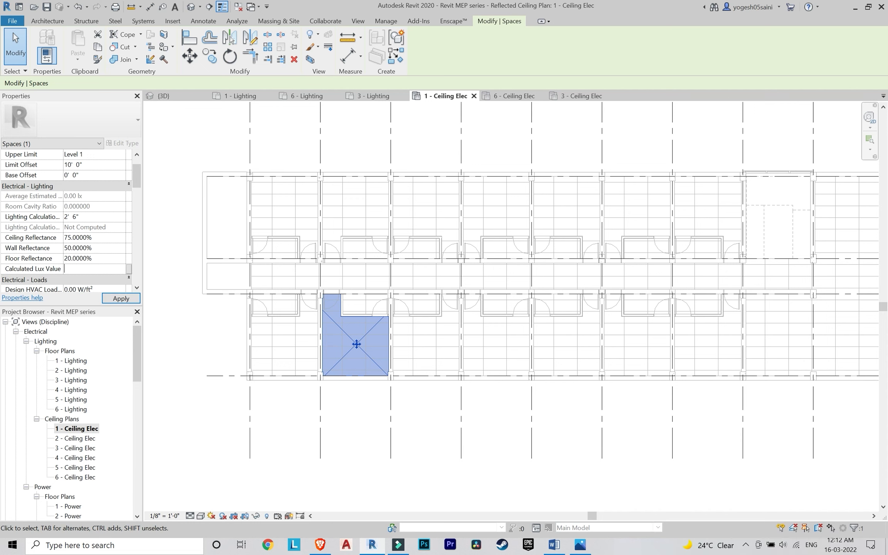
left_click(229, 331)
Step: Set the Calculated Lux Value to 150 for the two spaces between grids A3–A4 and A4–A5 along B4
middle_click_drag(412, 347, 299, 324)
left_click(294, 312)
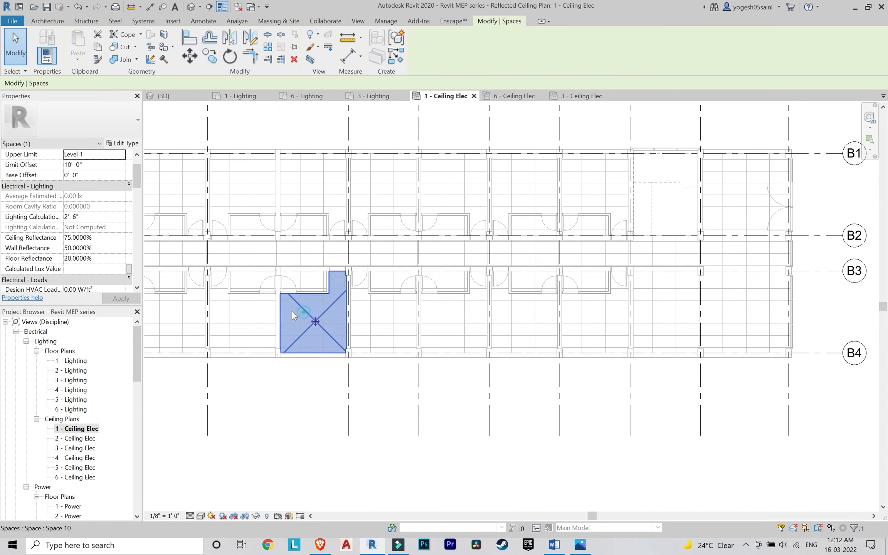
left_click(81, 265)
type("150")
left_click(397, 391)
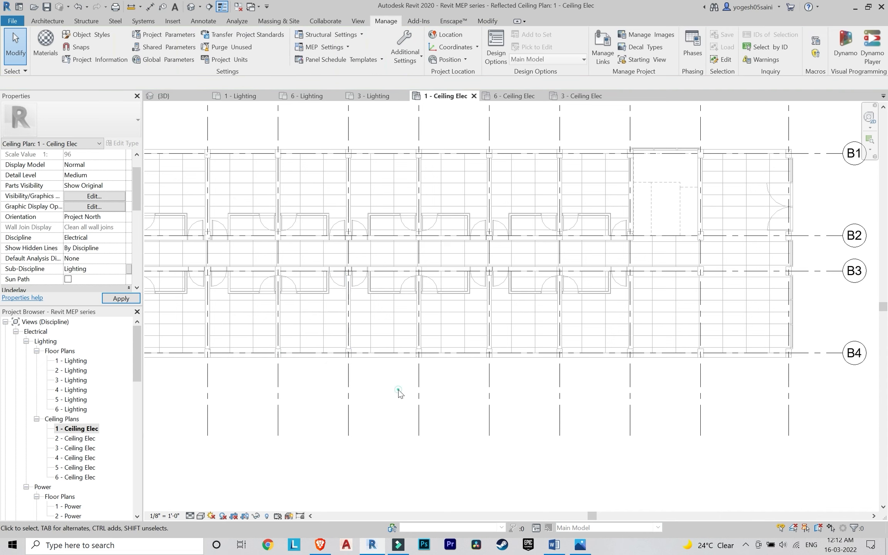
left_click(385, 317)
left_click(87, 269)
type("1")
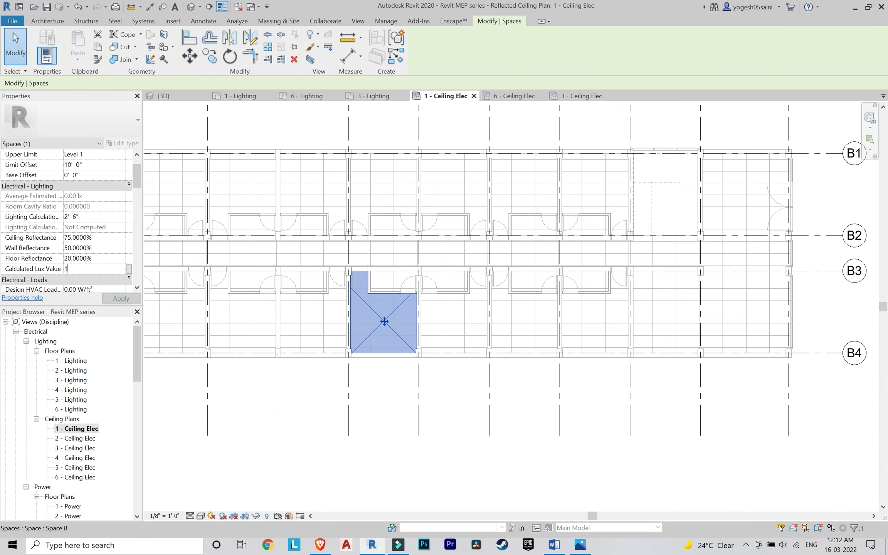
type("50")
left_click(374, 412)
Step: Set the Calculated Lux Value to 150 for the two spaces between grids A5–A6 and A6–A7 along B4
left_click(452, 320)
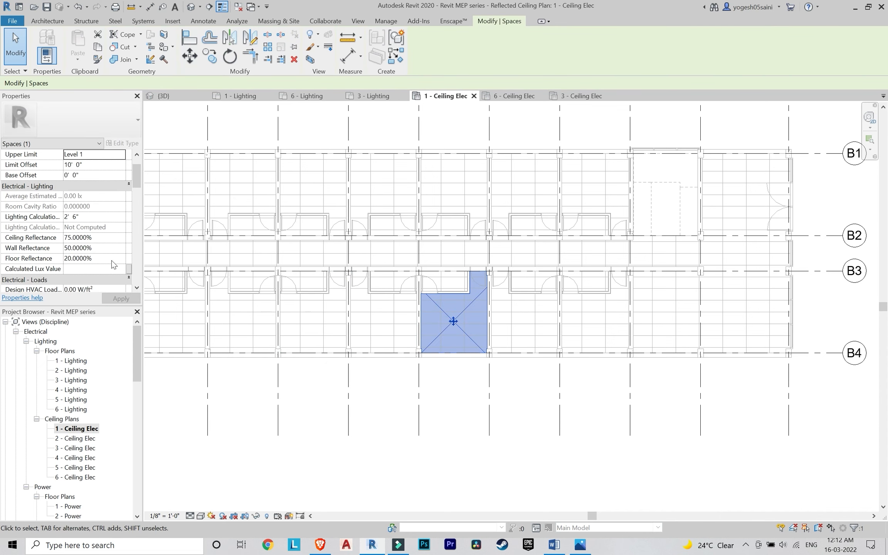
left_click(485, 402)
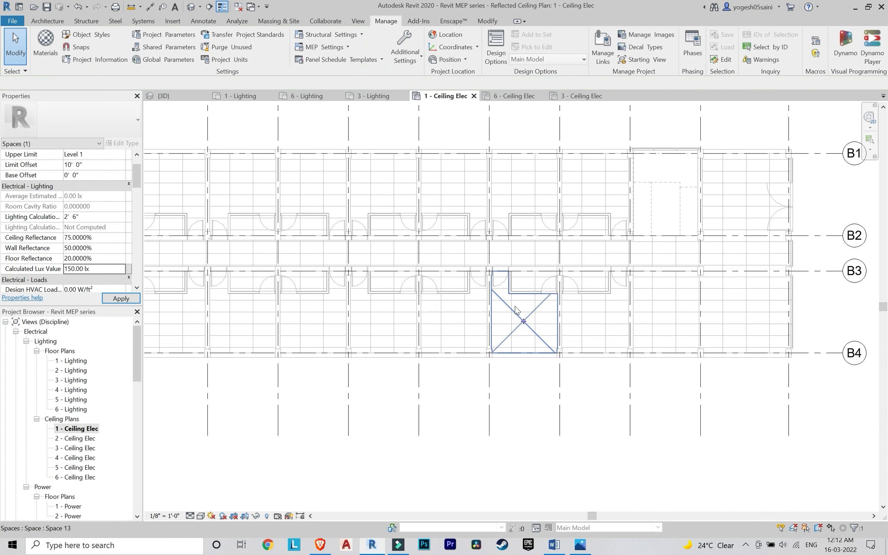
left_click(523, 320)
left_click(92, 266)
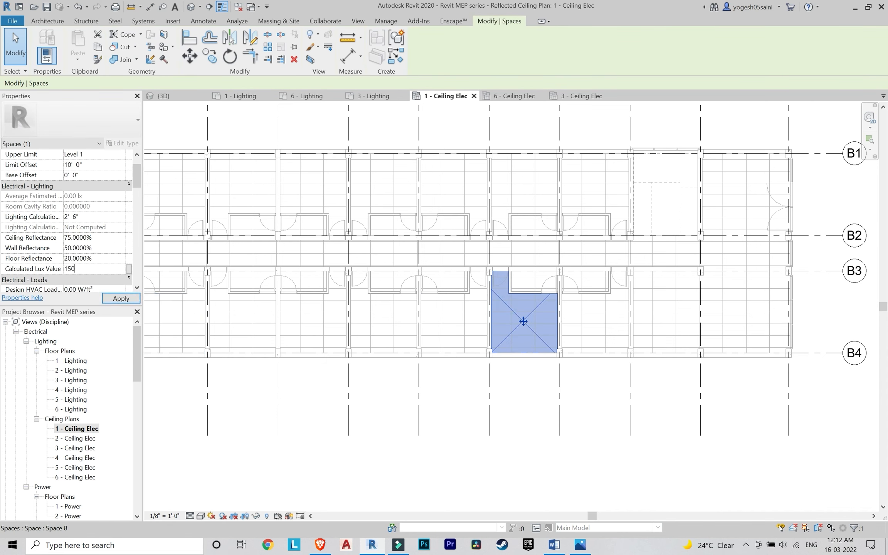
type("150")
left_click(689, 421)
Step: Set the Calculated Lux Value to 150 for the space between grids A7 and A8 along B4
left_click(597, 321)
left_click(92, 266)
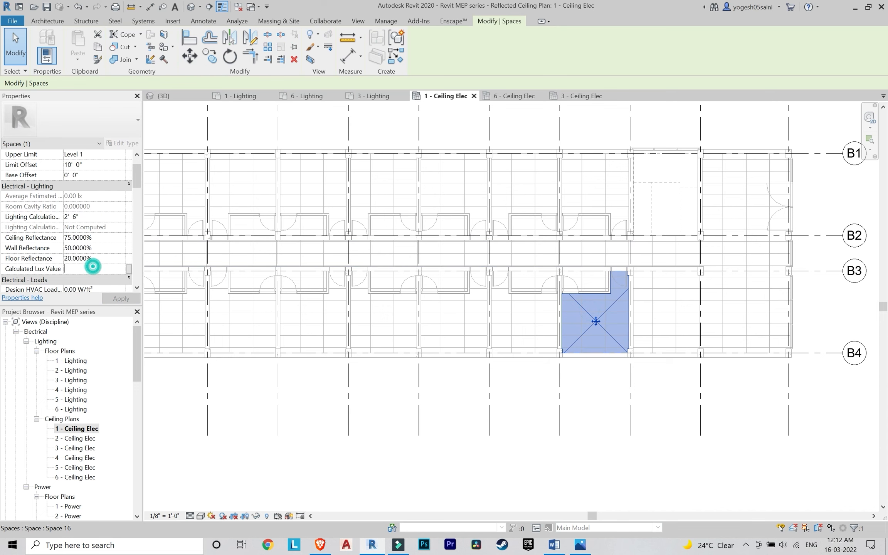
type("150.00 lx")
left_click(547, 474)
Step: Look up the corridor lux value in the Word document "Lux Values according to Buildings" and return to Revit
scroll(574, 416, "down", 1)
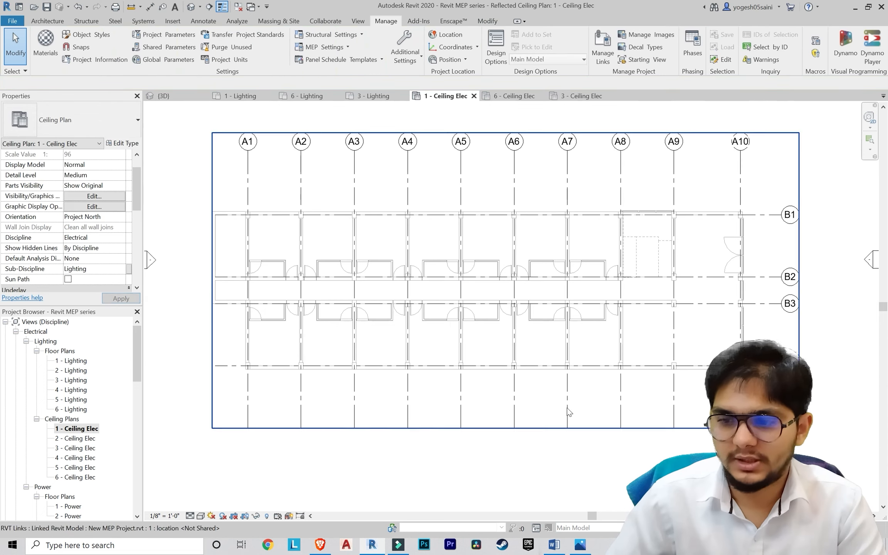
middle_click_drag(508, 405, 424, 393)
scroll(385, 281, "up", 3)
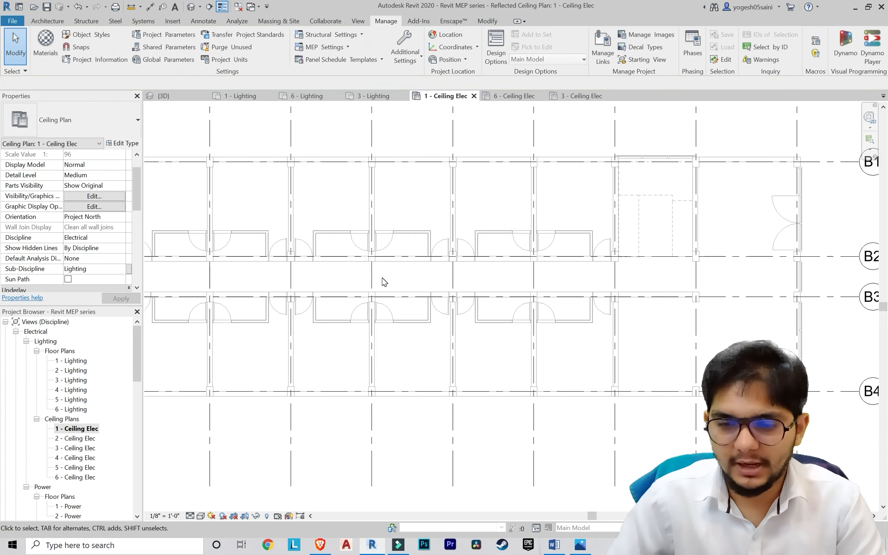
scroll(347, 271, "down", 2)
middle_click_drag(348, 272, 423, 303)
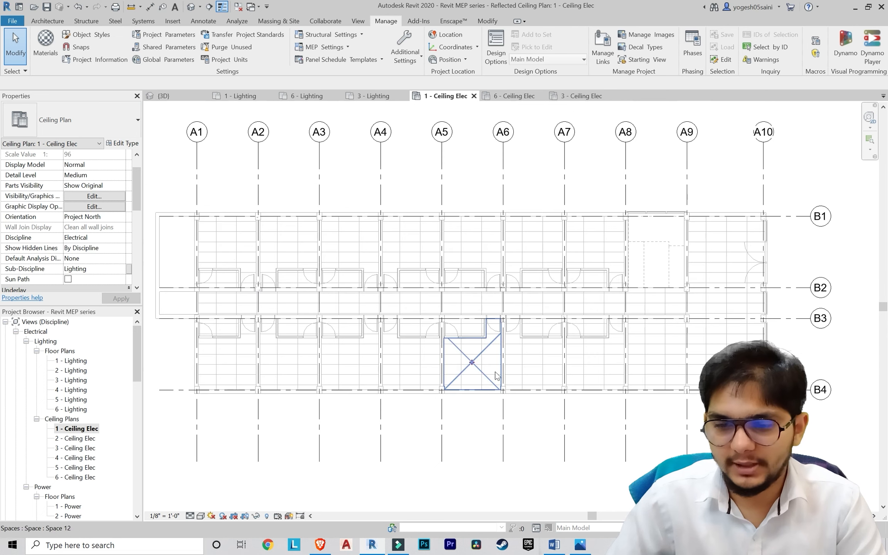
left_click(554, 546)
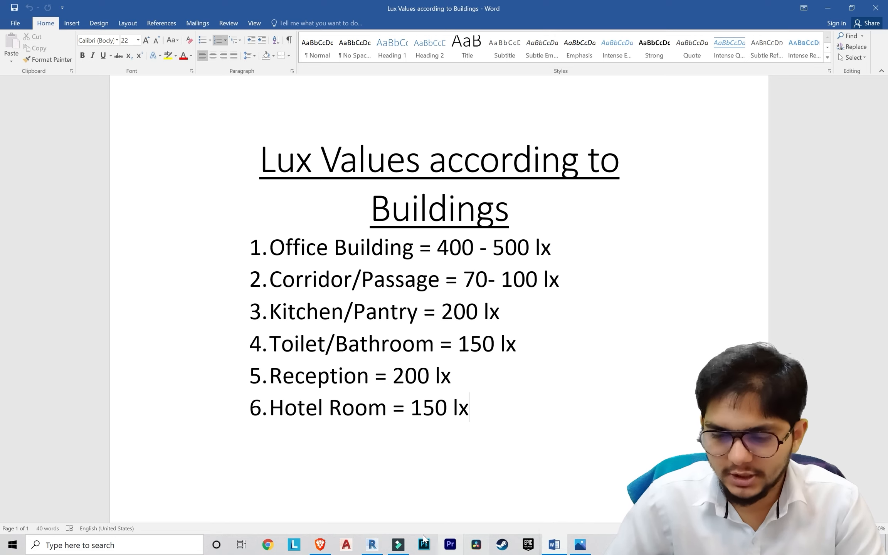
left_click(373, 545)
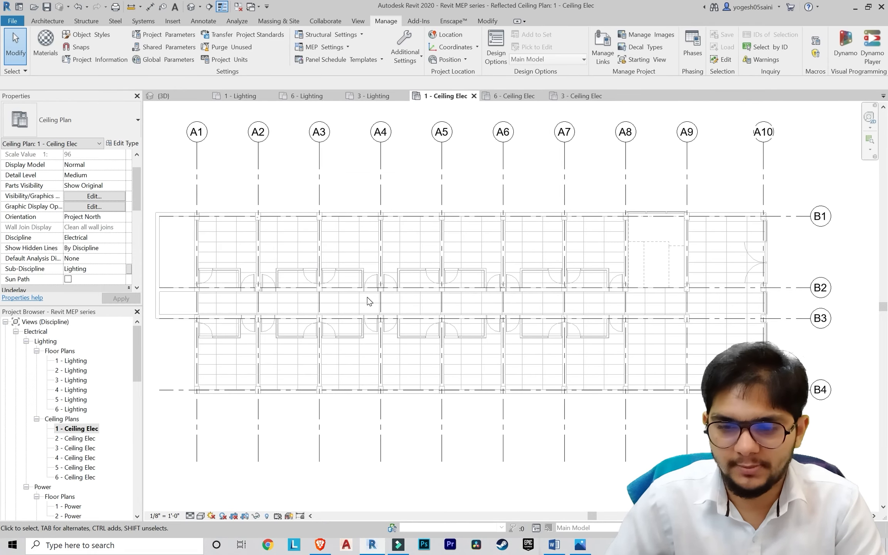
Step: Set the Calculated Lux Value to 100 for the long corridor space between grids B2 and B3
left_click(403, 304)
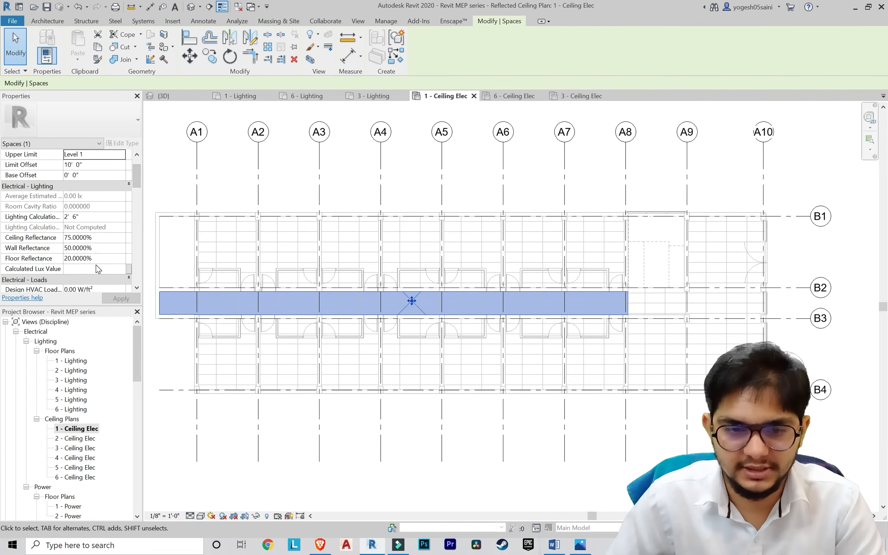
left_click(97, 269)
type("1")
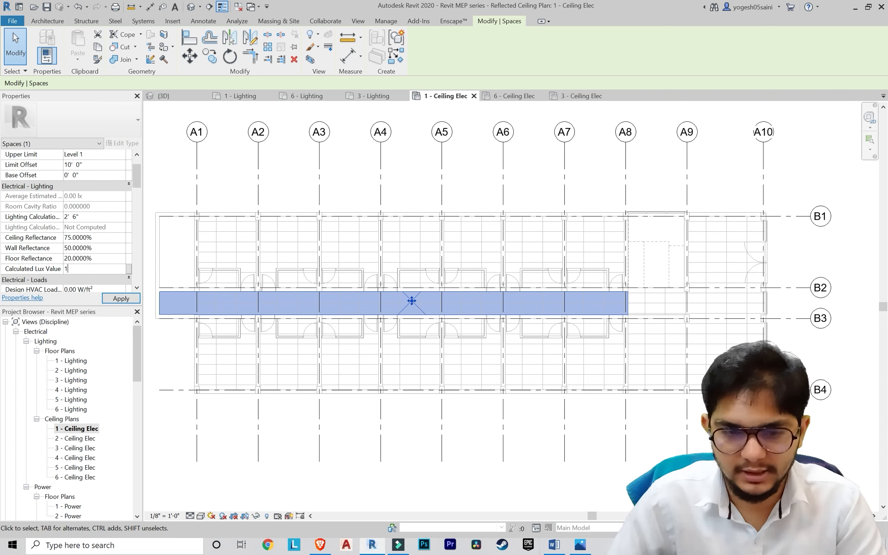
type("00")
key("Return")
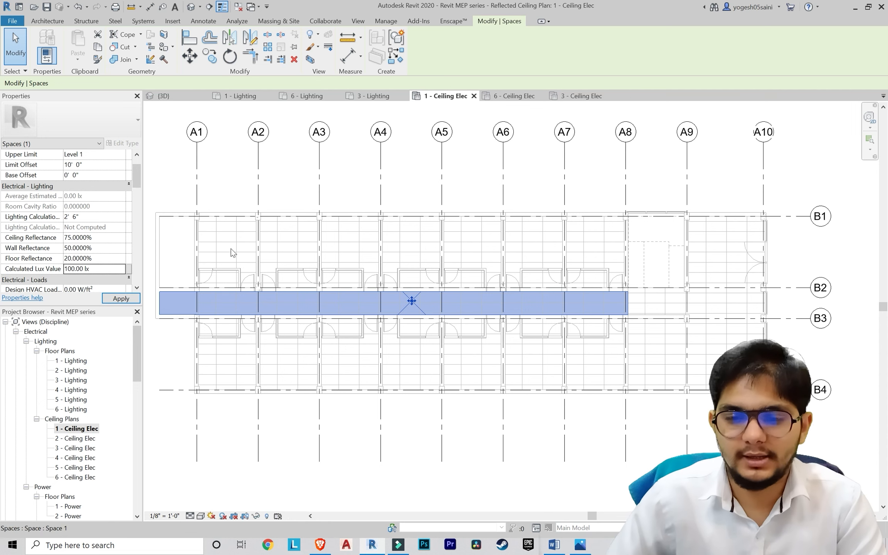
left_click(289, 178)
Step: Look up the reception value in the Word lux document and set the Calculated Lux Value to 200 for the reception space between grids A8 and A10
middle_click_drag(748, 351, 684, 337)
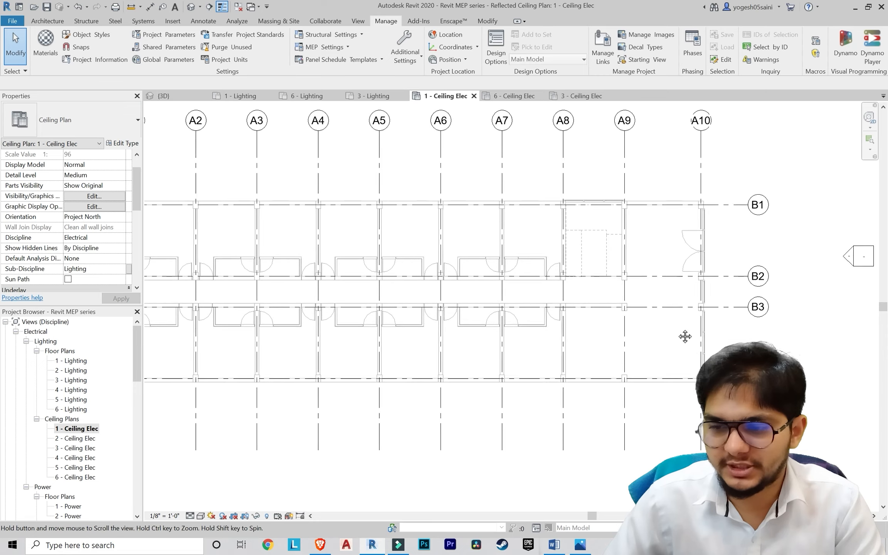
scroll(684, 337, "up", 3)
left_click(651, 273)
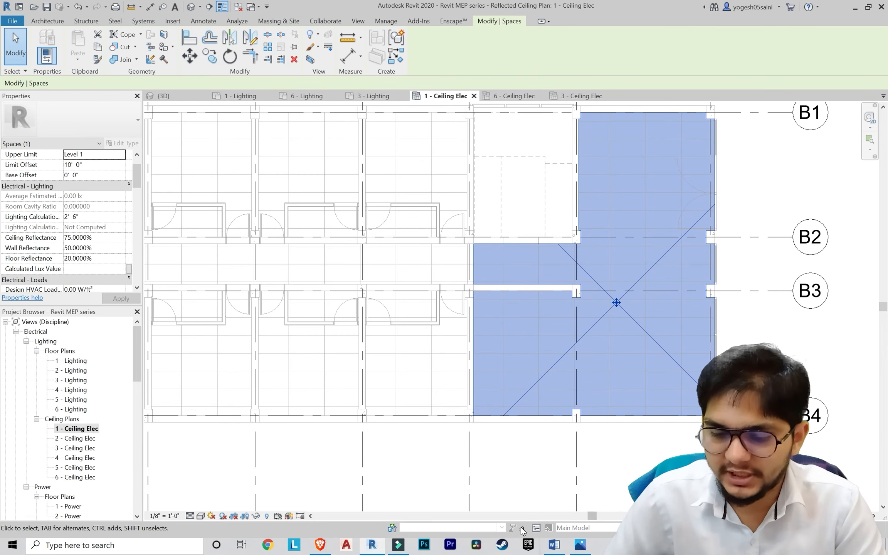
left_click(553, 545)
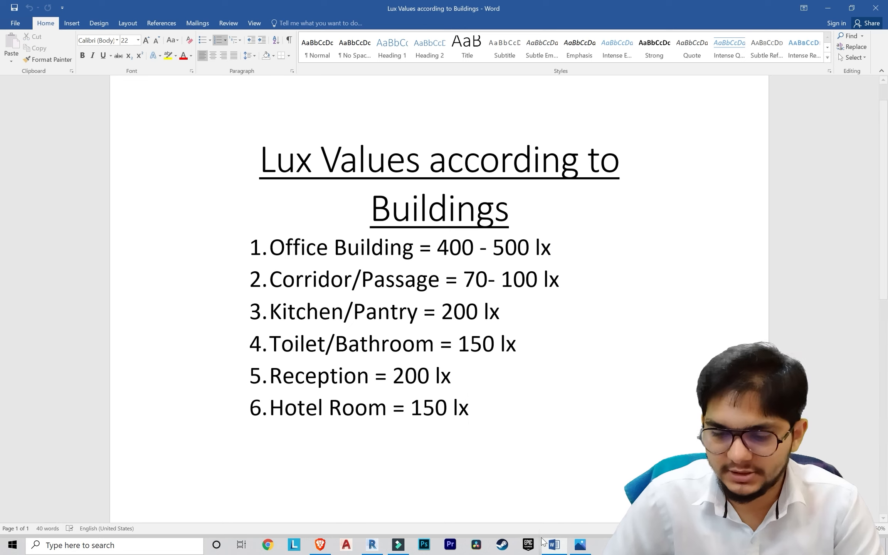
left_click(375, 545)
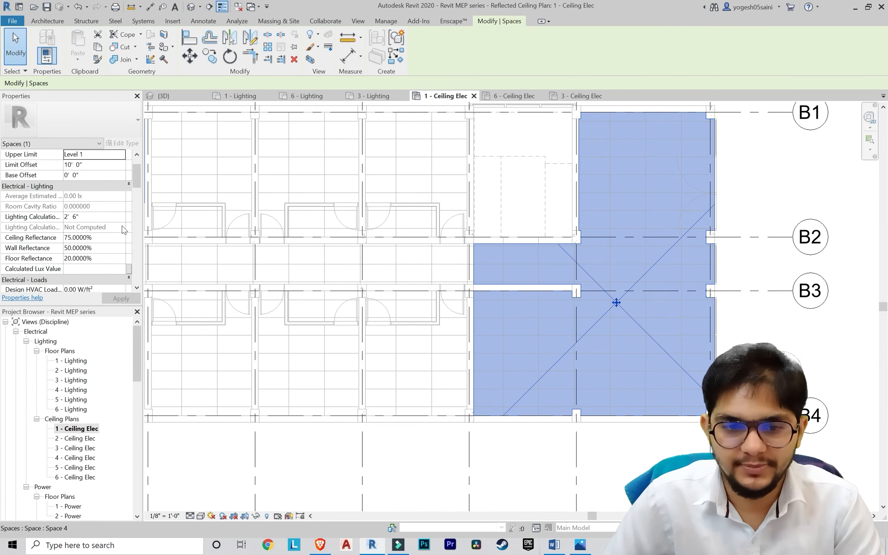
left_click(91, 269)
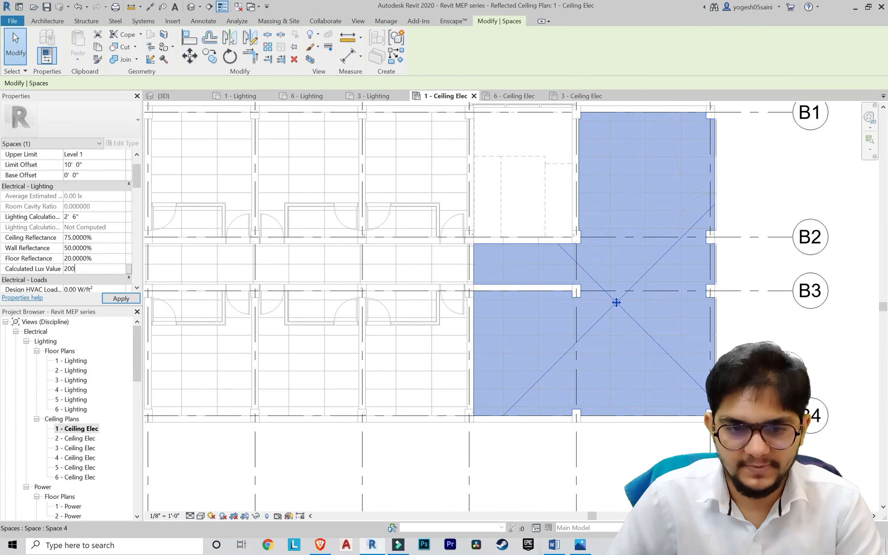
left_click(496, 435)
scroll(487, 393, "down", 3)
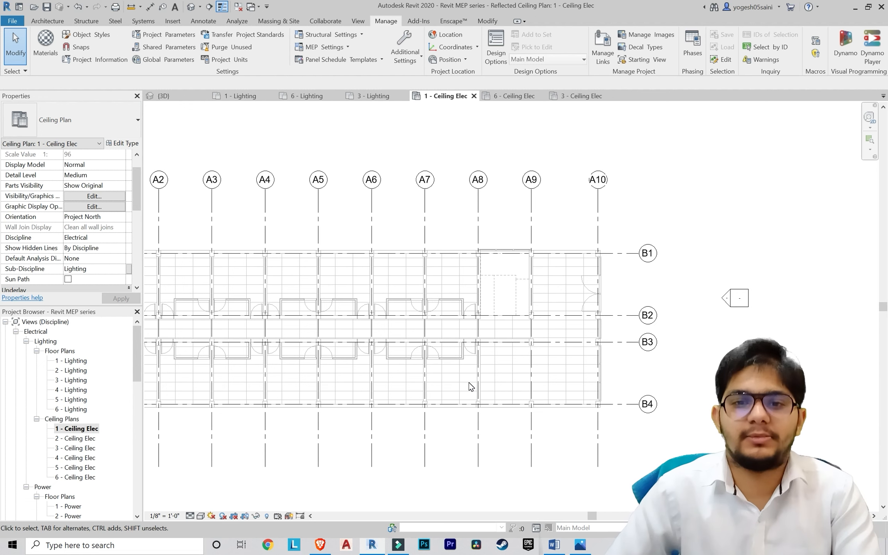
left_click(142, 21)
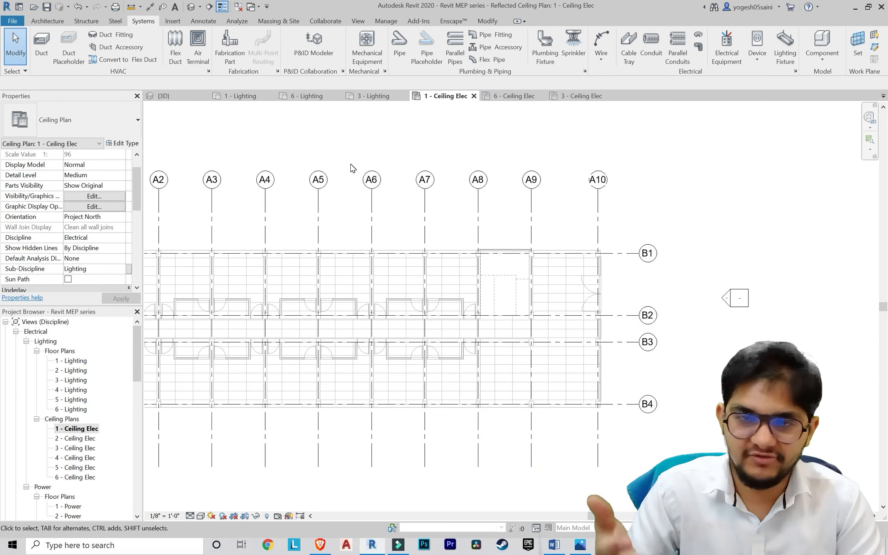
left_click(786, 44)
scroll(450, 232, "down", 1)
middle_click_drag(450, 231, 532, 230)
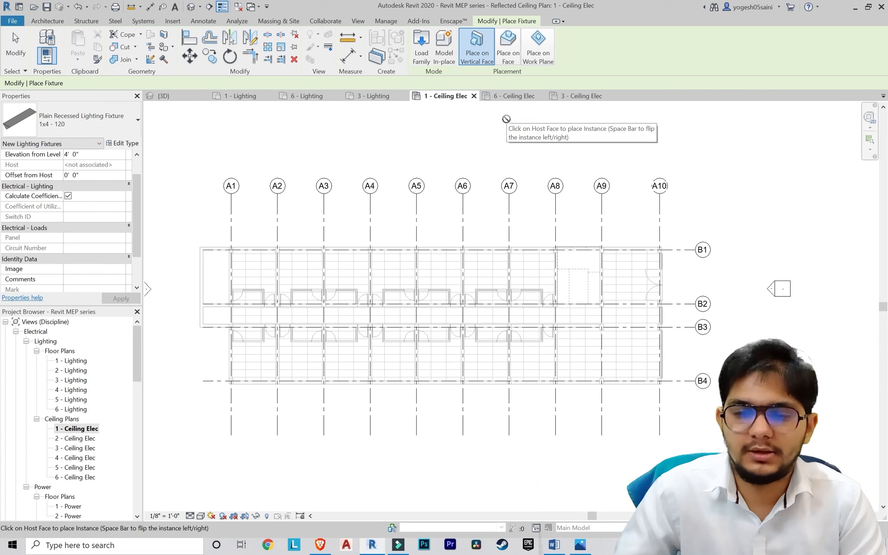
left_click(508, 47)
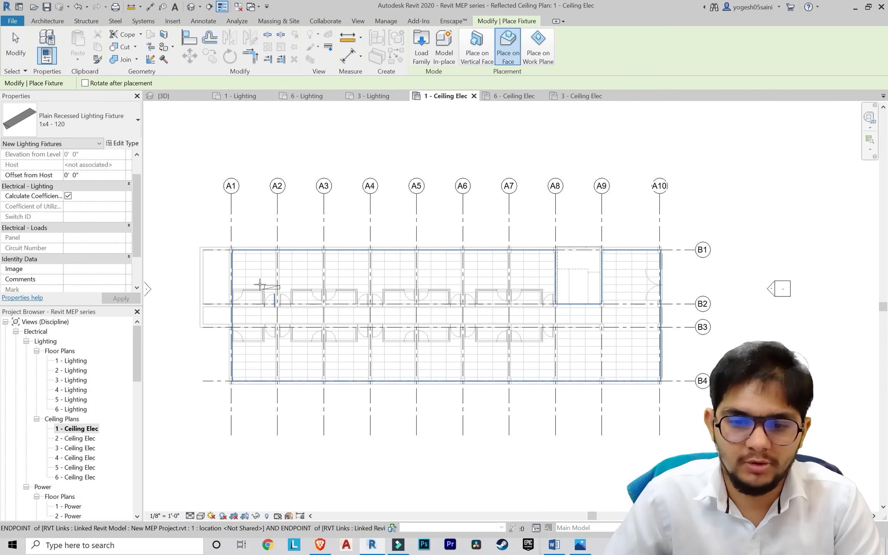
scroll(252, 276, "up", 3)
scroll(253, 273, "up", 2)
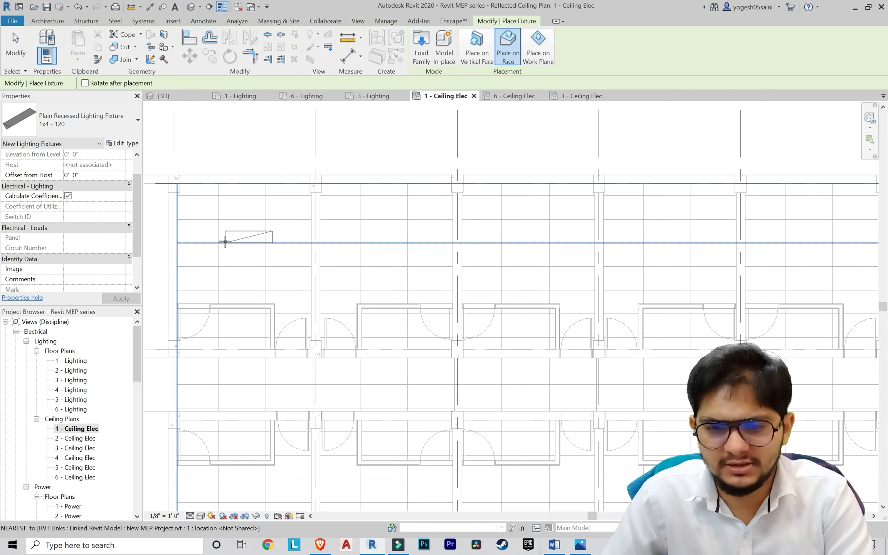
key("Escape")
key("Escape")
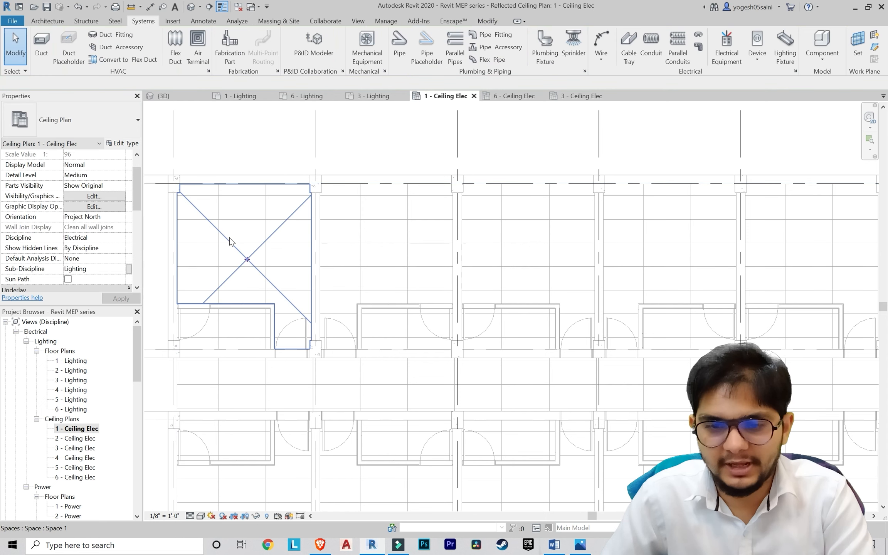
Step: Inspect the ductwork in the 3D view and return to the 1 - Ceiling Elec plan
left_click(359, 21)
left_click(164, 96)
middle_click_drag(548, 338, 552, 342, "shift")
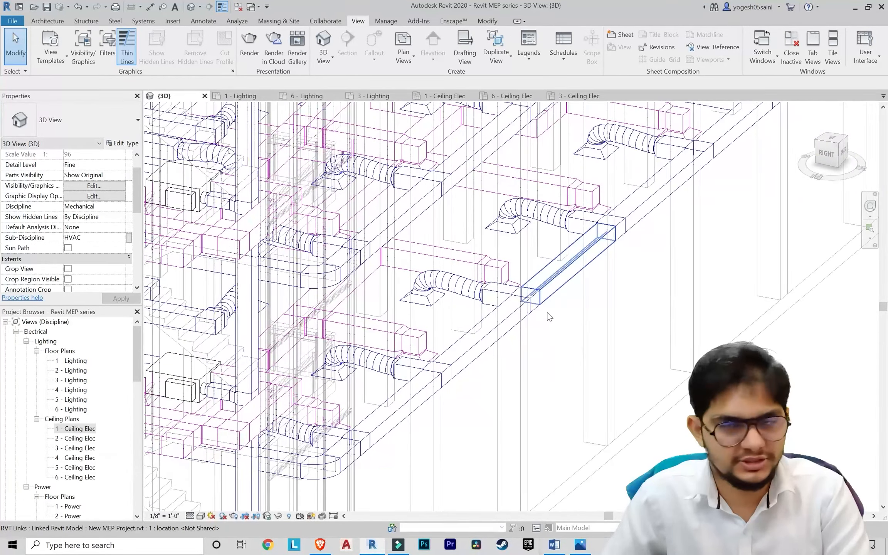
scroll(387, 325, "down", 5)
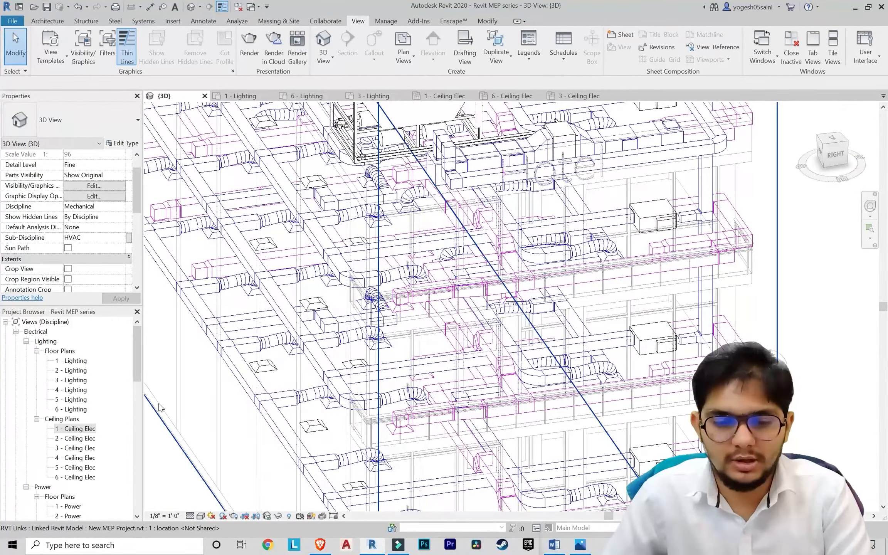
double_click(75, 429)
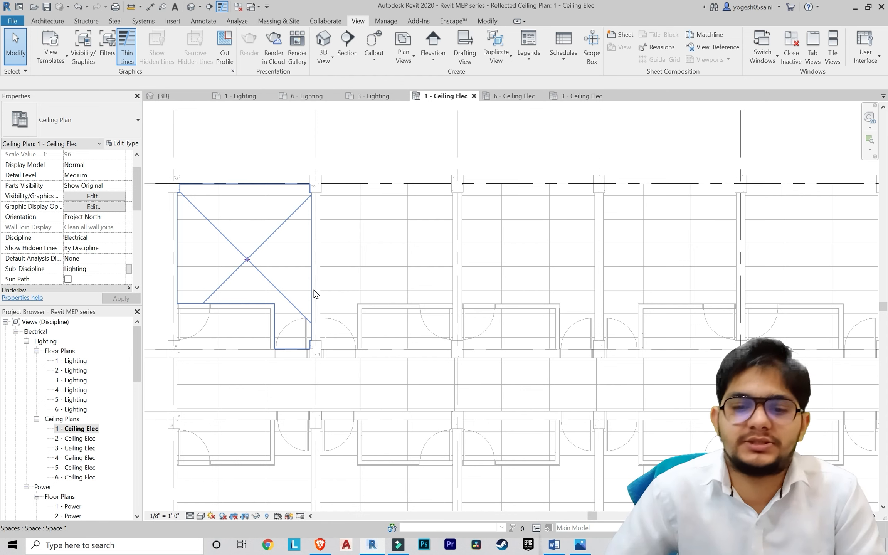
scroll(320, 300, "down", 2)
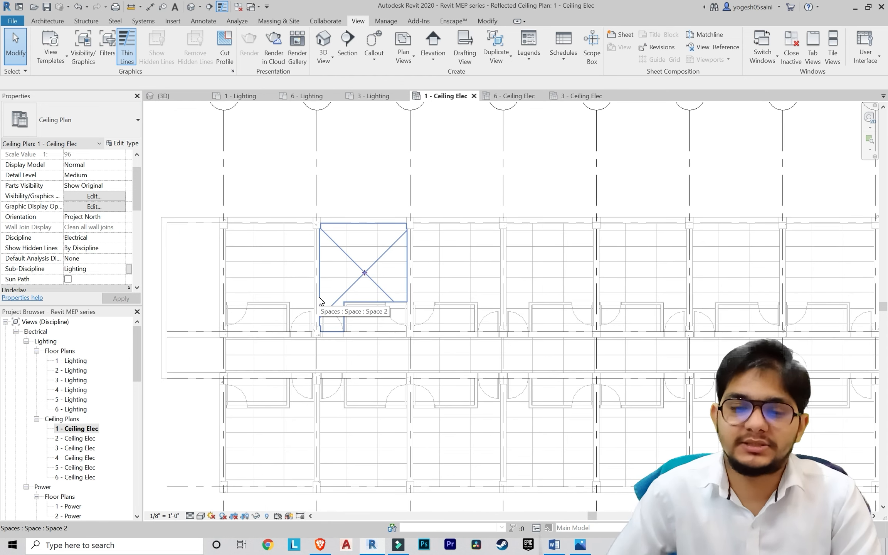
scroll(295, 266, "down", 1)
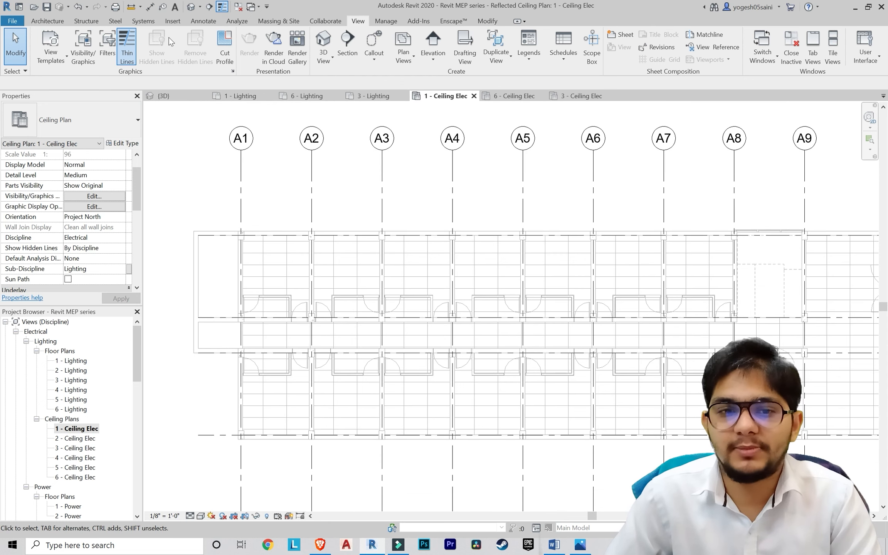
Step: Open the Visibility/Graphic Overrides of the ceiling plan and add Mechanical to the model category filter
left_click(79, 46)
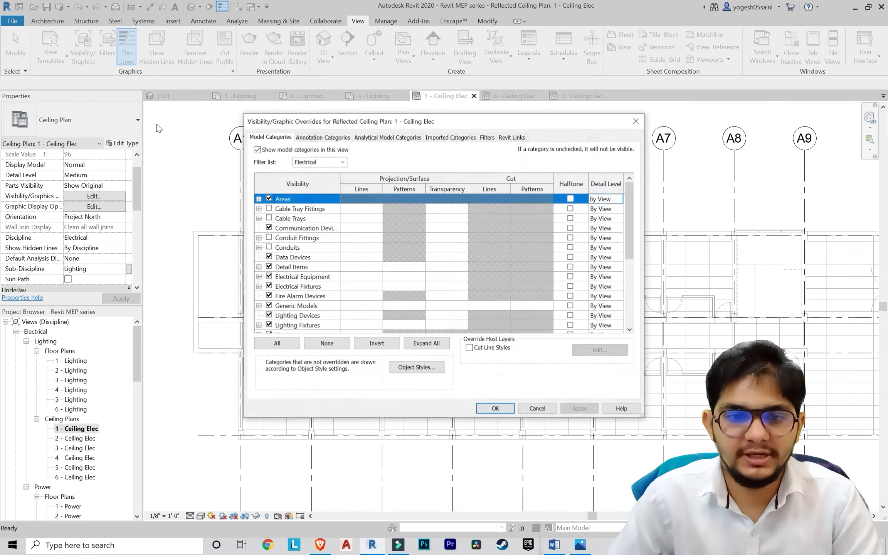
left_click(342, 163)
left_click(297, 189)
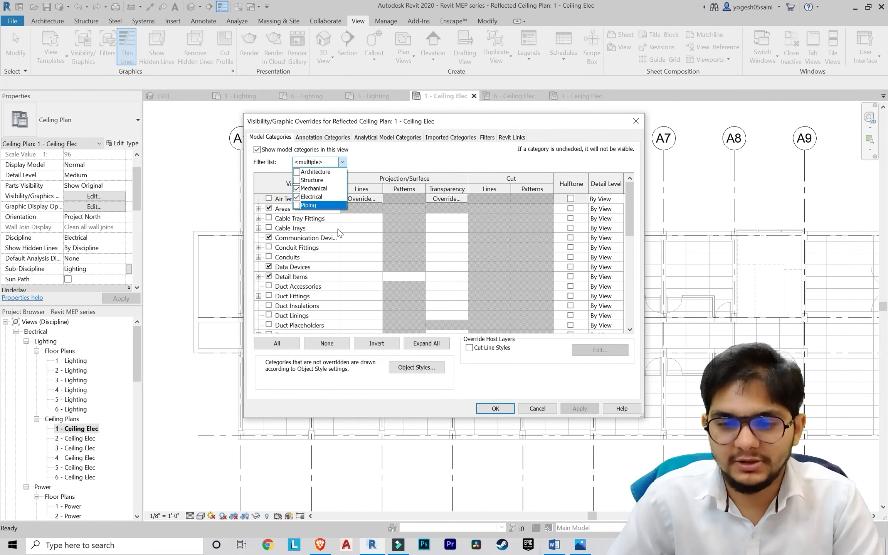
left_click(388, 160)
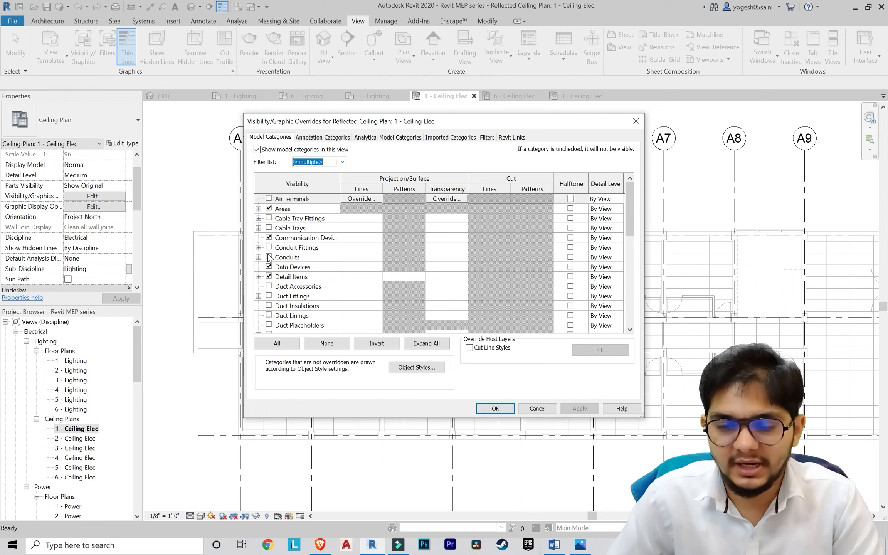
Step: Make Duct Accessories, Duct Fittings, Duct Insulations, Duct Linings, Duct Placeholders and Ducts visible in the ceiling plan's overrides
left_click(268, 286)
left_click(269, 295)
left_click(269, 306)
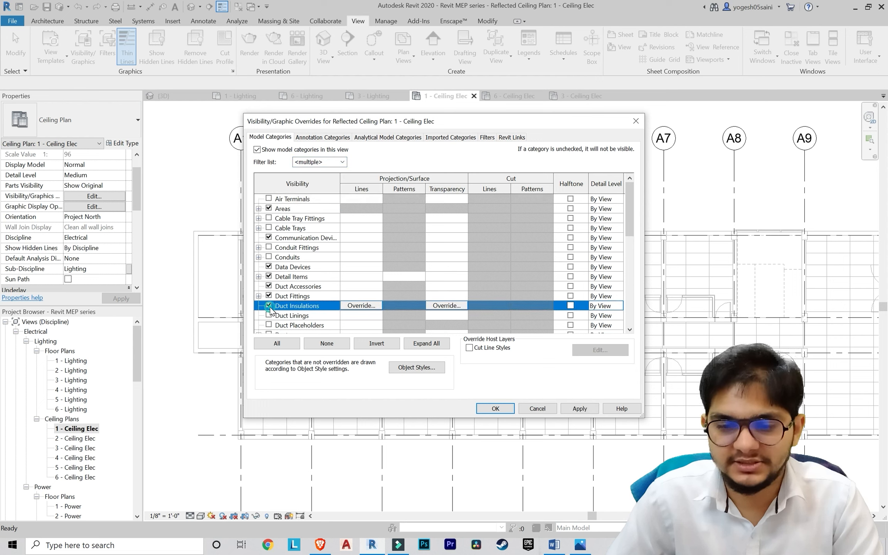
scroll(298, 292, "down", 1)
left_click(269, 296)
left_click(268, 305)
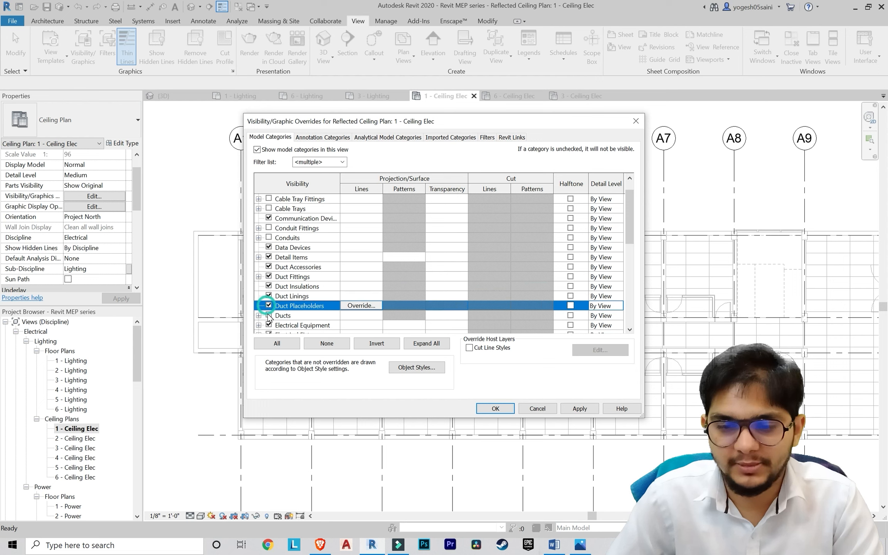
scroll(282, 300, "down", 1)
left_click(269, 286)
Step: Make Mechanical Equipment visible as well and accept the ceiling plan's visibility overrides
scroll(270, 289, "down", 4)
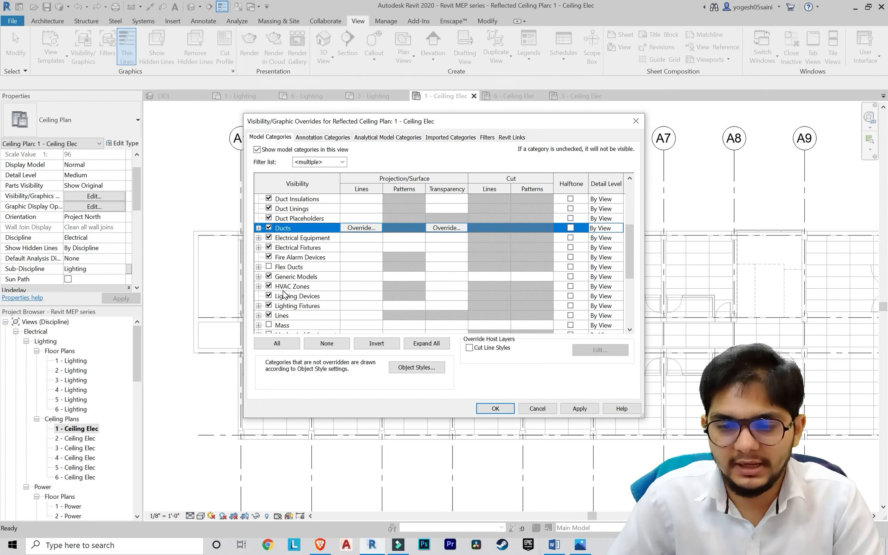
left_click(269, 287)
scroll(281, 292, "down", 3)
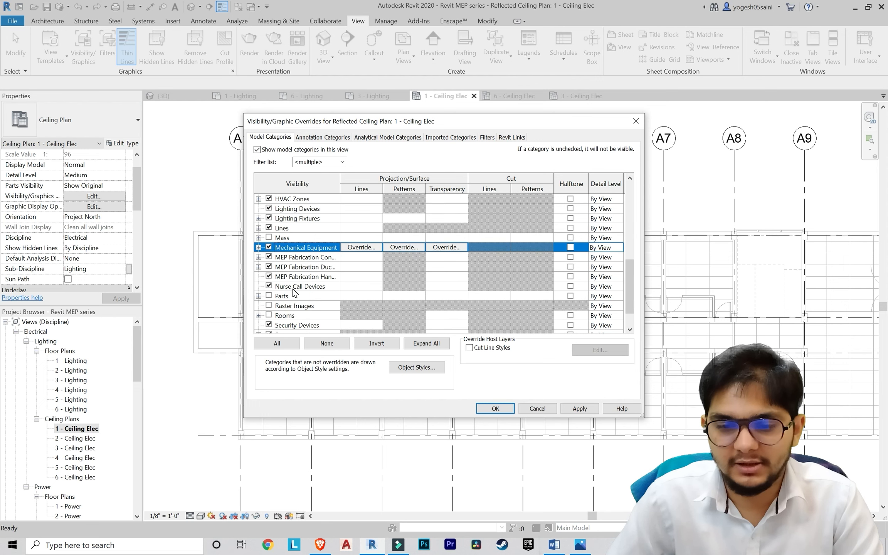
scroll(293, 292, "up", 3)
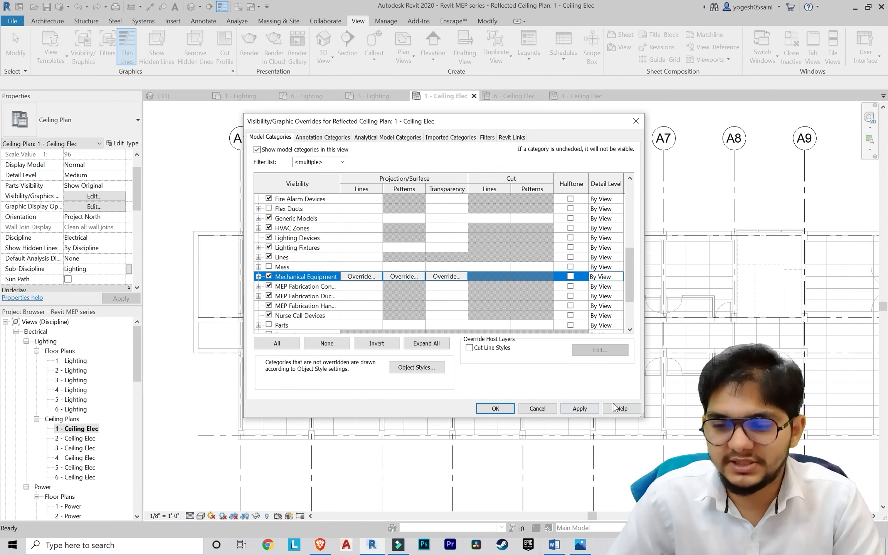
left_click(510, 410)
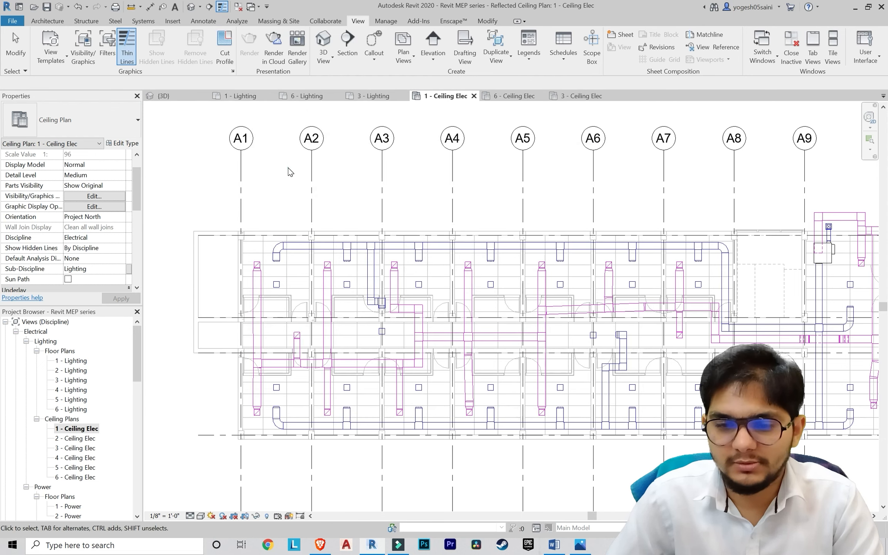
Step: Place a Plain Recessed Lighting Fixture 1x4 - 120 on the ceiling face, its length running parallel to the A grids, in the room between A1 and A2 along B1
scroll(287, 277, "up", 5)
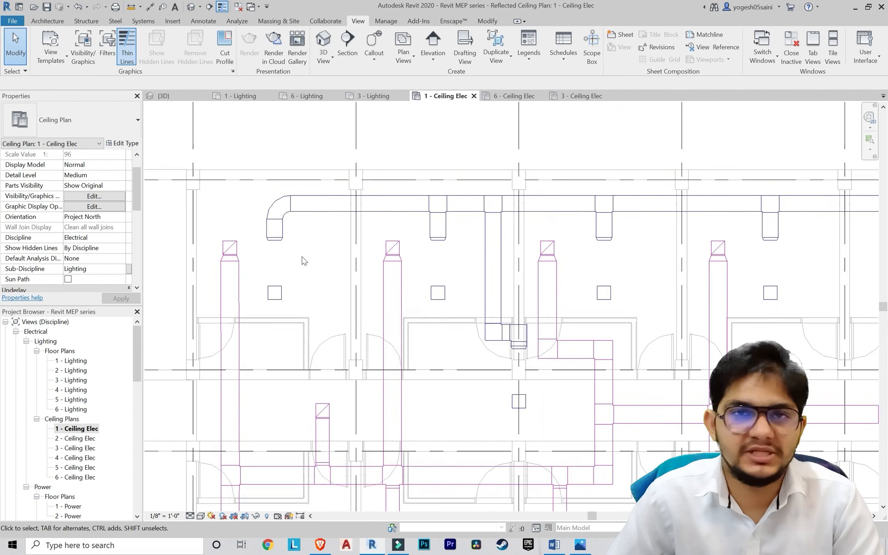
scroll(302, 259, "up", 2)
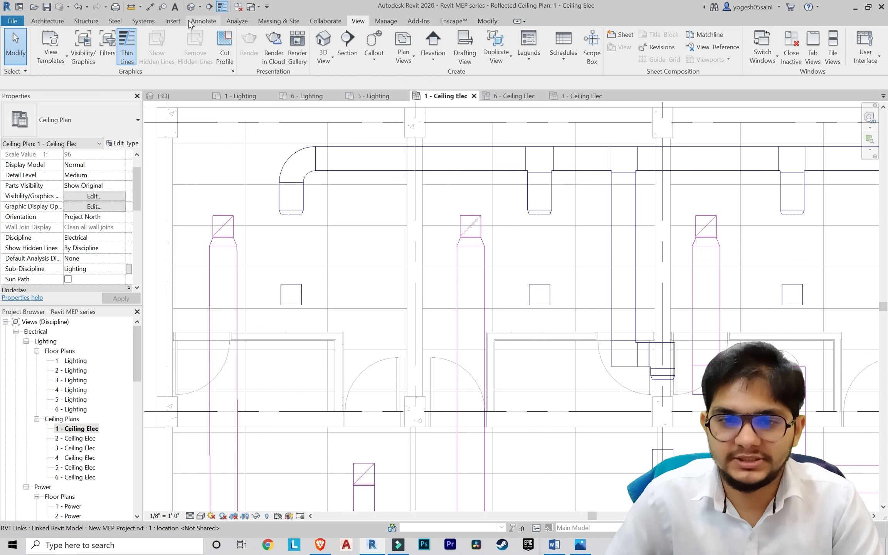
left_click(141, 21)
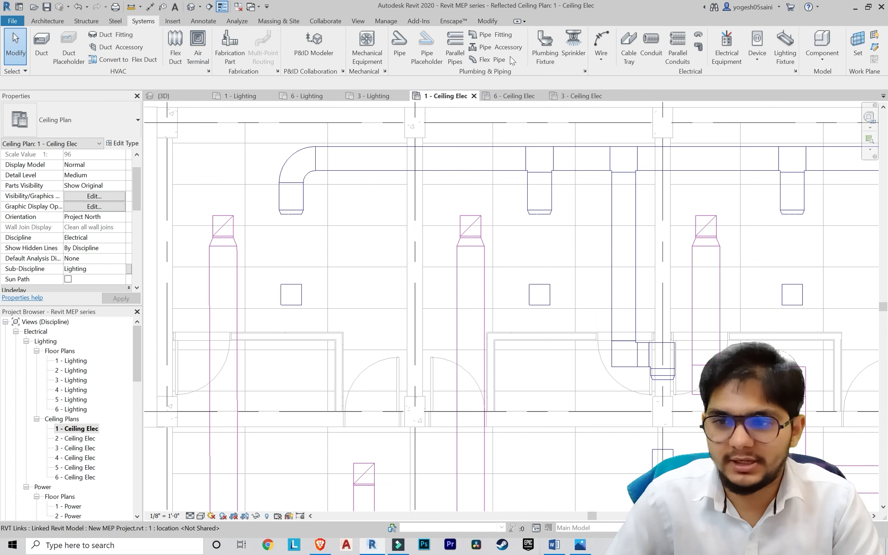
left_click(777, 47)
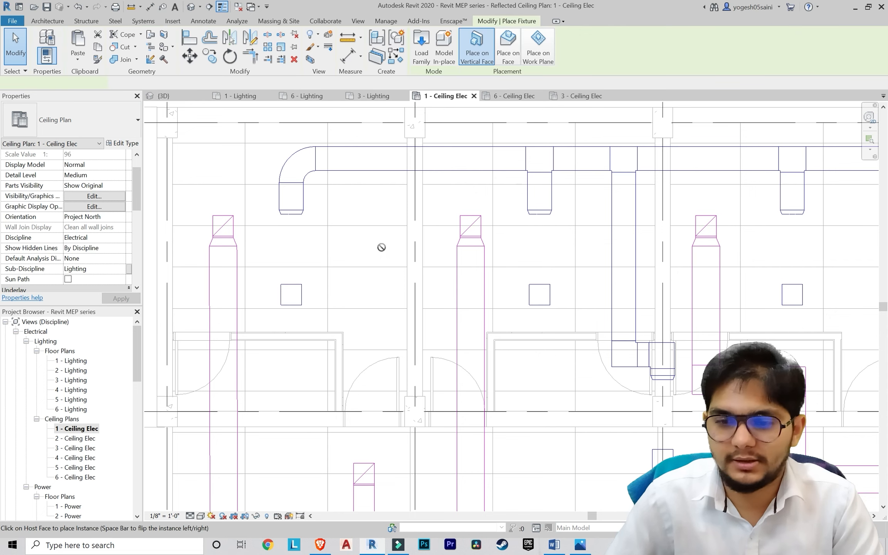
scroll(365, 234, "down", 2)
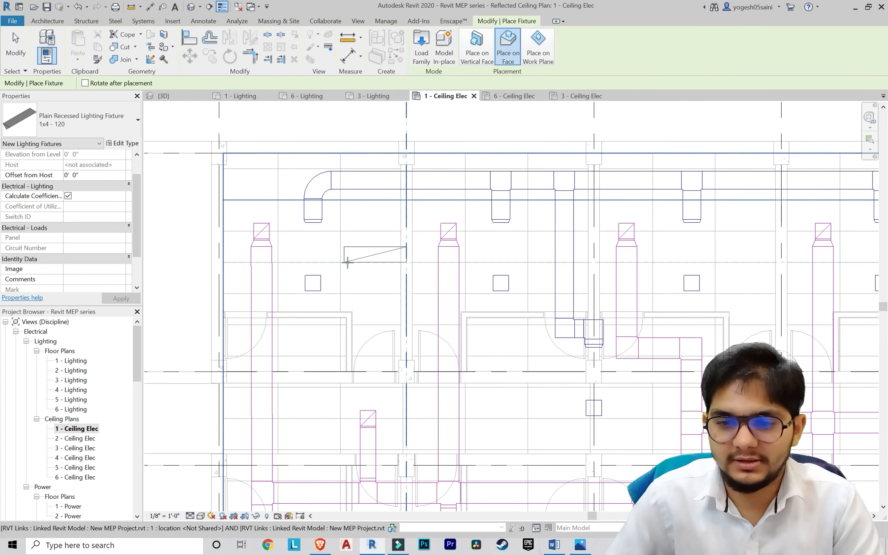
scroll(312, 254, "up", 1)
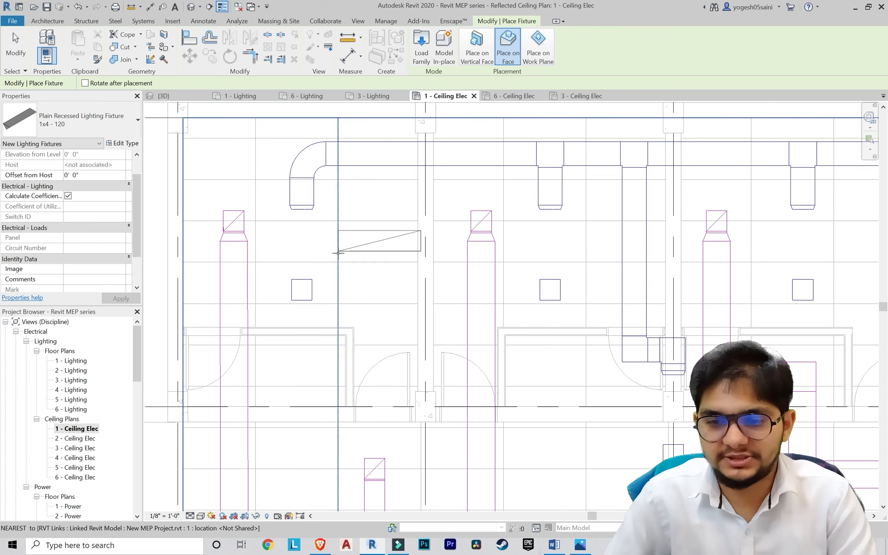
key("space")
scroll(352, 199, "down", 2)
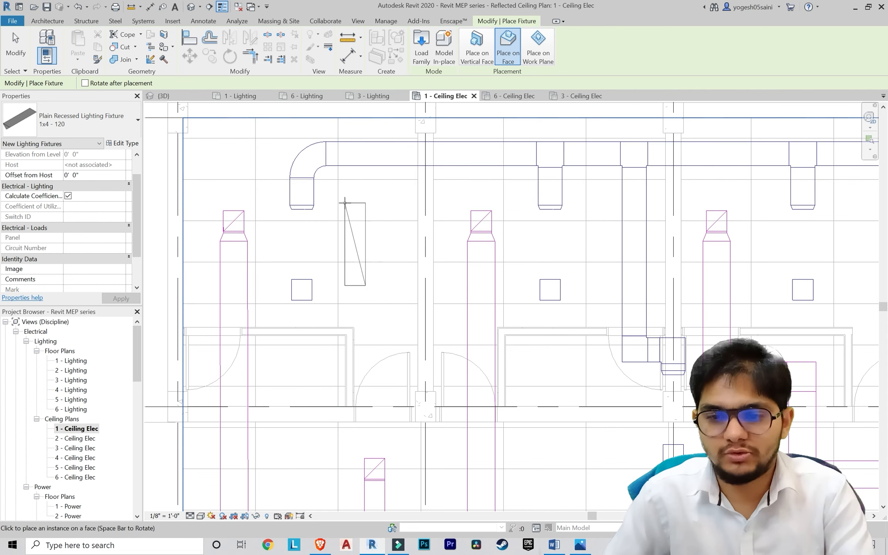
scroll(358, 235, "up", 2)
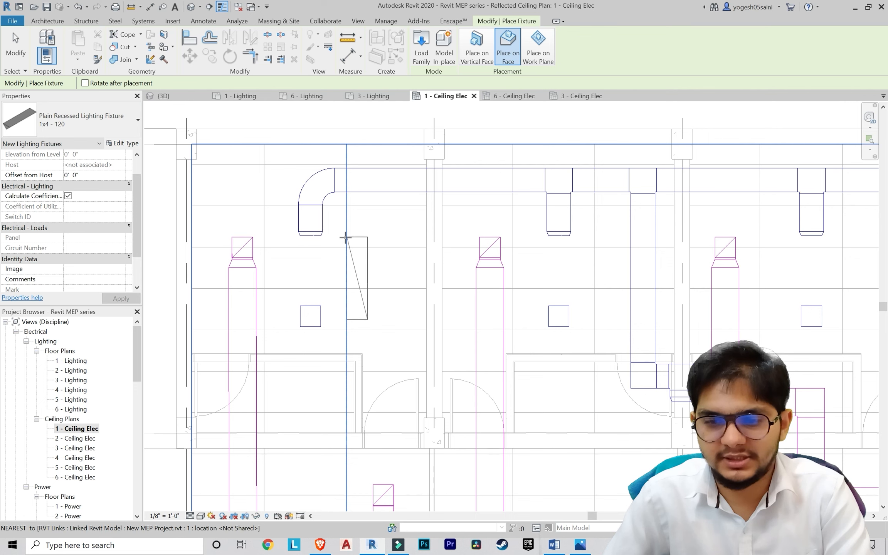
left_click(345, 236)
scroll(410, 236, "down", 2)
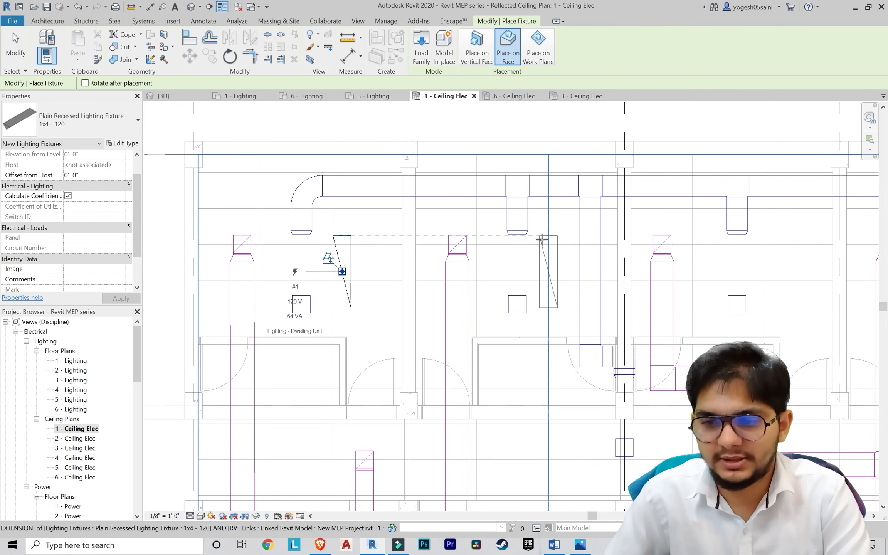
scroll(542, 238, "down", 2)
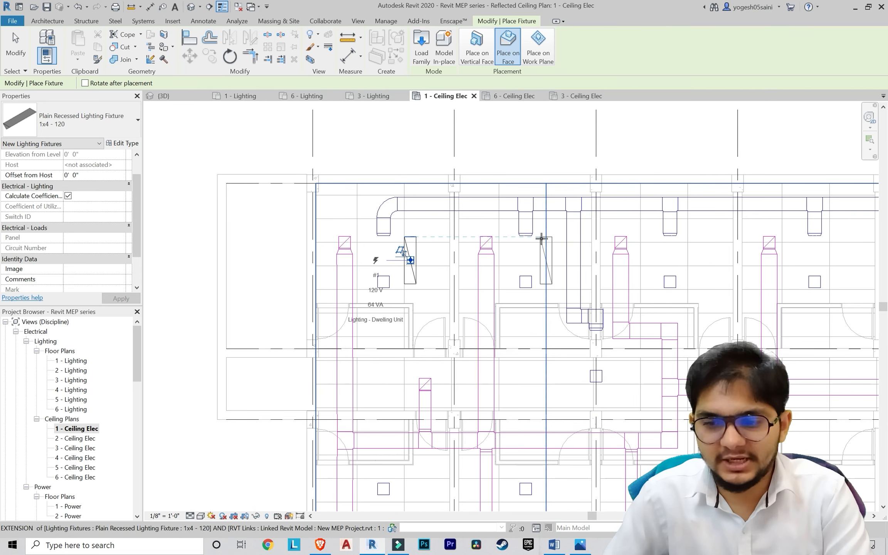
Step: Place 1x4 - 120 recessed fixtures in the A2–A3 and A3–A4 rooms along B1, aligned with the first fixture
scroll(543, 240, "up", 2)
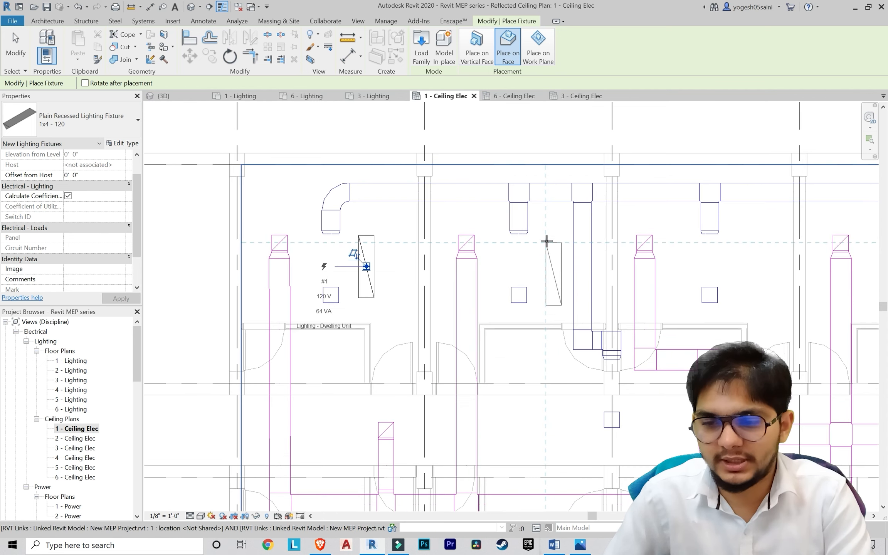
left_click(552, 236)
scroll(580, 238, "down", 2)
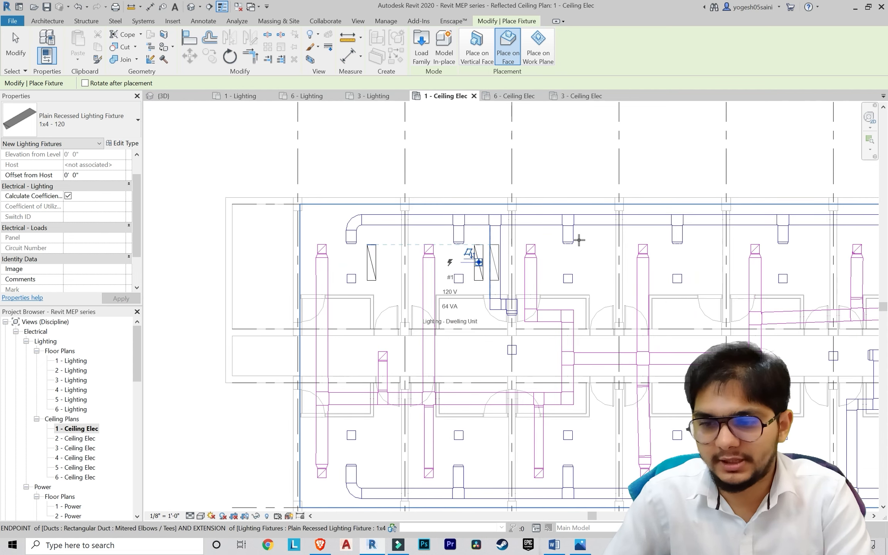
scroll(600, 249, "up", 2)
left_click(599, 249)
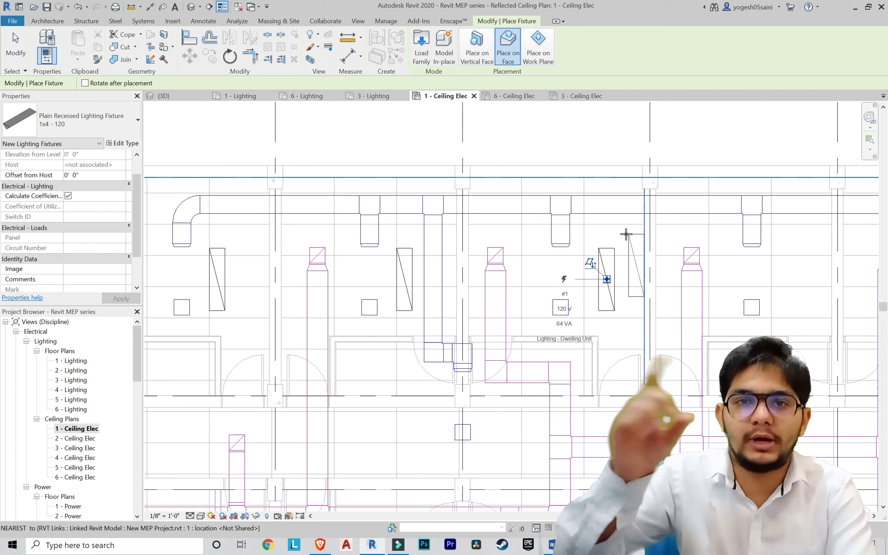
Step: Continue the aligned fixture row along B1 with one recessed fixture each in the A4–A5 and A5–A6 rooms
scroll(690, 311, "down", 1)
middle_click_drag(724, 267, 496, 269)
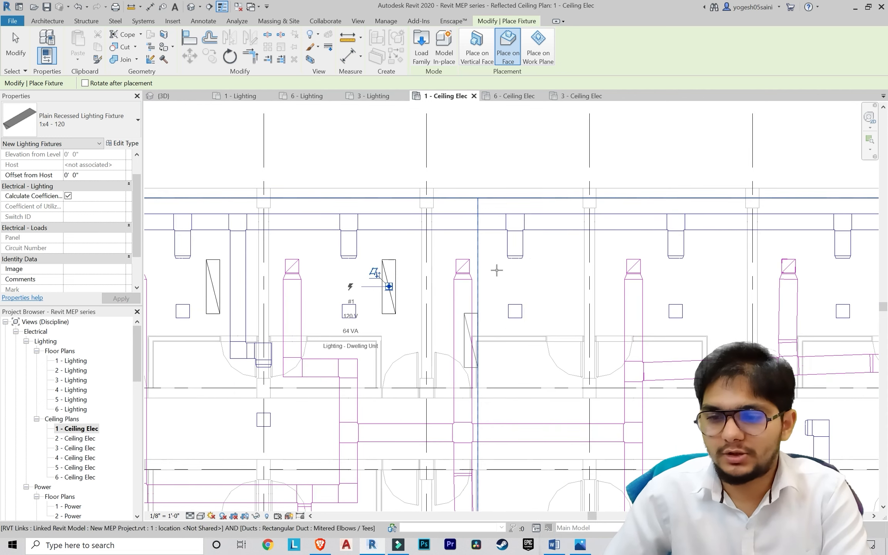
scroll(546, 258, "up", 3)
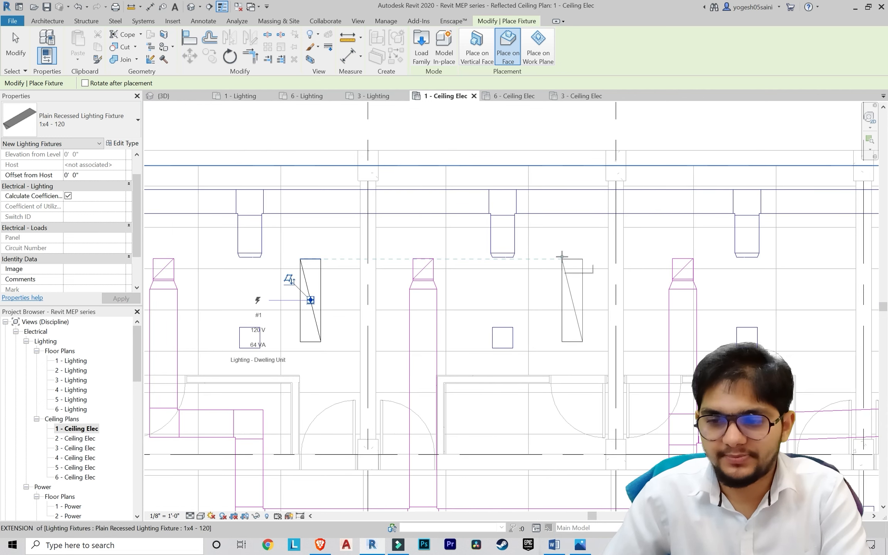
scroll(640, 254, "down", 2)
scroll(613, 262, "up", 2)
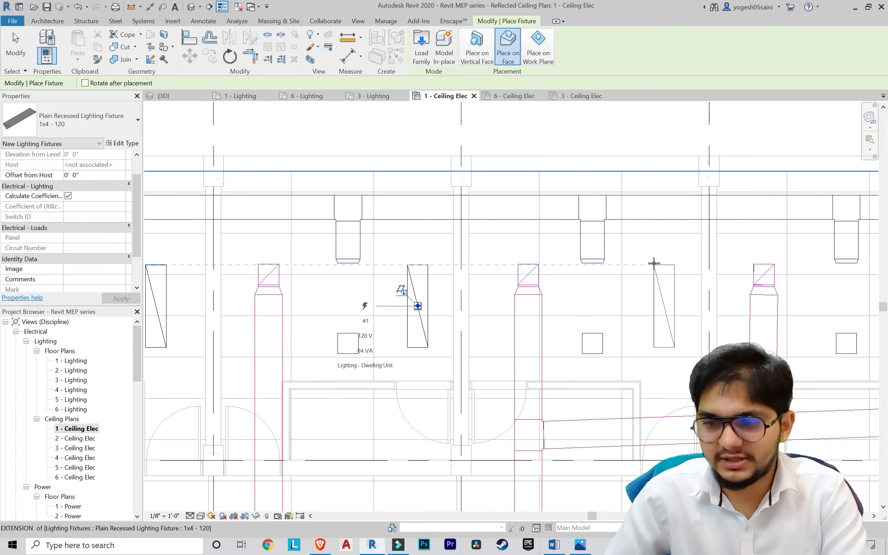
left_click(639, 264)
Step: Complete the fixture row along B1 by placing aligned recessed fixtures in the A6–A7 and A7–A8 rooms
scroll(681, 257, "down", 2)
middle_click_drag(783, 257, 590, 255)
scroll(617, 256, "up", 1)
left_click(627, 264)
scroll(591, 255, "down", 2)
scroll(617, 263, "up", 1)
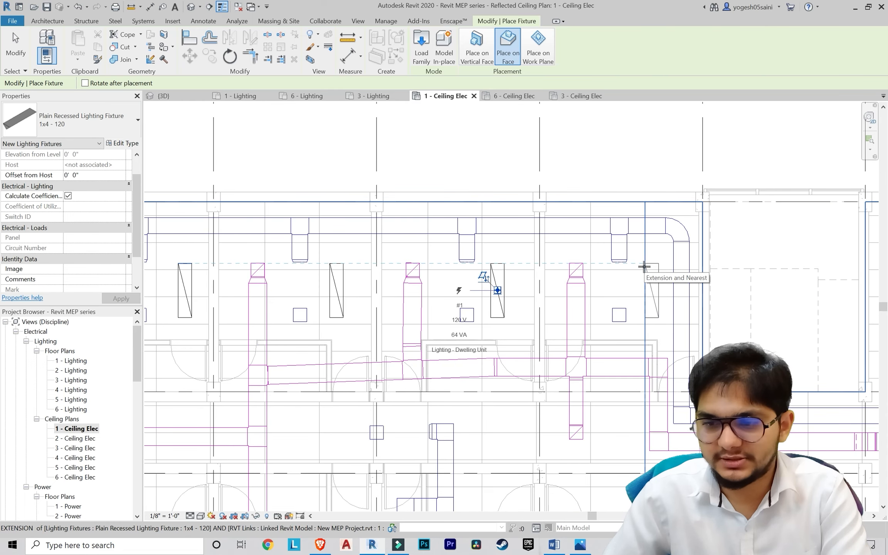
left_click(642, 266)
scroll(643, 267, "down", 1)
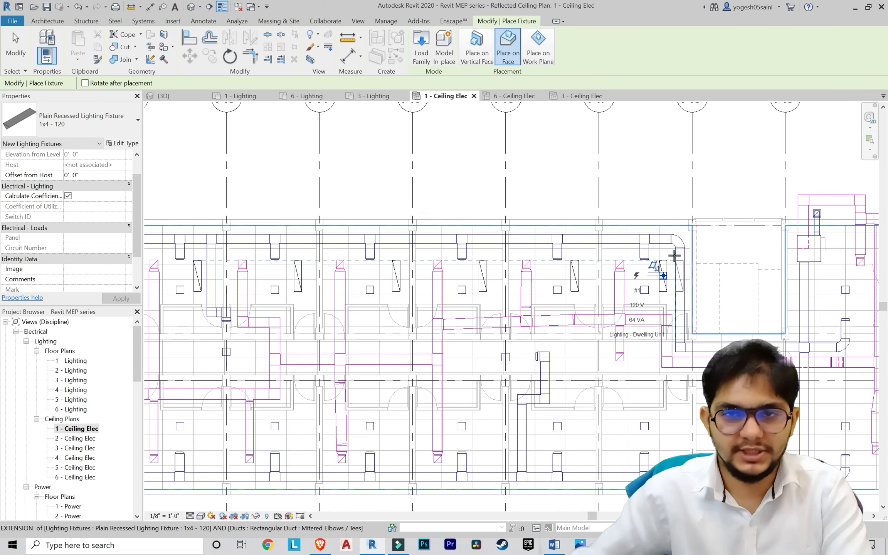
Step: Place a recessed fixture parallel to the A grids in the A1–A2 room along B4, beside the square air terminal
scroll(571, 268, "down", 2)
middle_click_drag(571, 268, 421, 242)
scroll(590, 296, "up", 2)
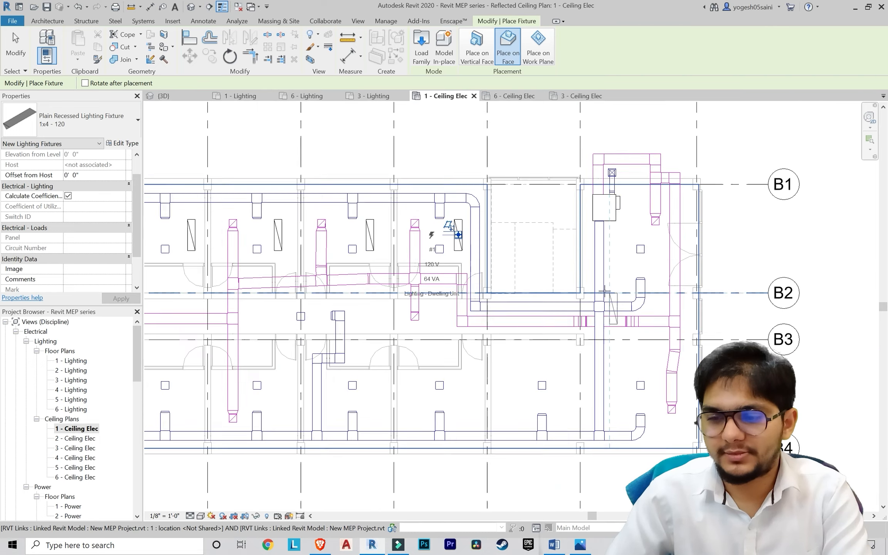
scroll(591, 296, "down", 1)
middle_click_drag(591, 295, 648, 243)
scroll(459, 292, "up", 1)
scroll(517, 299, "down", 2)
middle_click_drag(536, 301, 721, 289)
middle_click_drag(434, 316, 481, 304)
scroll(334, 296, "up", 7)
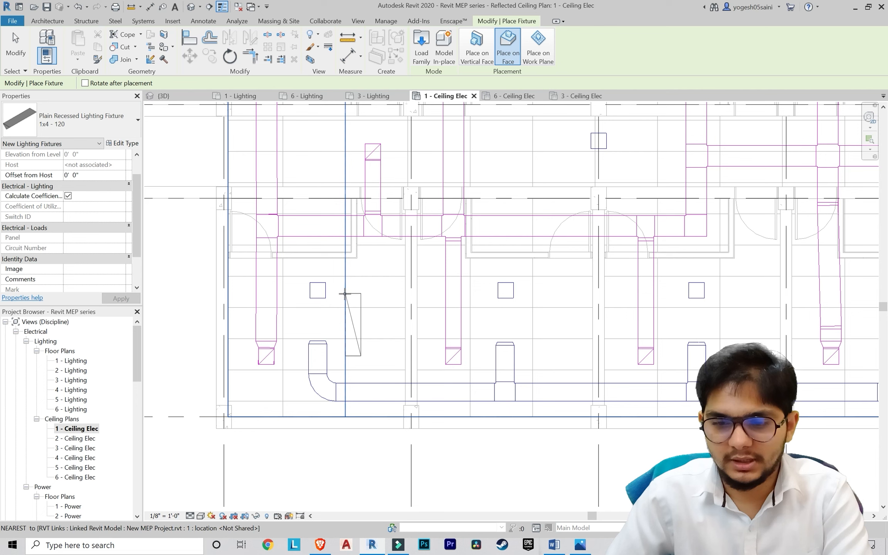
left_click(345, 295)
Step: Place recessed fixtures in the A2–A3 and A3–A4 rooms along B4, aligned with the row's first fixture
scroll(381, 313, "down", 2)
scroll(471, 313, "up", 3)
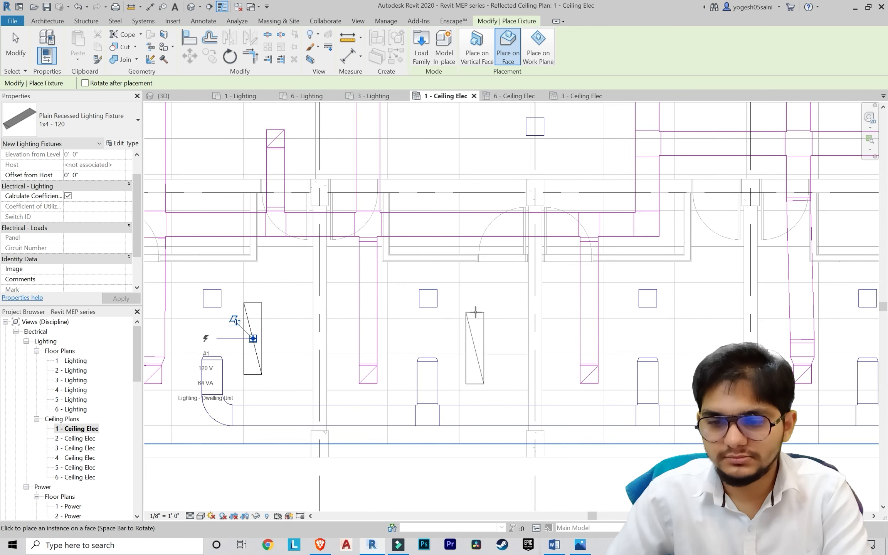
scroll(476, 304, "down", 3)
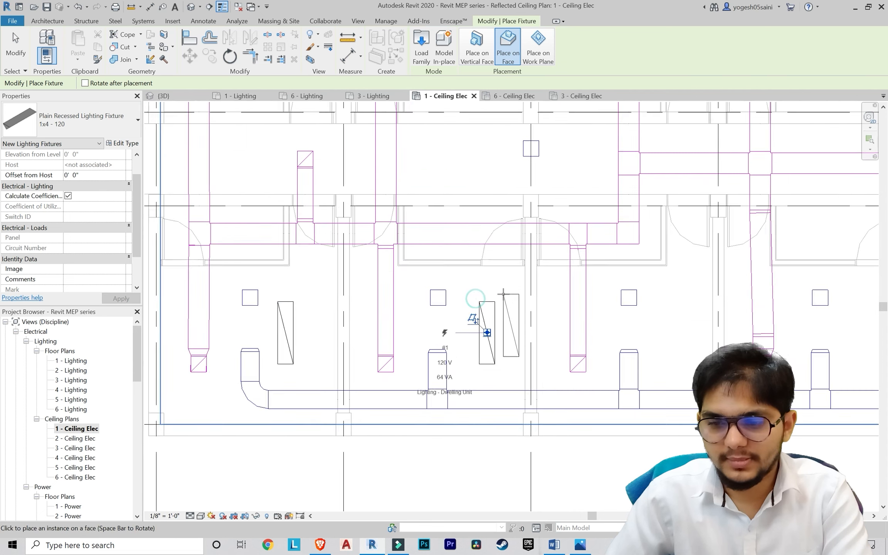
scroll(539, 305, "up", 2)
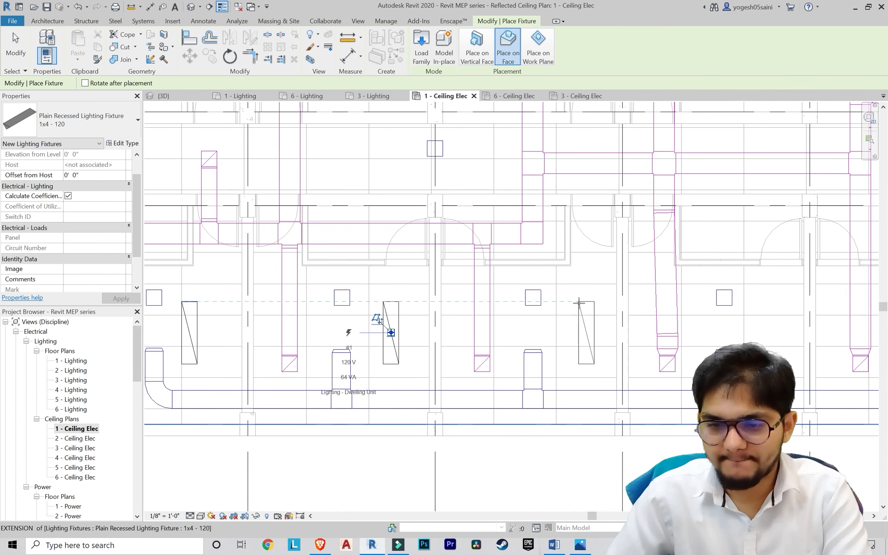
scroll(575, 308, "down", 2)
scroll(501, 303, "up", 2)
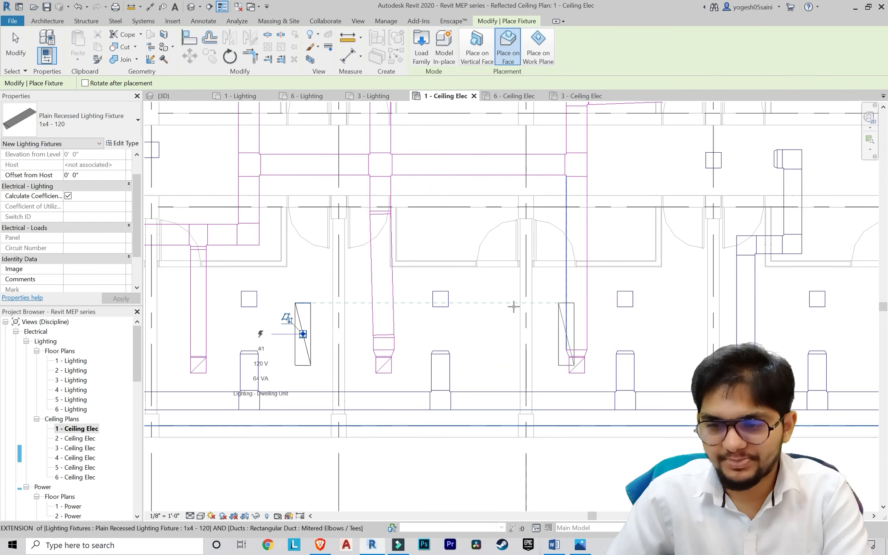
Step: Place one recessed fixture in each of the A4–A5, A5–A6 and A6–A7 rooms along B4
left_click(467, 304)
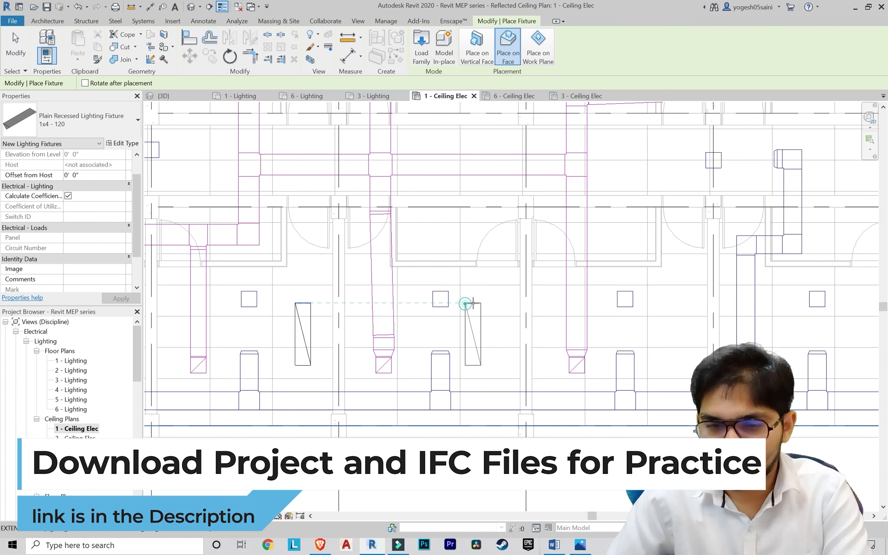
scroll(491, 304, "down", 2)
scroll(498, 309, "up", 3)
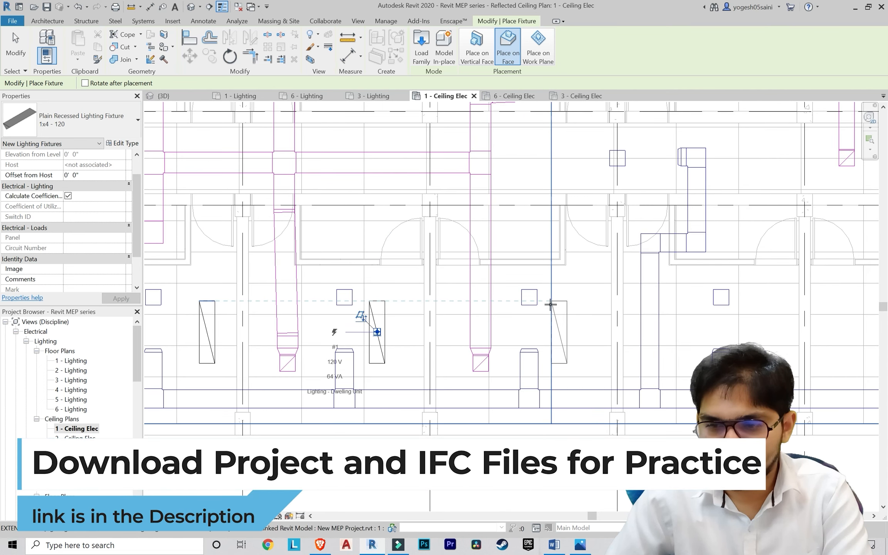
scroll(586, 300, "down", 3)
scroll(589, 311, "up", 2)
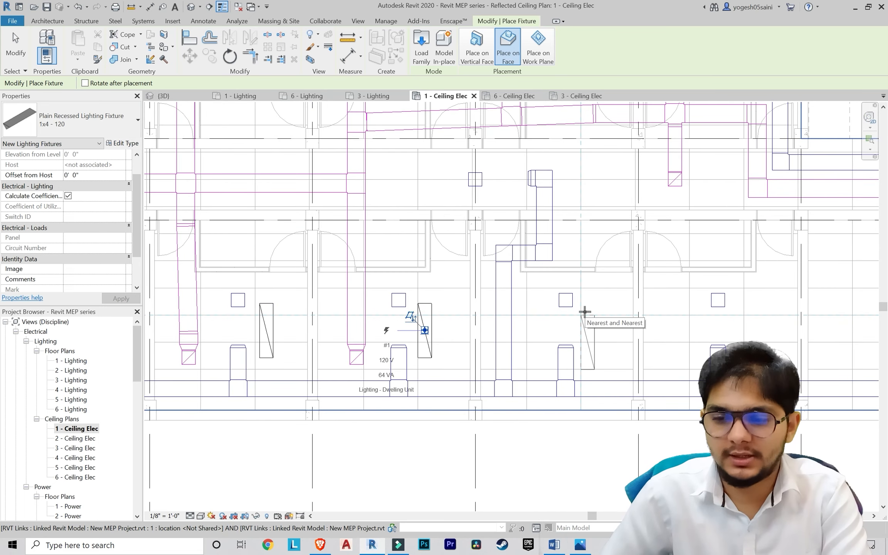
scroll(585, 311, "down", 2)
scroll(585, 319, "up", 3)
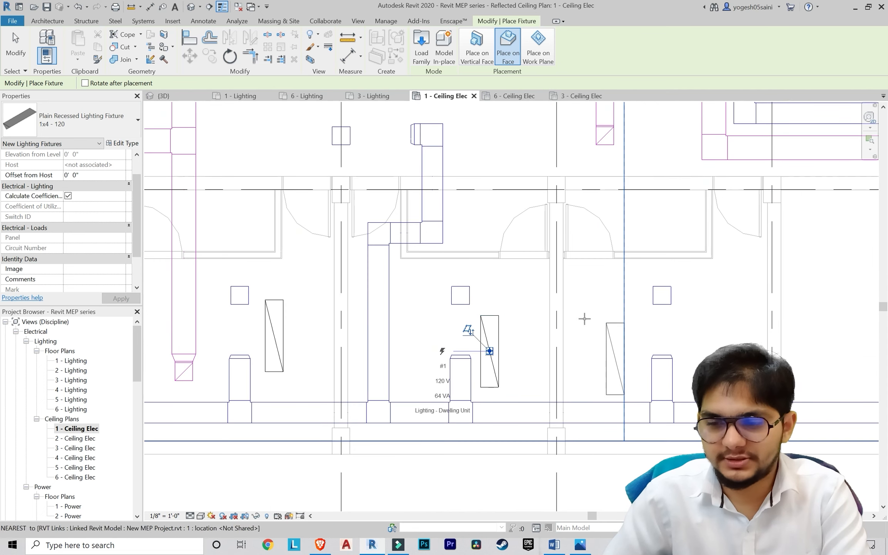
Step: End fixture placement and nudge the A6–A7 fixture along B4 toward B3 into line with its neighbour
key("Escape")
key("Escape")
left_click(494, 319)
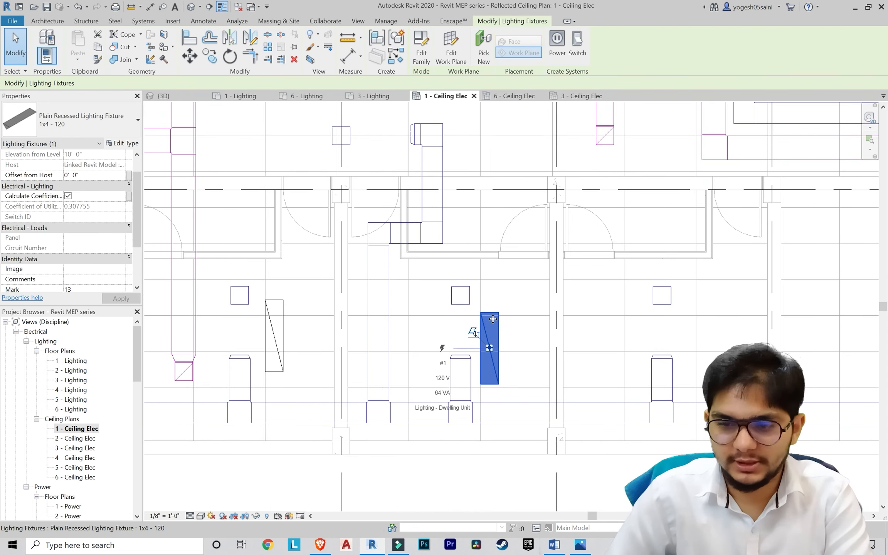
key("Up")
key("Escape")
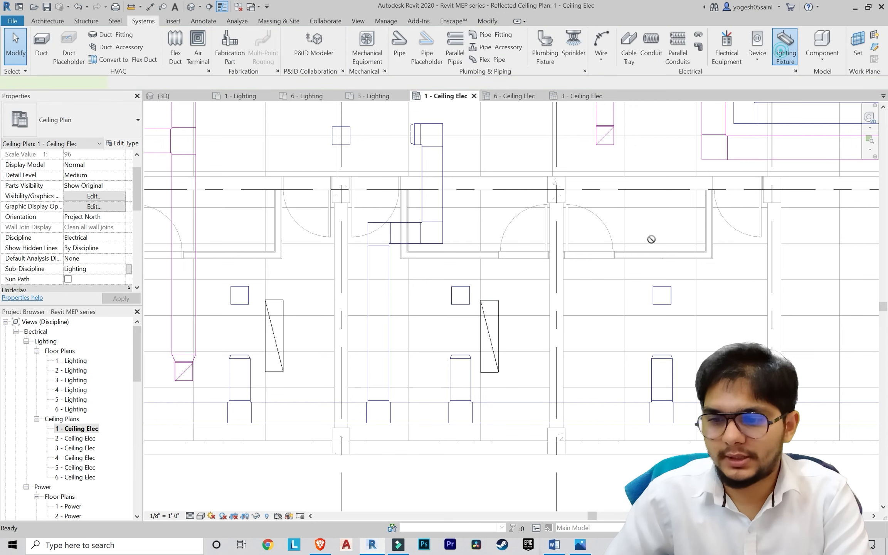
scroll(628, 316, "down", 1)
middle_click_drag(683, 309, 619, 317)
left_click(501, 45)
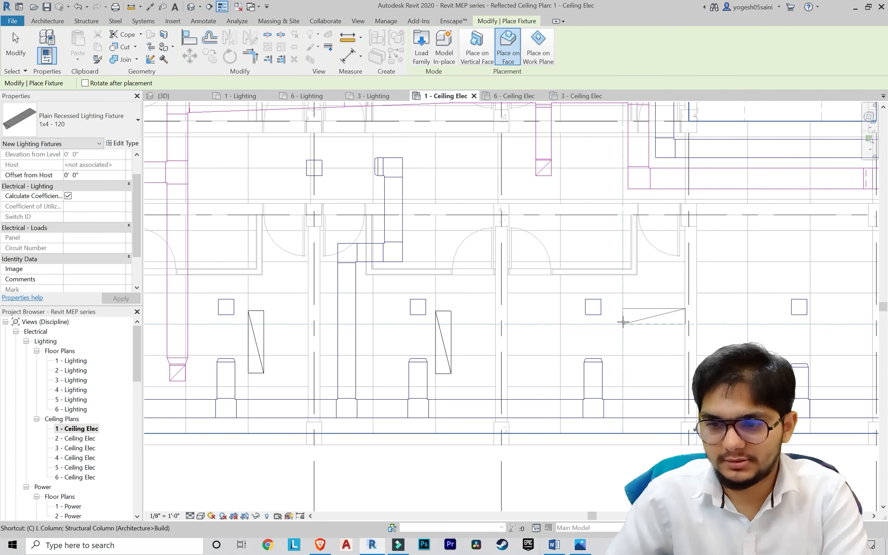
key("c")
key("l")
left_click(508, 280)
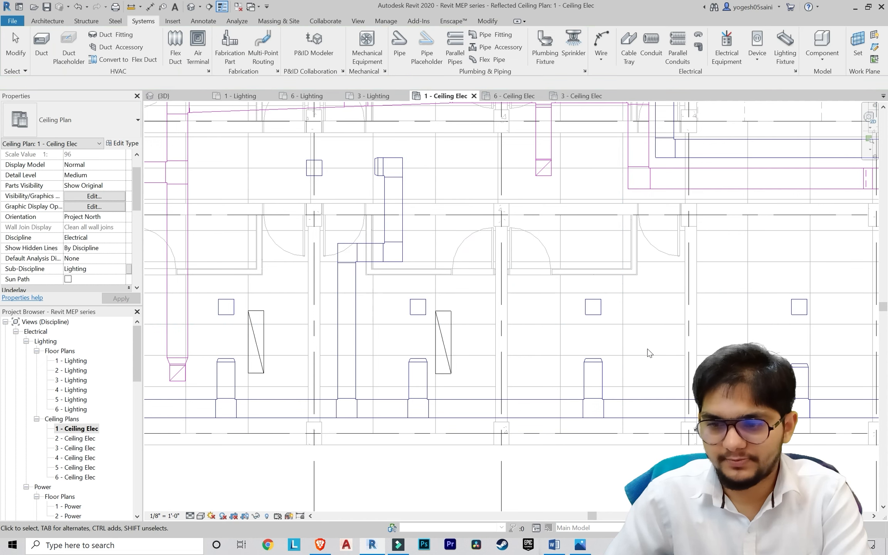
Step: Place another 1x4 - 120 recessed fixture on the ceiling face in the A7–A8 room along B4, aligned with the row
left_click(785, 48)
left_click(516, 52)
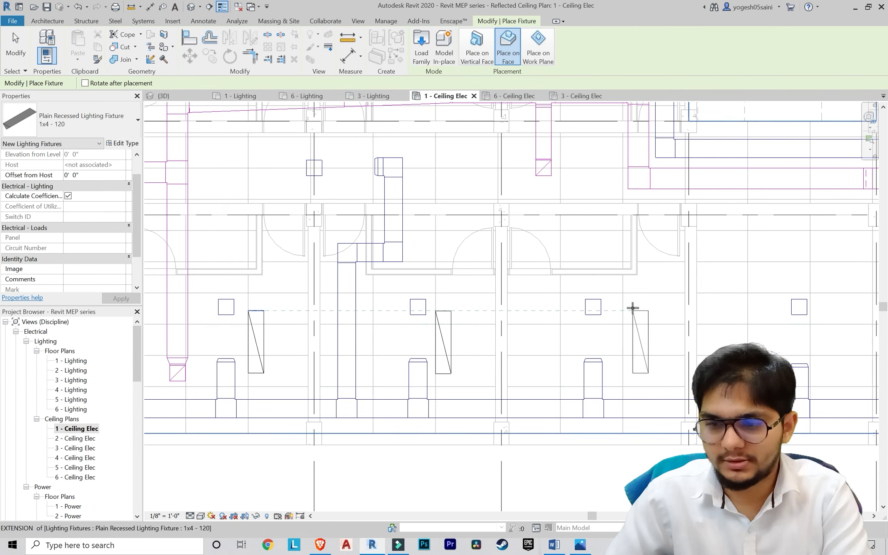
left_click(612, 311)
Step: Place a recessed fixture parallel to the A grids between A8 and A9, near the air terminal along B4
scroll(691, 294, "down", 3)
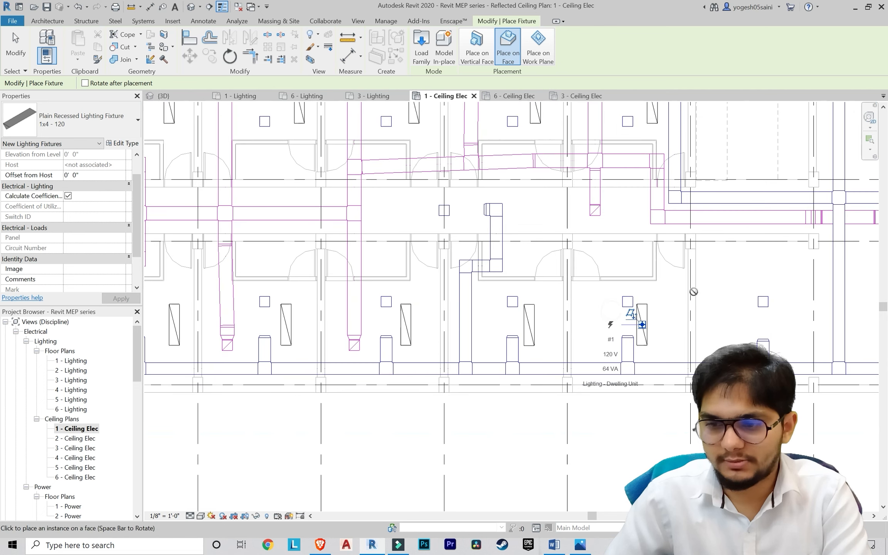
middle_click_drag(657, 309, 589, 323)
scroll(676, 314, "up", 2)
middle_click_drag(656, 318, 541, 321)
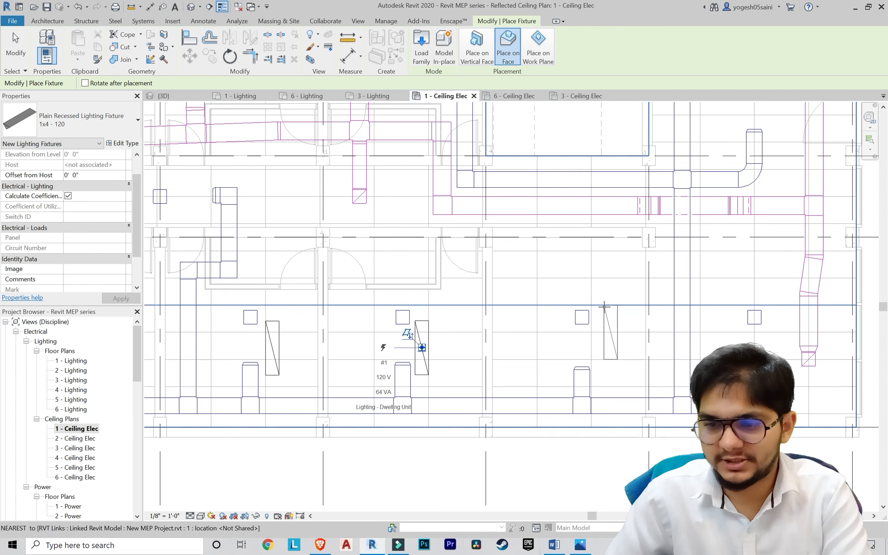
left_click(607, 307)
Step: Rotate the fixture perpendicular to the A grids and place it between A9 and A10, just inside B3 toward B4
scroll(690, 294, "down", 3)
middle_click_drag(690, 295, 511, 310)
scroll(552, 309, "up", 4)
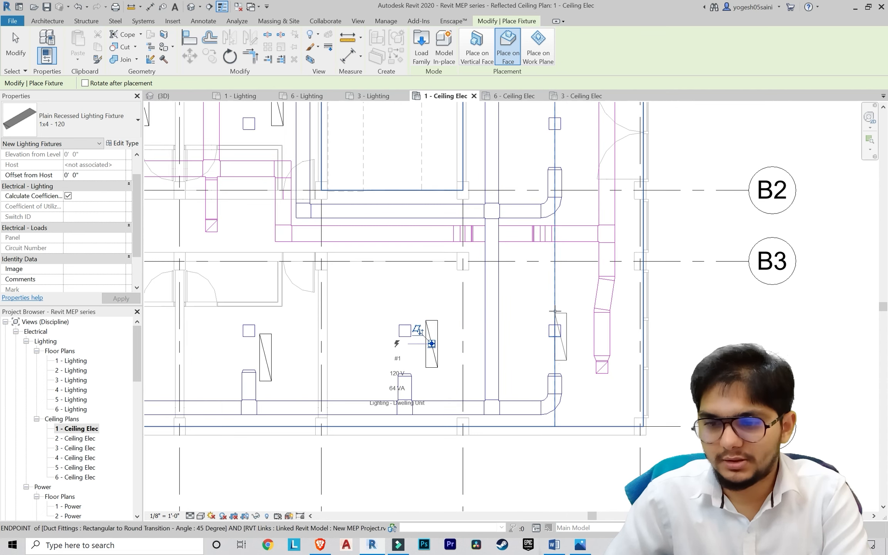
key("space")
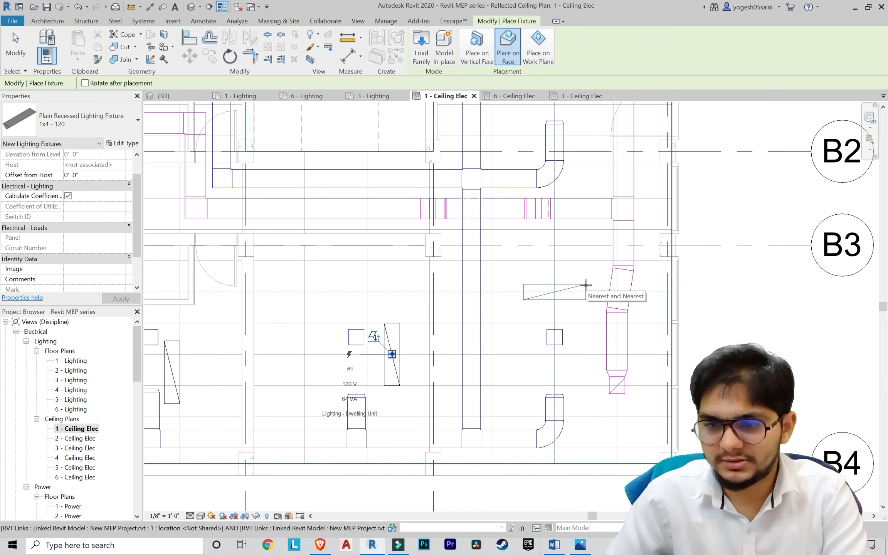
left_click(586, 285)
Step: Place a matching rotated fixture between A9 and A10 in the B1–B2 bay, in line with the previous one, and end placement
scroll(594, 251, "down", 2)
middle_click_drag(594, 251, 550, 366)
scroll(578, 232, "up", 2)
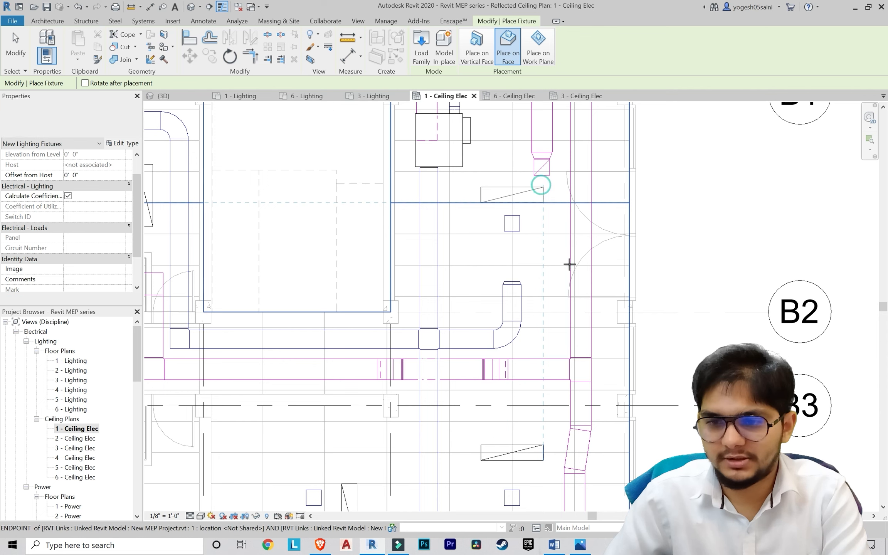
scroll(570, 265, "down", 4)
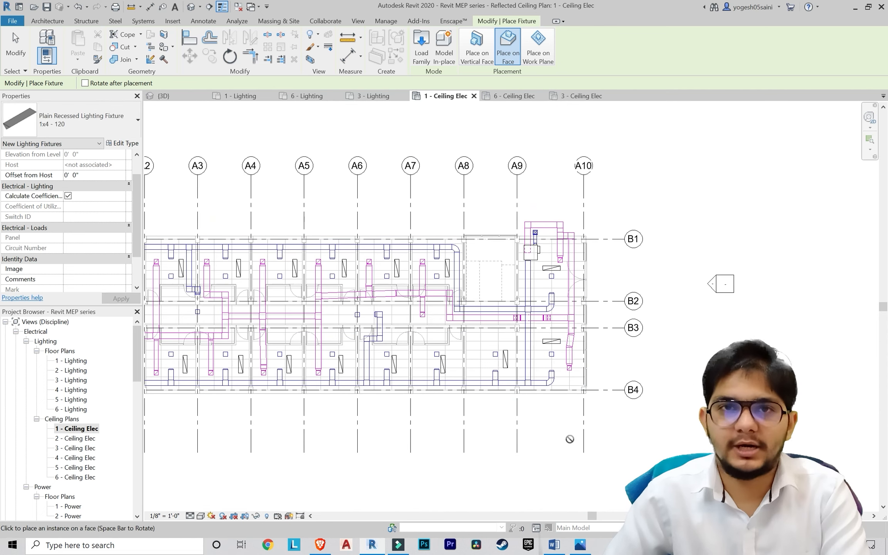
key("Escape")
key("Escape")
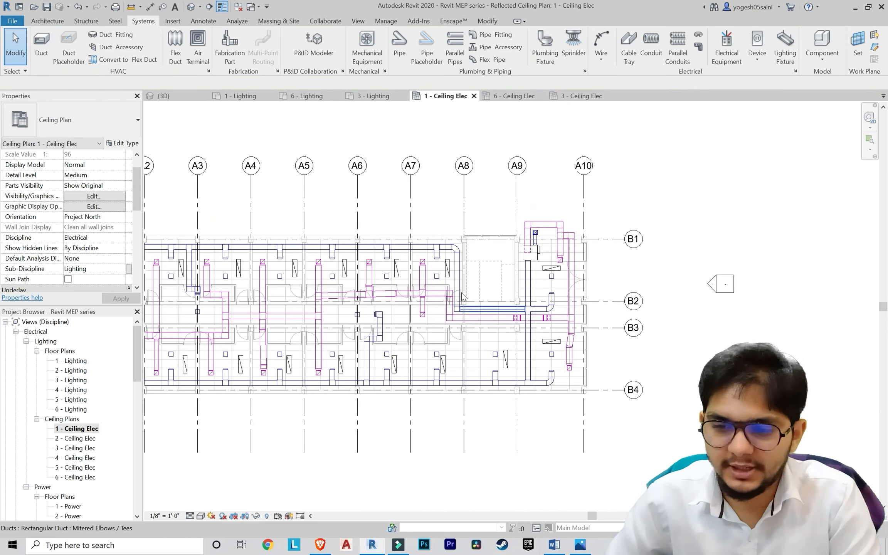
Step: Review the recessed fixtures across the 1 - Ceiling Elec plan, checking the one between A7 and A8 near B1
scroll(526, 295, "up", 2)
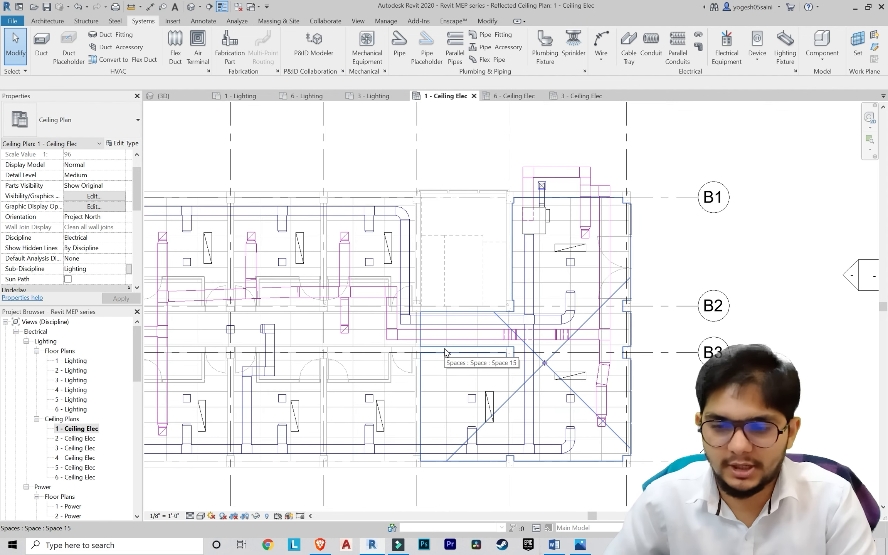
scroll(444, 349, "down", 2)
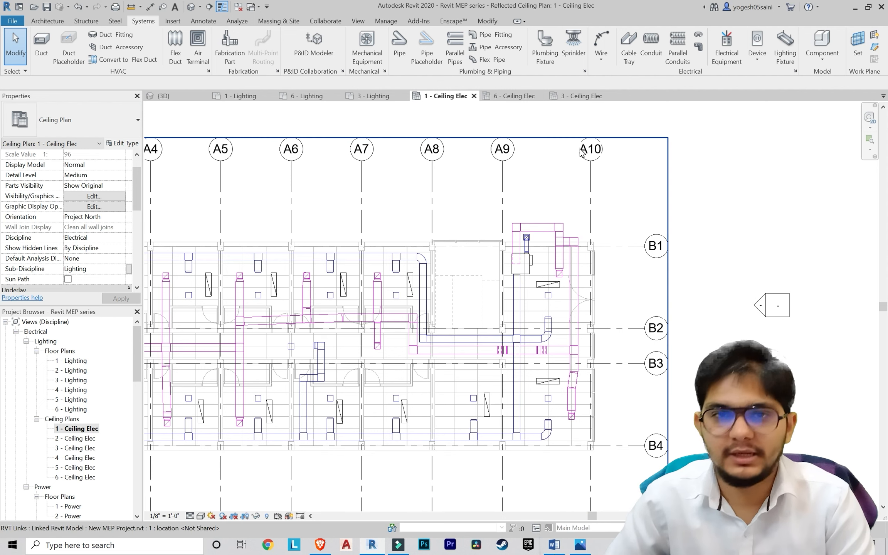
scroll(456, 321, "down", 2)
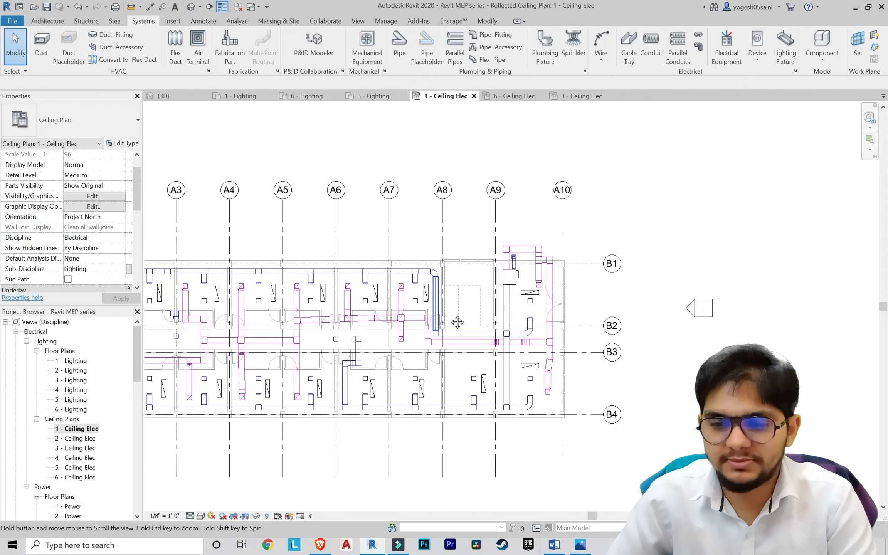
scroll(491, 316, "up", 1)
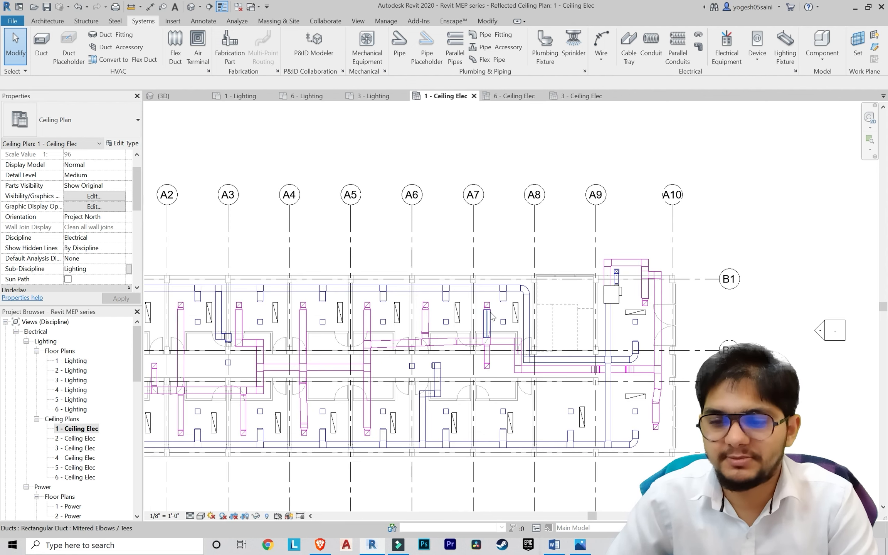
left_click(516, 312)
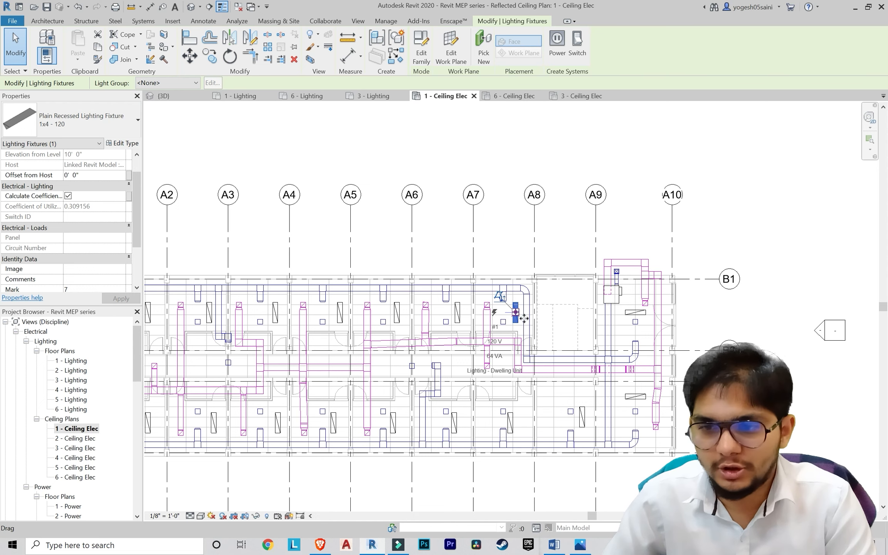
key("Escape")
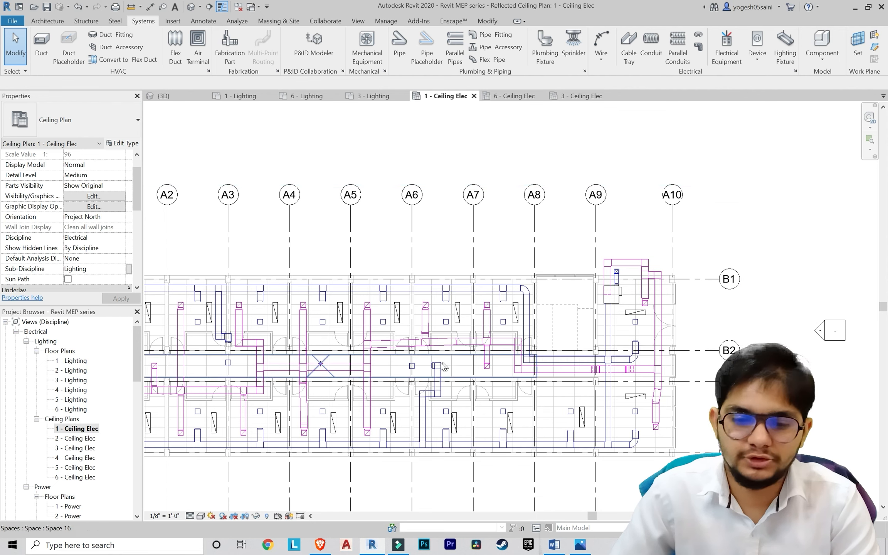
scroll(527, 361, "down", 2)
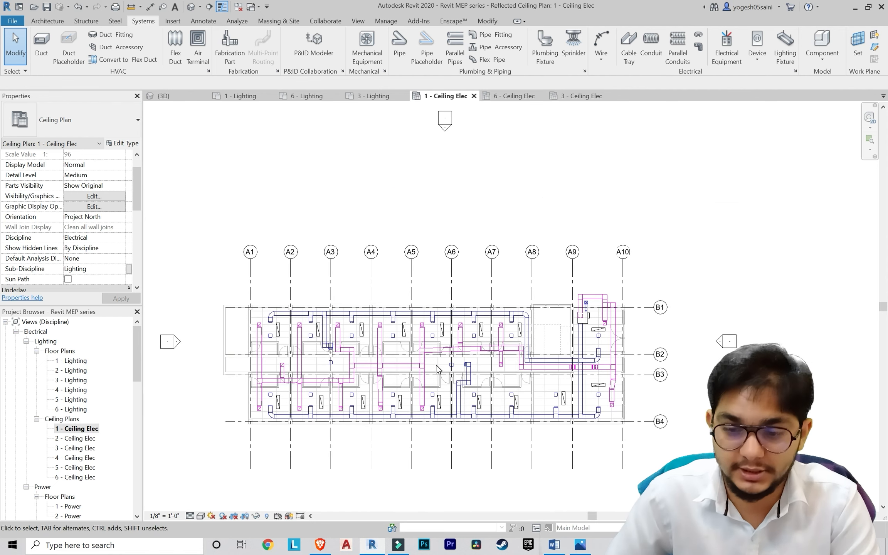
scroll(259, 337, "up", 1)
Step: Open the 1 - Lighting floor plan
left_click(77, 361)
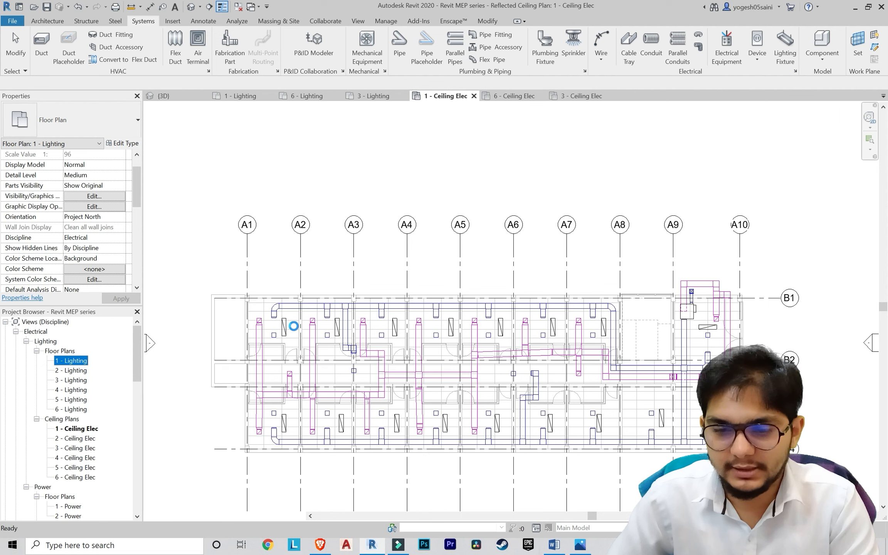
left_click(783, 42)
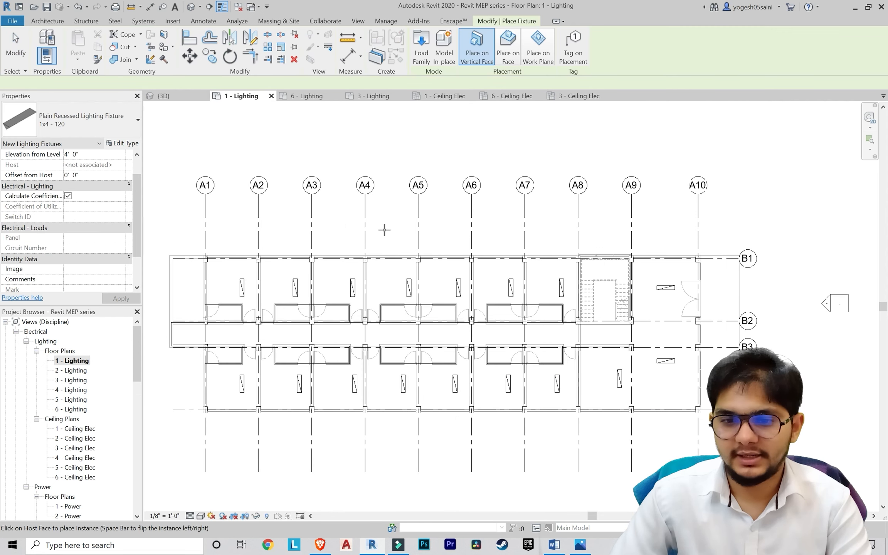
key("Escape")
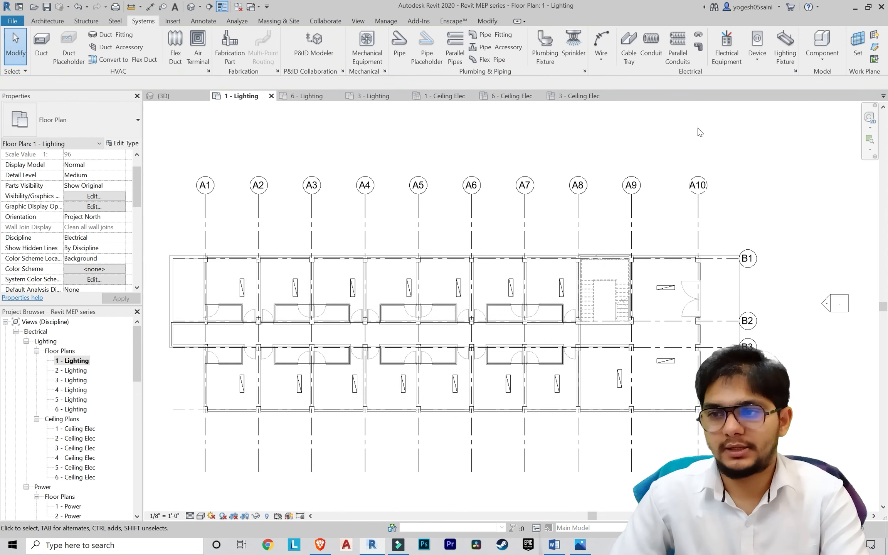
Step: Place Single Pole lighting switches on both faces of the A2 wall between B1 and B2, close to the room doors
left_click(756, 63)
left_click(775, 165)
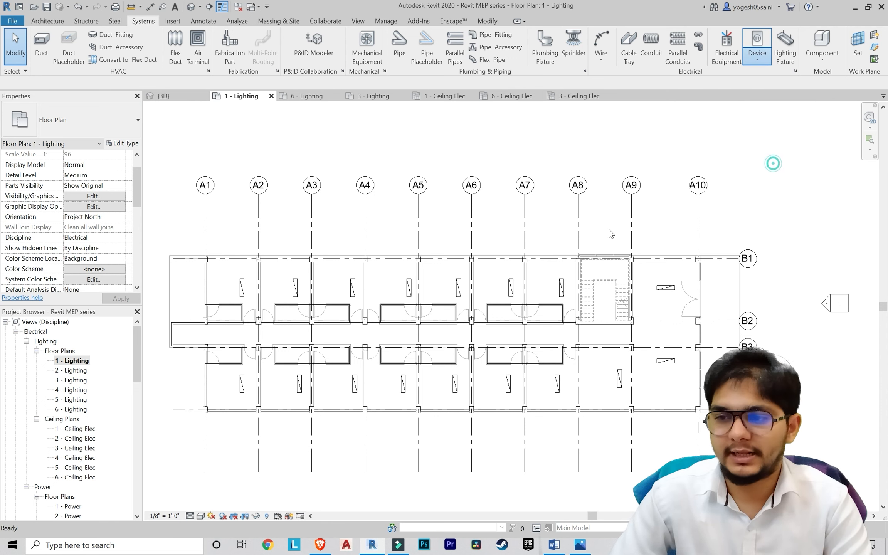
left_click(81, 129)
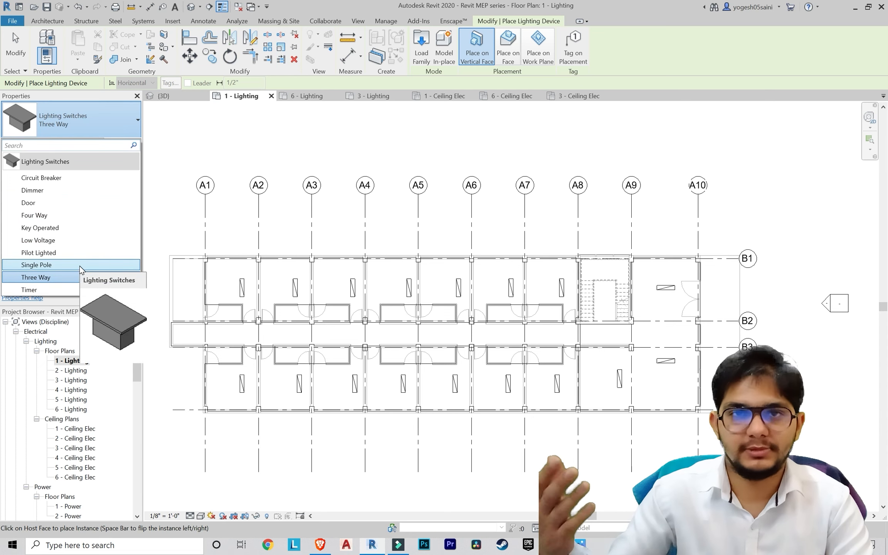
left_click(81, 266)
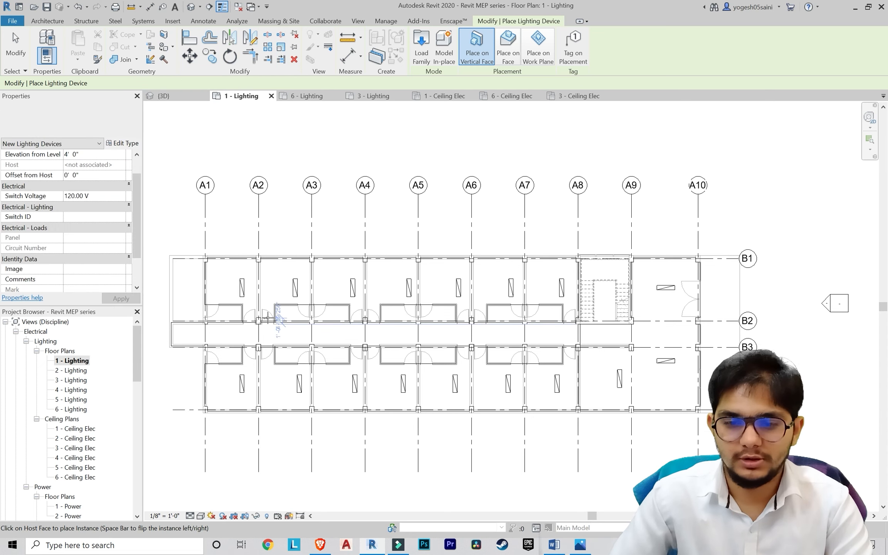
scroll(243, 291, "up", 8)
scroll(253, 281, "down", 2)
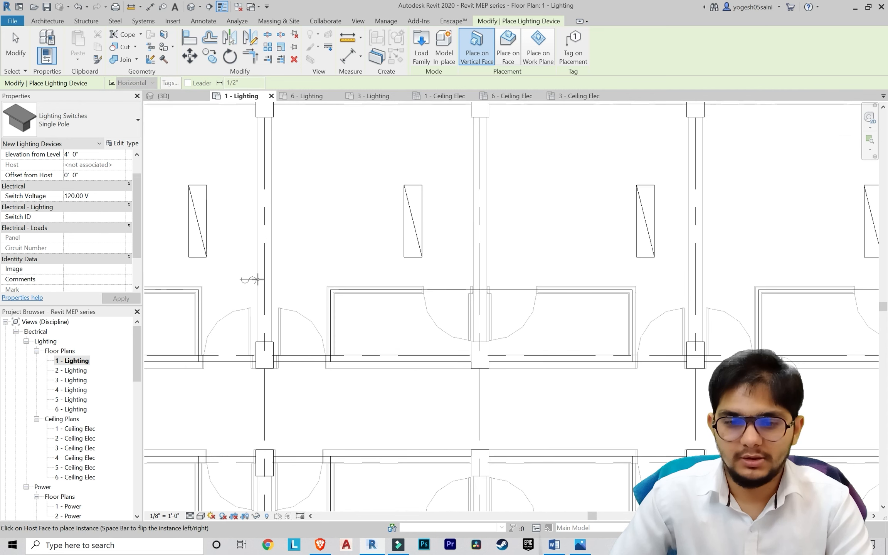
left_click(258, 274)
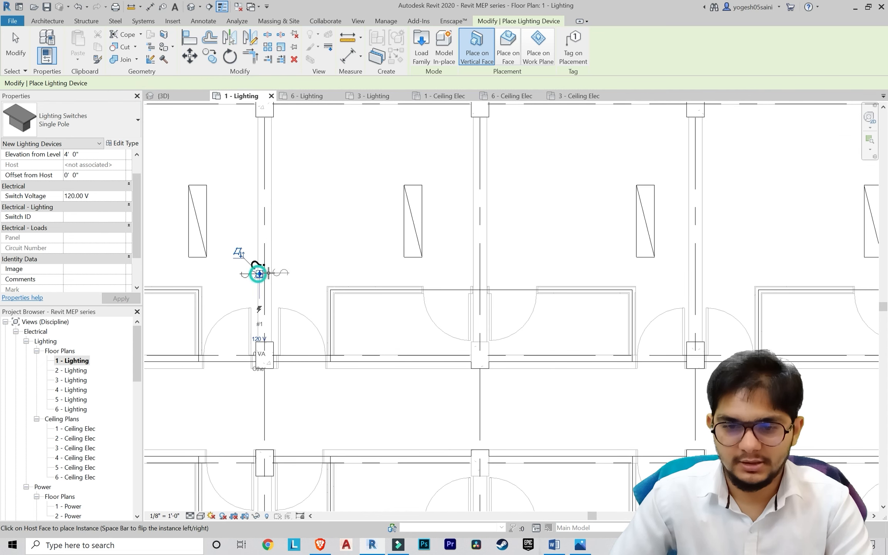
scroll(271, 275, "up", 3)
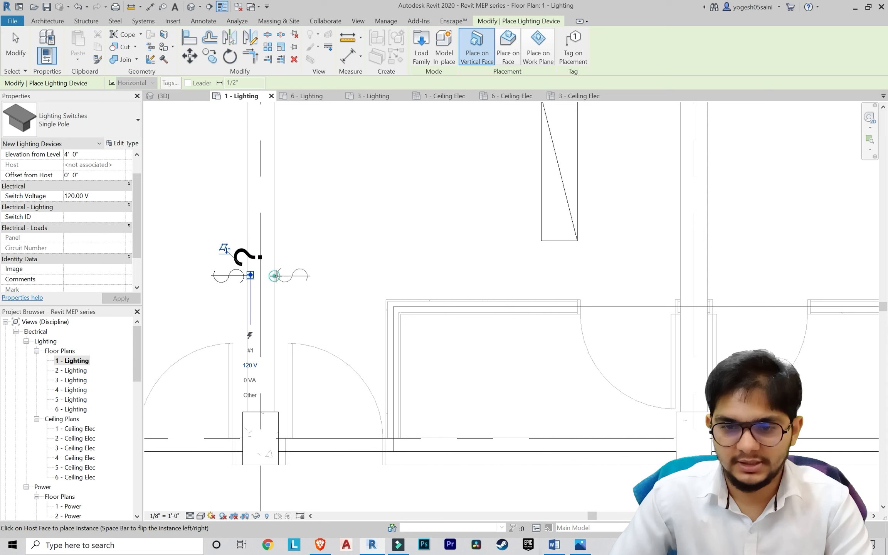
key("space")
Step: Place a Single Pole switch on each face of the A4 wall, in line with the pair at A2
scroll(460, 286, "down", 4)
middle_click_drag(423, 297, 404, 295)
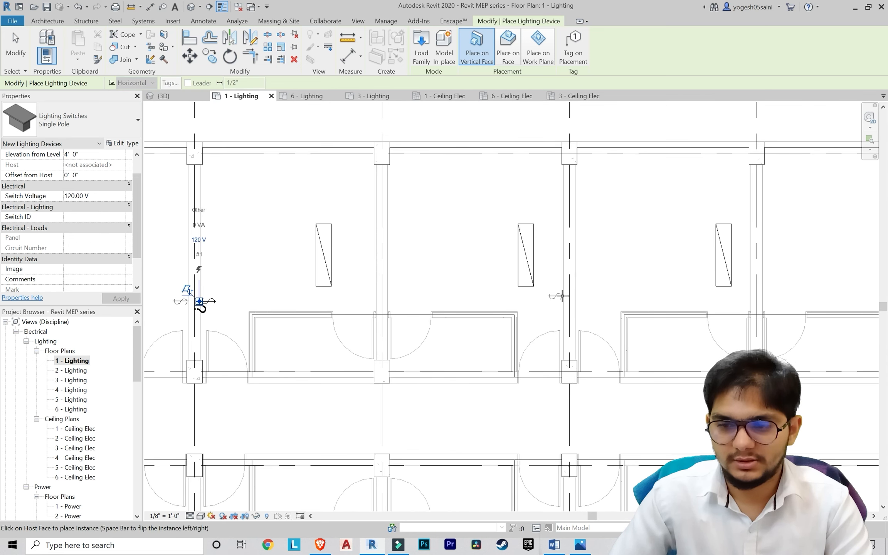
left_click(574, 296)
scroll(640, 286, "down", 2)
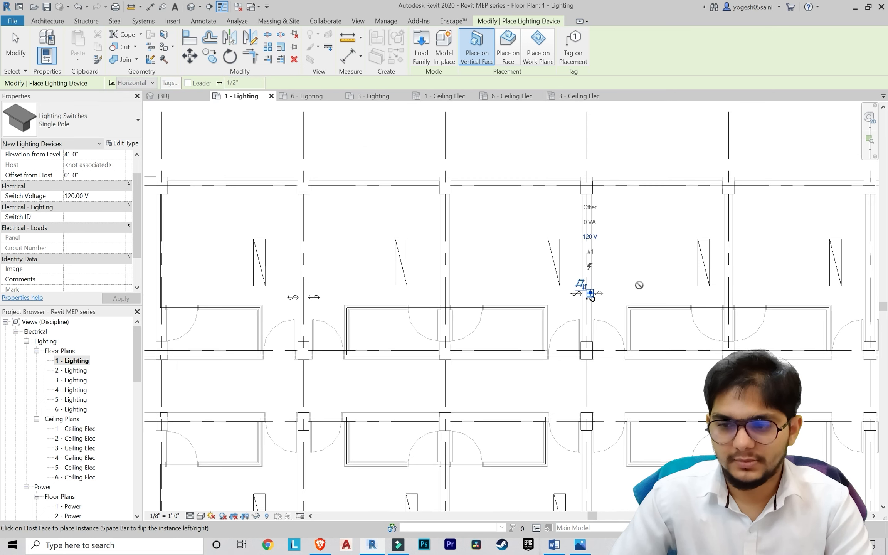
Step: Place a Single Pole switch on each face of the A6 wall between B1 and B2, near the doors
scroll(640, 285, "down", 1)
middle_click_drag(703, 286, 516, 297)
scroll(516, 297, "up", 3)
scroll(573, 304, "down", 3)
middle_click_drag(660, 308, 589, 306)
scroll(589, 306, "up", 3)
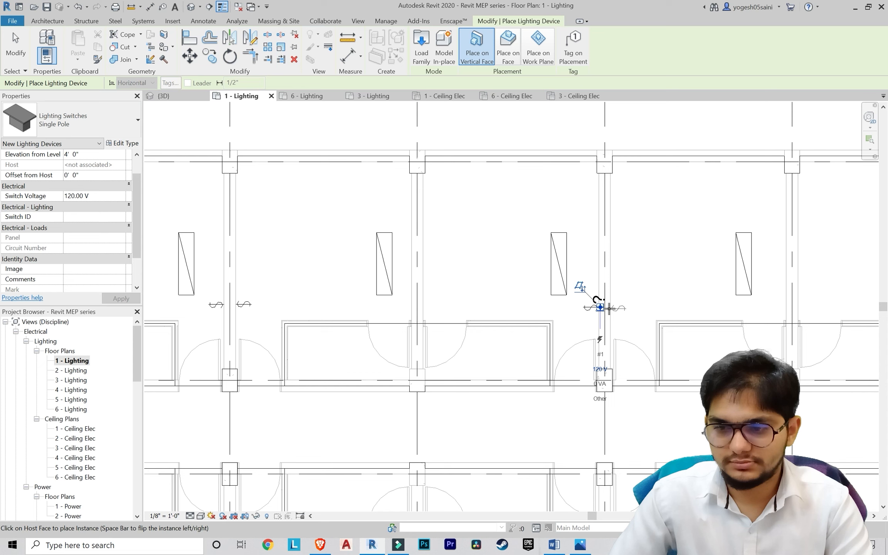
left_click(611, 307)
Step: Place one Single Pole switch on the A8 wall face inside the A7–A8 room near B2, and end placement
scroll(661, 306, "down", 3)
middle_click_drag(579, 311, 394, 316)
scroll(559, 312, "up", 3)
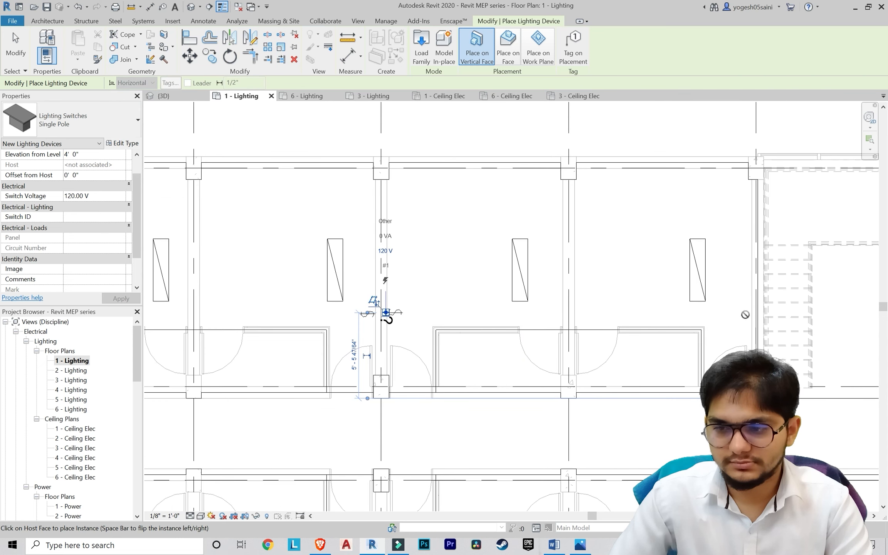
left_click(750, 314)
scroll(671, 293, "down", 3)
middle_click_drag(672, 290, 636, 254)
middle_click_drag(668, 339, 665, 336)
scroll(665, 337, "down", 4)
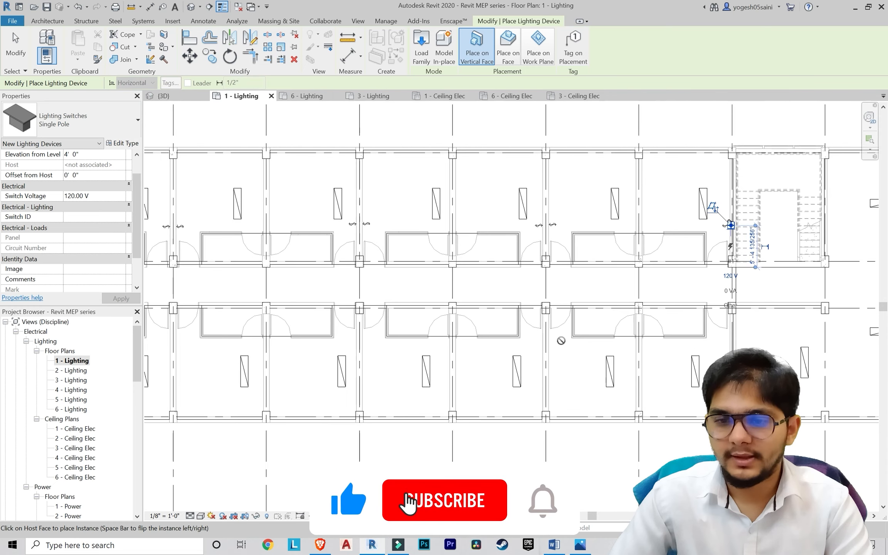
middle_click_drag(561, 345, 613, 366)
key("Escape")
key("Escape")
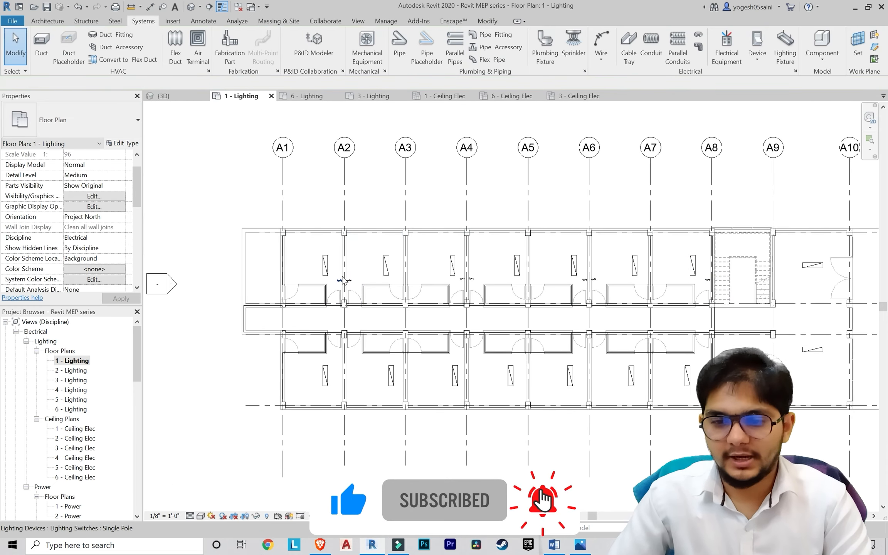
Step: Select the whole floor plan and filter the selection down to Lighting Devices only
left_click(342, 282)
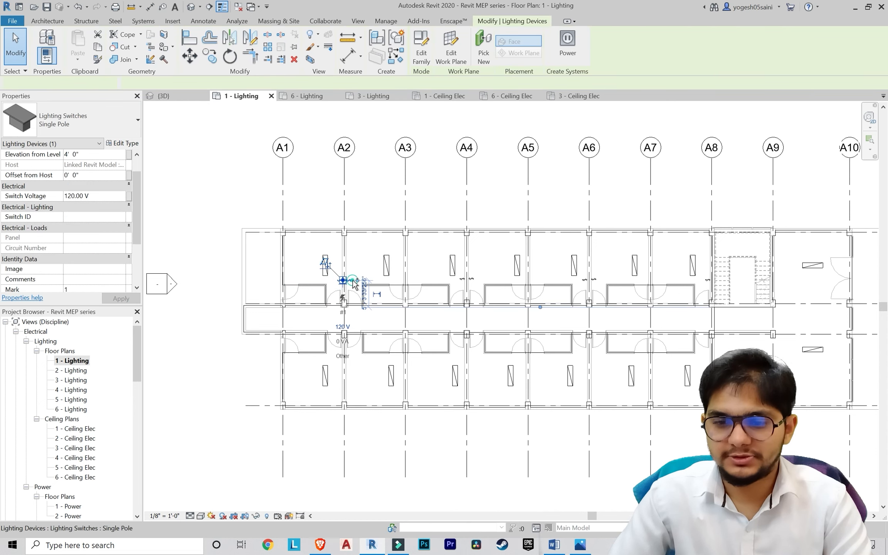
key("Escape")
scroll(435, 296, "down", 3)
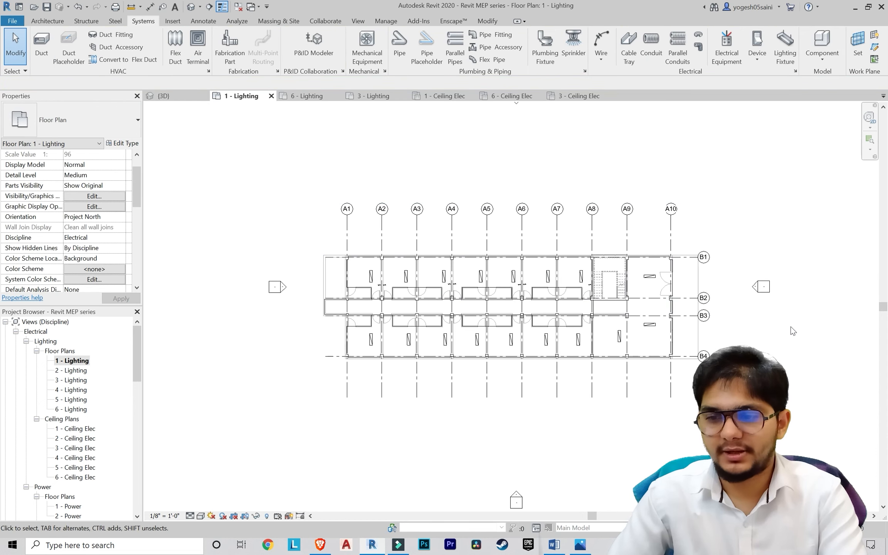
left_click_drag(228, 222, 792, 399)
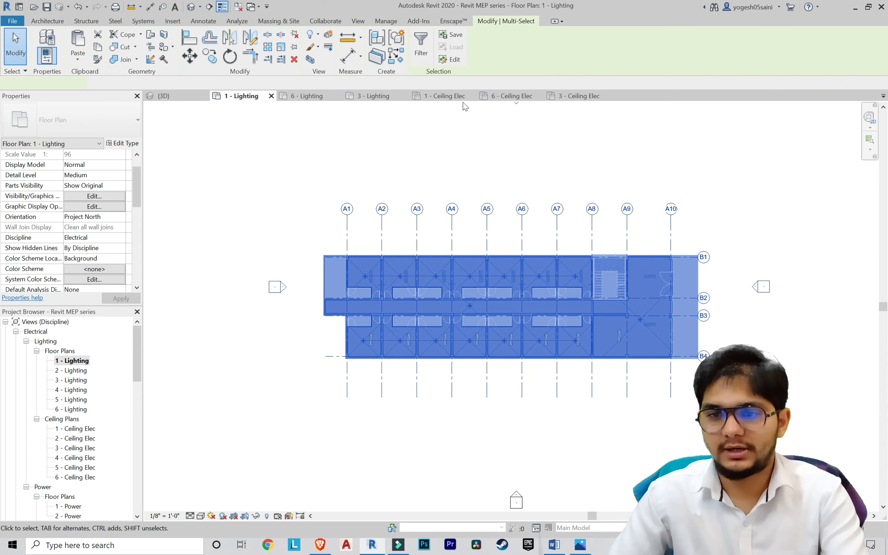
left_click(421, 47)
left_click(523, 225)
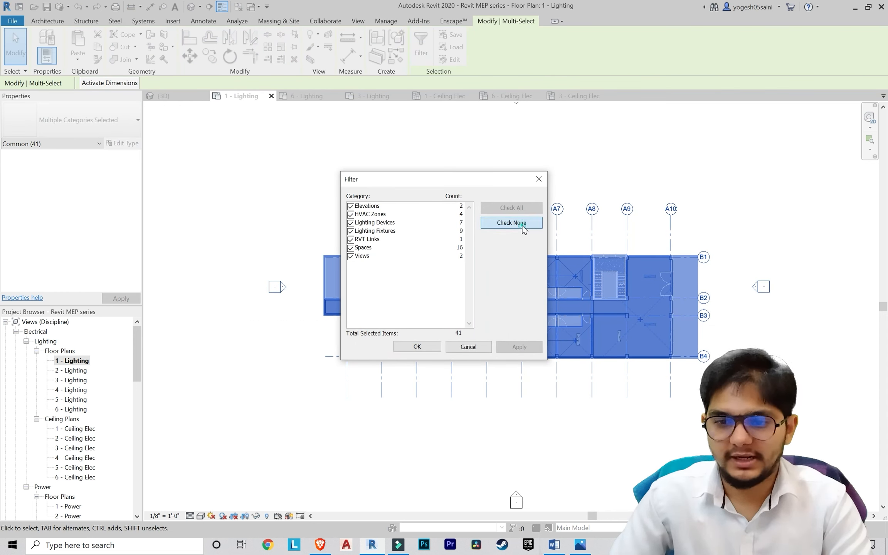
left_click(351, 224)
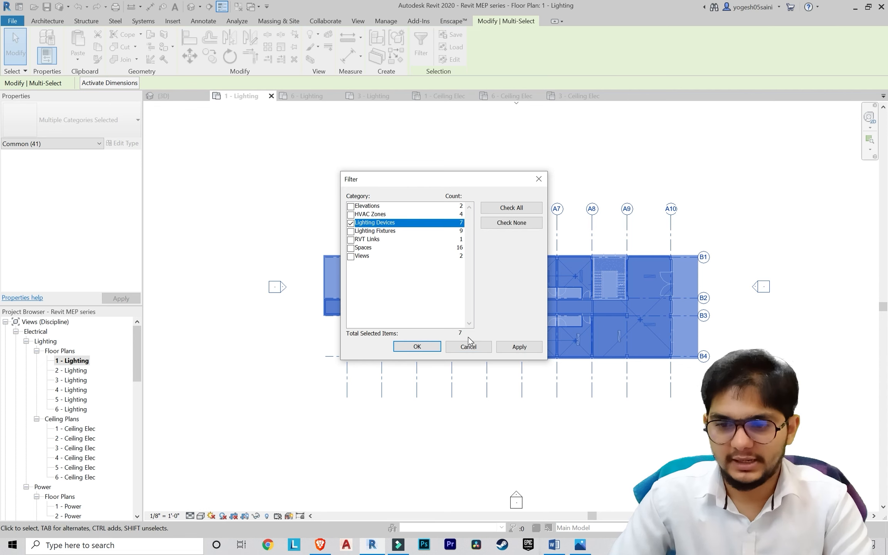
left_click(519, 347)
left_click(416, 346)
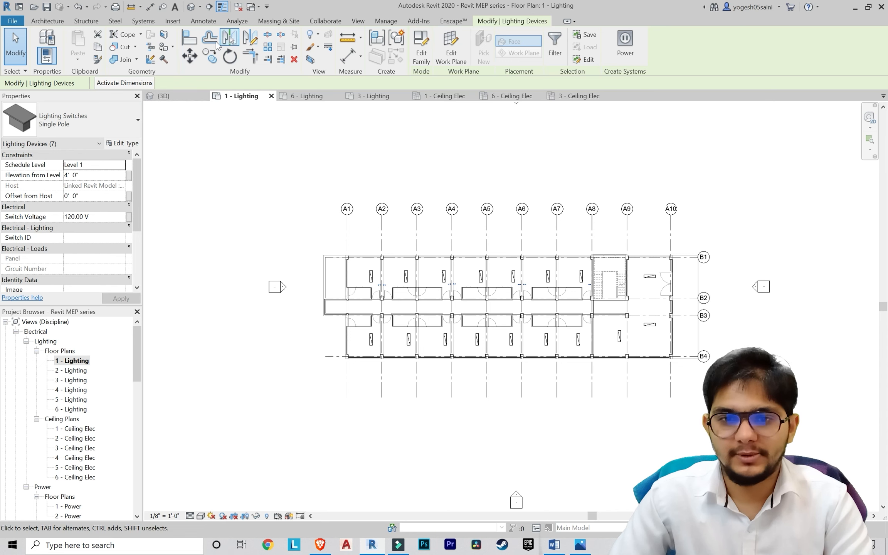
Step: Mirror a copy of the selected switches to the B3–B4 rooms about an axis drawn along the corridor's centre
left_click(256, 41)
scroll(332, 309, "up", 5)
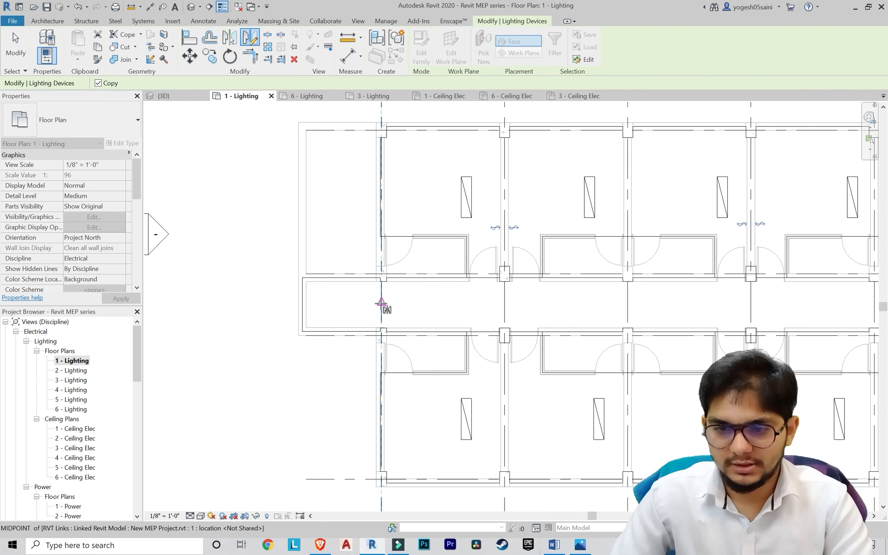
left_click(381, 303)
scroll(604, 311, "down", 5)
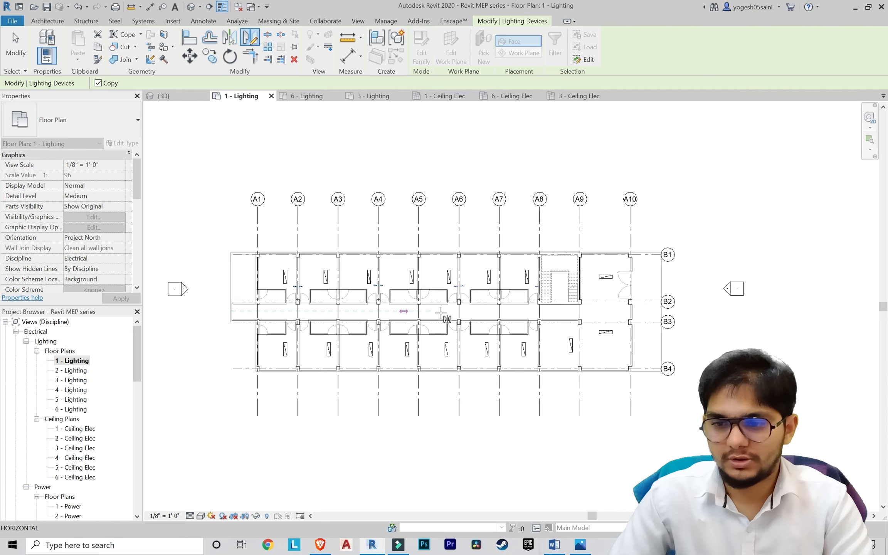
scroll(441, 313, "down", 1)
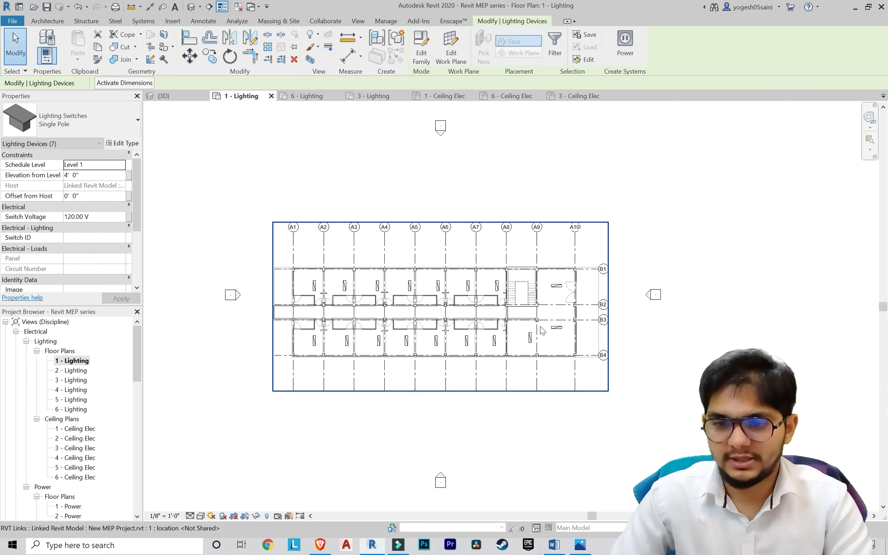
scroll(403, 314, "up", 2)
scroll(316, 331, "up", 3)
key("Escape")
scroll(317, 332, "down", 4)
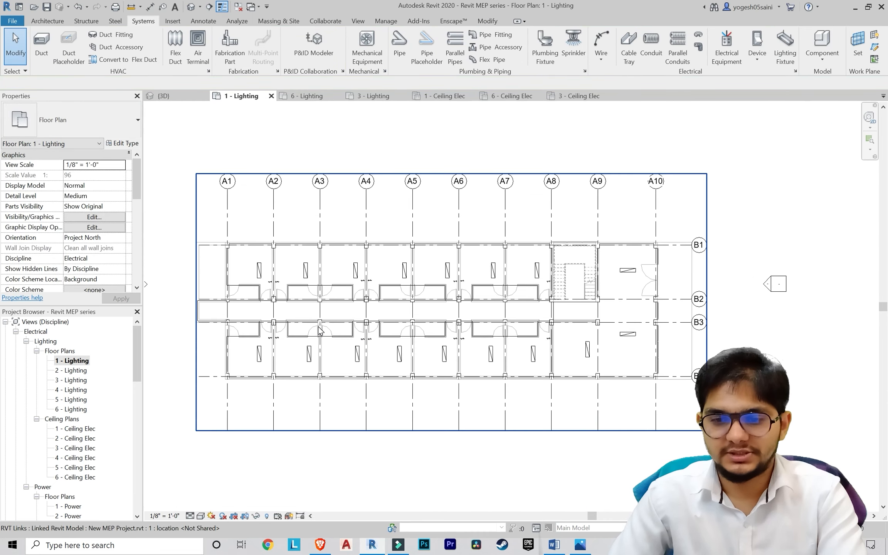
middle_click_drag(319, 331, 360, 325)
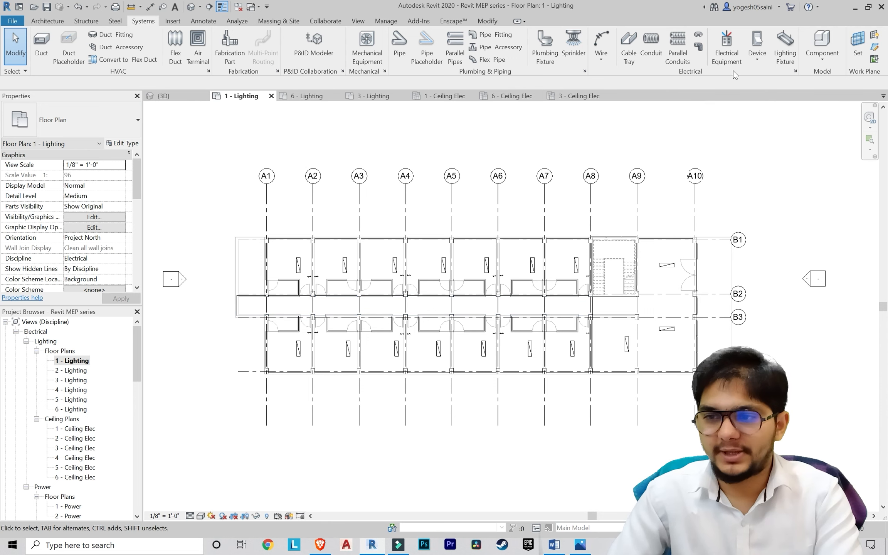
Step: Place a Three Way lighting switch on the B4 wall in the A9–A10 room, just beside the A9 column, and end placement
left_click(758, 50)
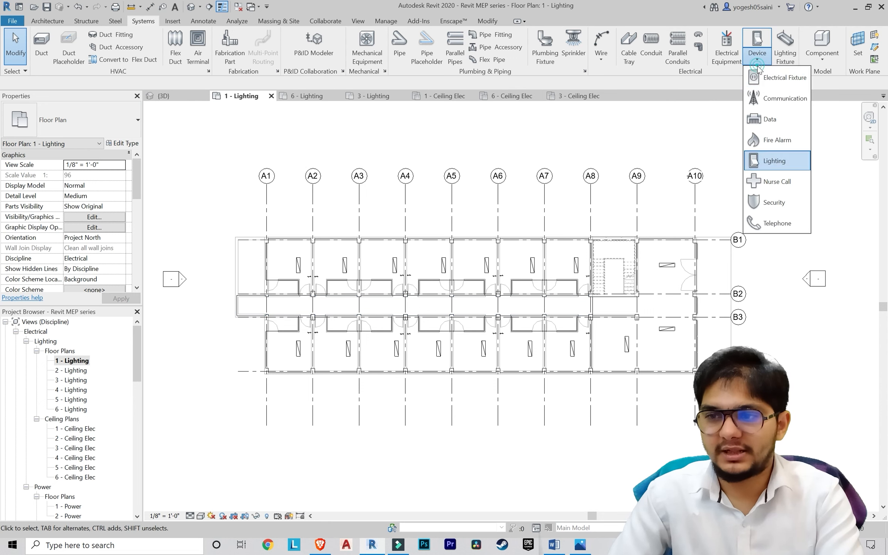
left_click(777, 163)
scroll(640, 366, "up", 3)
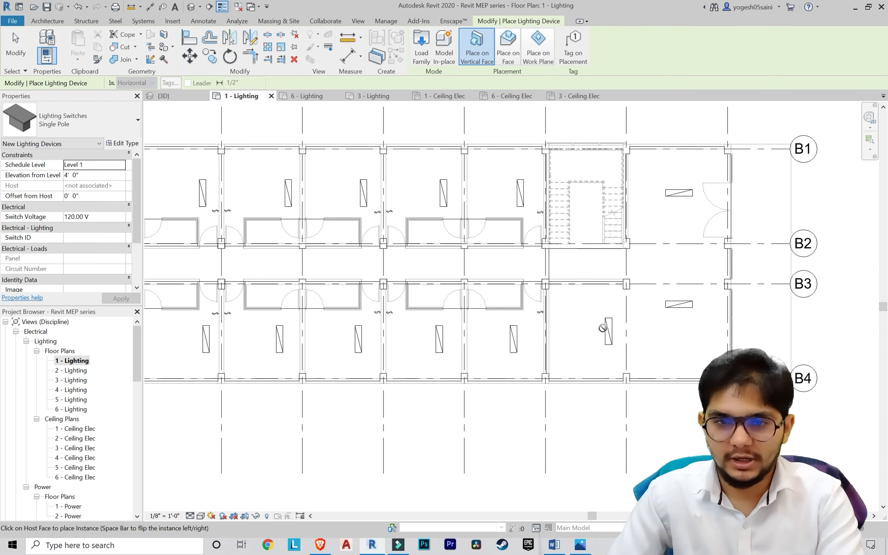
left_click(88, 120)
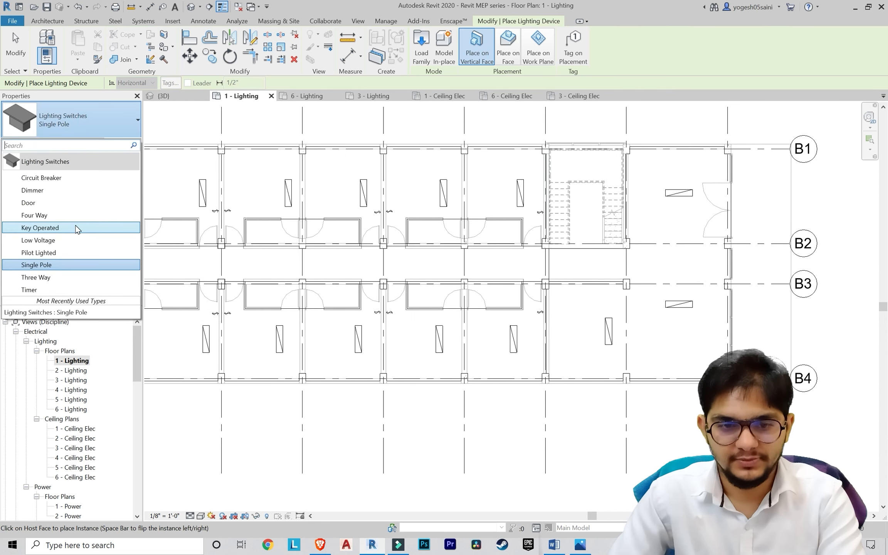
left_click(62, 278)
scroll(622, 376, "up", 5)
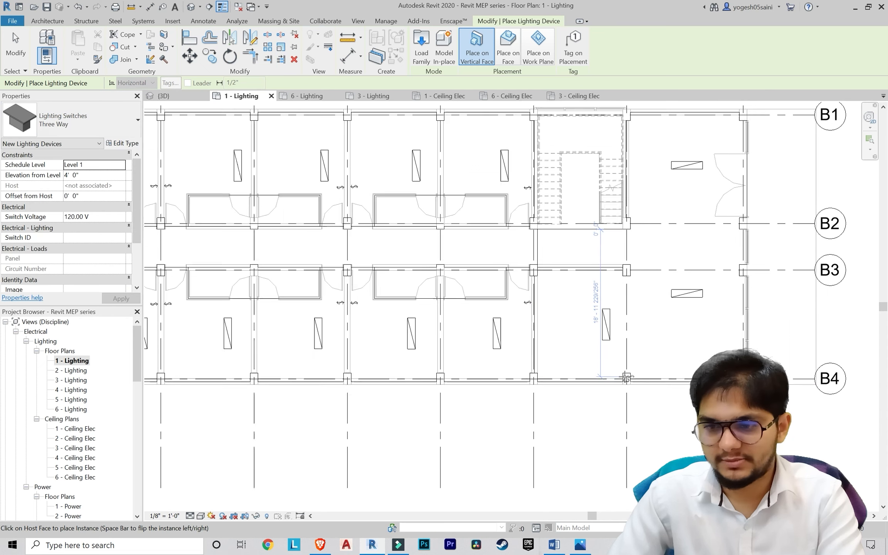
scroll(686, 381, "down", 3)
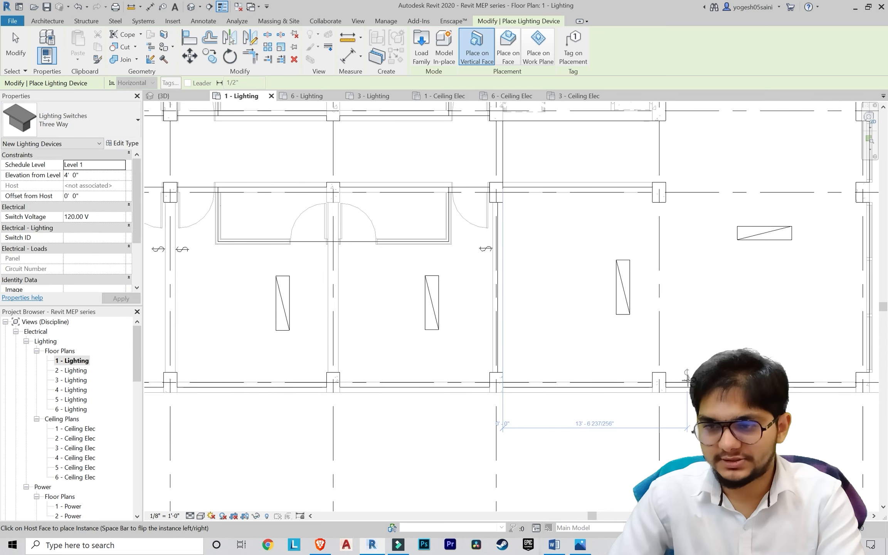
scroll(684, 377, "down", 5)
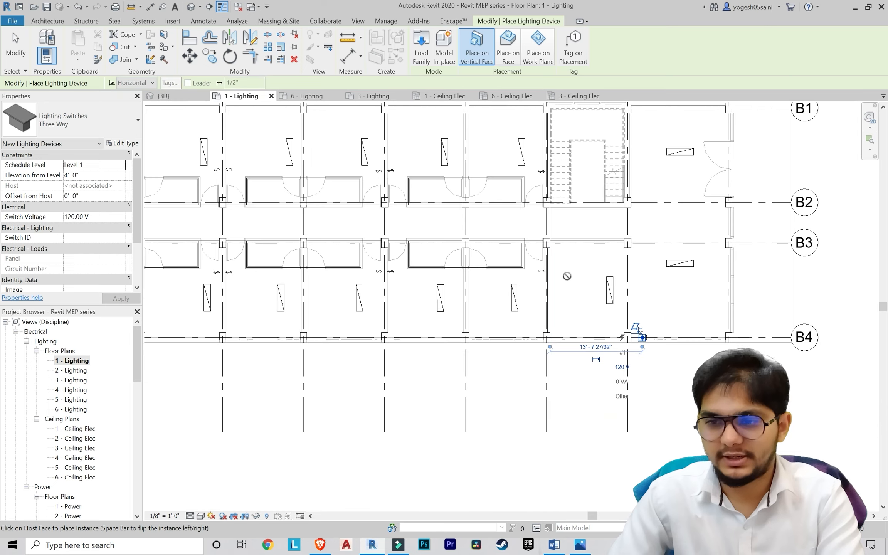
scroll(537, 317, "down", 2)
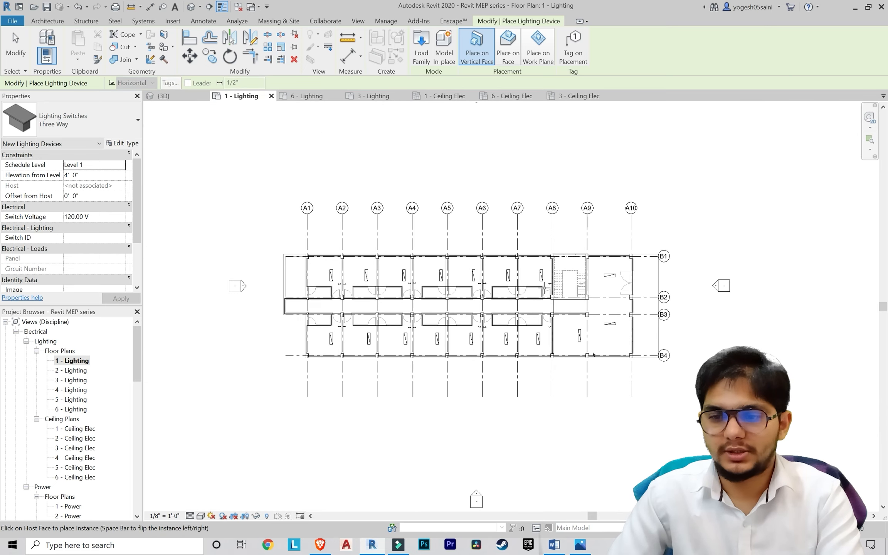
scroll(537, 317, "up", 2)
key("Escape")
Step: Place a 100 A Lighting and Appliance Panelboard - 208V MLO on the A9 wall between B1 and B2, facing the A9–A10 room
scroll(492, 327, "up", 3)
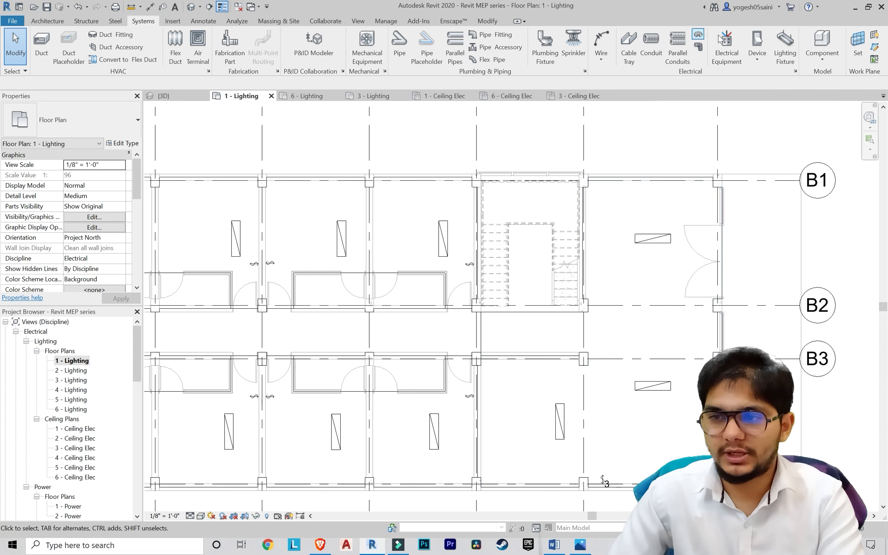
left_click(736, 46)
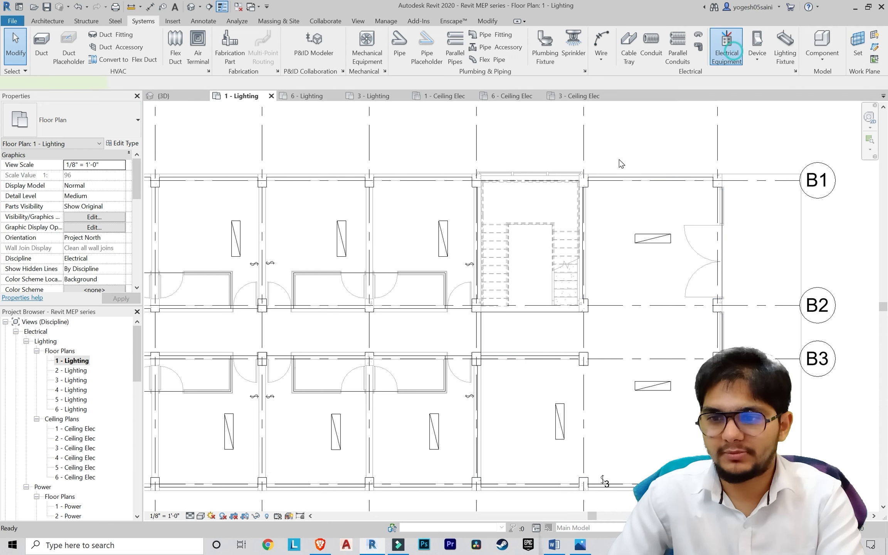
scroll(619, 162, "down", 1)
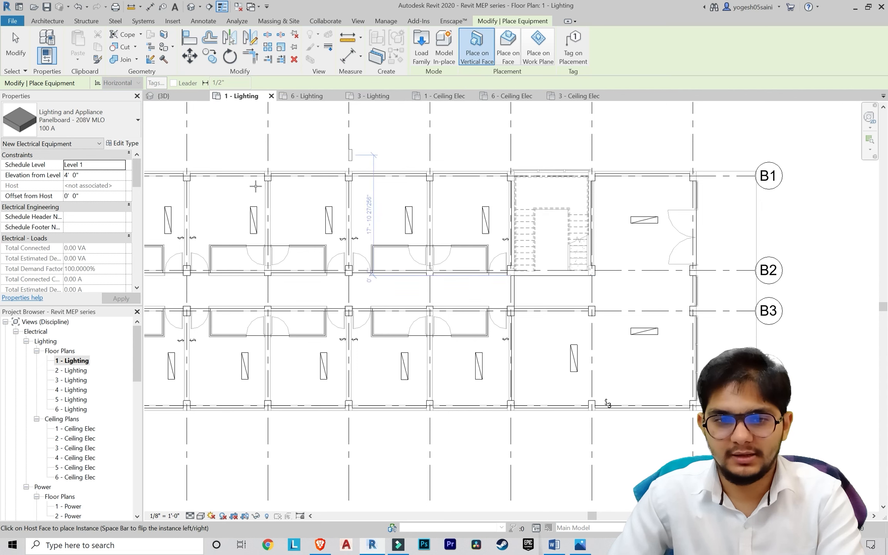
scroll(636, 231, "up", 2)
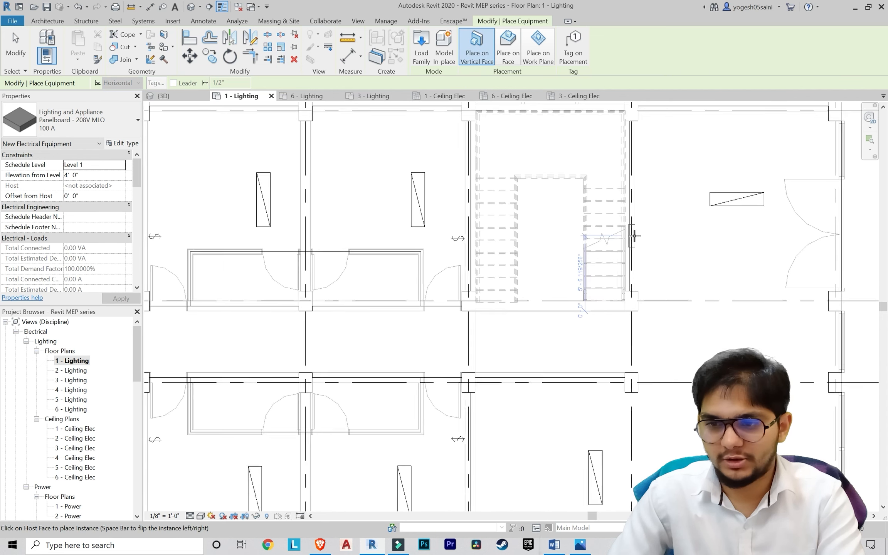
scroll(638, 204, "down", 2)
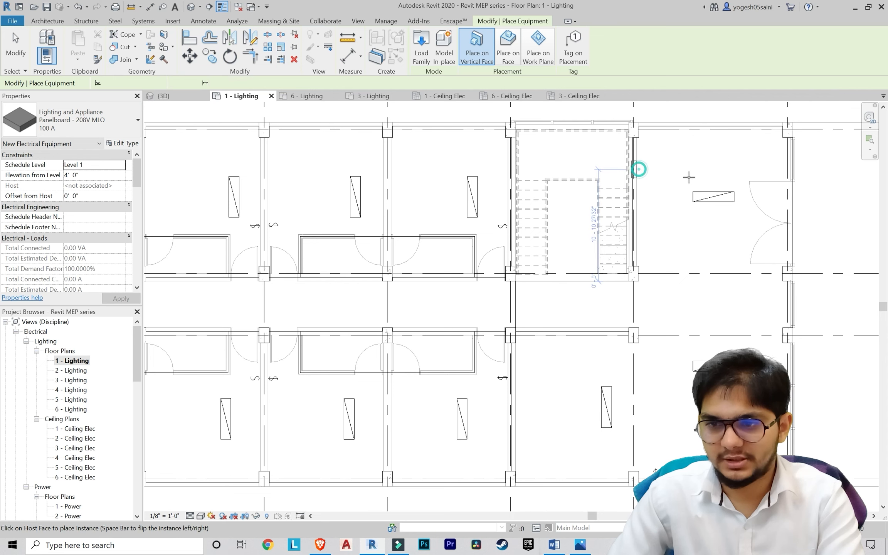
key("Escape")
key("Escape")
scroll(689, 179, "down", 1)
scroll(690, 177, "down", 2)
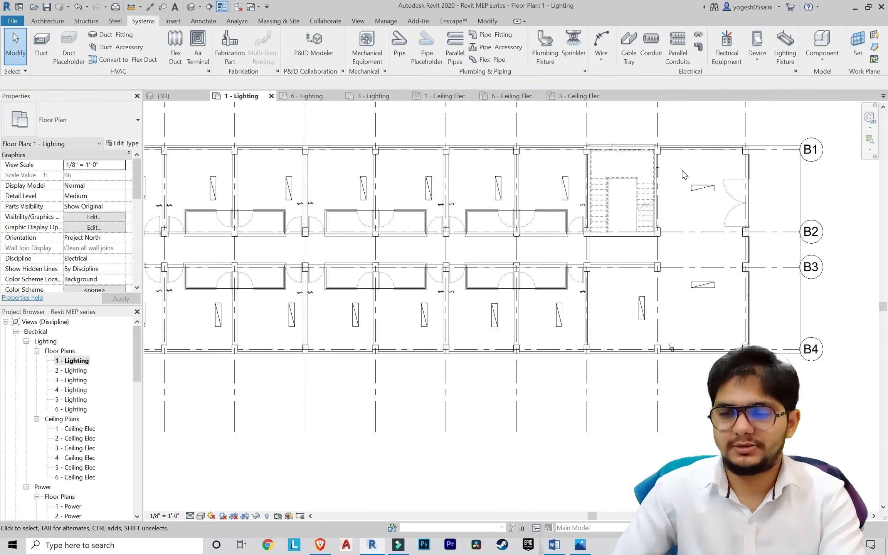
Step: Create a switch system for the A1–A2 room's recessed fixture between B1 and B2, and assign the A2 wall switch inside that room
middle_click_drag(632, 225, 564, 259)
scroll(619, 226, "down", 1)
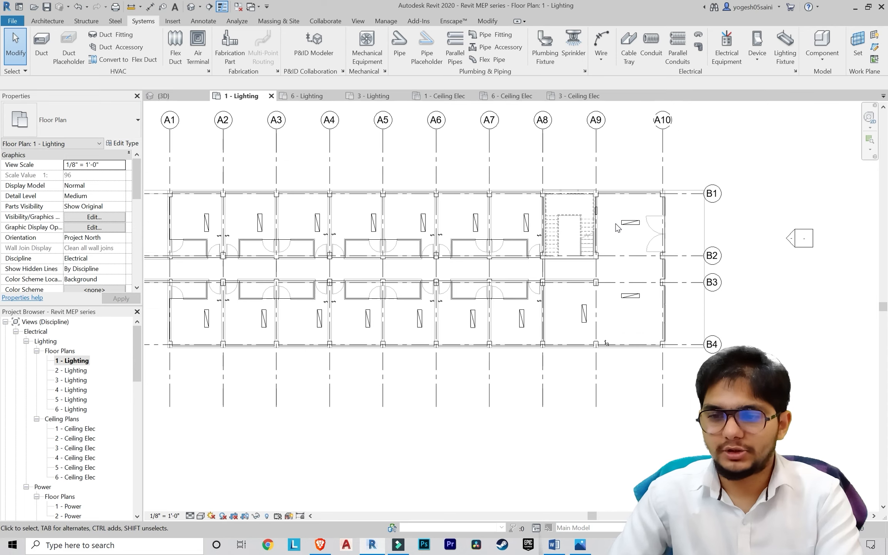
middle_click_drag(617, 226, 579, 247)
middle_click_drag(462, 238, 661, 235)
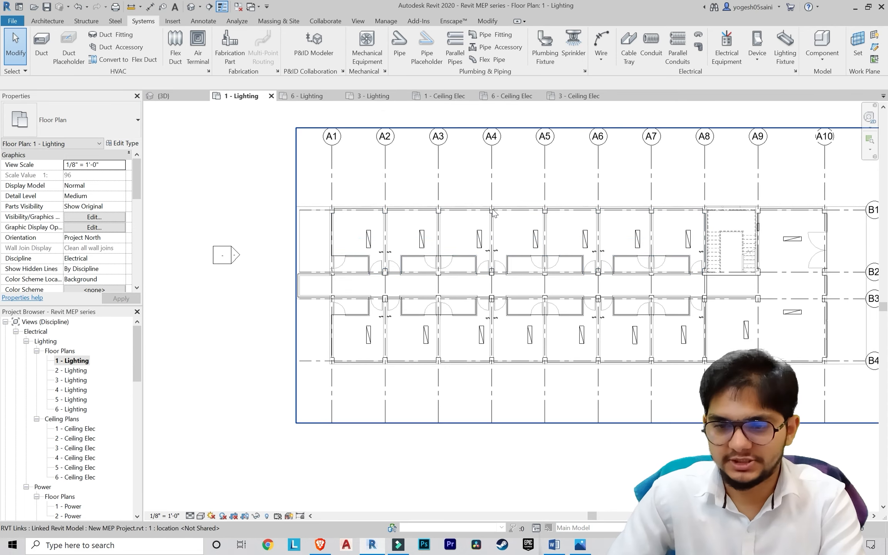
scroll(370, 243, "up", 4)
scroll(406, 256, "up", 1)
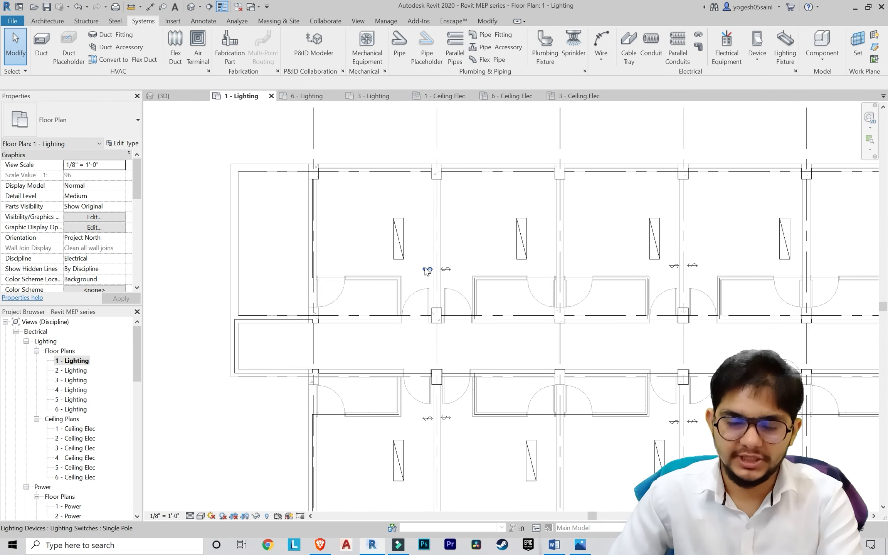
left_click(402, 234)
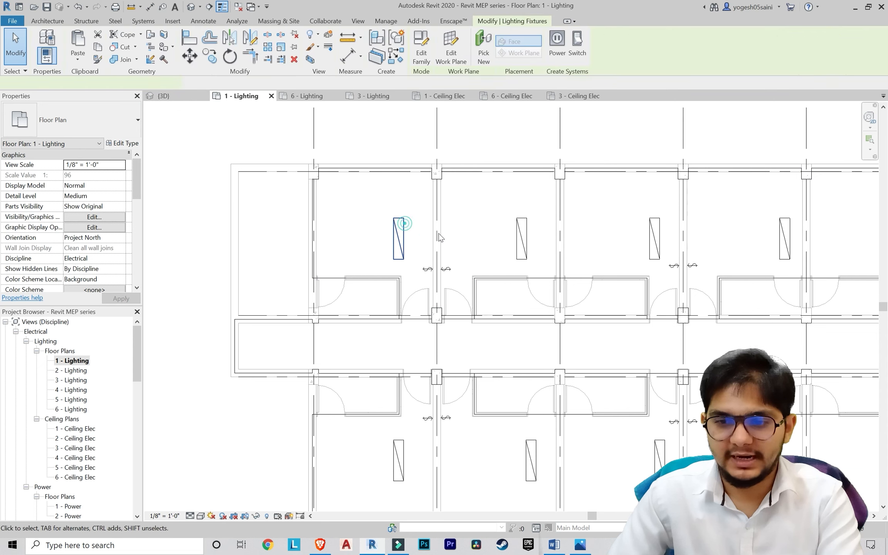
left_click(577, 44)
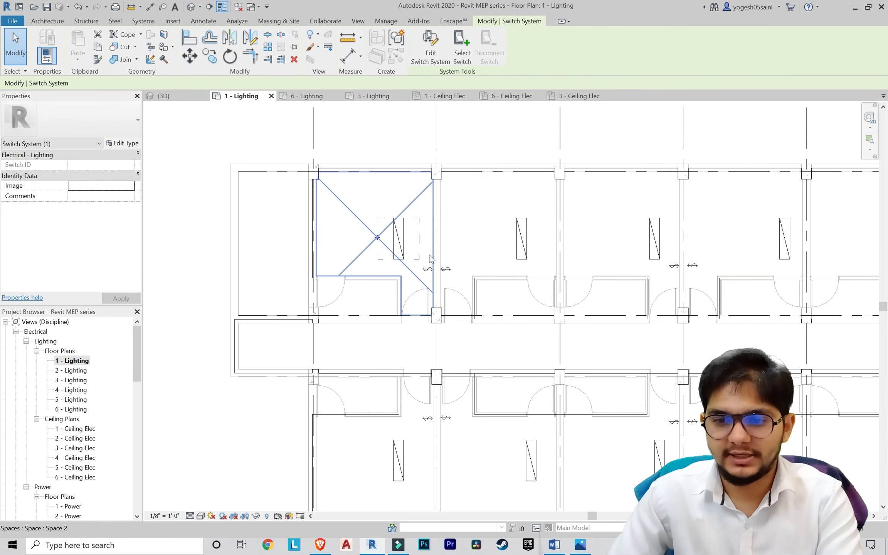
left_click(463, 43)
left_click(426, 272)
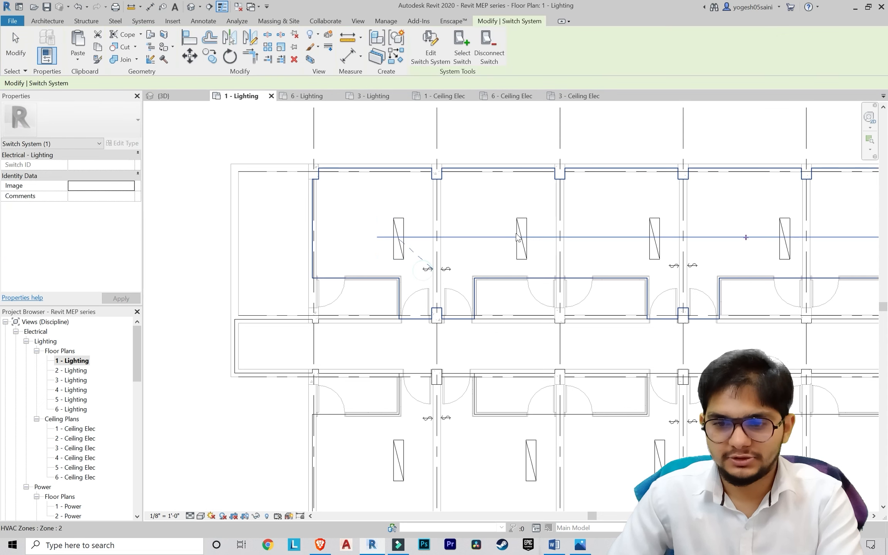
scroll(445, 231, "down", 2)
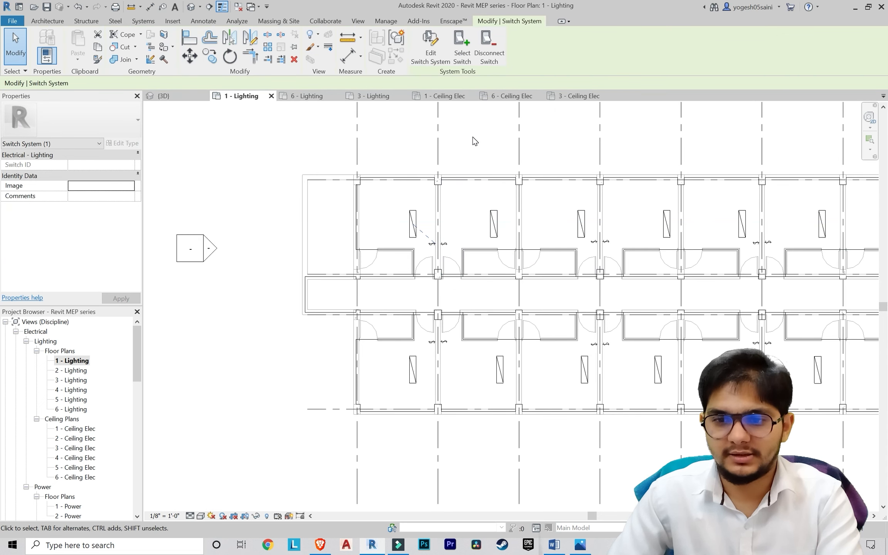
key("Escape")
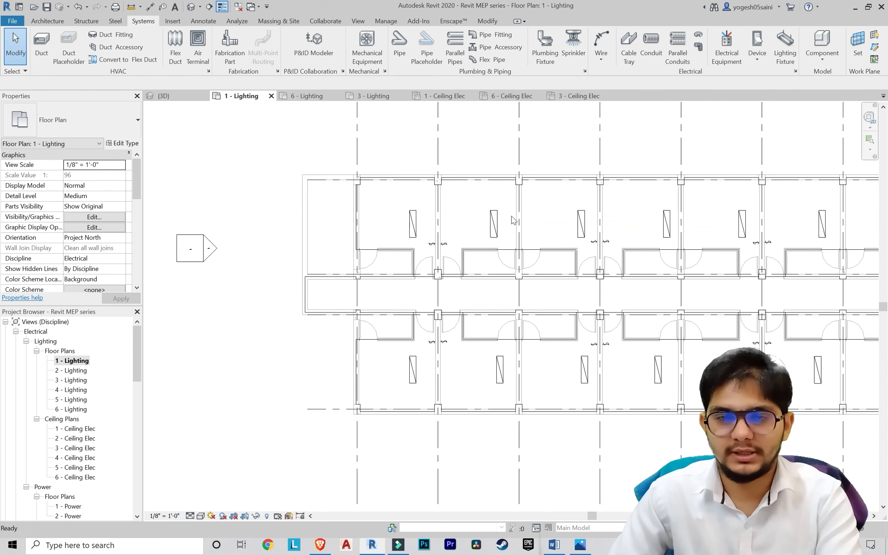
Step: Create a switch system for the recessed fixture in the A2–A3 room between B1 and B2
scroll(475, 225, "up", 2)
scroll(519, 220, "down", 2)
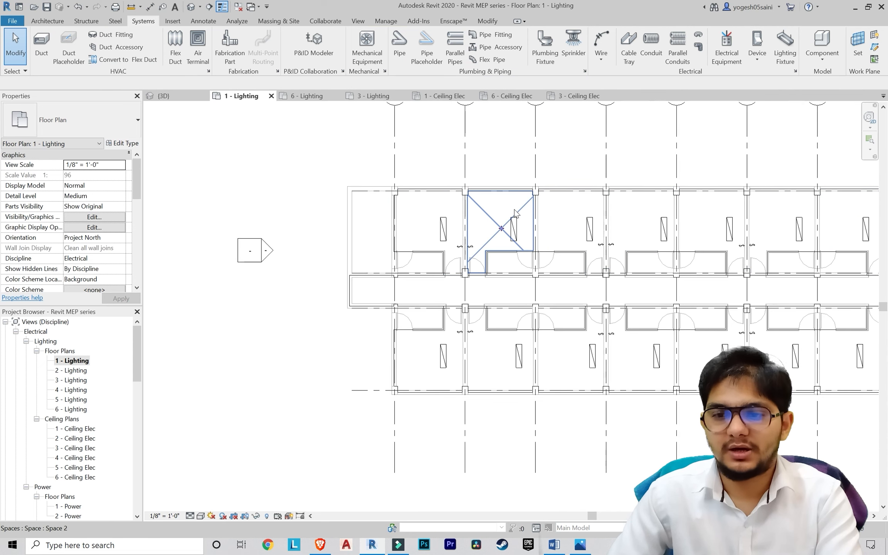
left_click(514, 228)
left_click(572, 54)
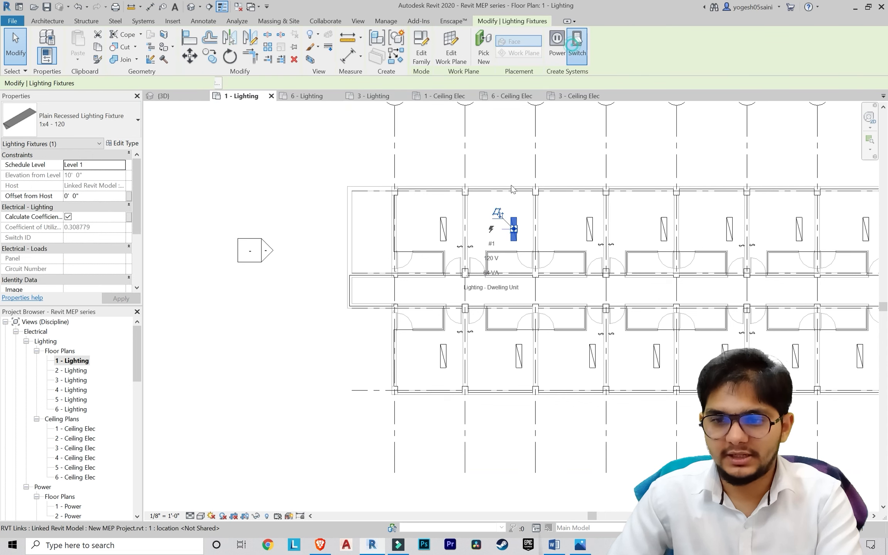
scroll(468, 246, "up", 2)
left_click(478, 247)
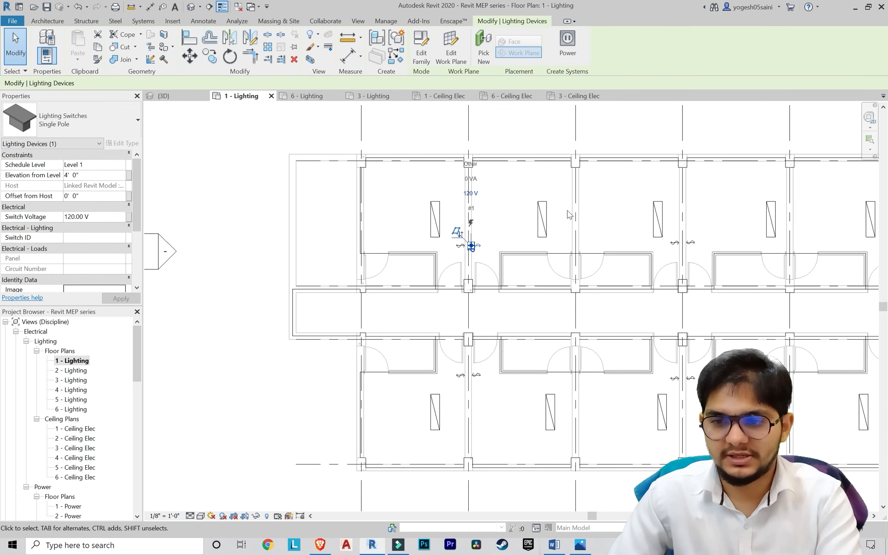
key("Escape")
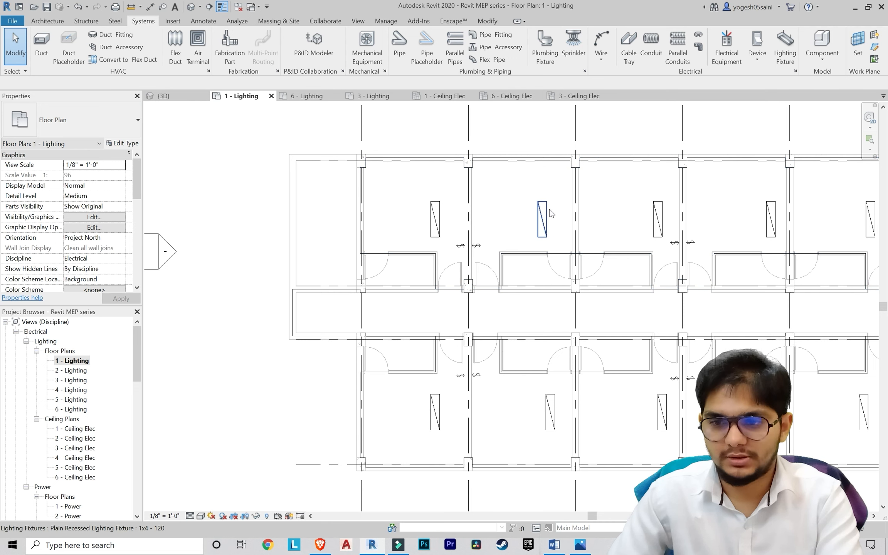
Step: Assign the Single Pole switch on the A2 wall inside the A2–A3 room to that room's fixture switch system
left_click(547, 210)
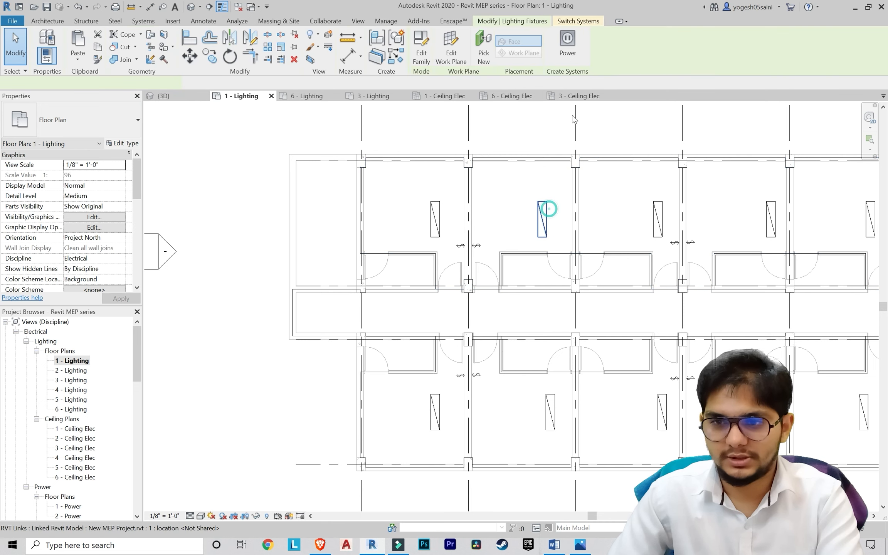
left_click(563, 22)
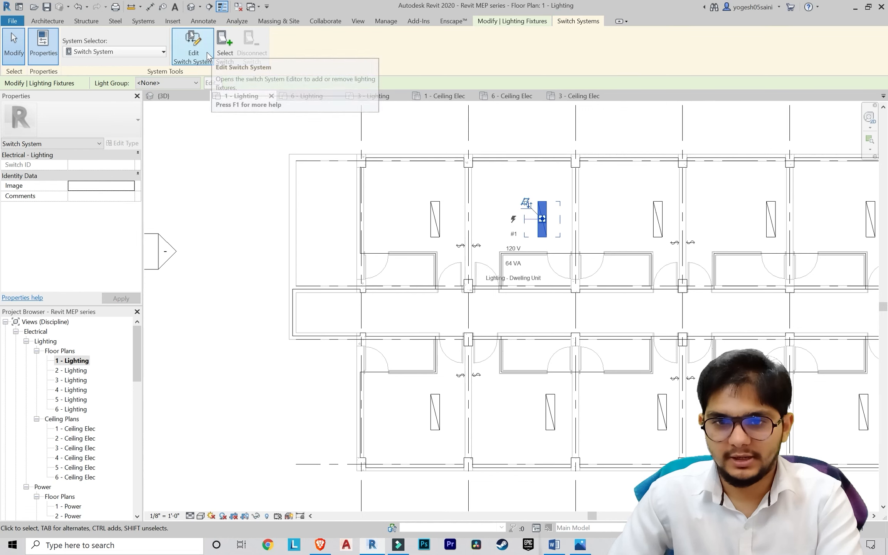
left_click(228, 49)
left_click(477, 246)
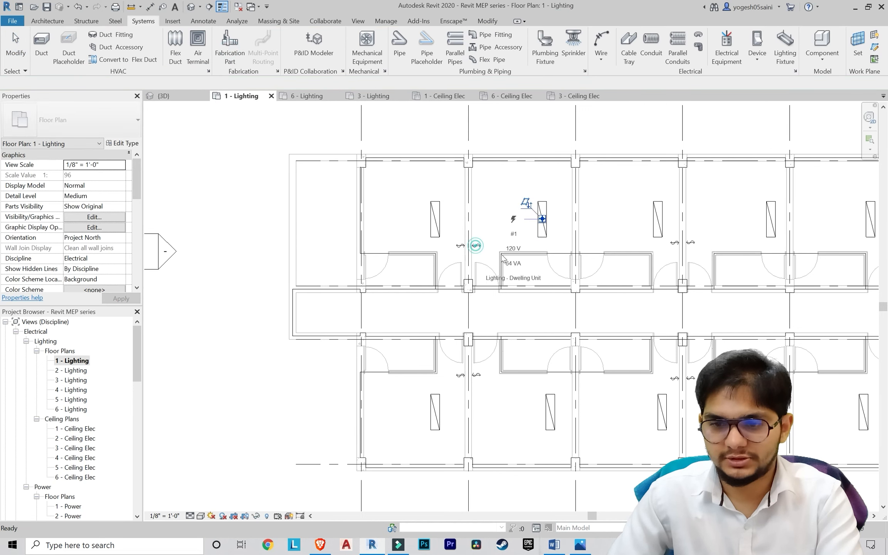
key("Escape")
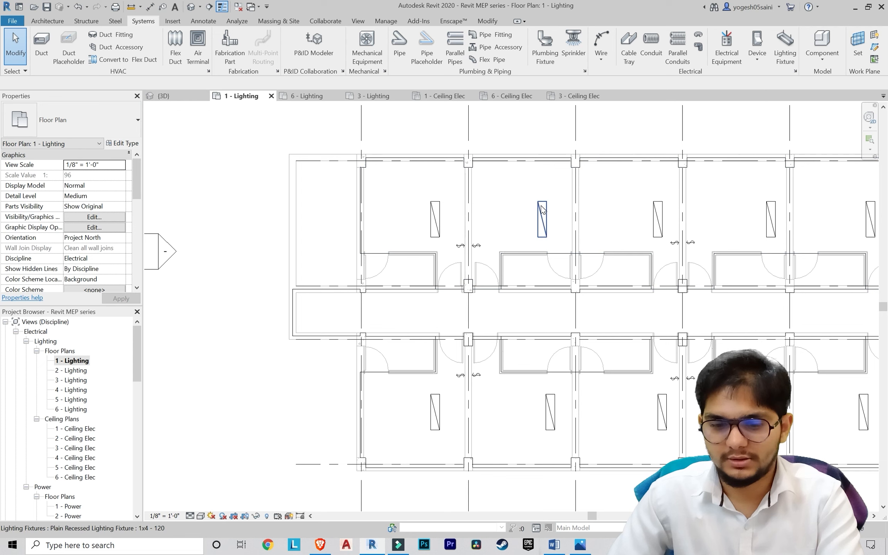
Step: Create a switch system for the A3–A4 room's fixture between B1 and B2, and assign the A4 wall switch inside that room
scroll(543, 210, "down", 3)
scroll(539, 224, "up", 4)
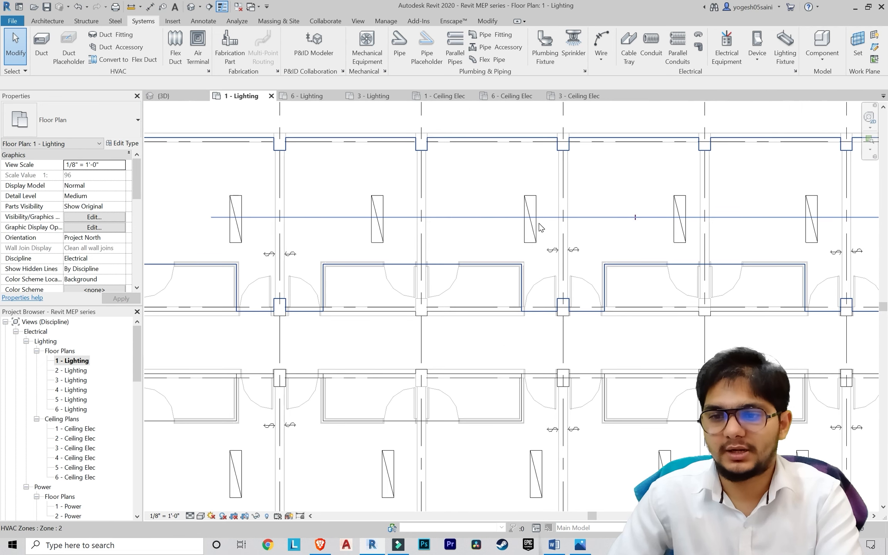
left_click(540, 203)
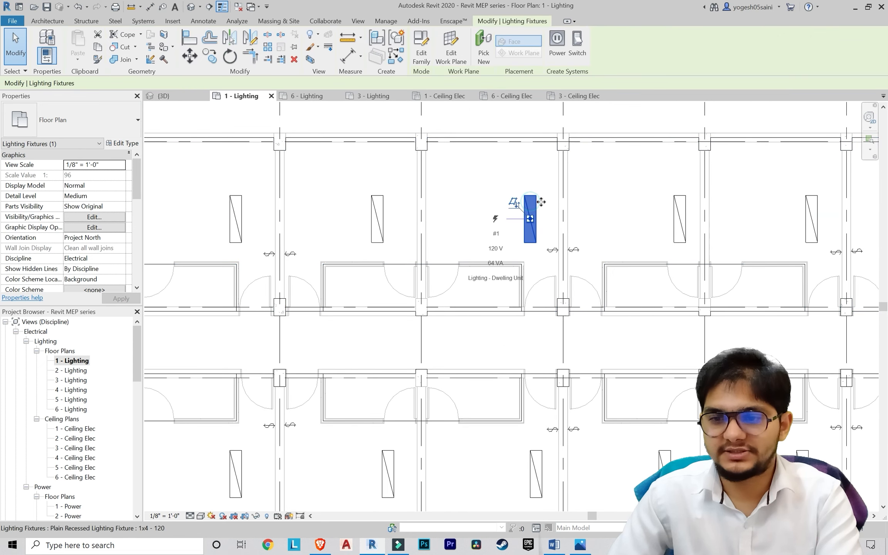
left_click(578, 45)
left_click(467, 50)
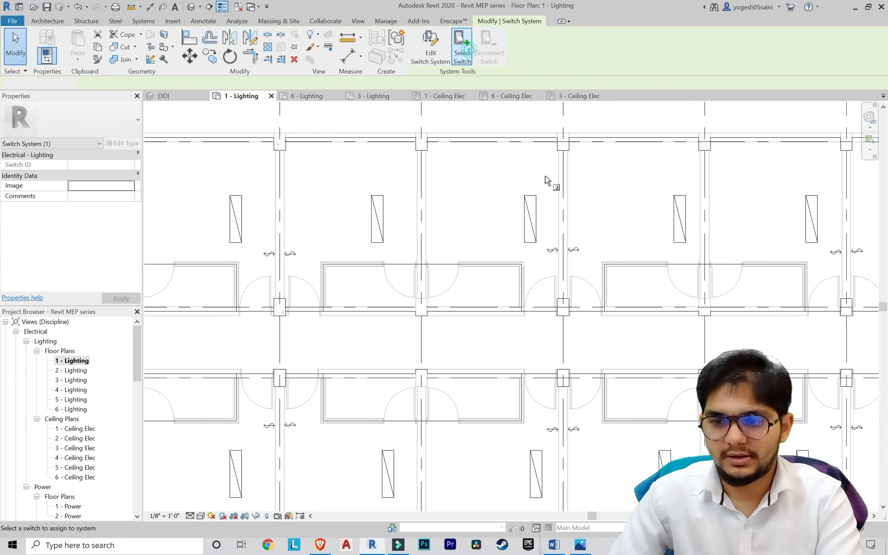
left_click(553, 249)
key("Escape")
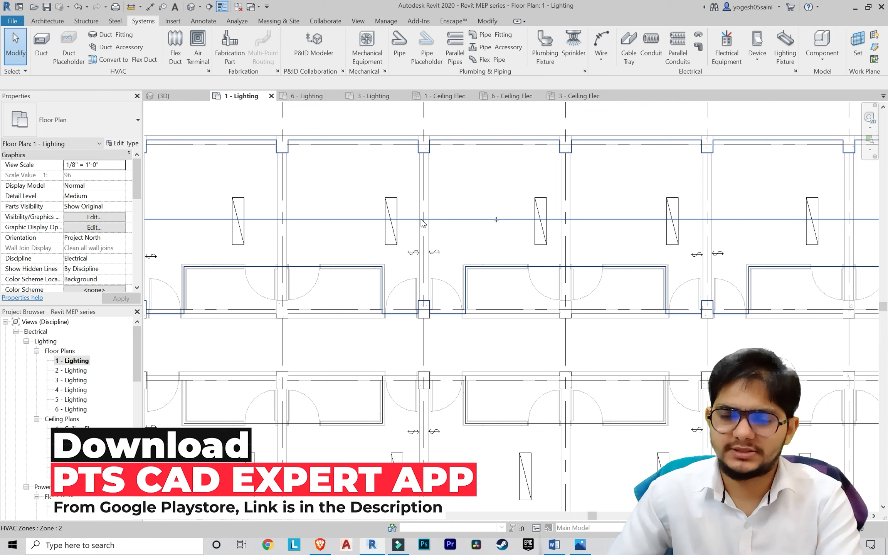
Step: Create a switch system for the A4–A5 room's recessed fixture between B1 and B2, and assign the A4 wall switch inside that room
left_click(538, 220)
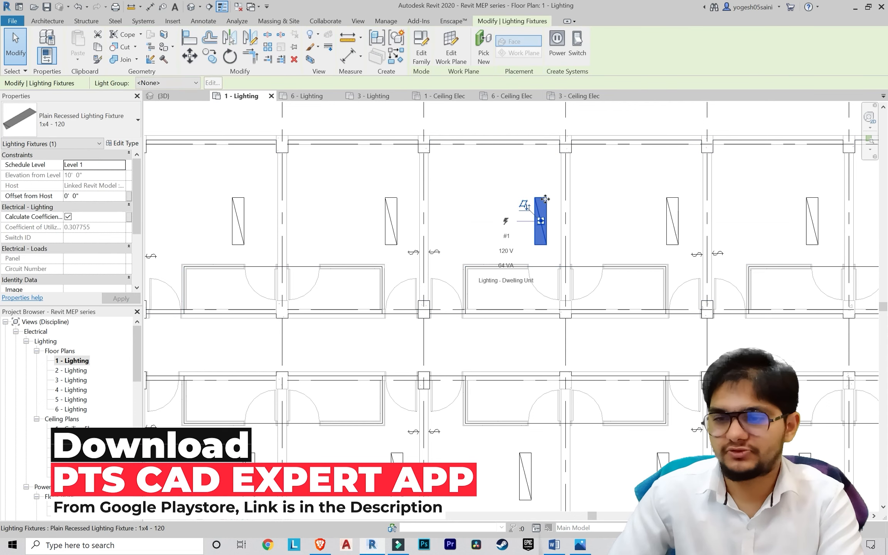
left_click(577, 43)
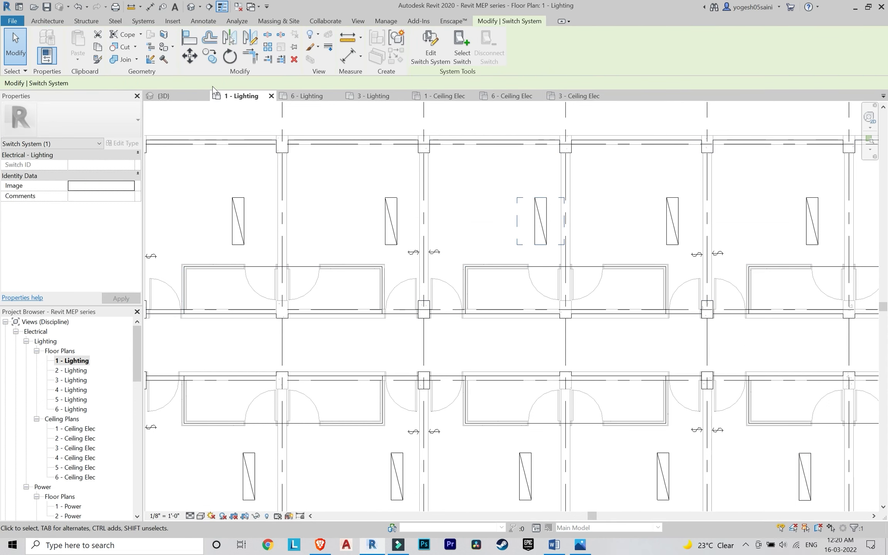
left_click(469, 43)
left_click(440, 252)
scroll(534, 241, "down", 1)
key("Escape")
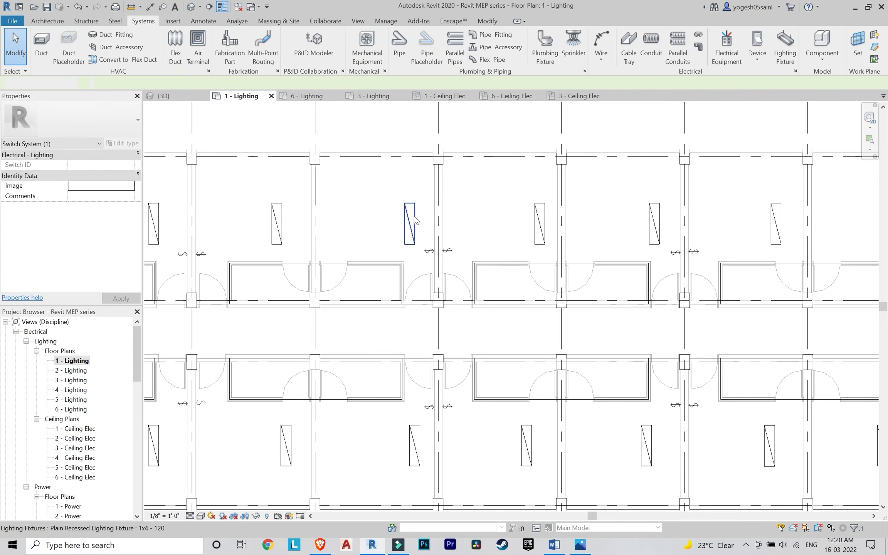
Step: Create a switch system for the A5–A6 room's fixture between B1 and B2, and assign the A6 wall switch inside that room
key("Tab")
middle_click_drag(601, 211, 446, 226)
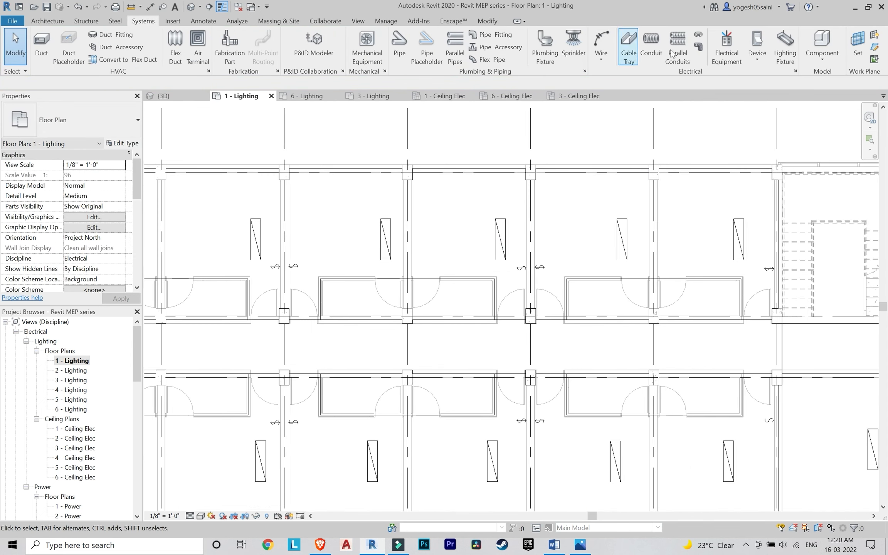
left_click(498, 241)
key("Escape")
left_click(490, 221)
key("Escape")
left_click(495, 220)
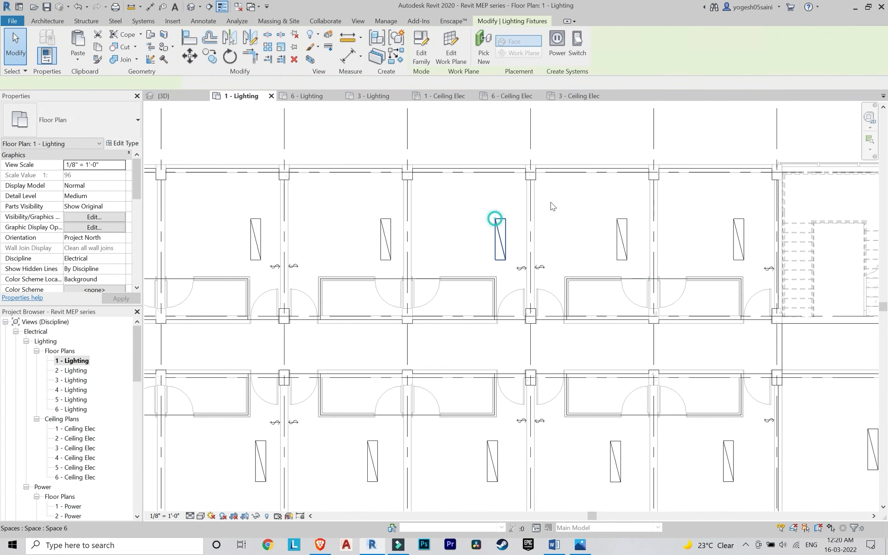
left_click(585, 43)
key("Escape")
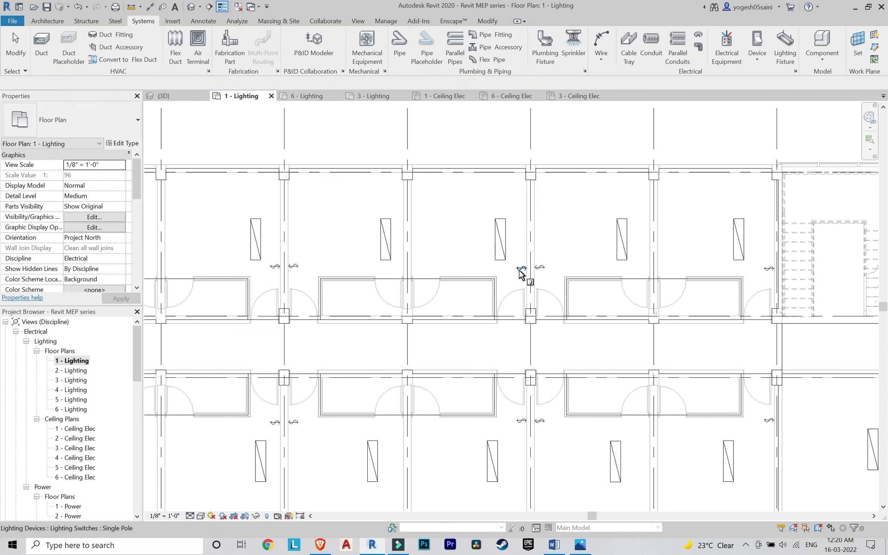
Step: Create a switch system for the A6–A7 room's fixture between B1 and B2, and assign the A6 wall switch inside that room
left_click(617, 249)
key("Escape")
left_click(622, 239)
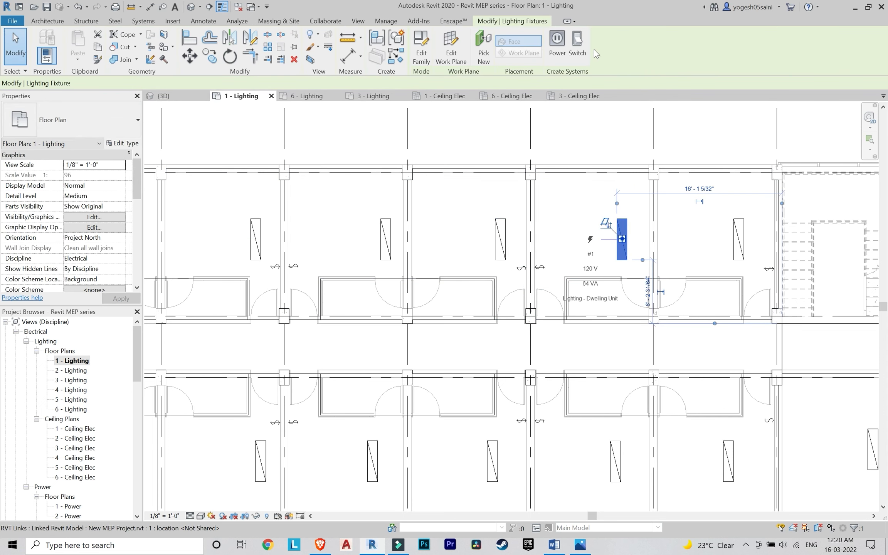
left_click(583, 46)
left_click(539, 267)
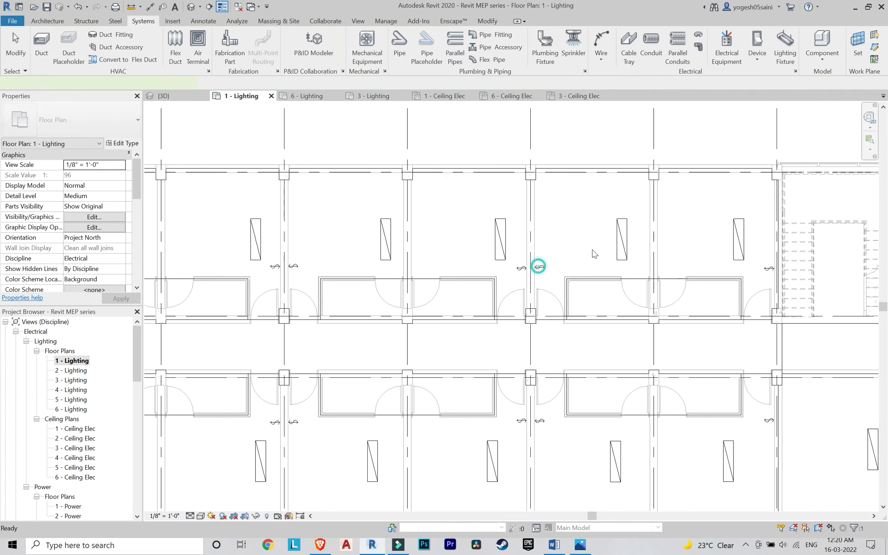
Step: Create a switch system for the A7–A8 room's fixture between B1 and B2, and assign the A8 wall switch inside that room
scroll(697, 240, "down", 2)
middle_click_drag(698, 240, 571, 239)
scroll(578, 239, "up", 3)
key("Escape")
left_click(608, 238)
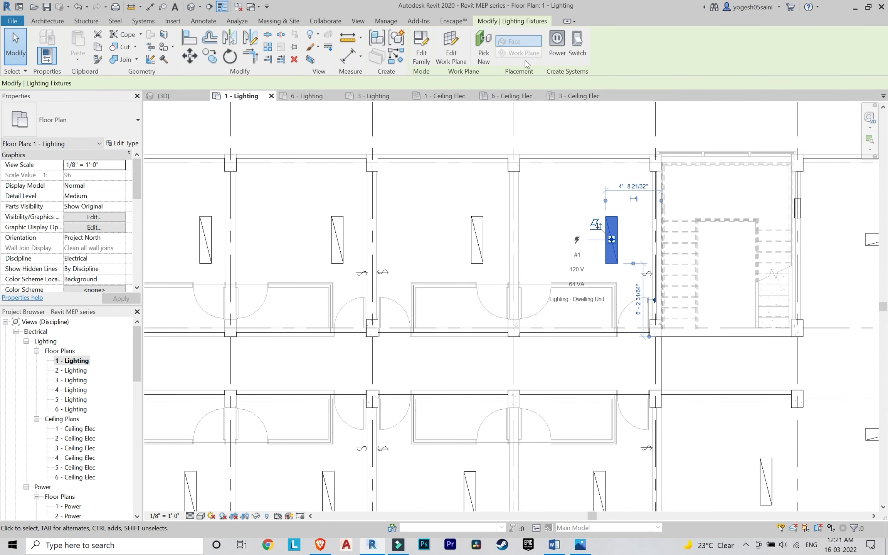
left_click(568, 45)
left_click(458, 59)
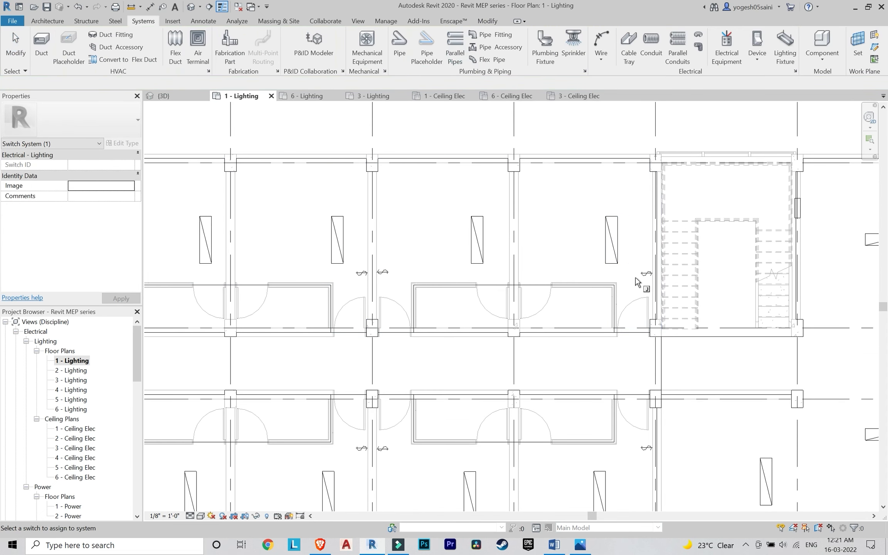
left_click(645, 273)
Step: Create a switch system for the A1–A2 room's fixture between B3 and B4, and assign the A2 wall switch inside that room
scroll(577, 254, "down", 6)
middle_click_drag(578, 254, 571, 252)
scroll(444, 275, "down", 1)
middle_click_drag(443, 276, 557, 264)
key("Escape")
scroll(364, 322, "up", 5)
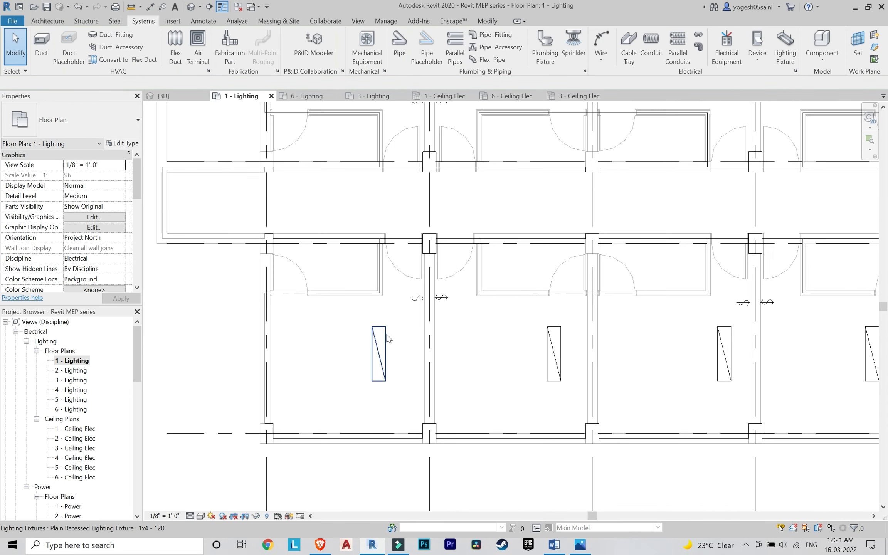
left_click(385, 335)
left_click(567, 45)
left_click(462, 54)
left_click(425, 304)
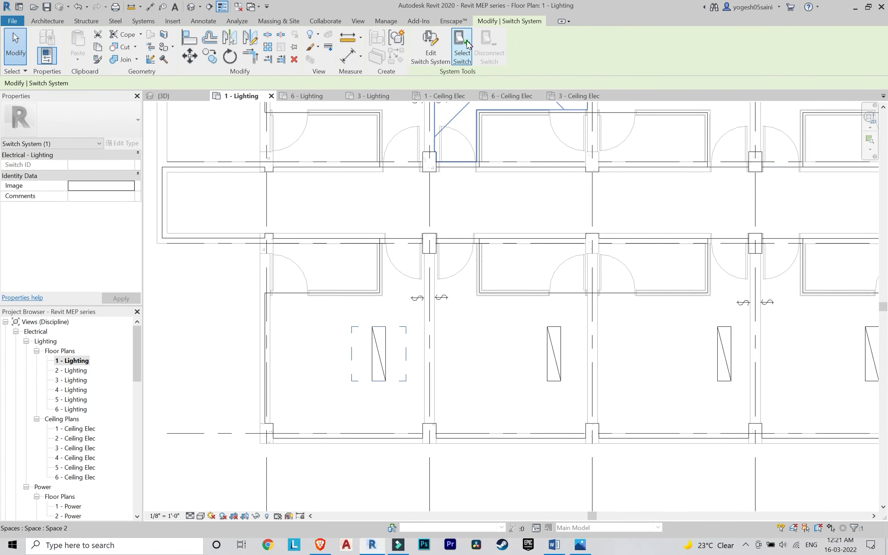
Step: Create a switch system for the A2–A3 room's fixture between B3 and B4, and assign the A2 wall switch inside that room
scroll(423, 301, "down", 2)
left_click(510, 335)
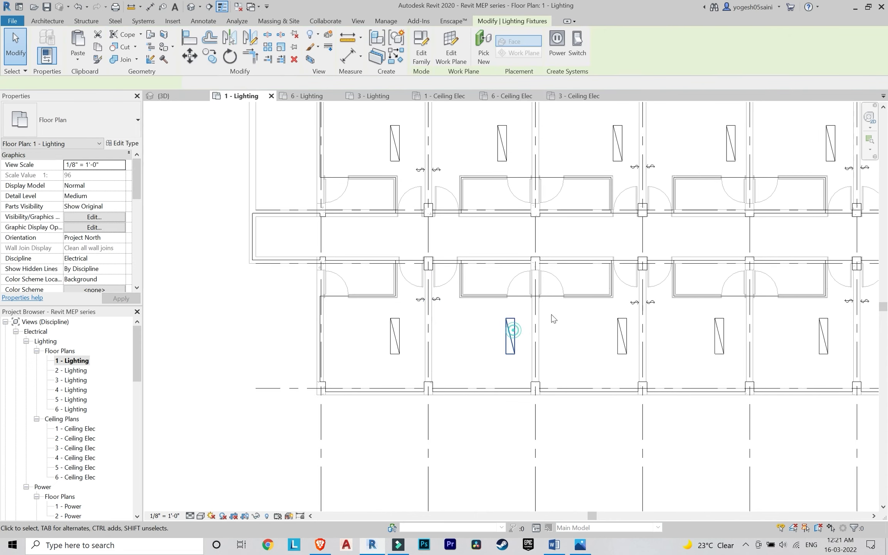
left_click(567, 46)
key("Escape")
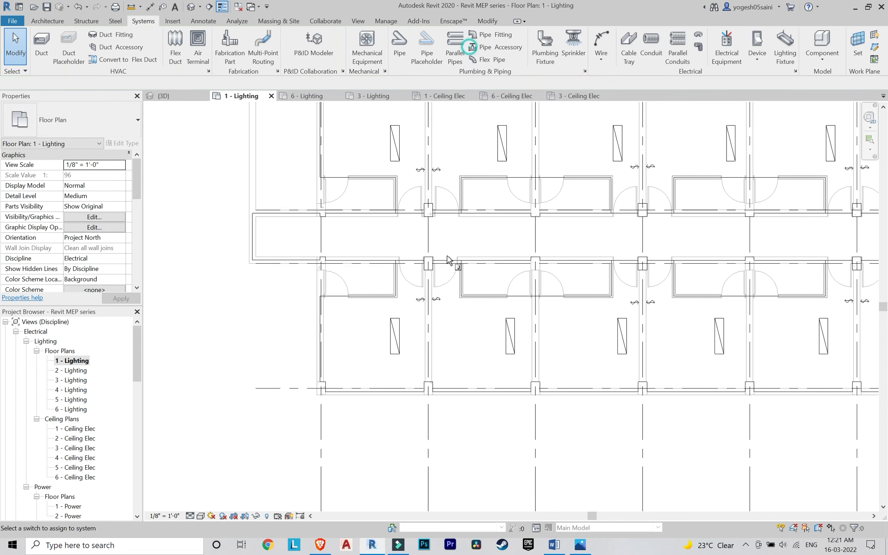
Step: Create a switch system for the recessed fixture in the A3–A4 room between B3 and B4
scroll(440, 302, "down", 2)
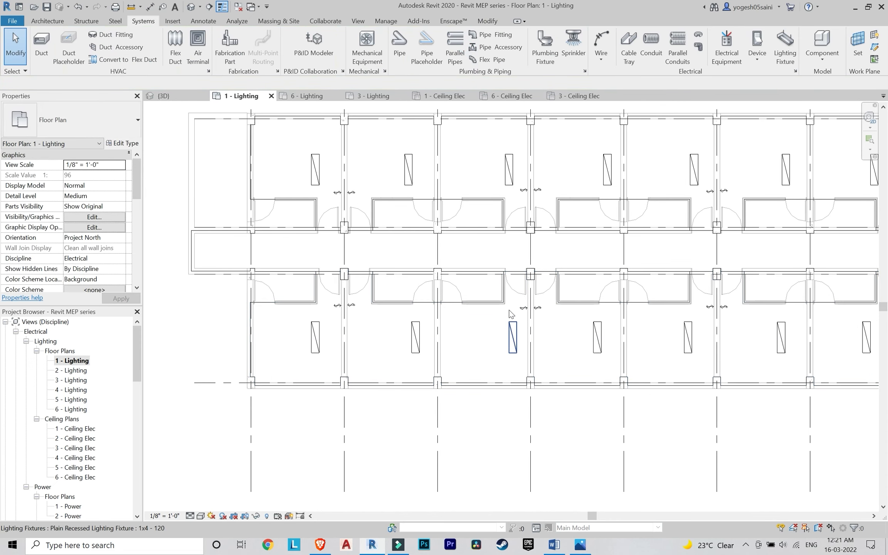
scroll(506, 340, "up", 2)
left_click(511, 347)
left_click(575, 46)
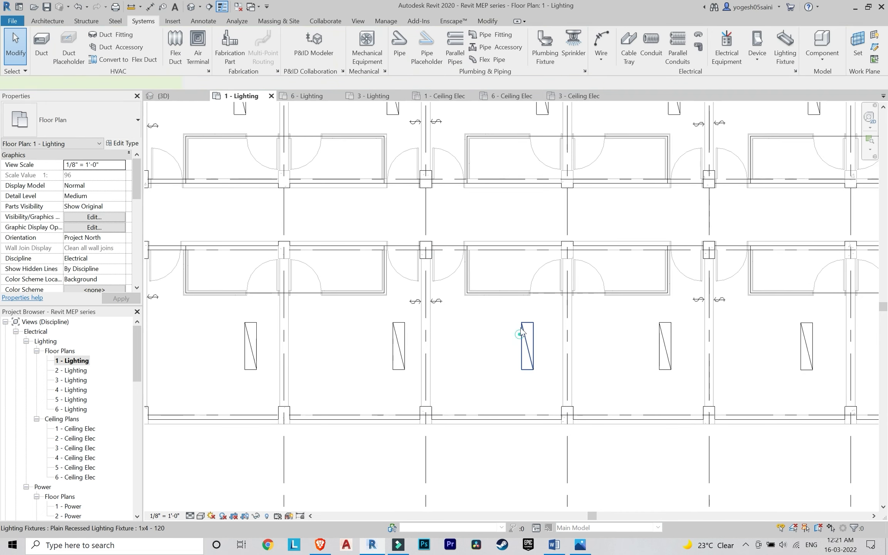
Step: Create a switch system for the A4–A5 room's fixture between B3 and B4, and assign the A4 wall switch inside that room
left_click(521, 332)
left_click(575, 45)
left_click(462, 52)
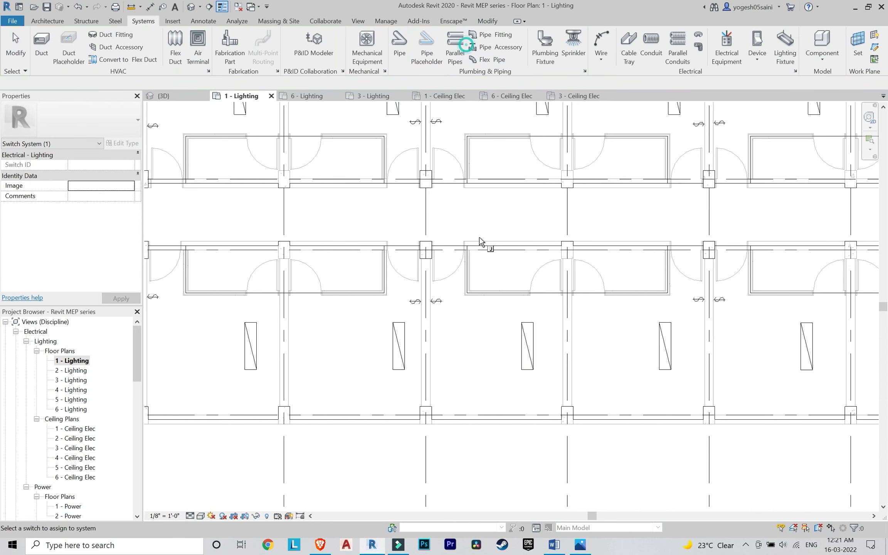
left_click(437, 302)
key("Escape")
Step: Create a switch system for the A5–A6 room's fixture between B3 and B4, and assign the A6 wall switch inside that room
middle_click_drag(638, 339, 506, 338)
left_click(529, 339)
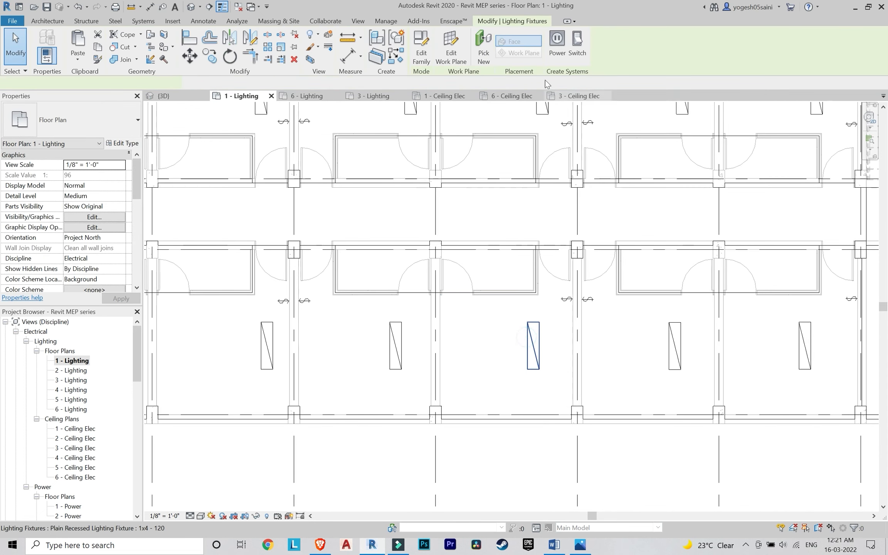
left_click(578, 50)
left_click(457, 53)
left_click(567, 300)
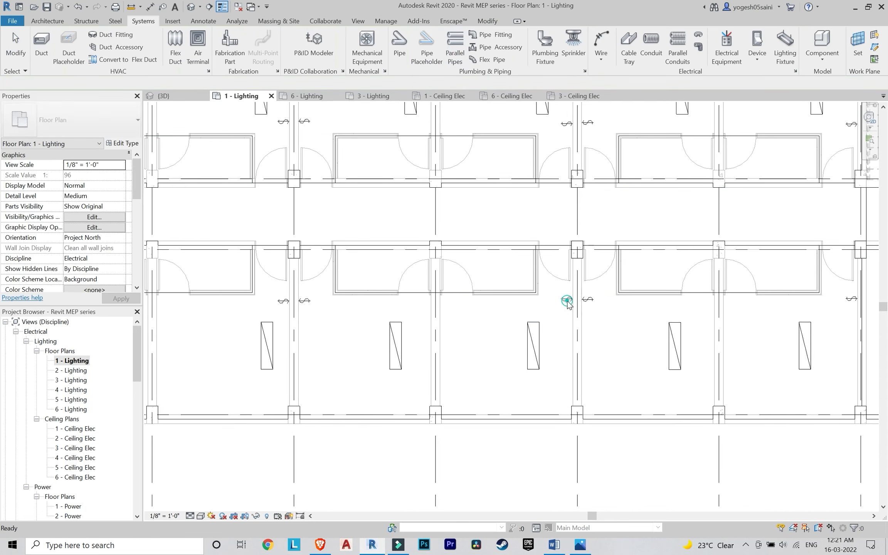
key("Escape")
Step: Create a switch system for the A6–A7 room's fixture between B3 and B4, and edit it to assign the A6 wall switch inside that room
scroll(665, 338, "down", 1)
middle_click_drag(666, 338, 578, 336)
left_click(581, 339)
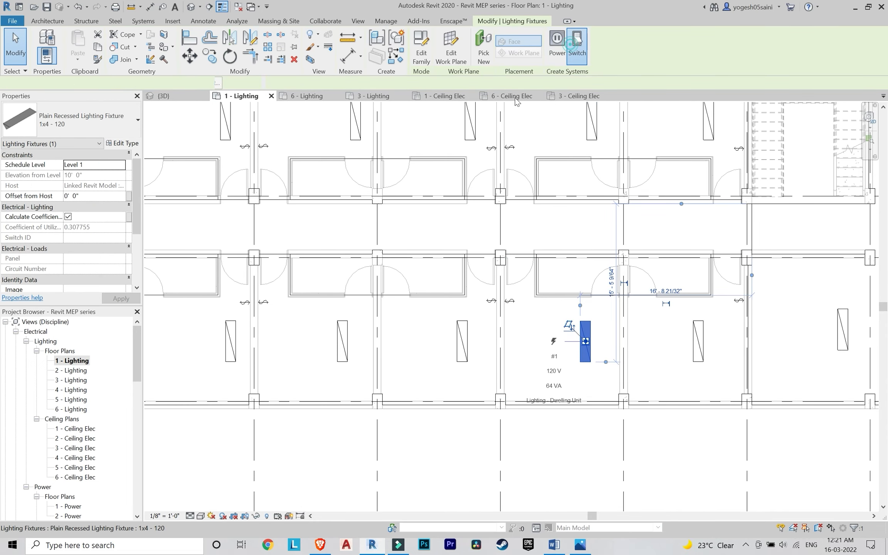
left_click(578, 47)
left_click(433, 50)
left_click(150, 47)
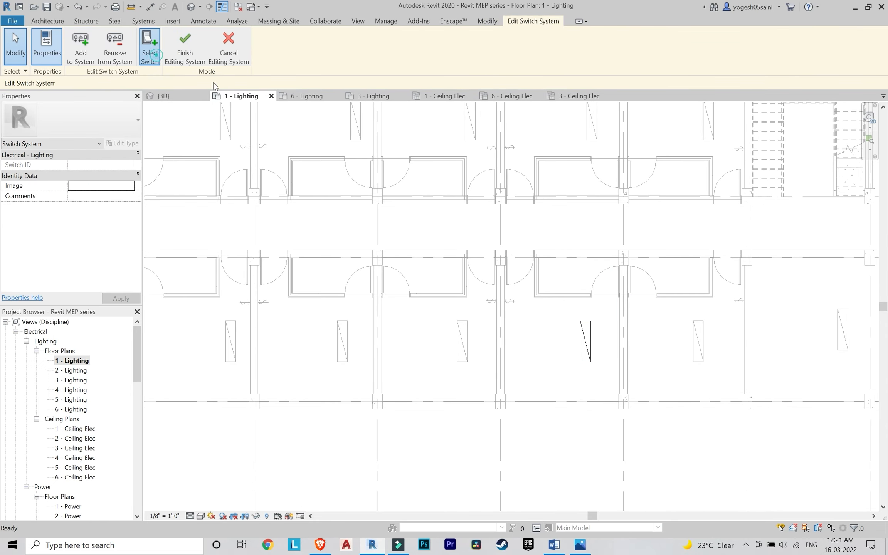
left_click(510, 301)
left_click(185, 46)
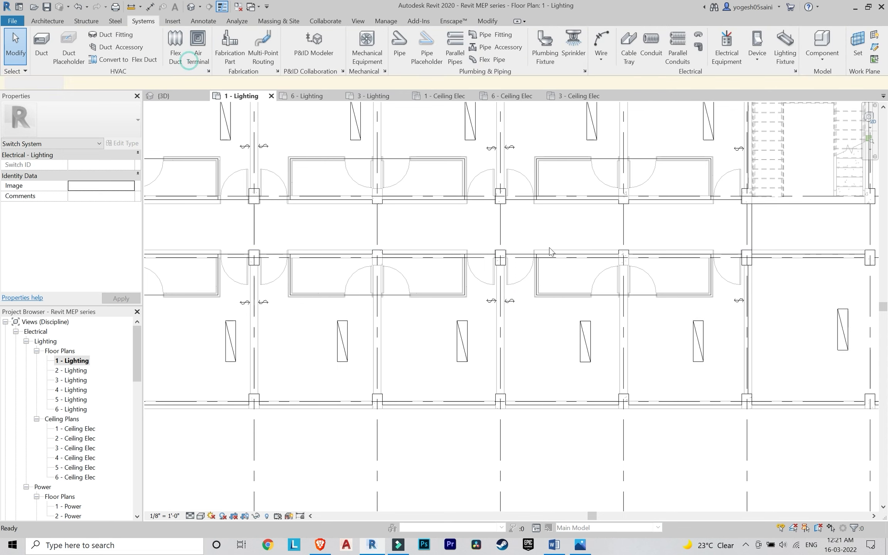
Step: Create a switch system for the A7–A8 room's fixture between B3 and B4, and assign the A8 wall switch inside that room
middle_click_drag(723, 333, 590, 330)
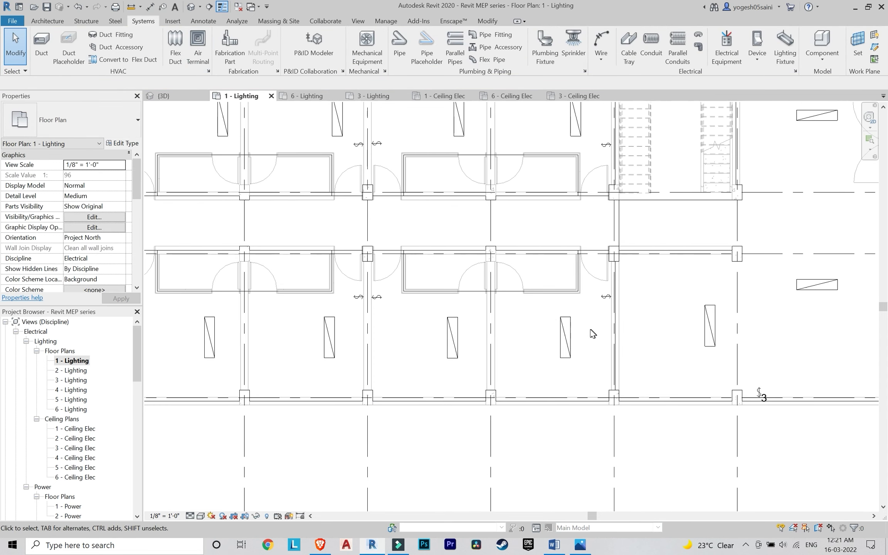
left_click(568, 335)
left_click(579, 54)
left_click(468, 58)
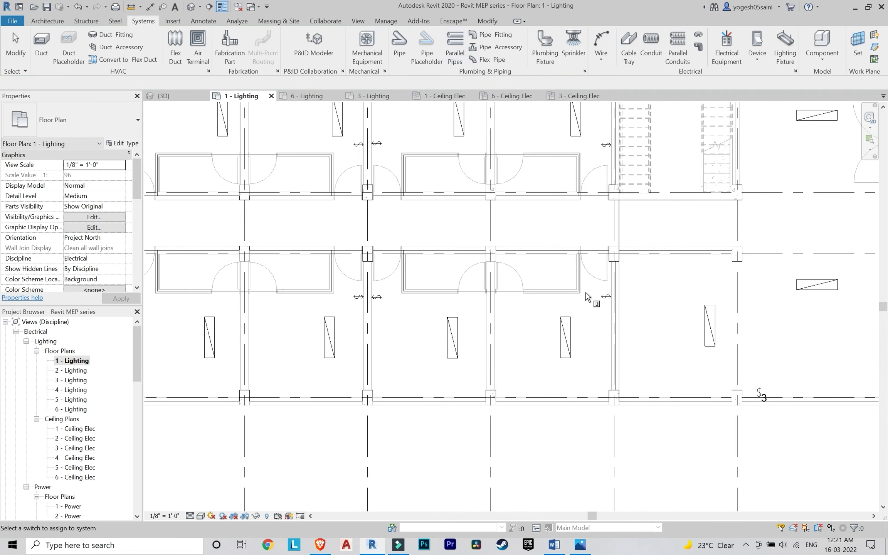
left_click(604, 297)
left_click(593, 329)
Step: Create a switch system for the A8–A9 fixture between B3 and B4, and assign the Three Way switch on the B4 wall beside A9
scroll(590, 327, "down", 1)
middle_click_drag(569, 331, 434, 328)
left_click(561, 334)
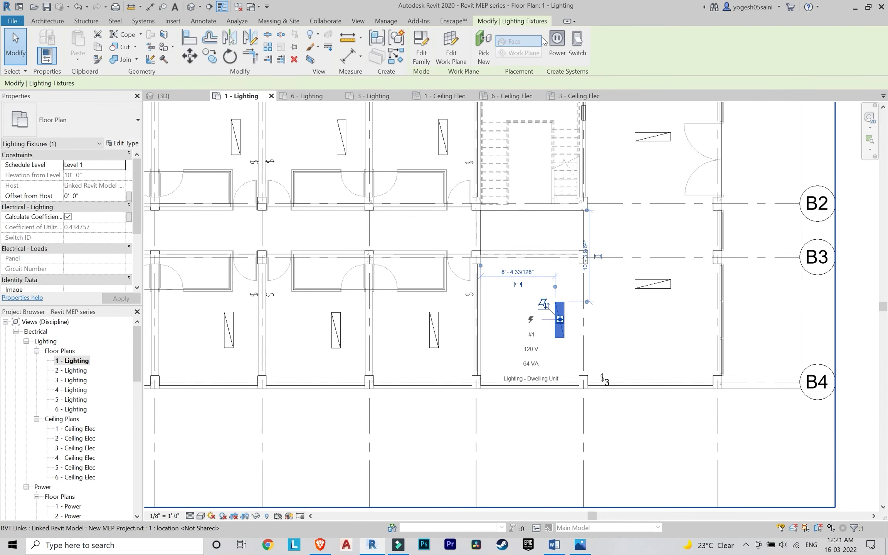
left_click(580, 54)
left_click(467, 58)
left_click(603, 379)
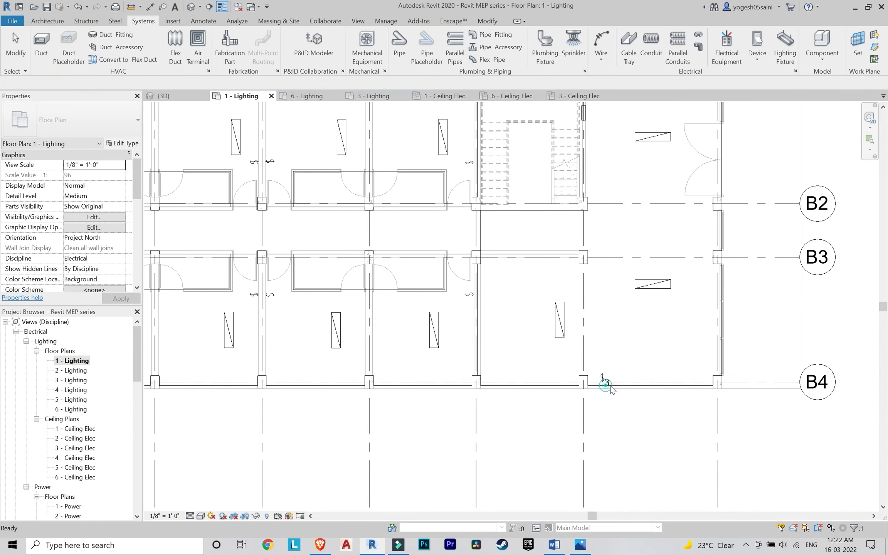
Step: Create a switch system for the A9–A10 fixture between B3 and B4, and assign the Three Way switch on the B4 wall
left_click(653, 284)
left_click(580, 56)
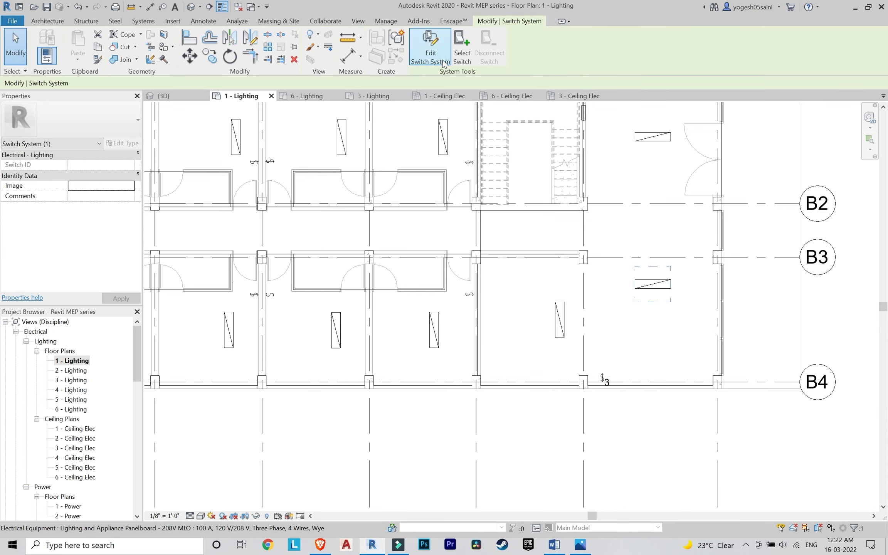
left_click(466, 56)
left_click(603, 379)
left_click(656, 339)
Step: Create a switch system for the A9–A10 fixture between B1 and B2, and assign the Three Way switch on the B4 wall
scroll(648, 310, "down", 1)
middle_click_drag(648, 310, 618, 364)
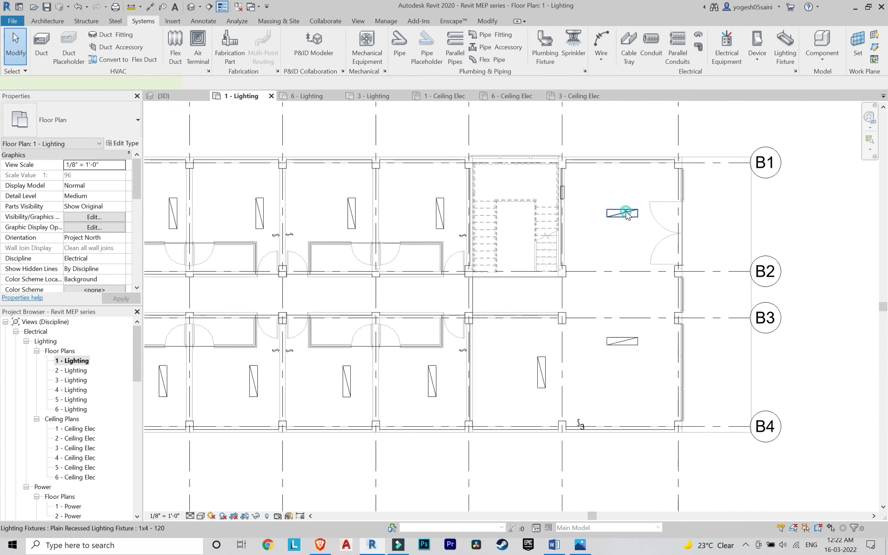
left_click(622, 214)
left_click(579, 55)
left_click(462, 54)
left_click(579, 423)
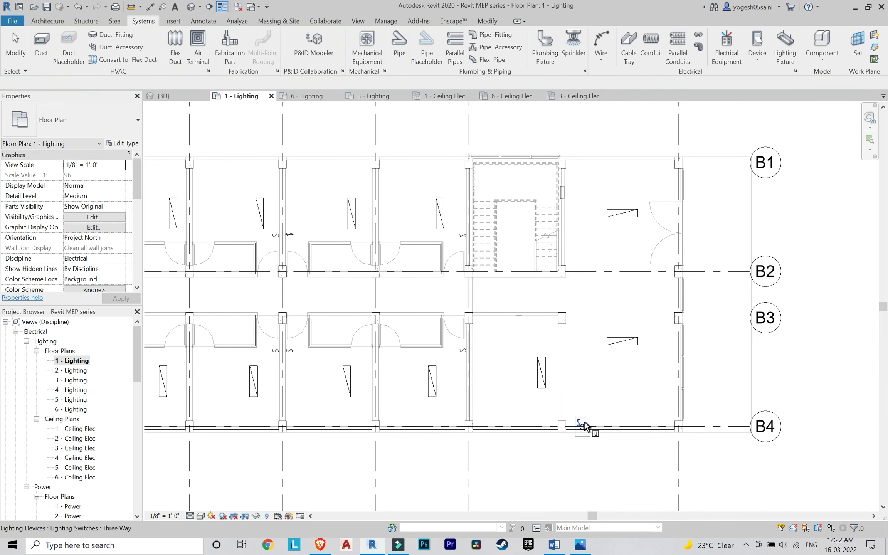
left_click(660, 404)
key("Escape")
scroll(578, 409, "down", 2)
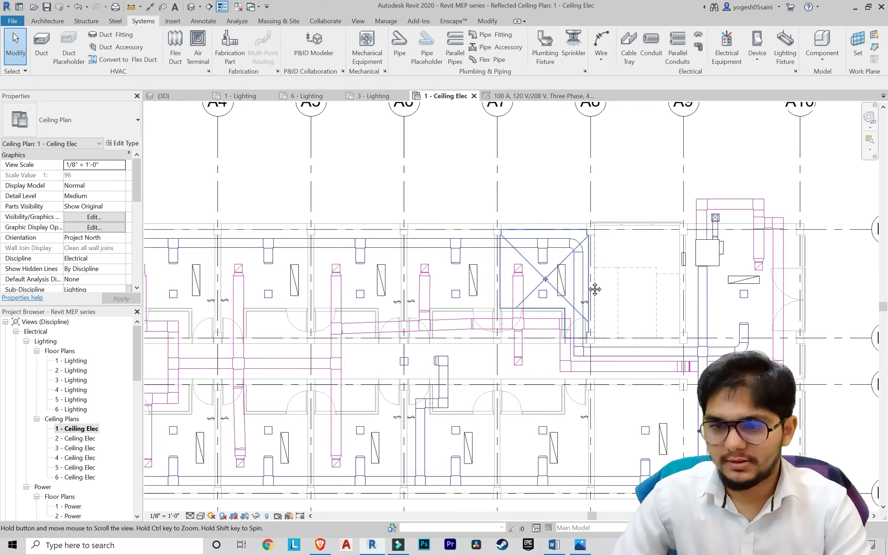
Step: Create a power circuit for the A1–A2 fixture between B1 and B2, and assign it to the 100 A, 120 V/208 V panel beside A9
middle_click_drag(595, 290, 779, 302)
scroll(478, 289, "down", 2)
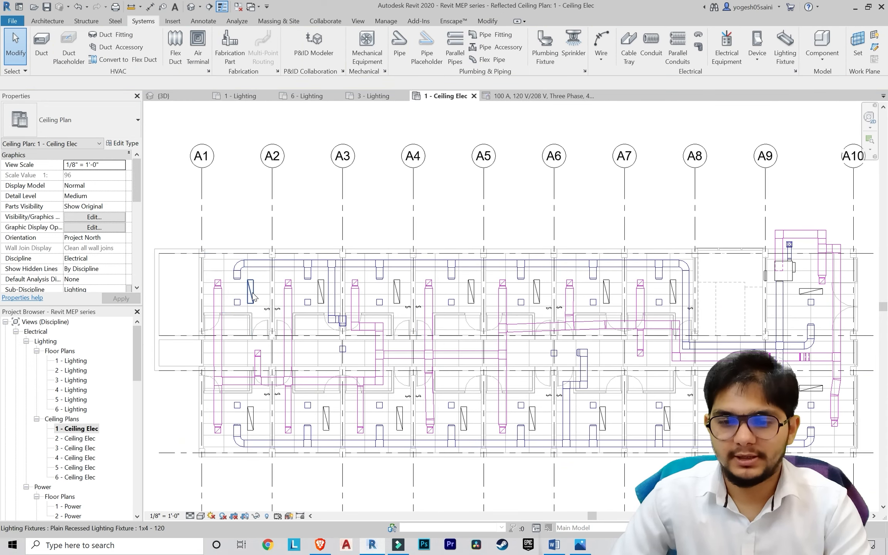
left_click(251, 291)
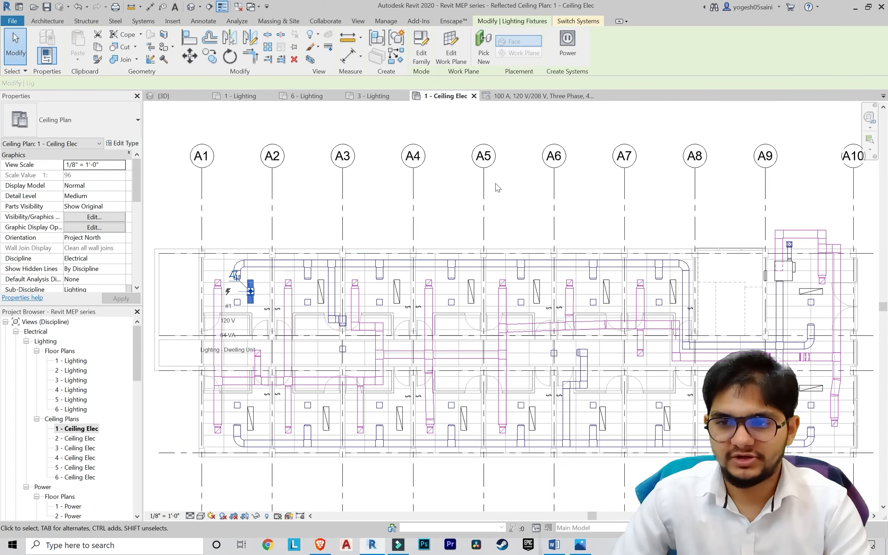
left_click(562, 56)
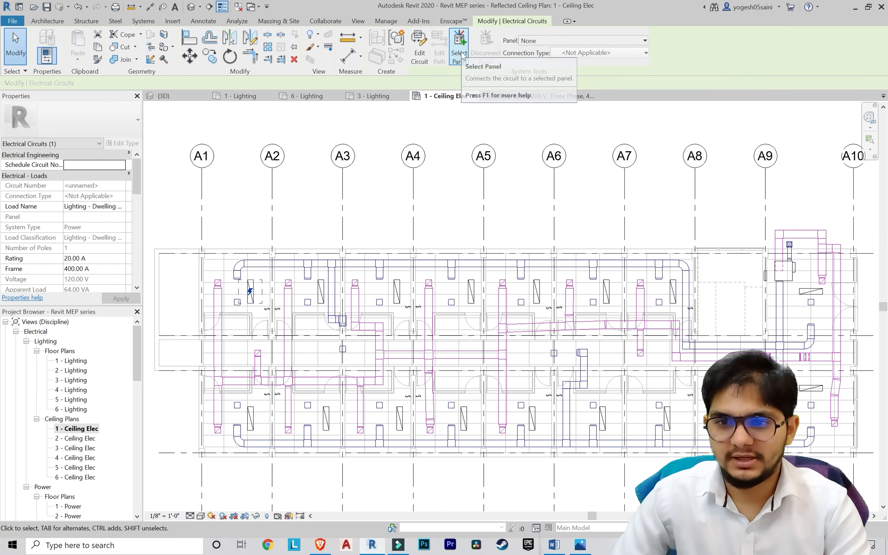
left_click(419, 54)
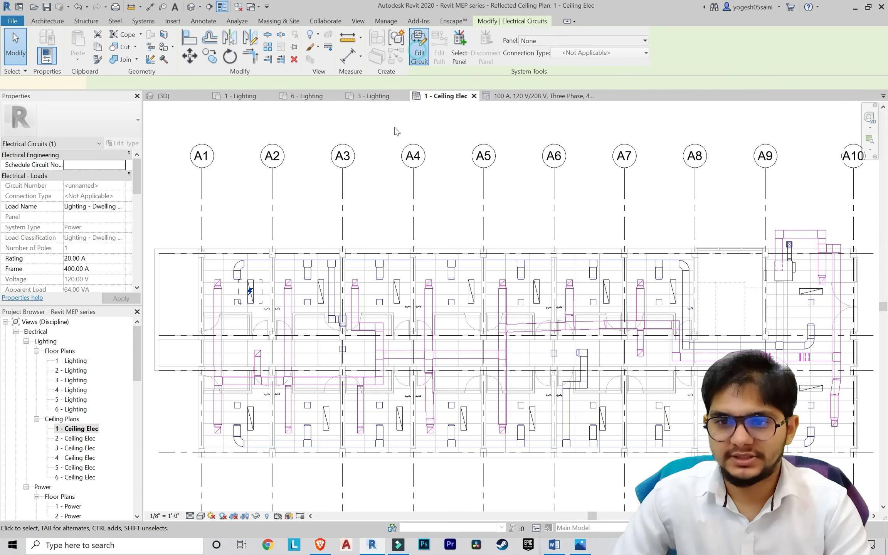
left_click(138, 44)
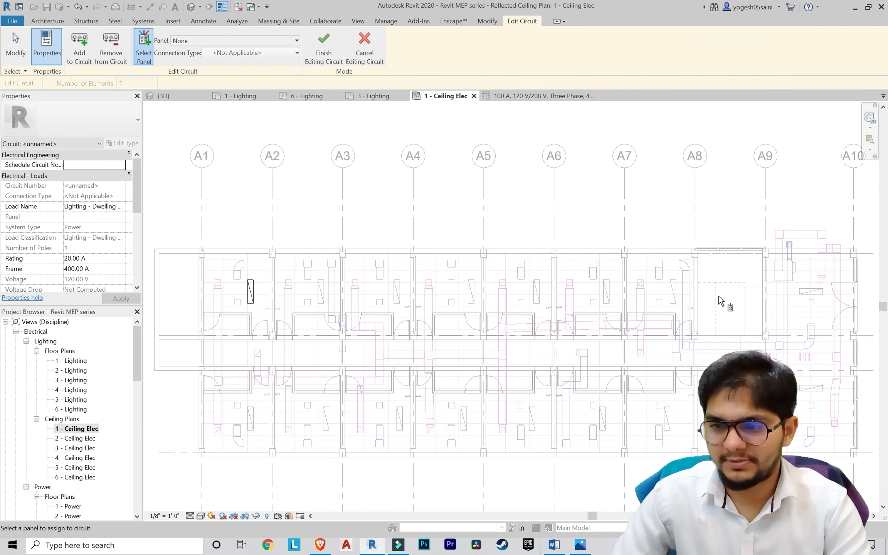
left_click(765, 277)
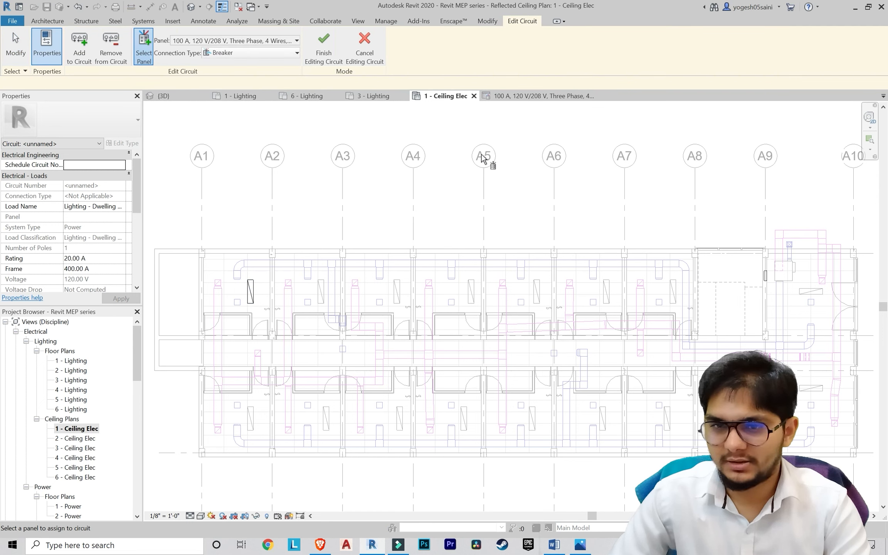
left_click(327, 48)
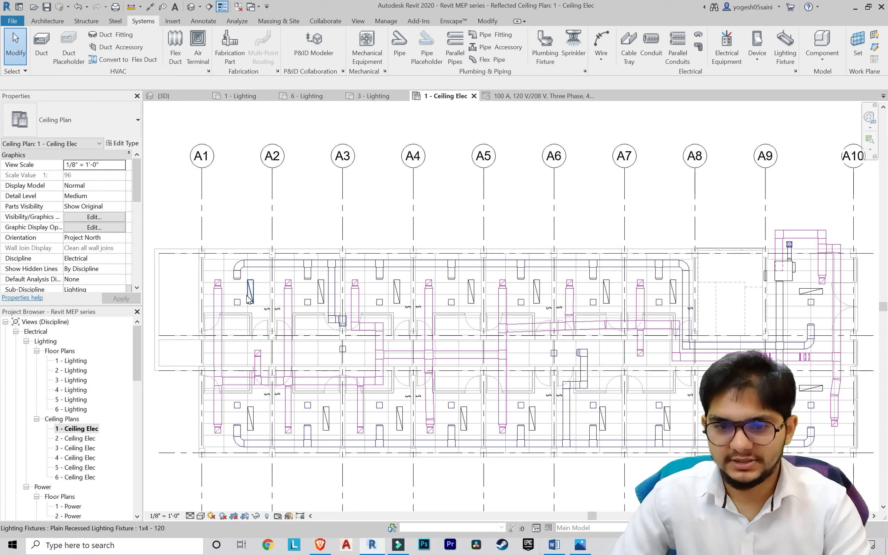
key("Tab")
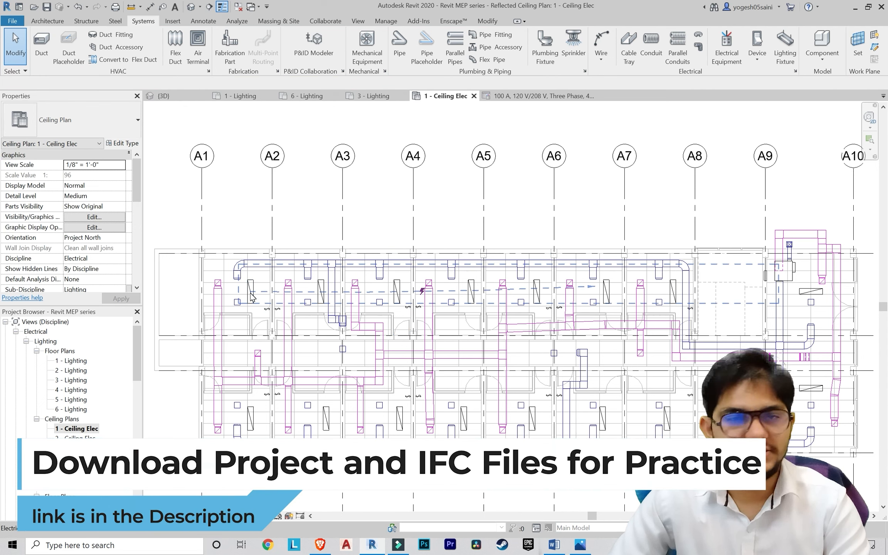
Step: Create a power circuit for the A2–A3 fixture between B1 and B2, and assign the 100 A, 120 V/208 V panel through circuit editing
scroll(302, 290, "up", 2)
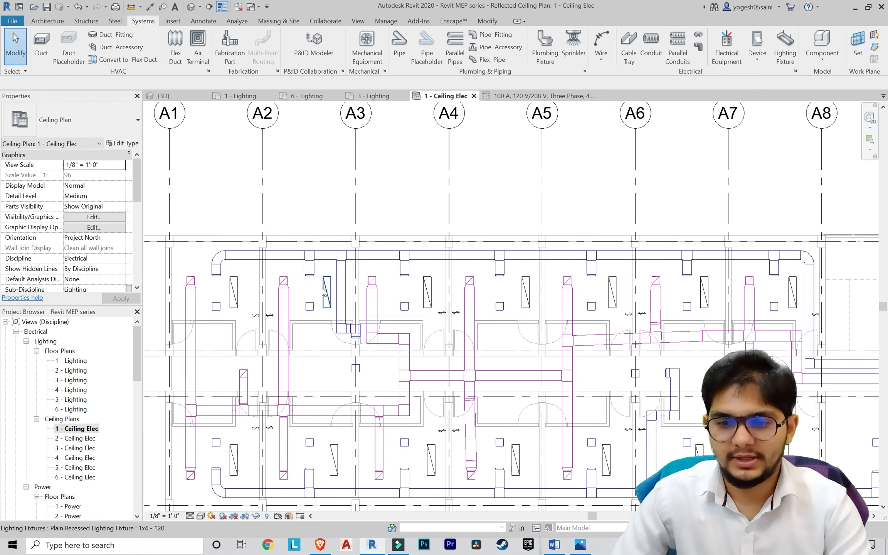
left_click(322, 287)
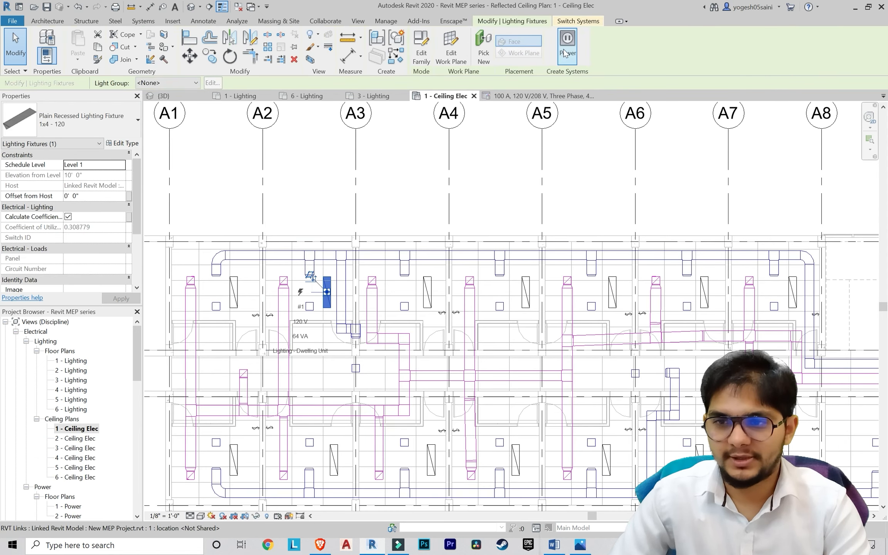
scroll(486, 194, "down", 4)
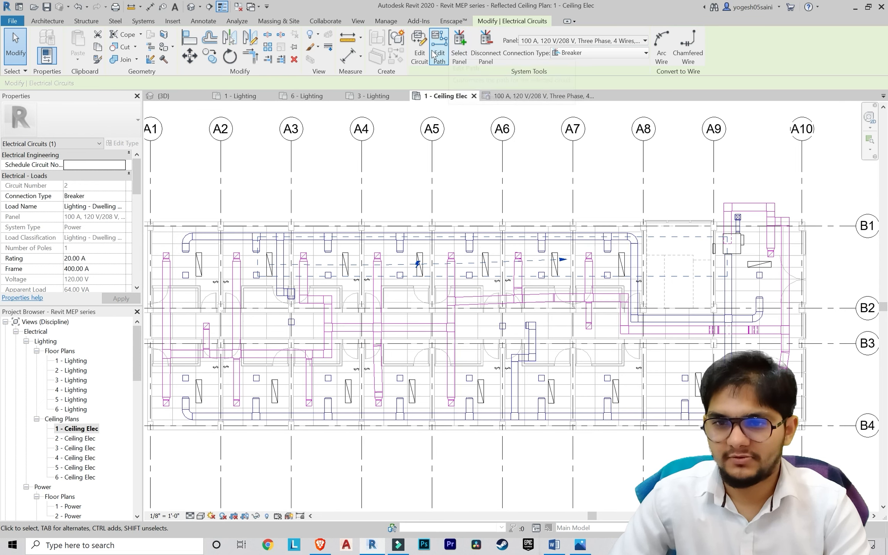
left_click(420, 50)
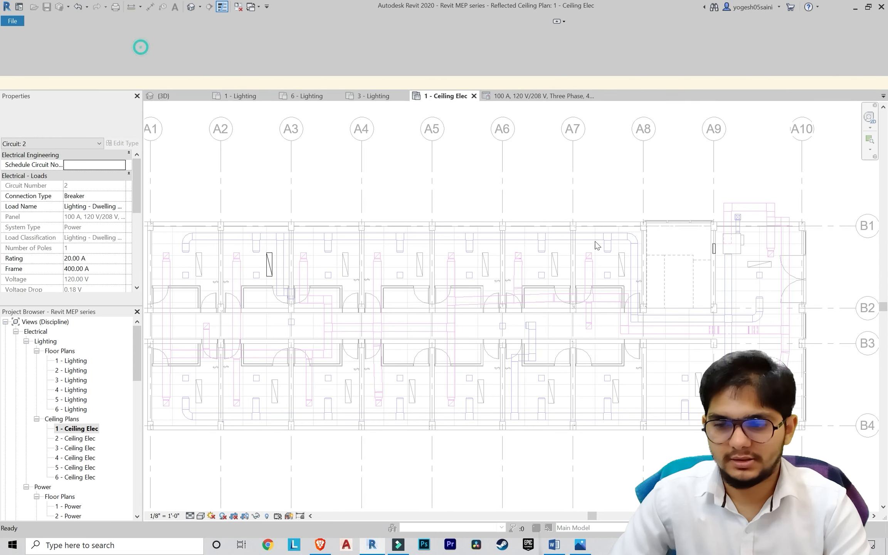
Step: Create separate power circuits for the A3–A4 and A4–A5 fixtures between B1 and B2
scroll(642, 263, "up", 2)
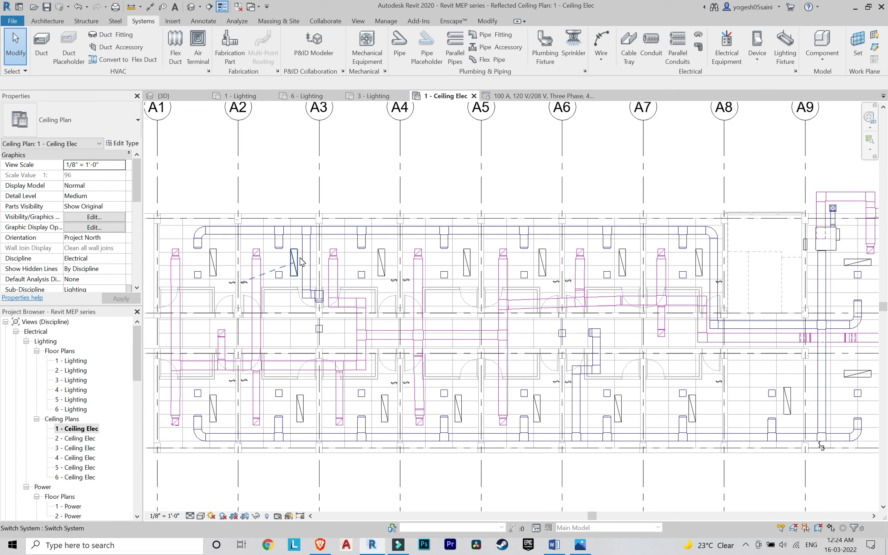
left_click(387, 263)
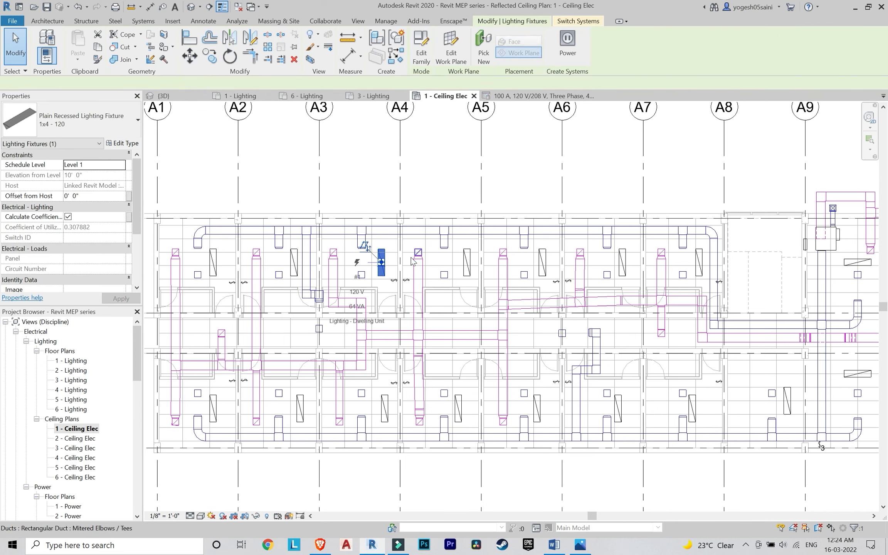
left_click(568, 47)
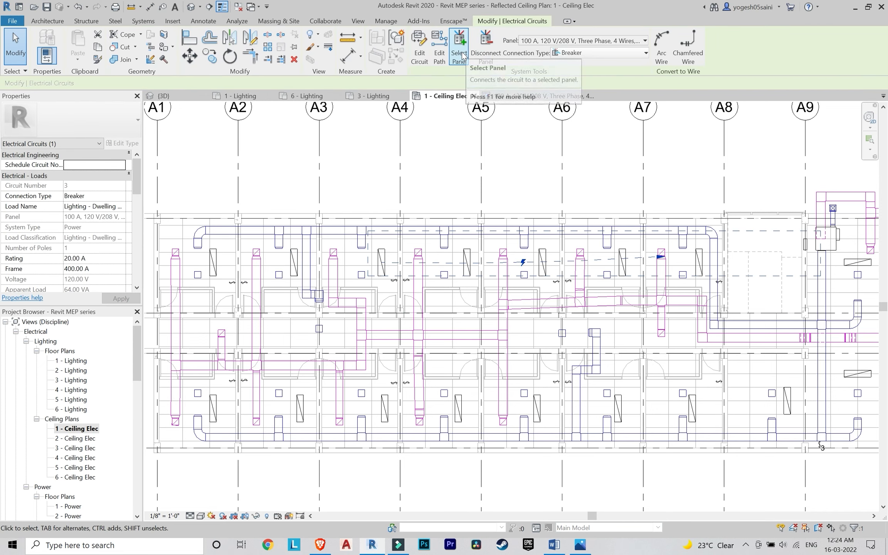
left_click(488, 165)
left_click(466, 262)
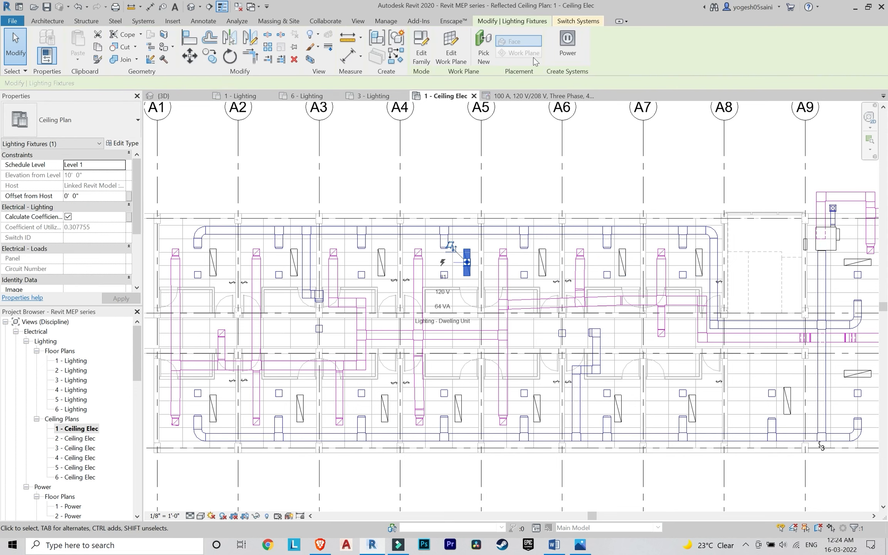
left_click(483, 46)
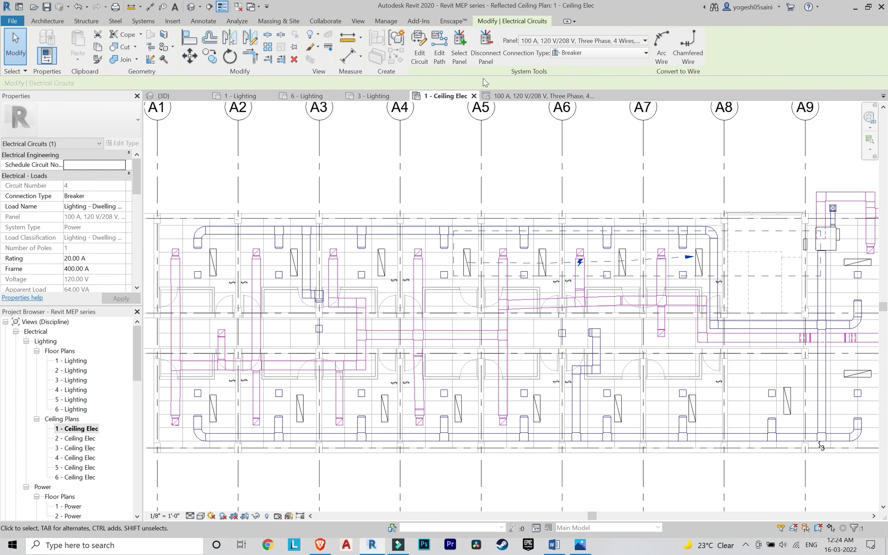
left_click(459, 210)
Step: Create a power circuit for the A5–A6 fixture between B1 and B2, and assign it to the 100 A, 120 V/208 V panel
left_click(542, 262)
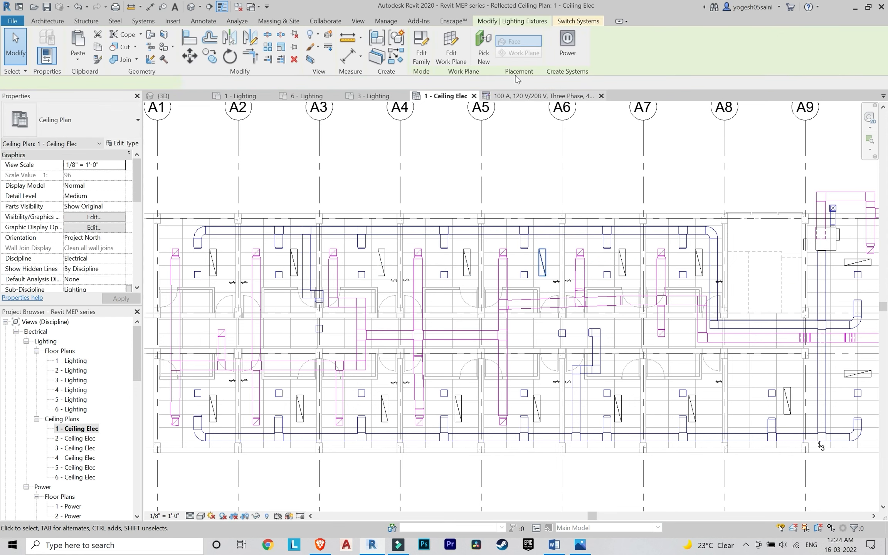
left_click(568, 47)
left_click(421, 46)
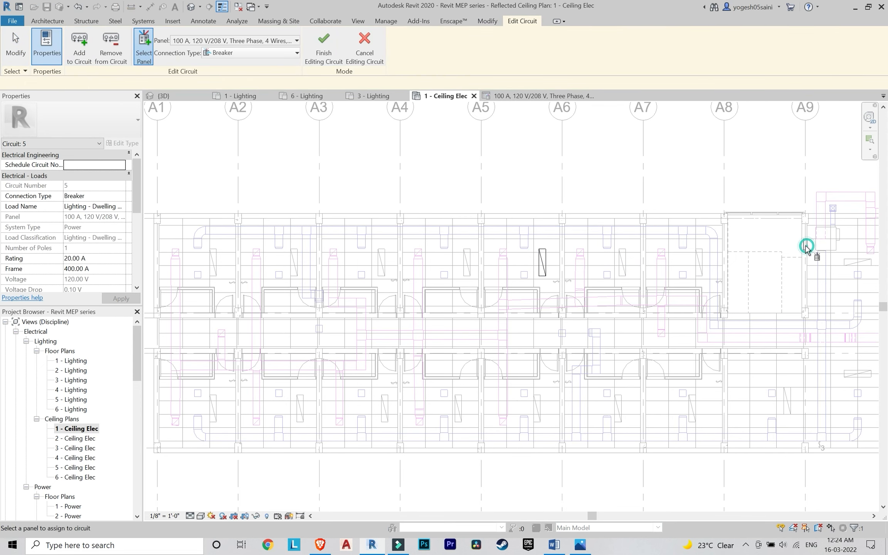
left_click(324, 47)
middle_click_drag(637, 192, 574, 196)
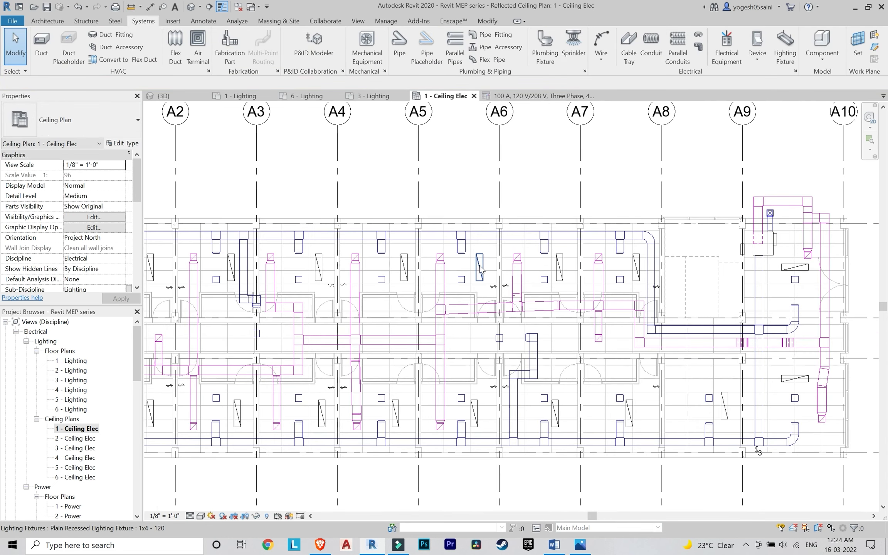
Step: Create separate power circuits for the A6–A7 and A7–A8 fixtures between B1 and B2
left_click(560, 266)
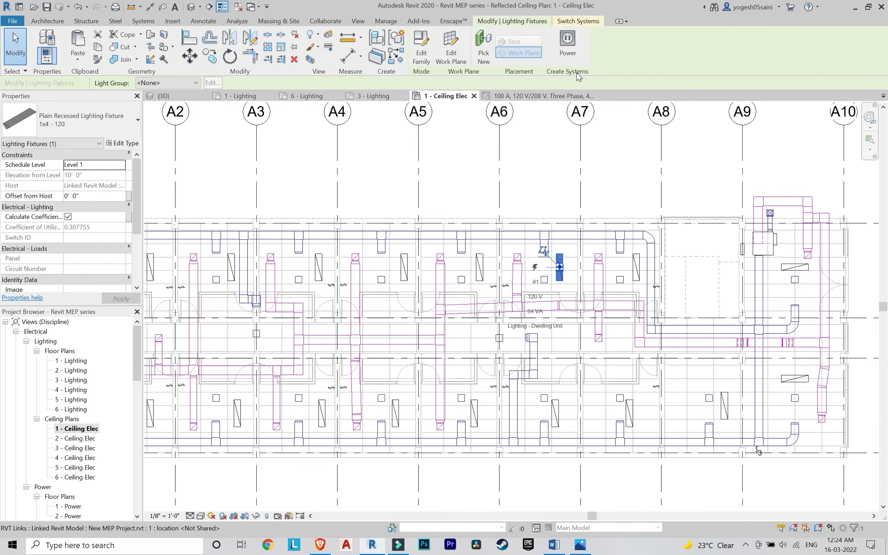
left_click(636, 267)
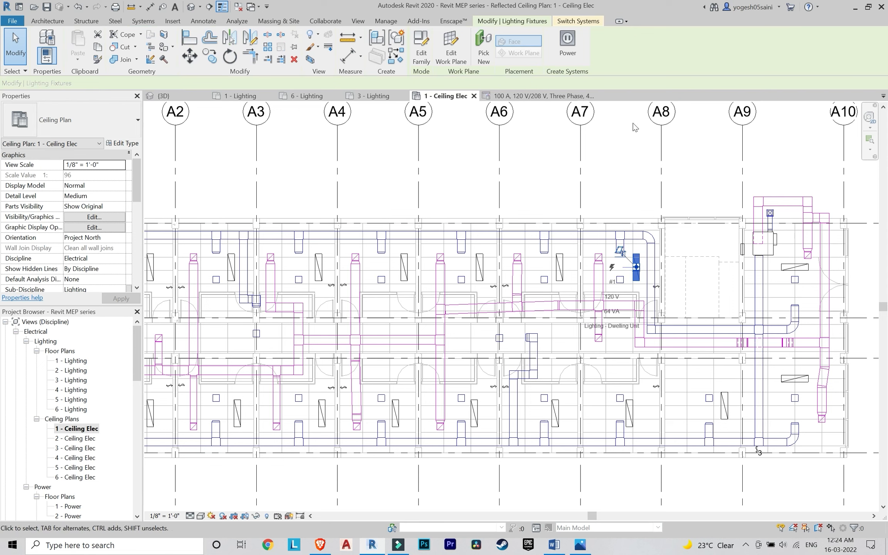
left_click(567, 50)
left_click(625, 208)
Step: Create a power circuit for the horizontal A9–A10 fixture between B1 and B2
scroll(622, 208, "down", 2)
middle_click_drag(615, 209, 561, 192)
scroll(694, 241, "up", 3)
left_click(710, 230)
left_click(568, 51)
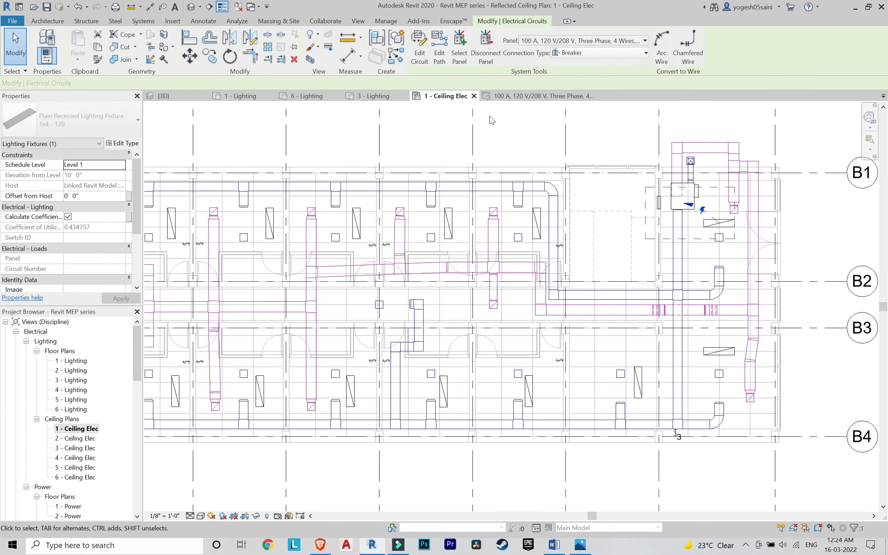
key("Escape")
Step: Create separate power circuits for the A9–A10 and A8–A9 fixtures between B3 and B4
left_click(719, 351)
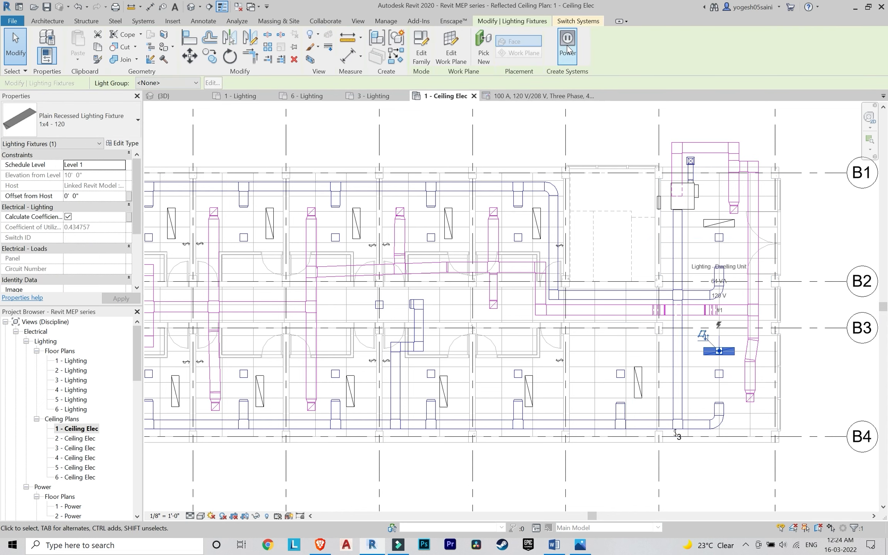
left_click(568, 48)
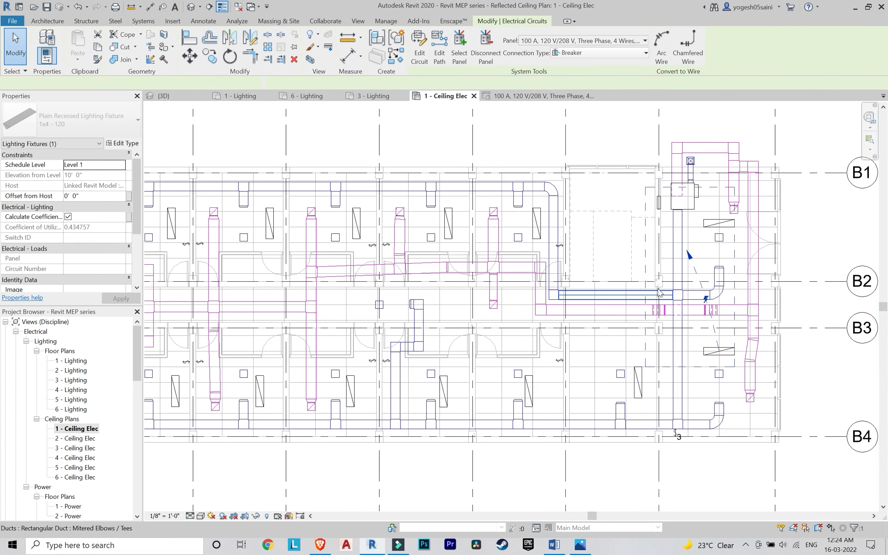
key("Escape")
left_click(568, 48)
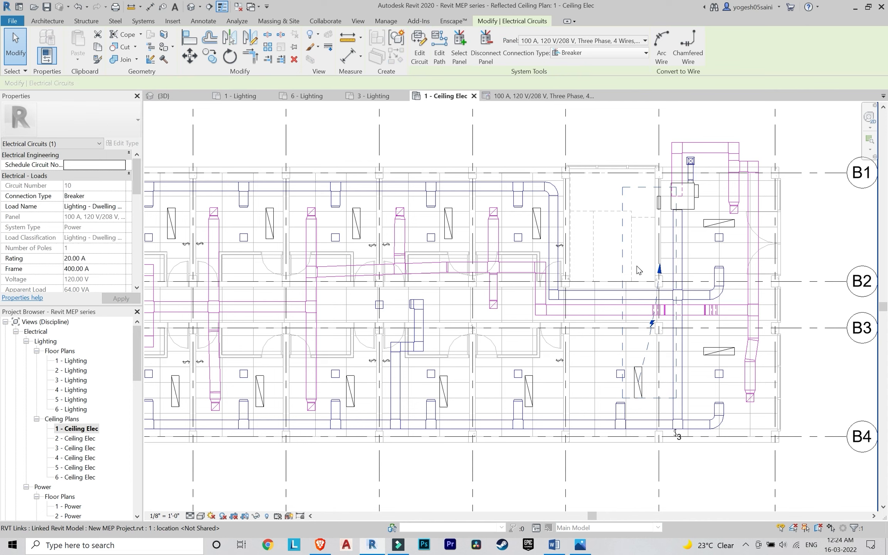
key("Escape")
Step: Create a power circuit for the A7–A8 fixture between B3 and B4, and select the A6–A7 fixture in the same row
left_click(512, 384)
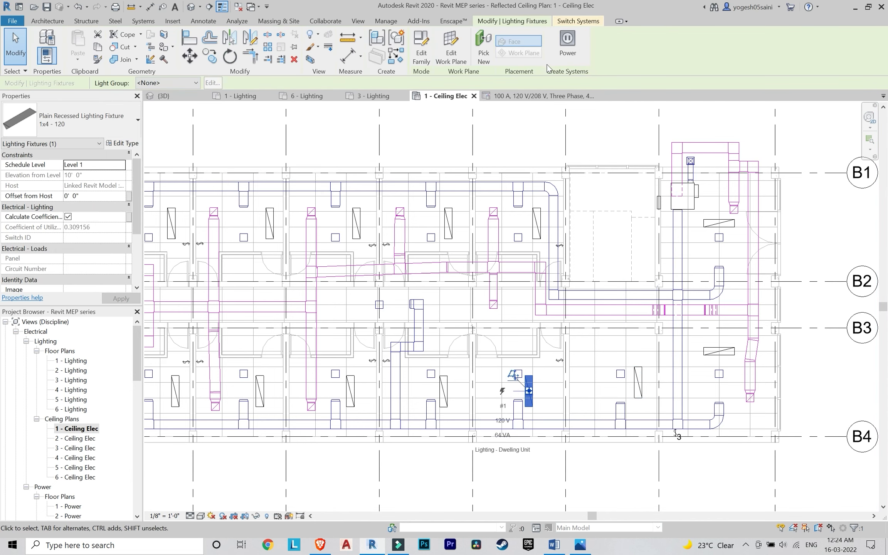
middle_click_drag(485, 290, 557, 272)
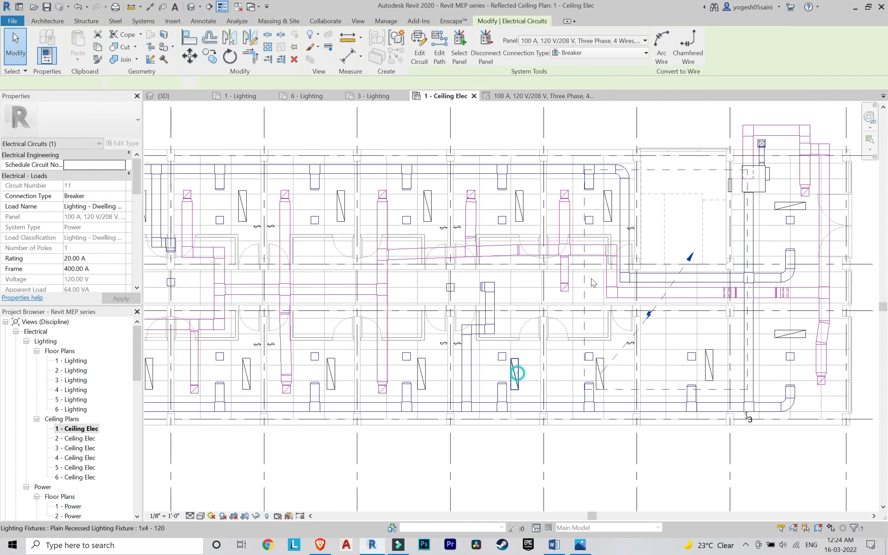
left_click(515, 374)
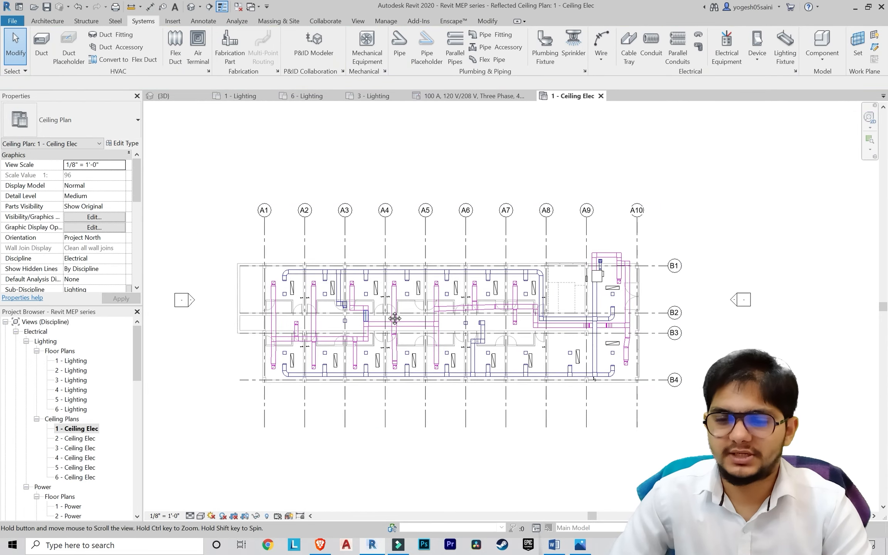
Step: Examine the fixture layout across the first-level ceiling plan and the panelboard beside A9
scroll(266, 320, "up", 2)
middle_click_drag(319, 308, 223, 294)
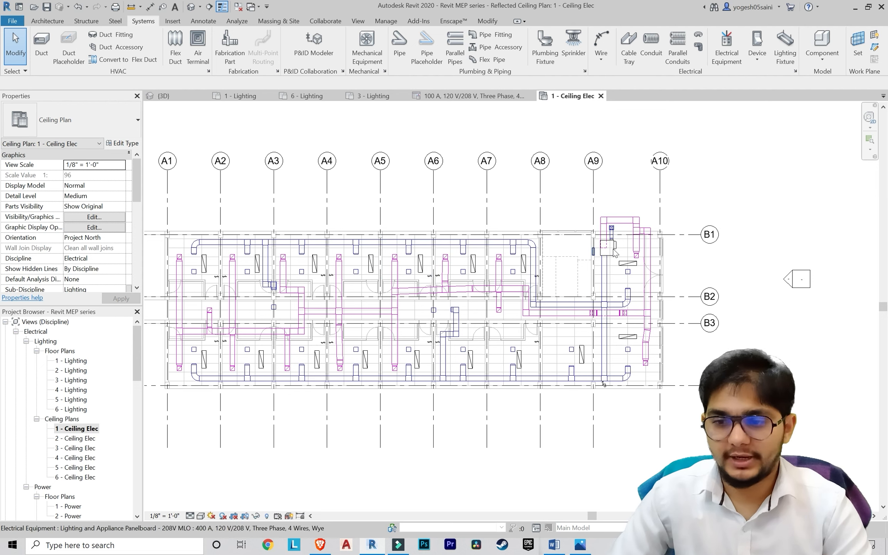
scroll(594, 254, "up", 2)
scroll(325, 277, "down", 2)
scroll(484, 304, "up", 2)
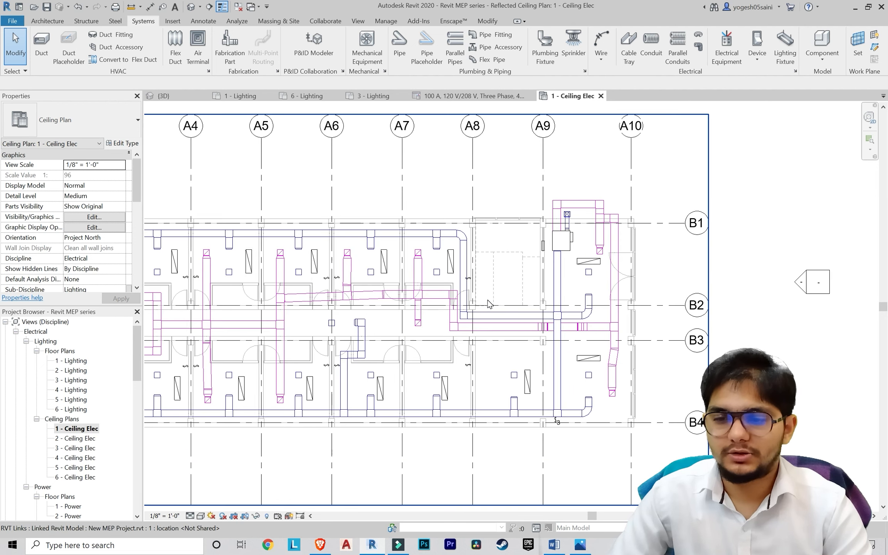
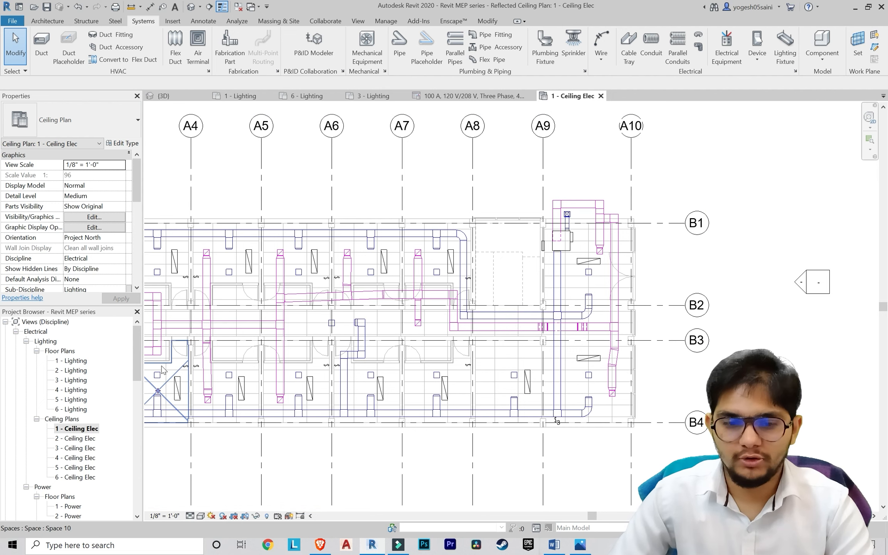
scroll(540, 387, "down", 2)
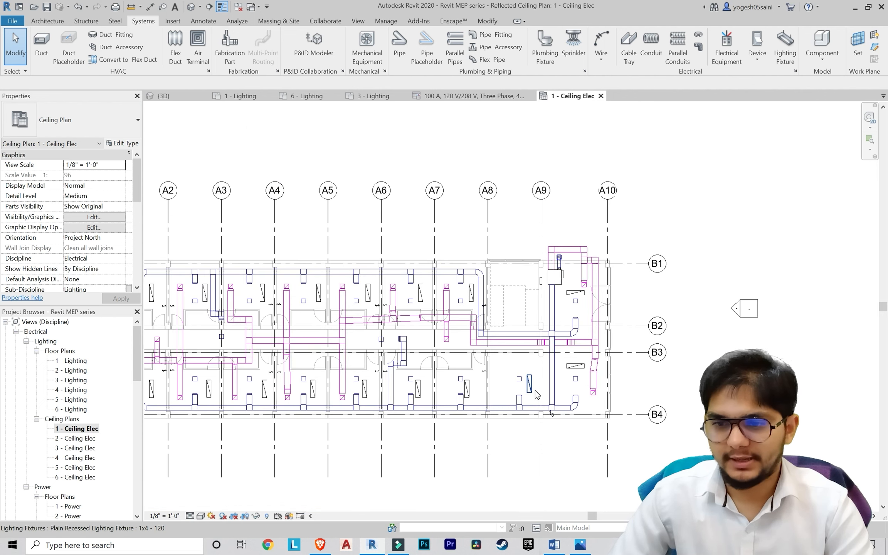
middle_click_drag(540, 388, 489, 392)
scroll(47, 452, "down", 2)
Step: Open the East - Elec building elevation
scroll(47, 456, "down", 3)
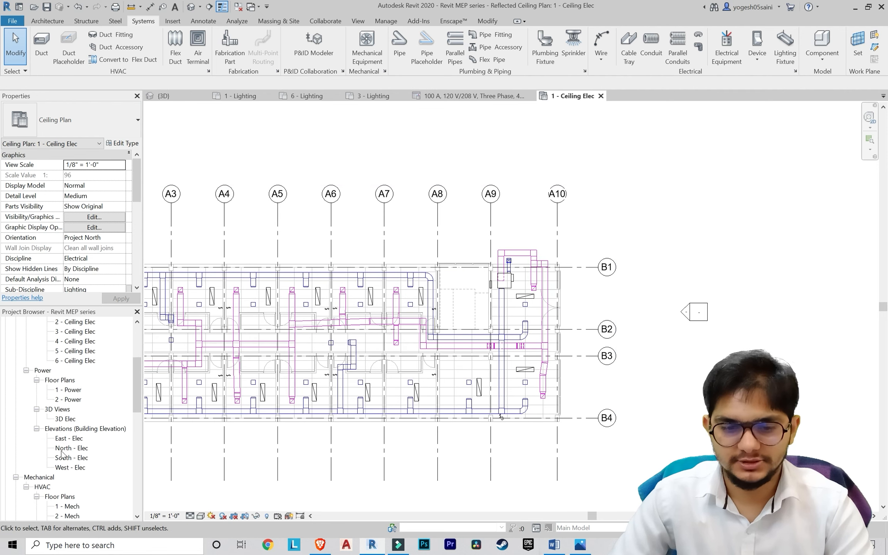
double_click(69, 419)
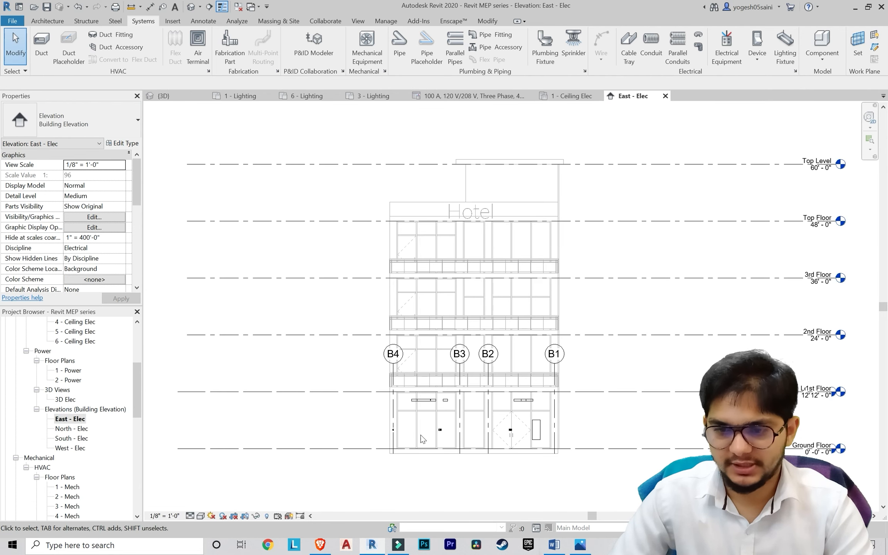
Step: Open the North - Elec building elevation at the panelboard on grid A9
scroll(443, 428, "up", 3)
scroll(449, 411, "up", 2)
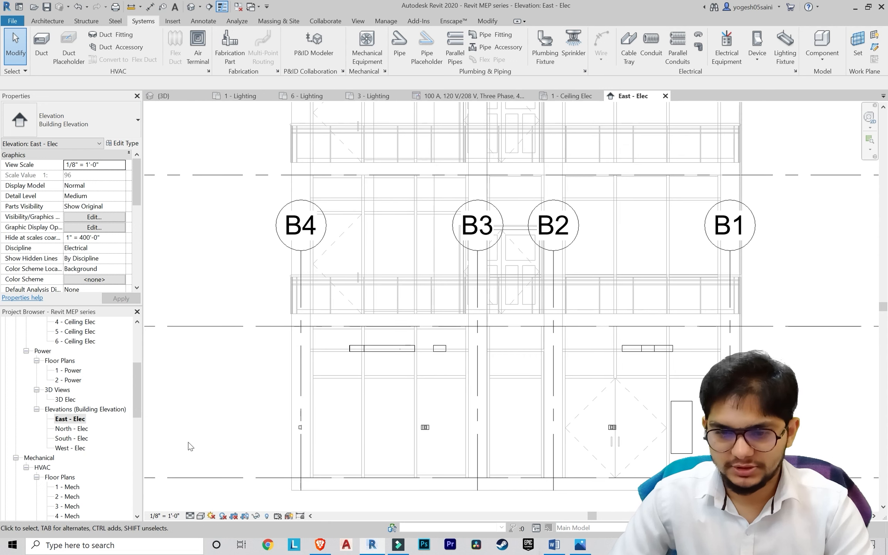
double_click(79, 430)
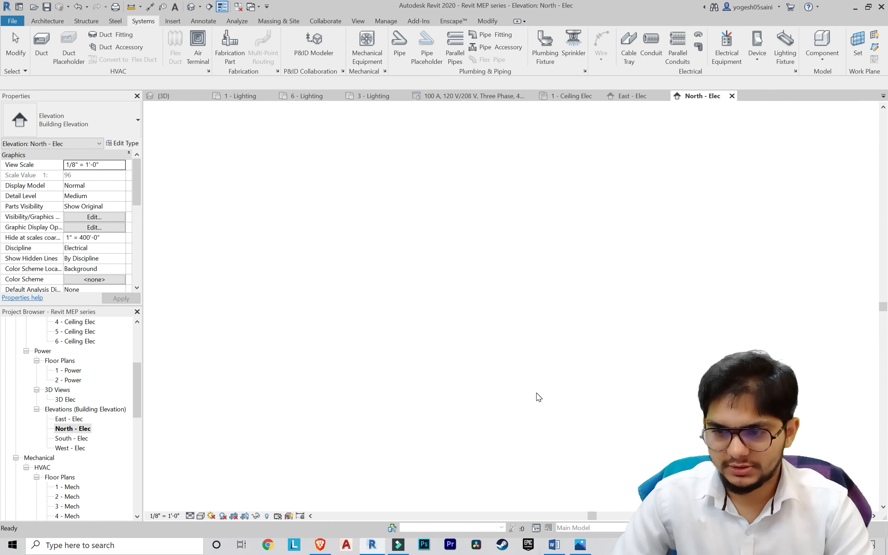
scroll(316, 401, "up", 6)
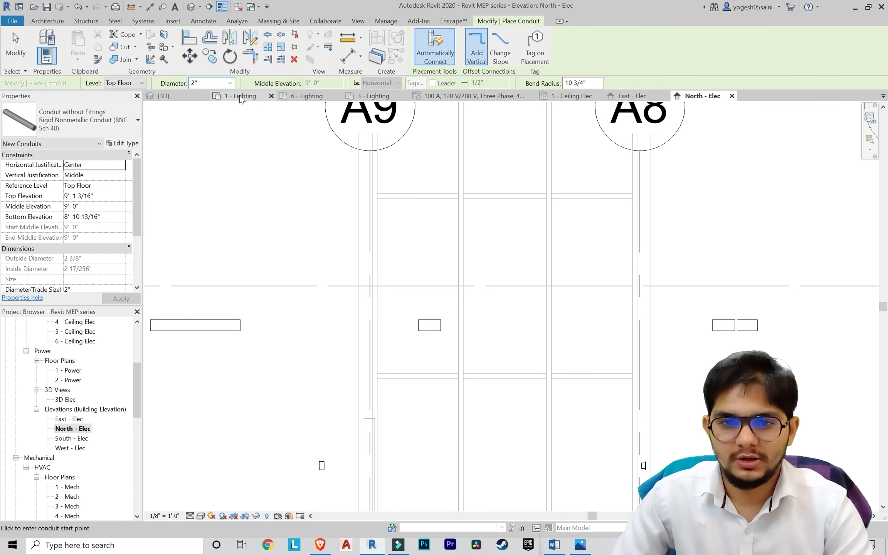
Step: Draw a vertical 2-inch rigid nonmetallic conduit from the top of the panelboard at grid A9 up to just below the floor level line above
left_click(196, 137)
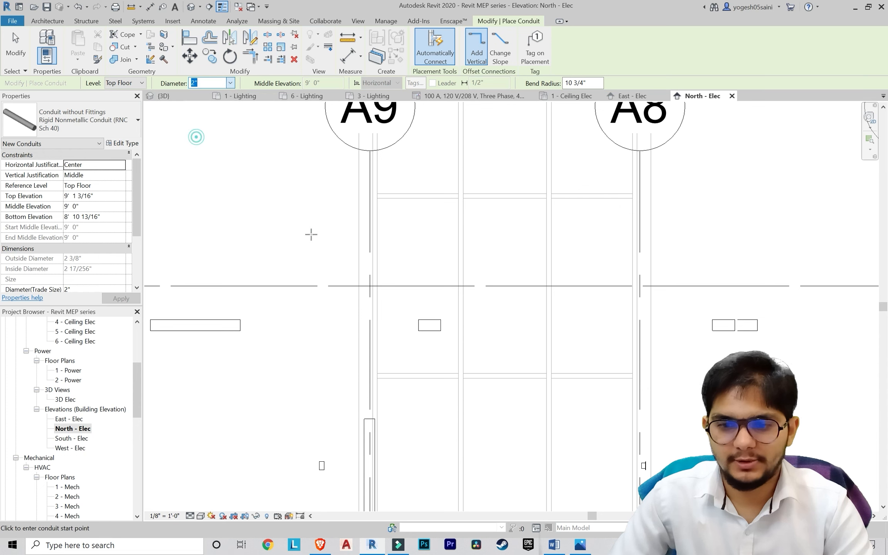
scroll(383, 371, "down", 1)
scroll(372, 410, "up", 3)
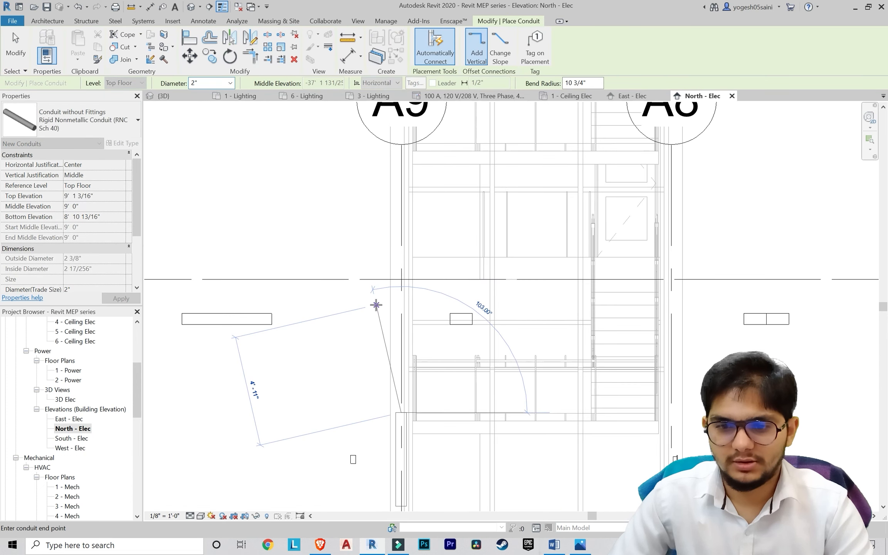
scroll(381, 304, "up", 4)
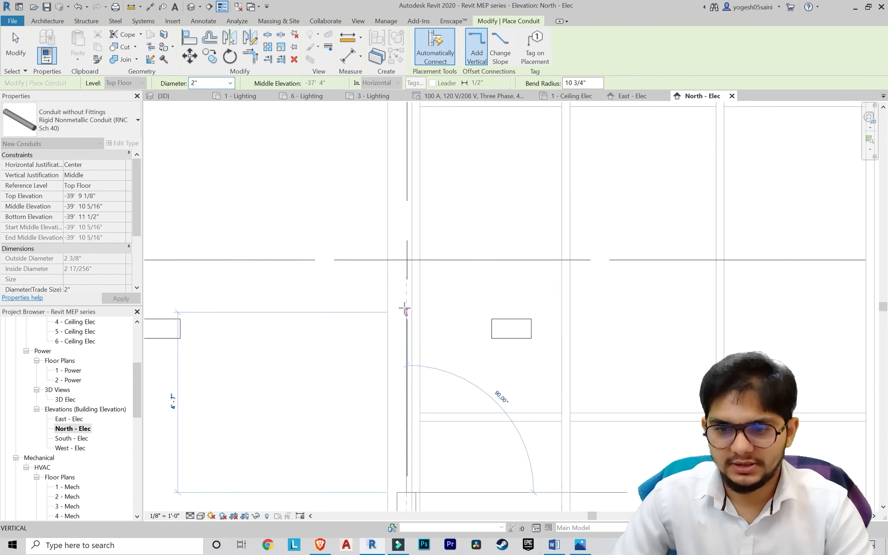
key("Escape")
key("Escape")
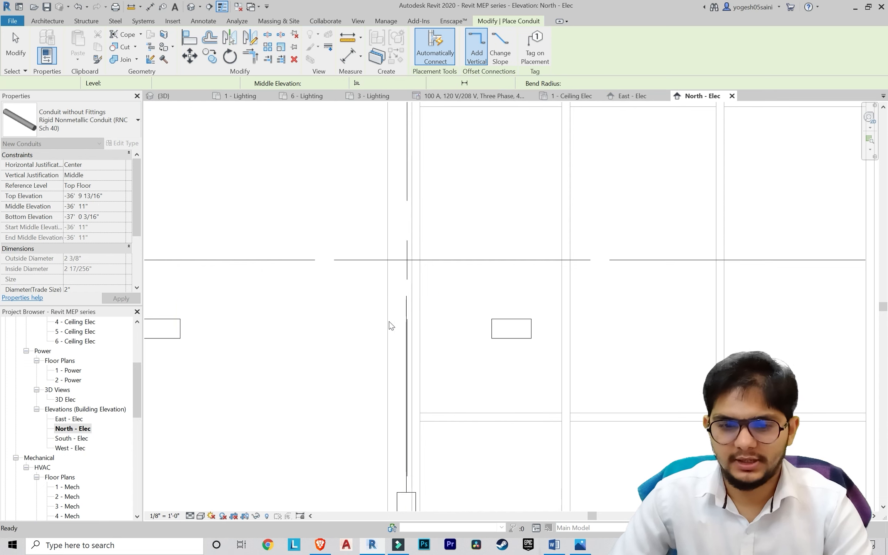
Step: Open the 1 - Ceiling Elec ceiling plan
scroll(81, 365, "up", 3)
double_click(81, 360)
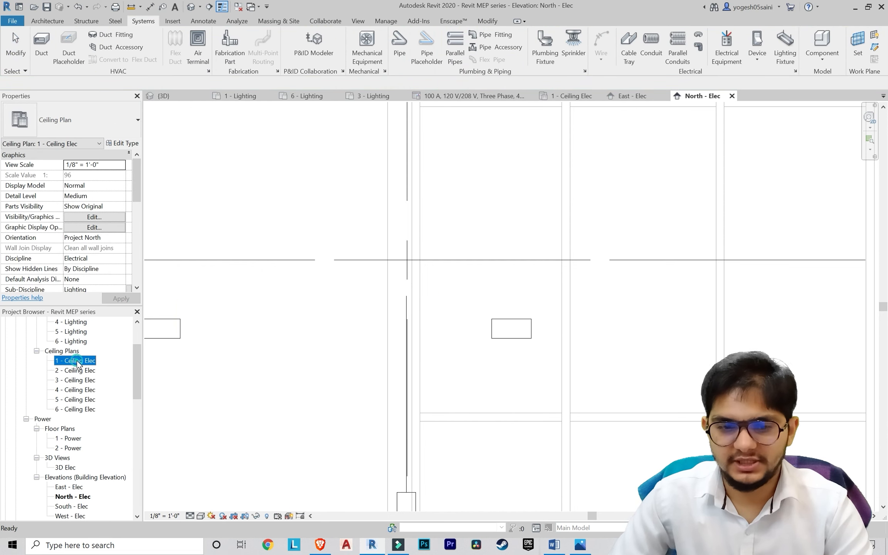
Step: Turn on the visibility of the Conduit Fittings and Conduits model categories in the 1 - Ceiling Elec view
scroll(505, 286, "up", 6)
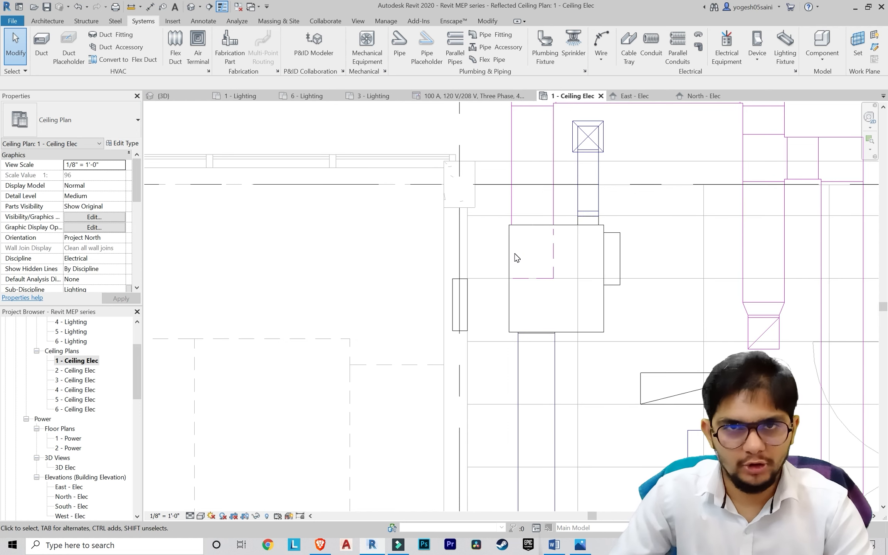
scroll(410, 249, "down", 2)
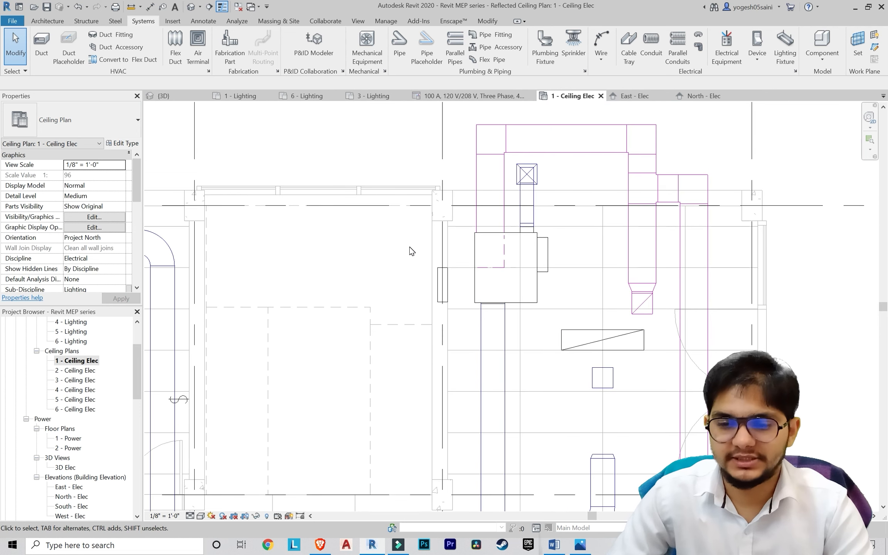
left_click(357, 21)
left_click(83, 49)
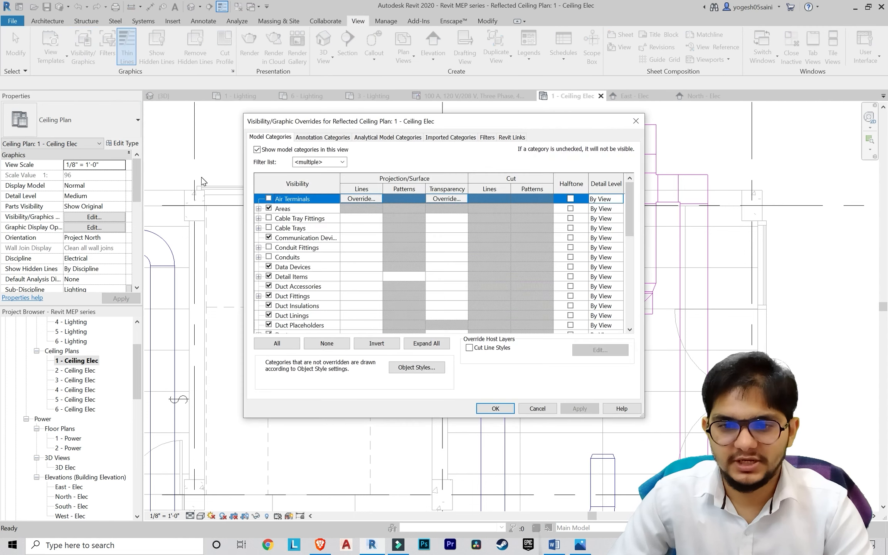
left_click(342, 163)
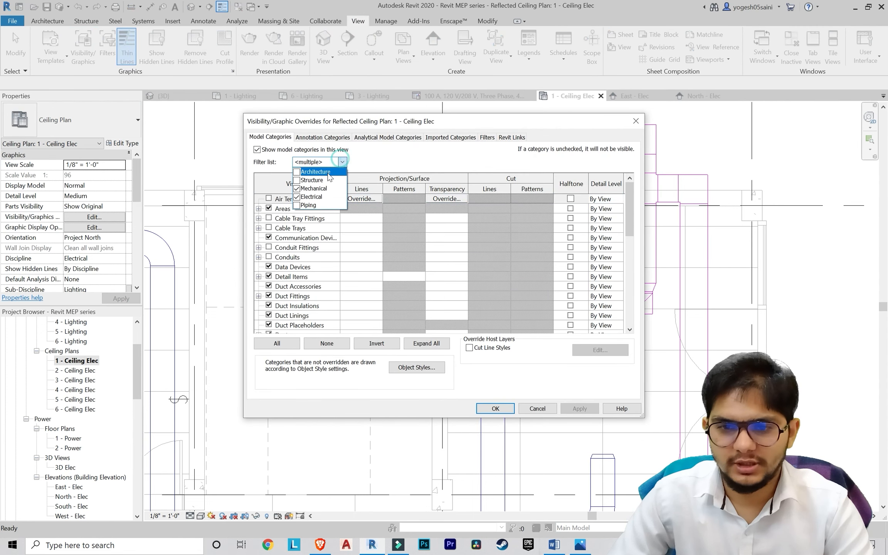
left_click(305, 274)
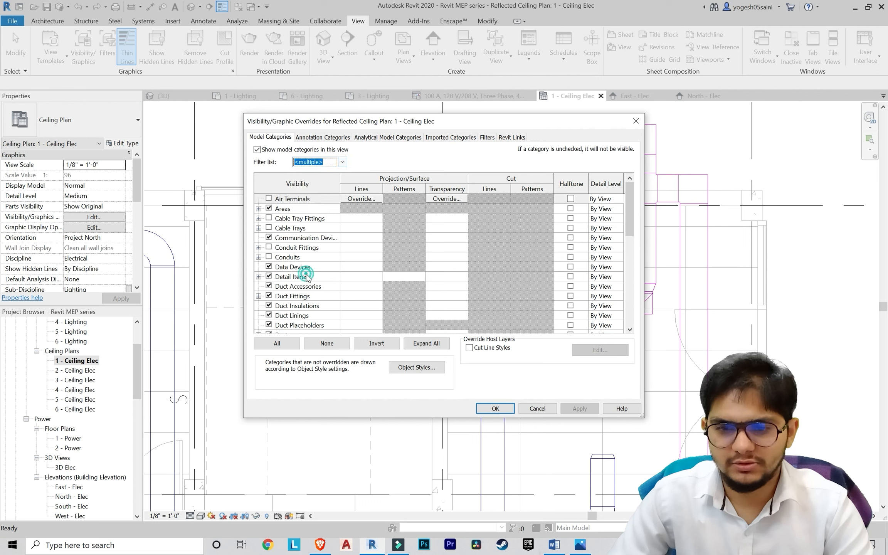
left_click(269, 248)
left_click(269, 257)
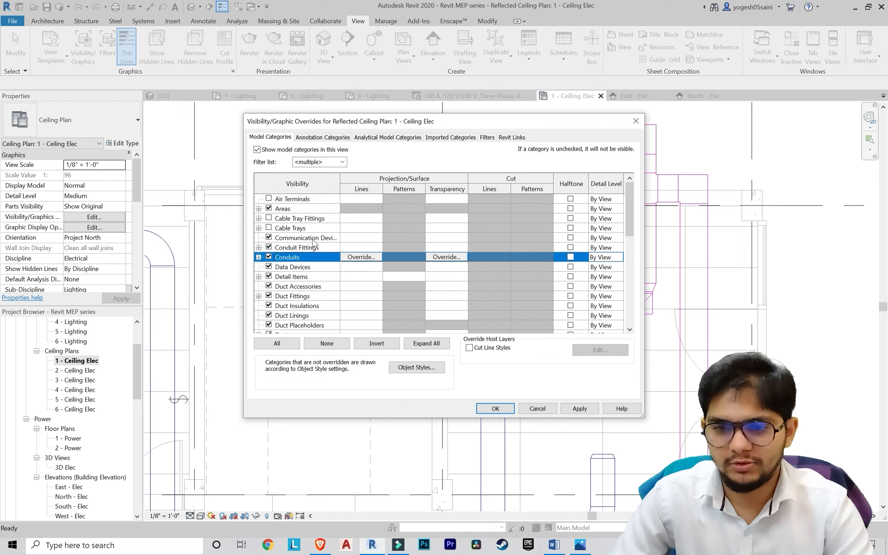
left_click(580, 409)
left_click(495, 408)
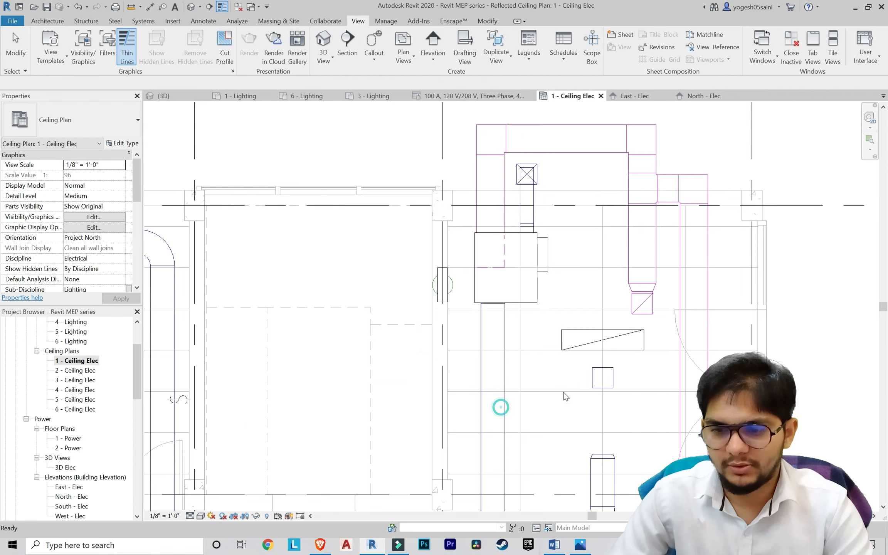
Step: Check where the panel's vertical conduit sits in the ceiling plan relative to the surrounding ducts and rooms
scroll(439, 307, "up", 2)
left_click(439, 303)
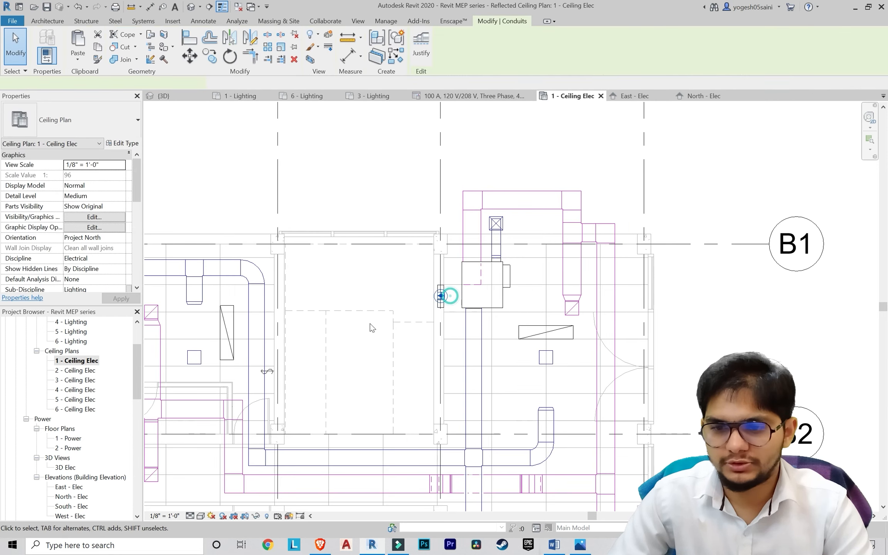
scroll(372, 324, "down", 3)
middle_click_drag(372, 323, 436, 271)
left_click(387, 301)
scroll(451, 320, "up", 3)
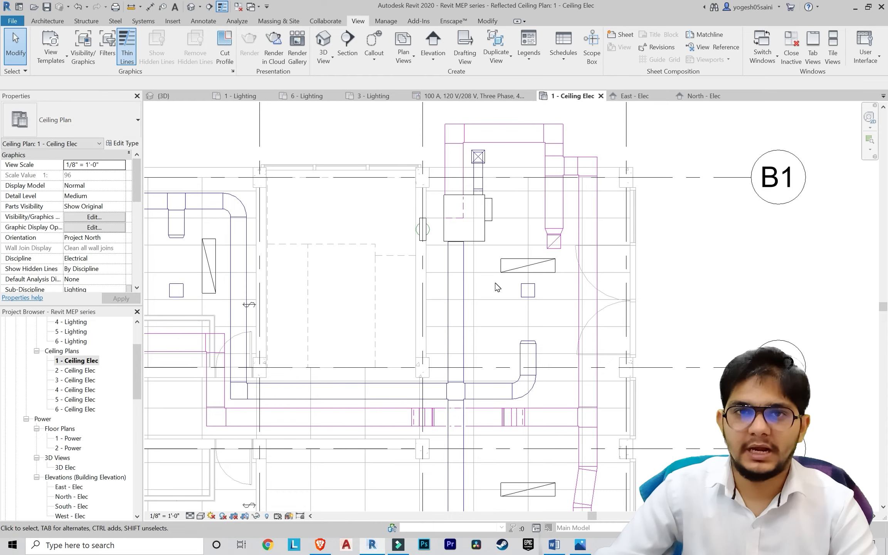
Step: Open the default 3D view and switch its visual style from wireframe to one with solid surfaces
left_click(328, 34)
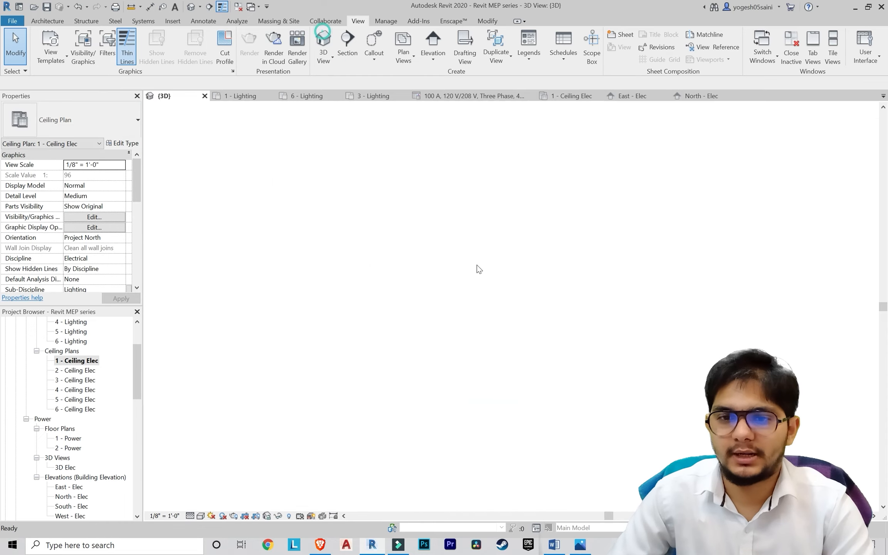
middle_click_drag(476, 267, 275, 481, "shift")
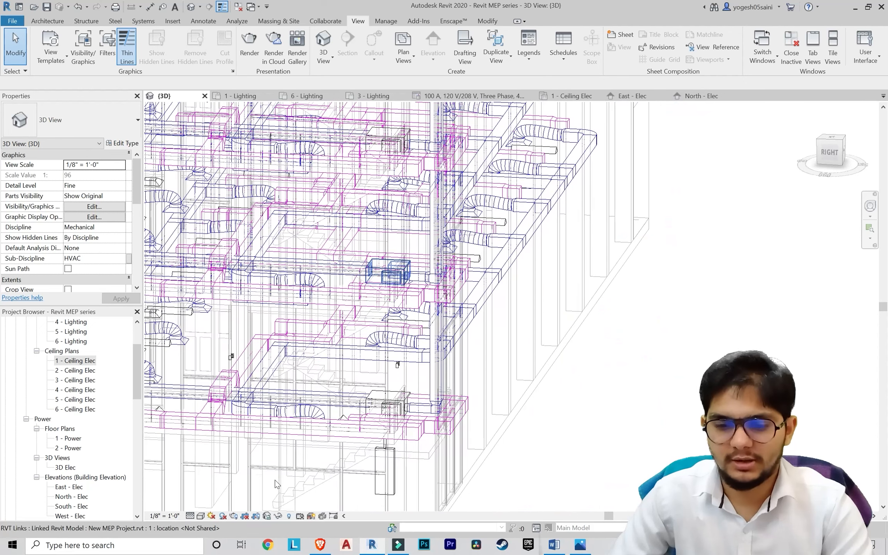
left_click(201, 517)
left_click(220, 499)
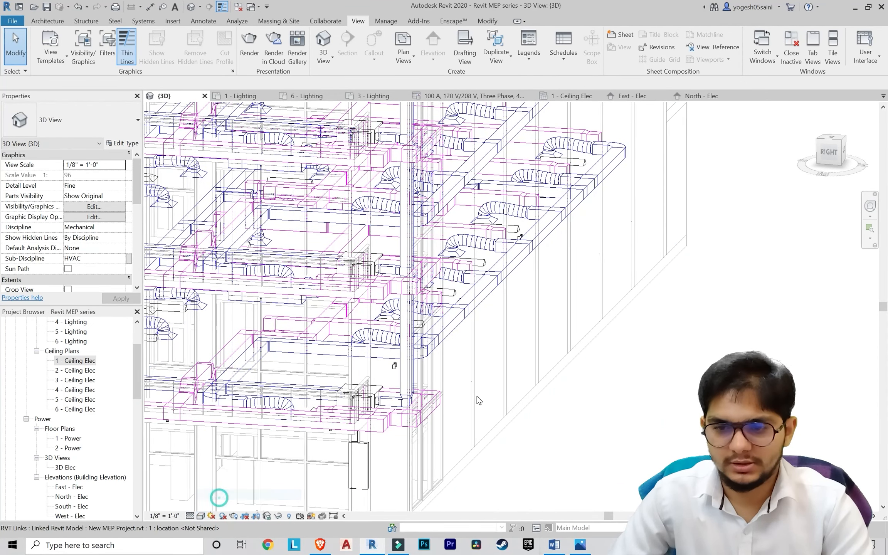
scroll(490, 393, "down", 1)
middle_click_drag(490, 393, 627, 379)
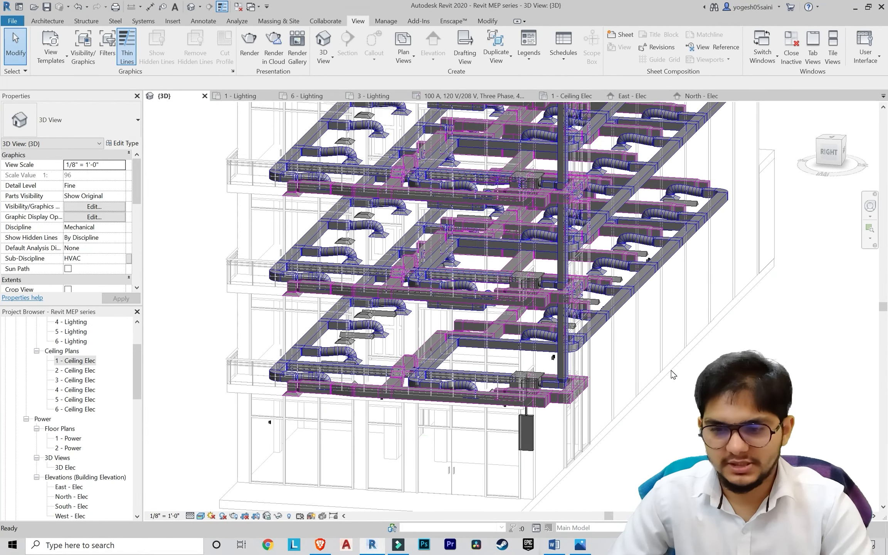
Step: Inspect the electrical panel and its conduit riser beneath the ducts from the back of the building in 3D
scroll(539, 366, "up", 4)
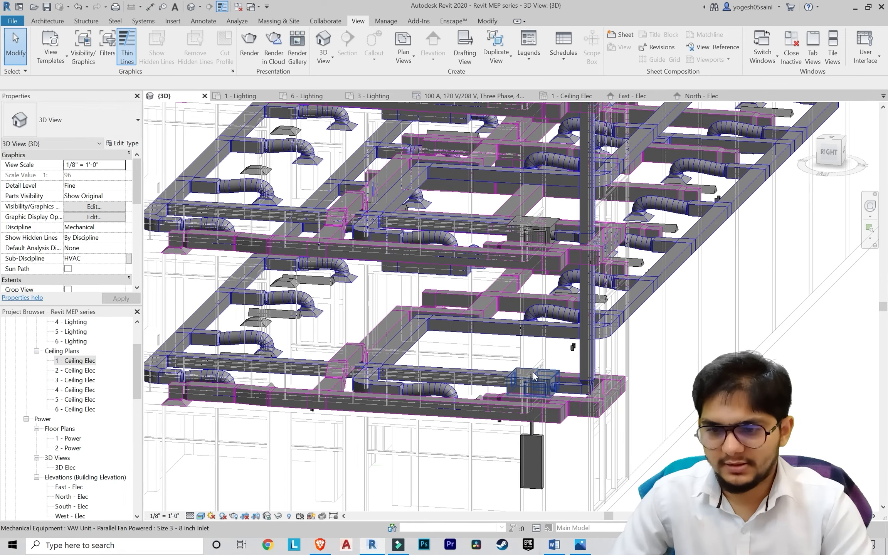
middle_click_drag(571, 328, 699, 368, "shift")
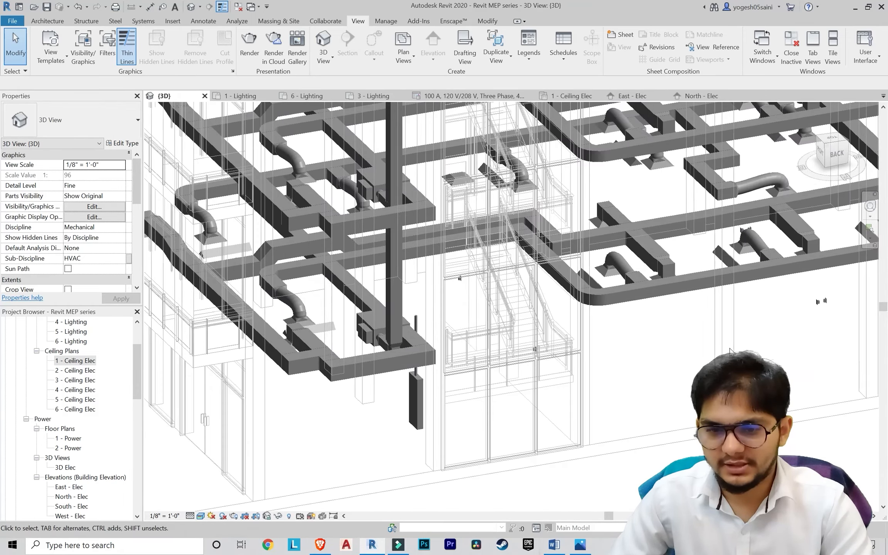
scroll(438, 348, "up", 3)
middle_click_drag(439, 348, 453, 268, "shift")
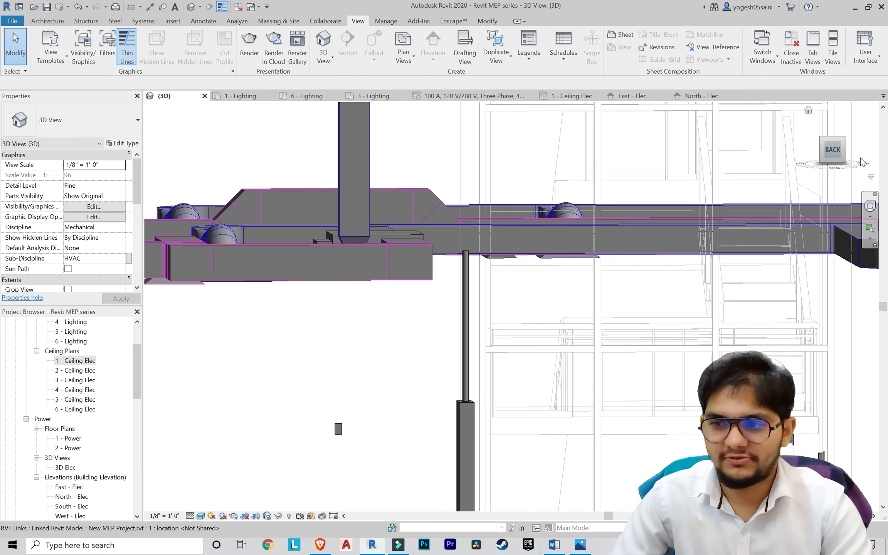
scroll(75, 464, "down", 1)
Step: Open the East - Elec elevation and locate the upper end of the vertical conduit
double_click(70, 448)
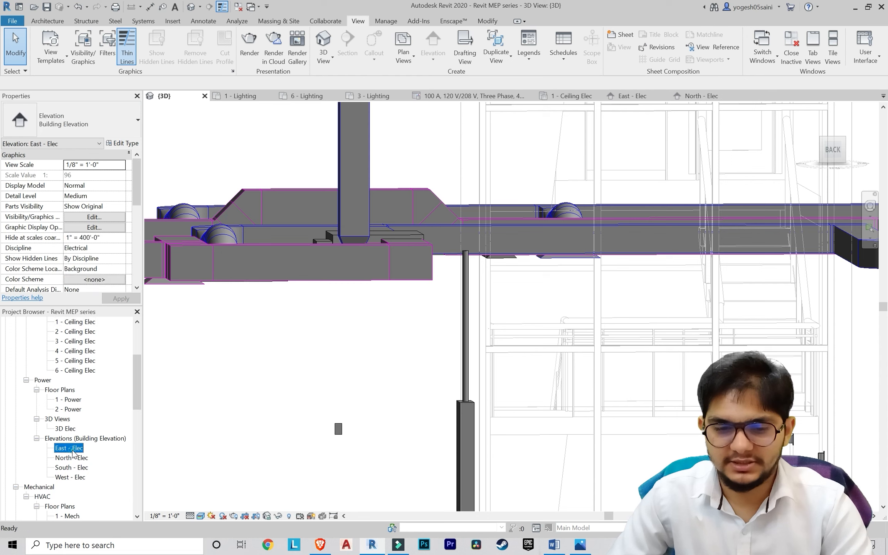
scroll(688, 339, "up", 4)
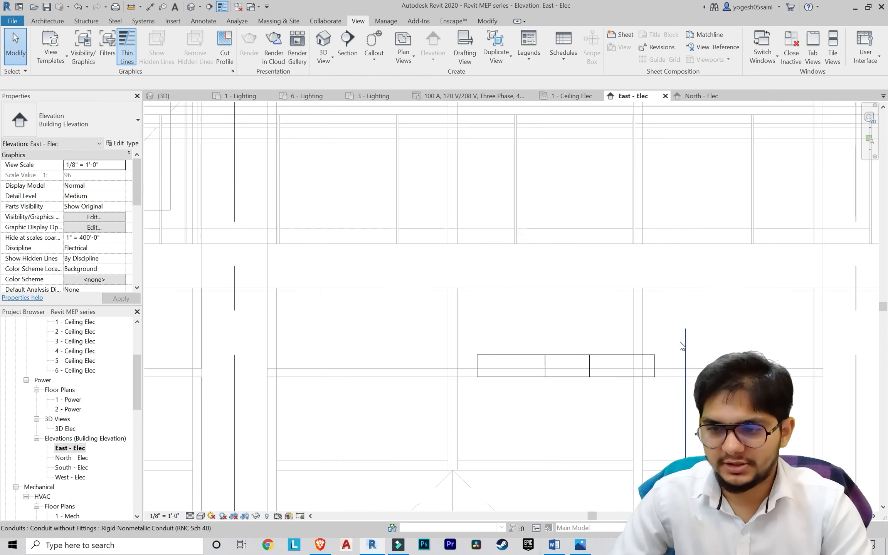
left_click(685, 337)
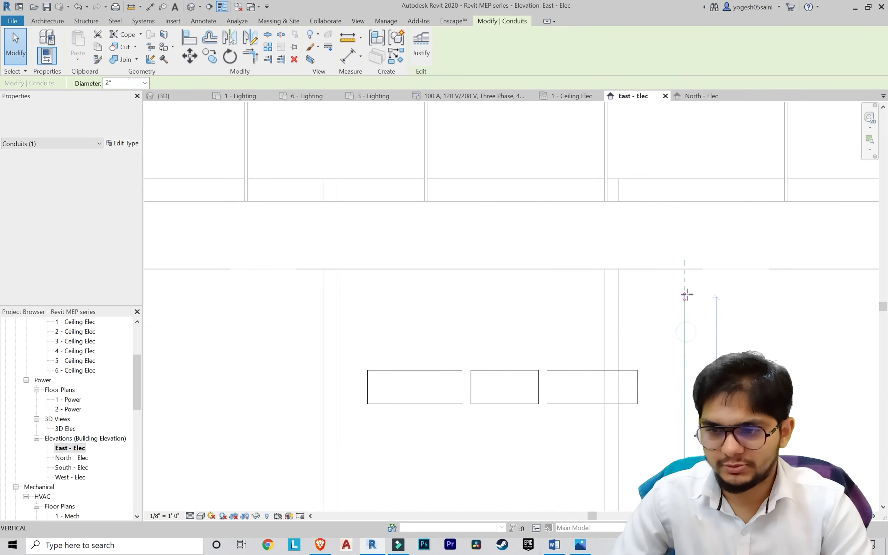
key("Escape")
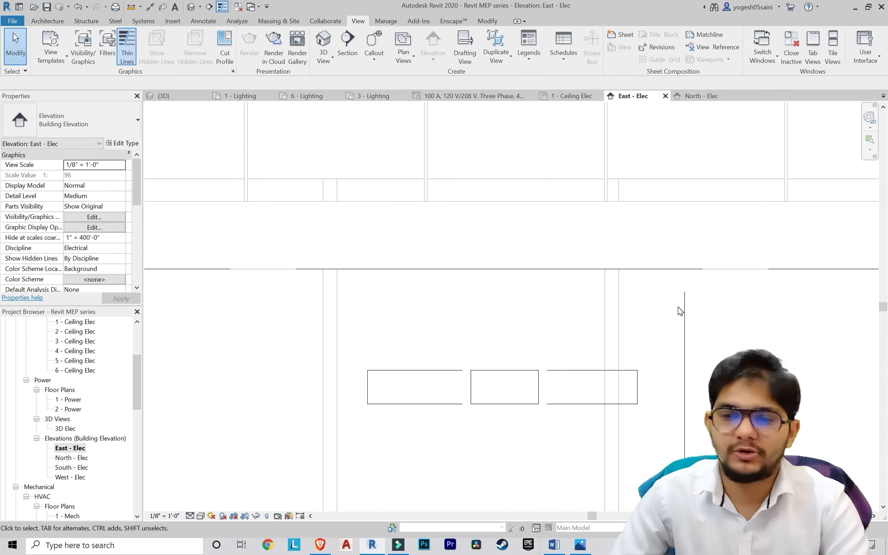
scroll(678, 307, "down", 1)
scroll(495, 326, "down", 2)
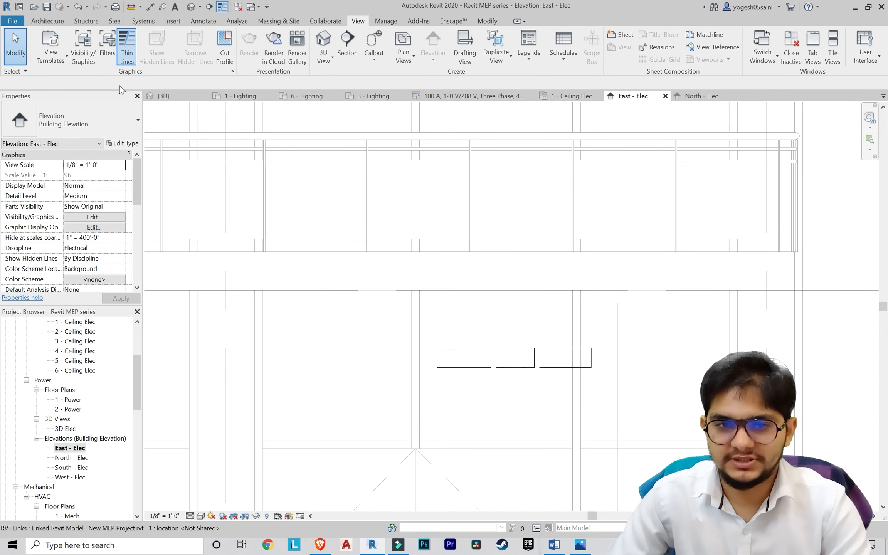
left_click(142, 22)
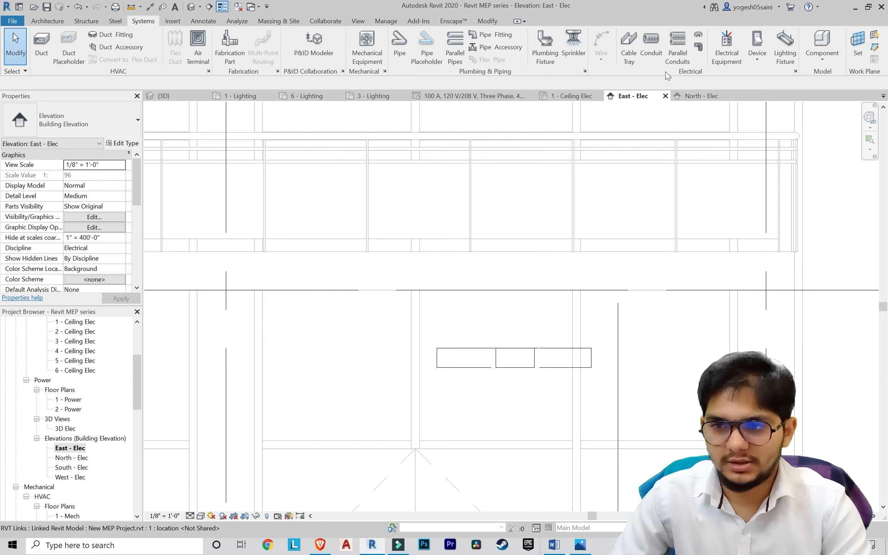
scroll(612, 300, "up", 2)
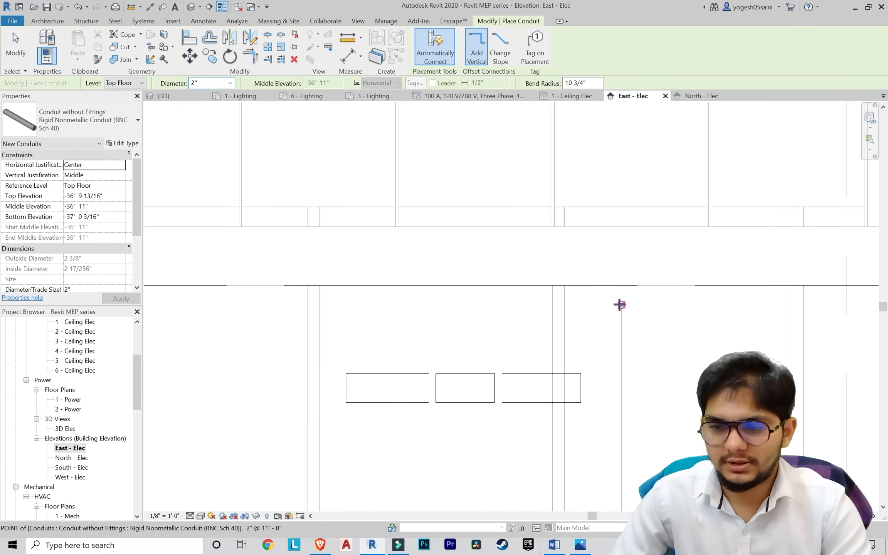
left_click(621, 305)
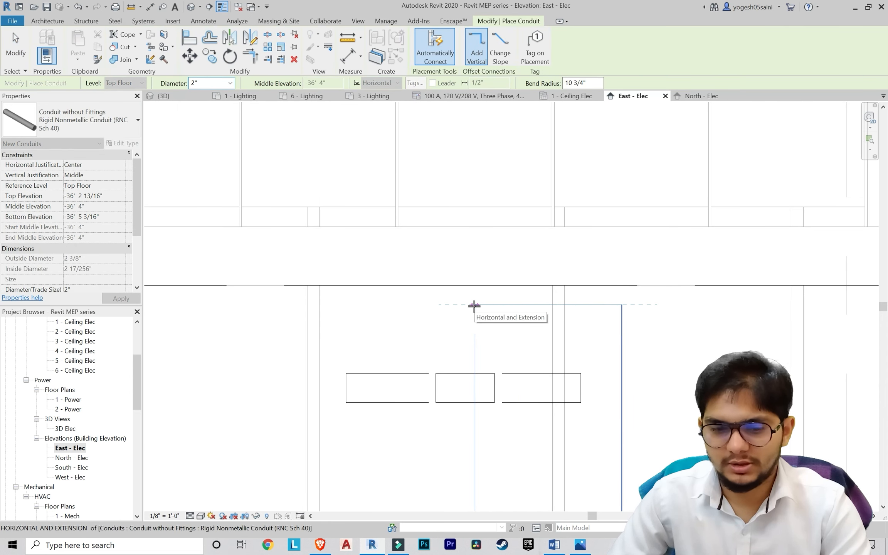
key("Escape")
key("Escape")
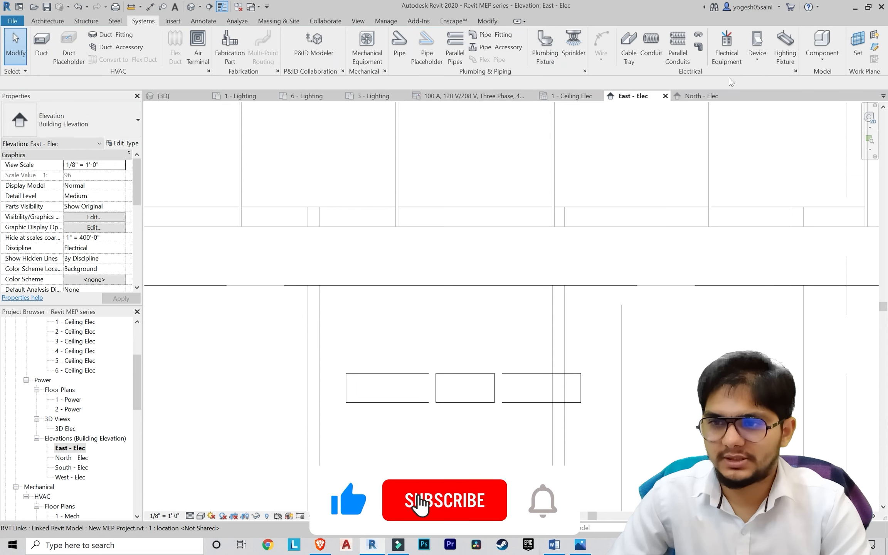
Step: Draw a horizontal 2" conduit from the top end of the vertical conduit, running about 1' 9" beyond the bend
left_click(651, 45)
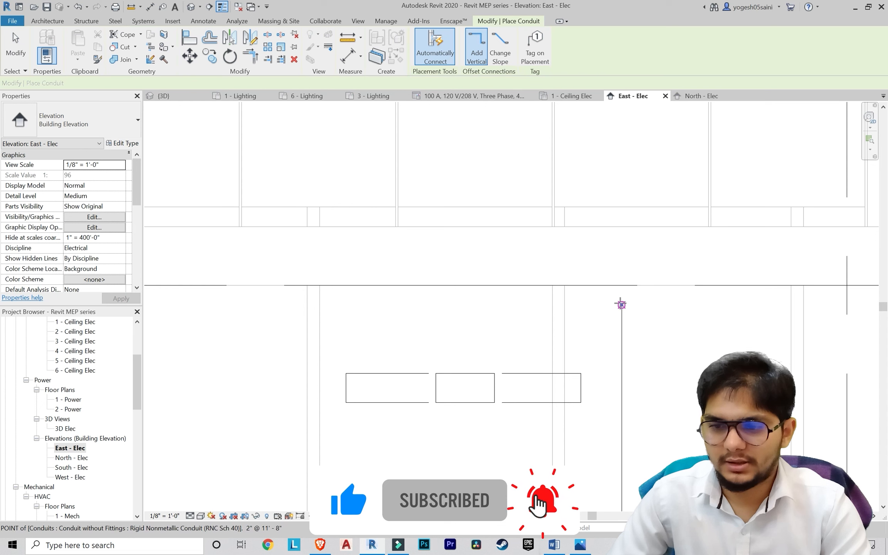
left_click(457, 304)
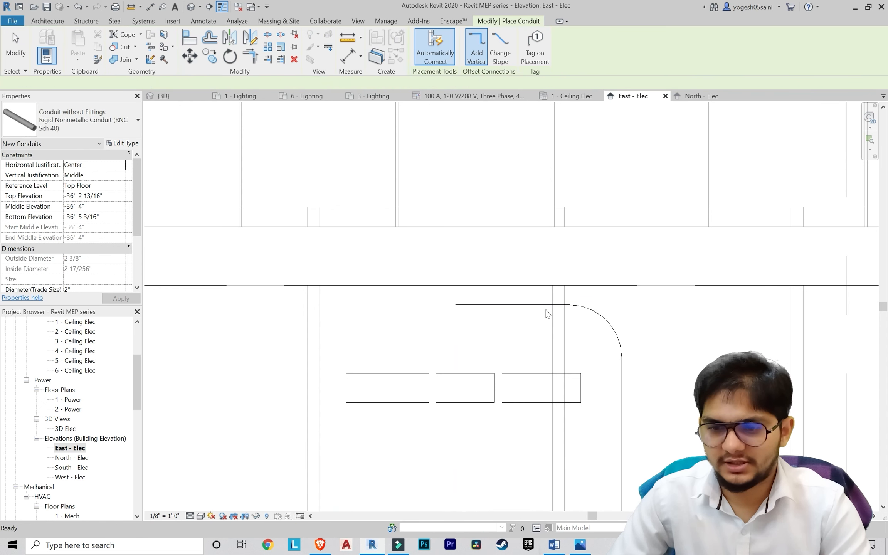
key("Escape")
key("Escape")
Step: Open the 1 - Ceiling Elec view and set its detail level to Fine
scroll(77, 367, "up", 3)
double_click(76, 351)
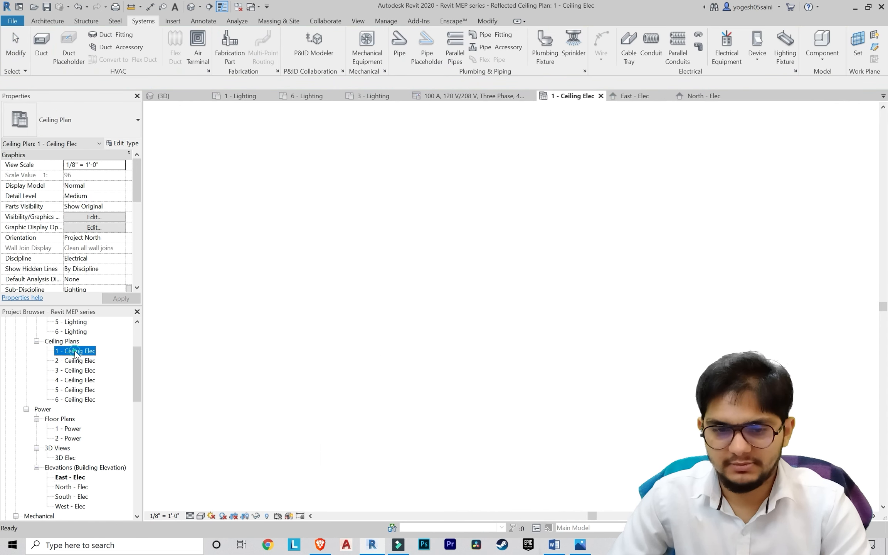
scroll(441, 246, "up", 2)
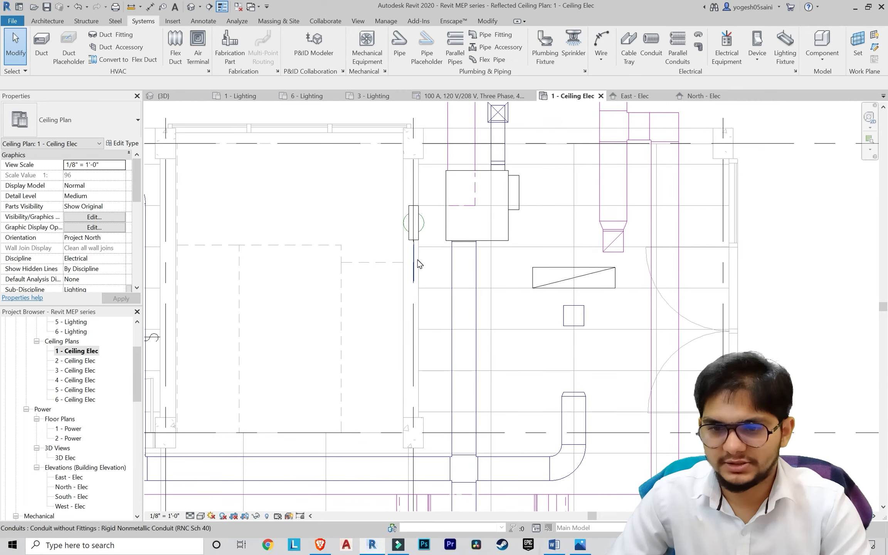
scroll(415, 257, "down", 2)
left_click(190, 516)
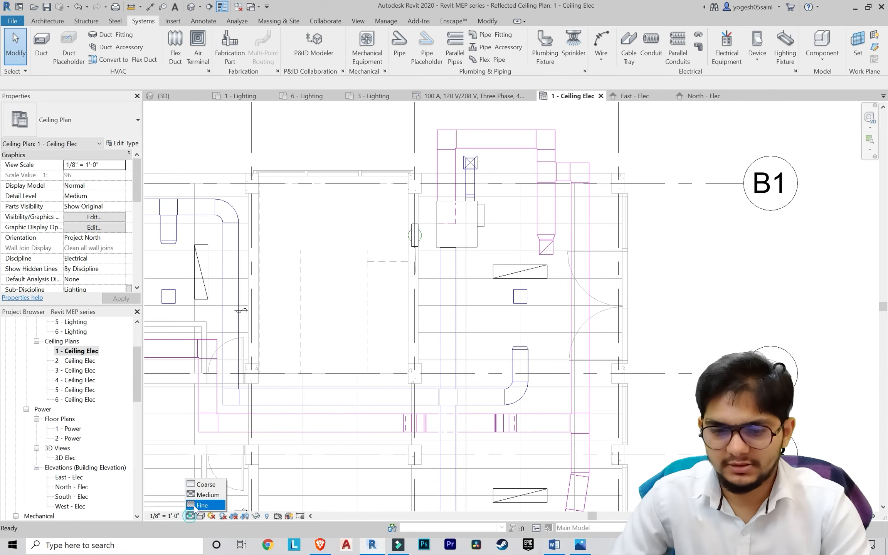
scroll(422, 260, "up", 4)
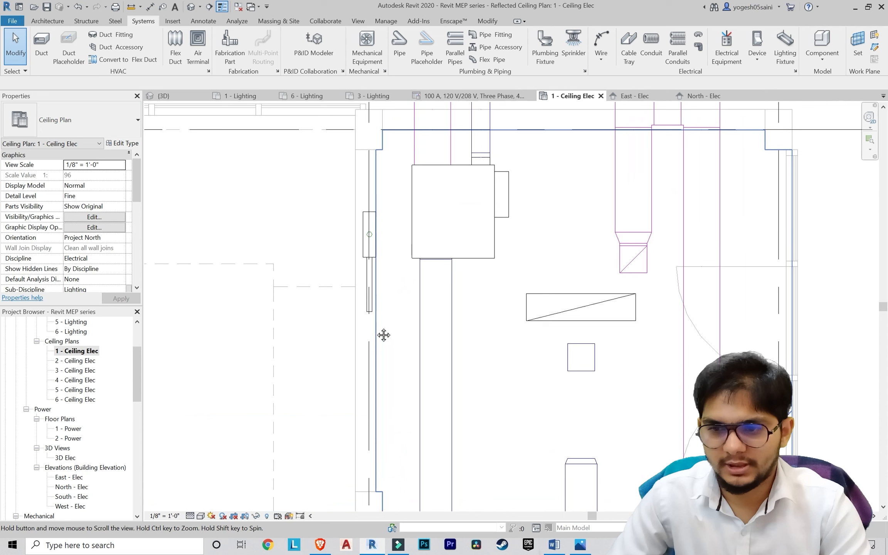
Step: Set the reference level of the short horizontal conduit beside the panel to Level 1
left_click(365, 293)
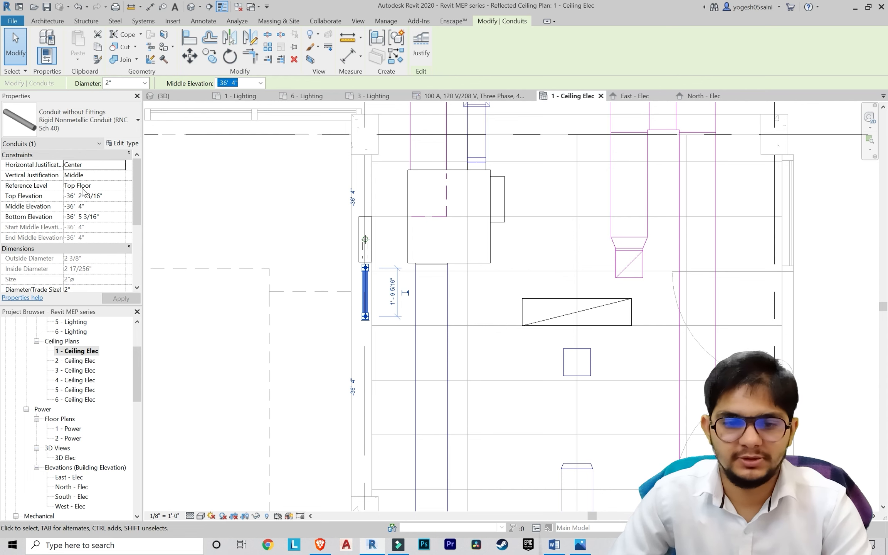
left_click(123, 186)
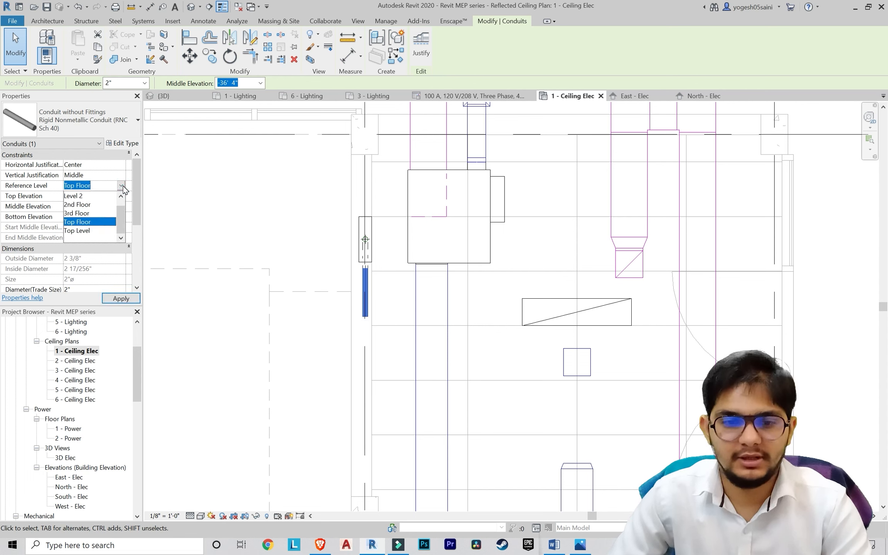
left_click(81, 195)
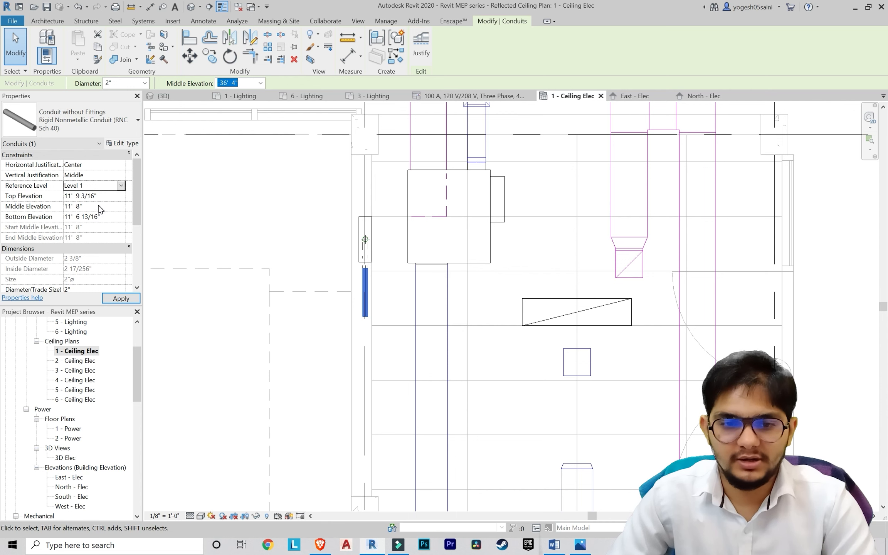
left_click(245, 247)
scroll(345, 286, "down", 1)
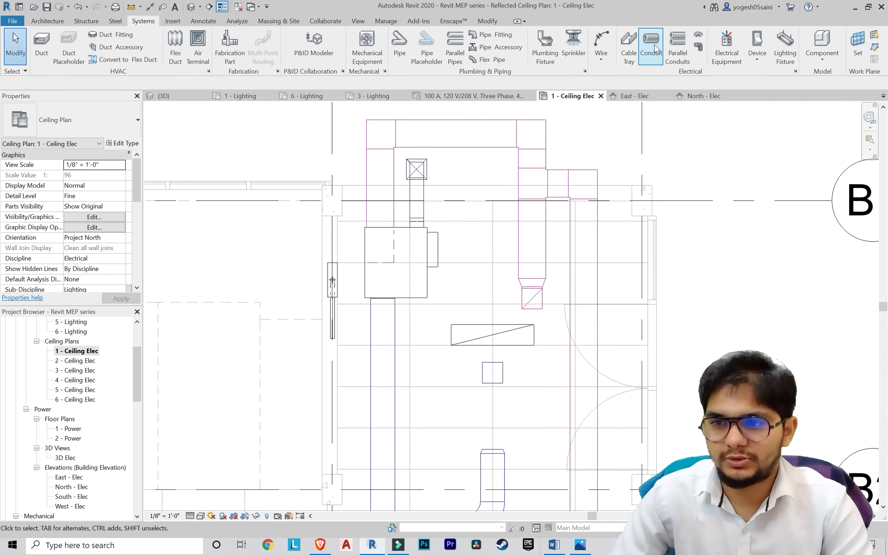
Step: Draw a 2" conduit at 11' 8" middle elevation from the short panel conduit's end to the nearest lighting fixture
key("c")
key("n")
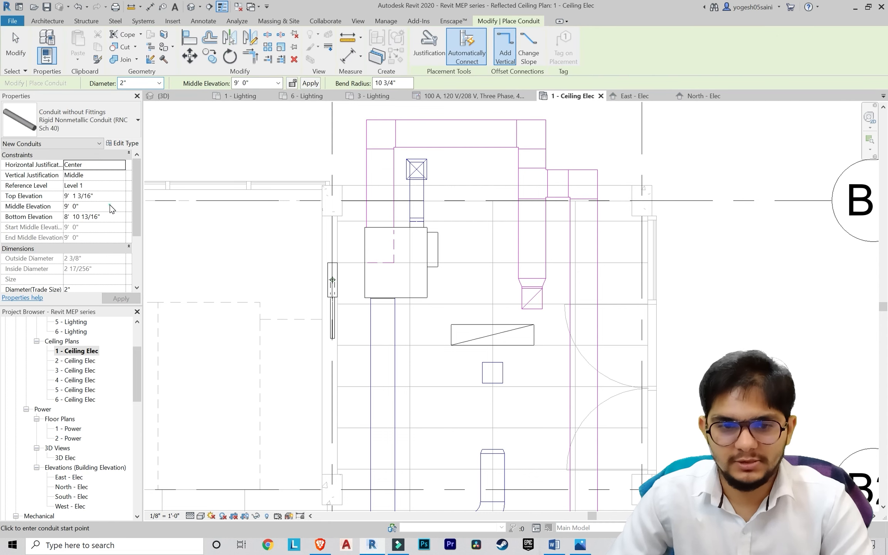
key("Return")
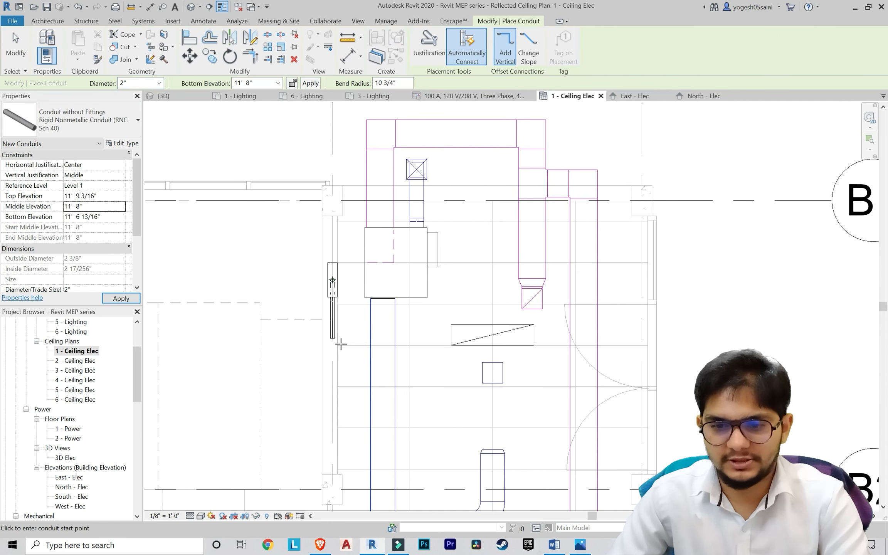
scroll(331, 339, "up", 2)
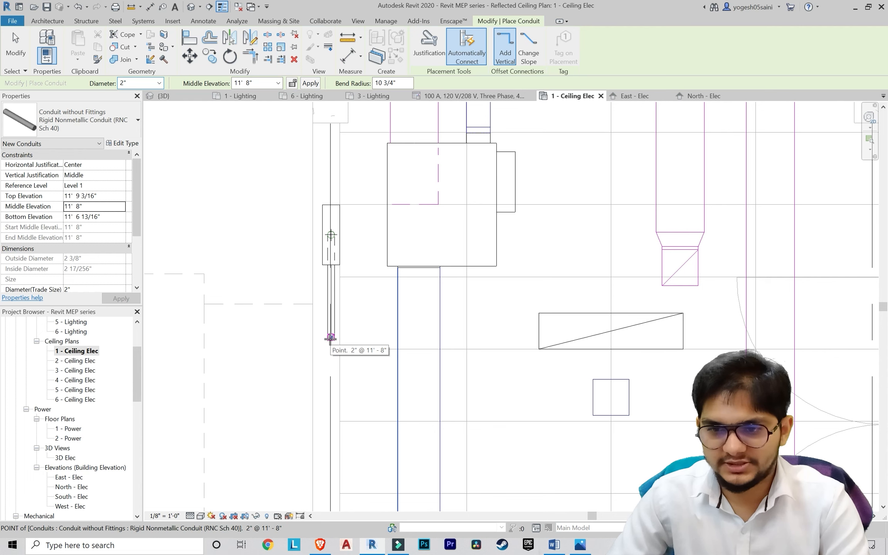
left_click(611, 338)
scroll(609, 295, "down", 2)
scroll(609, 295, "up", 2)
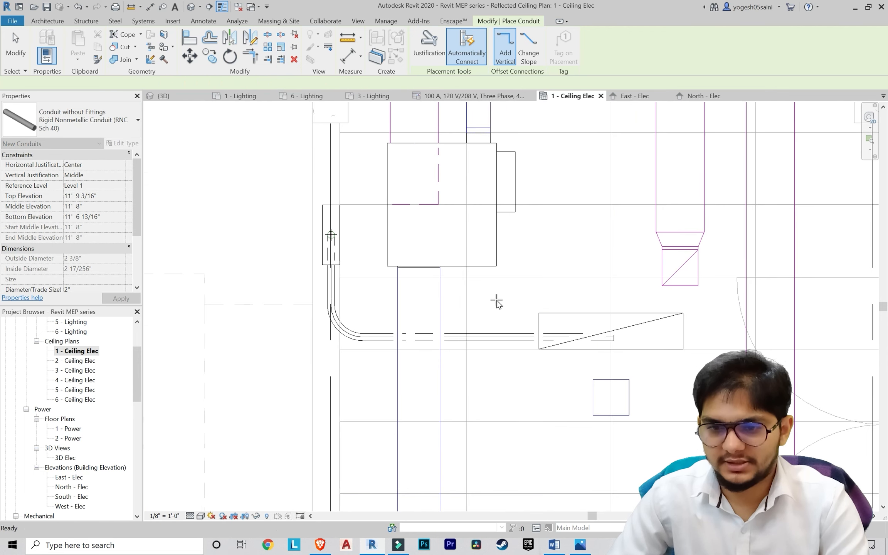
scroll(497, 300, "down", 5)
scroll(444, 325, "up", 3)
key("Escape")
Step: Delete the elbow between the two ceiling conduits and lengthen the short panel conduit past the fixture branch
left_click(413, 311)
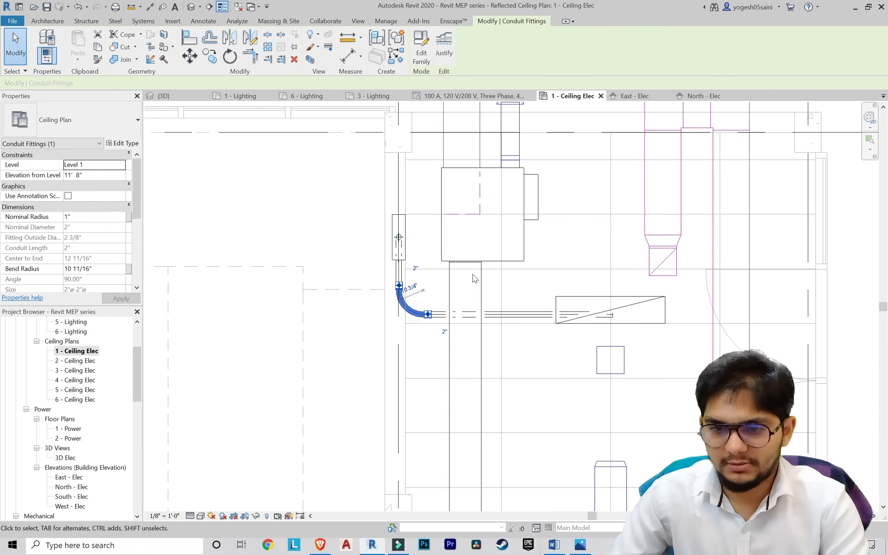
key("Delete")
left_click(404, 275)
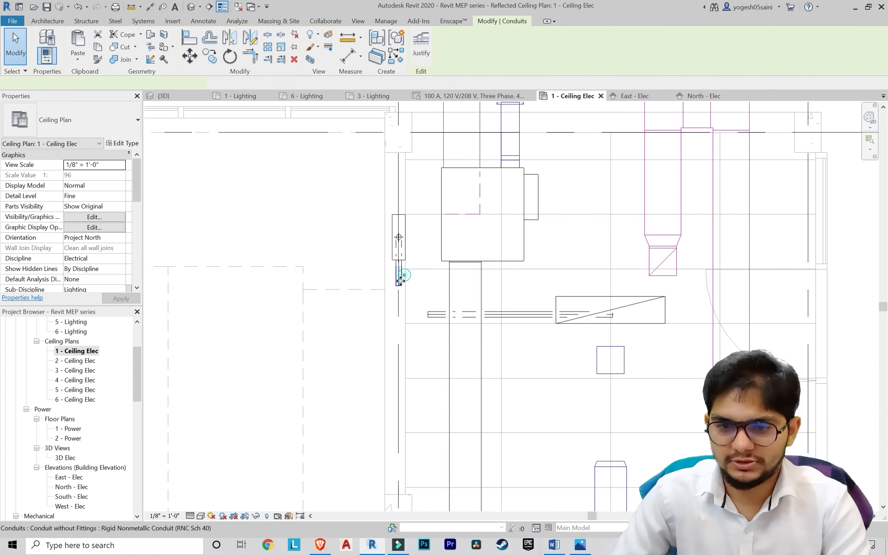
left_click_drag(398, 286, 399, 419)
key("Escape")
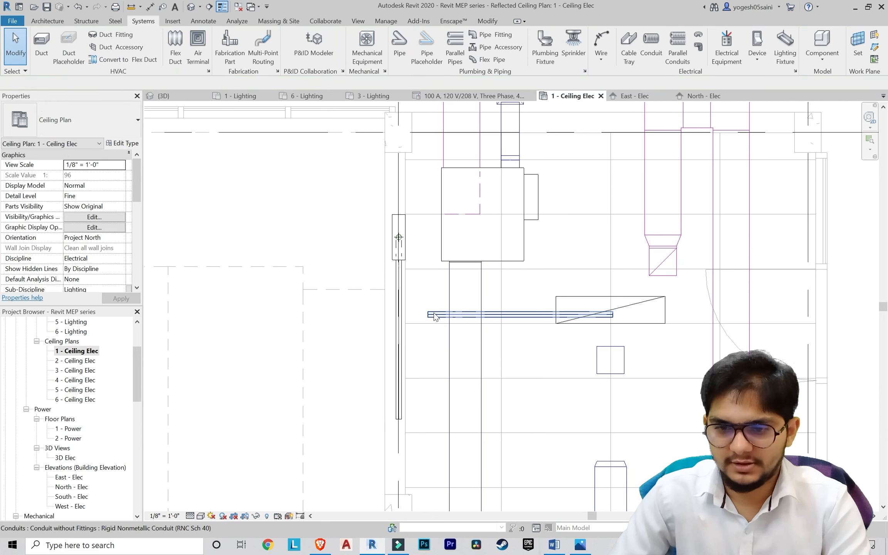
Step: Extend the fixture branch conduit back to the lengthened panel conduit to join them with a tee box
left_click(435, 315)
left_click_drag(410, 315, 398, 315)
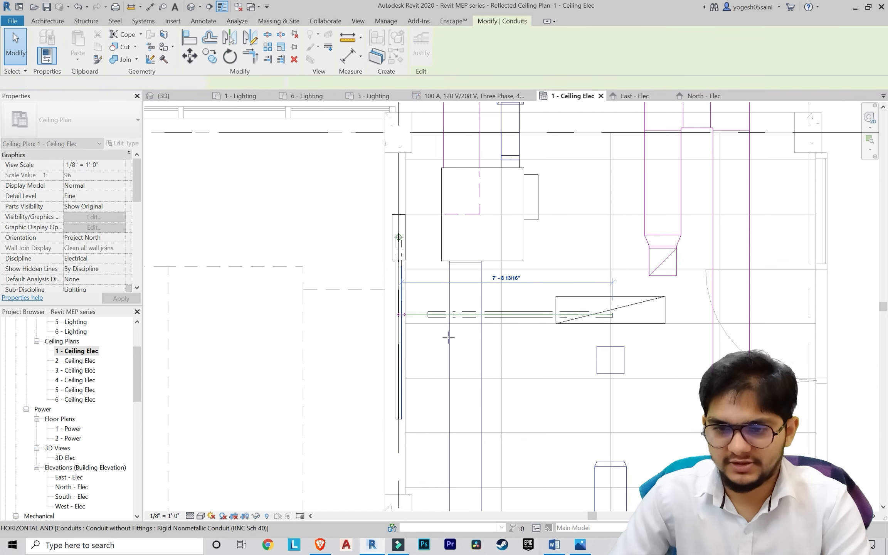
key("Escape")
scroll(449, 339, "down", 1)
scroll(449, 342, "down", 3)
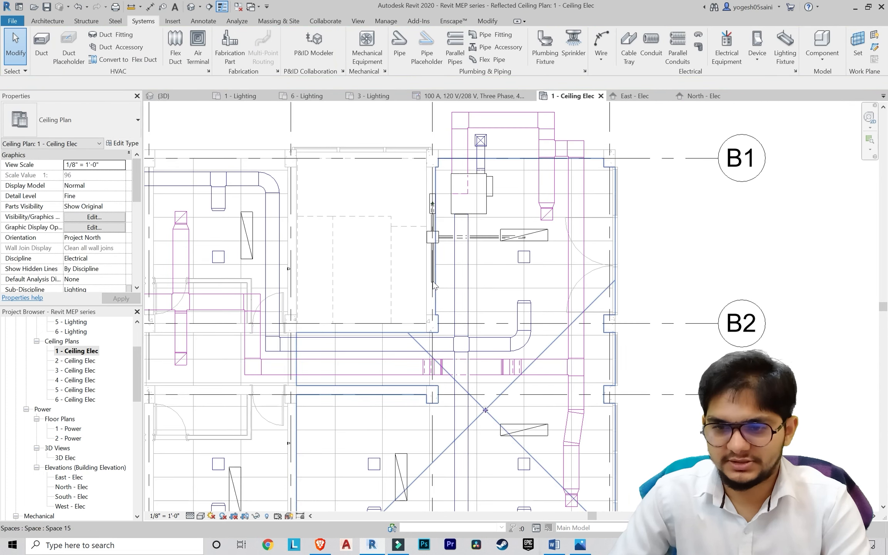
Step: Lengthen the main conduit beyond the tee box, stopping just short of the column at grid B2
left_click(429, 263)
scroll(468, 309, "up", 2)
left_click_drag(406, 259, 406, 264)
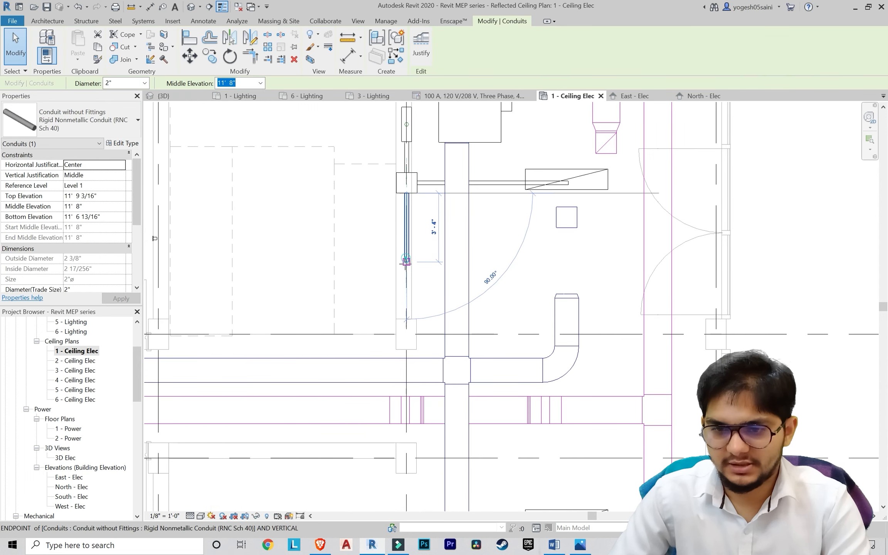
left_click_drag(409, 385, 411, 367)
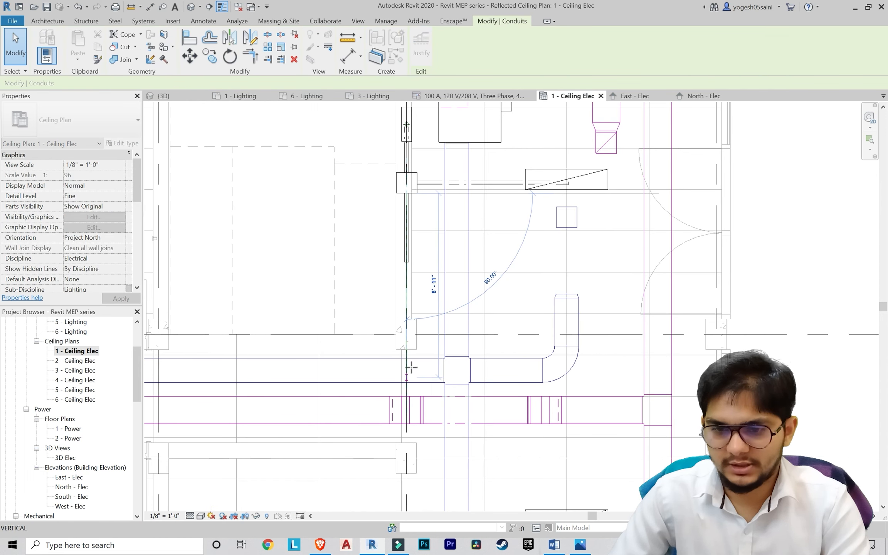
left_click_drag(414, 307, 414, 307)
key("Escape")
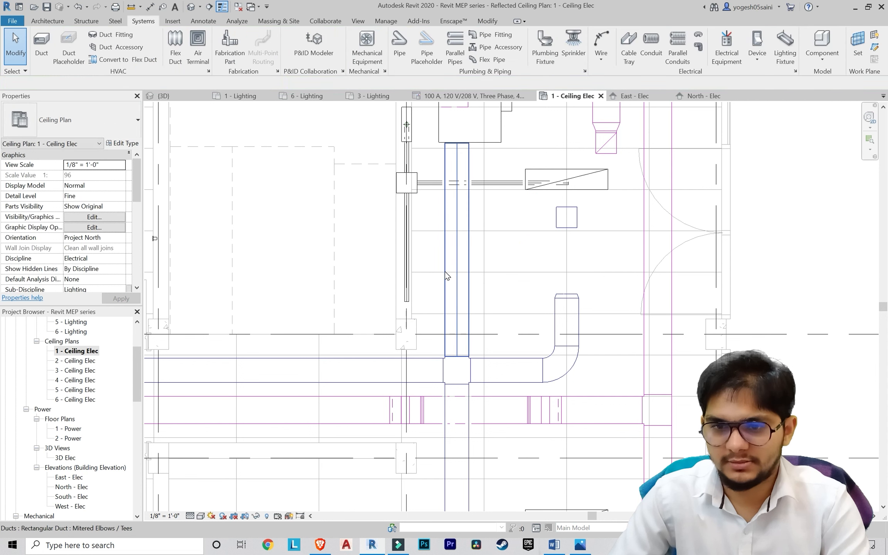
Step: Continue the 2" conduit at 11' 8" from the main run's end, turning 90° and crossing beneath the rectangular duct's plan line
scroll(463, 275, "up", 2)
key("c")
key("n")
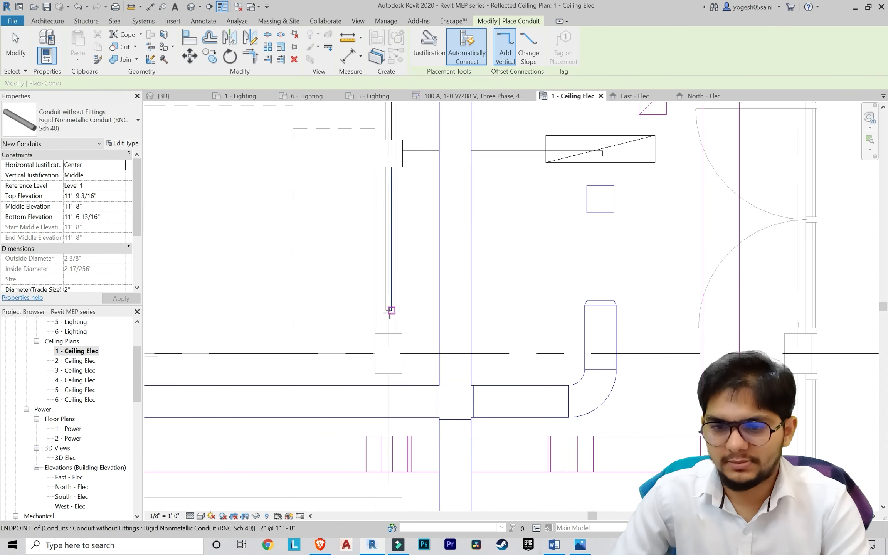
left_click(388, 310)
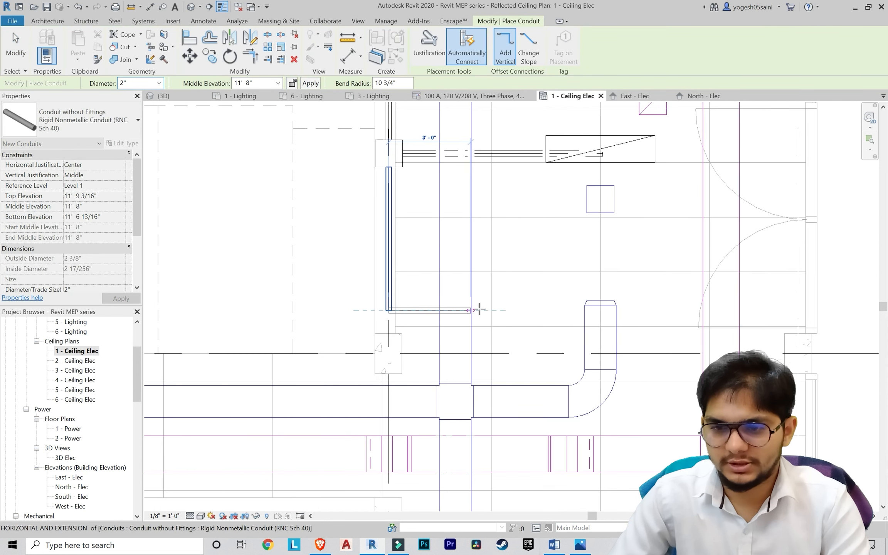
left_click(511, 310)
scroll(511, 309, "down", 3)
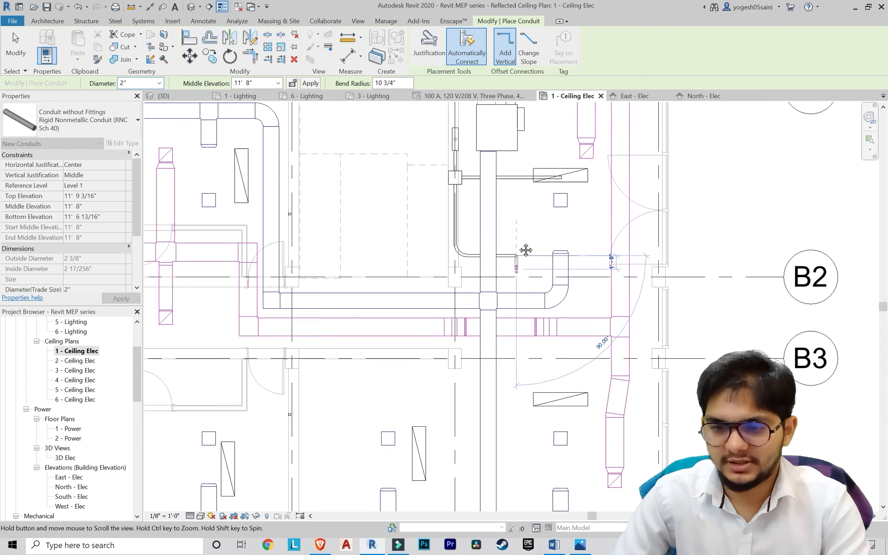
Step: Route the conduit parallel to the duct to the wall at grid B4, then turn it toward the wall-mounted device
middle_click_drag(517, 328, 528, 194)
scroll(528, 194, "down", 1)
scroll(531, 286, "up", 3)
scroll(531, 286, "up", 1)
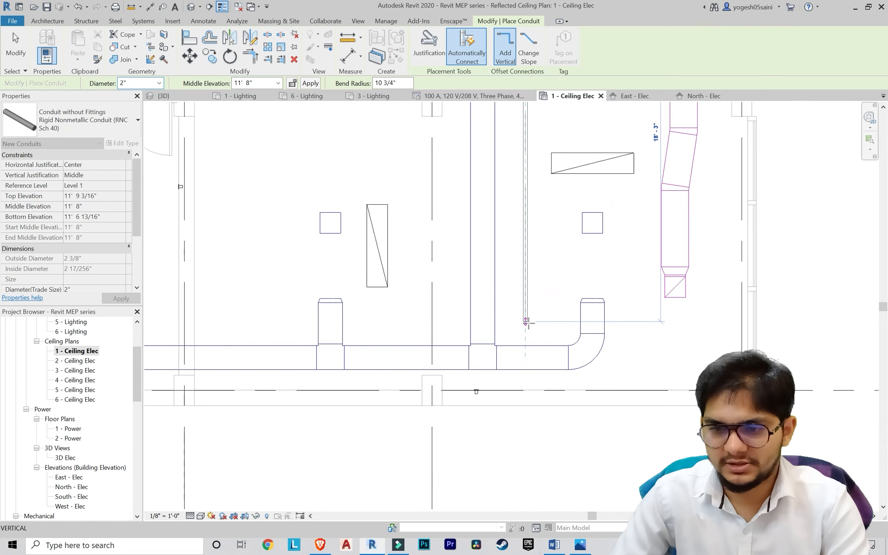
left_click(526, 397)
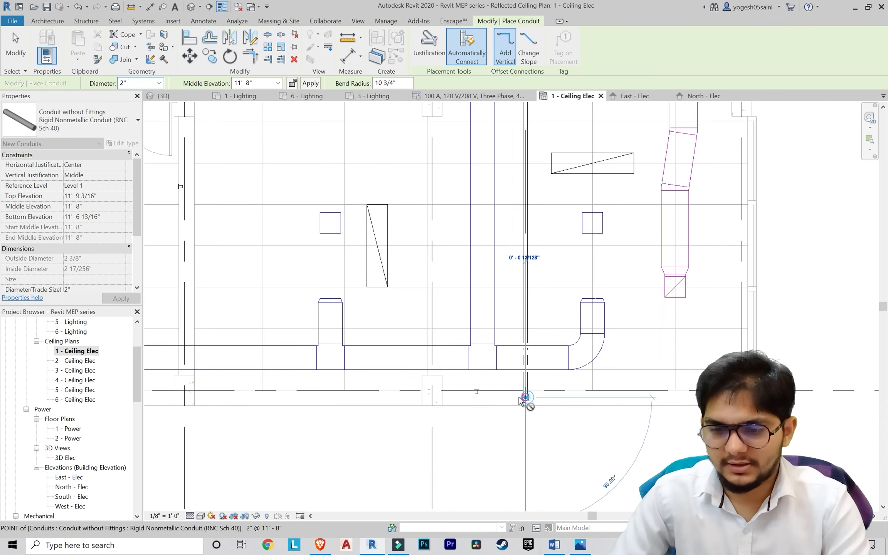
scroll(526, 400, "up", 2)
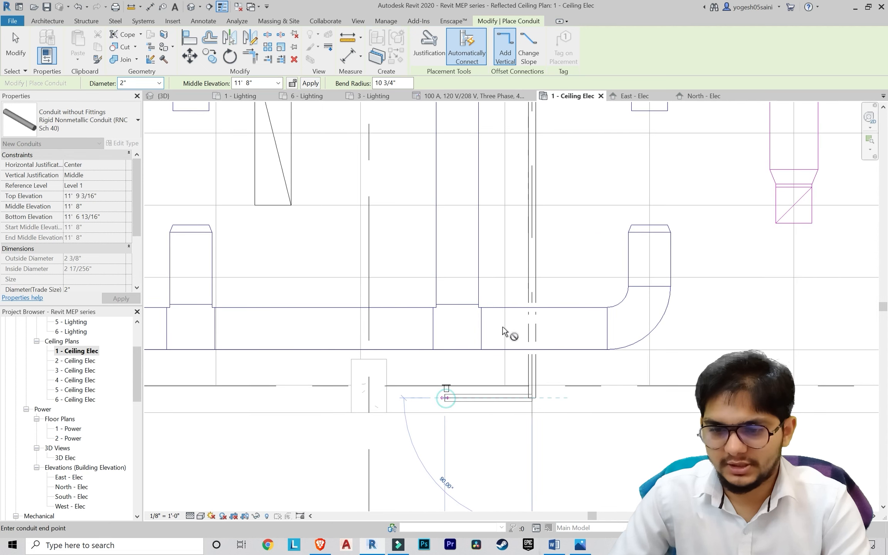
Step: Draw a branch conduit about 7' 2" long from the main run across the duct to the upright lighting fixture
scroll(501, 318, "down", 4)
middle_click_drag(497, 224, 480, 308)
scroll(479, 306, "up", 2)
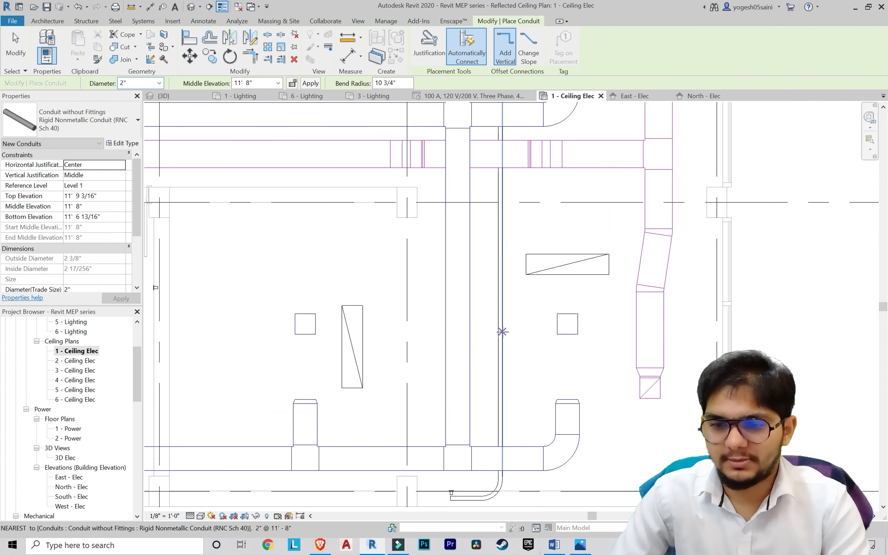
left_click(502, 344)
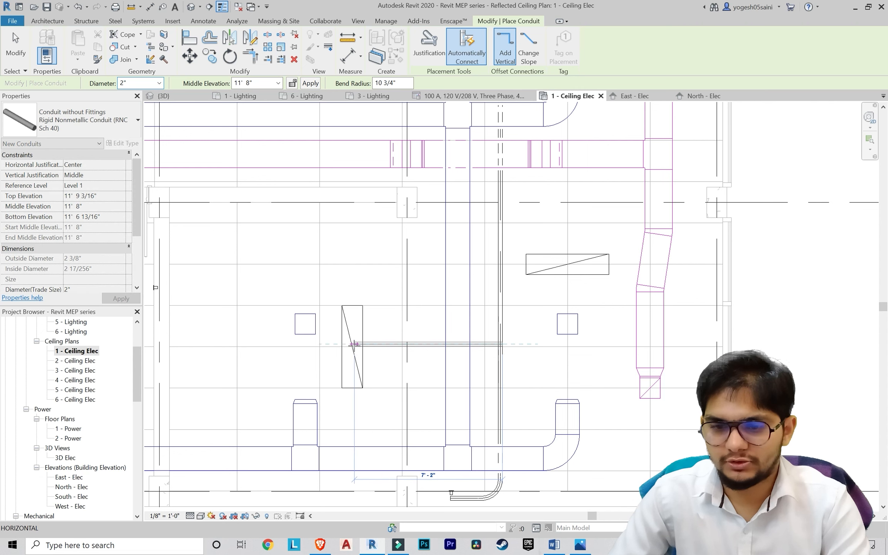
left_click(355, 344)
key("Escape")
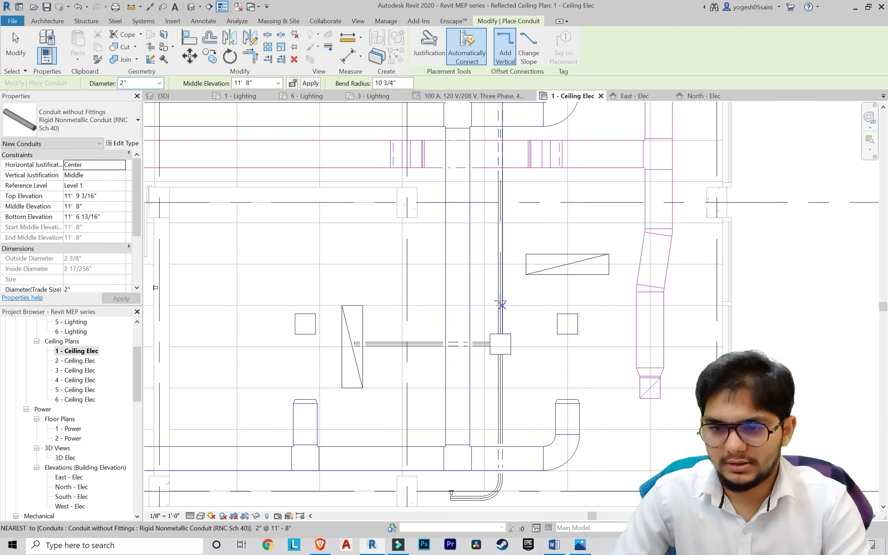
Step: Draw a second branch from the main run, bending it 90° into the horizontal lighting fixture below grid B3
scroll(501, 291, "up", 2)
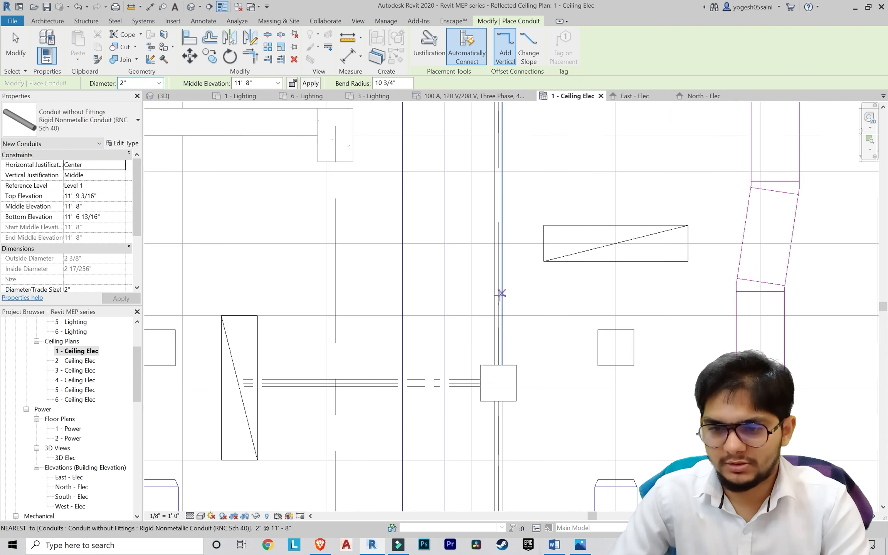
left_click(497, 299)
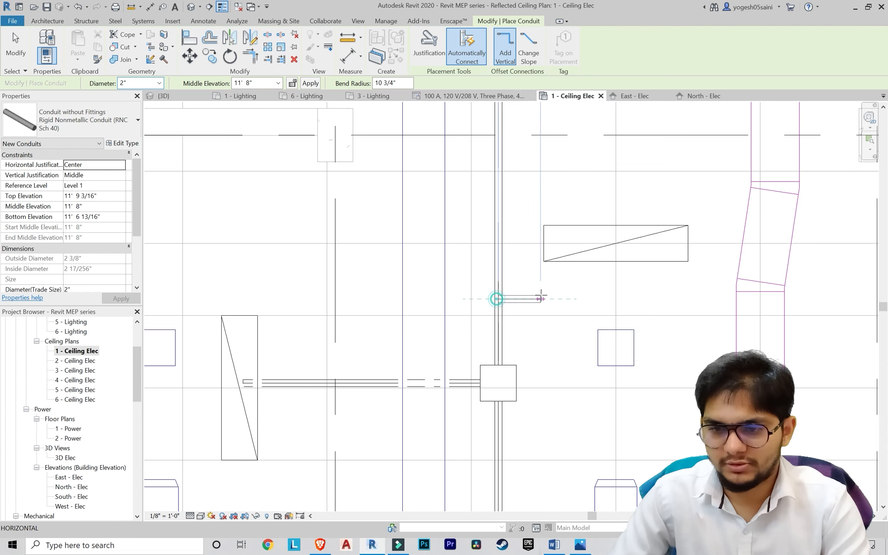
left_click(618, 298)
left_click(619, 241)
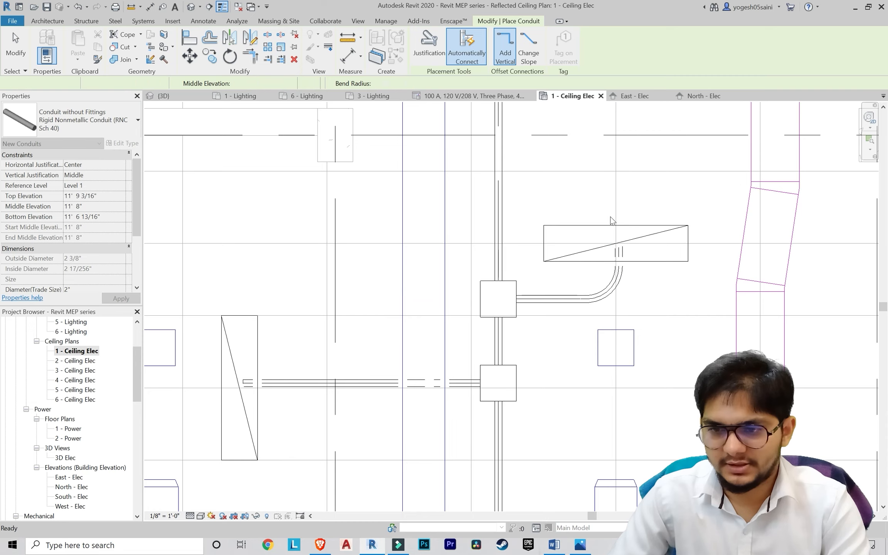
scroll(594, 209, "down", 6)
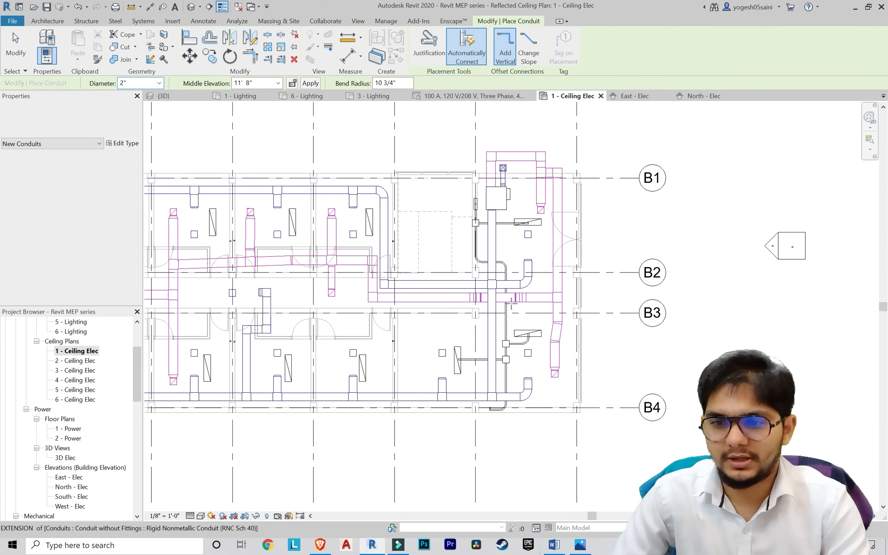
scroll(486, 405, "up", 3)
scroll(512, 412, "up", 3)
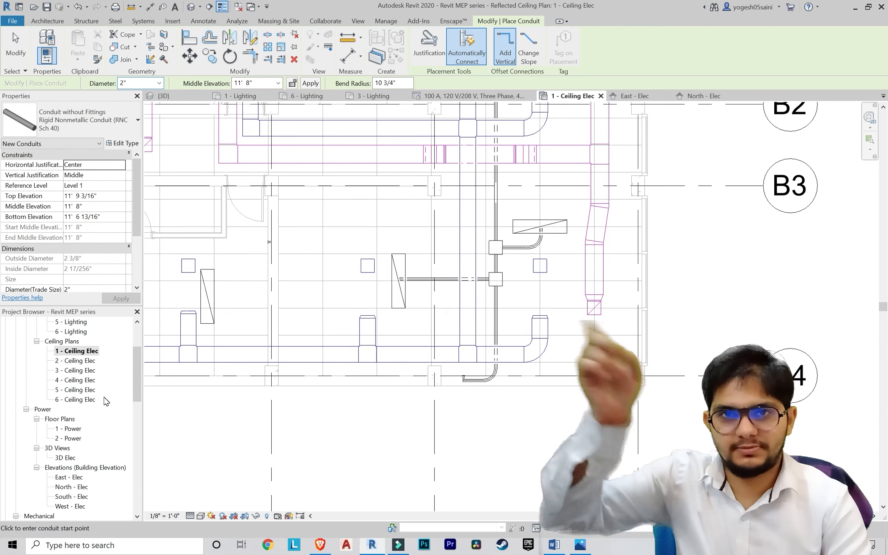
Step: Open the North - Elec elevation and set its detail level to Fine
scroll(70, 451, "down", 1)
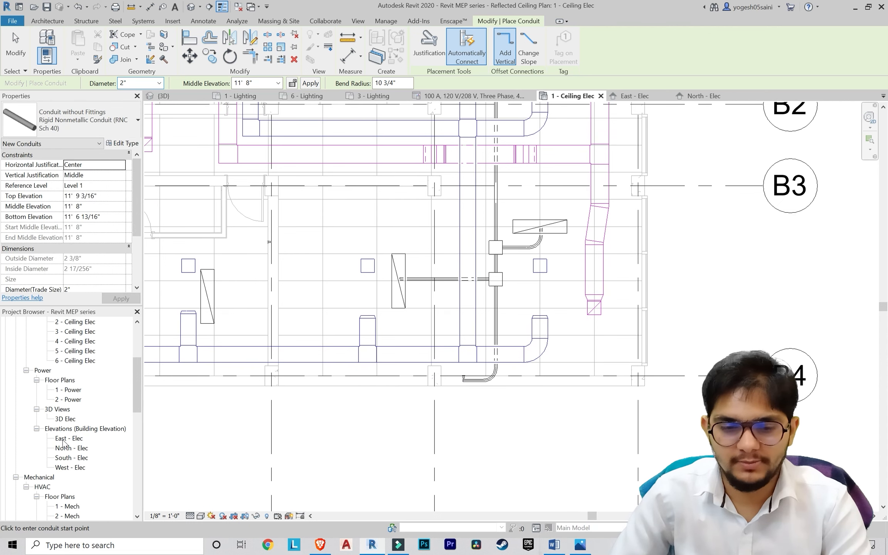
double_click(66, 438)
double_click(69, 448)
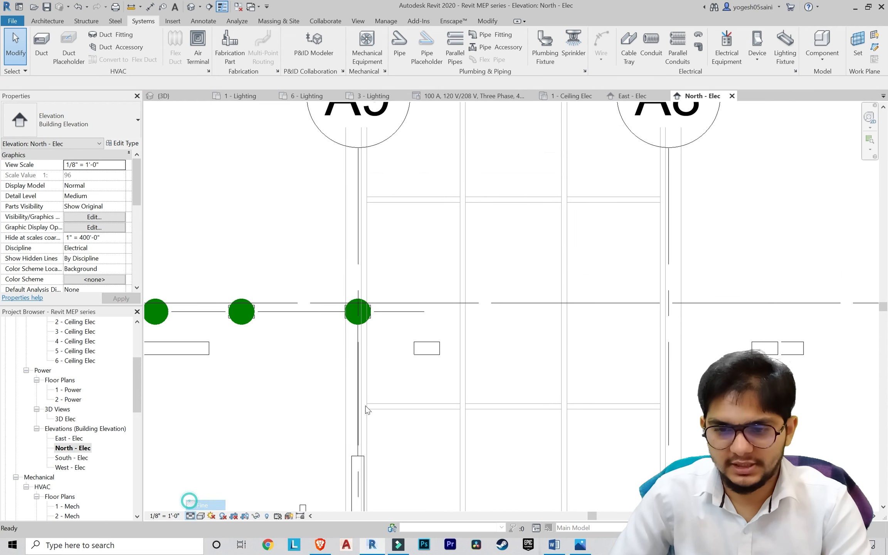
scroll(366, 409, "down", 3)
scroll(239, 455, "up", 2)
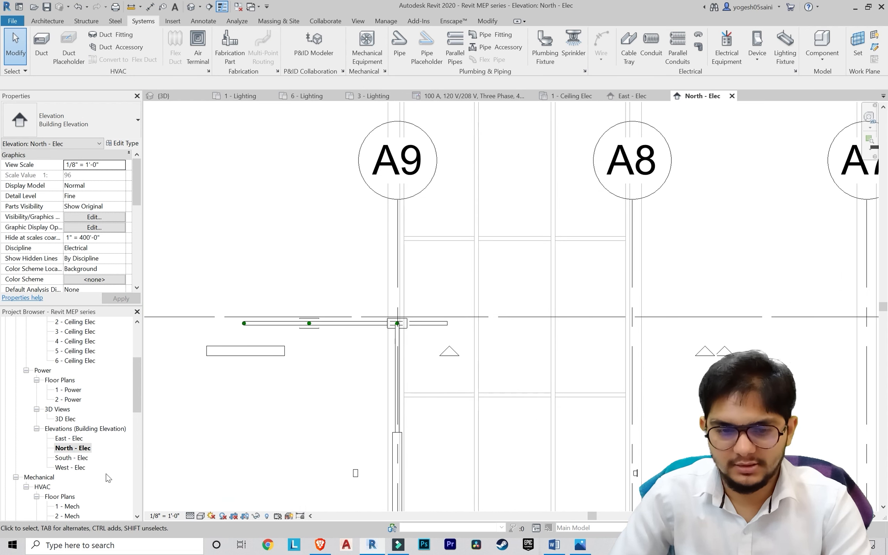
Step: Open the East - Elec elevation and set its detail level to Fine
double_click(68, 440)
scroll(440, 349, "down", 2)
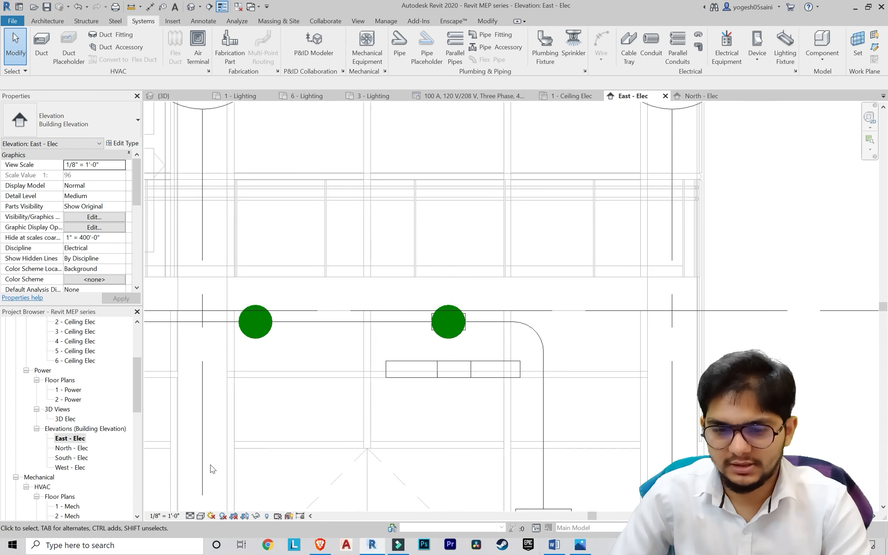
scroll(454, 371, "down", 5)
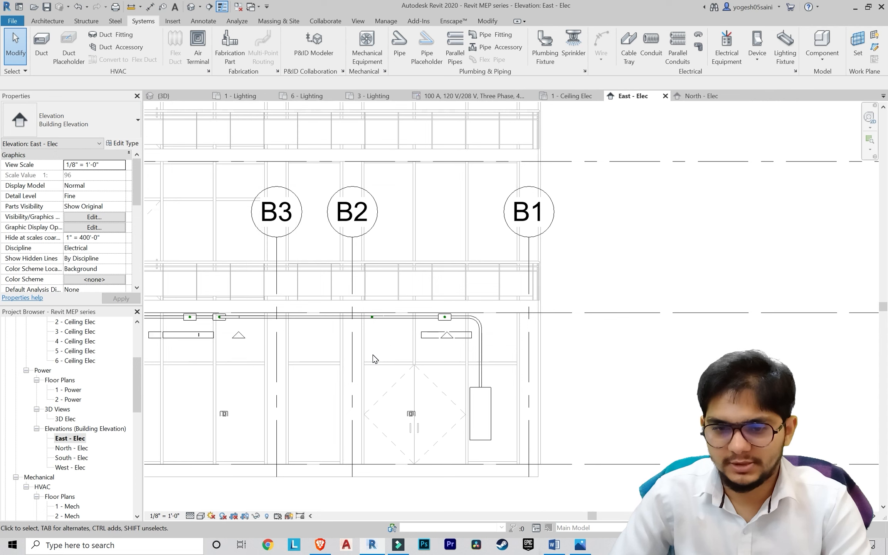
scroll(391, 259, "down", 2)
scroll(399, 236, "up", 6)
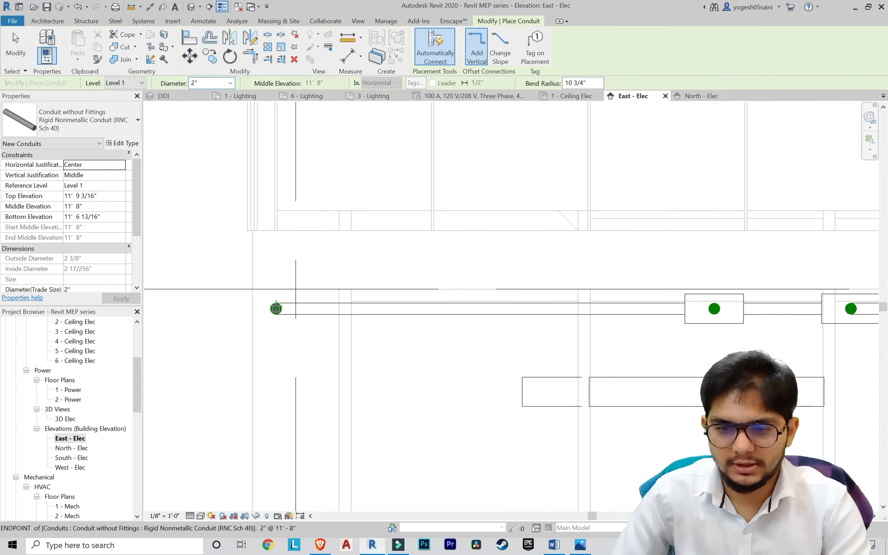
left_click(278, 327)
middle_click_drag(275, 376, 345, 193)
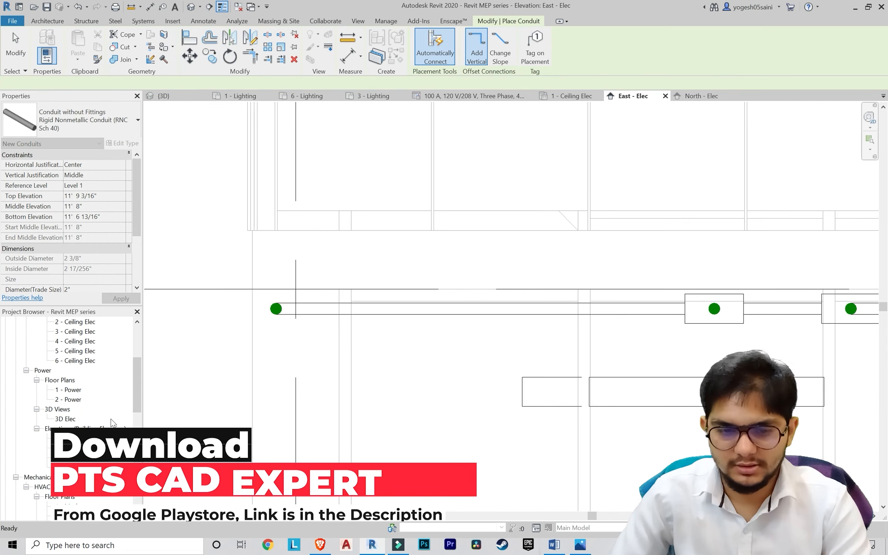
Step: Return to the North - Elec elevation and locate the open end of the conduit run near grid A9
double_click(71, 448)
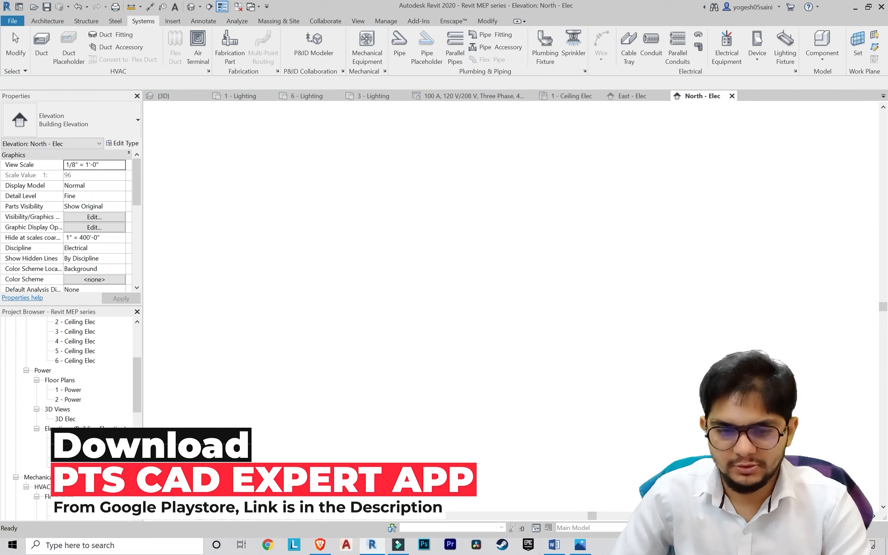
scroll(406, 336, "down", 5)
scroll(412, 347, "up", 5)
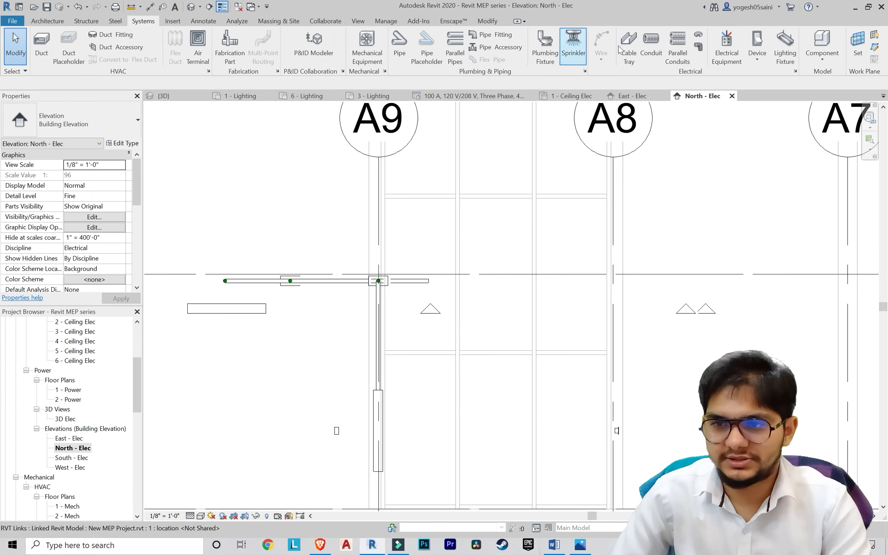
Step: Temporarily hide the long horizontal conduit leading to the conduit box at grid A9 in the North - Elec elevation
scroll(427, 323, "up", 2)
middle_click_drag(439, 286, 483, 200)
middle_click_drag(455, 275, 468, 299)
key("Escape")
key("Escape")
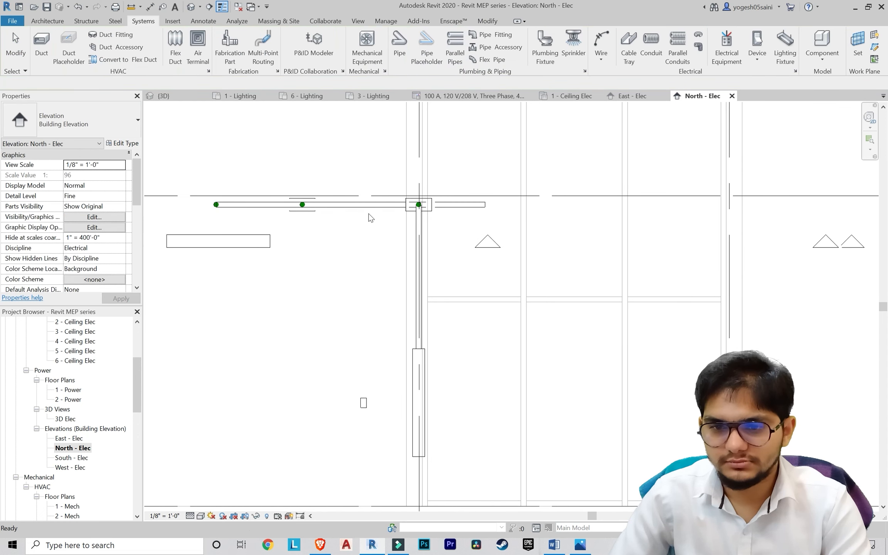
left_click(367, 206)
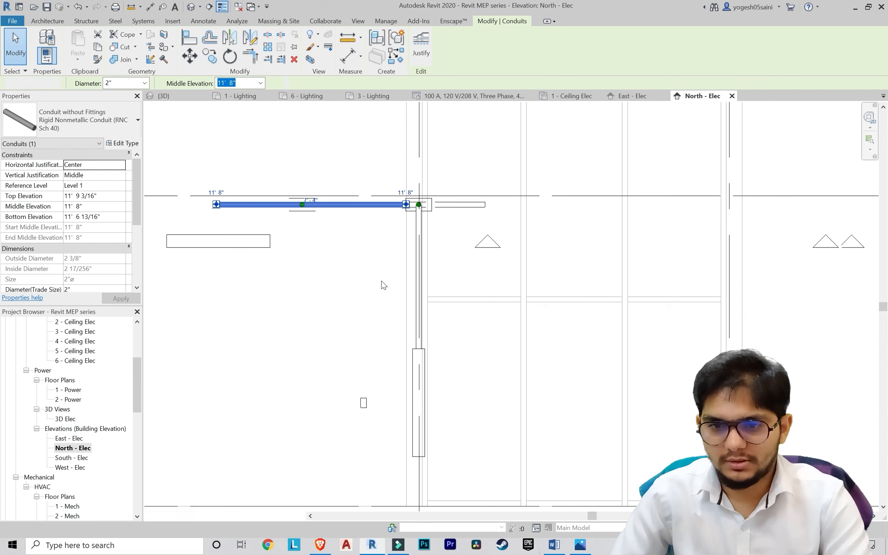
key("h")
key("h")
Step: Temporarily hide the overlapping conduit elbows and adjoining conduit pieces beside the box at grid A9
left_click(362, 202)
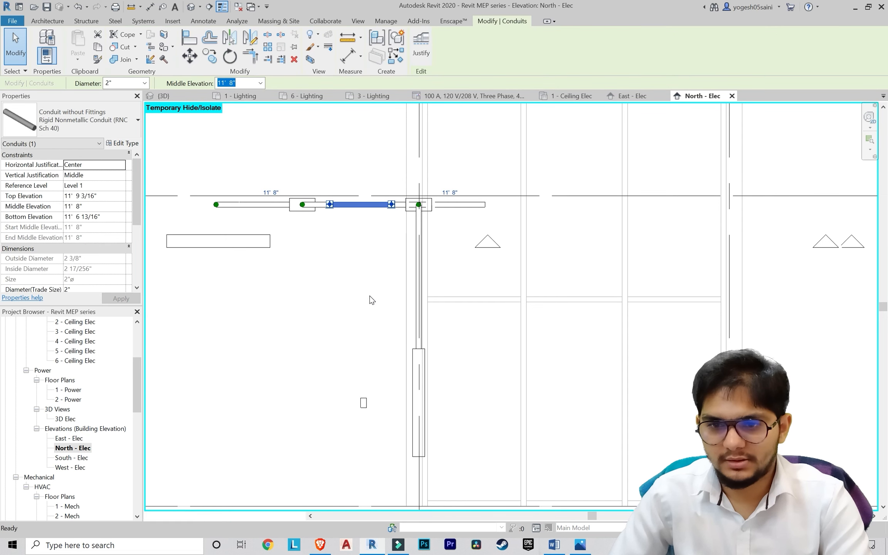
left_click(369, 288)
left_click(388, 205)
left_click(360, 206)
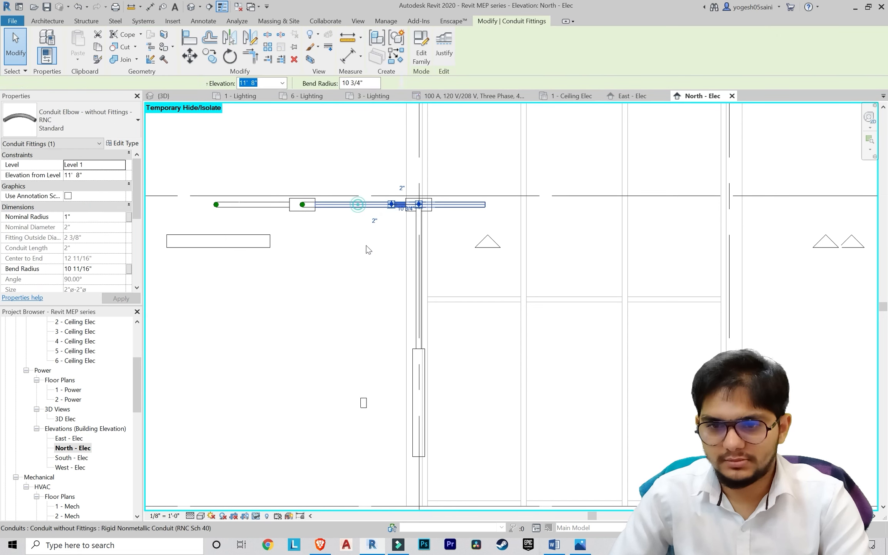
key("h")
key("h")
left_click(398, 202)
scroll(394, 240, "up", 1)
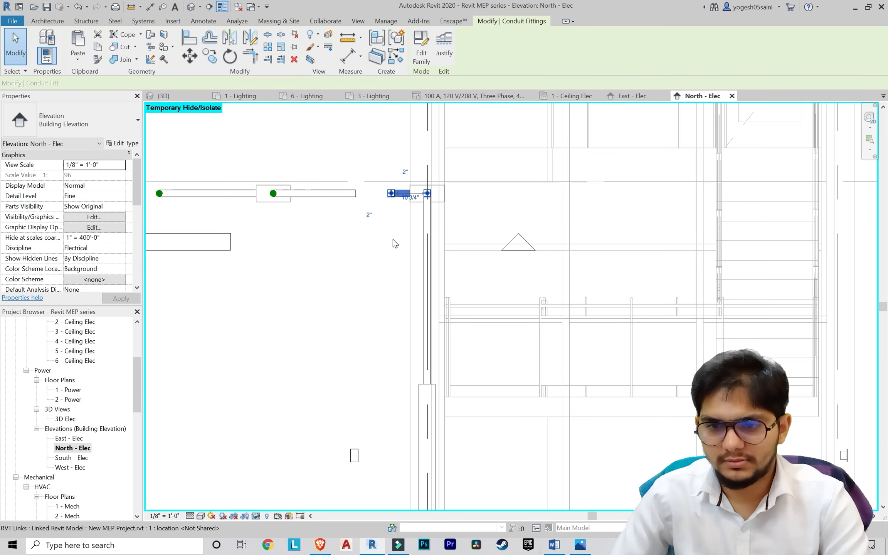
key("h")
key("h")
scroll(378, 229, "down", 1)
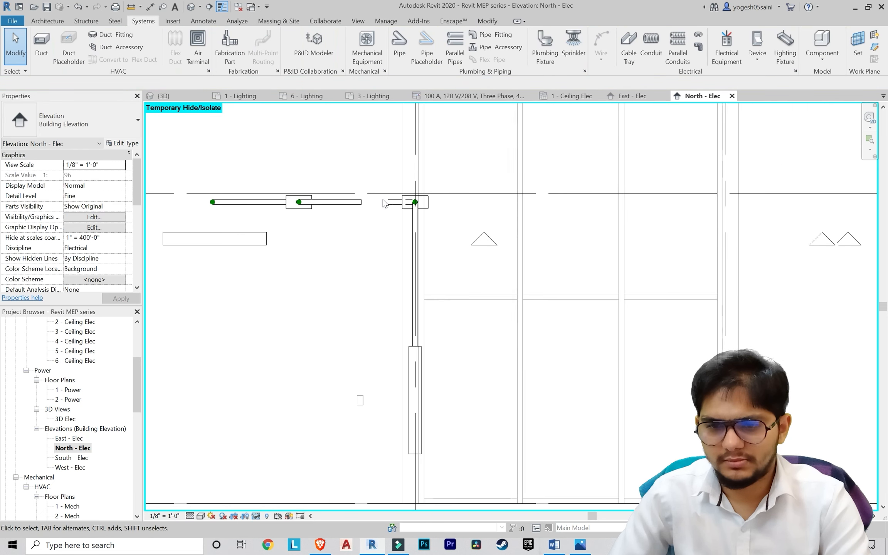
Step: Open the 1 - Ceiling Elec plan and examine where the conduit run ends at grid B4
scroll(89, 447, "up", 1)
double_click(78, 351)
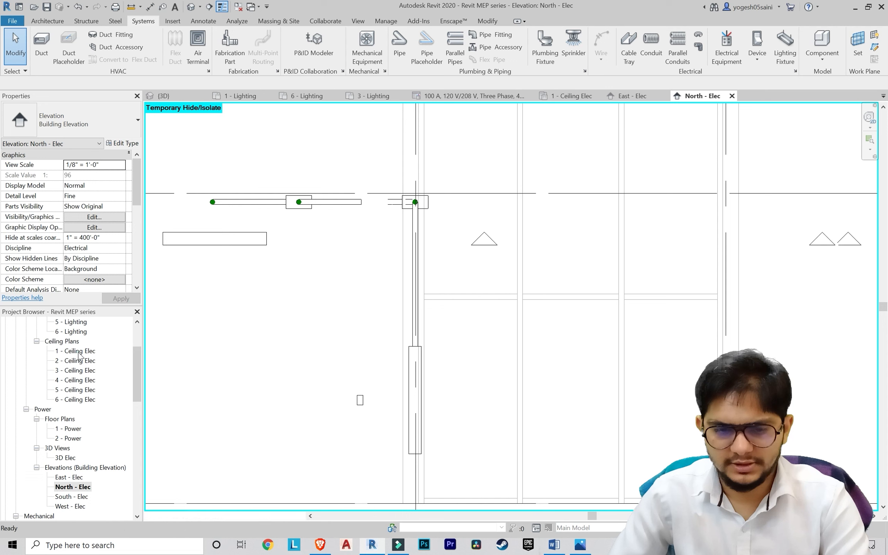
scroll(492, 349, "up", 3)
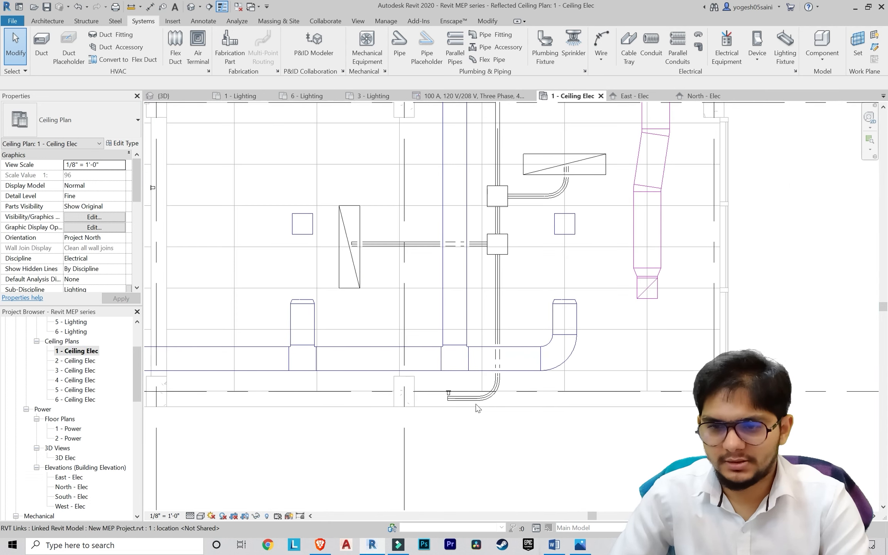
scroll(473, 337, "down", 5)
middle_click_drag(470, 331, 451, 372)
scroll(445, 340, "down", 3)
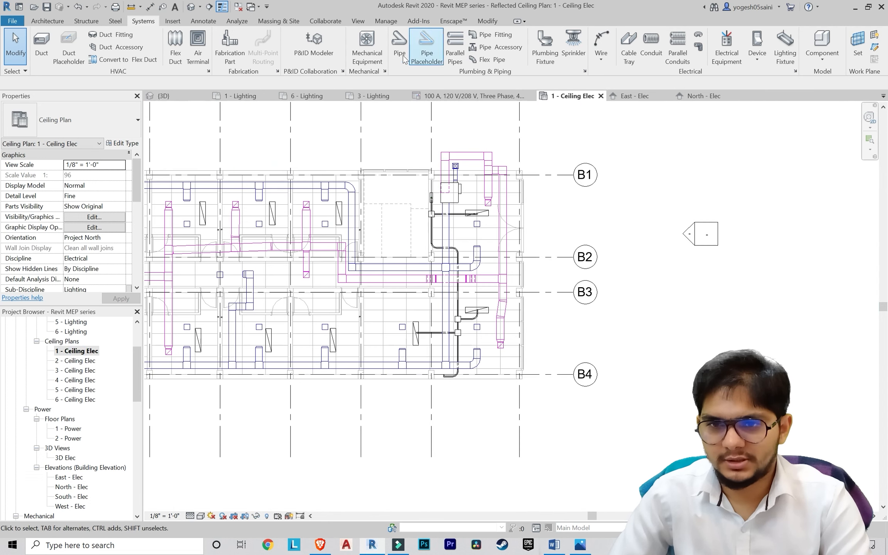
Step: Examine the conduit routing in the 3D view and the East - Elec elevation, orbiting the model to its front side
left_click(358, 21)
left_click(323, 42)
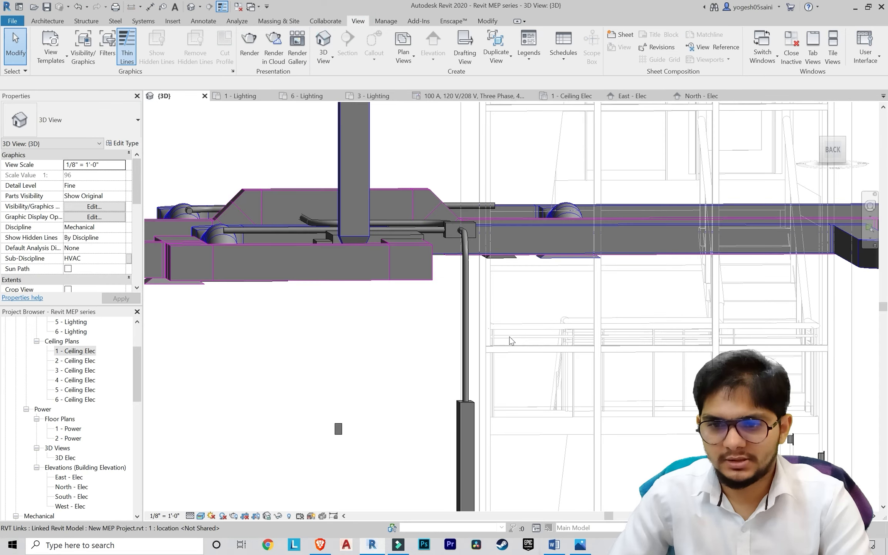
mouse_move(498, 283)
middle_mouse_down("shift")
mouse_move(501, 334)
mouse_move(484, 340)
mouse_move(496, 317)
mouse_move(493, 290)
middle_mouse_up("shift")
double_click(84, 477)
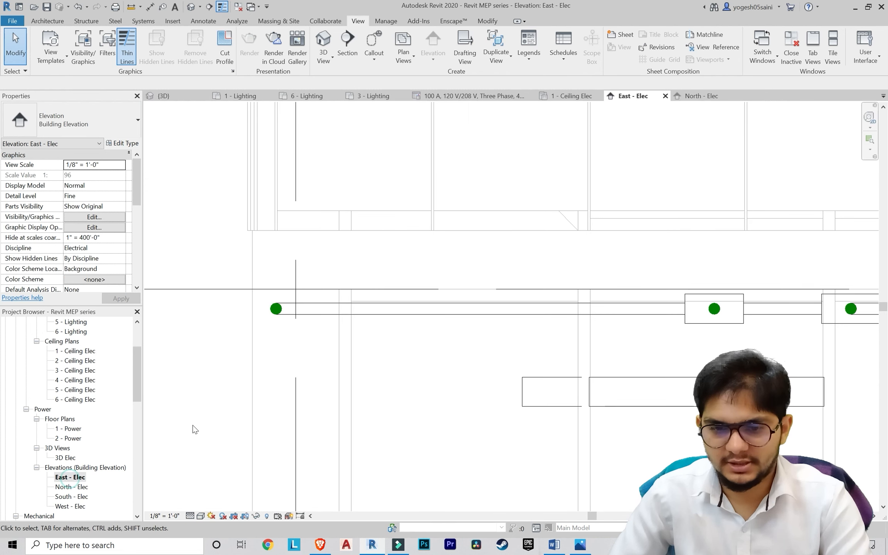
left_click(319, 46)
scroll(409, 272, "down", 3)
middle_click_drag(408, 270, 528, 353, "shift")
scroll(517, 332, "down", 3)
middle_click_drag(489, 297, 440, 324)
middle_click_drag(439, 323, 288, 301)
middle_click_drag(287, 301, 526, 314, "shift")
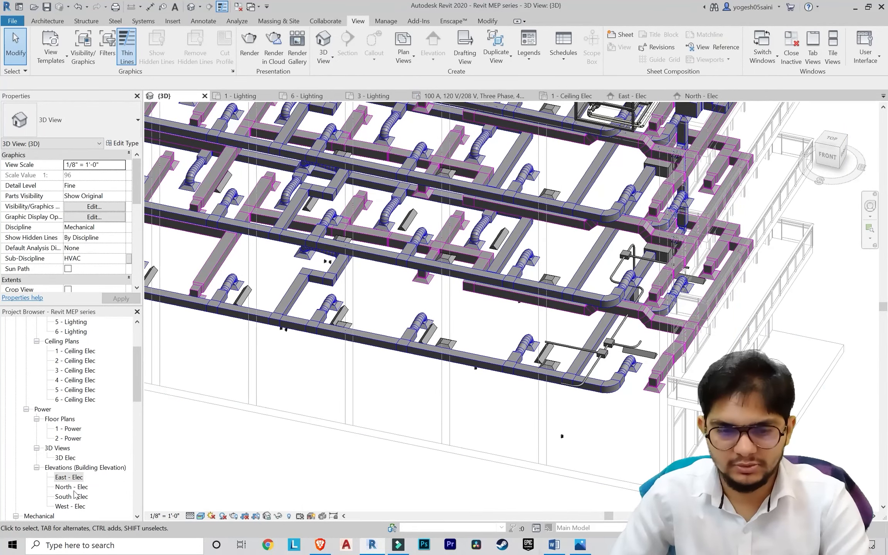
Step: Open the South - Elec elevation and set its detail level to Fine around grid A9
double_click(74, 496)
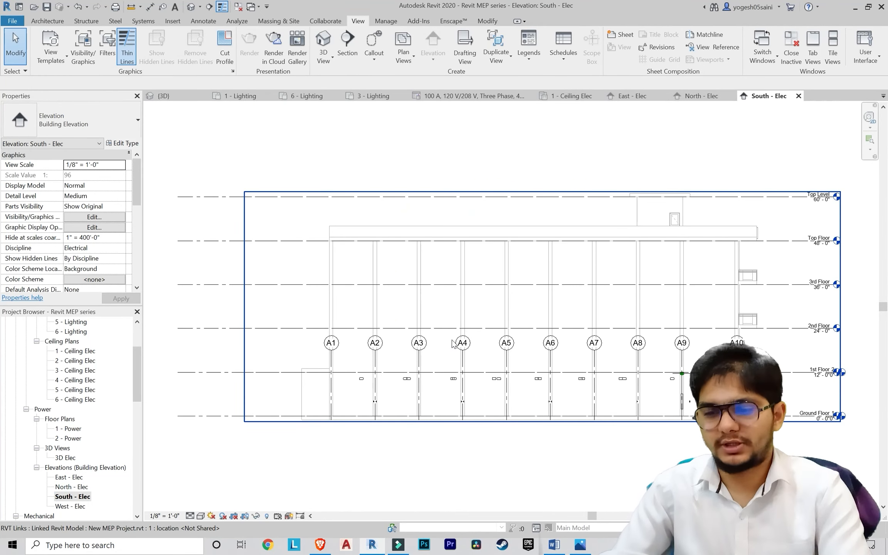
scroll(539, 352, "up", 8)
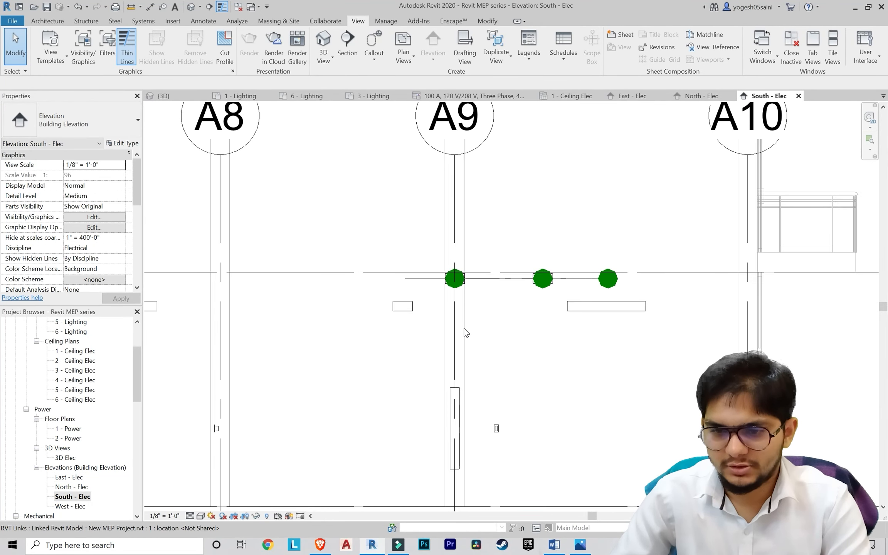
scroll(467, 270, "up", 2)
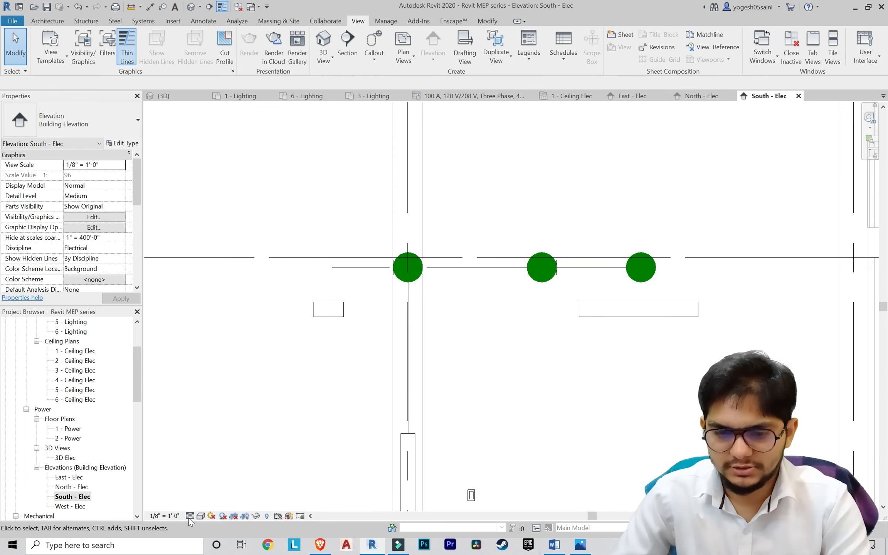
scroll(482, 340, "down", 1)
middle_click_drag(483, 340, 470, 334)
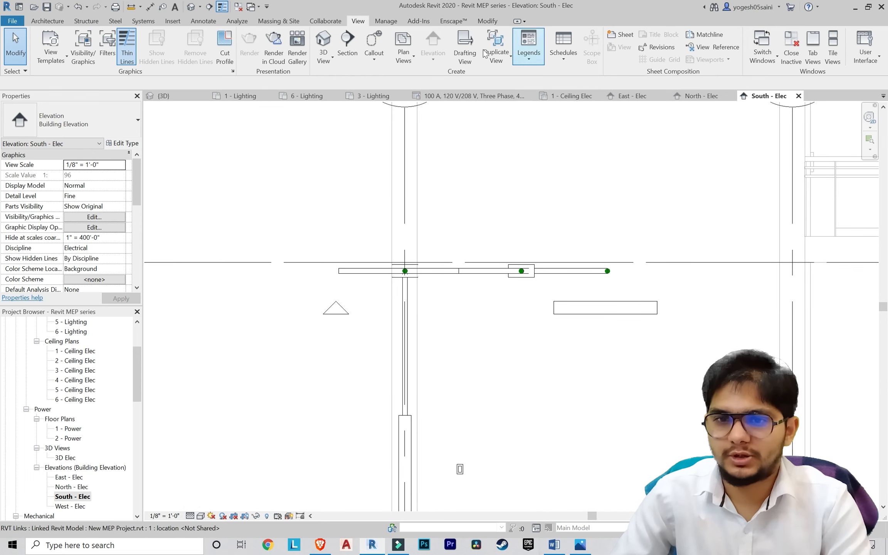
Step: Draw a 2" conduit from the run's open end between grids A9 and A10 vertically down to the wall device
left_click(133, 23)
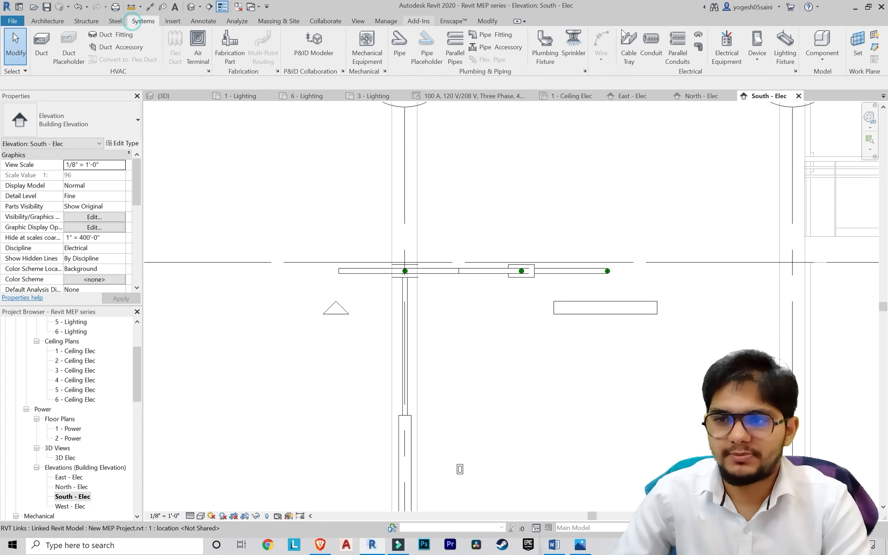
scroll(497, 291, "up", 5)
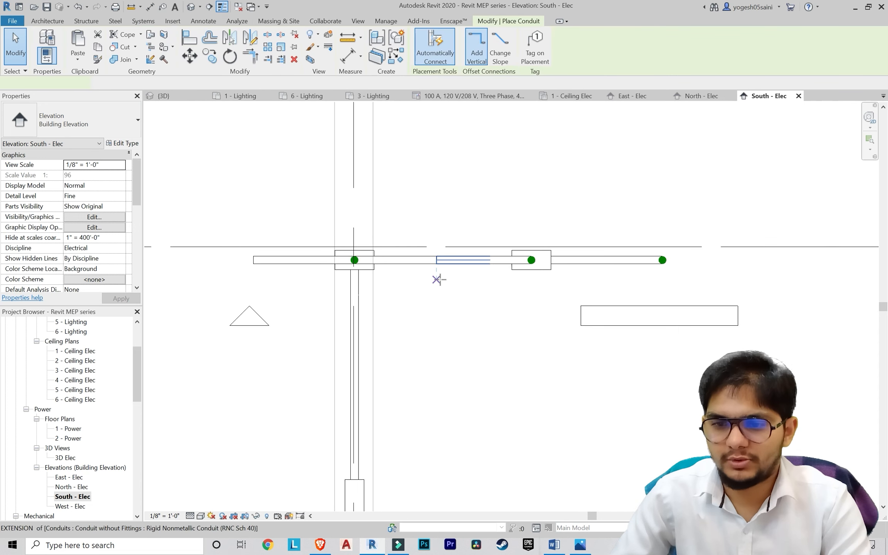
left_click(436, 254)
scroll(444, 335, "down", 3)
middle_click_drag(453, 343, 468, 277)
scroll(468, 357, "up", 2)
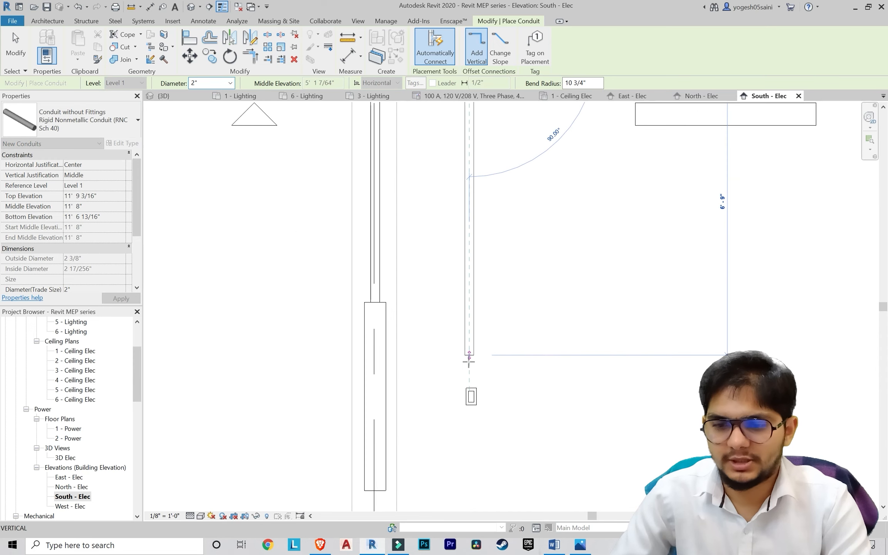
left_click(470, 393)
key("Escape")
scroll(549, 379, "down", 2)
middle_click_drag(549, 380, 525, 421)
key("Escape")
scroll(502, 254, "up", 2)
scroll(469, 238, "down", 2)
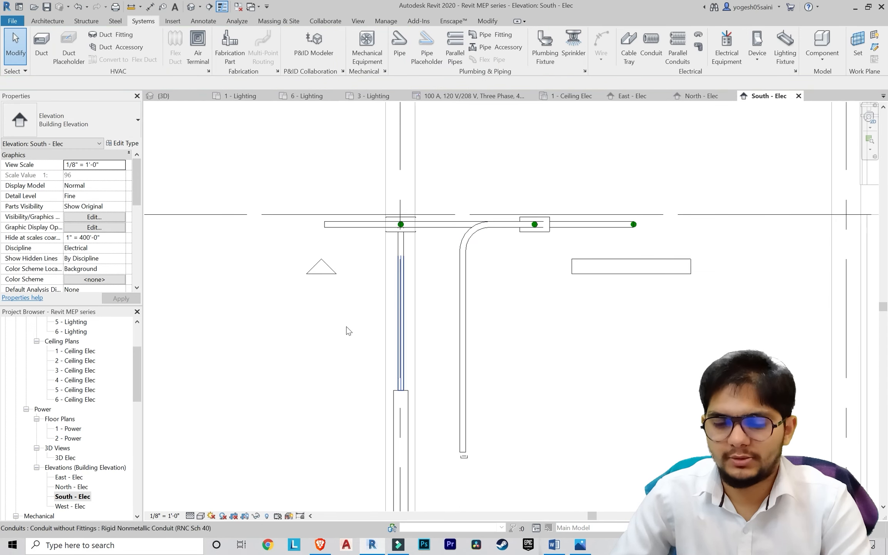
Step: Inspect the vertical conduit drop and its bend in the 3D view
left_click(359, 21)
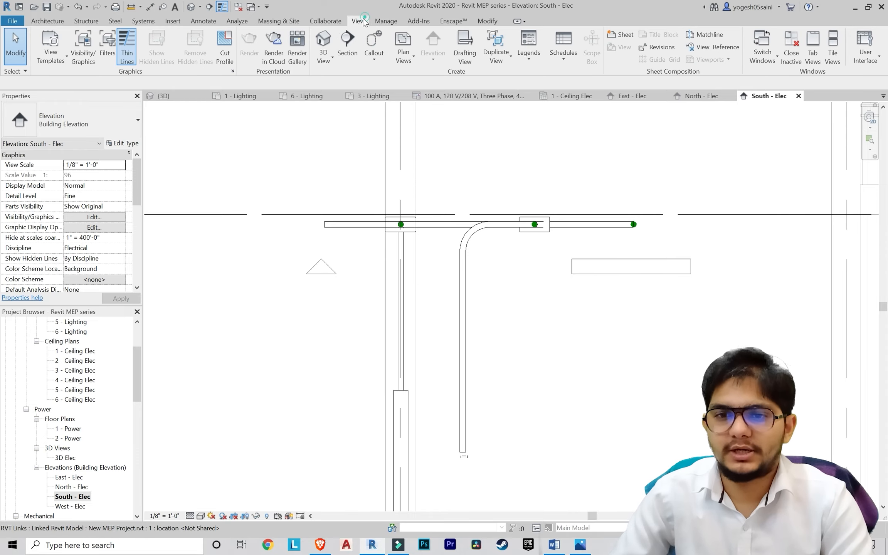
left_click(320, 39)
middle_click_drag(533, 261, 606, 156, "shift")
scroll(565, 331, "up", 4)
middle_click_drag(590, 185, 538, 289)
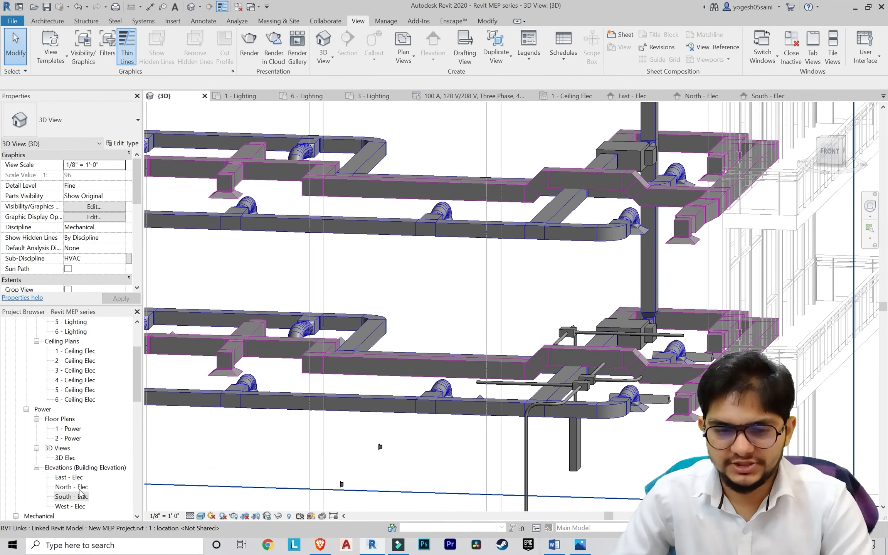
Step: In the South - Elec elevation, extend the branch conduit's open end near grid A9 over the triangular lighting fixture
double_click(65, 496)
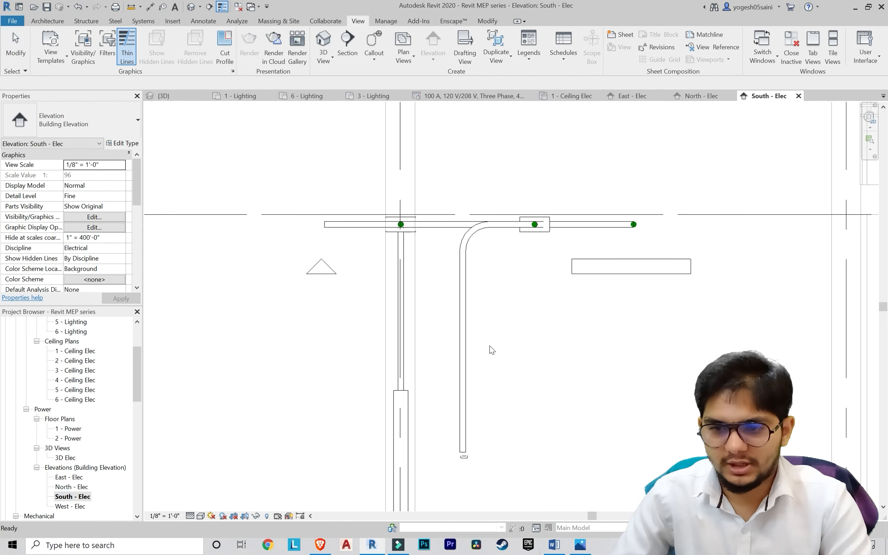
scroll(492, 347, "down", 2)
scroll(351, 274, "up", 4)
scroll(378, 277, "up", 3)
left_click(377, 278)
scroll(378, 277, "up", 3)
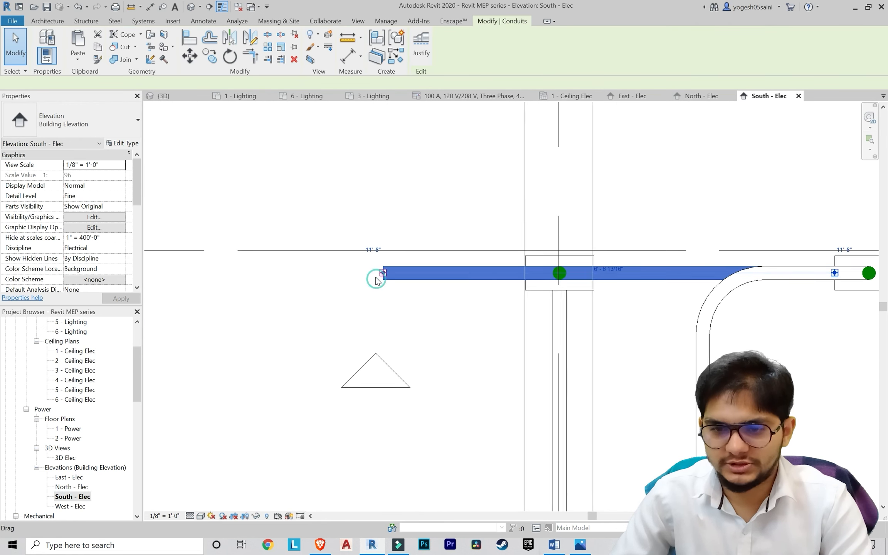
left_click_drag(385, 273, 369, 271)
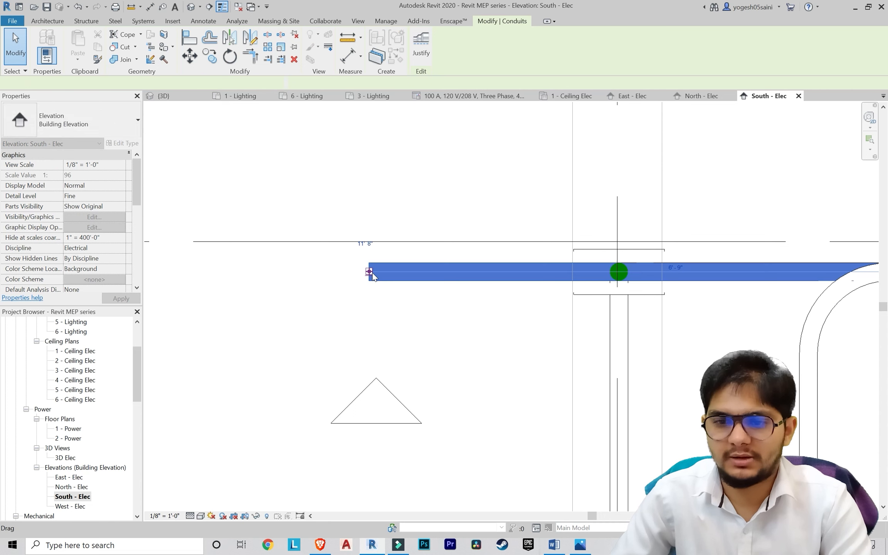
key("Escape")
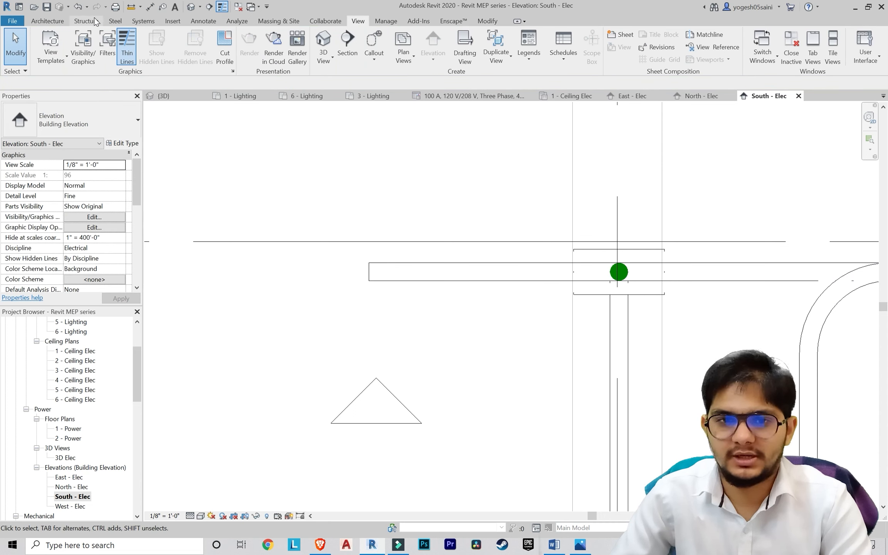
Step: Draw a 2" conduit about 1'-1" down from the branch's open end to the triangular lighting fixture
left_click(145, 21)
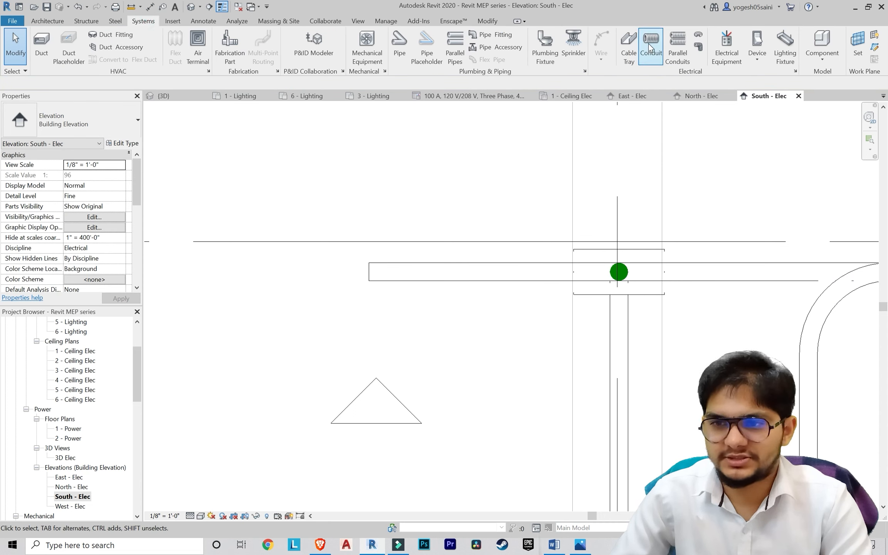
left_click(368, 273)
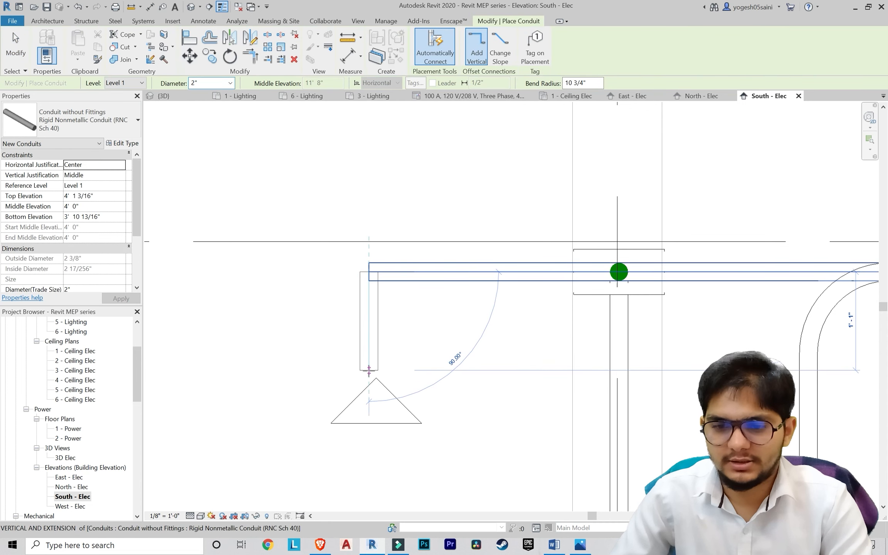
left_click(369, 371)
key("Escape")
key("Escape")
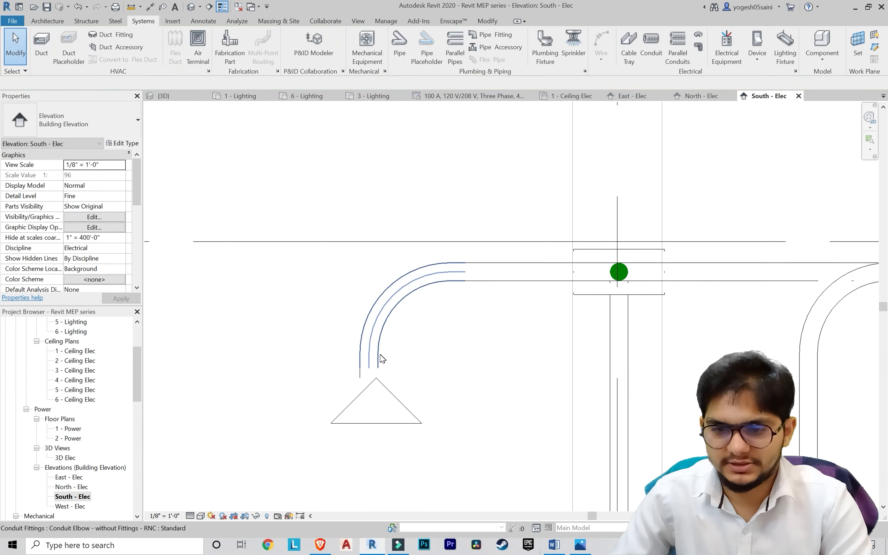
Step: Delete the short leftover conduit piece between the elbow and the triangular lighting fixture
left_click(379, 372)
key("Escape")
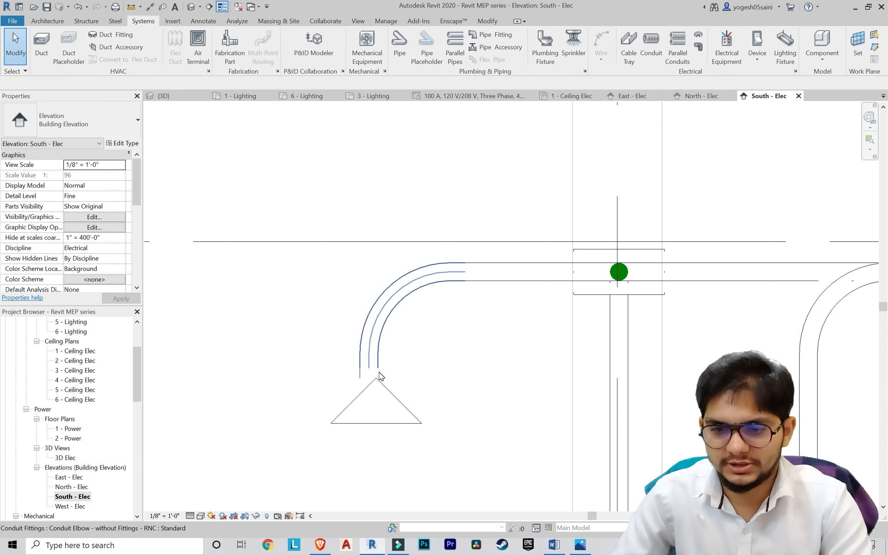
scroll(380, 373, "up", 3)
left_click(379, 372)
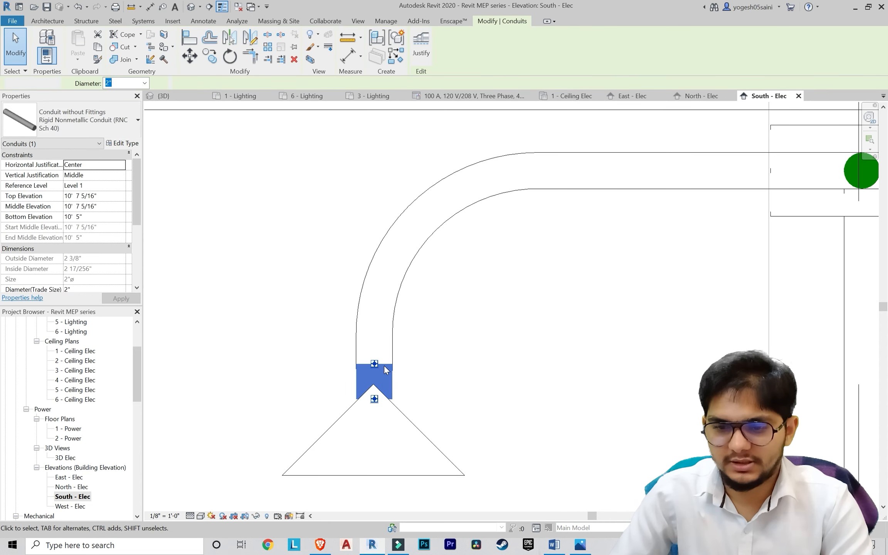
key("Delete")
scroll(461, 335, "down", 3)
middle_click_drag(366, 327, 401, 321)
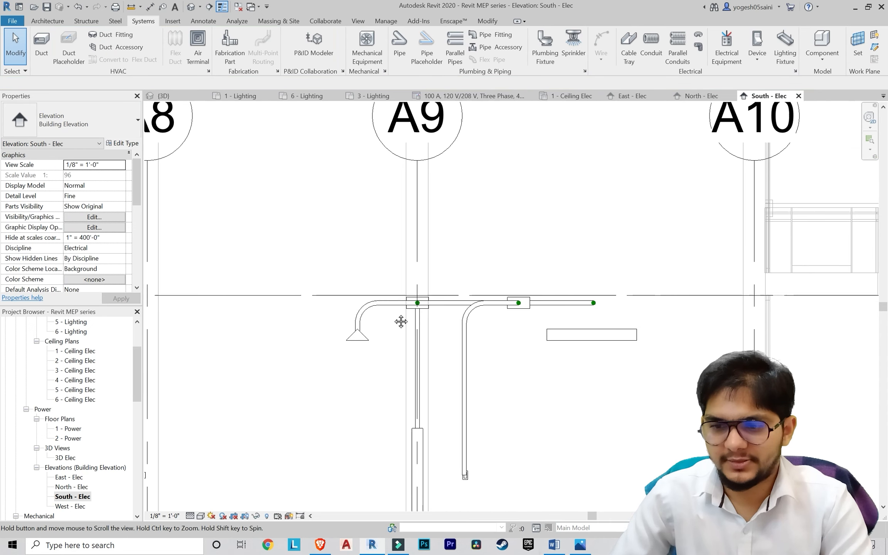
Step: Open the East - Elec elevation and locate the branch conduits above the lighting fixtures
scroll(544, 328, "up", 2)
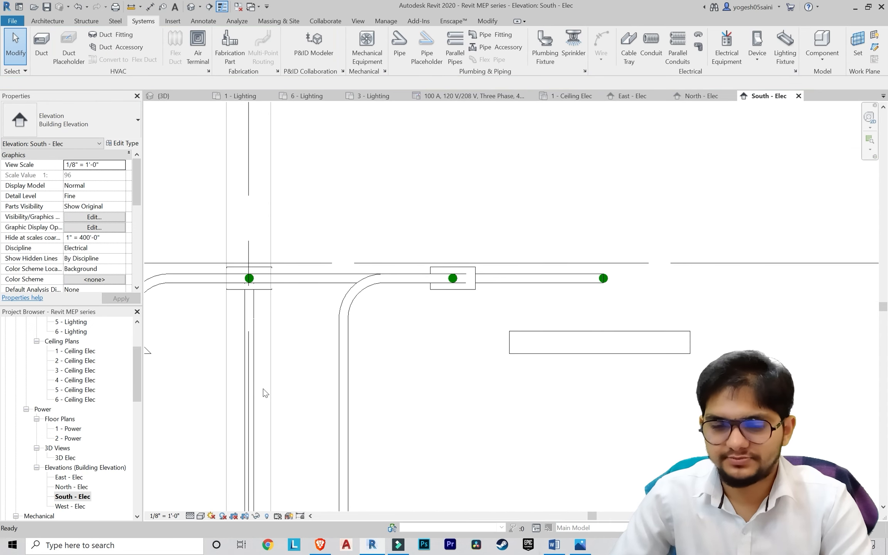
double_click(63, 478)
scroll(488, 342, "down", 2)
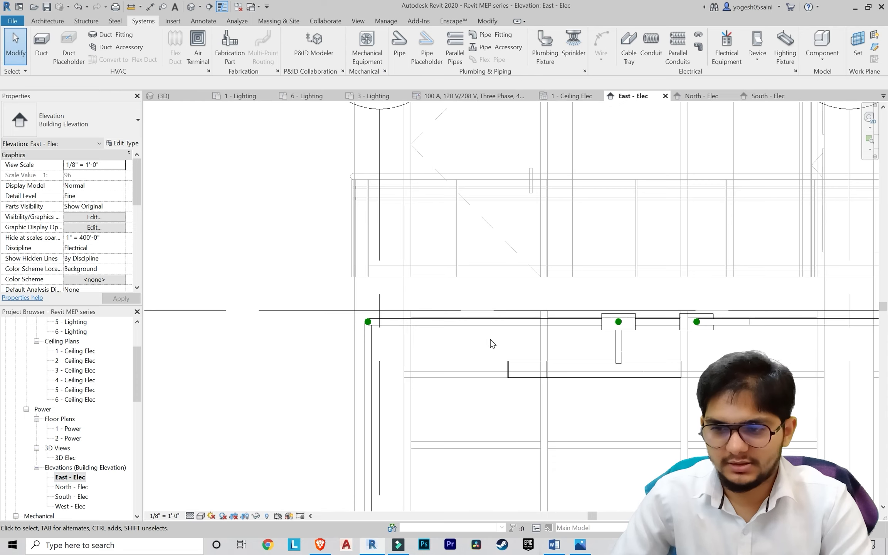
middle_click_drag(491, 341, 346, 338)
scroll(401, 333, "up", 2)
scroll(327, 333, "down", 1)
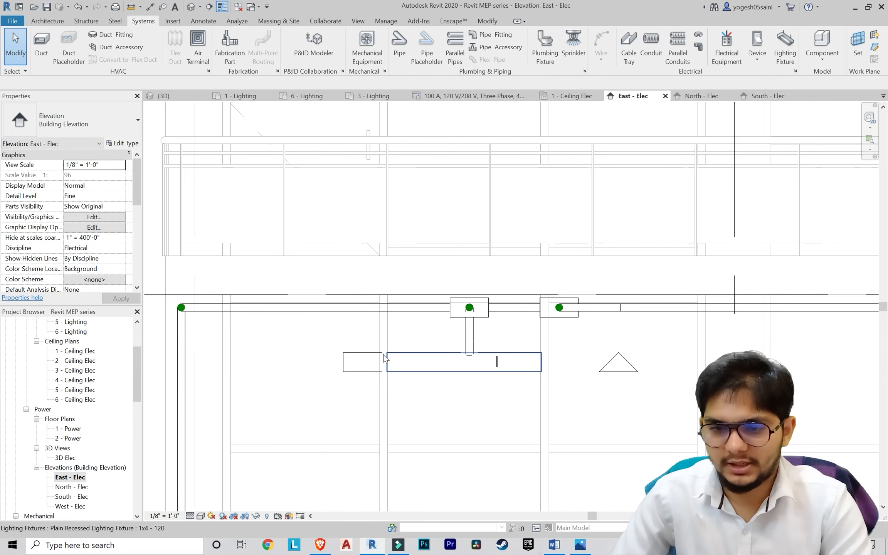
Step: Check the conduit run in the 3D view, returning to the branch end above the triangular lighting fixture in the East - Elec elevation
scroll(446, 310, "up", 1)
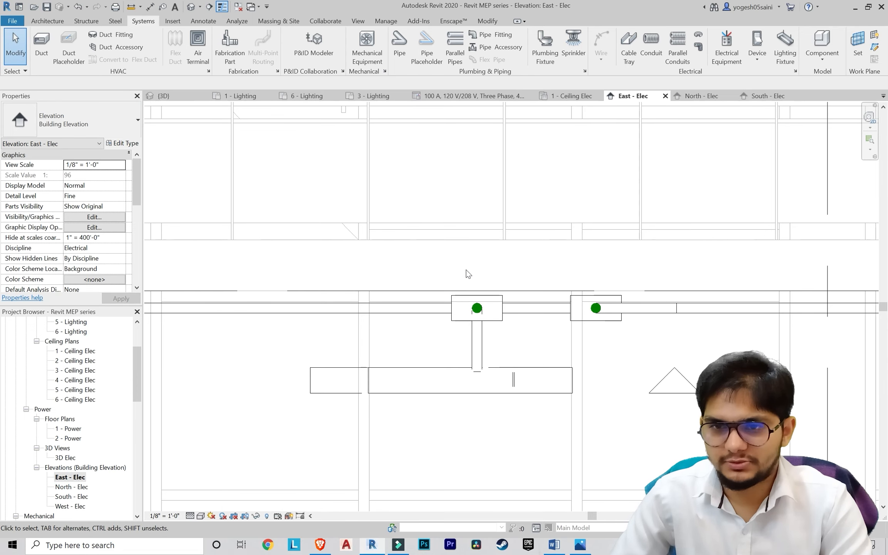
left_click(353, 22)
left_click(323, 44)
middle_click_drag(490, 270, 514, 385, "shift")
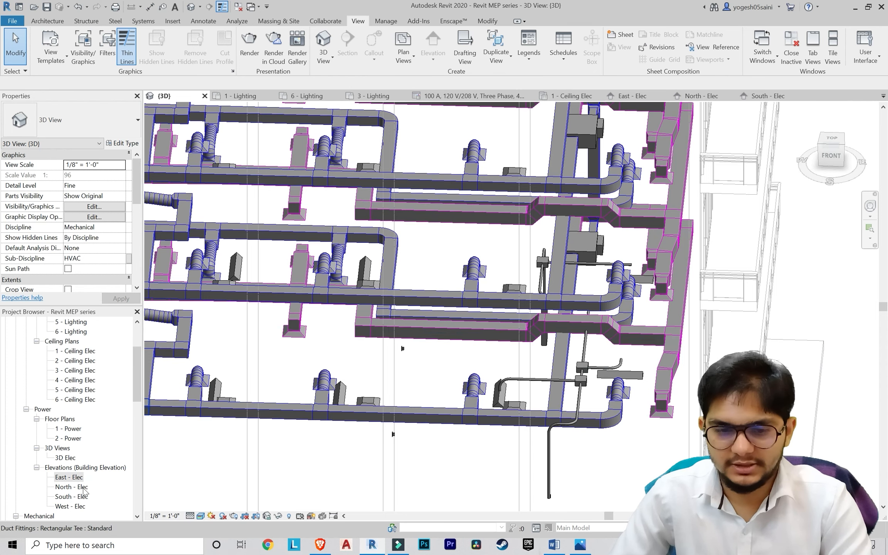
double_click(67, 479)
scroll(448, 279, "down", 3)
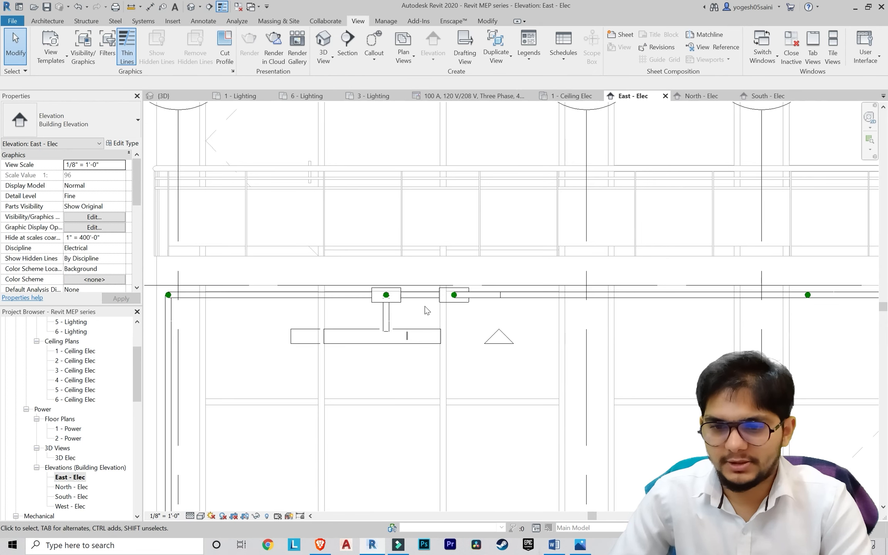
scroll(409, 313, "up", 2)
scroll(689, 279, "up", 2)
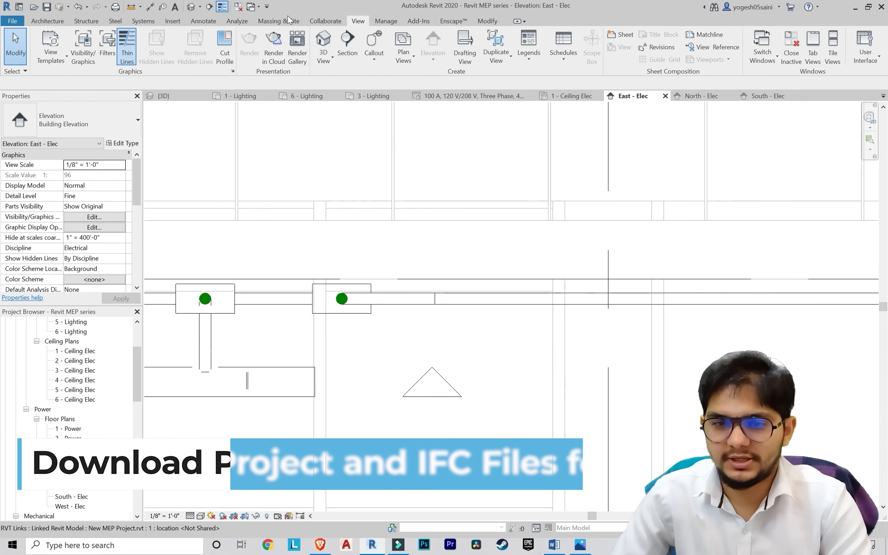
Step: Try to draw a 2" conduit from the branch conduit's open end straight down to the triangular lighting fixture
left_click(142, 21)
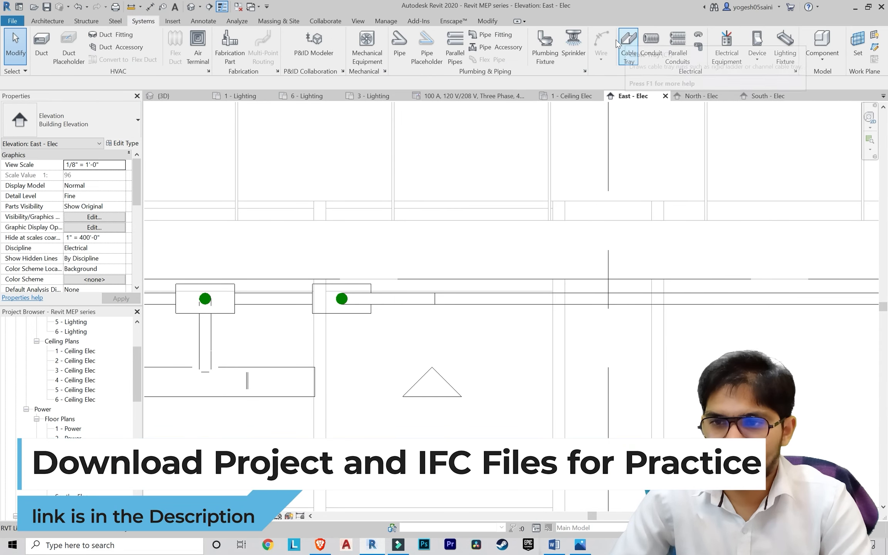
left_click(643, 55)
left_click(435, 299)
scroll(424, 332, "up", 2)
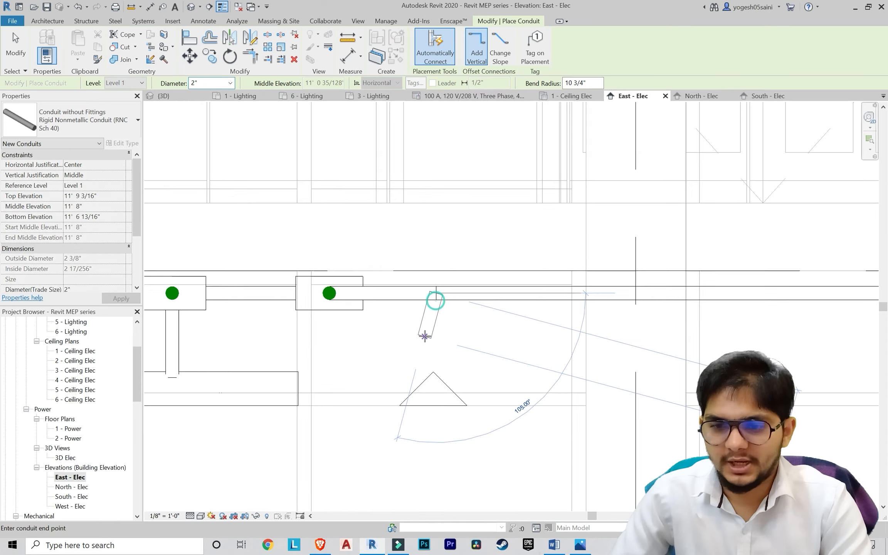
left_click(438, 403)
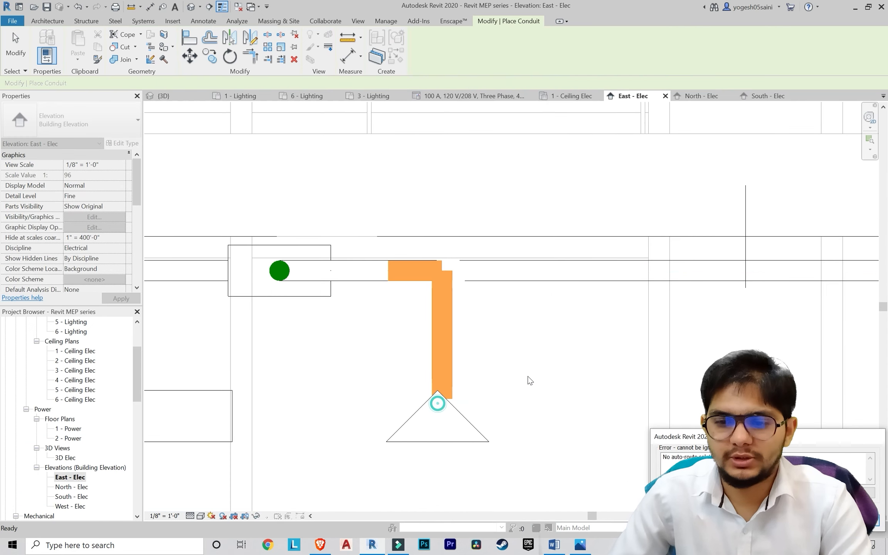
key("Escape")
scroll(433, 305, "up", 3)
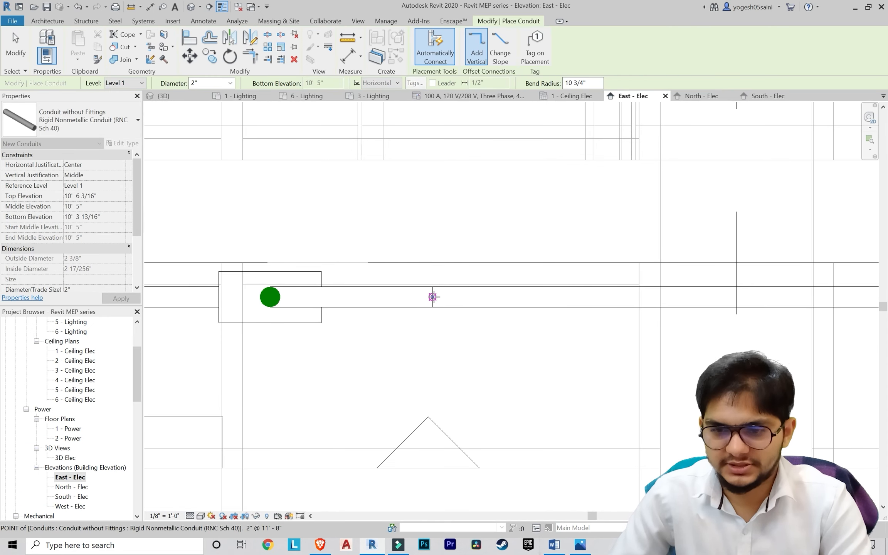
left_click(433, 298)
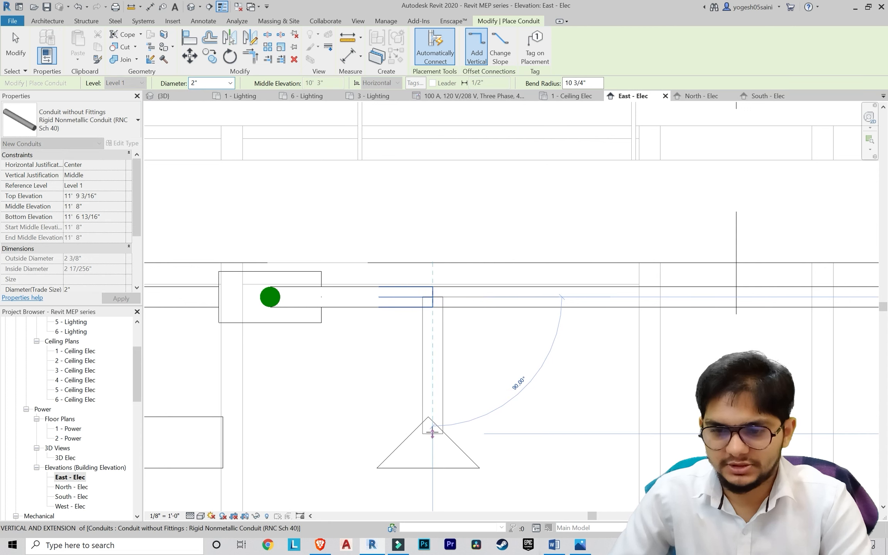
left_click(432, 440)
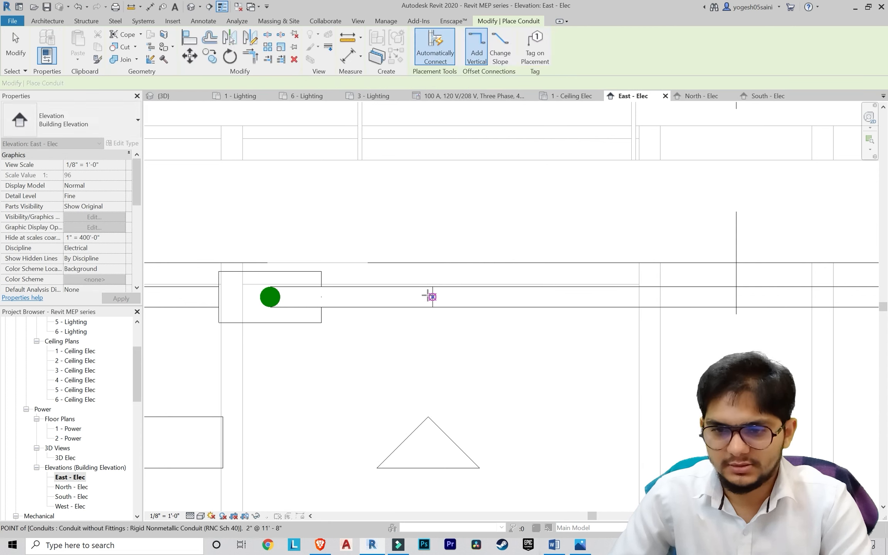
key("Escape")
key("Escape")
Step: Temporarily hide the long conduit that overlaps the branch's open end in the East - Elec elevation
left_click(521, 296)
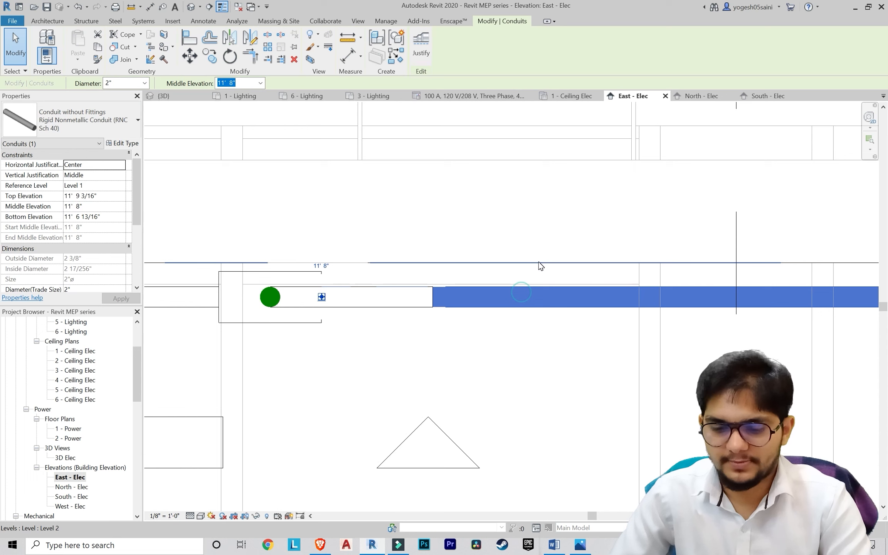
key("h")
key("h")
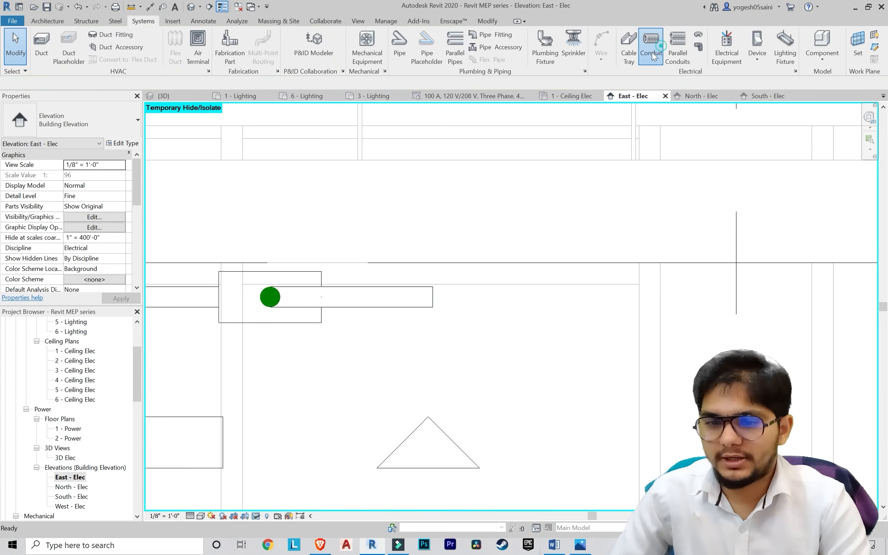
Step: Try again to draw the 2" vertical drop, about 1'-2" long, from the branch's open end to the triangular lighting fixture
left_click(655, 56)
left_click(432, 297)
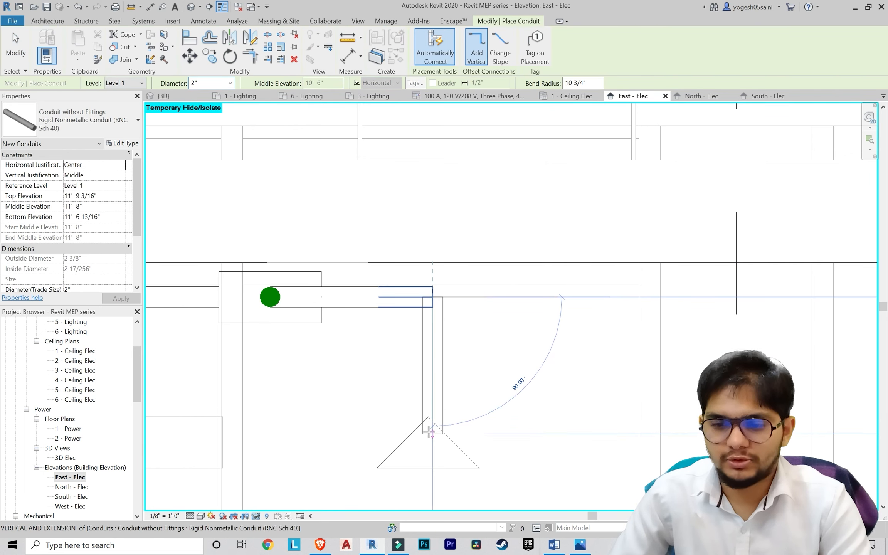
left_click(430, 432)
scroll(446, 308, "down", 2)
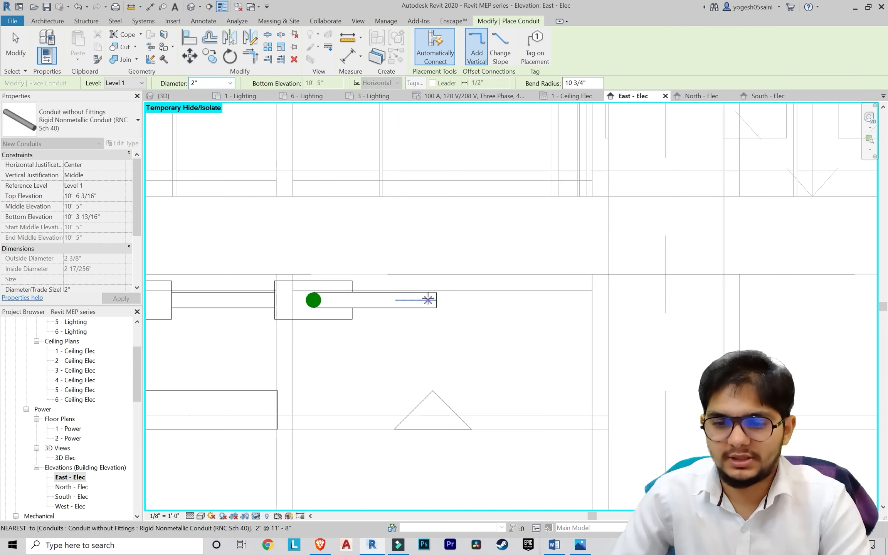
Step: Extend the branch conduit's open end past the triangular fixture and draw a 2" conduit about 1'-4" down from it
left_click(436, 300)
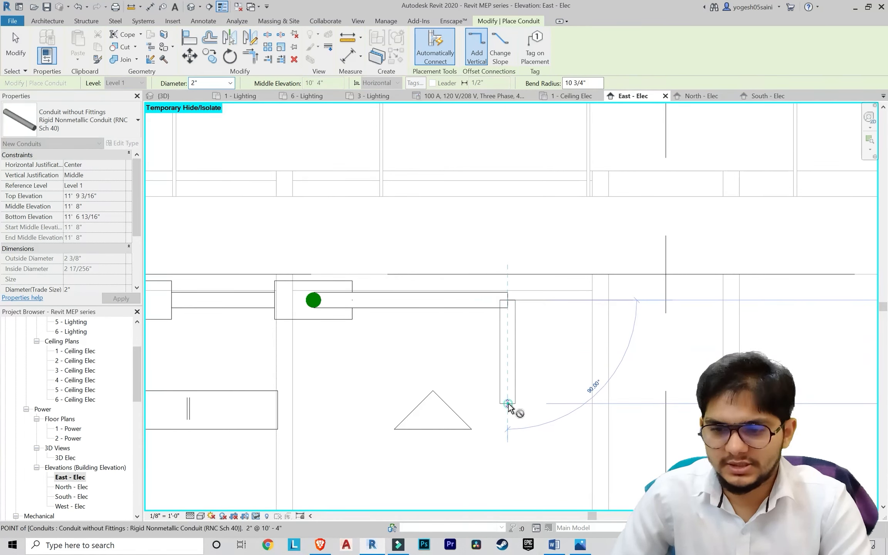
left_click(508, 405)
key("Escape")
key("Escape")
Step: Nudge the triangular lighting fixture horizontally until it sits centred under the new conduit drop
left_click(452, 412)
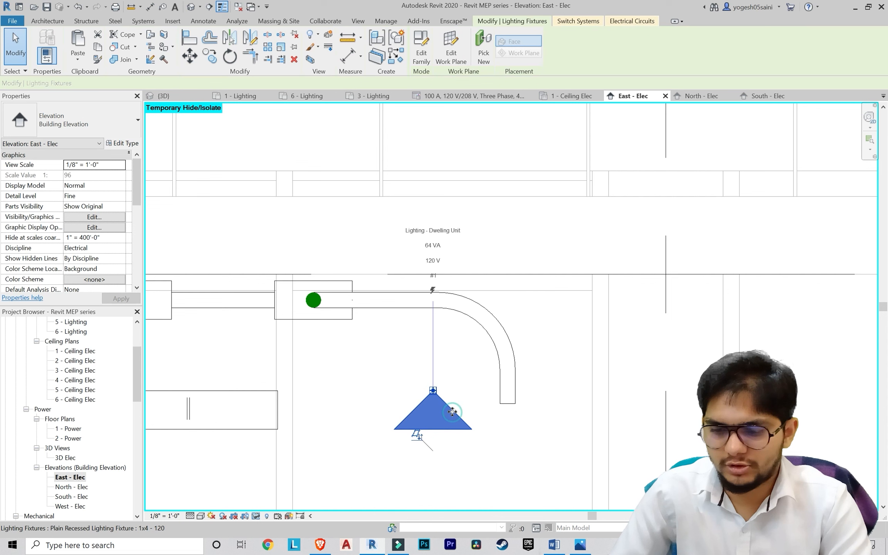
key("Right")
key("Right")
key("Right")
key("Right")
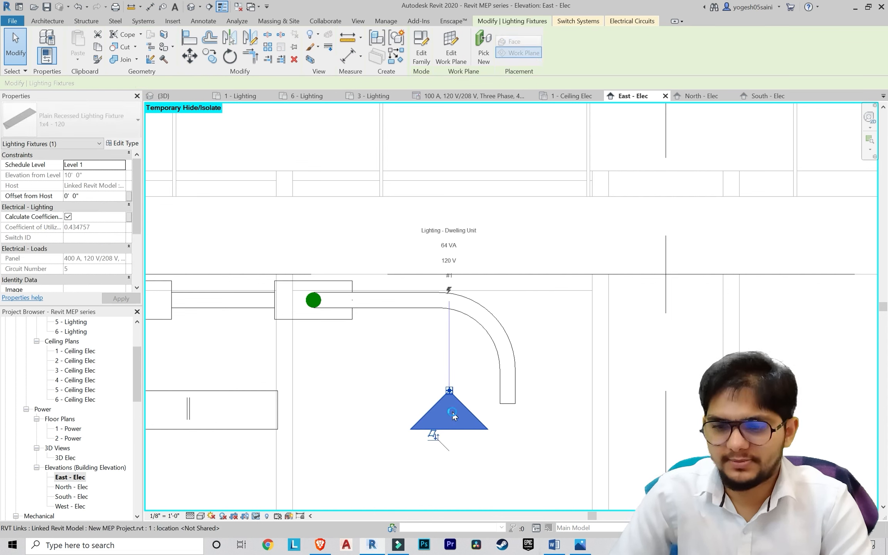
key("Right")
key("Right")
key("Right")
key("Right")
key("Right")
key("Right")
key("Right")
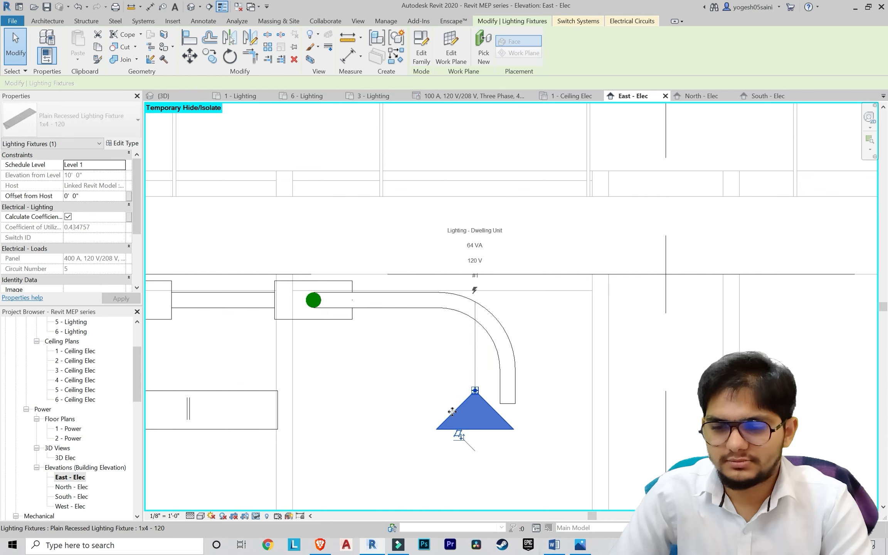
key("Right")
key("Right")
key("Right")
key("Right")
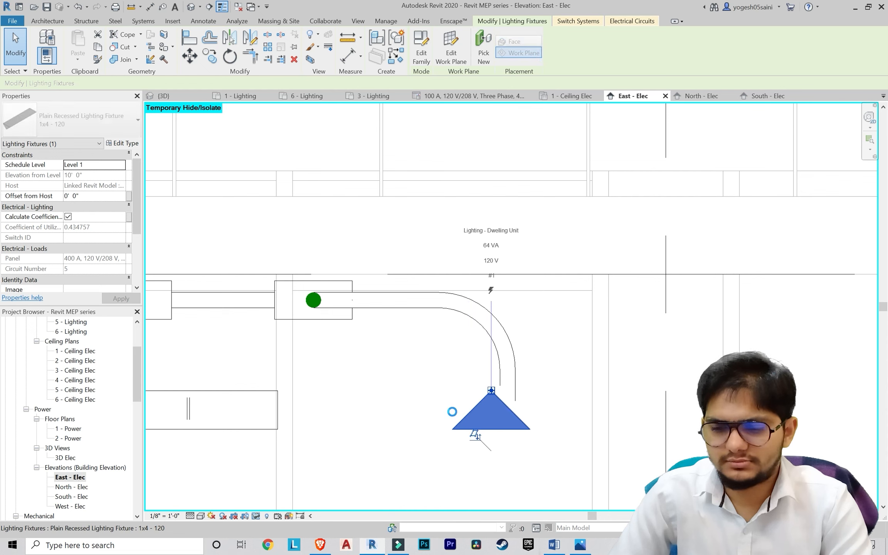
key("Right")
key("Right")
key("Right")
key("Right")
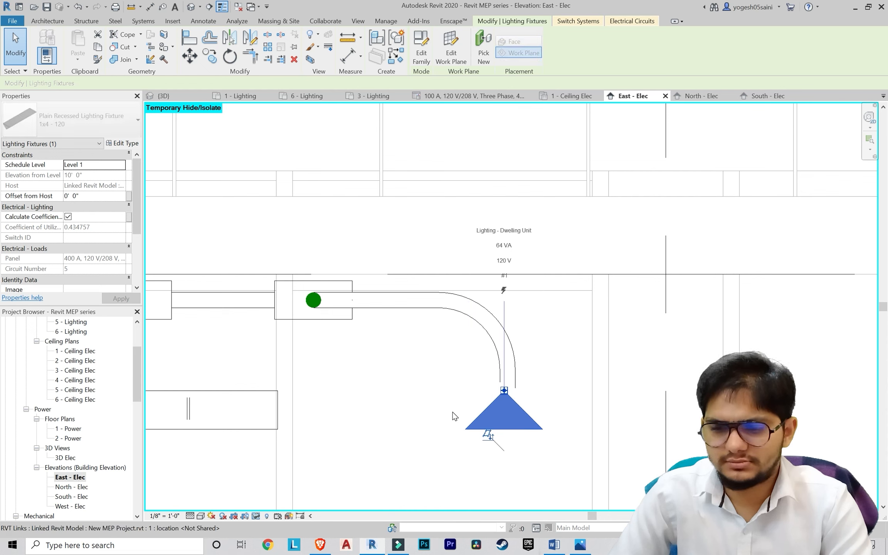
key("Right")
left_click(443, 403)
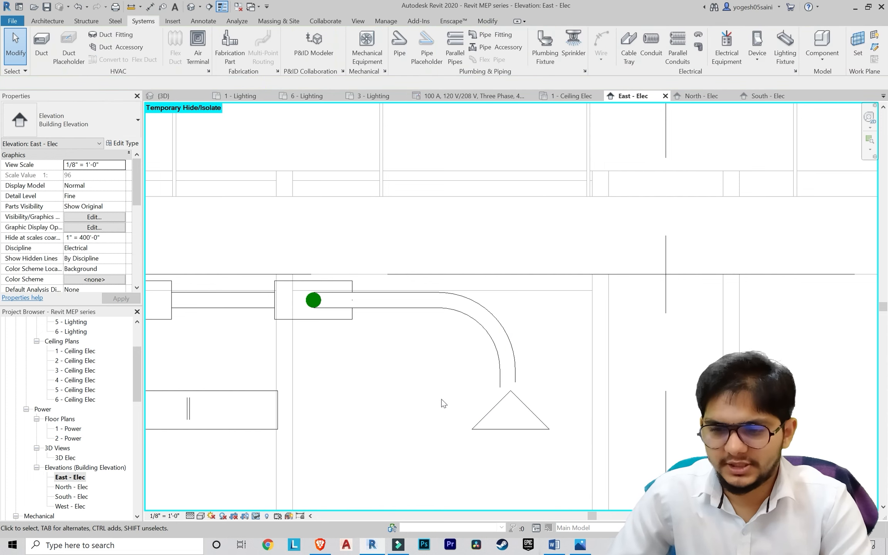
Step: Examine the branch conduit serving the lighting fixture between grids B1 and B2 in the 1 - Ceiling Elec plan and the 3D view
double_click(78, 351)
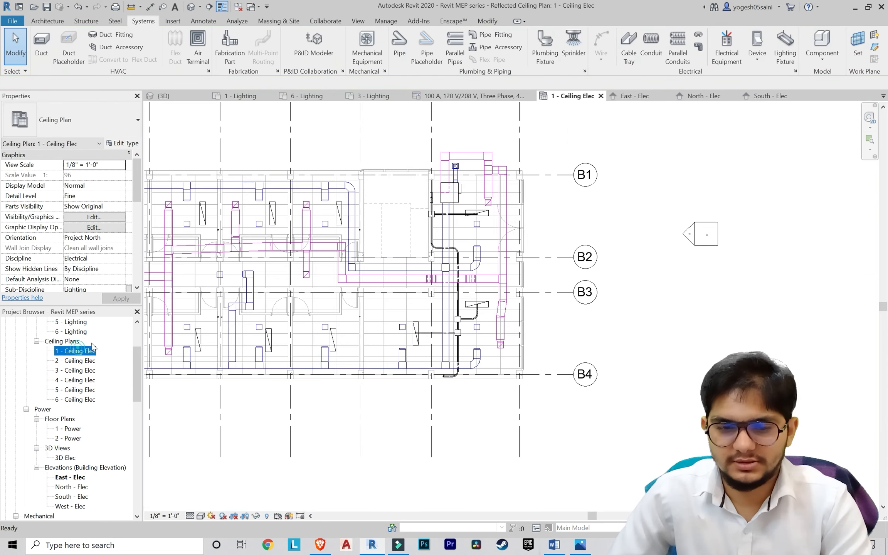
scroll(461, 306, "up", 4)
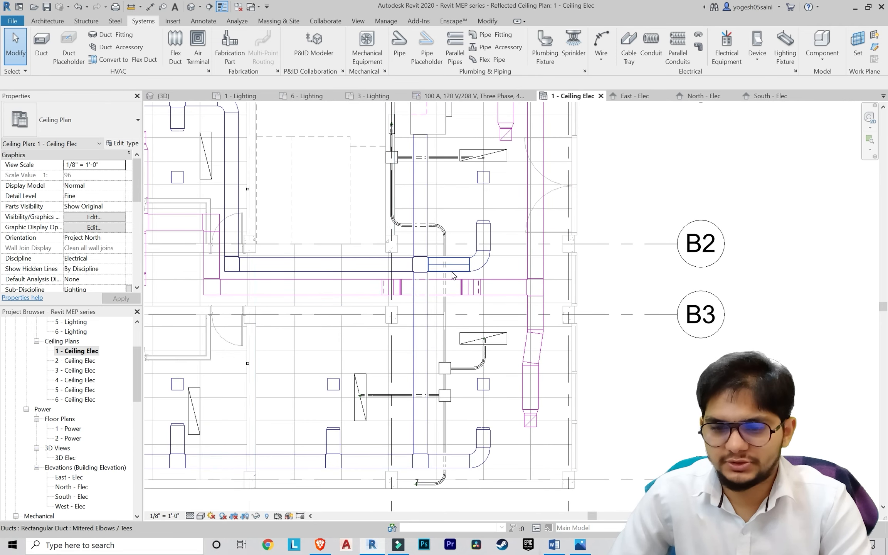
middle_click_drag(457, 255, 450, 367)
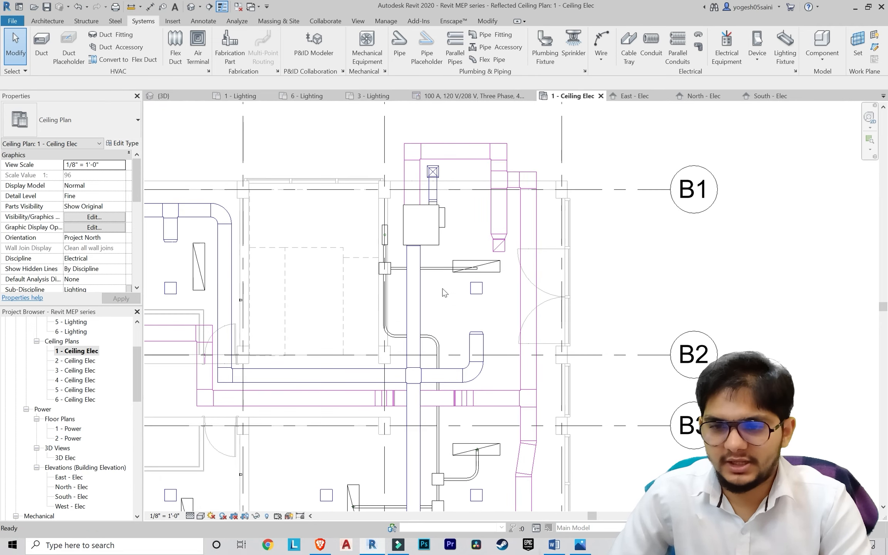
scroll(448, 270, "up", 2)
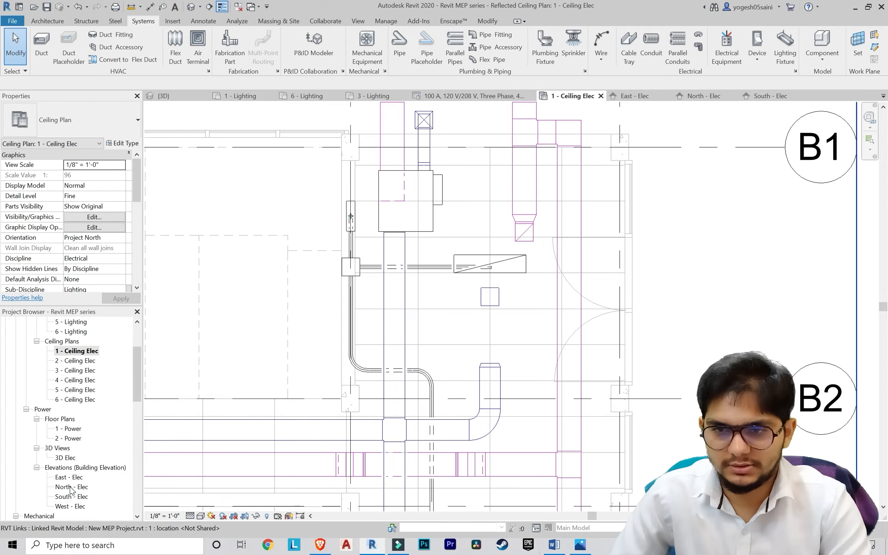
left_click(366, 24)
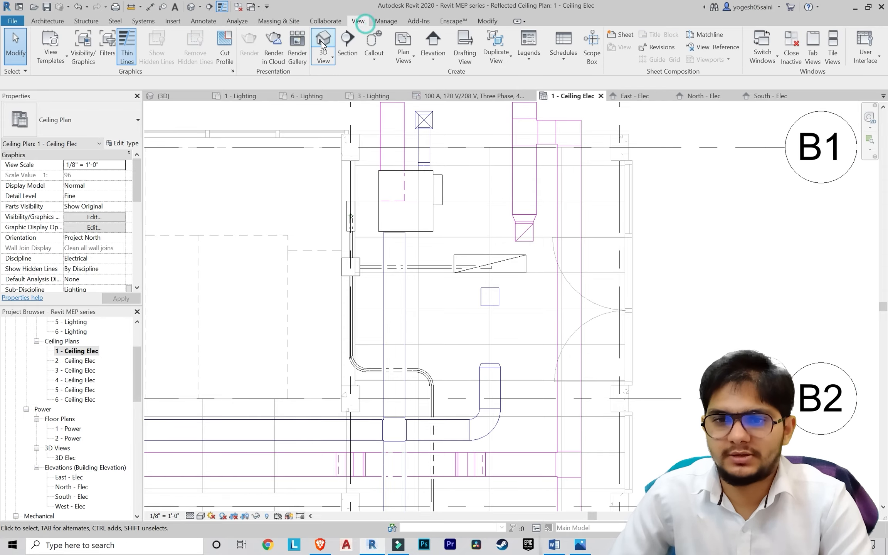
left_click(324, 41)
scroll(484, 342, "down", 3)
middle_click_drag(485, 342, 467, 333, "shift")
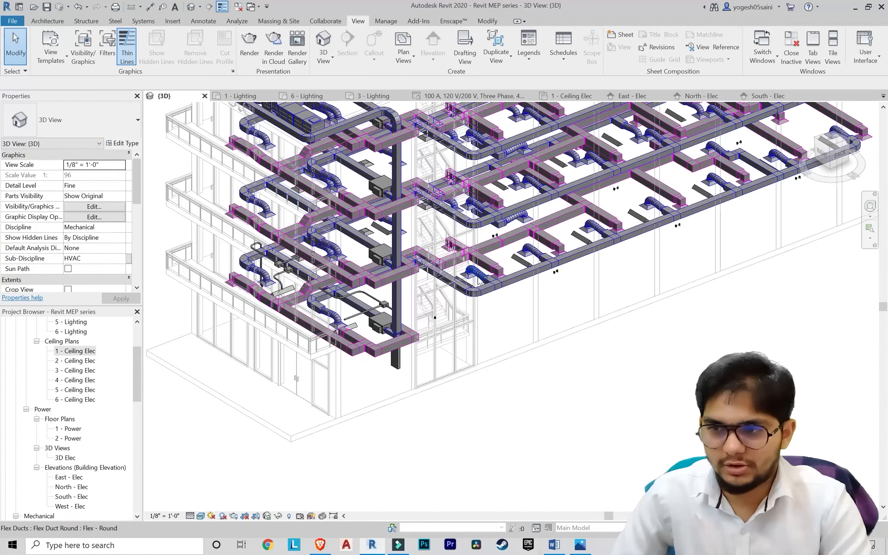
scroll(81, 466, "down", 2)
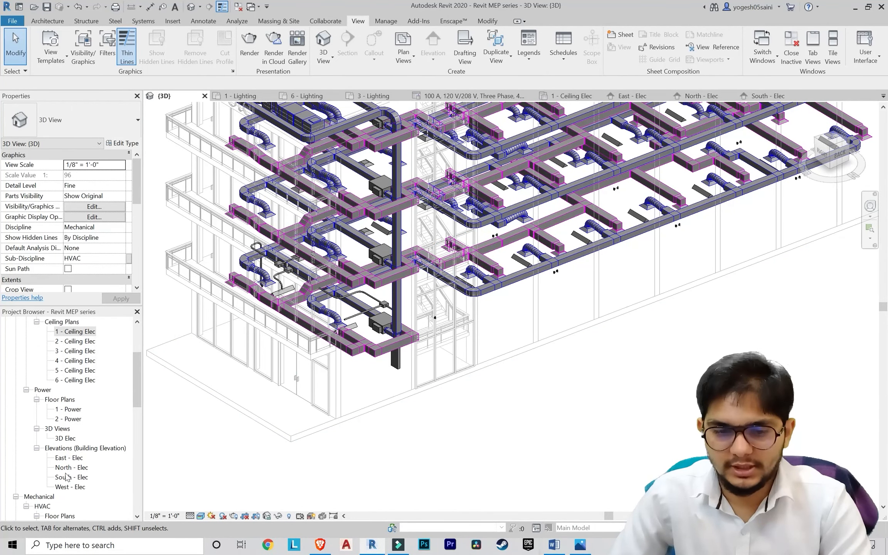
Step: Open the North - Elec elevation and examine the branch conduit and elbow above the rectangular lighting fixture between grids A10 and A9
double_click(71, 468)
scroll(508, 324, "down", 3)
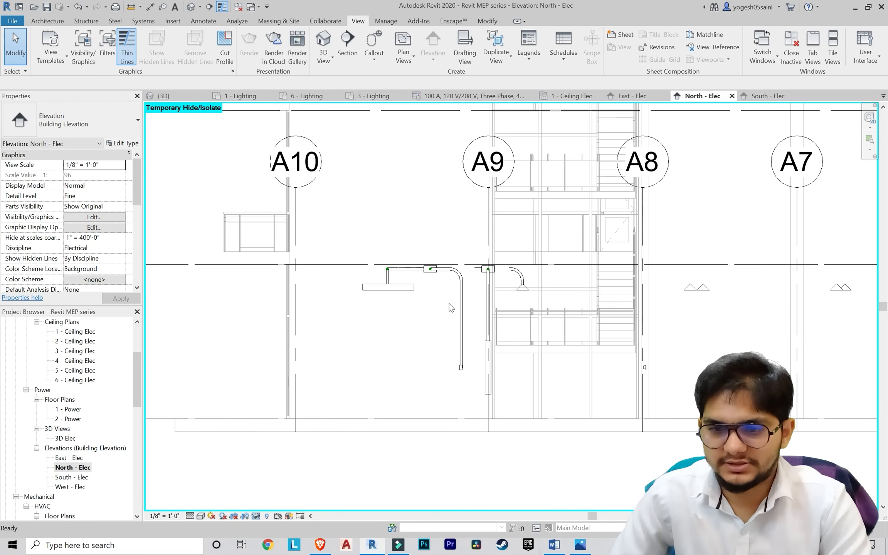
scroll(449, 304, "up", 3)
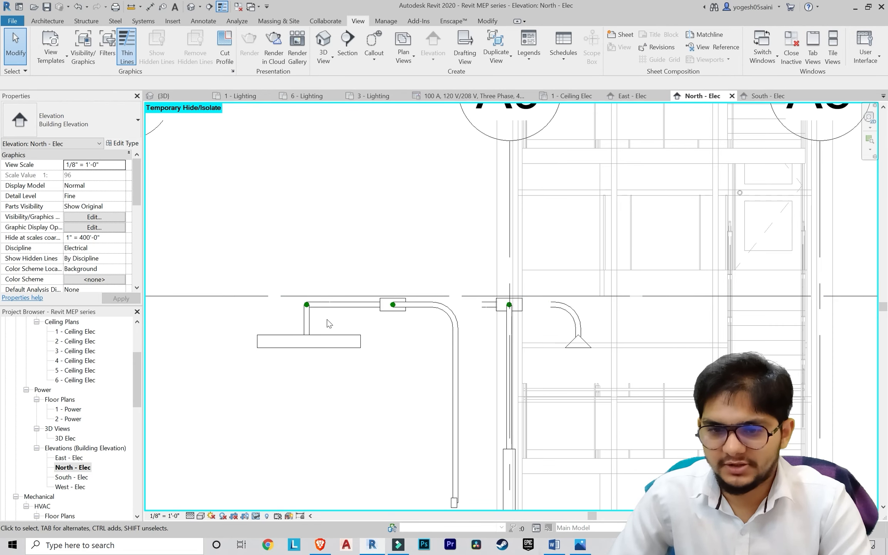
scroll(320, 319, "up", 2)
scroll(312, 319, "down", 5)
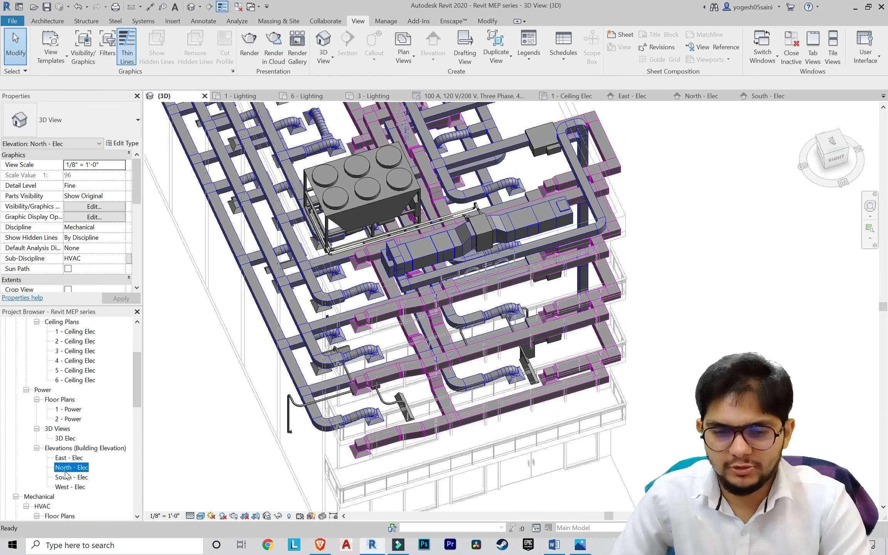
double_click(69, 468)
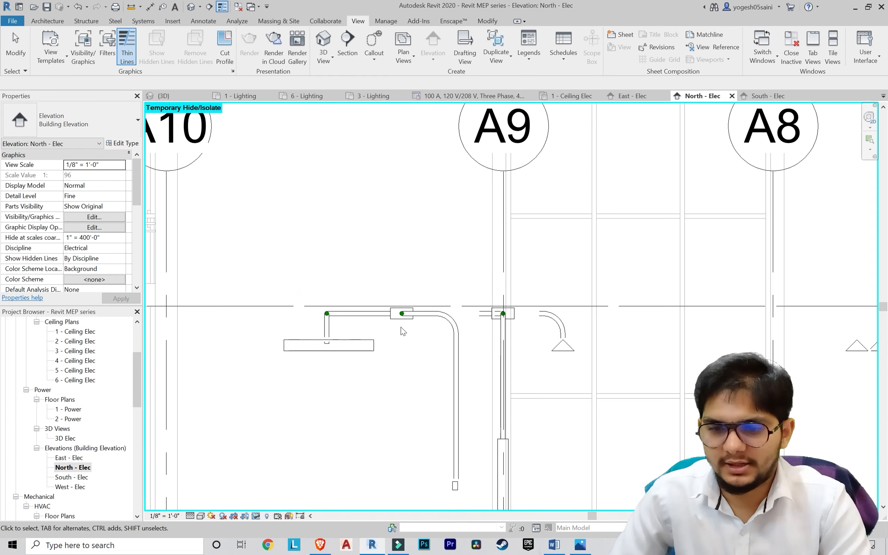
scroll(457, 322, "up", 3)
scroll(455, 316, "up", 1)
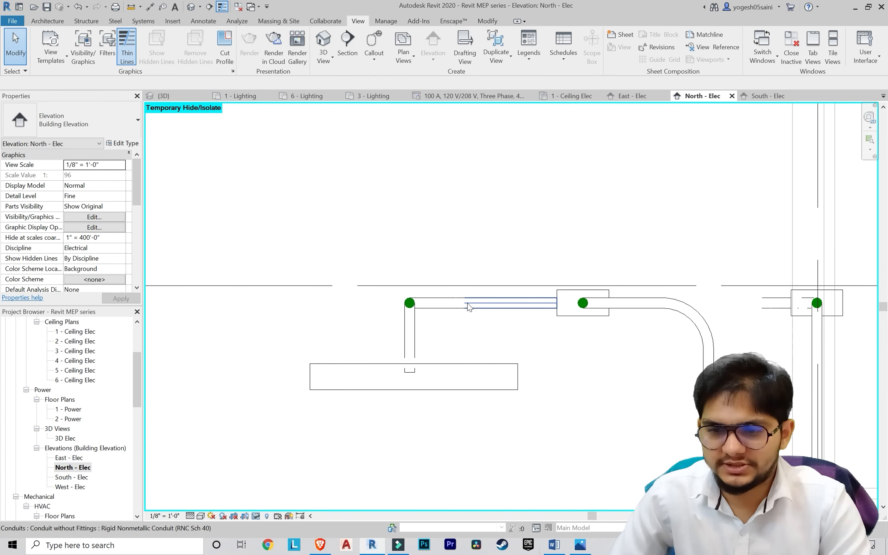
left_click(441, 309)
scroll(441, 309, "up", 3)
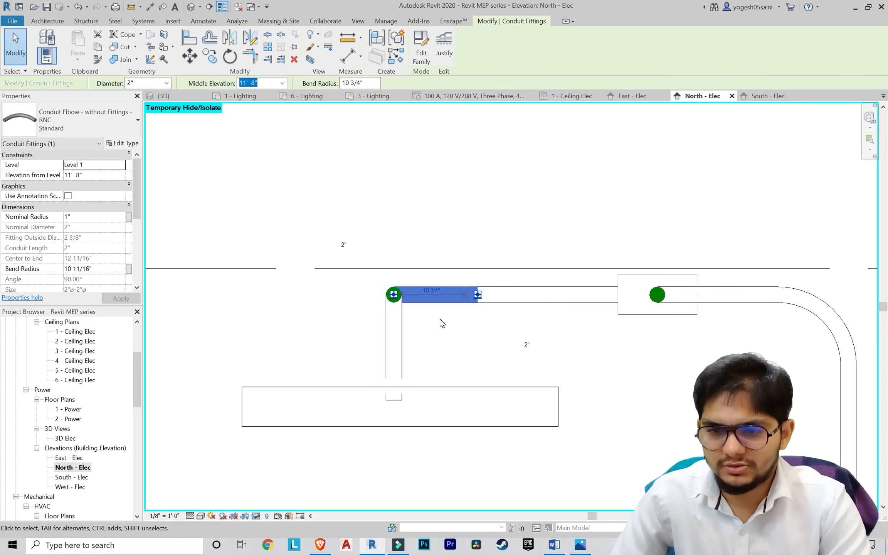
left_click(494, 304)
key("Escape")
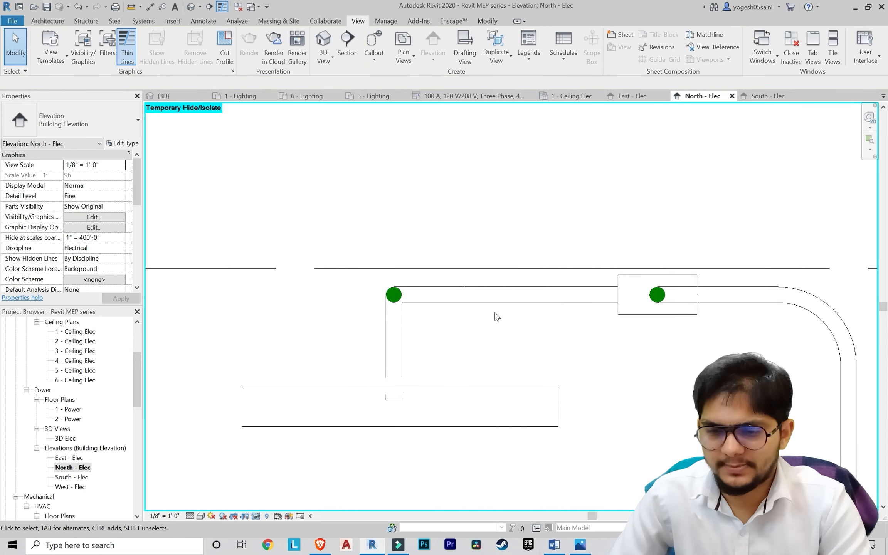
Step: Examine the branch conduit and its drop above the rectangular lighting fixture in the North - Elec elevation and the 3D view
scroll(495, 313, "down", 2)
scroll(512, 319, "down", 3)
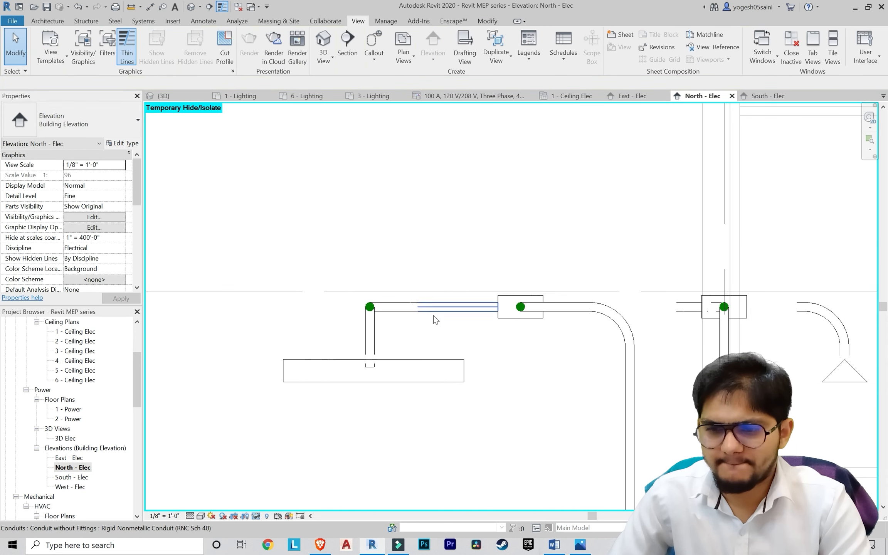
scroll(431, 339, "down", 2)
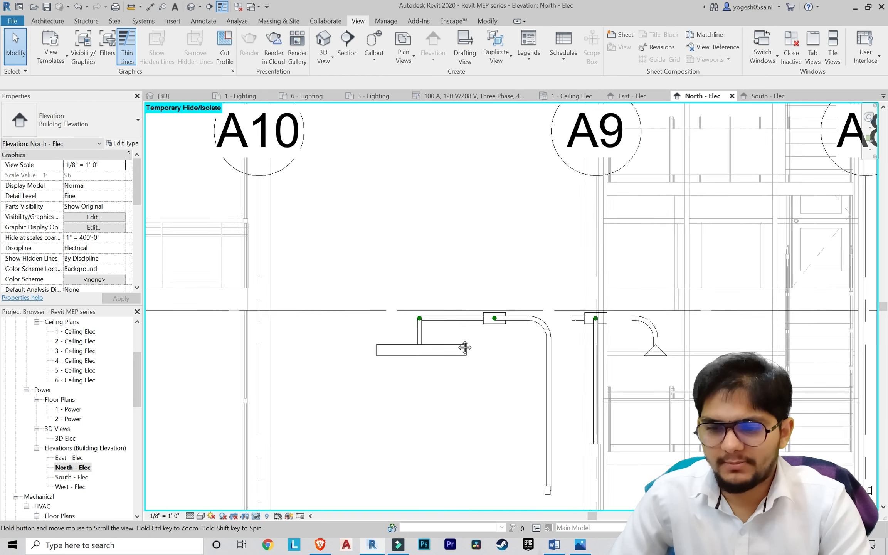
scroll(436, 328, "up", 2)
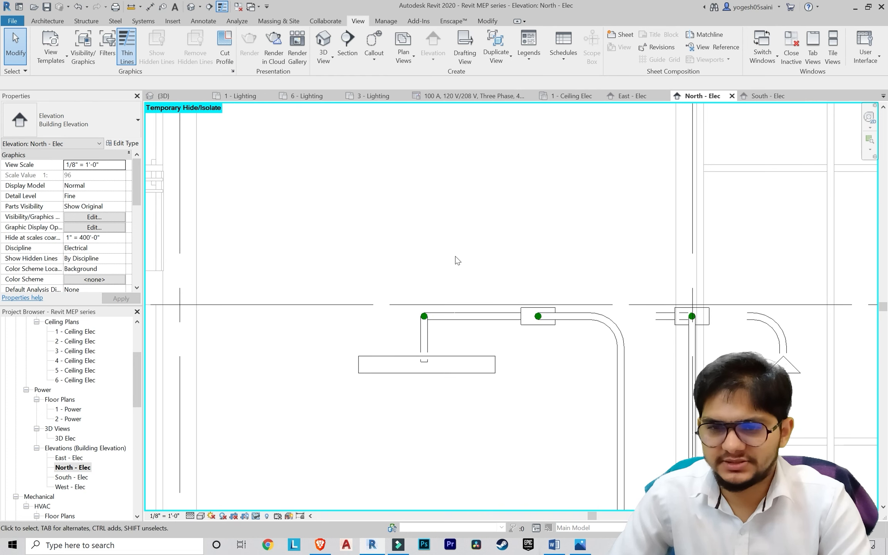
left_click(332, 43)
mouse_move(502, 166)
middle_mouse_down("shift")
mouse_move(482, 160)
mouse_move(578, 145)
mouse_move(522, 166)
mouse_move(464, 353)
middle_mouse_up("shift")
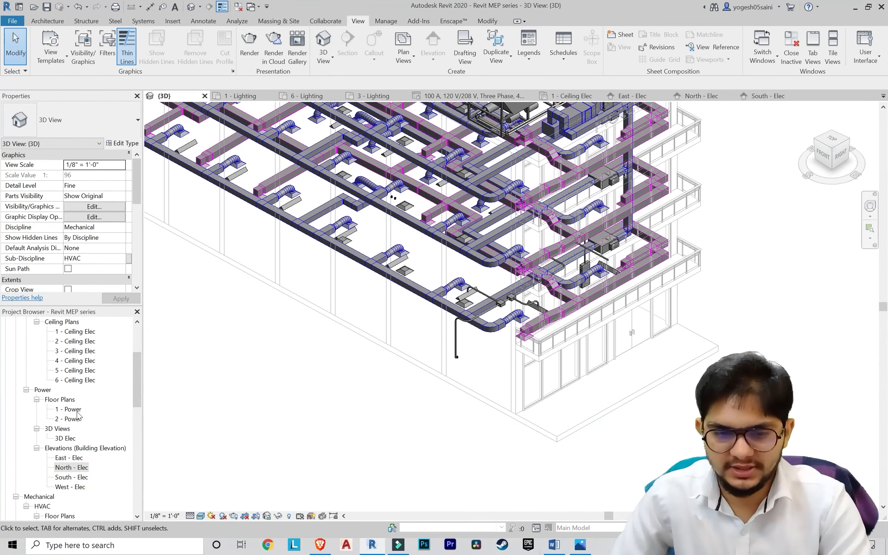
double_click(81, 468)
scroll(418, 331, "up", 3)
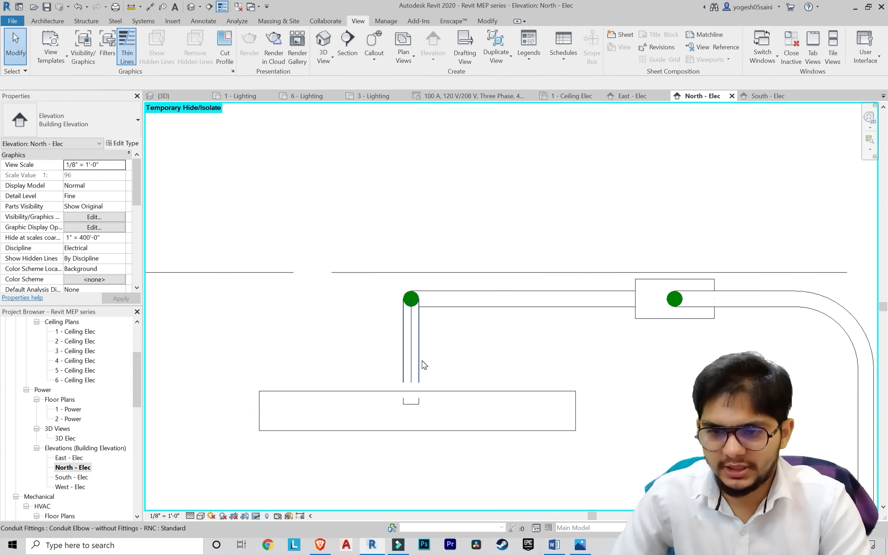
Step: Delete the vertical drop, the elbow and the horizontal branch conduit above the rectangular fixture between grids A10 and A9
left_click(417, 363)
key("ctrl+z")
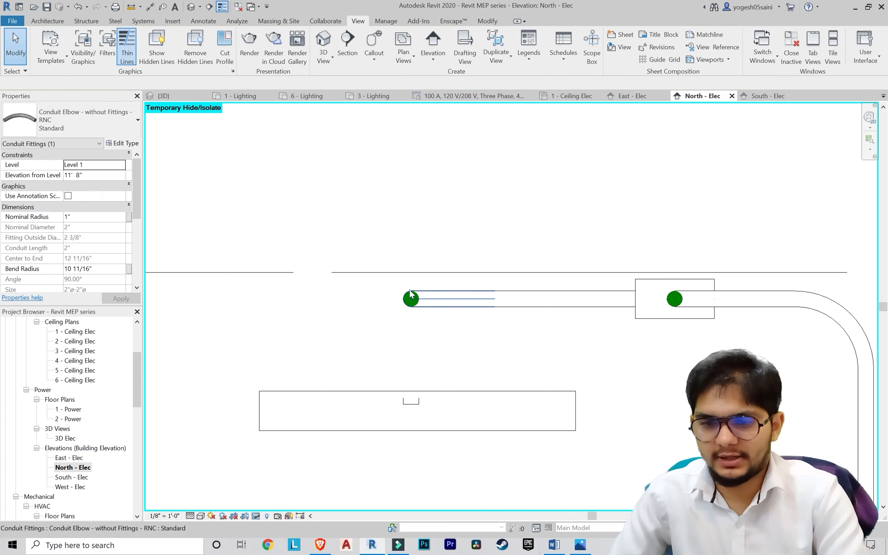
left_click(413, 299)
key("Delete")
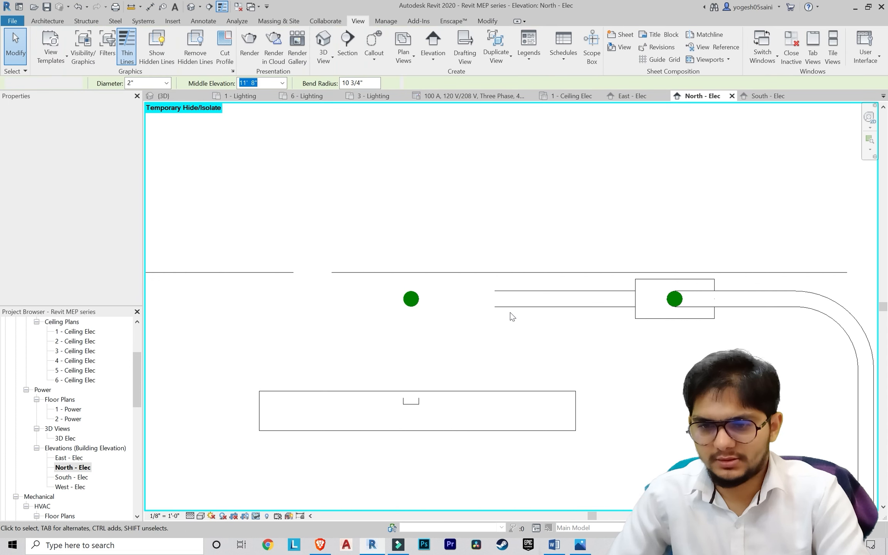
left_click(516, 307)
key("Delete")
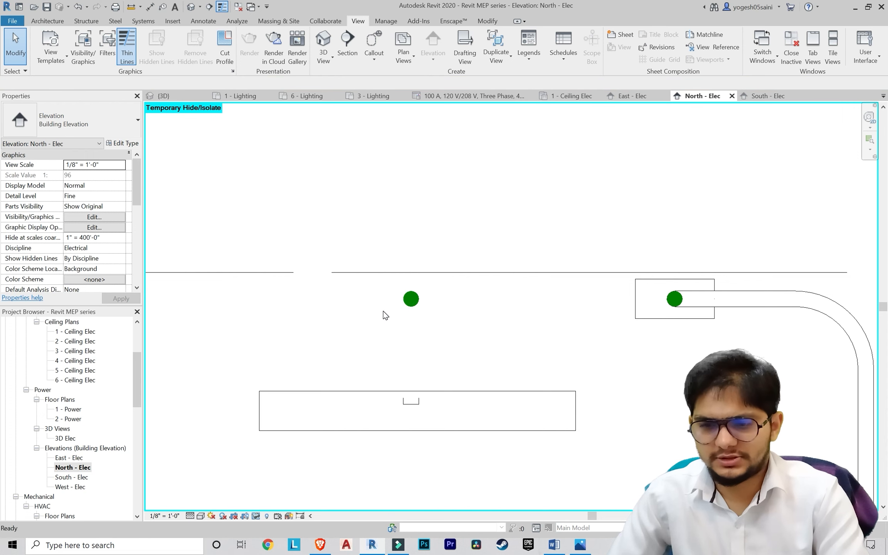
Step: Reset the temporary hide/isolate and extend the remaining horizontal branch conduit's open end past the drop above the rectangular fixture
key("h")
key("r")
scroll(609, 313, "down", 2)
middle_click_drag(609, 317, 295, 321)
left_click(488, 309)
middle_click_drag(149, 313, 313, 315)
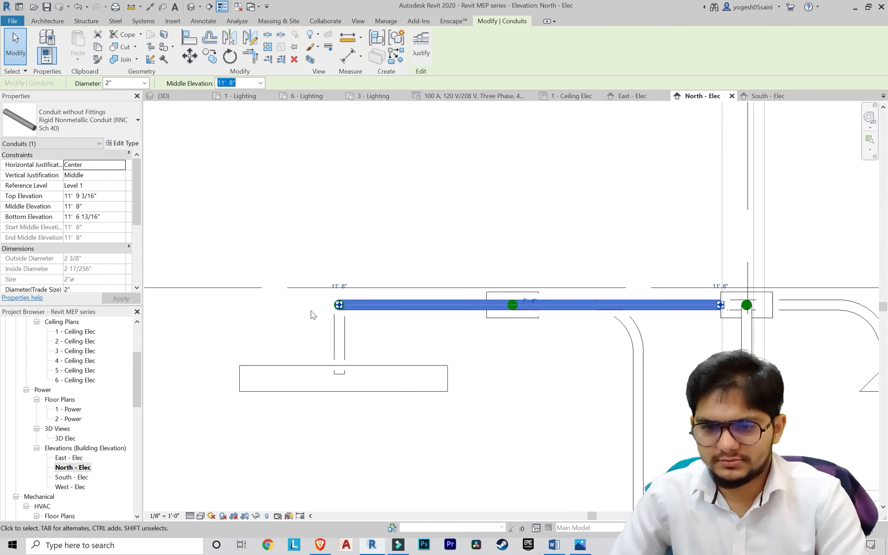
left_click_drag(339, 306, 287, 305)
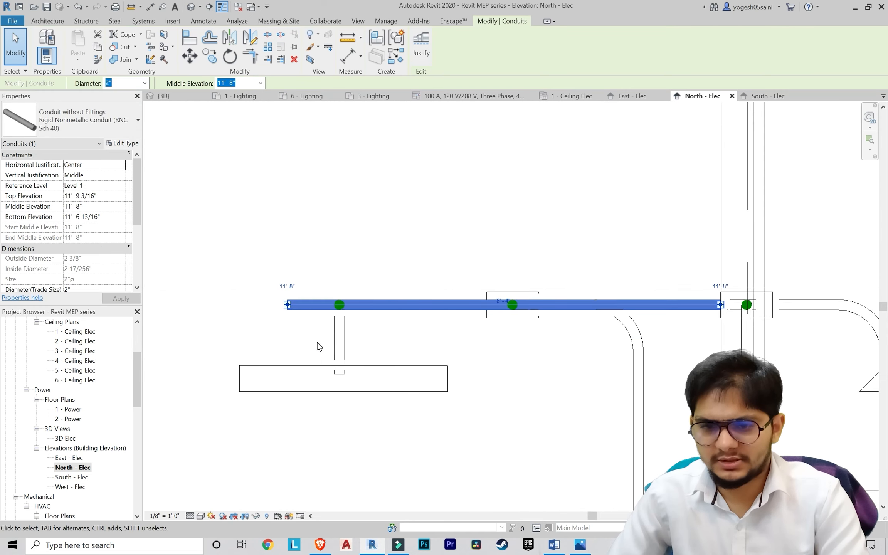
Step: Check the branch in the 3D view, and shorten its open end in the North - Elec elevation to a conduit length of about 7'-3"
left_click(347, 173)
left_click(323, 40)
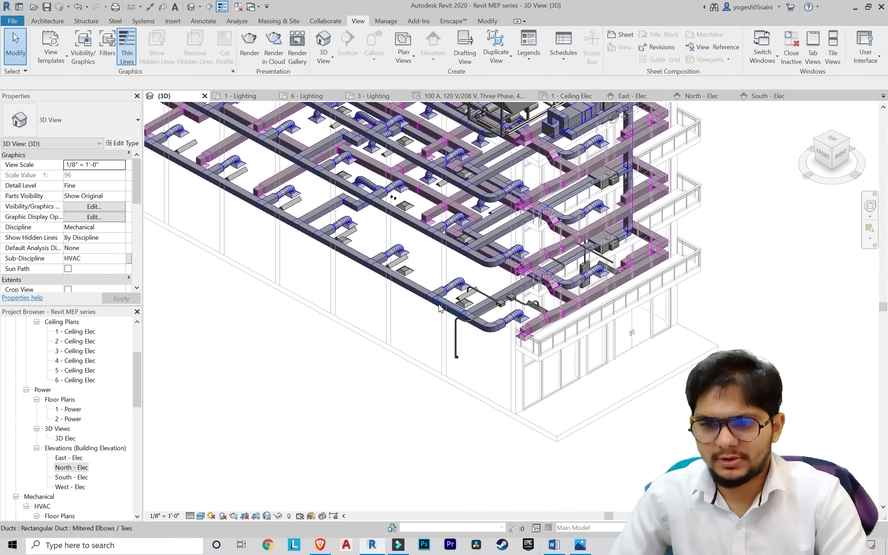
middle_click_drag(445, 315, 428, 331, "shift")
scroll(491, 347, "up", 4)
scroll(468, 347, "down", 2)
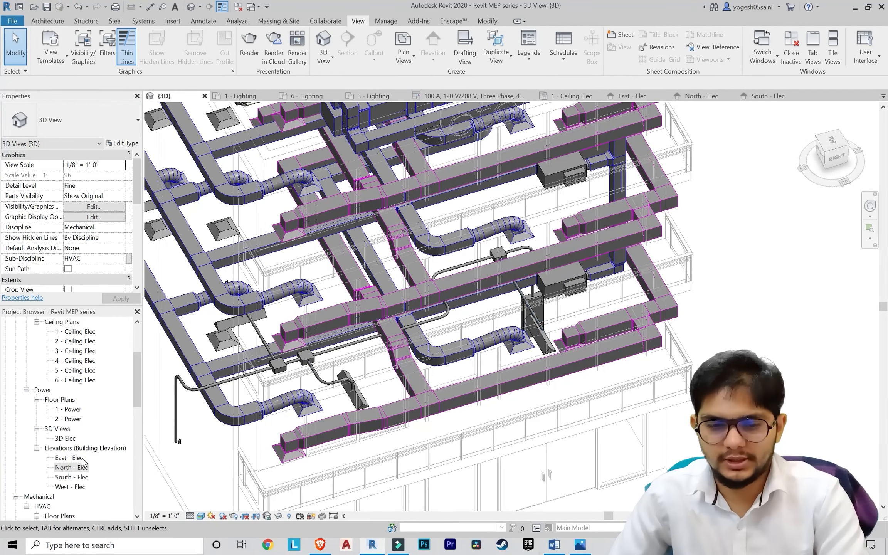
double_click(74, 467)
scroll(317, 335, "down", 2)
scroll(292, 303, "up", 3)
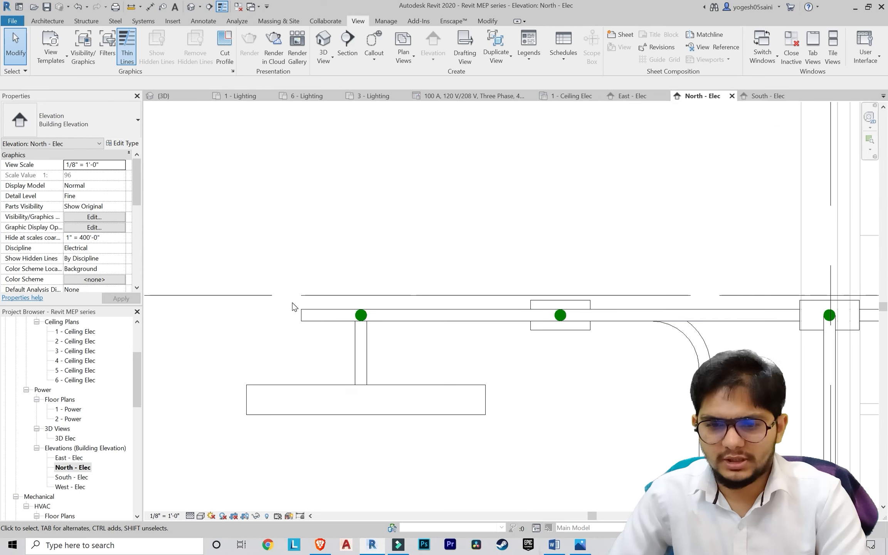
left_click(300, 314)
scroll(300, 314, "up", 2)
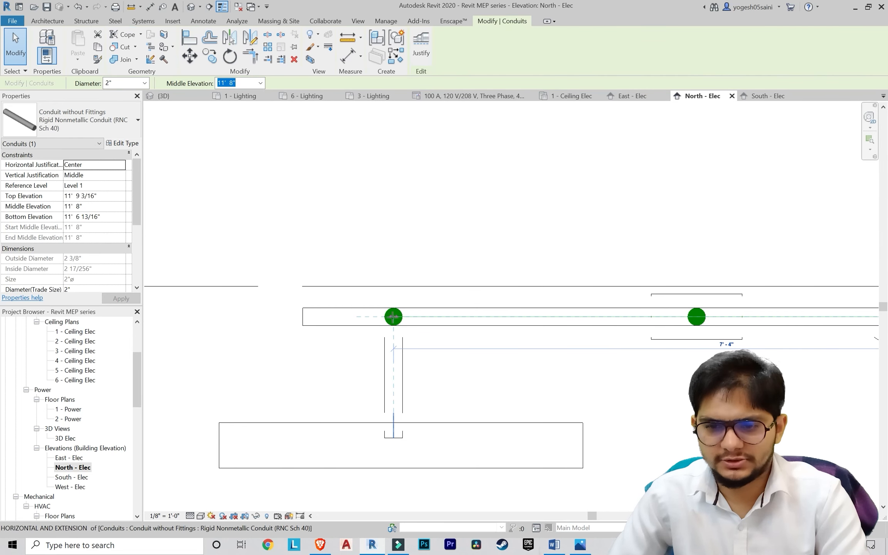
left_click_drag(393, 316, 402, 317)
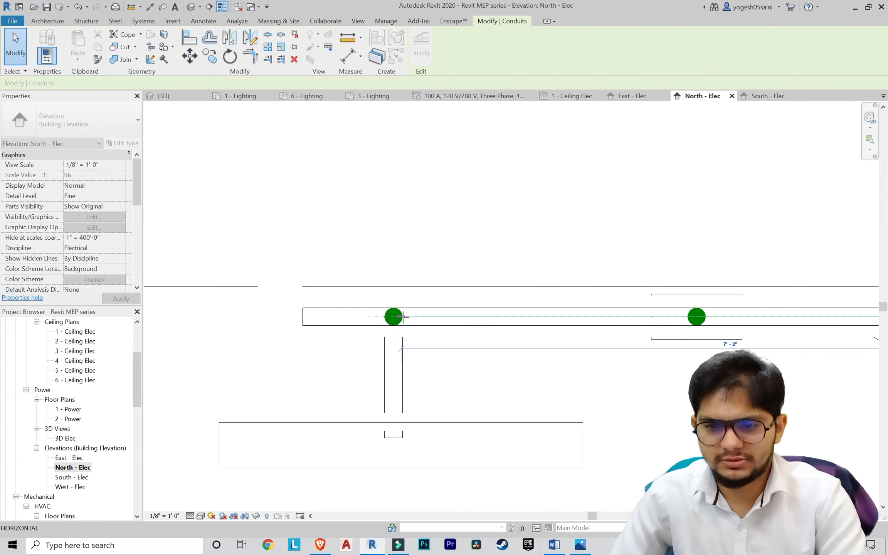
Step: Draw a 2" conduit from the branch's open end straight down into the rectangular lighting fixture, ending at elevation 10'-3"
left_click(435, 339)
left_click(143, 21)
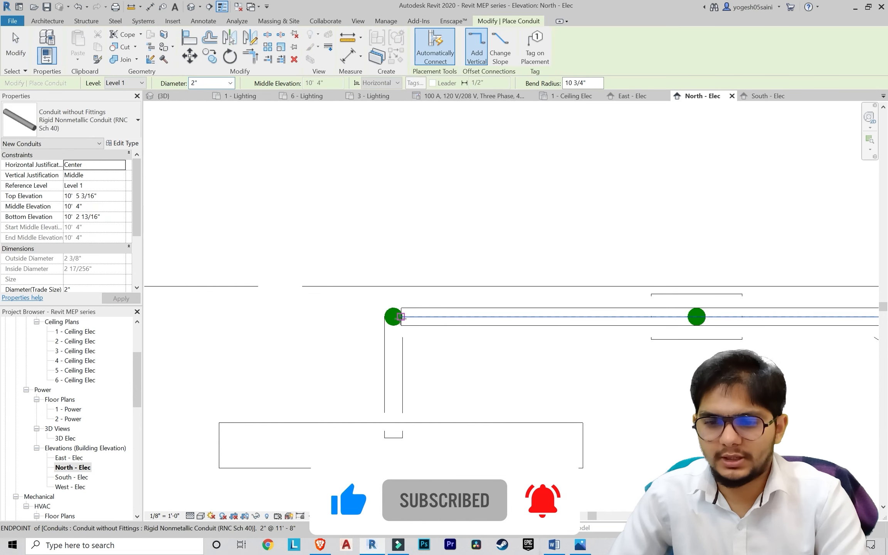
left_click(402, 317)
left_click(401, 445)
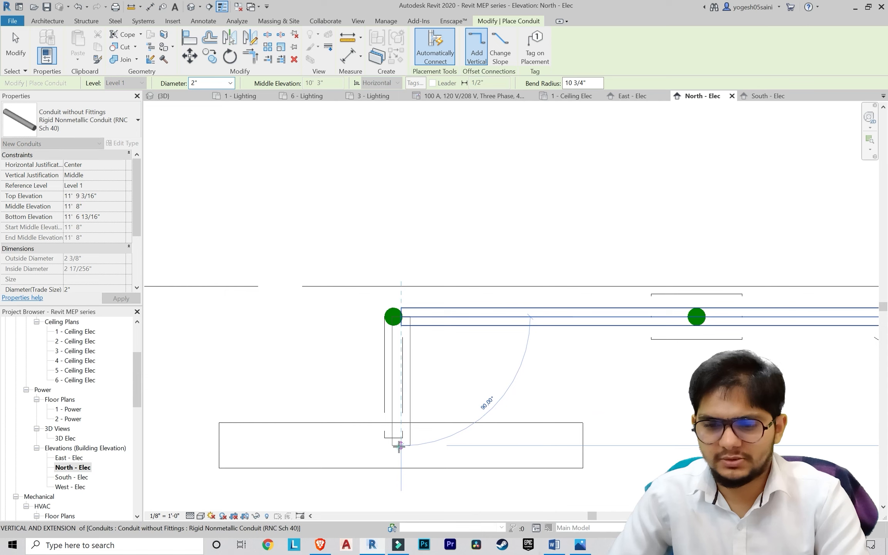
key("Escape")
key("Escape")
scroll(490, 407, "down", 3)
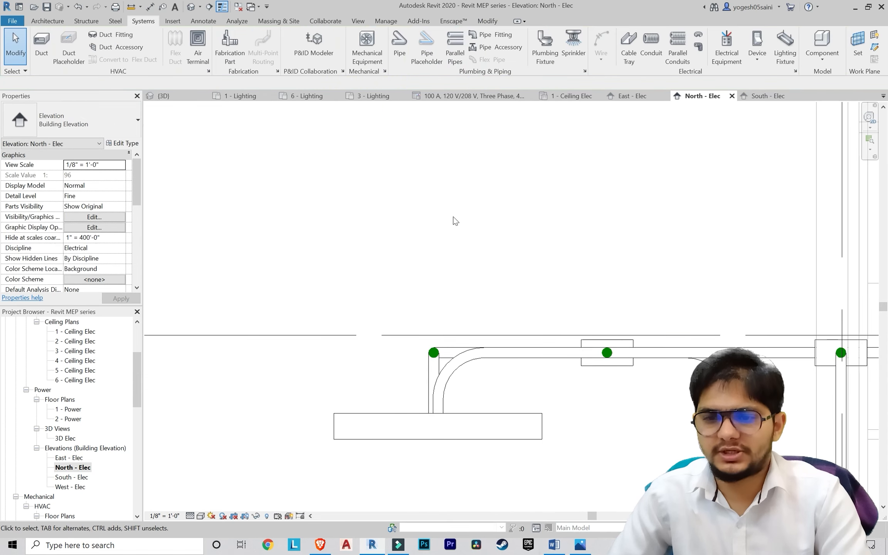
Step: Examine the finished conduit drops in the 3D view and the conduit layout around grids A8 to A10 in the 1 - Ceiling Elec plan
left_click(385, 21)
left_click(358, 20)
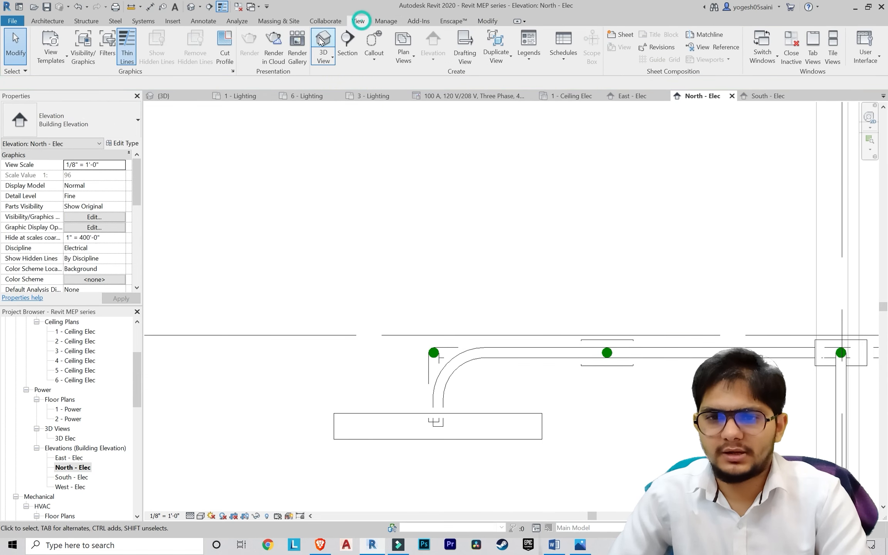
left_click(323, 42)
mouse_move(452, 290)
middle_mouse_down("shift")
mouse_move(496, 196)
mouse_move(401, 276)
mouse_move(455, 306)
middle_mouse_up("shift")
scroll(422, 282, "up", 3)
middle_click_drag(455, 307, 508, 228, "shift")
middle_click_drag(433, 266, 456, 271)
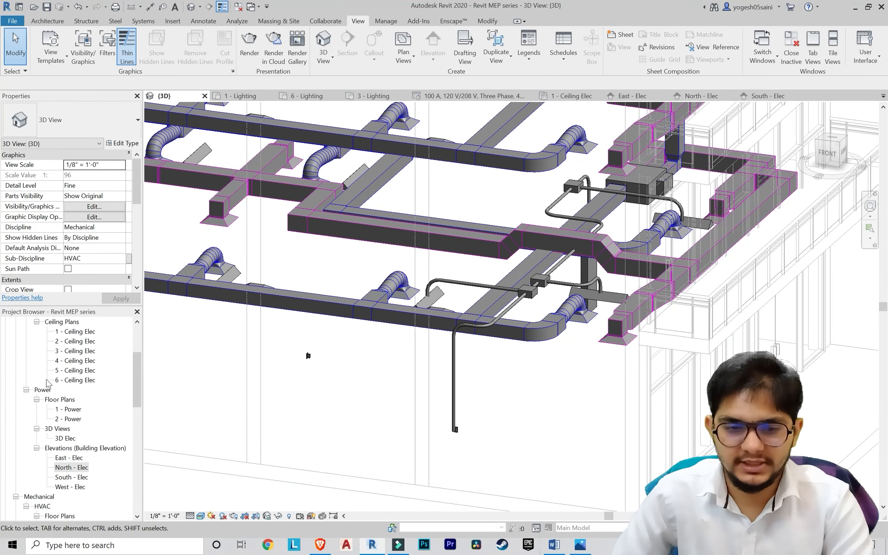
double_click(75, 332)
scroll(540, 297, "down", 3)
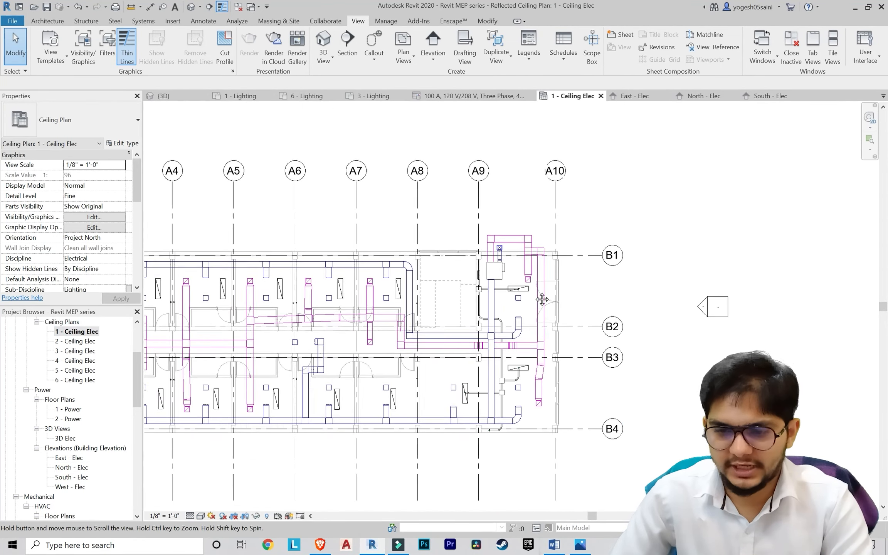
scroll(480, 366, "up", 3)
scroll(480, 366, "up", 2)
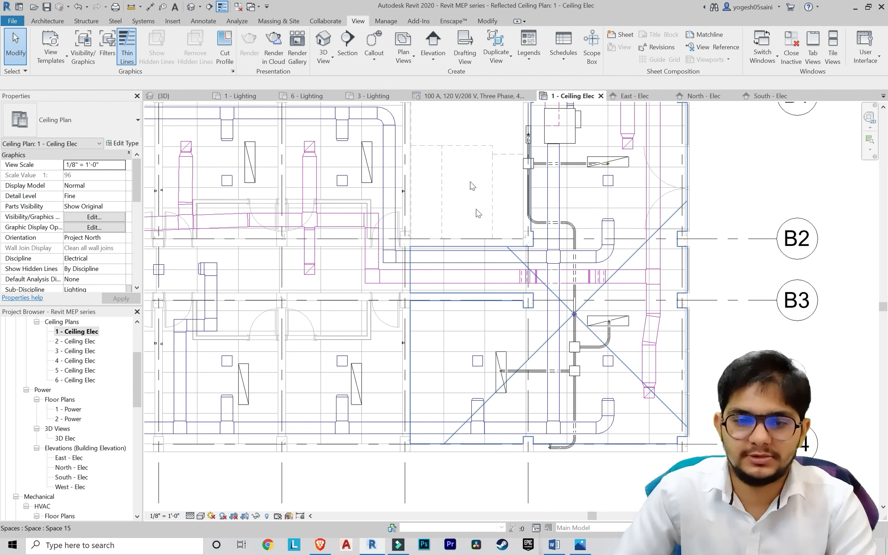
Step: Draw a 2" conduit from the main run between grids B3 and B4 horizontally to just short of grid A8, turning it up towards B3
left_click(142, 22)
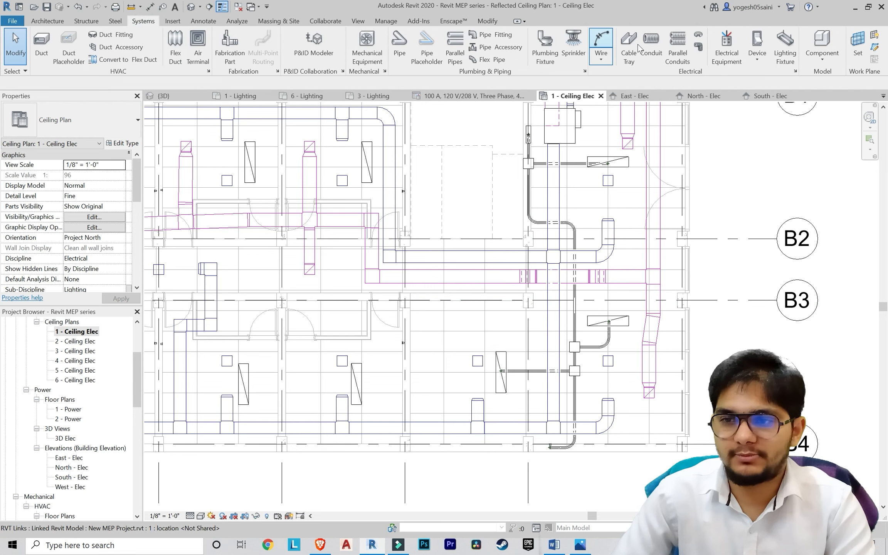
scroll(487, 404, "down", 1)
middle_click_drag(488, 416, 553, 345)
scroll(555, 343, "up", 4)
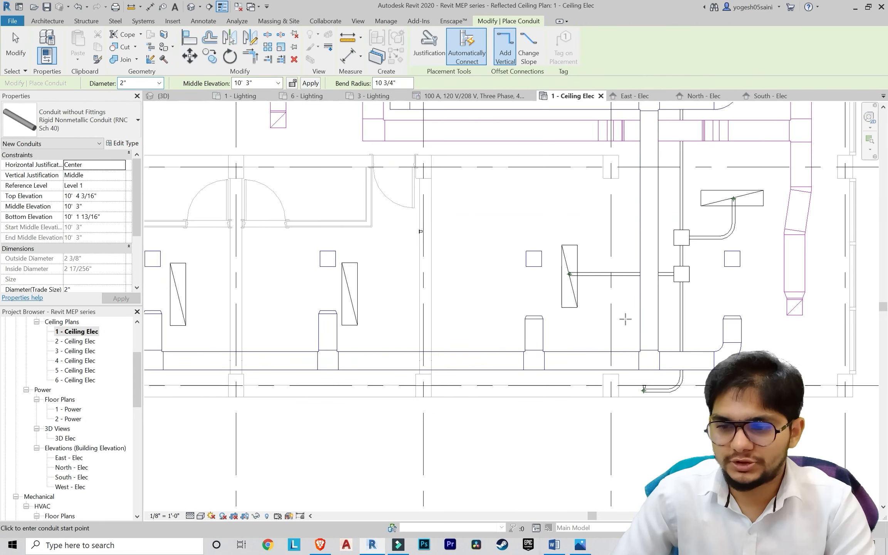
scroll(676, 333, "down", 1)
middle_click_drag(671, 338, 655, 407)
scroll(658, 286, "up", 3)
scroll(666, 279, "down", 1)
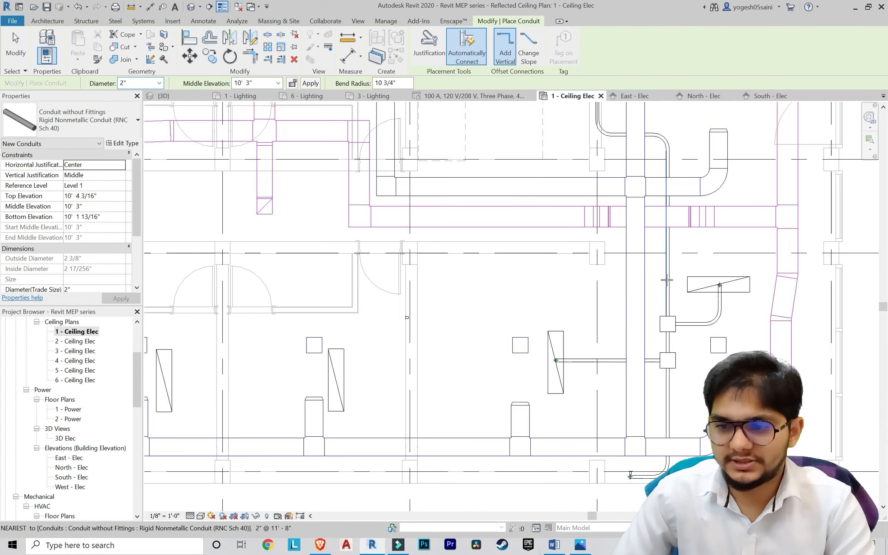
scroll(670, 410, "up", 2)
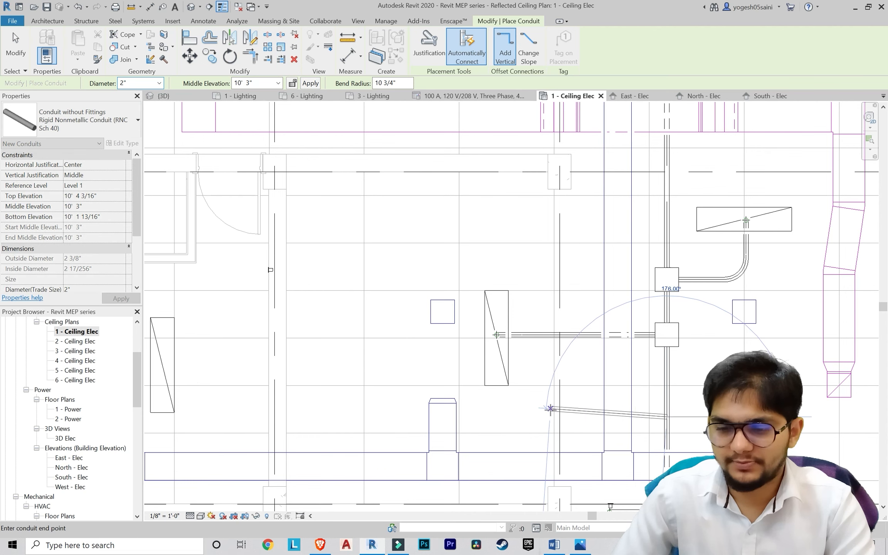
scroll(551, 409, "down", 3)
middle_click_drag(551, 408, 709, 359)
scroll(549, 370, "up", 2)
scroll(549, 370, "down", 3)
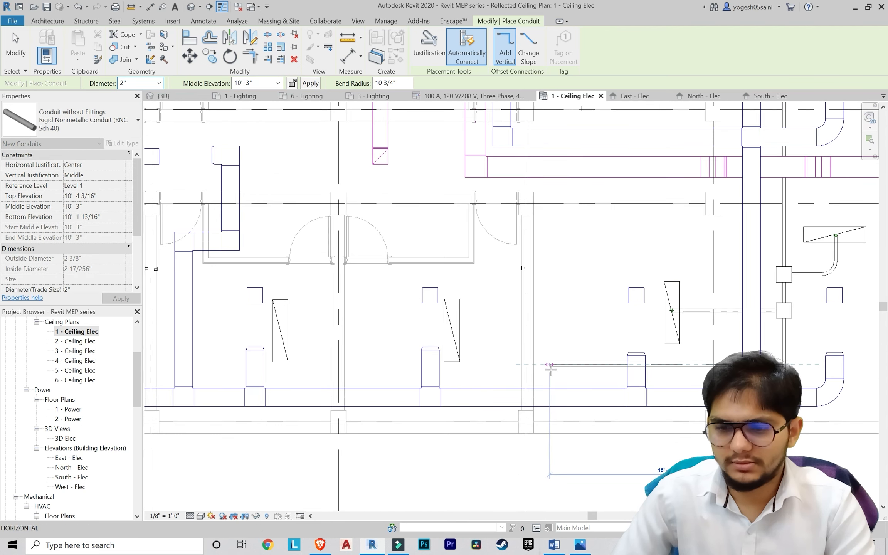
scroll(498, 369, "up", 2)
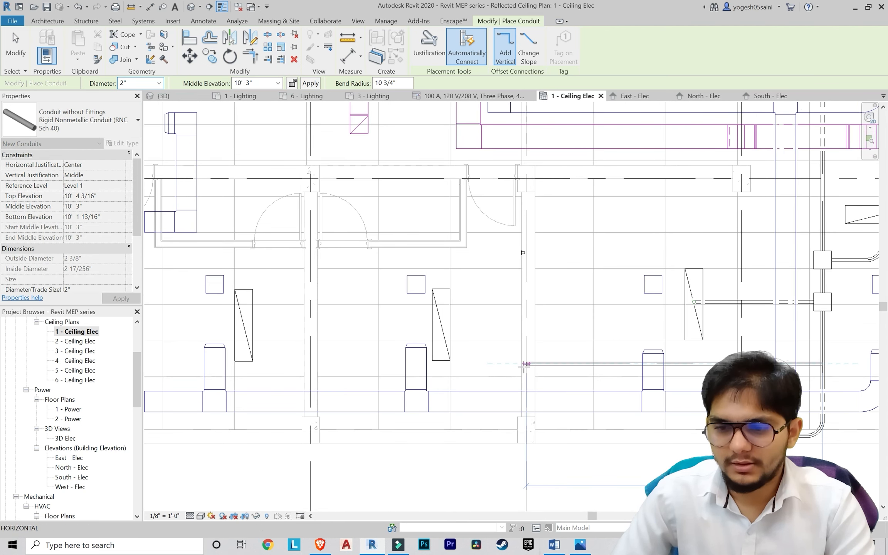
scroll(560, 271, "up", 1)
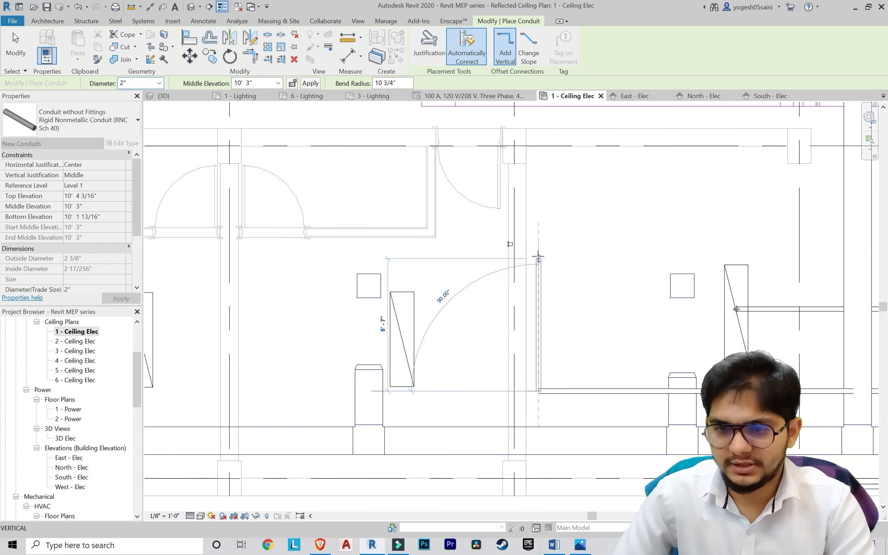
left_click(539, 246)
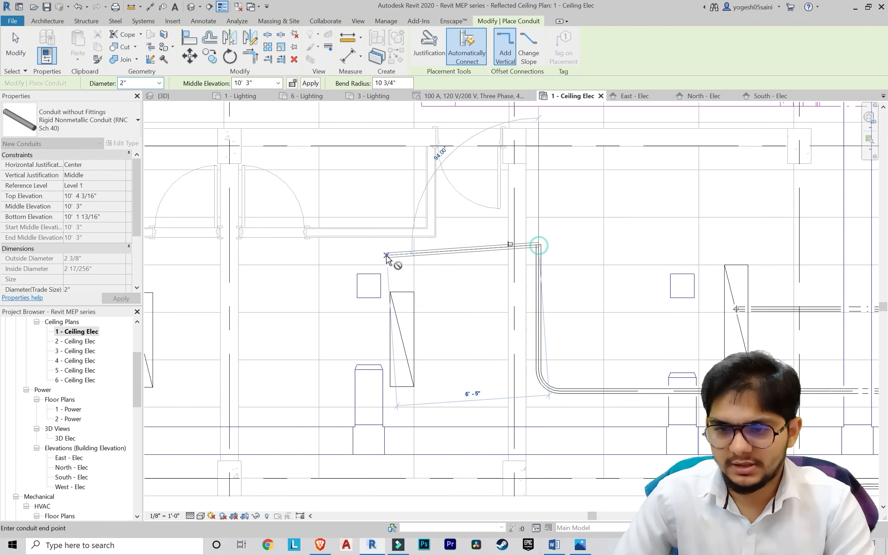
Step: Continue the 2" conduit horizontally along the corridor side of the rooms to above the last rectangular fixture at the building's far end
scroll(390, 257, "down", 2)
middle_click_drag(391, 259, 703, 266)
scroll(465, 246, "up", 1)
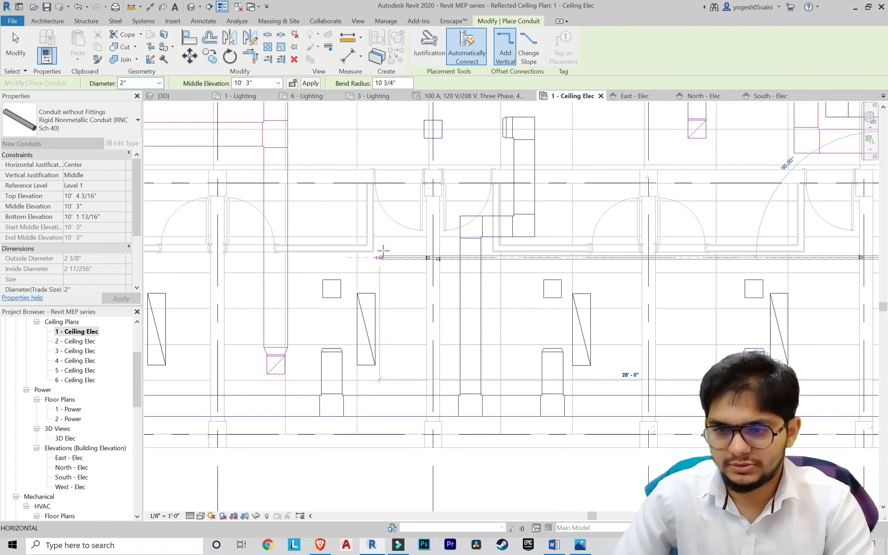
scroll(382, 252, "down", 2)
middle_click_drag(387, 253, 781, 263)
middle_click_drag(494, 268, 851, 277)
scroll(662, 249, "up", 2)
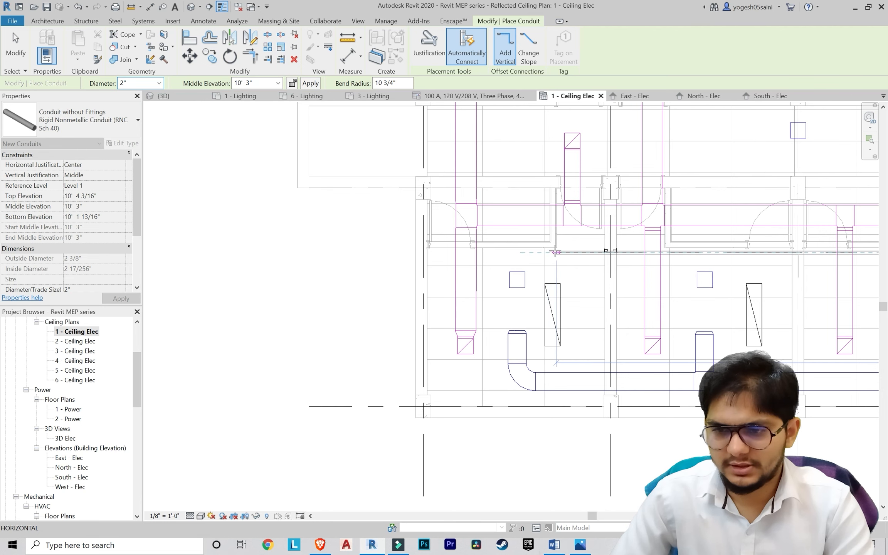
left_click(555, 254)
key("Escape")
middle_click_drag(559, 263, 568, 280)
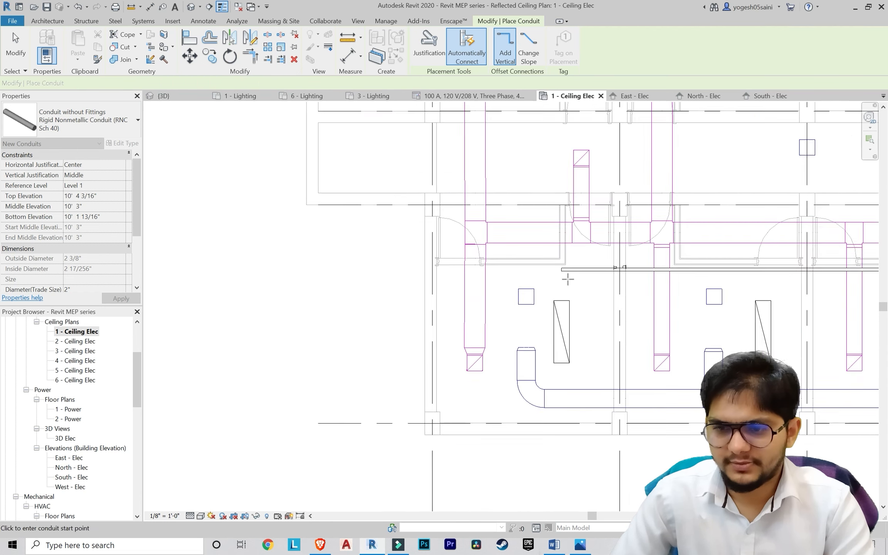
Step: Draw a 2" branch conduit from the long horizontal run down to the rectangular lighting fixture between grids A7 and A8
scroll(568, 280, "down", 2)
middle_click_drag(657, 287, 170, 286)
scroll(486, 276, "up", 3)
left_click(474, 277)
key("Escape")
scroll(546, 362, "down", 5)
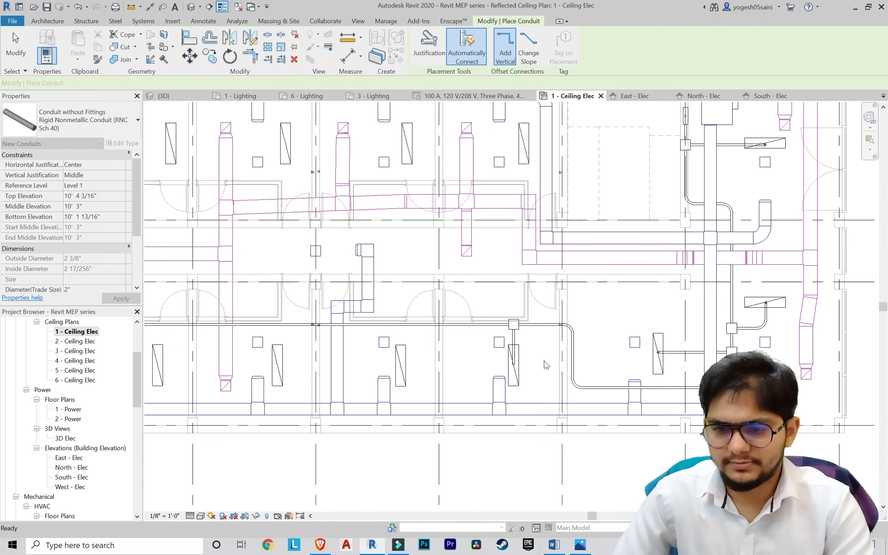
key("Escape")
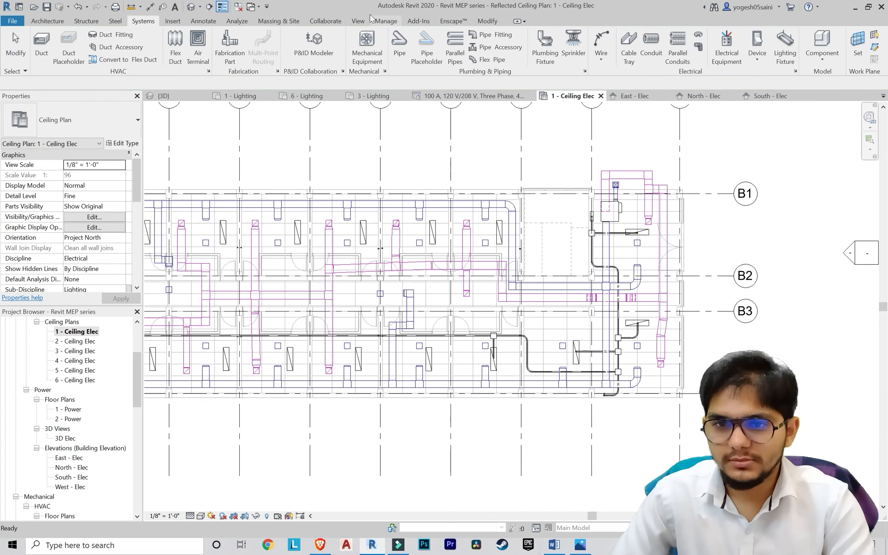
Step: Open the West - Elec elevation and set its detail level to Fine to view the first-floor conduit runs
left_click(359, 21)
left_click(323, 40)
scroll(430, 227, "up", 5)
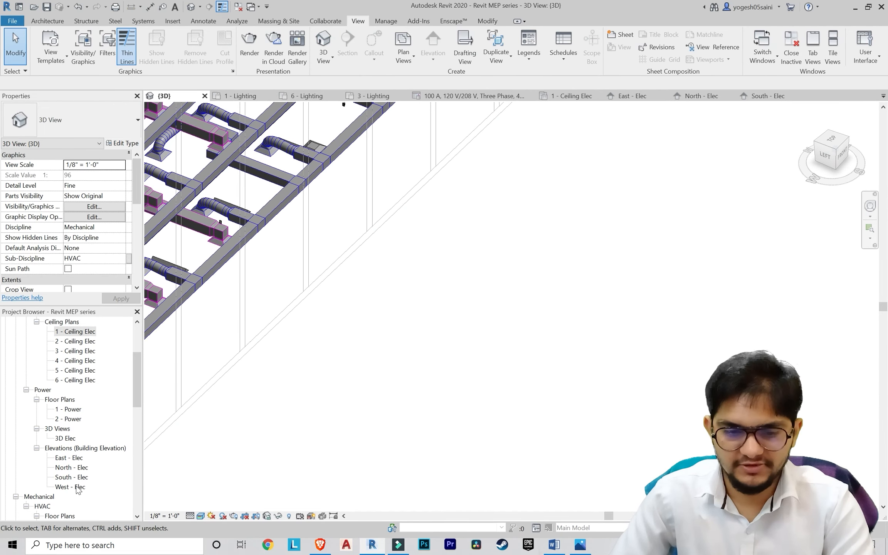
double_click(72, 487)
scroll(561, 408, "up", 5)
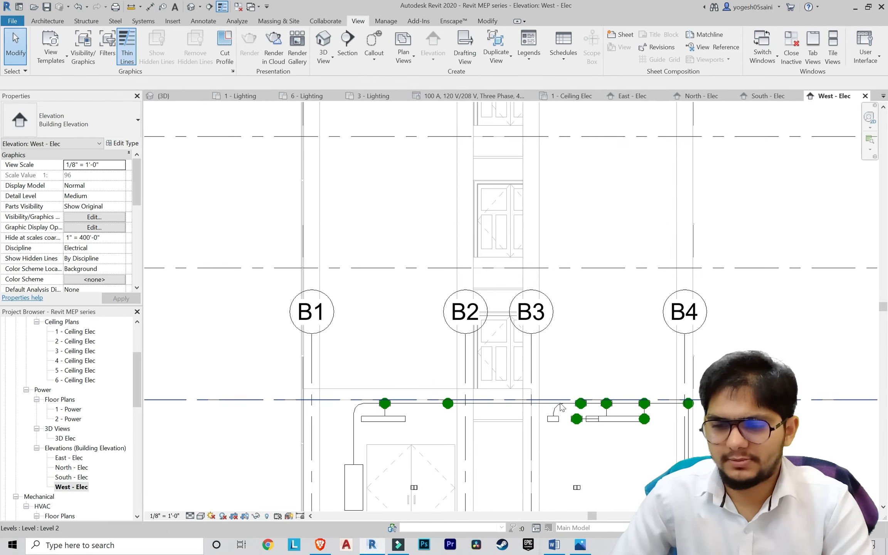
scroll(561, 408, "up", 1)
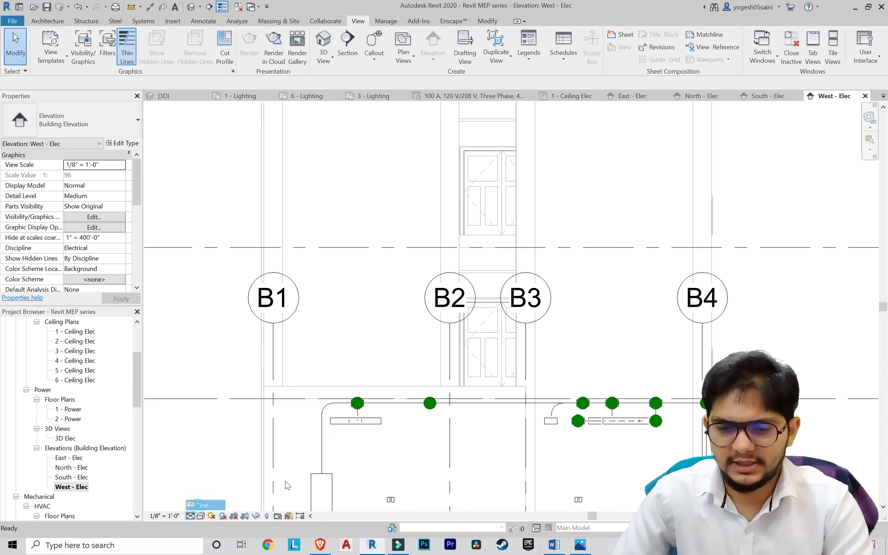
scroll(416, 419, "up", 4)
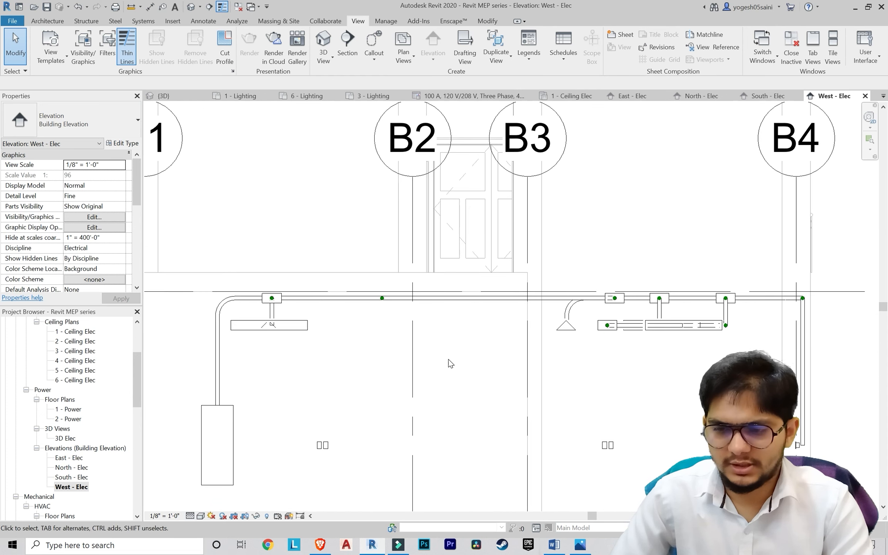
scroll(448, 360, "down", 1)
Step: Examine the conduit runs, junction boxes and wall drop near the end rooms in the 3D view
left_click(333, 34)
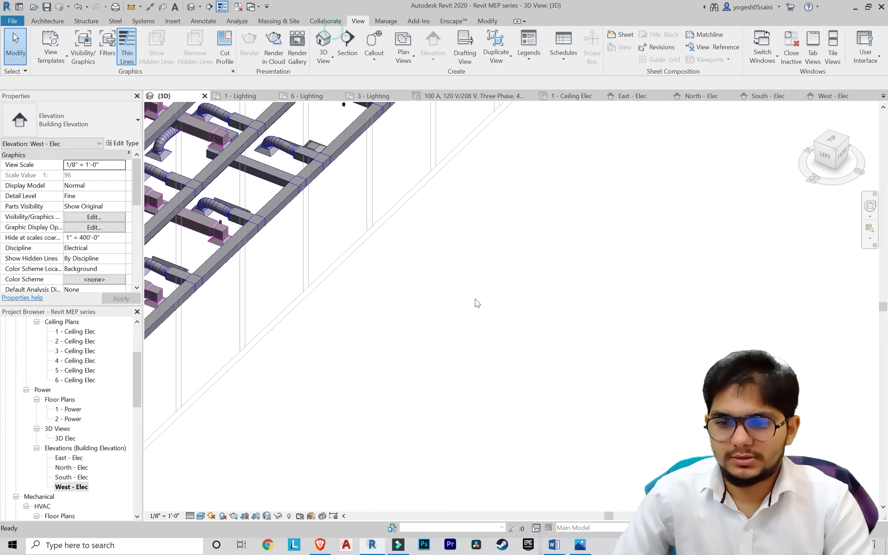
scroll(475, 301, "down", 4)
middle_click_drag(474, 300, 407, 260, "shift")
scroll(459, 280, "up", 5)
middle_click_drag(425, 295, 163, 282)
middle_click_drag(257, 284, 522, 404, "shift")
scroll(487, 306, "down", 5)
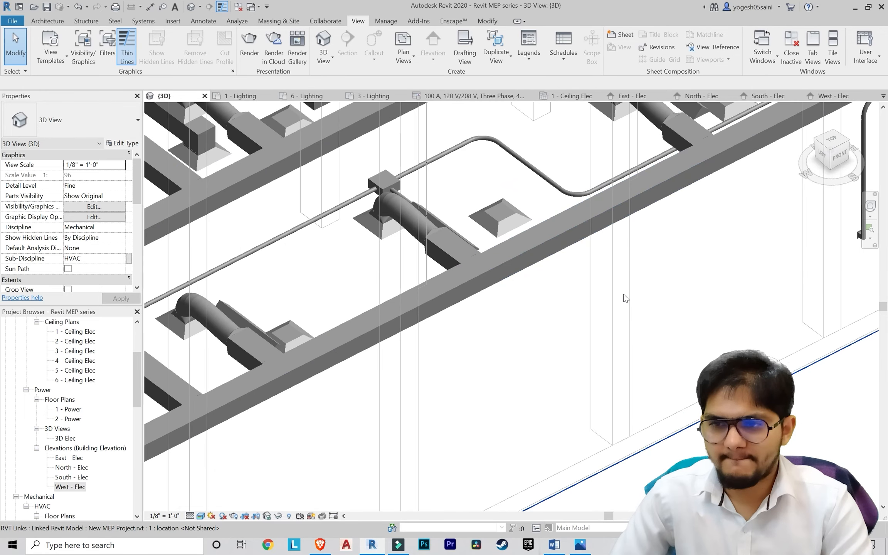
scroll(514, 288, "up", 7)
scroll(514, 288, "down", 3)
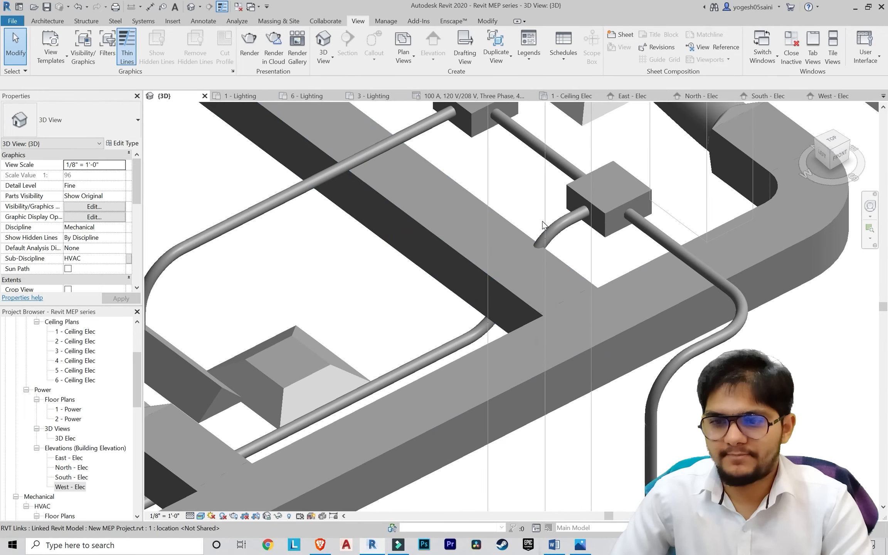
scroll(466, 342, "up", 2)
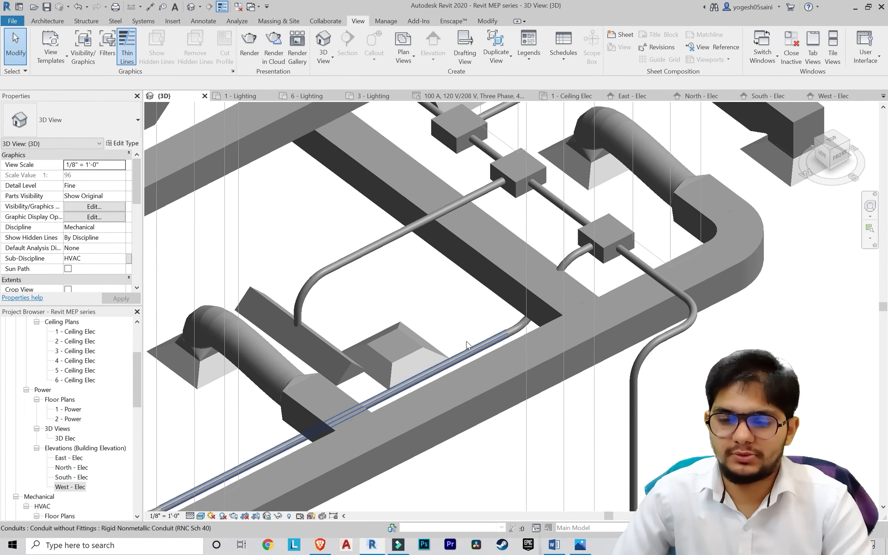
scroll(503, 335, "down", 2)
mouse_move(502, 334)
middle_mouse_down("shift")
mouse_move(465, 375)
mouse_move(490, 341)
middle_mouse_up("shift")
scroll(489, 338, "down", 2)
middle_click_drag(480, 287, 482, 131)
middle_click_drag(482, 131, 478, 290, "shift")
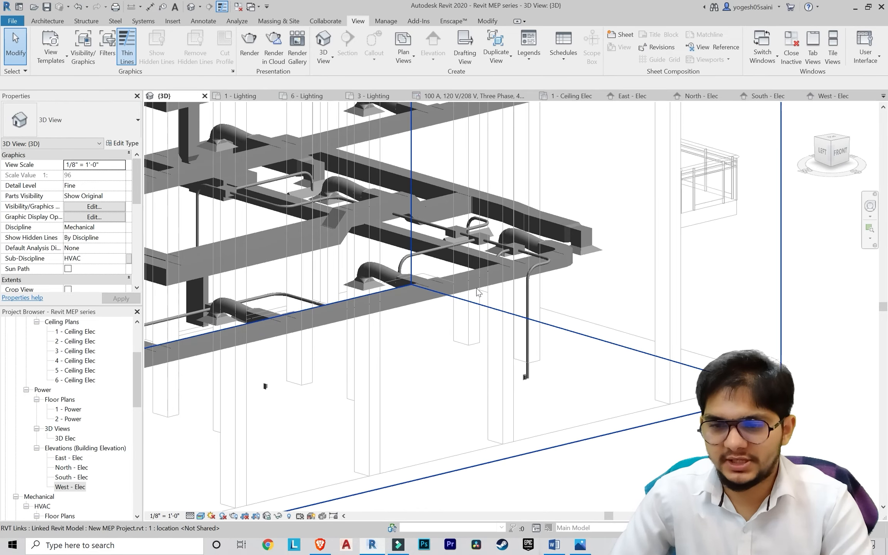
scroll(491, 263, "up", 2)
scroll(522, 232, "up", 6)
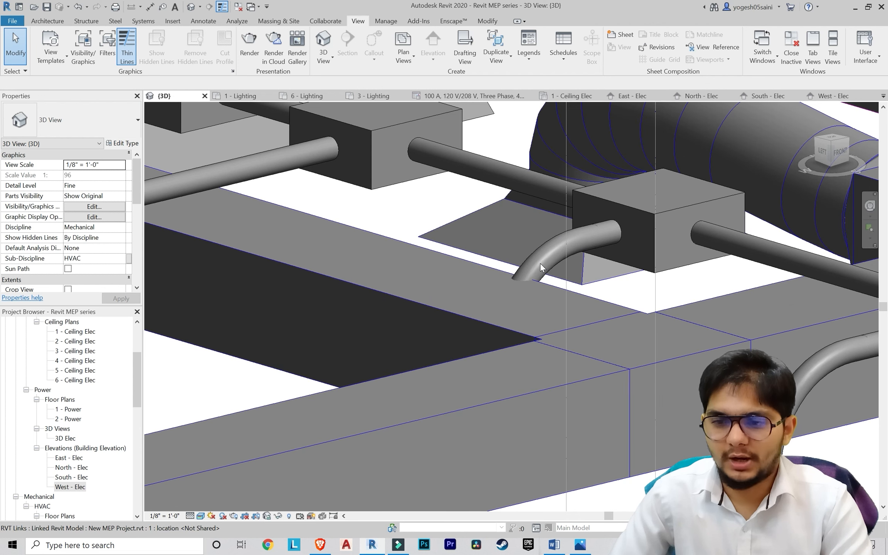
Step: Select the bent elbow at the main run's last junction box to identify it, and undo the conduit branch it starts
left_click(528, 256)
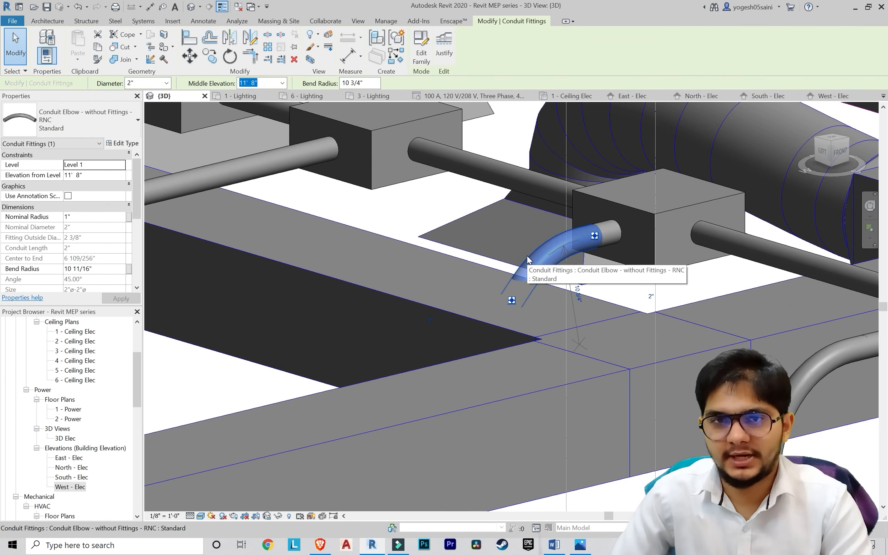
key("Escape")
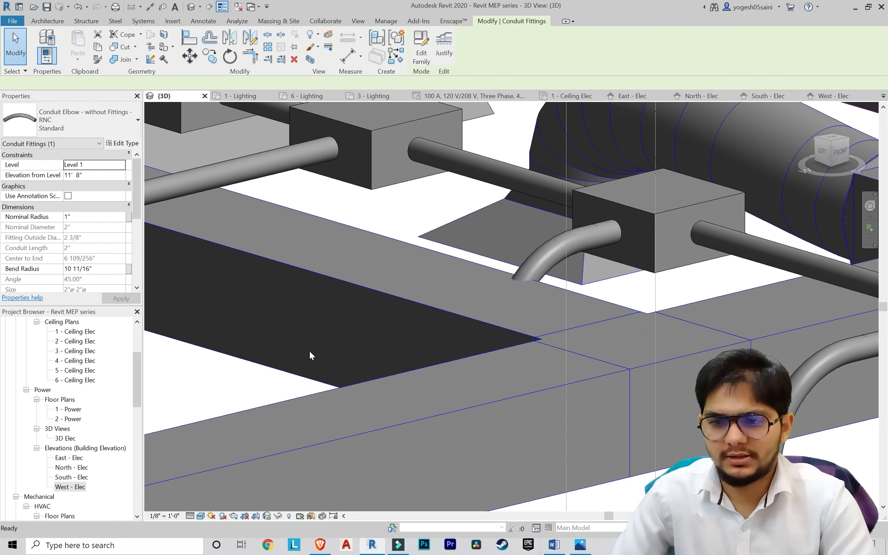
key("ctrl+z")
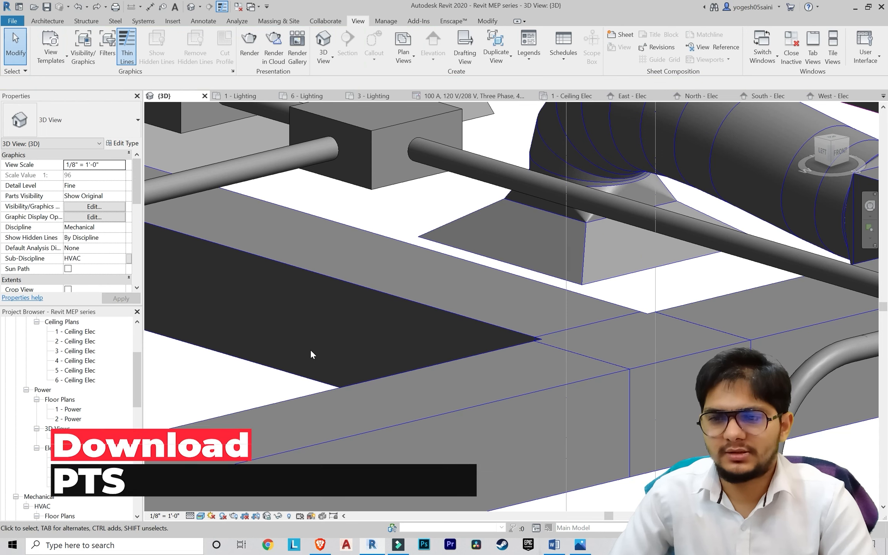
scroll(330, 343, "down", 3)
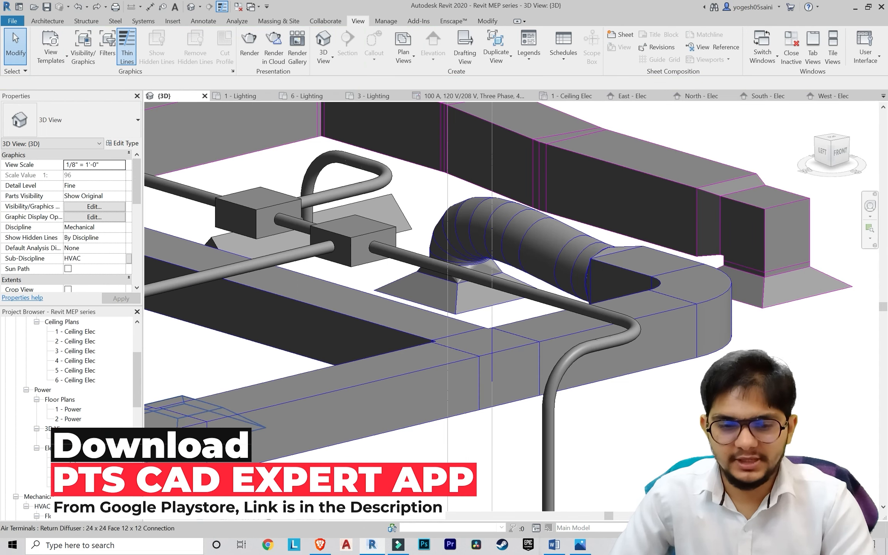
Step: Open the 1 - Ceiling Elec plan and check the middle elevation of the main conduit segment just above grid B4
double_click(78, 334)
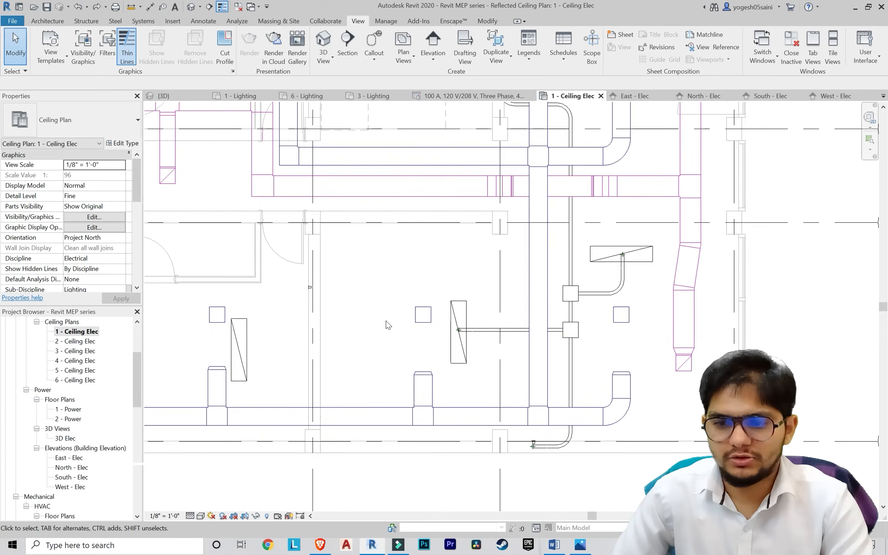
scroll(386, 321, "up", 3)
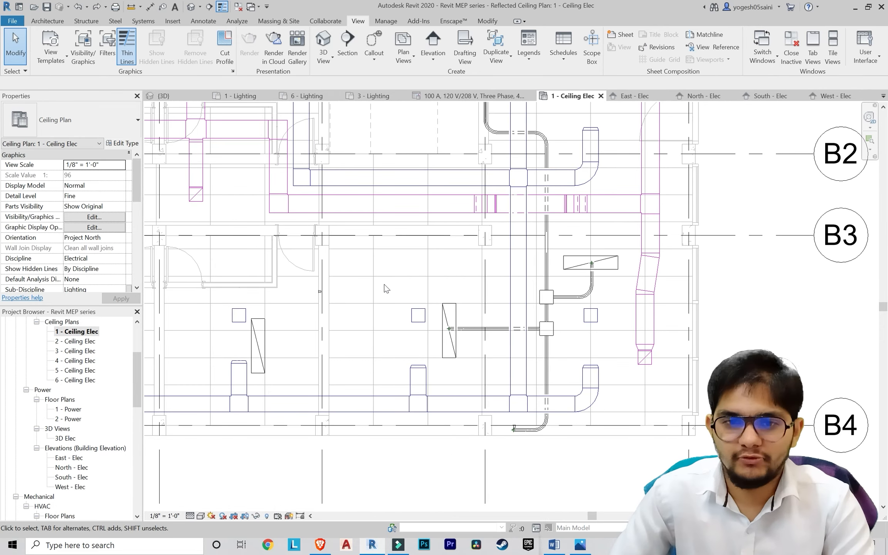
left_click(142, 21)
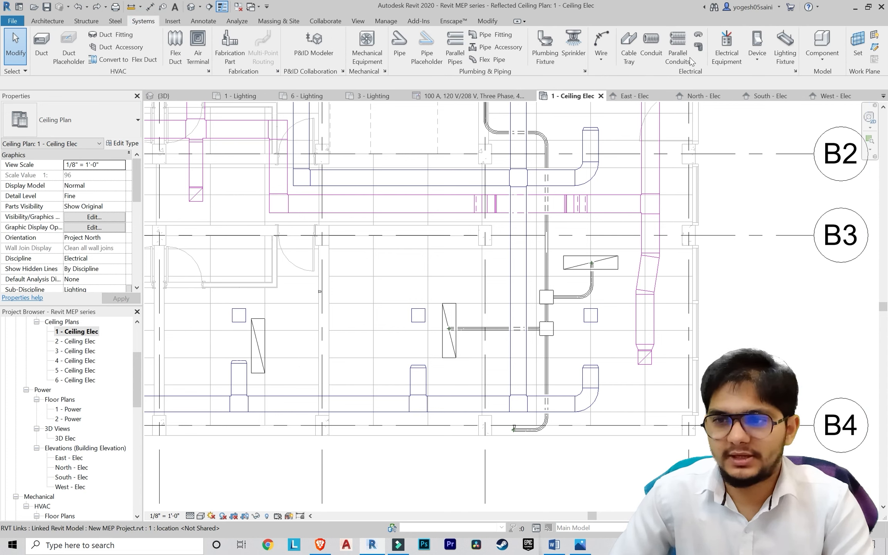
key("Escape")
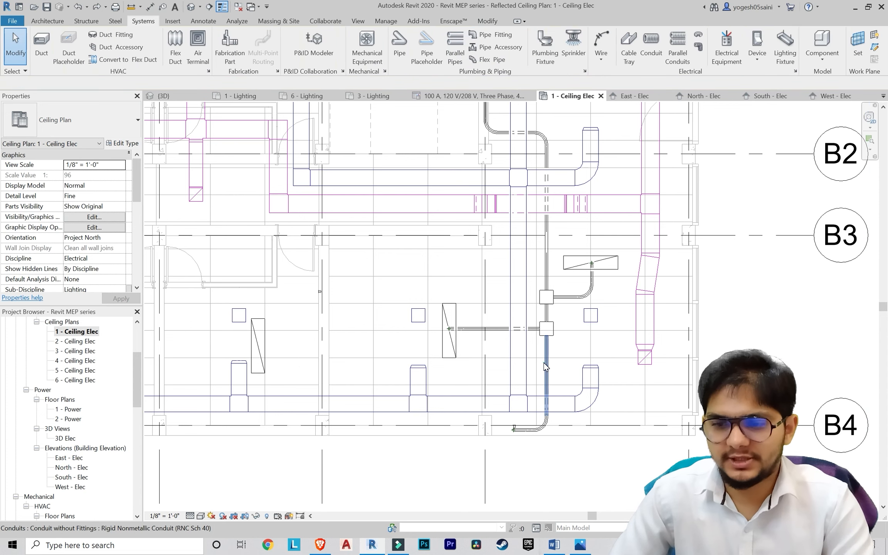
left_click(547, 365)
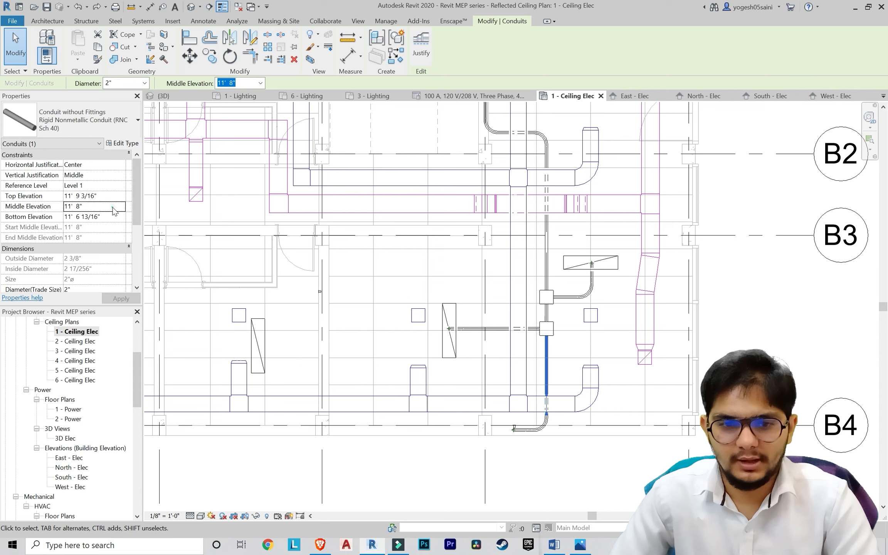
left_click(313, 218)
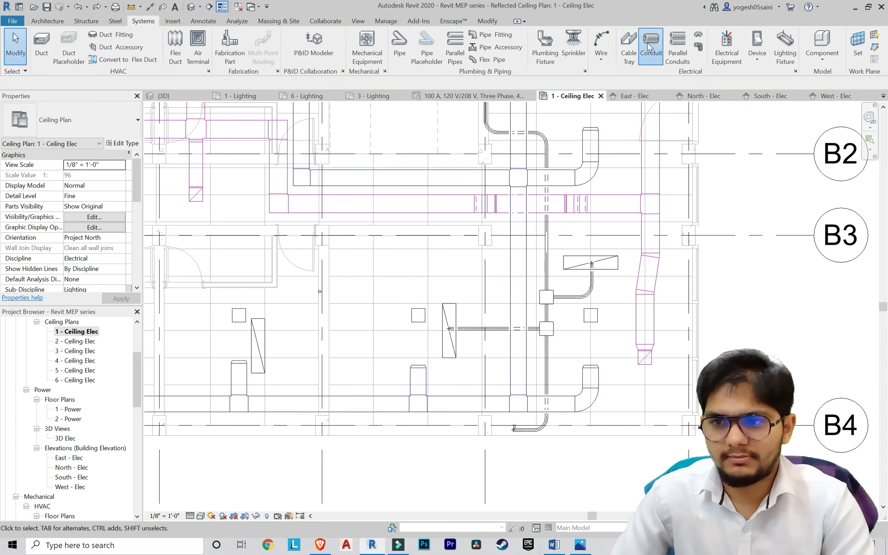
Step: Draw a 2" conduit at middle elevation 11' 8" from the main run's lowest segment to just short of the partition wall, turning up about 6'
left_click(650, 45)
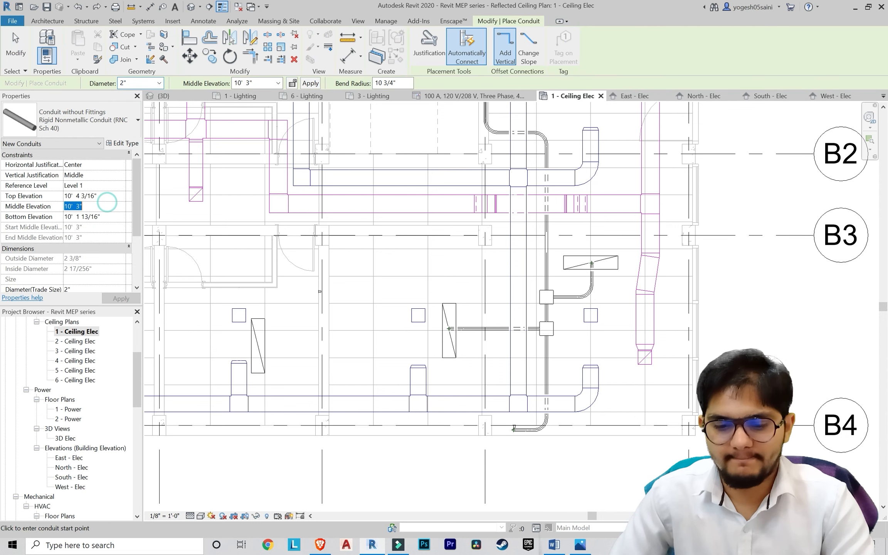
scroll(572, 377, "up", 3)
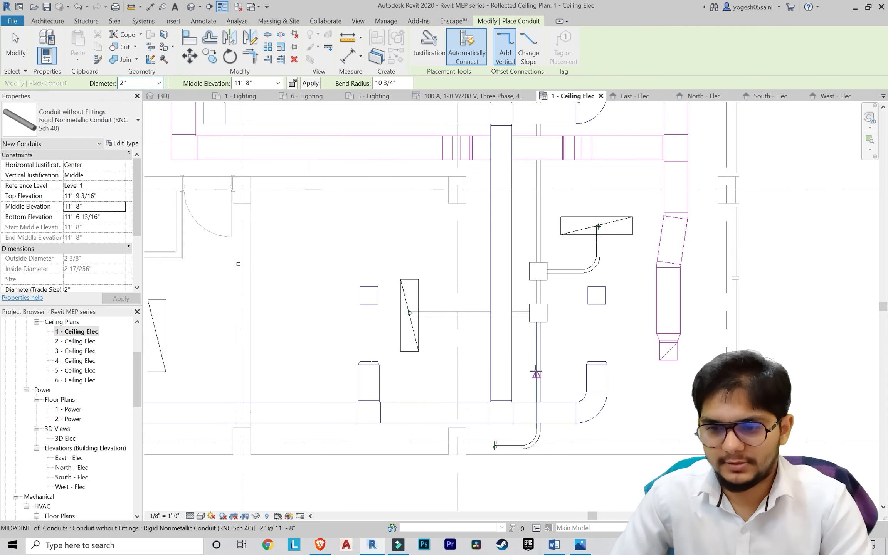
left_click(535, 376)
scroll(368, 363, "down", 1)
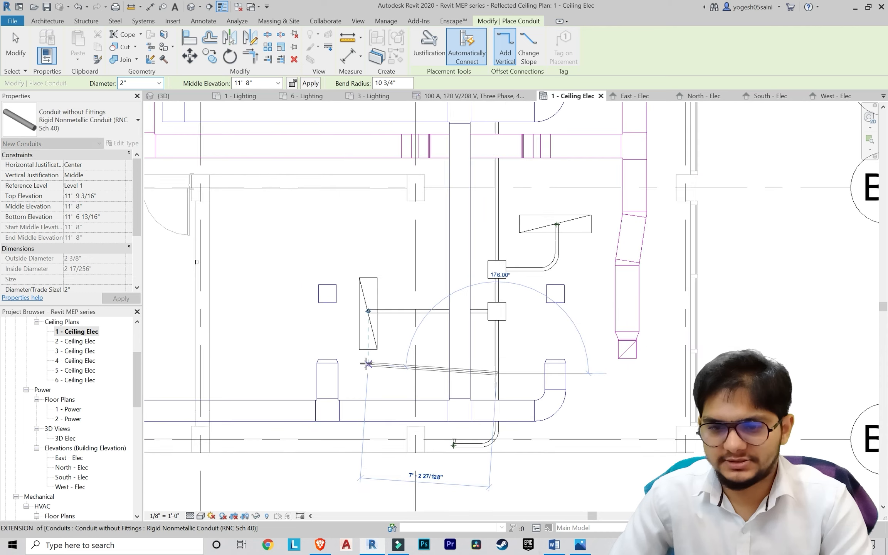
scroll(363, 375, "down", 1)
middle_click_drag(366, 375, 429, 370)
scroll(429, 370, "up", 2)
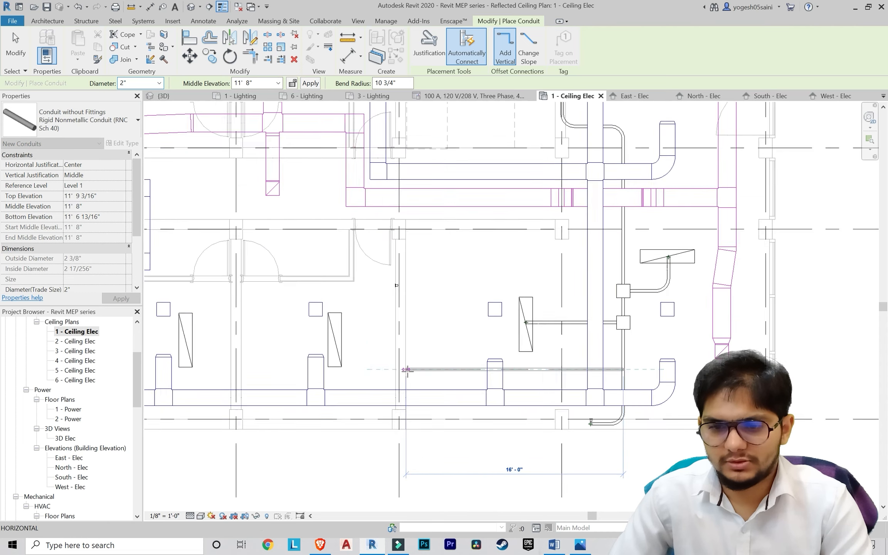
scroll(432, 298, "down", 1)
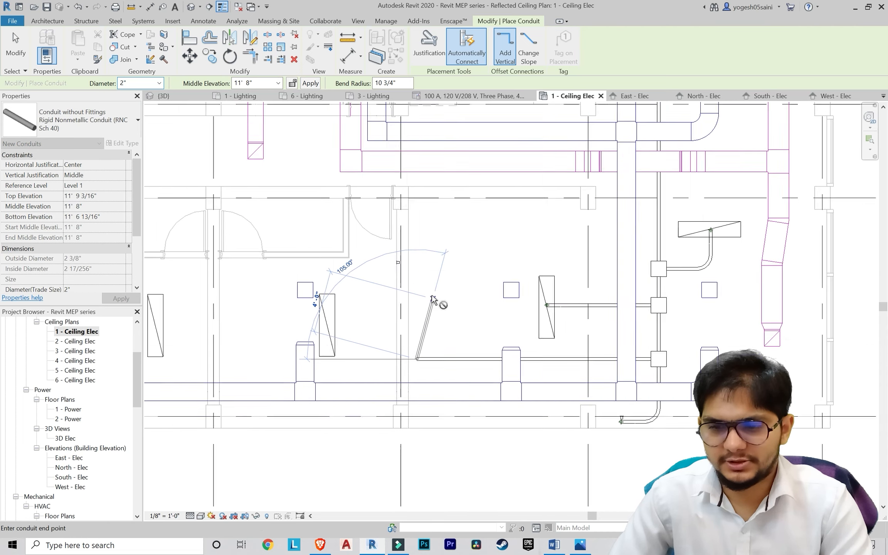
middle_click_drag(435, 301, 508, 331)
scroll(496, 303, "up", 2)
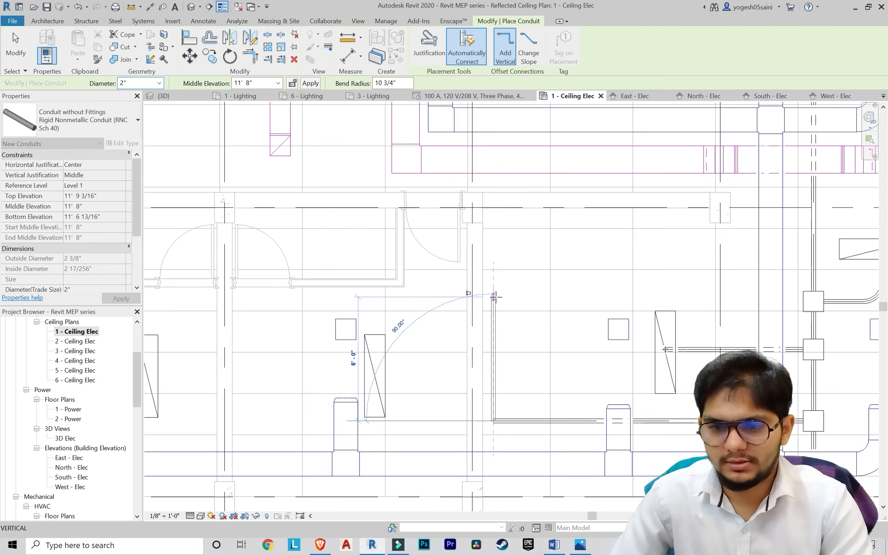
left_click(496, 296)
Step: Continue the 2" conduit horizontally along the corridor side of the rooms to above the last rectangular fixture at the building's far end
scroll(397, 297, "down", 2)
middle_click_drag(397, 298, 687, 307)
middle_click_drag(459, 309, 731, 316)
middle_click_drag(444, 309, 777, 318)
scroll(413, 307, "up", 2)
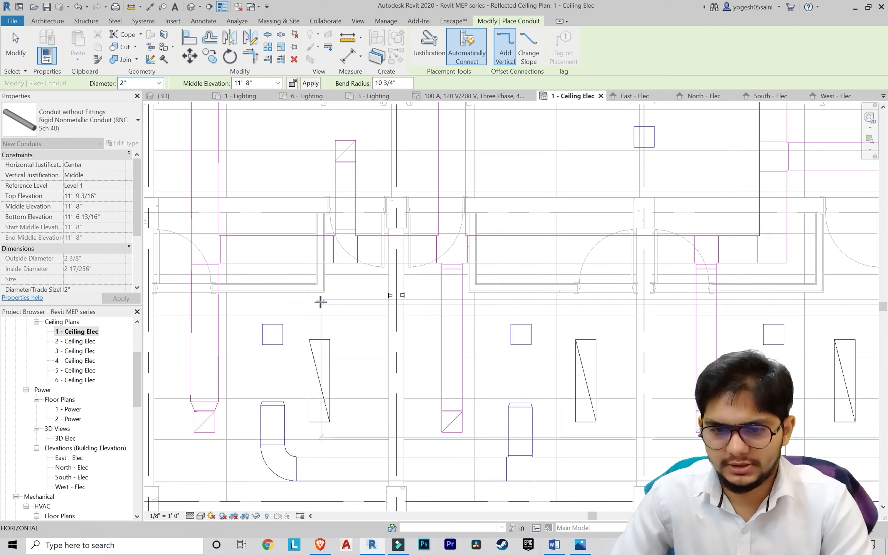
left_click(320, 302)
key("Escape")
key("Escape")
scroll(350, 347, "down", 2)
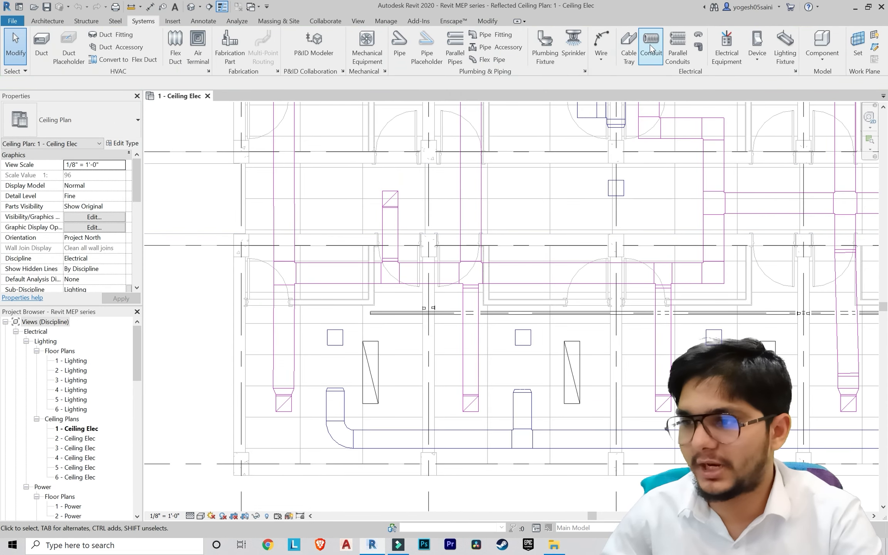
Step: Draw a 2" conduit at middle elevation 11' 8" from the long run's end down to the centre of the last rectangular fixture
left_click(650, 44)
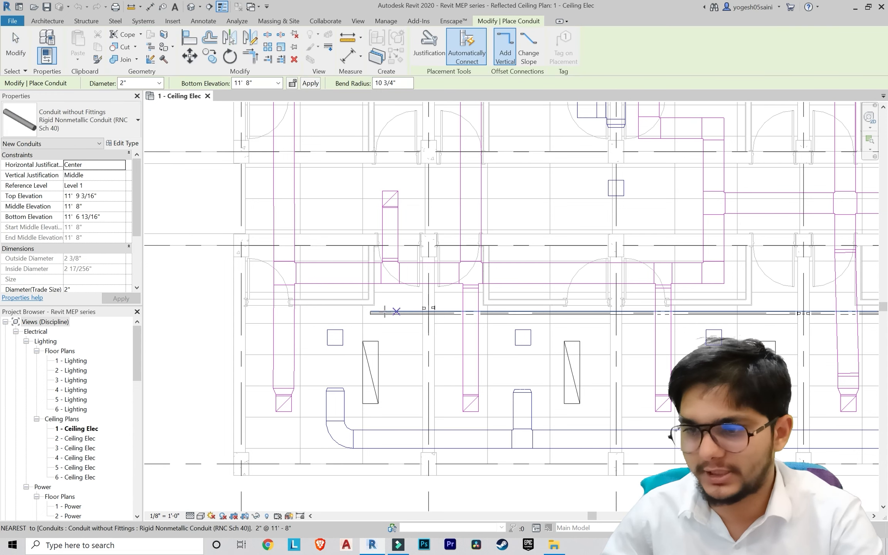
scroll(361, 332, "up", 2)
middle_click_drag(374, 316, 365, 292)
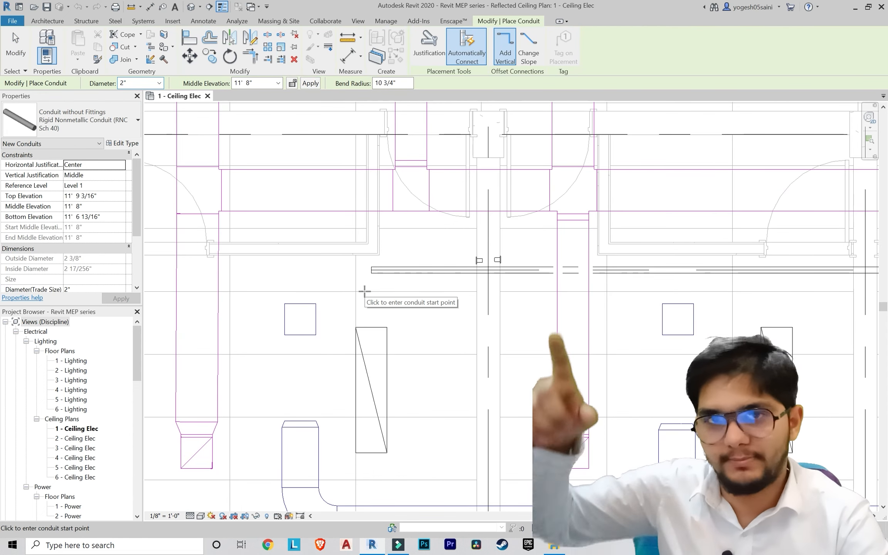
scroll(369, 293, "up", 1)
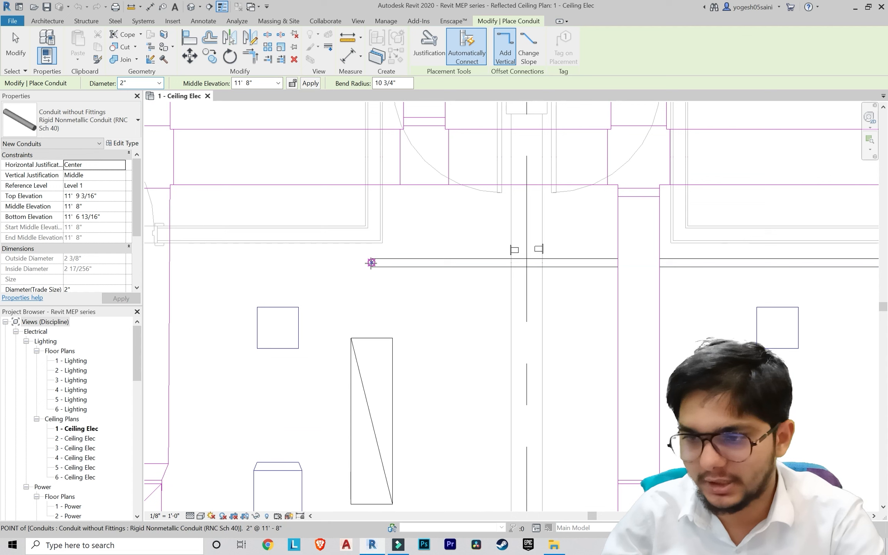
left_click(372, 262)
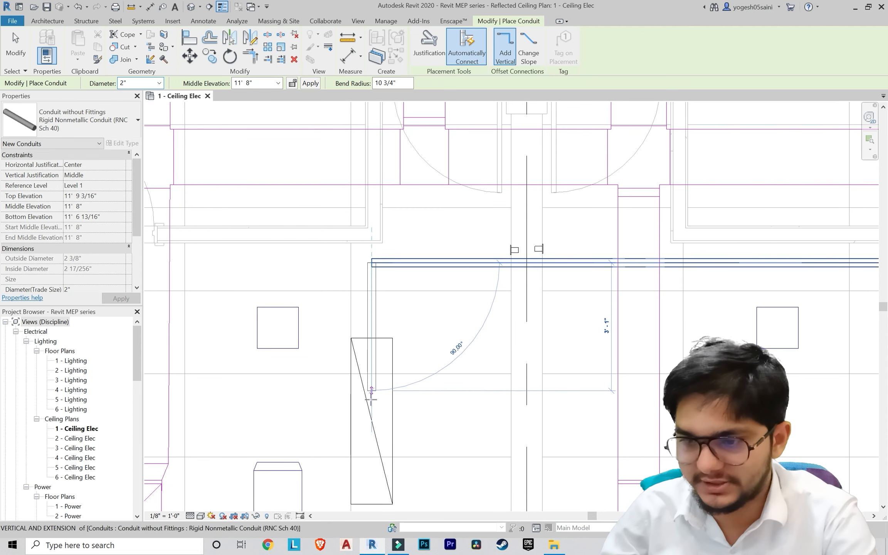
left_click(399, 420)
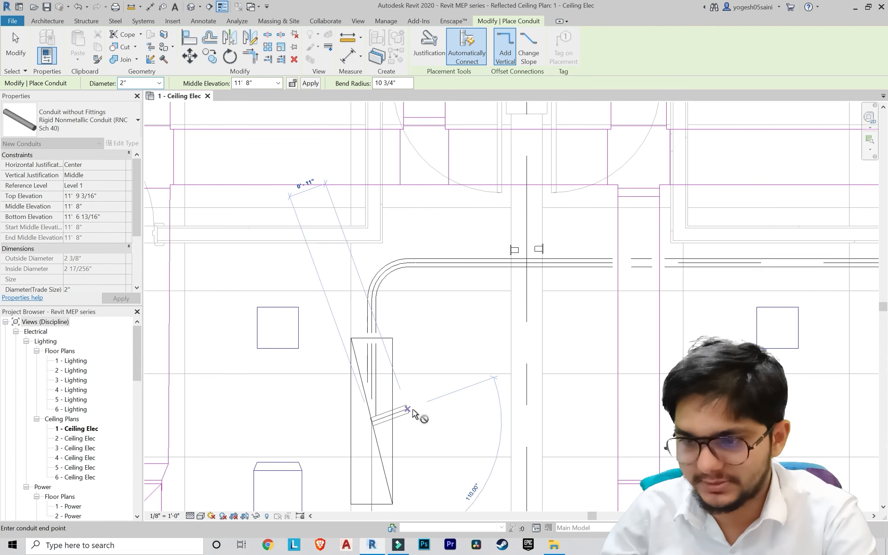
key("Escape")
Step: Draw a 2" conduit at middle elevation 11' 8" from the corridor run to the centre of the rectangular fixture between grids A2 and A3
scroll(401, 401, "down", 3)
scroll(520, 382, "up", 1)
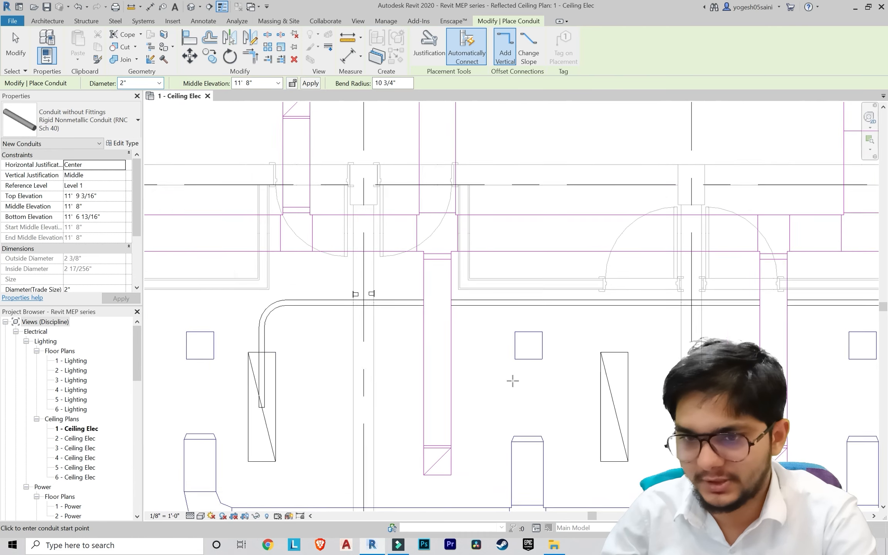
scroll(516, 381, "down", 1)
middle_click_drag(604, 382, 504, 363)
scroll(504, 362, "up", 1)
scroll(503, 285, "up", 1)
scroll(502, 281, "up", 3)
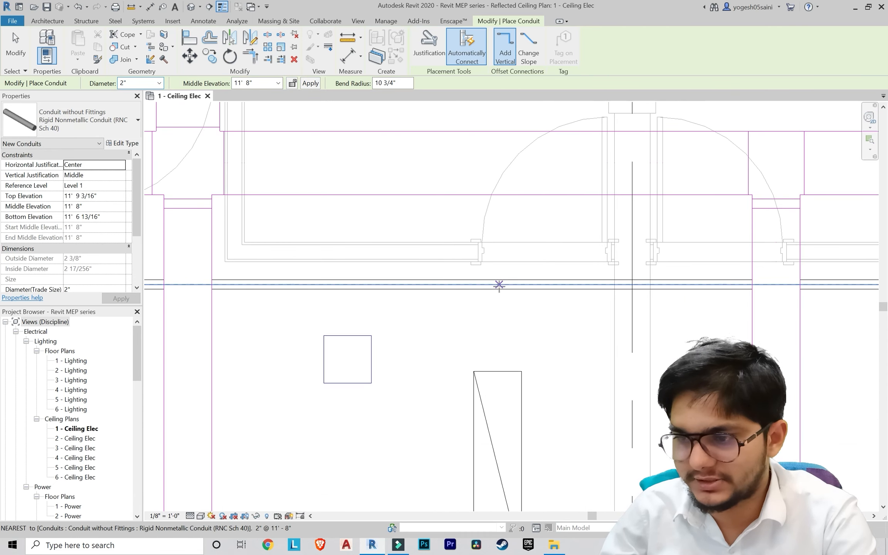
left_click(498, 286)
scroll(500, 398, "down", 1)
middle_click_drag(504, 398, 428, 351)
scroll(493, 353, "down", 1)
key("Escape")
Step: Draw a 2" branch conduit about 3' 7" long from the corridor run to the centre of the rectangular fixture between grids A3 and A4
scroll(527, 358, "down", 2)
middle_click_drag(586, 352, 439, 350)
scroll(548, 332, "up", 1)
scroll(506, 259, "up", 1)
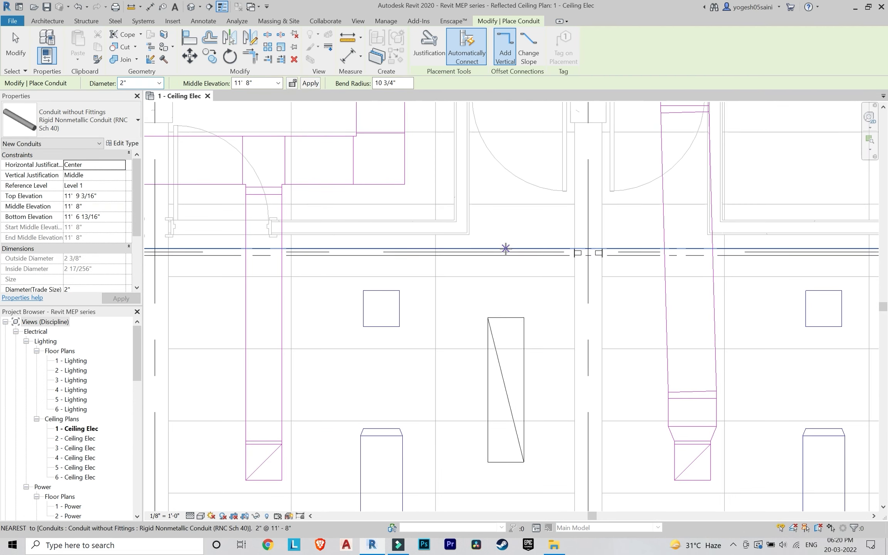
left_click(509, 253)
scroll(513, 370, "down", 1)
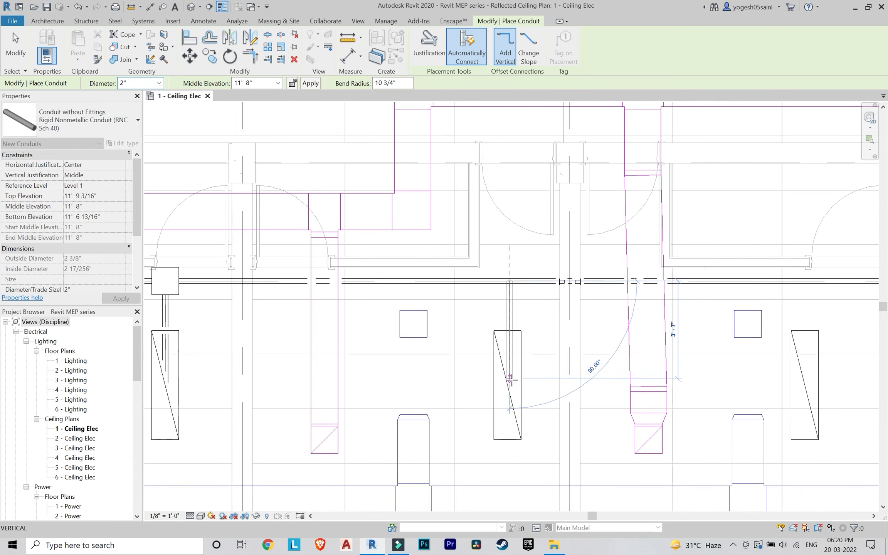
key("Escape")
Step: Draw 2" branch conduits from the corridor run to the centres of the rectangular fixtures in bays A4–A5 and A5–A6
scroll(562, 384, "down", 2)
middle_click_drag(561, 385, 341, 375)
scroll(511, 330, "up", 3)
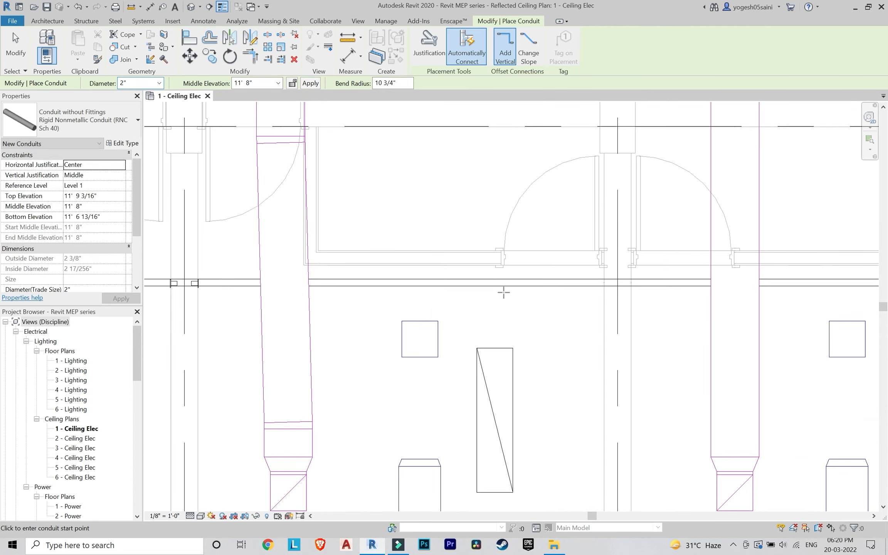
left_click(496, 403)
scroll(496, 403, "down", 2)
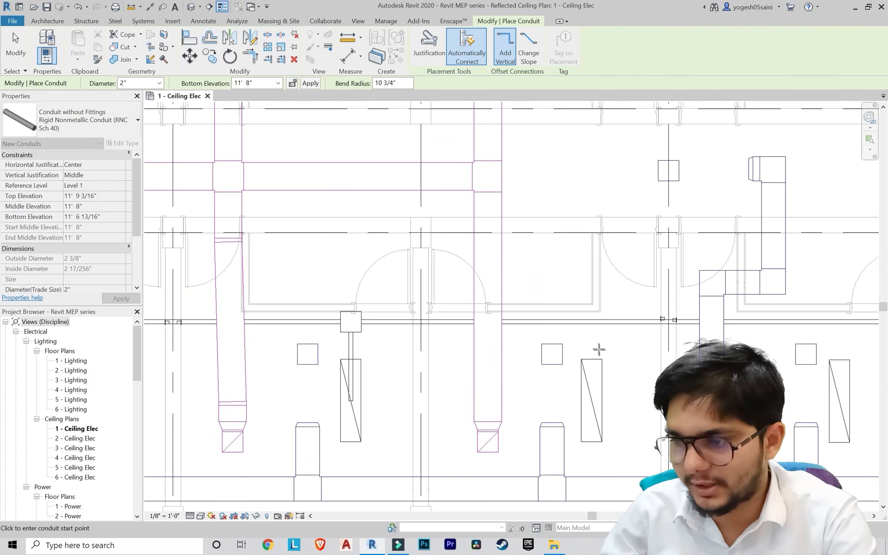
scroll(599, 349, "up", 2)
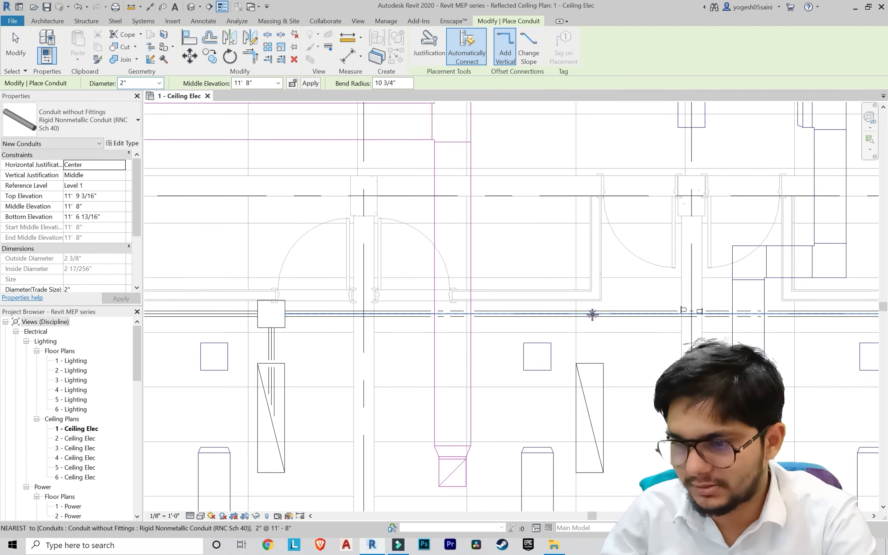
left_click(595, 331)
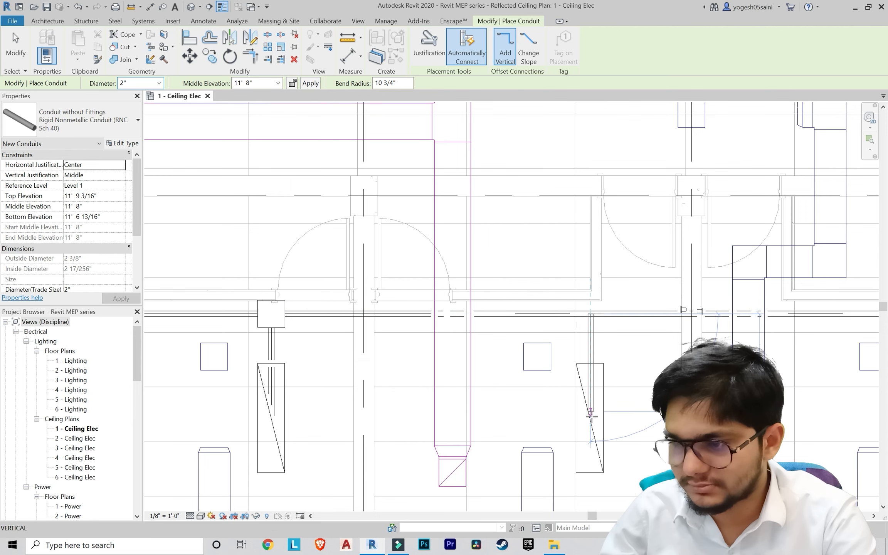
middle_click_drag(651, 421, 566, 367)
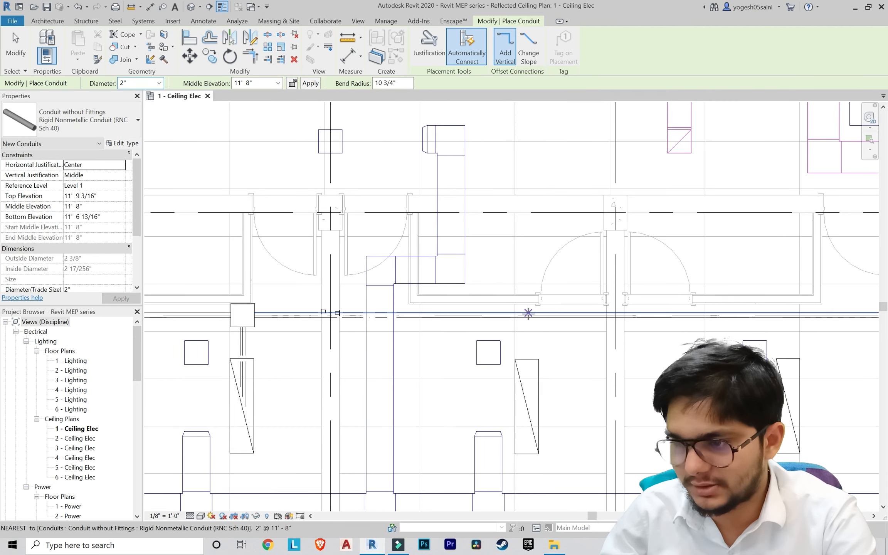
Step: Draw 2" branch conduits from the corridor run to the rectangular fixtures in bays A6–A7 and A7–A8, finishing the conduit placement
left_click(527, 317)
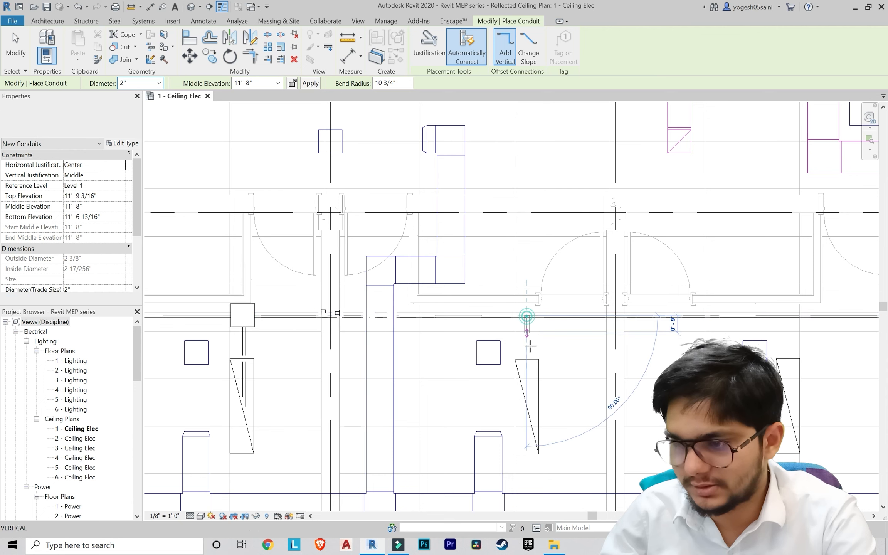
left_click(530, 405)
scroll(619, 397, "down", 3)
middle_click_drag(598, 406, 478, 401)
scroll(606, 386, "up", 2)
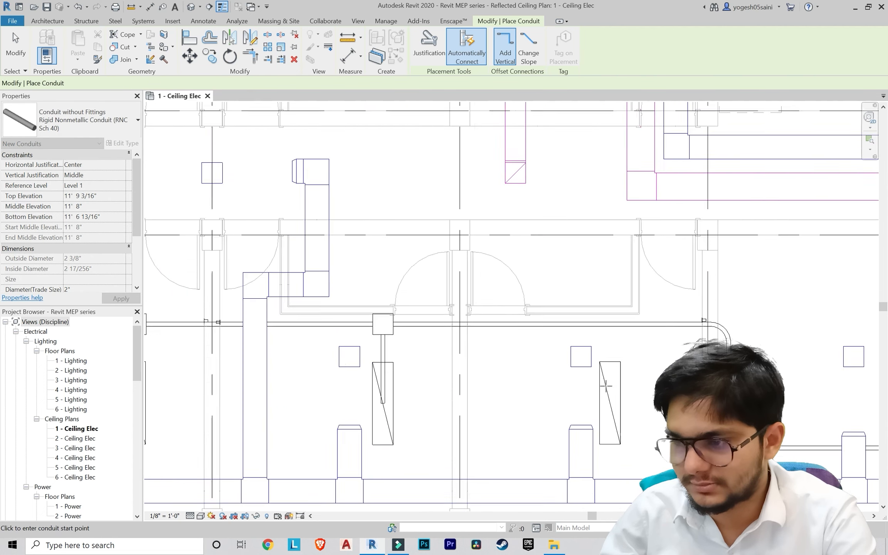
scroll(606, 386, "up", 1)
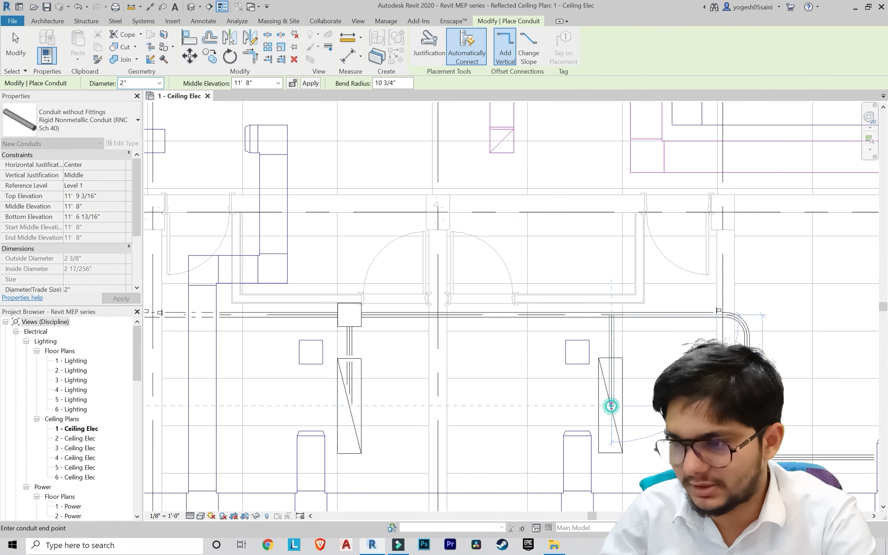
left_click(611, 406)
scroll(617, 393, "down", 5)
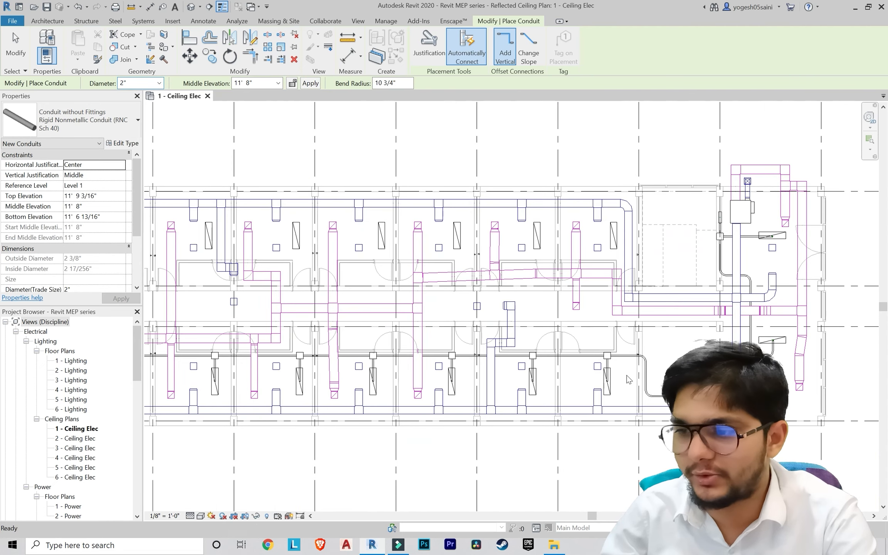
middle_click_drag(628, 376, 632, 373)
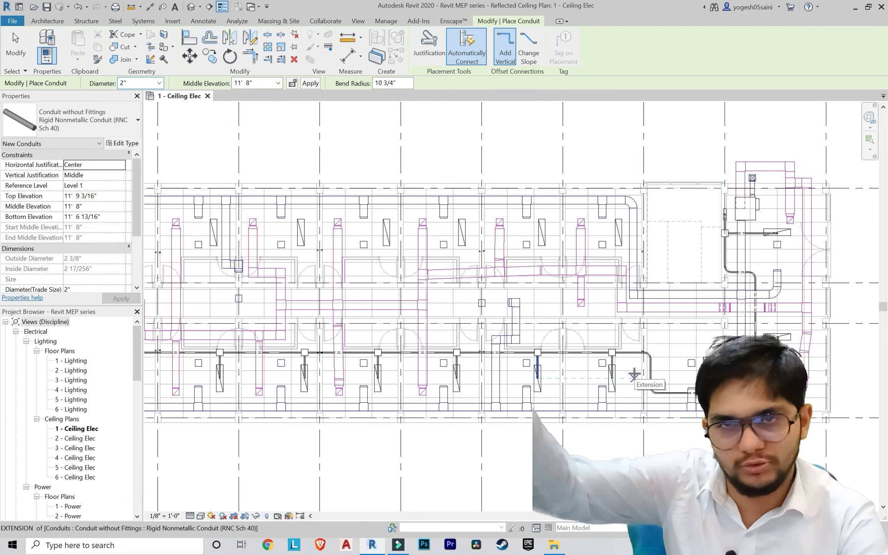
scroll(631, 373, "down", 2)
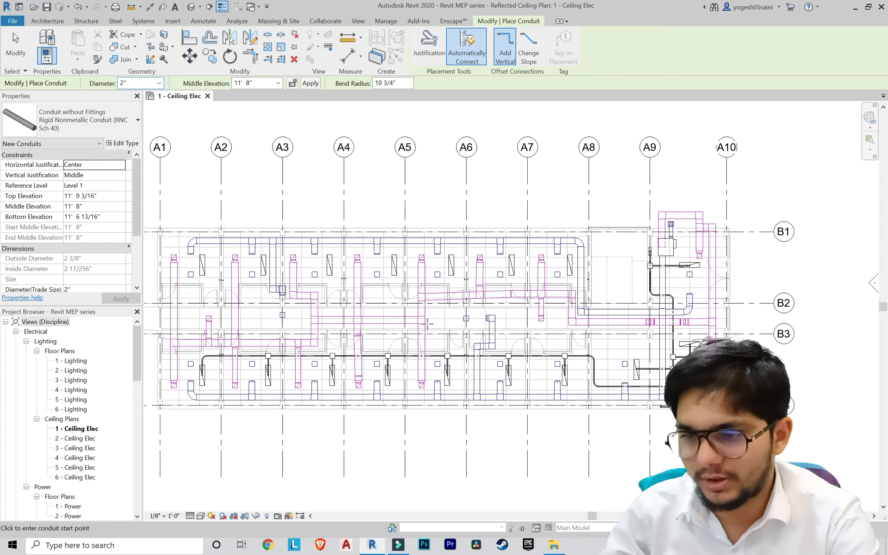
scroll(604, 353, "up", 3)
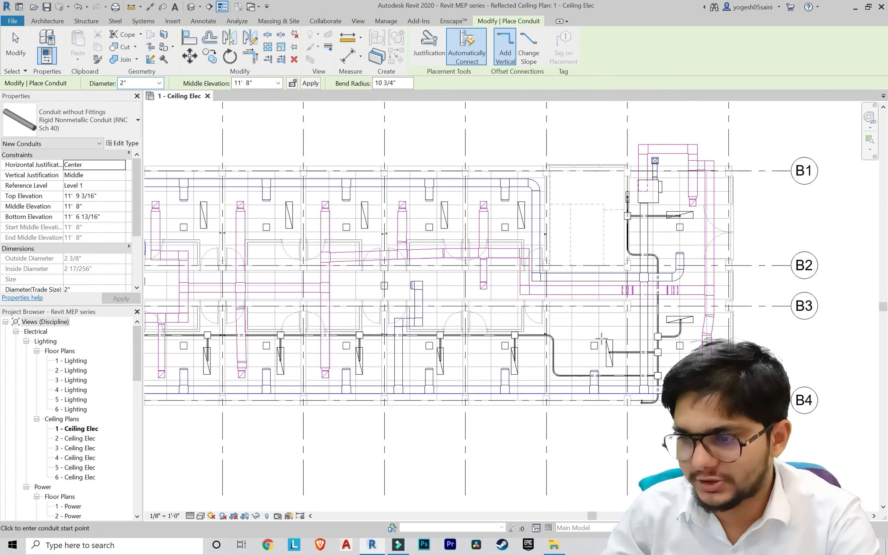
key("Escape")
key("Escape")
Step: Open the default 3D view and orbit the model to examine the first-floor conduit routing
middle_click_drag(562, 364, 573, 364)
scroll(76, 425, "down", 1)
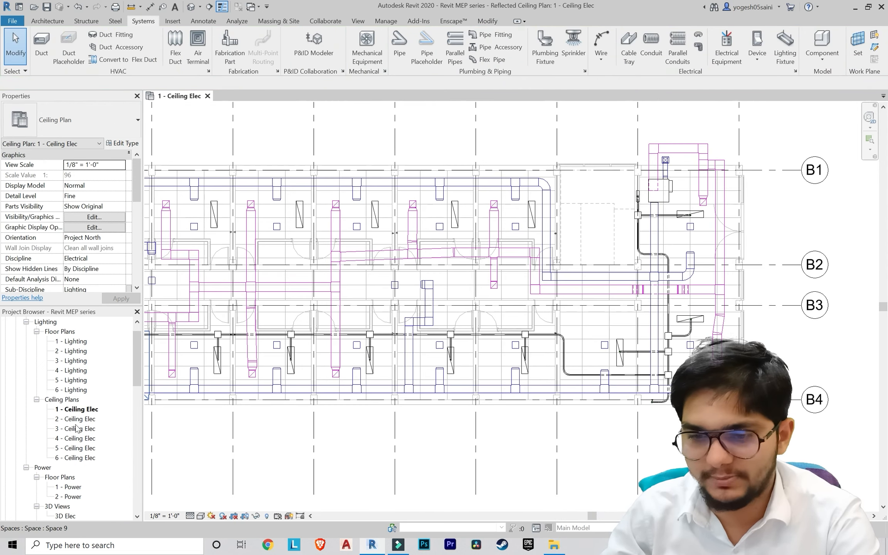
left_click(350, 22)
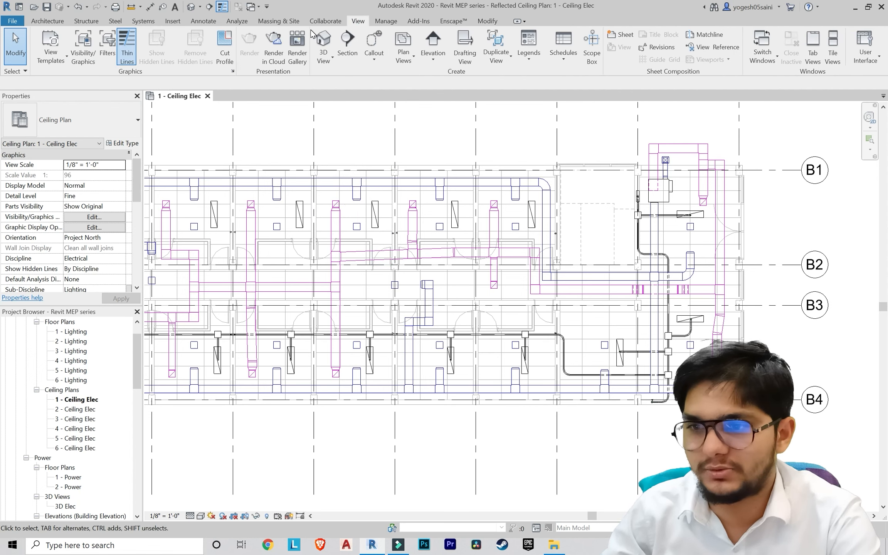
left_click(323, 43)
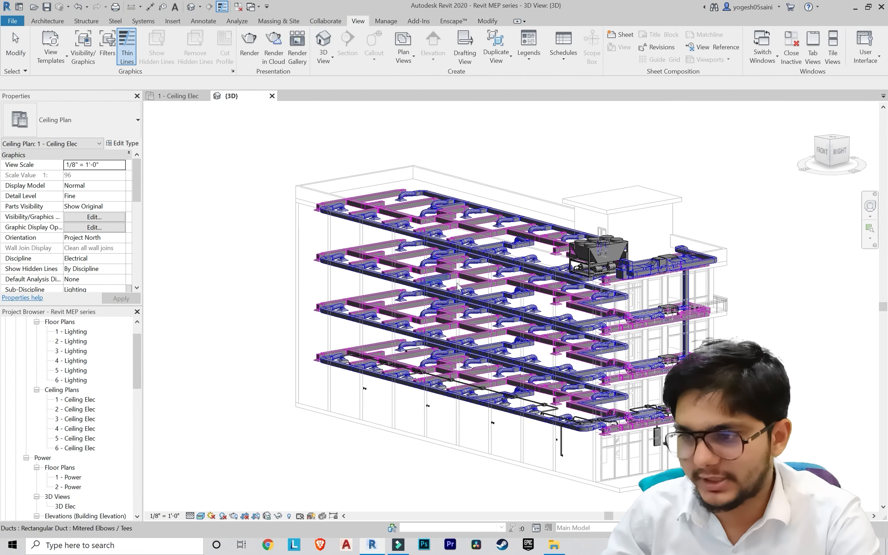
scroll(515, 296, "down", 1)
middle_click_drag(555, 298, 782, 192)
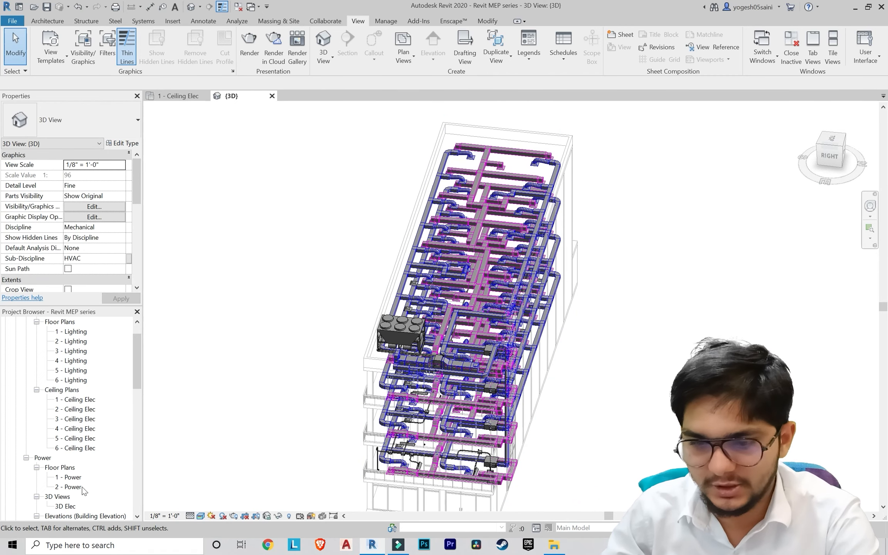
scroll(92, 459, "down", 1)
Step: Examine the conduits above the lighting fixtures in the East - Elec elevation and compare them with the 1 - Ceiling Elec plan
double_click(75, 449)
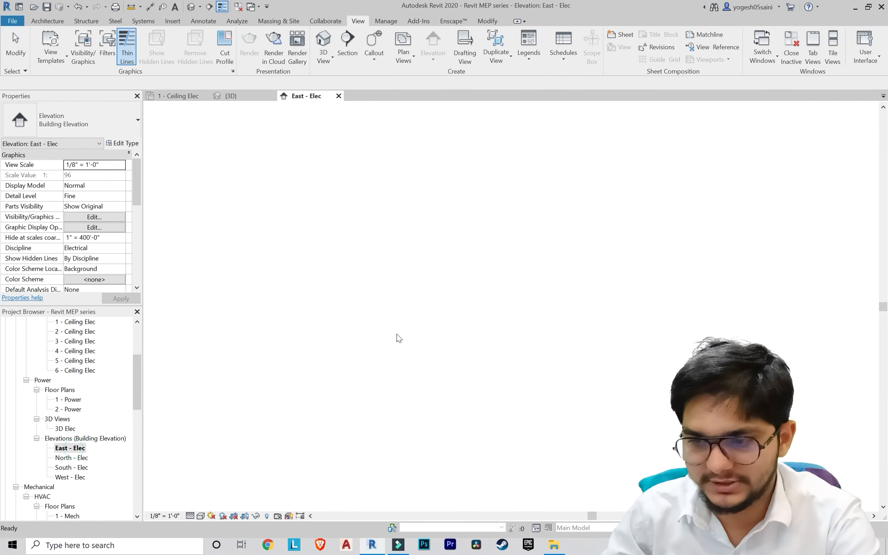
scroll(411, 401, "up", 5)
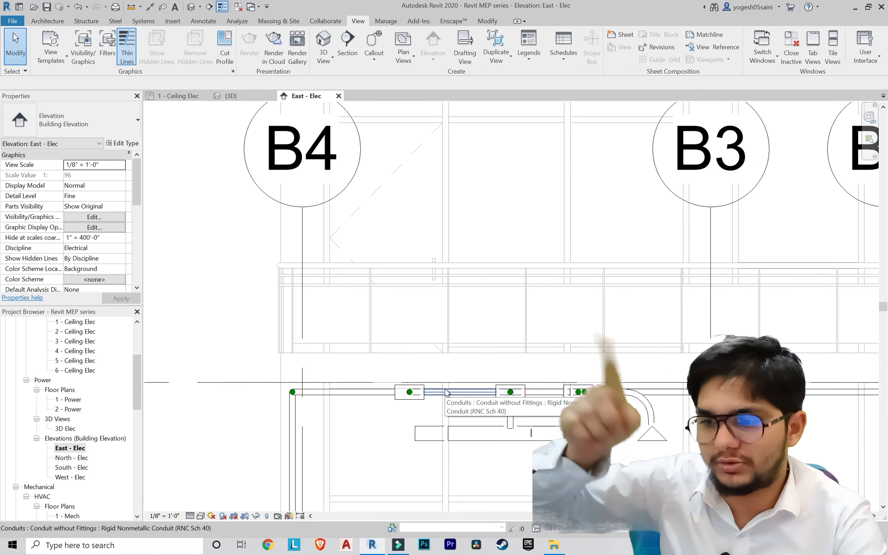
scroll(483, 433, "up", 3)
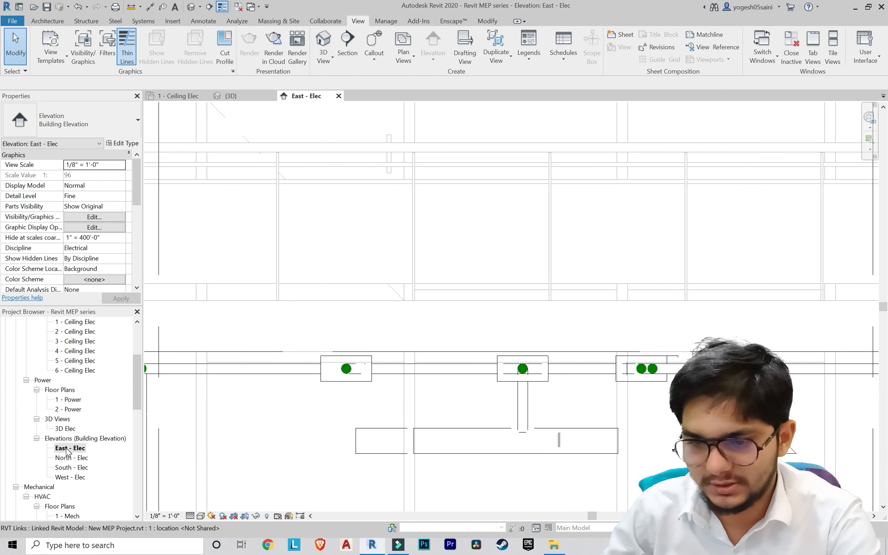
scroll(76, 377, "up", 2)
double_click(77, 362)
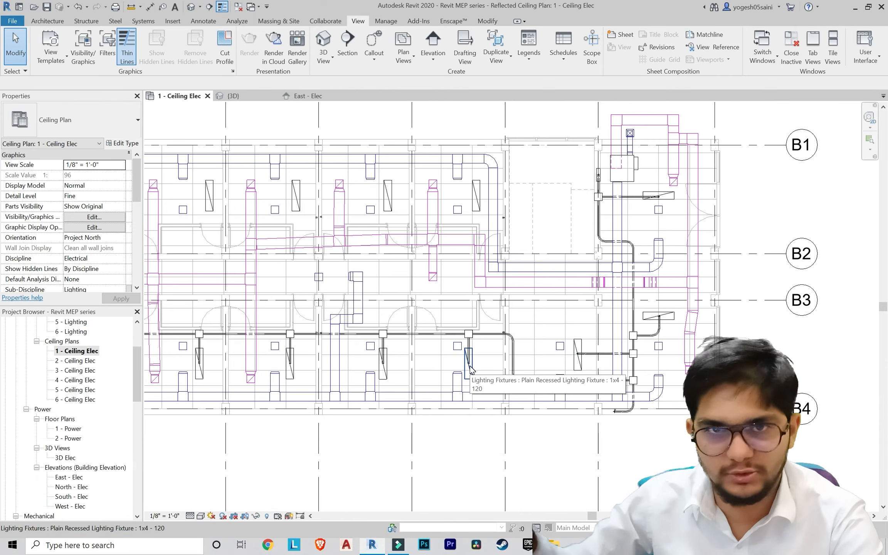
scroll(548, 368, "up", 4)
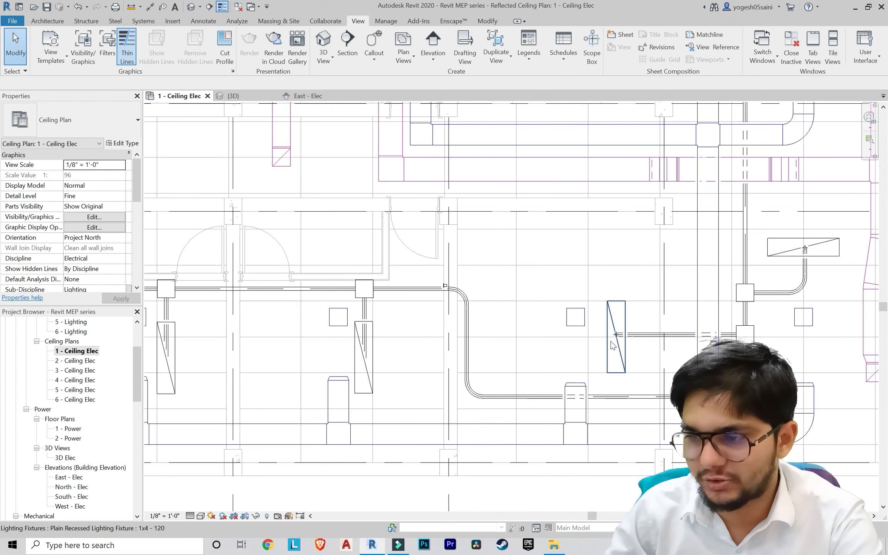
Step: In the East - Elec elevation, temporarily hide the two horizontal conduit segments between the first two junction boxes above the fixture
double_click(82, 478)
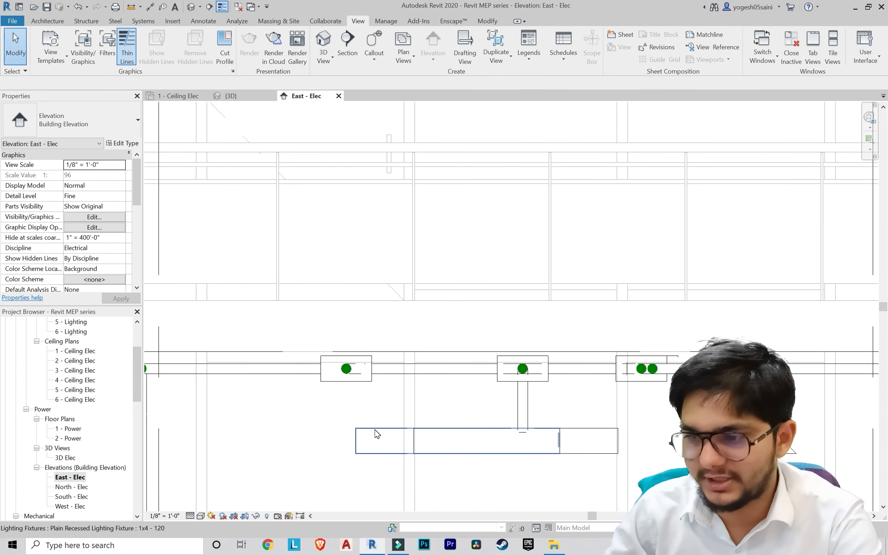
left_click(442, 373)
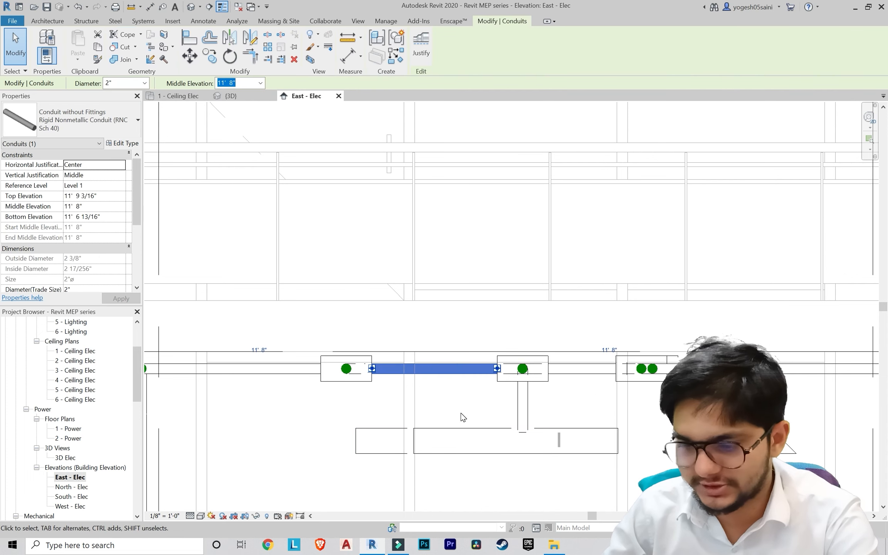
key("h")
key("h")
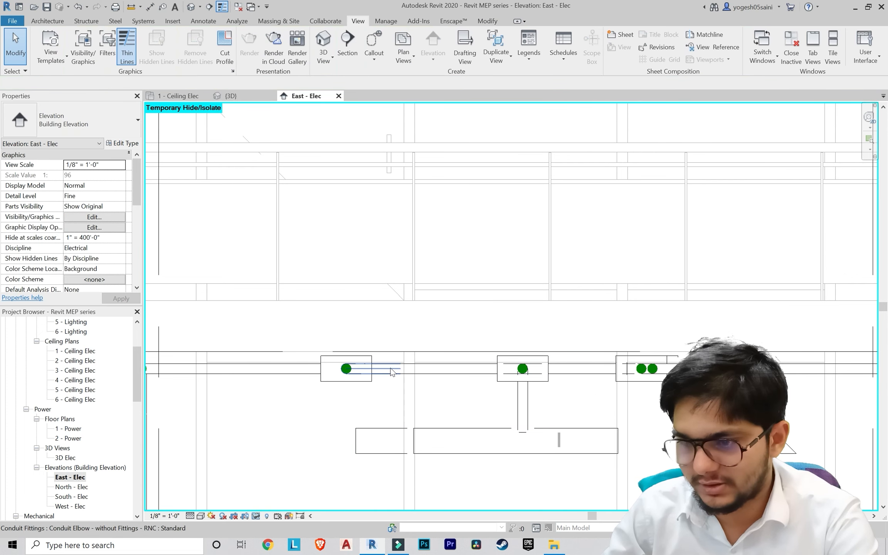
scroll(435, 394, "down", 2)
left_click(440, 373)
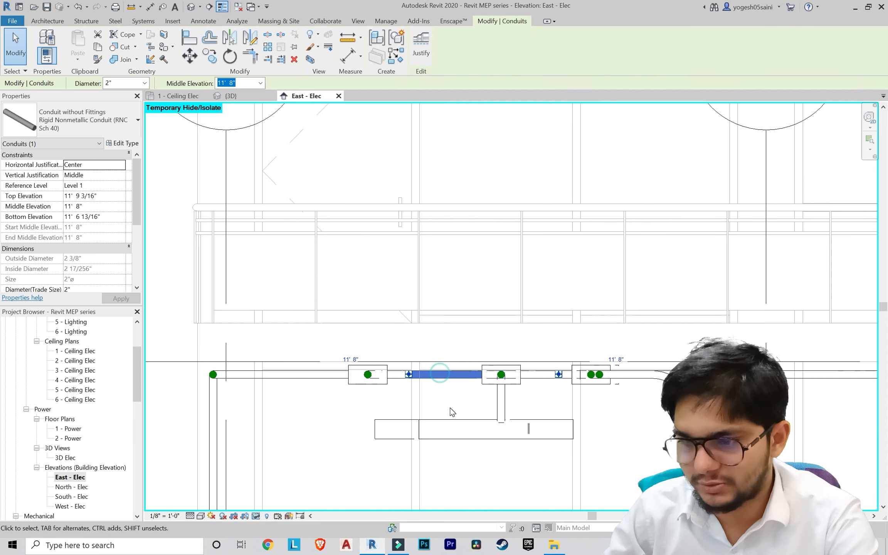
key("h")
key("h")
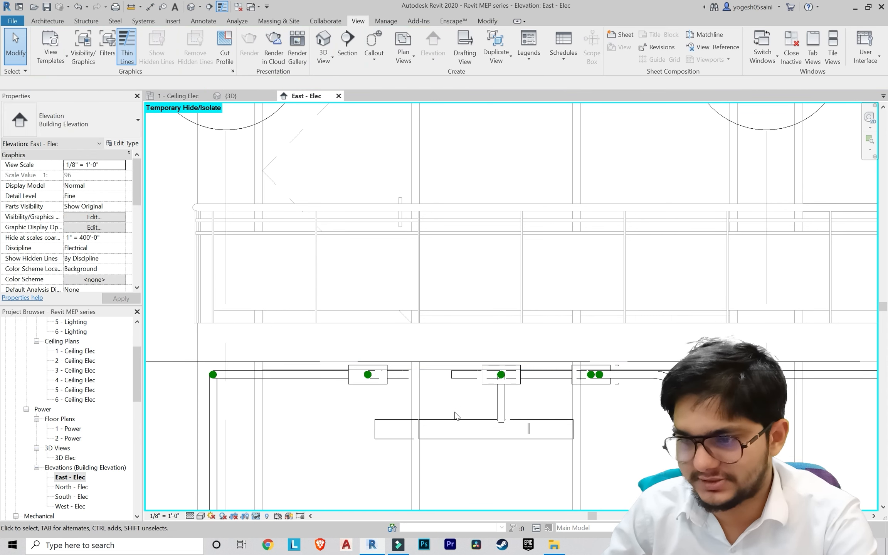
Step: Draw a vertical 2" conduit from the exposed branch conduit's end down to the lighting fixture at middle elevation 10' 4"
scroll(457, 393, "up", 2)
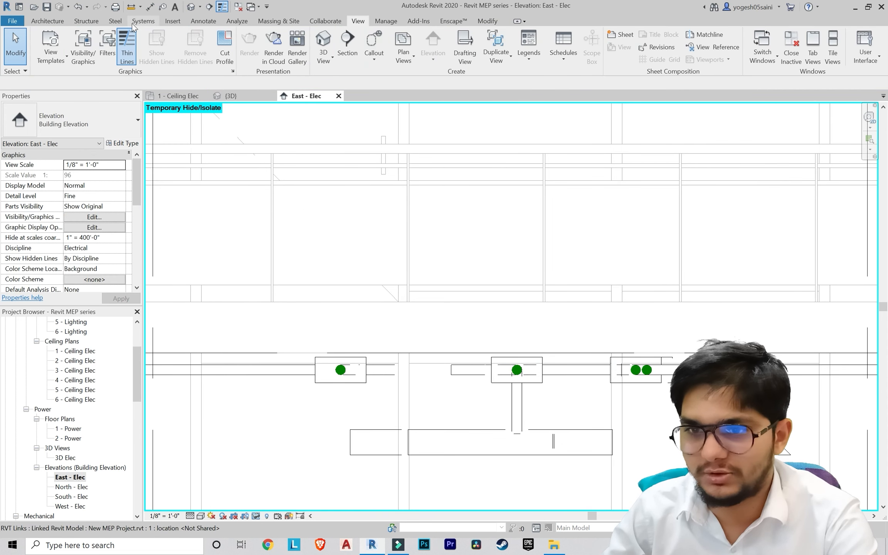
left_click(143, 20)
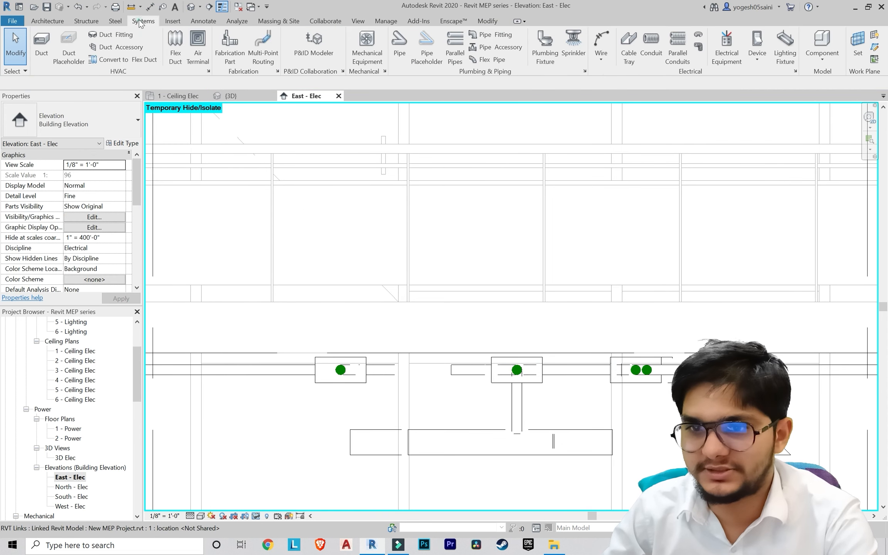
left_click(656, 43)
scroll(447, 395, "up", 2)
left_click(454, 357)
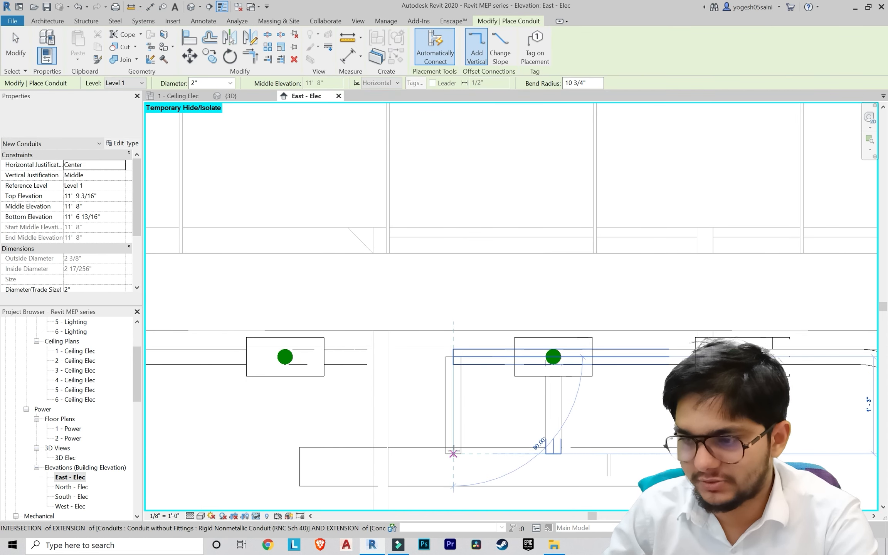
left_click(453, 461)
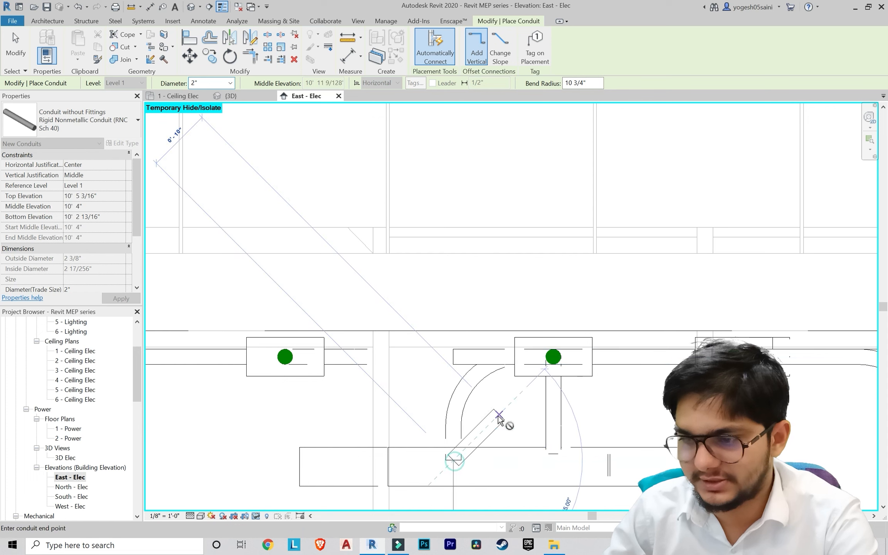
key("Escape")
key("Escape")
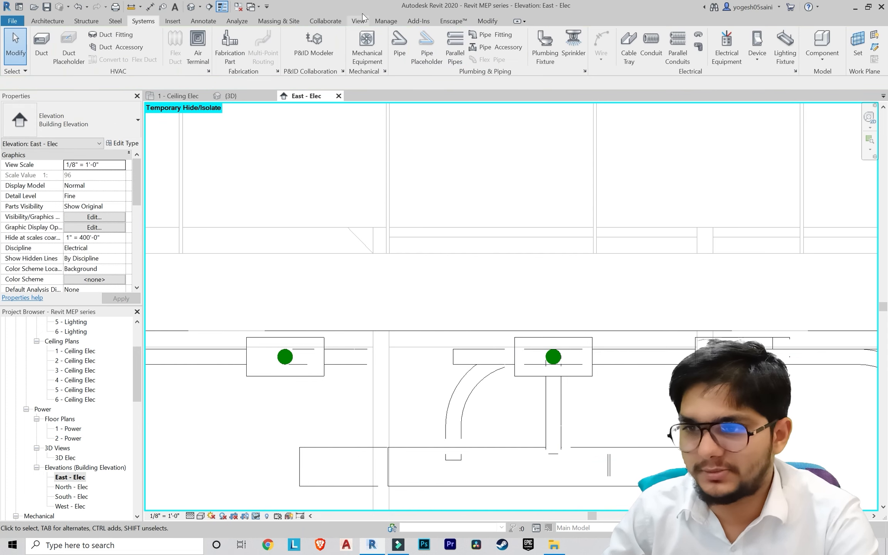
Step: Examine the first-floor conduit drops and lighting fixtures in the 3D view and the 1 - Ceiling Elec plan, and return to the East - Elec elevation
left_click(362, 17)
left_click(323, 42)
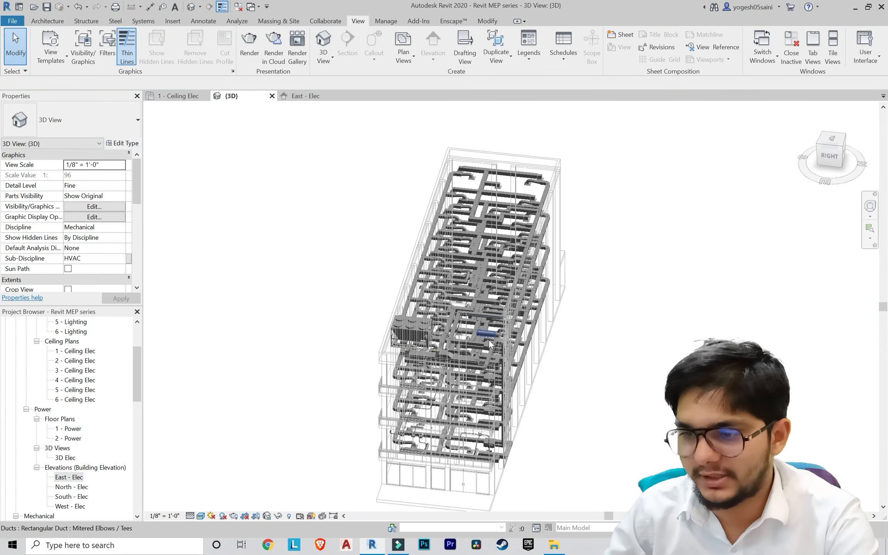
double_click(79, 351)
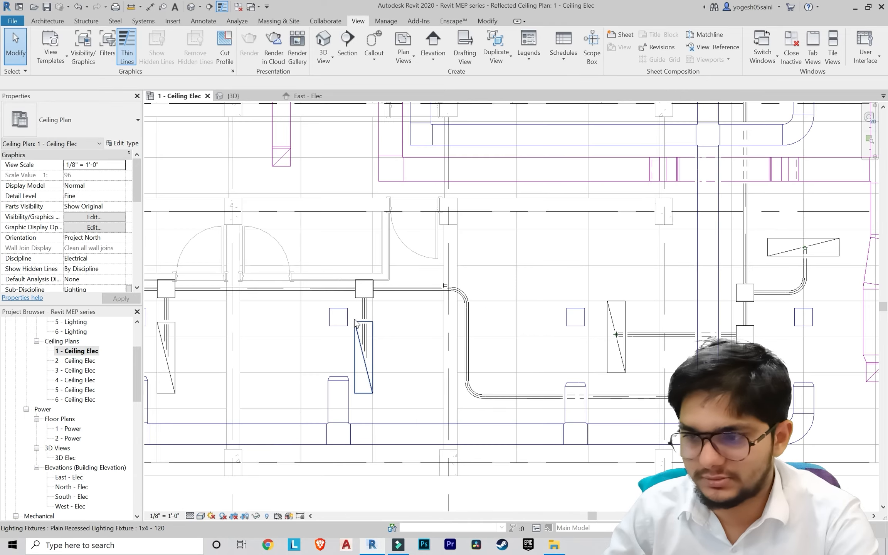
left_click(324, 39)
scroll(405, 392, "up", 5)
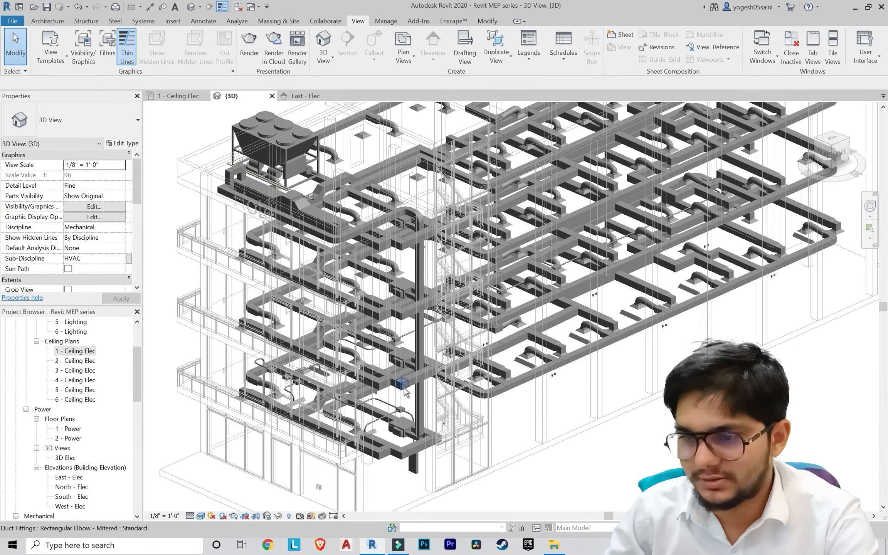
middle_click_drag(405, 392, 519, 394, "shift")
scroll(508, 386, "up", 3)
scroll(504, 382, "up", 8)
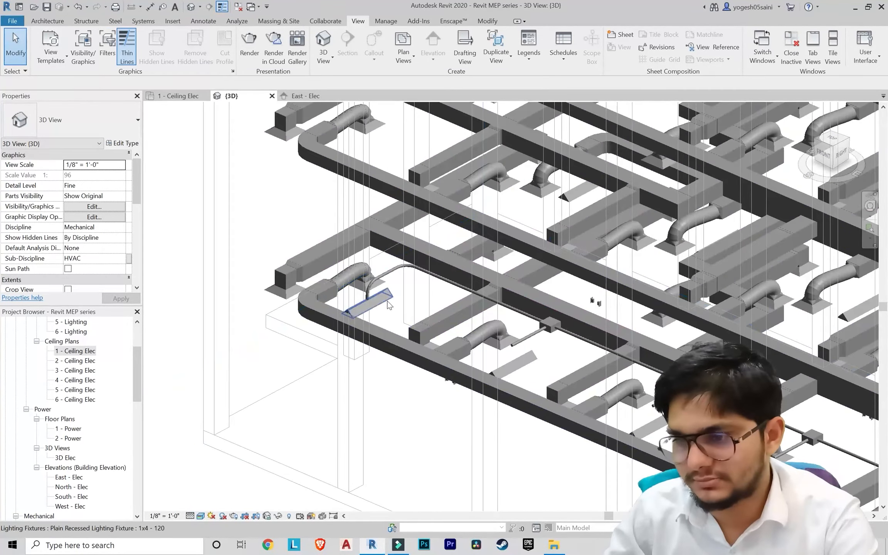
scroll(440, 279, "down", 2)
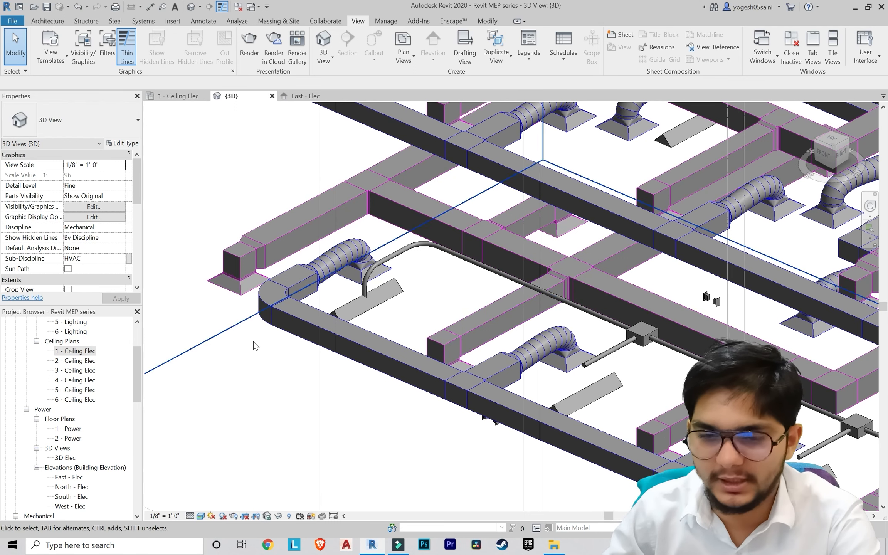
double_click(72, 478)
scroll(463, 382, "up", 2)
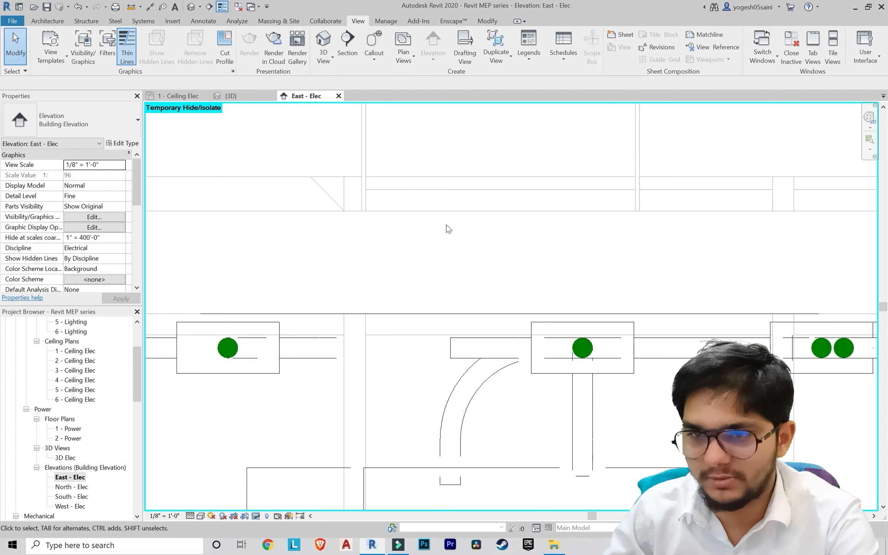
Step: Try to draw a vertical 2" conduit from the branch conduit's end down to the existing drop's lower endpoint at middle elevation 10' 4"
left_click(143, 21)
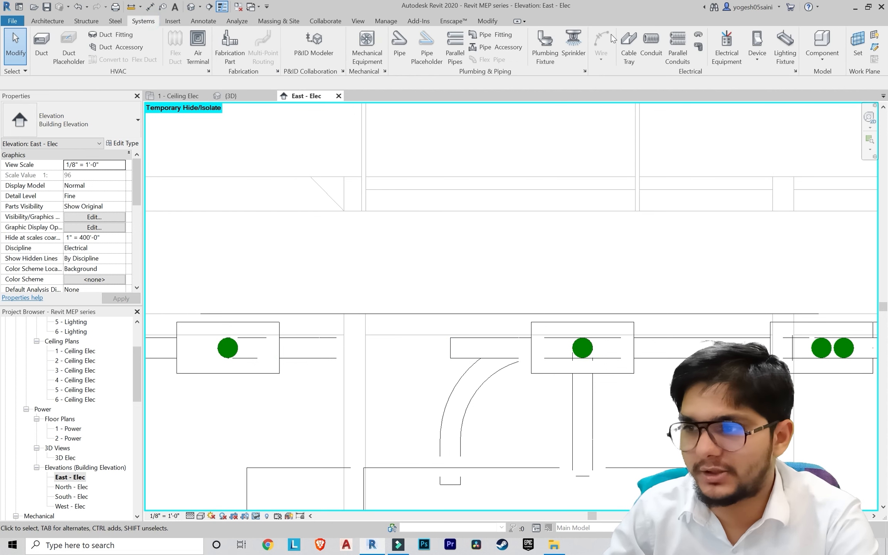
left_click(651, 43)
middle_click_drag(483, 253, 470, 197)
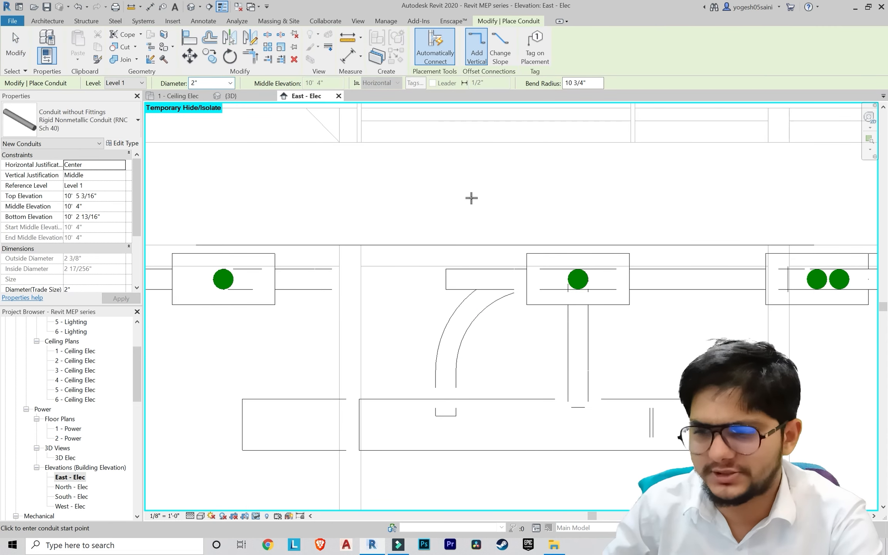
left_click(444, 272)
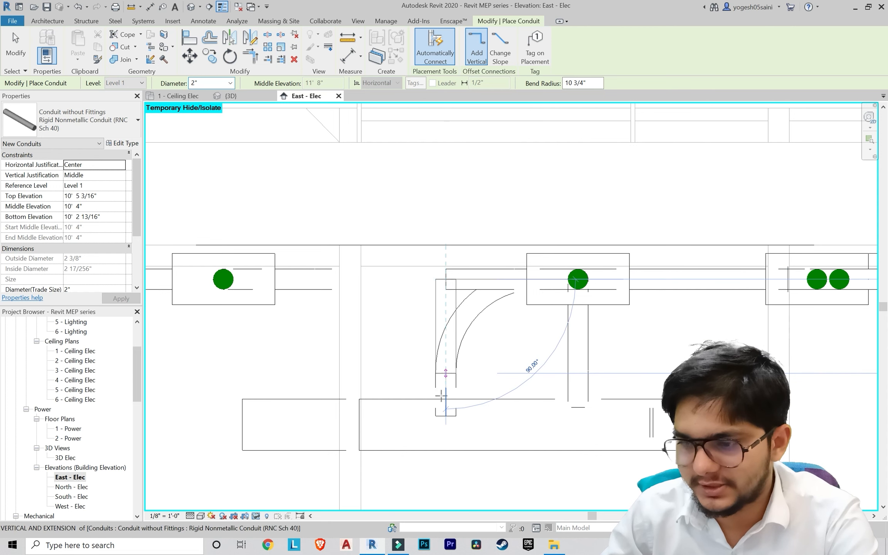
scroll(445, 416, "up", 5)
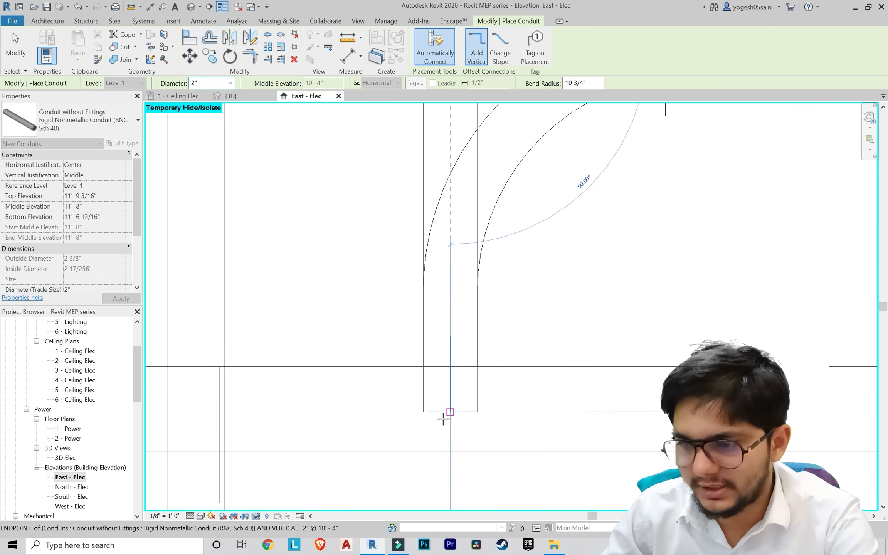
left_click(448, 405)
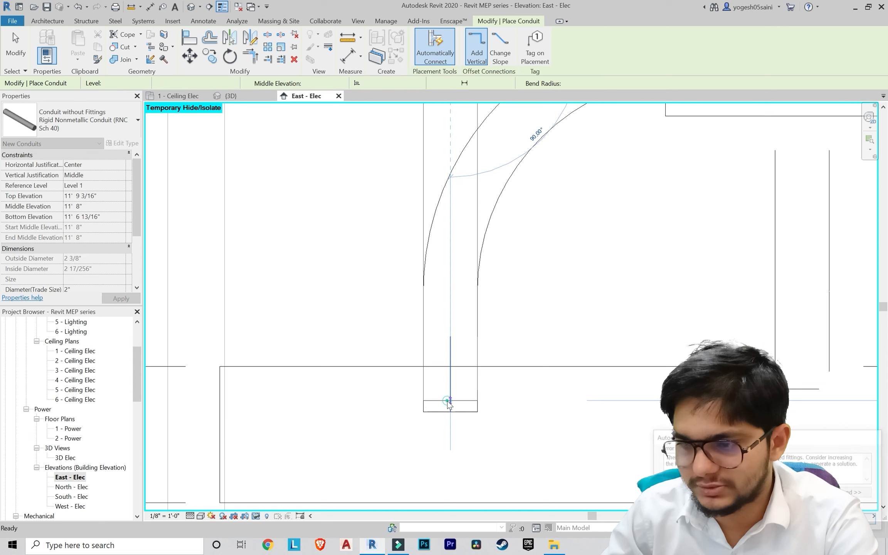
key("Escape")
key("Escape")
scroll(532, 395, "down", 3)
scroll(452, 314, "up", 2)
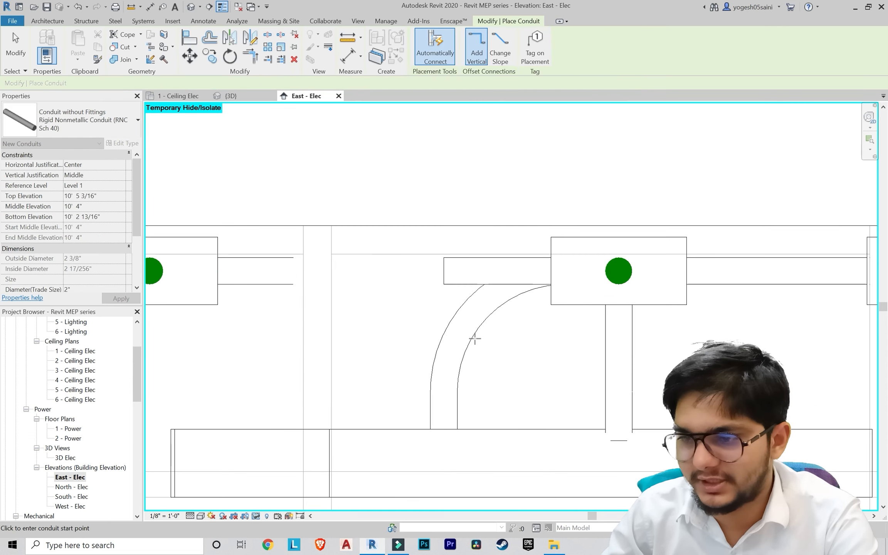
Step: Temporarily hide the existing elbow and drop, and draw a vertical 2" conduit from the exposed branch end into the lighting fixture at middle elevation 10' 4"
left_click(476, 339)
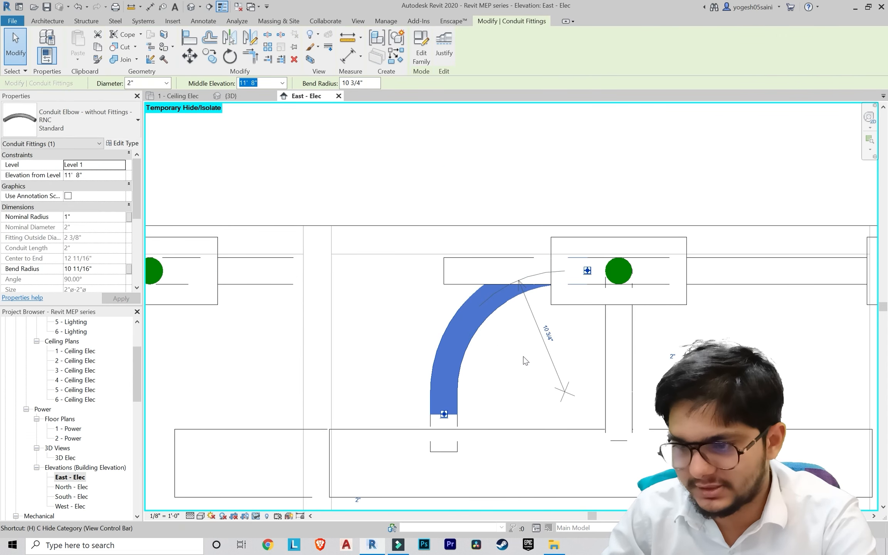
key("Delete")
left_click(455, 420)
key("Delete")
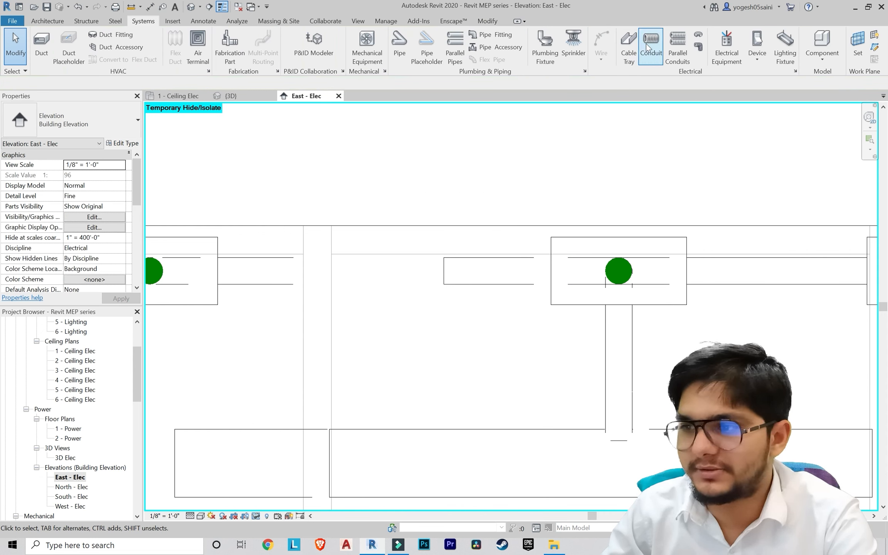
left_click(444, 272)
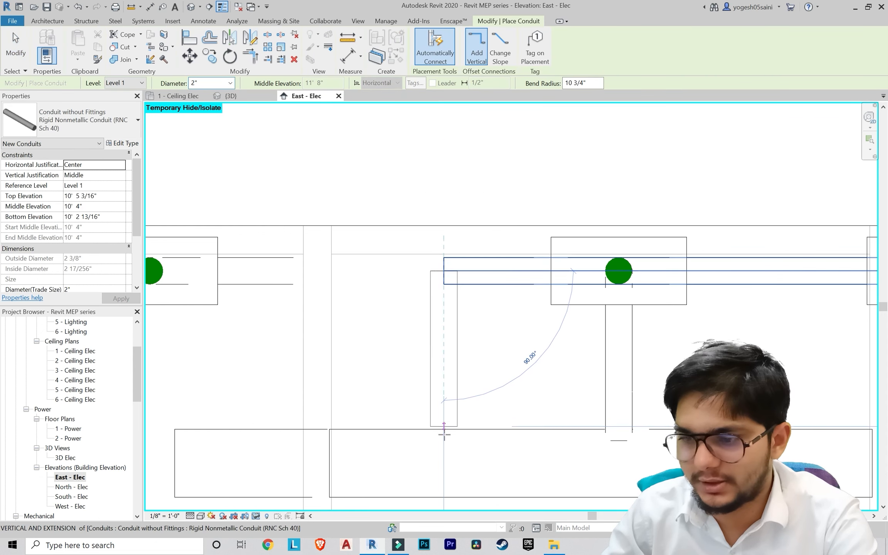
left_click(444, 447)
key("Escape")
key("Escape")
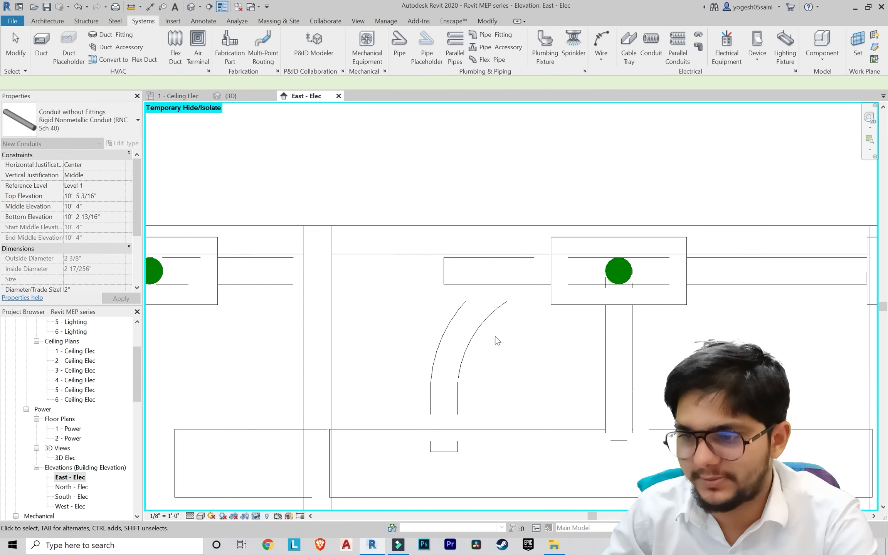
Step: Temporarily hide the finished elbow and drop, and draw a vertical 2" conduit from the branch end behind it down to middle elevation 10' 3 1/4"
left_click(477, 325)
key("Delete")
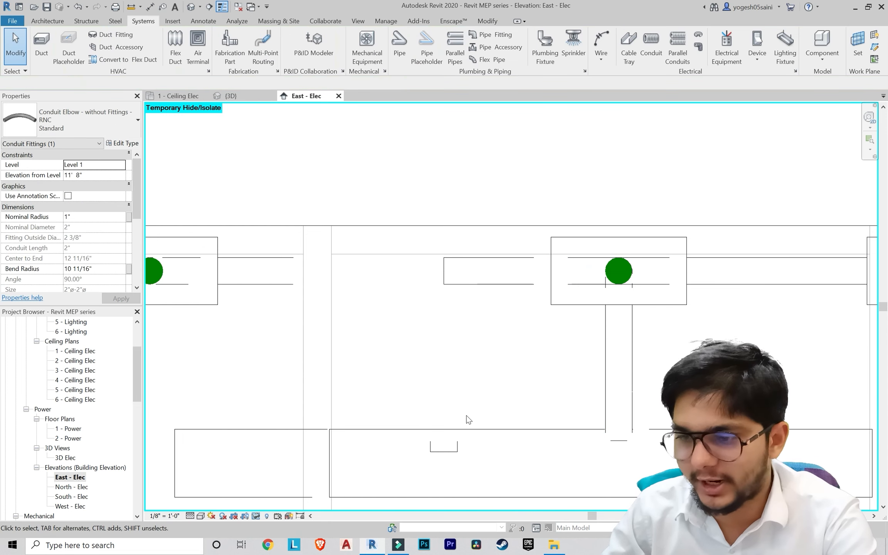
left_click(465, 417)
key("Delete")
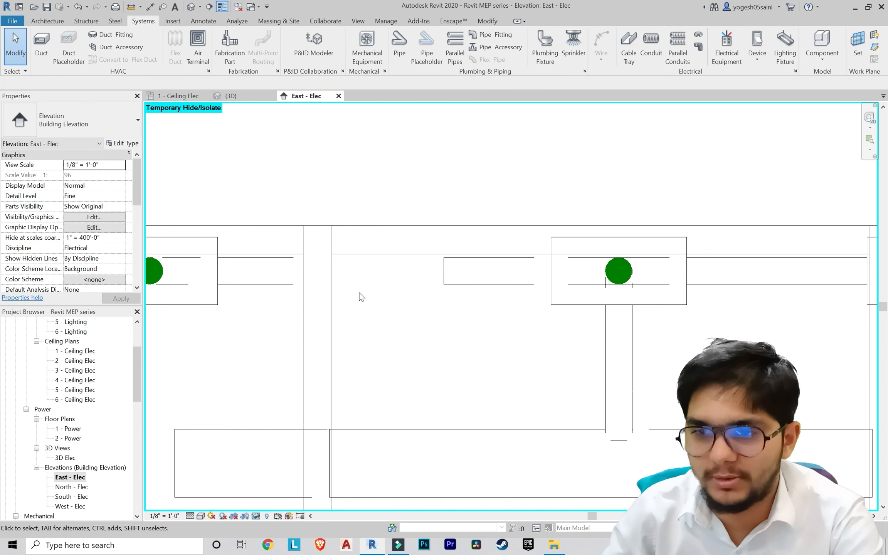
left_click(656, 48)
left_click(444, 271)
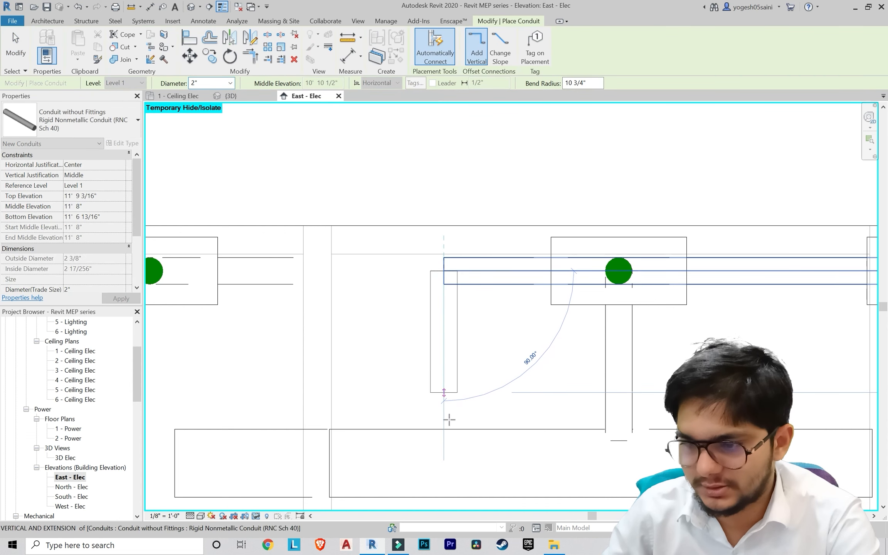
left_click(444, 459)
key("Escape")
key("Escape")
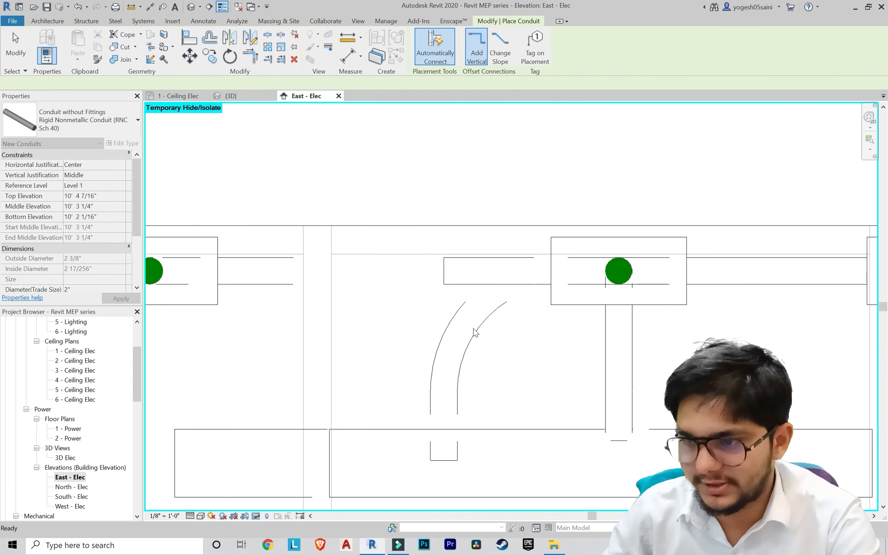
Step: Temporarily hide the 10' 3 1/4" drop and its elbow, and draw a vertical 2" conduit from the exposed branch end down to middle elevation 10' 2 3/4"
left_click(526, 365)
key("Delete")
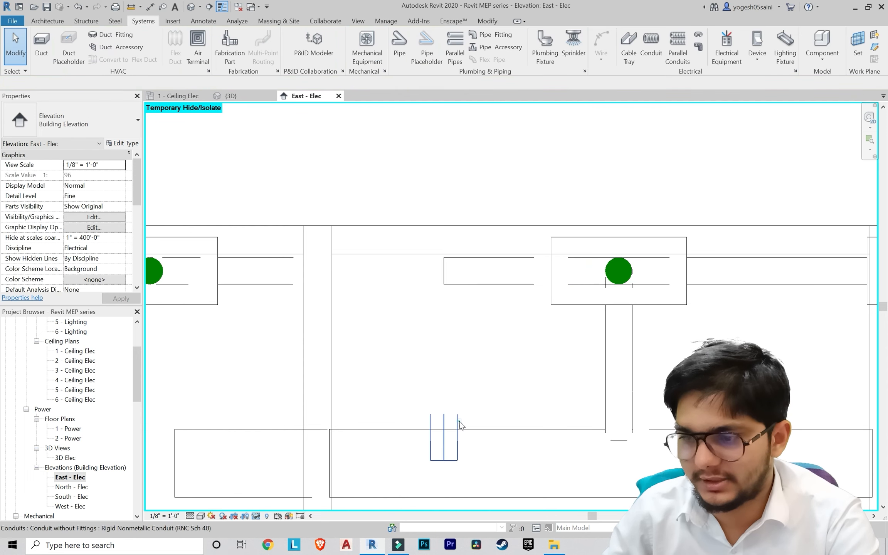
left_click(444, 420)
key("Delete")
key("Delete")
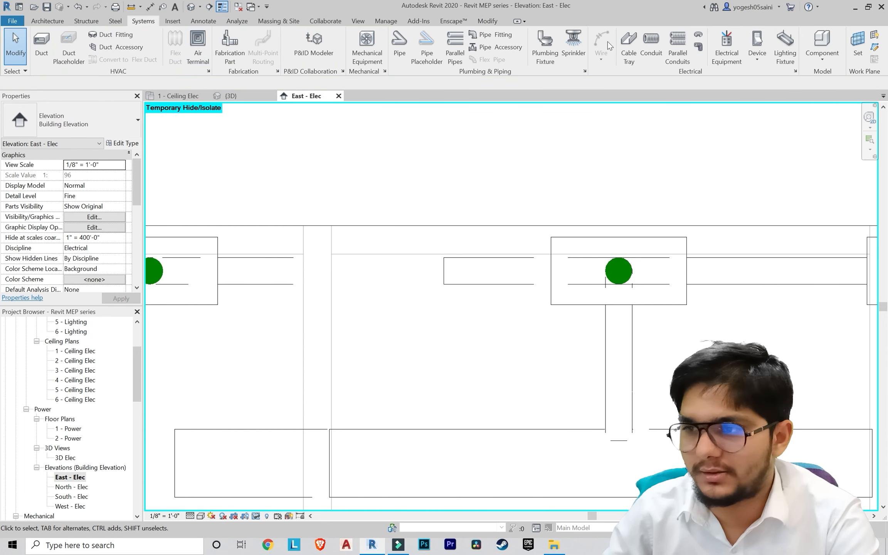
left_click(444, 271)
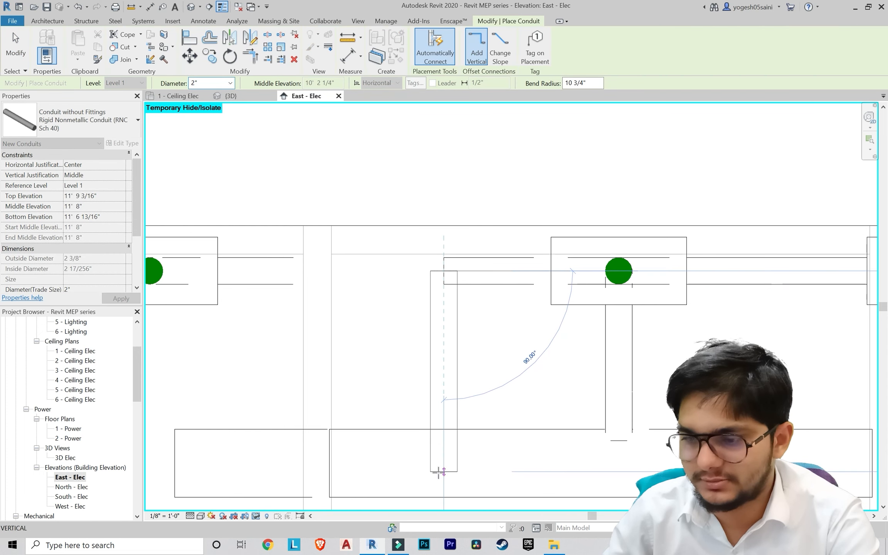
left_click(443, 474)
key("Escape")
key("Escape")
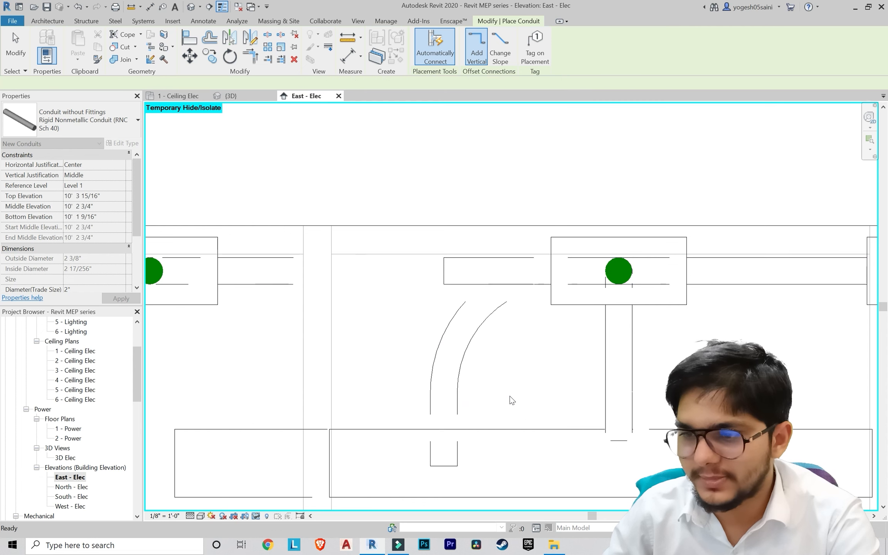
Step: Temporarily hide the newest elbow and vertical conduit, and draw another 2" drop from the following branch's end to middle elevation 10' 2 3/4"
left_click(475, 327)
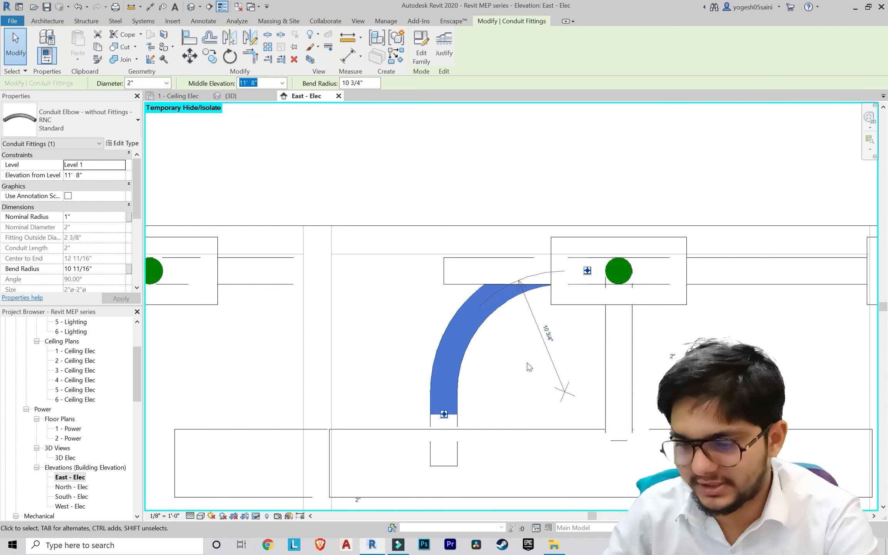
key("Delete")
left_click(458, 422)
key("Delete")
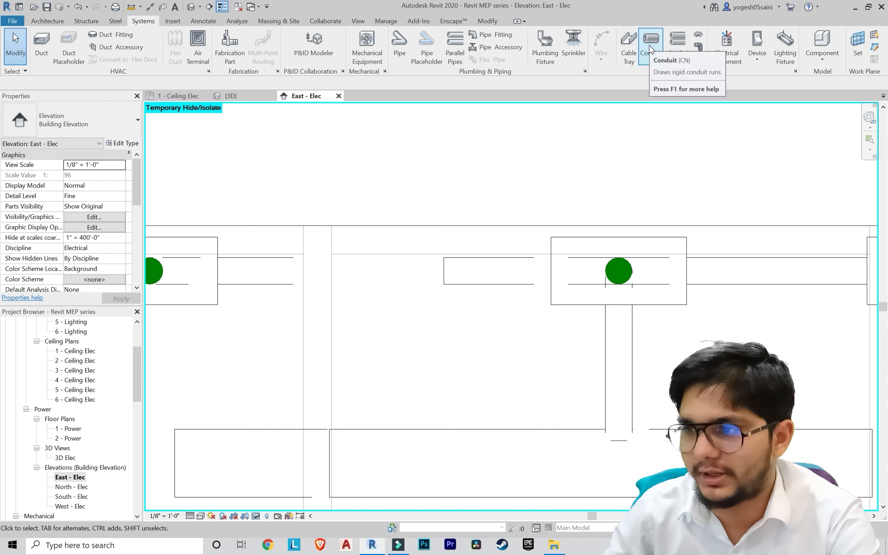
key("n")
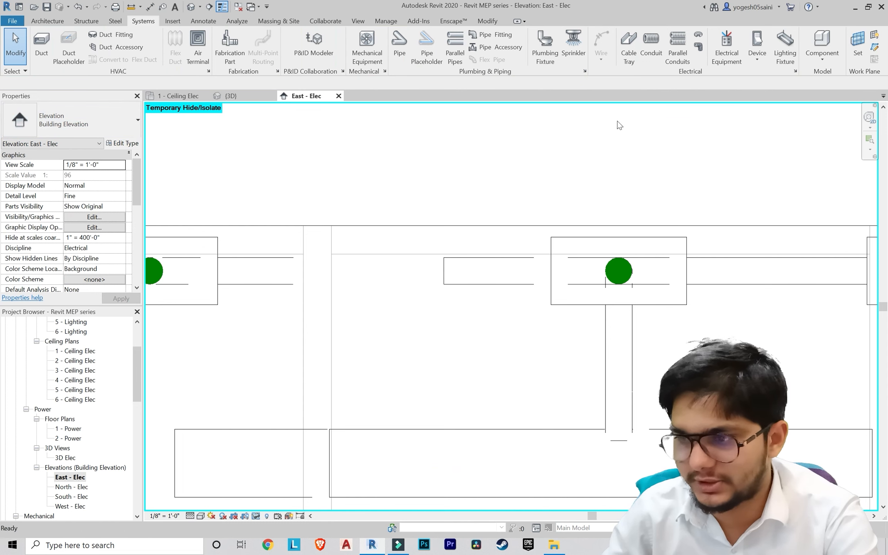
left_click(444, 271)
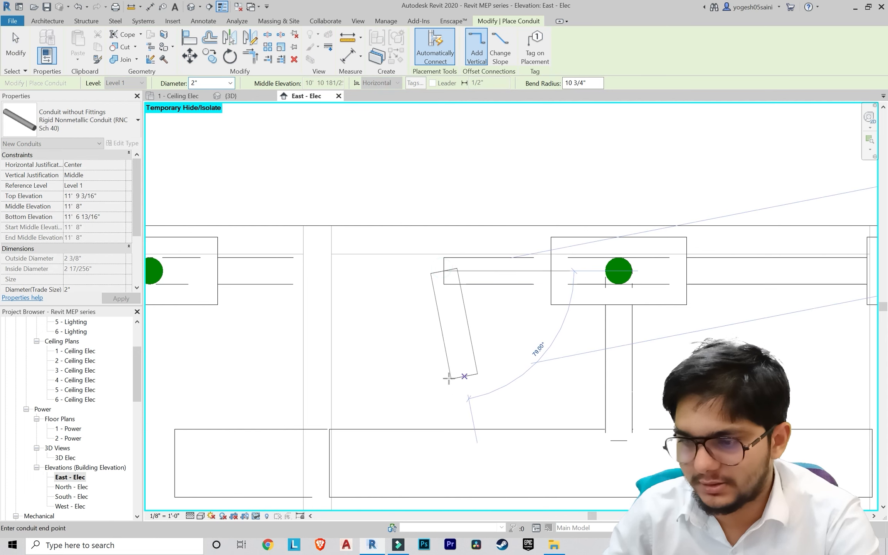
left_click(444, 466)
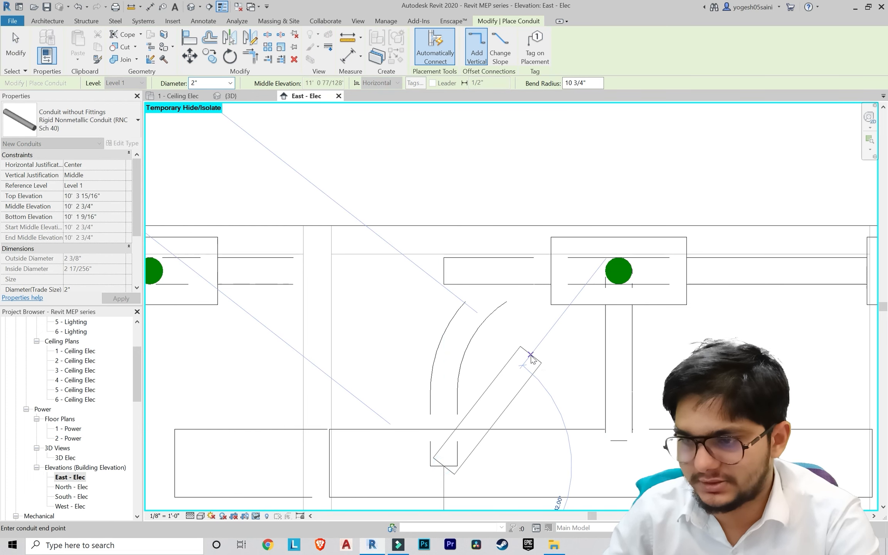
key("Escape")
key("Escape")
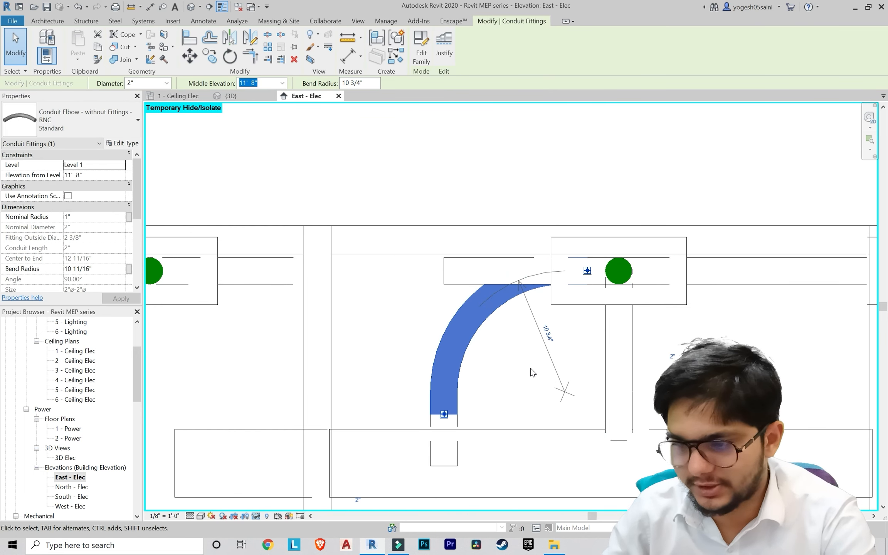
Step: Temporarily hide the 10' 2 3/4" drop and its elbow, and draw a vertical 2" conduit from the exposed branch end to middle elevation 10' 3 1/4"
key("Delete")
left_click(454, 424)
key("Delete")
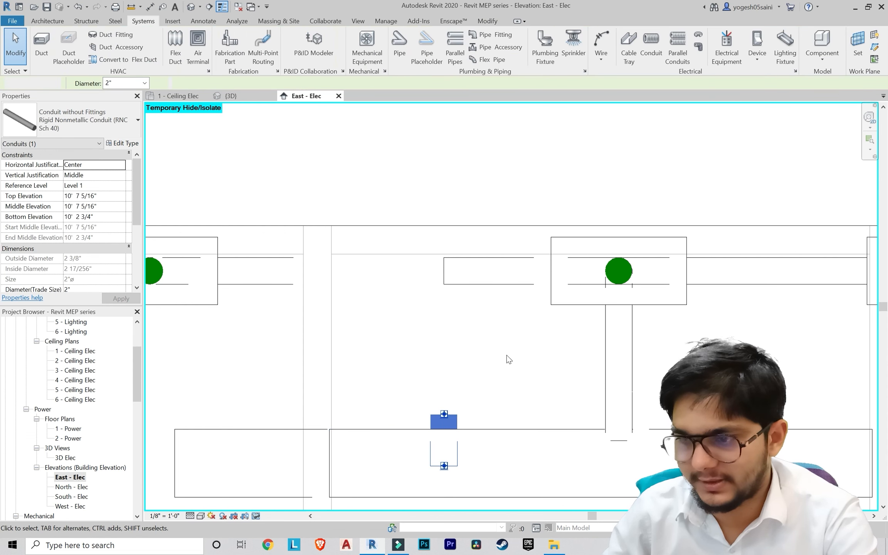
left_click(657, 37)
left_click(444, 271)
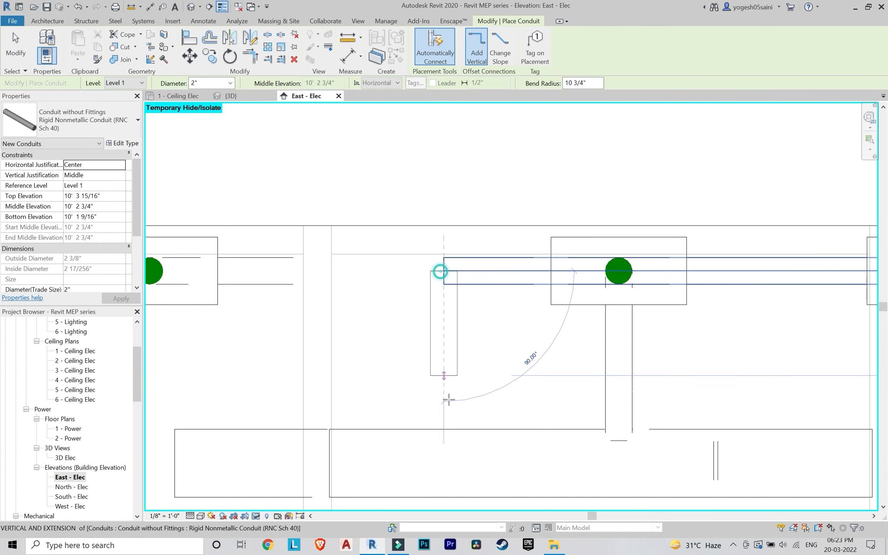
left_click(443, 459)
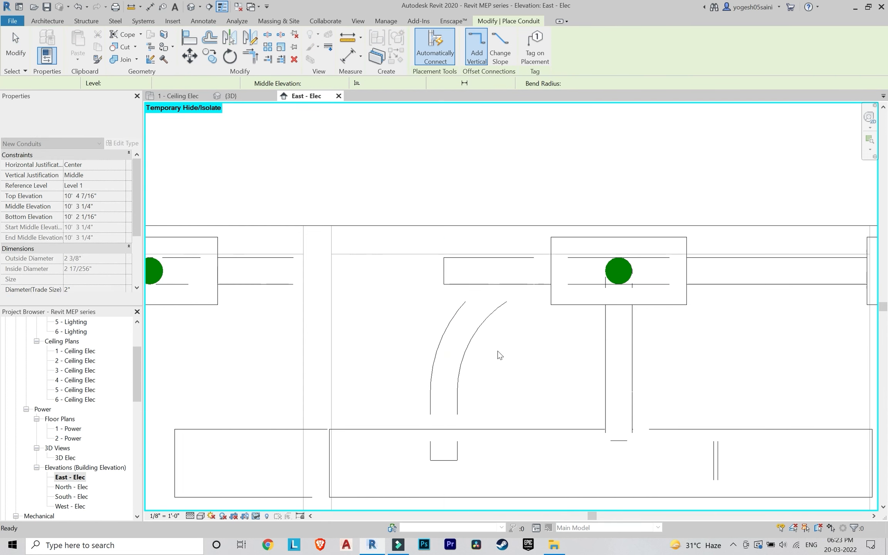
key("Escape")
key("Escape")
Step: Temporarily hide the newly created conduit elbow and its vertical drop in the East - Elec elevation to expose the branch end behind them
left_click(479, 338)
key("Delete")
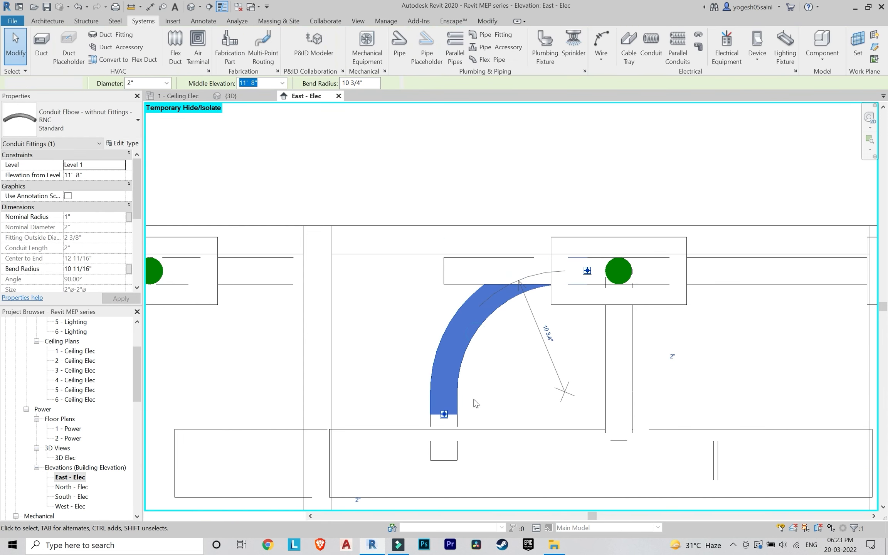
left_click(444, 443)
key("Delete")
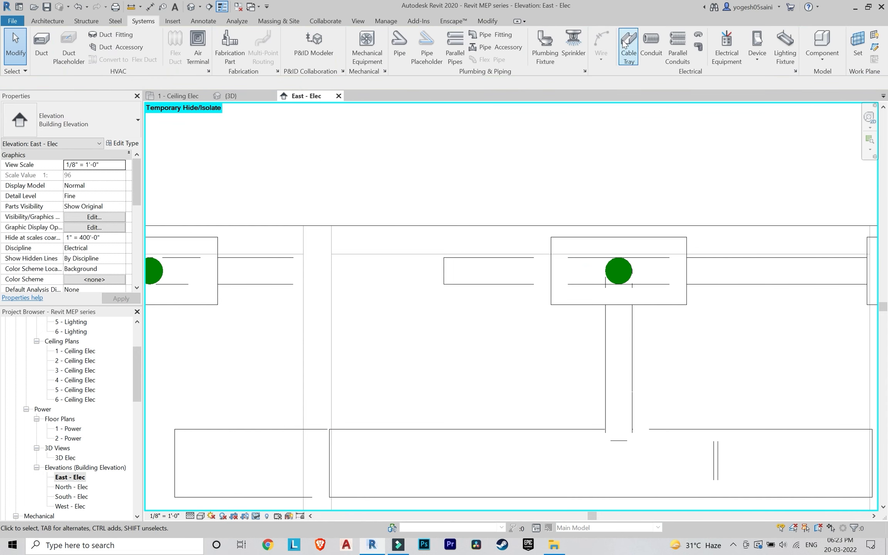
Step: Draw a vertical 2" conduit from the exposed branch end down to middle elevation 10' 2 1/2", and reset the temporary hide in East - Elec
left_click(651, 42)
left_click(444, 271)
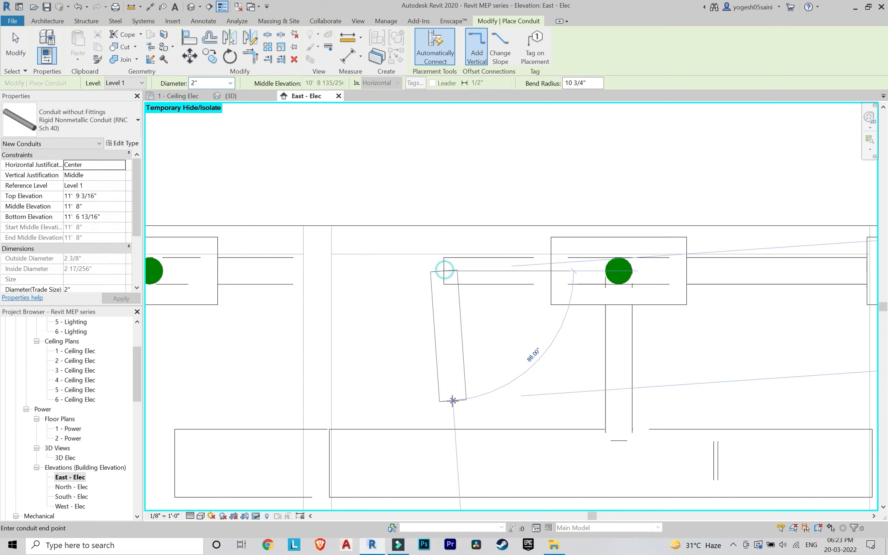
left_click(444, 468)
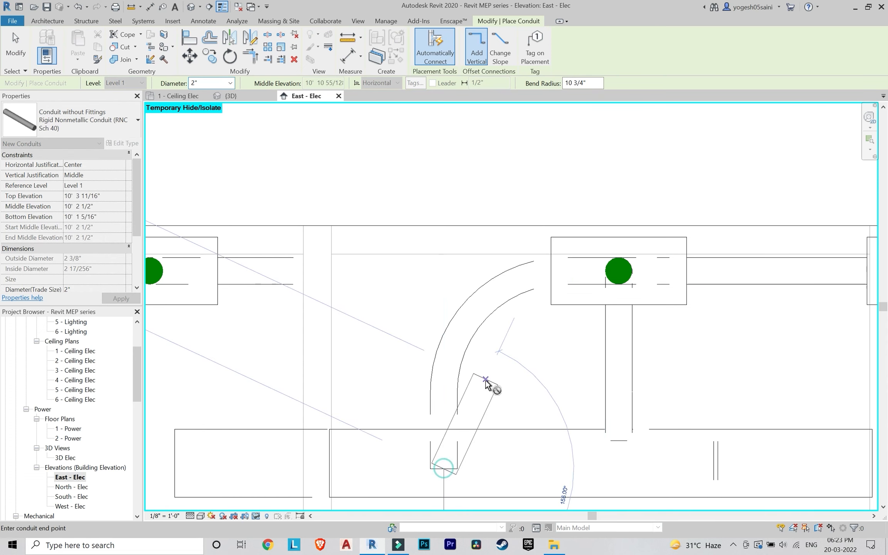
key("Escape")
key("Escape")
left_click(482, 320)
key("Escape")
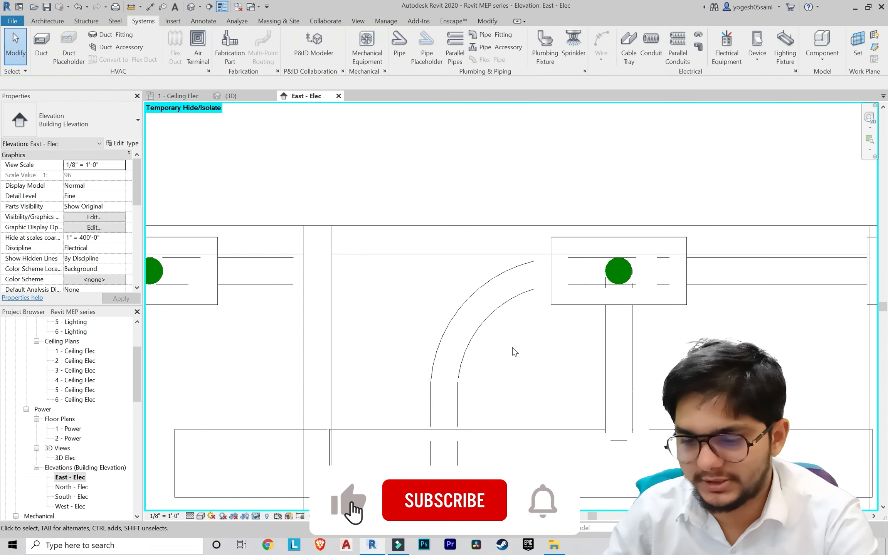
key("r")
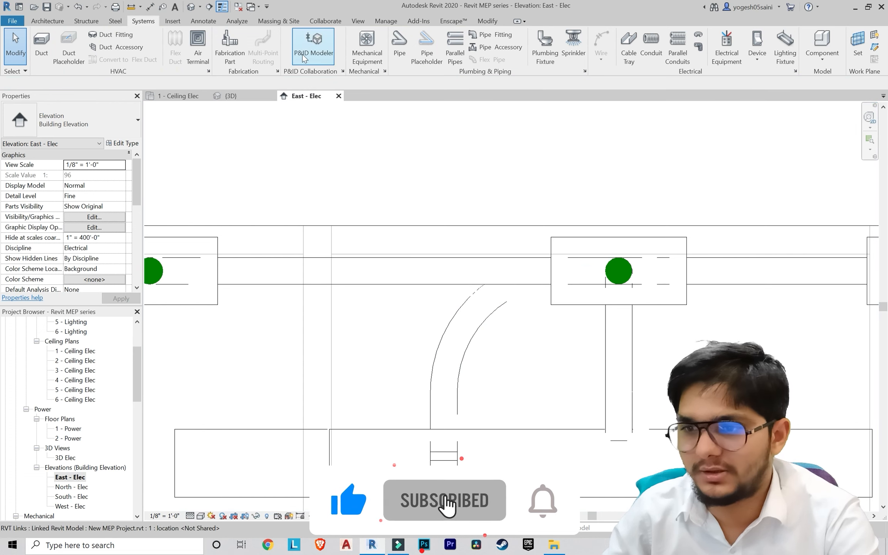
Step: Open the 3D view and examine the conduit drops to the lighting fixtures along the main first-floor run
left_click(359, 20)
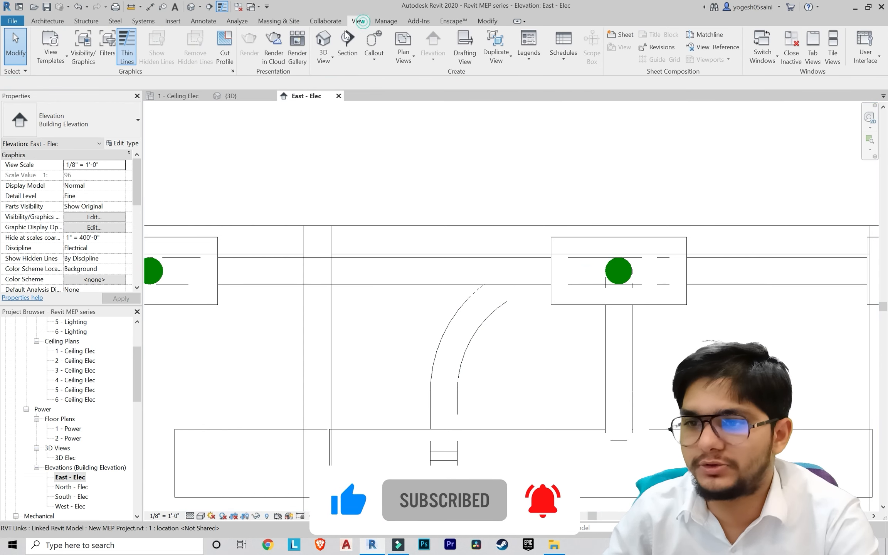
left_click(323, 42)
middle_click_drag(472, 318, 383, 274)
middle_click_drag(577, 341, 292, 228)
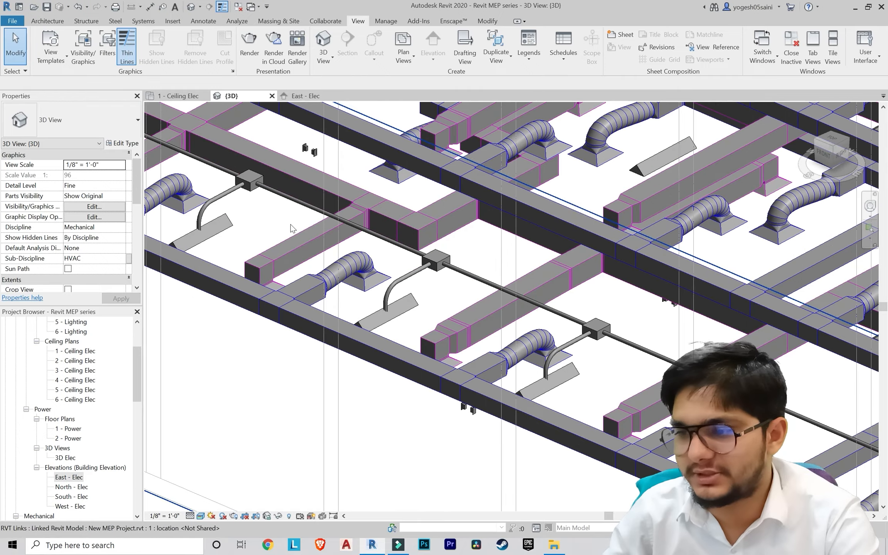
scroll(505, 293, "down", 2)
middle_click_drag(505, 294, 440, 274)
mouse_move(739, 422)
middle_mouse_down()
mouse_move(549, 336)
mouse_move(561, 381)
middle_mouse_up()
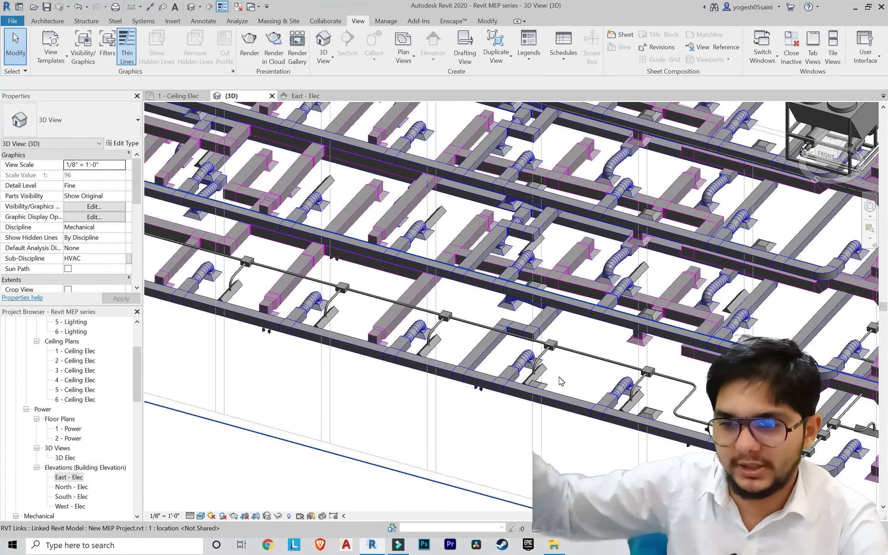
middle_click_drag(561, 382, 417, 347, "shift")
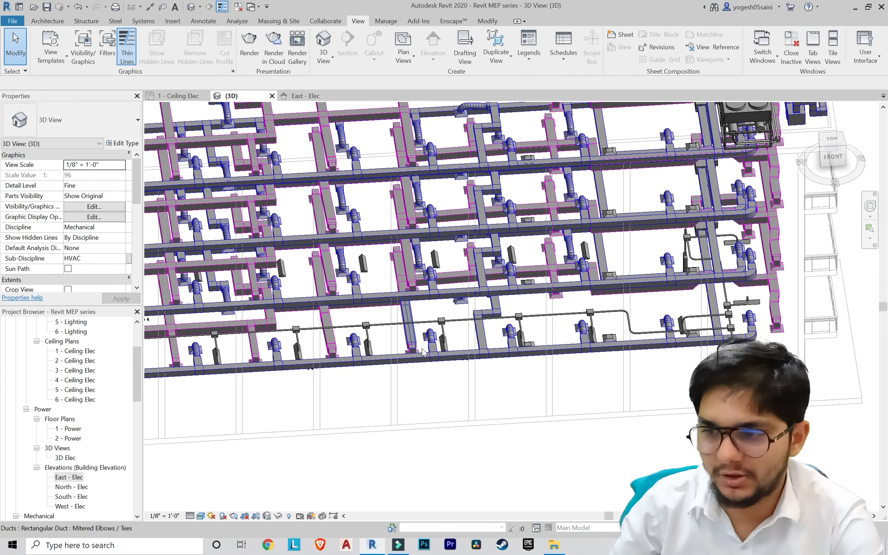
scroll(86, 353, "up", 2)
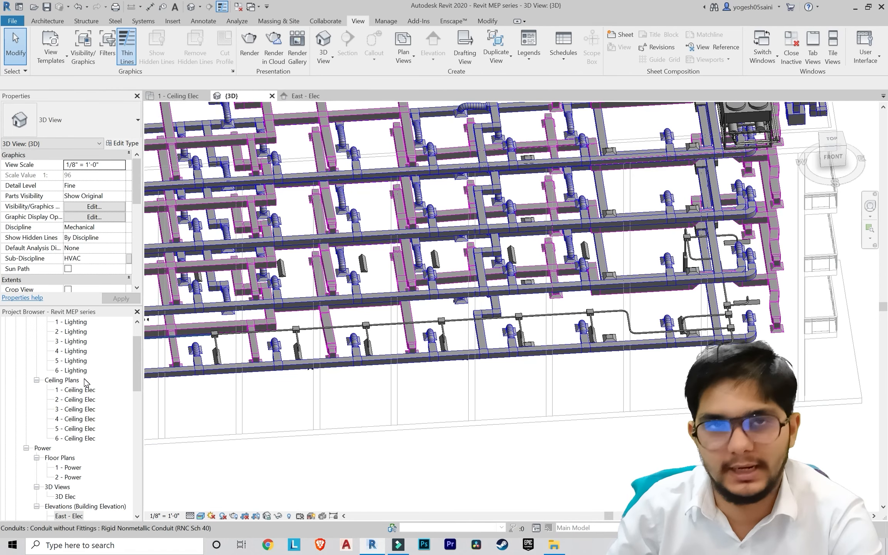
Step: Open the 1 - Ceiling Elec plan and examine the conduit run and fixture branches through the lower row of rooms
double_click(77, 390)
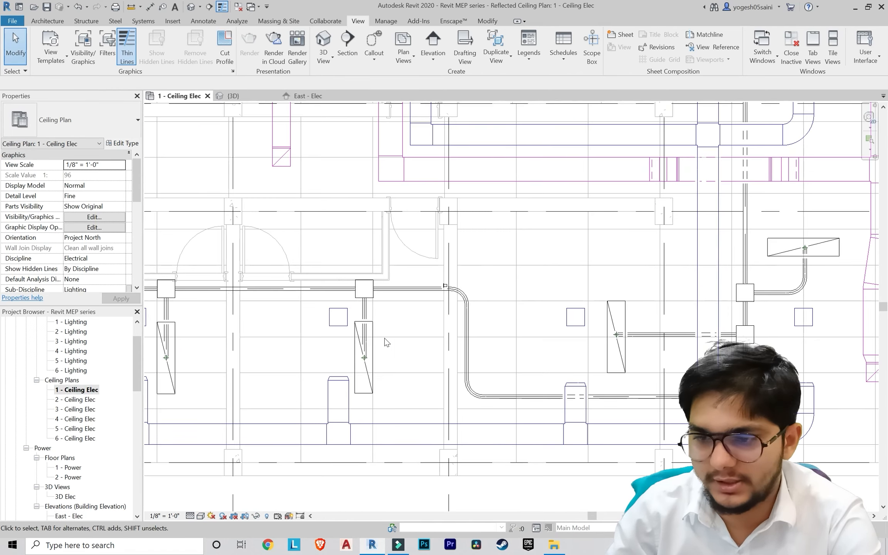
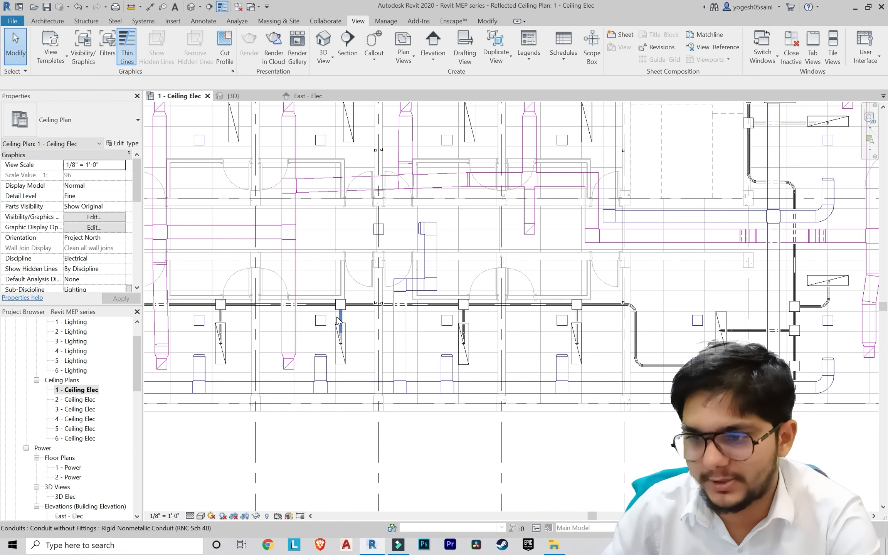
middle_click_drag(337, 317, 385, 308)
scroll(246, 311, "up", 1)
middle_click_drag(245, 310, 366, 324)
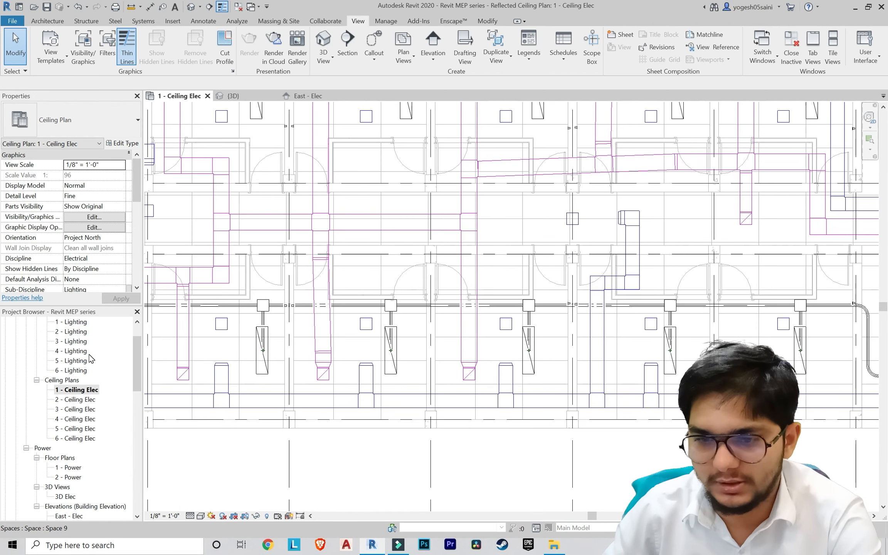
Step: Open the 1 - Lighting floor plan and examine where the light switches sit beside the room doors
scroll(90, 359, "up", 2)
left_click(72, 360)
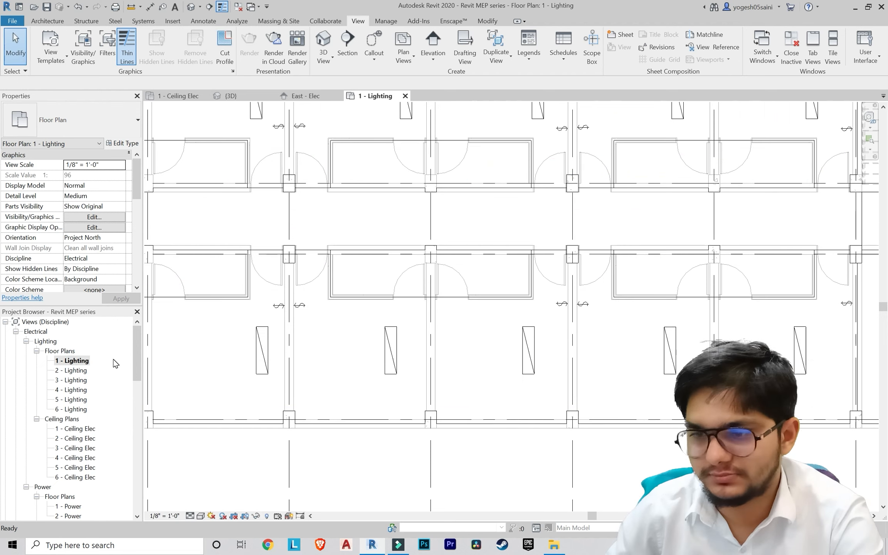
middle_click_drag(353, 352, 338, 338)
scroll(303, 326, "down", 3)
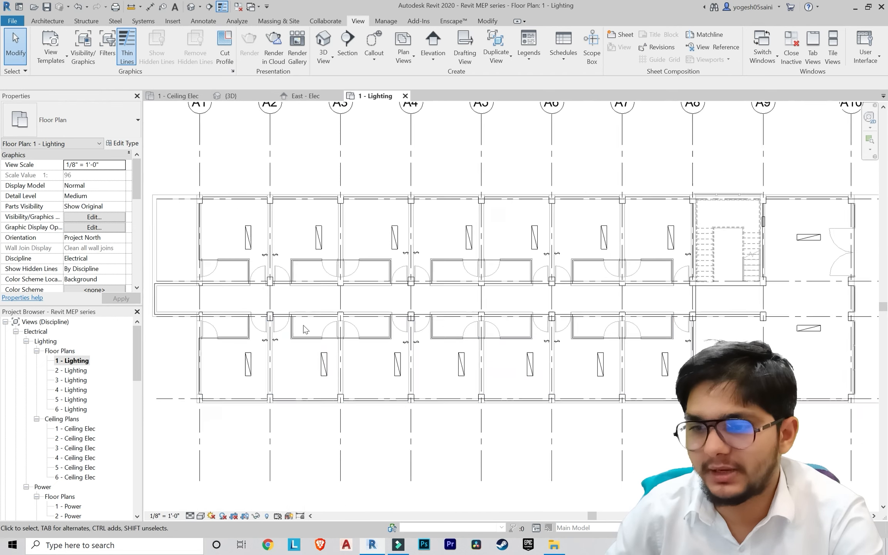
scroll(316, 334, "up", 5)
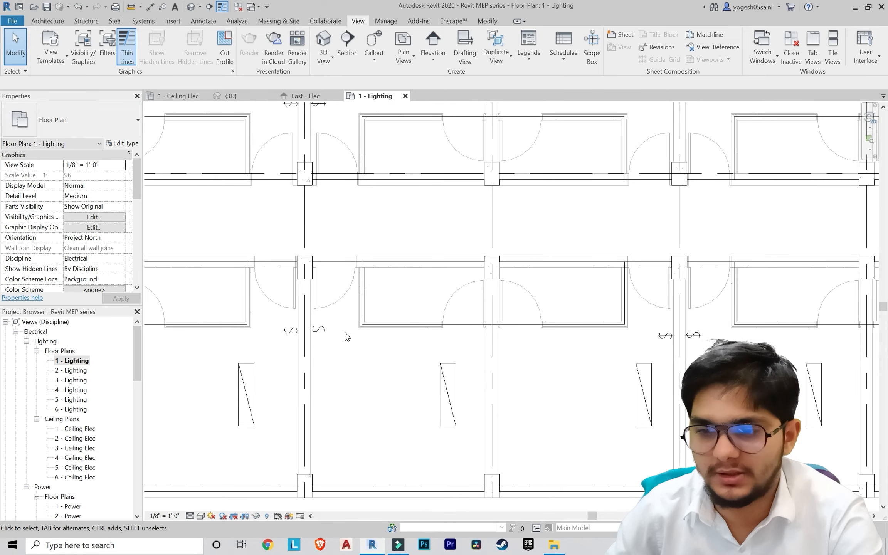
scroll(345, 333, "down", 5)
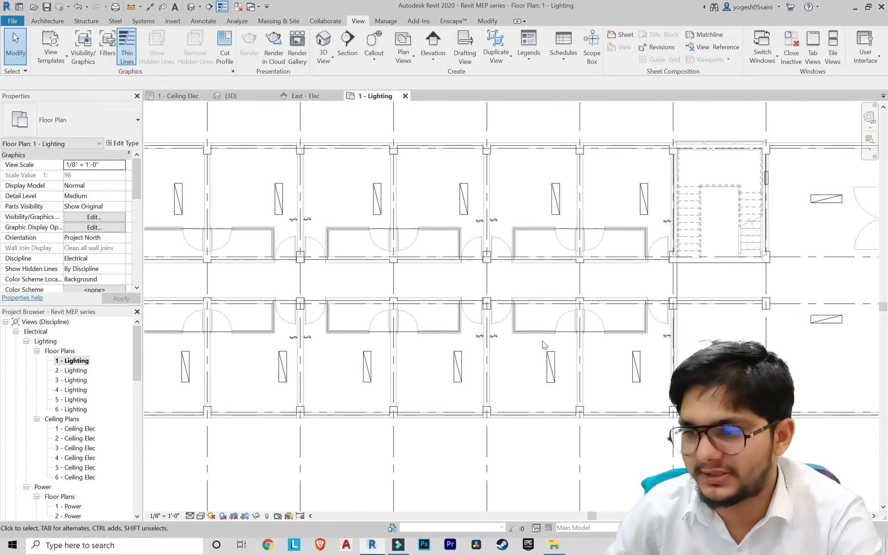
middle_click_drag(543, 341, 477, 338)
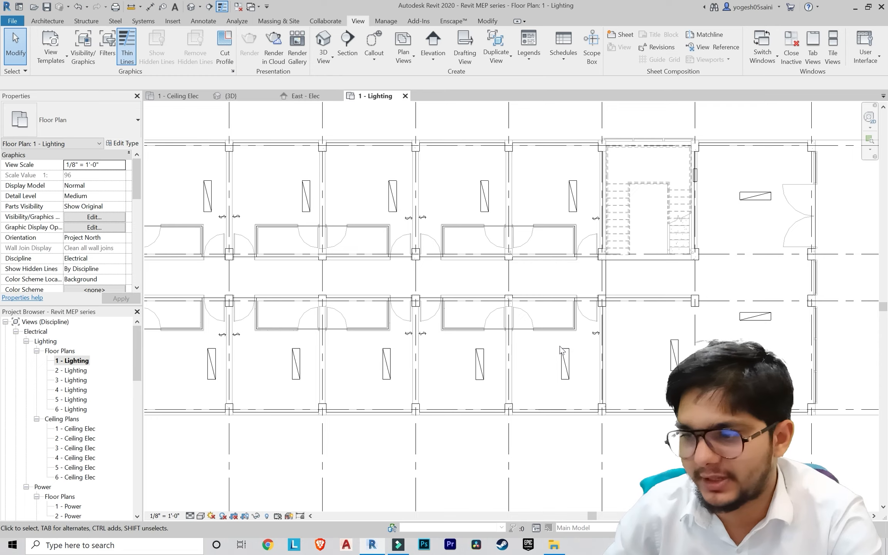
scroll(549, 347, "down", 2)
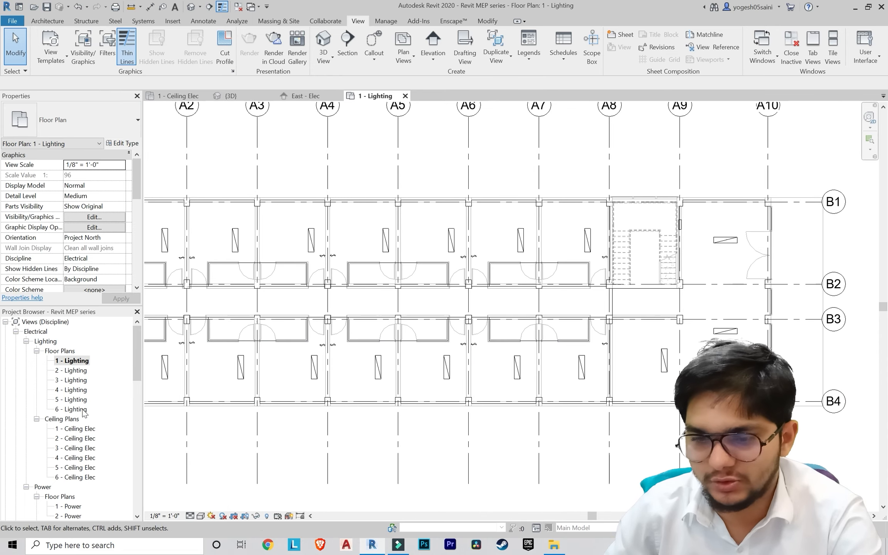
Step: In 1 - Ceiling Elec, draw a 2" conduit branch about 5' long at middle elevation 10' 2 1/2" from the main run along the first lower partition wall
double_click(80, 429)
scroll(251, 315, "up", 5)
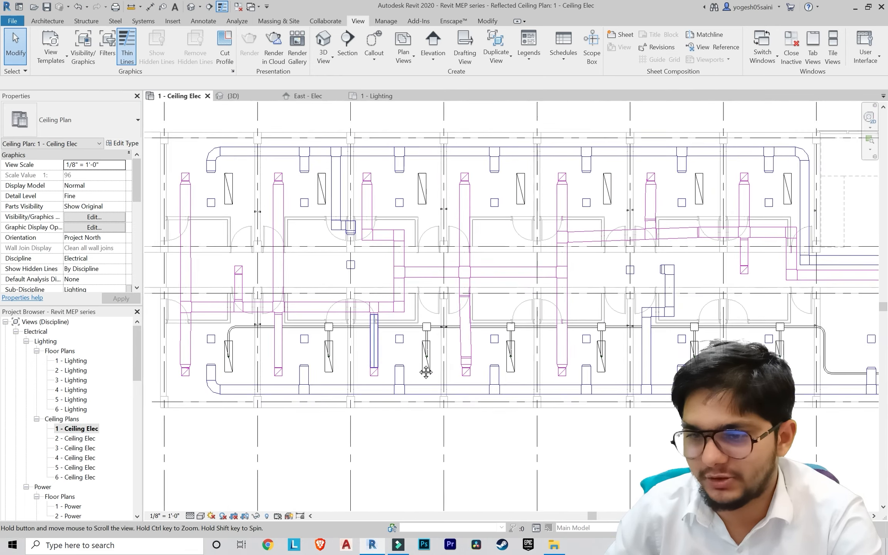
scroll(251, 315, "up", 4)
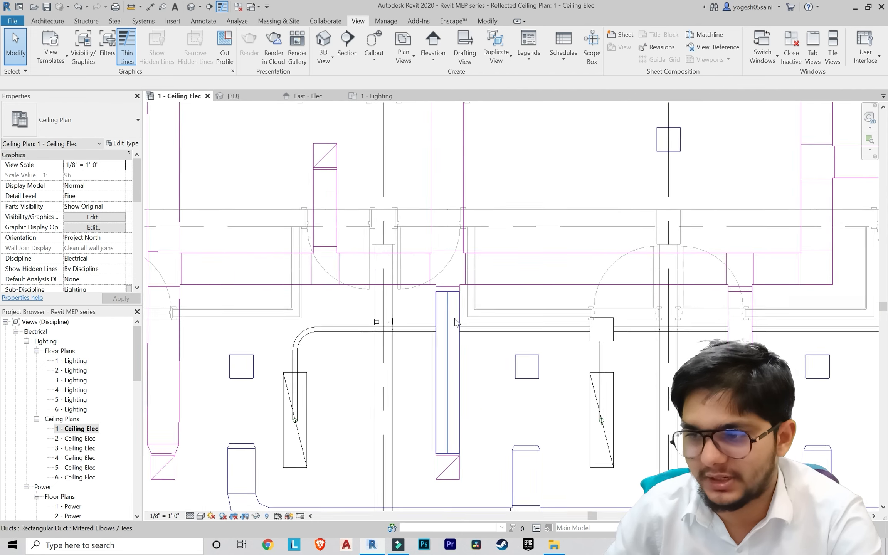
scroll(682, 323, "down", 3)
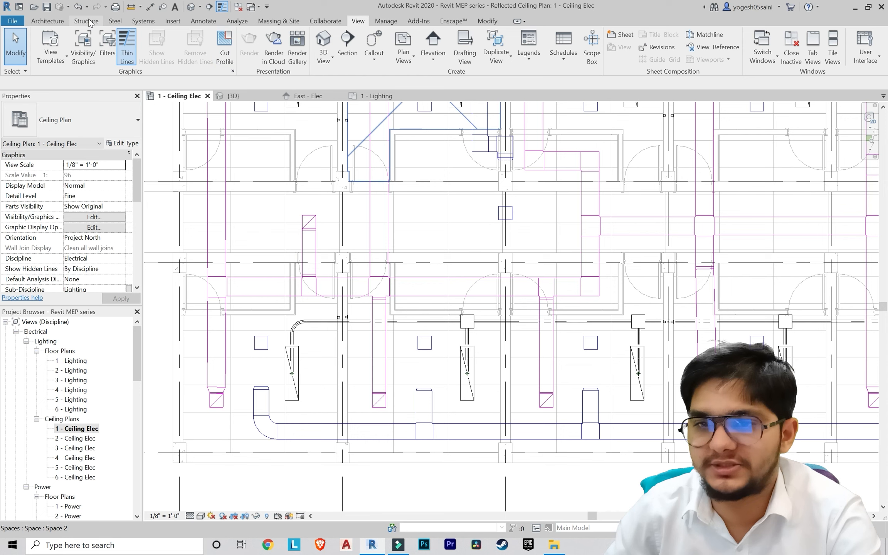
left_click(149, 23)
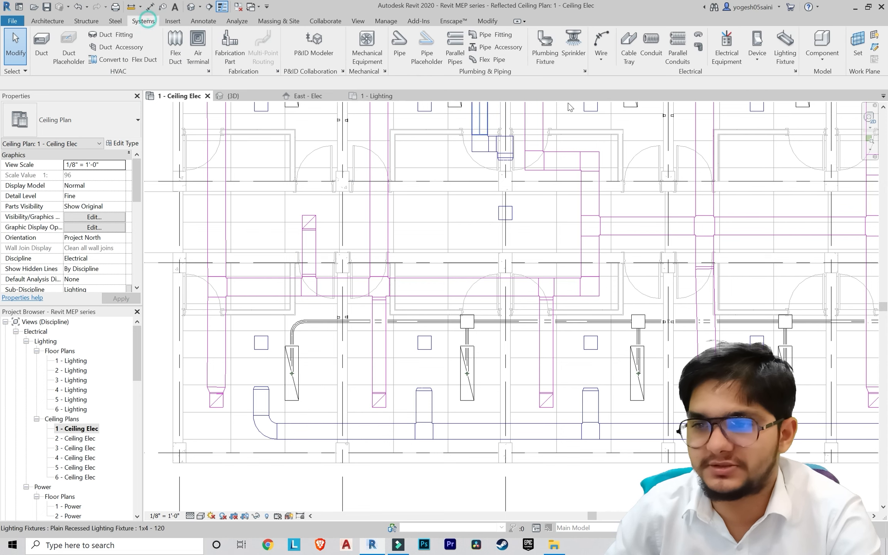
key("c")
key("n")
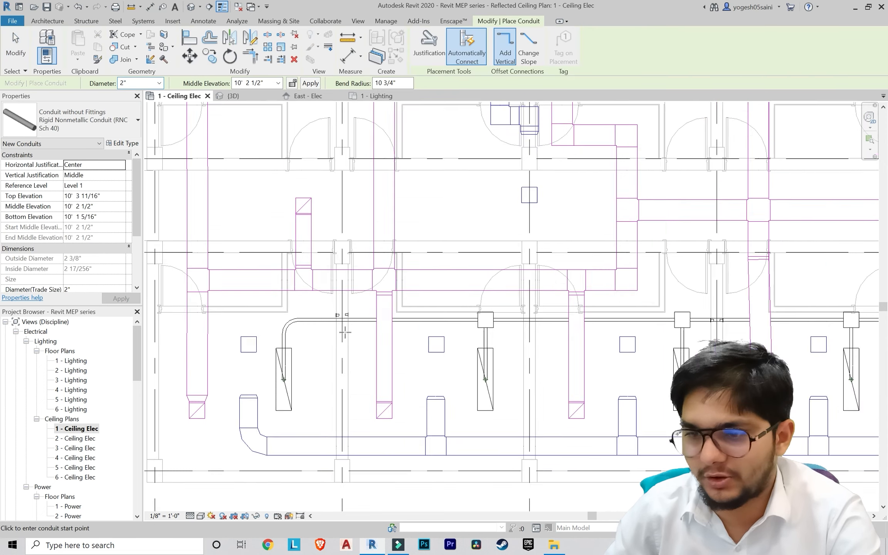
scroll(339, 324, "up", 5)
scroll(344, 294, "up", 3)
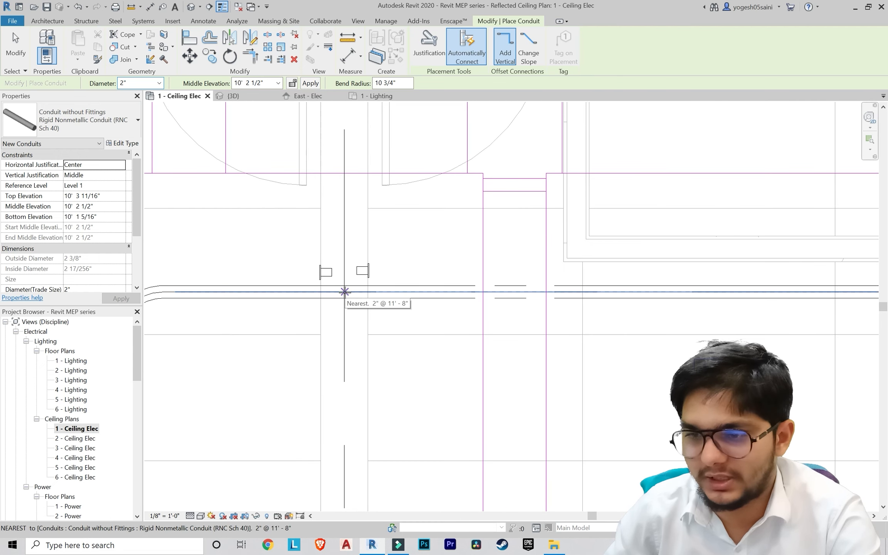
left_click(344, 292)
scroll(344, 308, "down", 2)
middle_click_drag(350, 336, 352, 231)
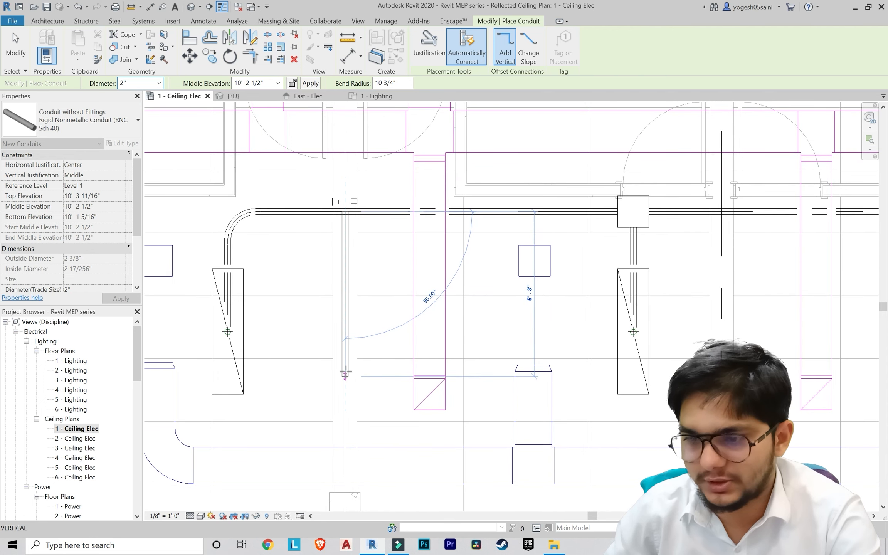
left_click(347, 371)
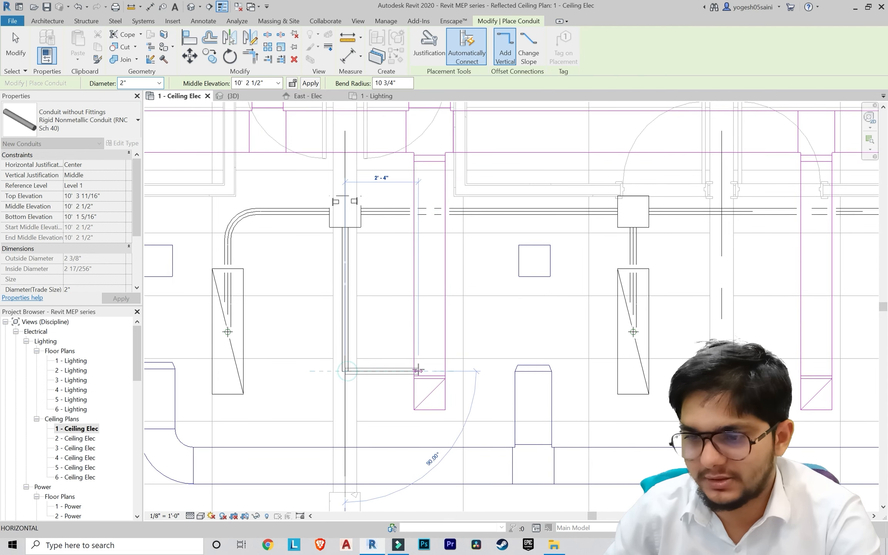
key("Escape")
key("Escape")
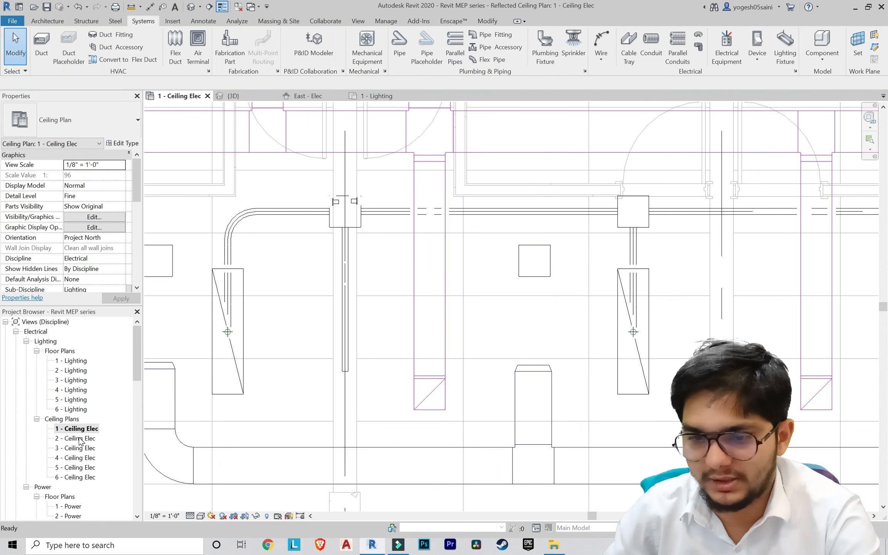
Step: Open the West - Elec elevation and examine the new branch among the conduits and fixtures between grids B3 and B4
scroll(79, 441, "down", 4)
double_click(70, 467)
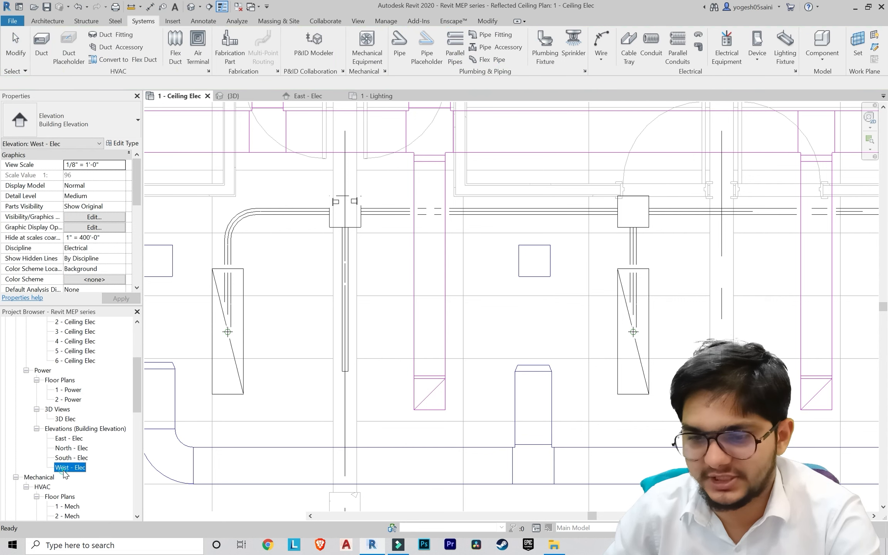
scroll(592, 403, "up", 2)
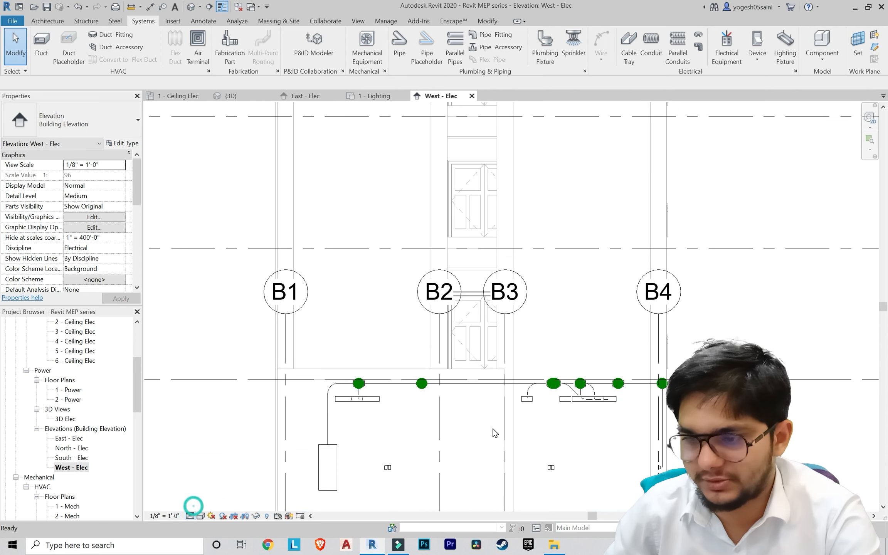
middle_click_drag(494, 429, 402, 424)
scroll(532, 394, "up", 4)
middle_click_drag(481, 373, 481, 394)
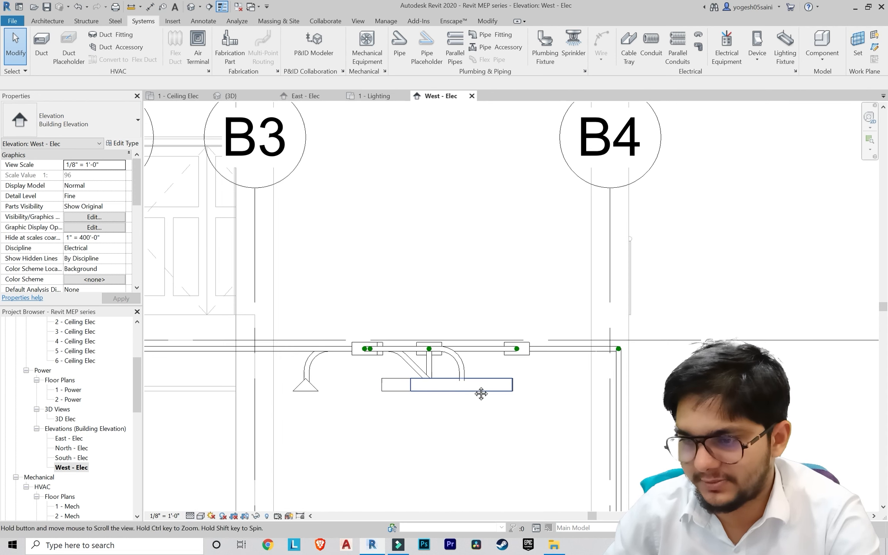
scroll(418, 371, "up", 3)
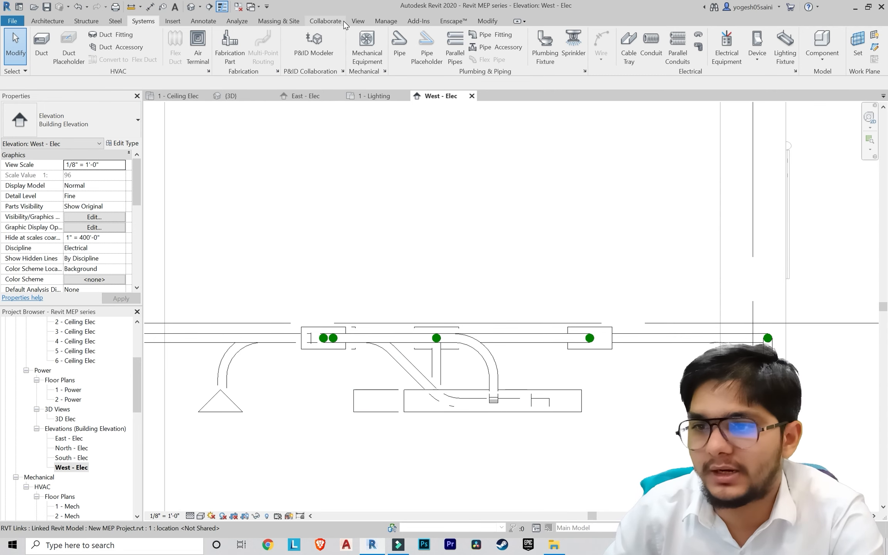
Step: In the 3D view, delete the end conduit segment and the 45° elbow of the new branch below the first junction box
left_click(356, 21)
left_click(317, 42)
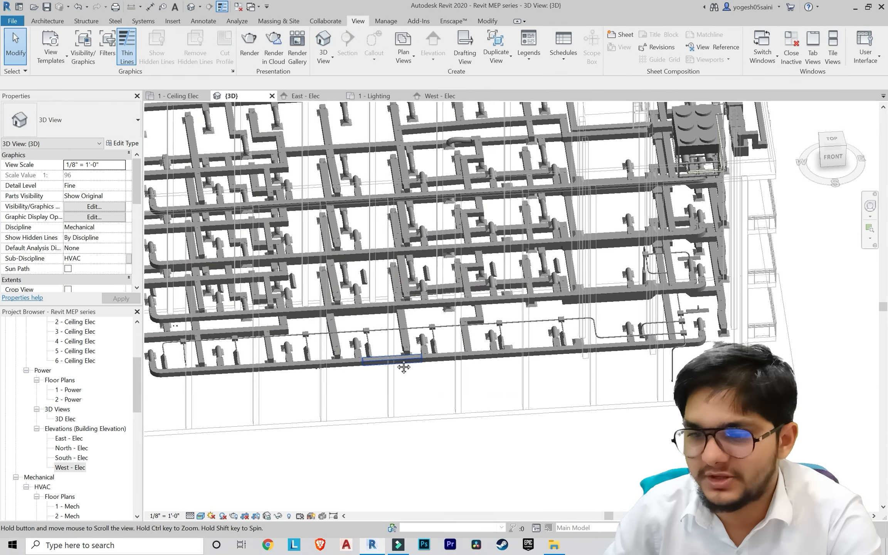
scroll(387, 337, "up", 5)
scroll(387, 337, "up", 3)
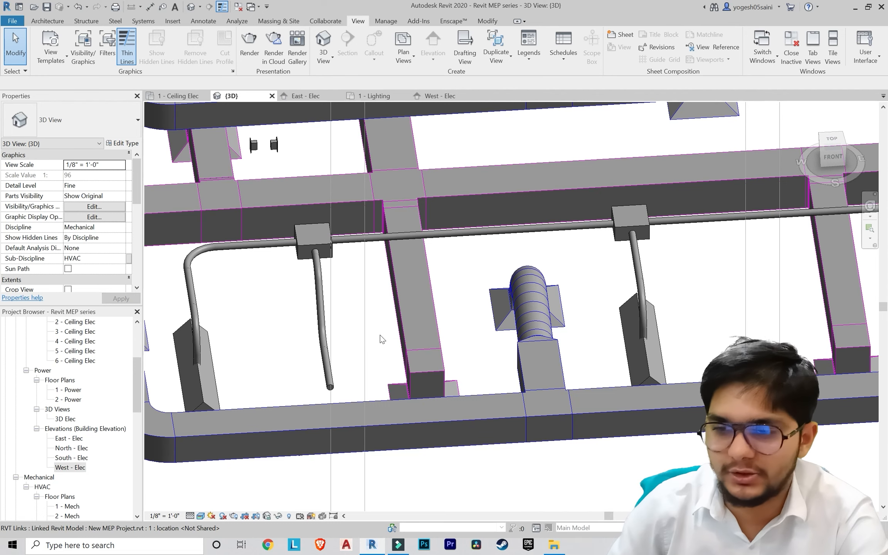
scroll(332, 308, "up", 2)
left_click(313, 297)
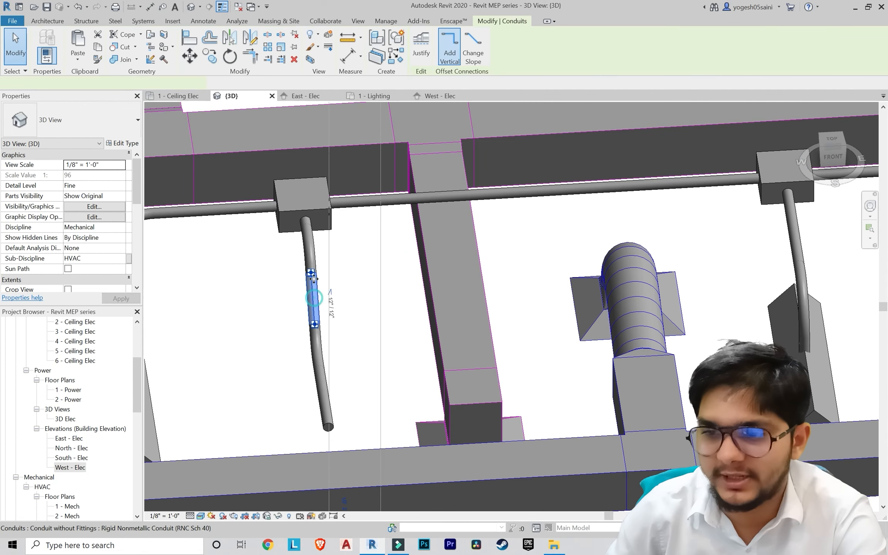
left_click(312, 252)
left_click(326, 387)
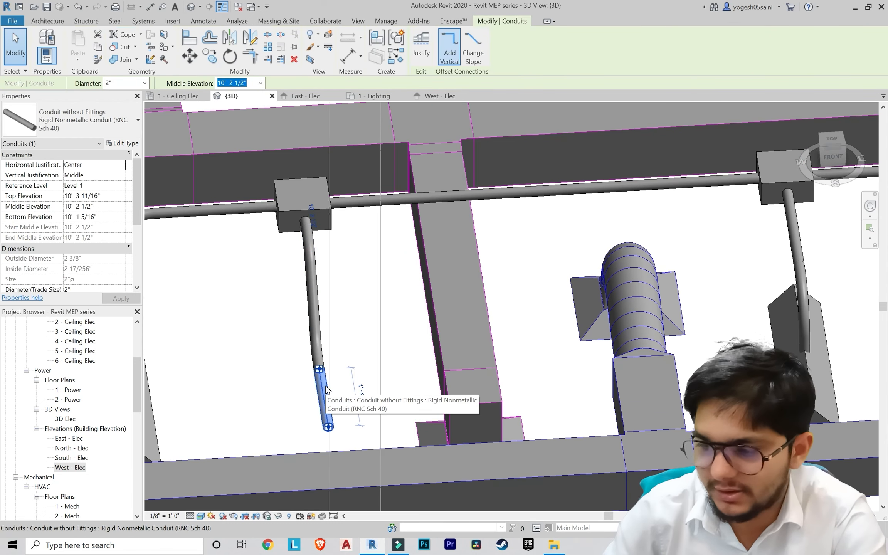
key("Delete")
left_click(325, 367)
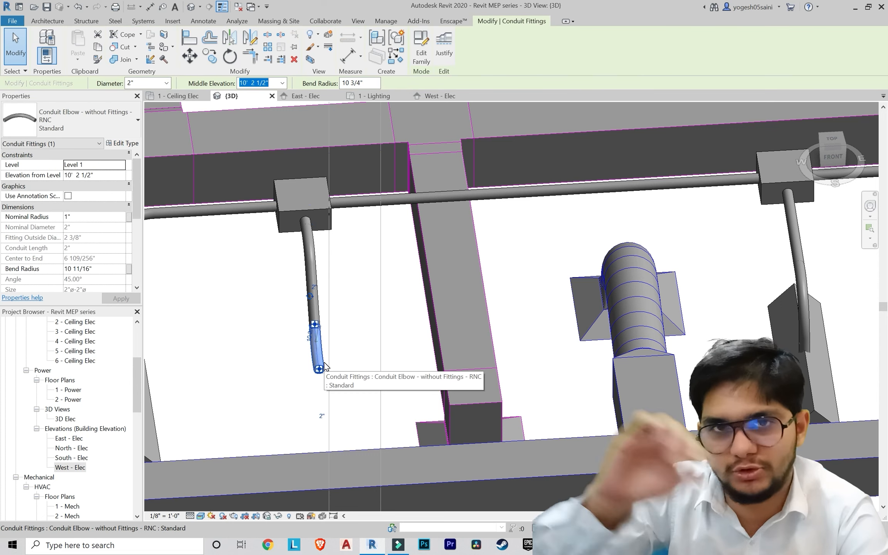
key("Delete")
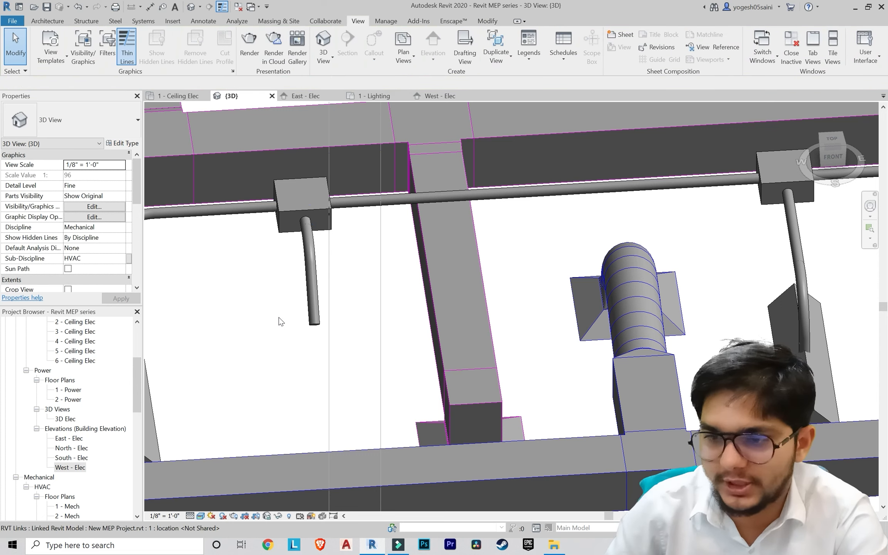
Step: Delete the sloped conduit segment and the upper elbow, leaving only the short stub at the junction box
left_click(311, 305)
key("Delete")
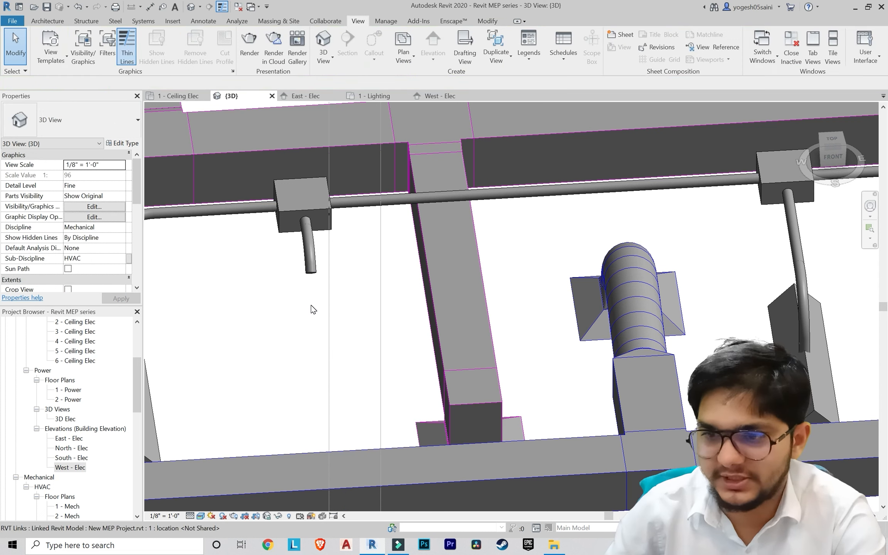
left_click(311, 272)
key("Delete")
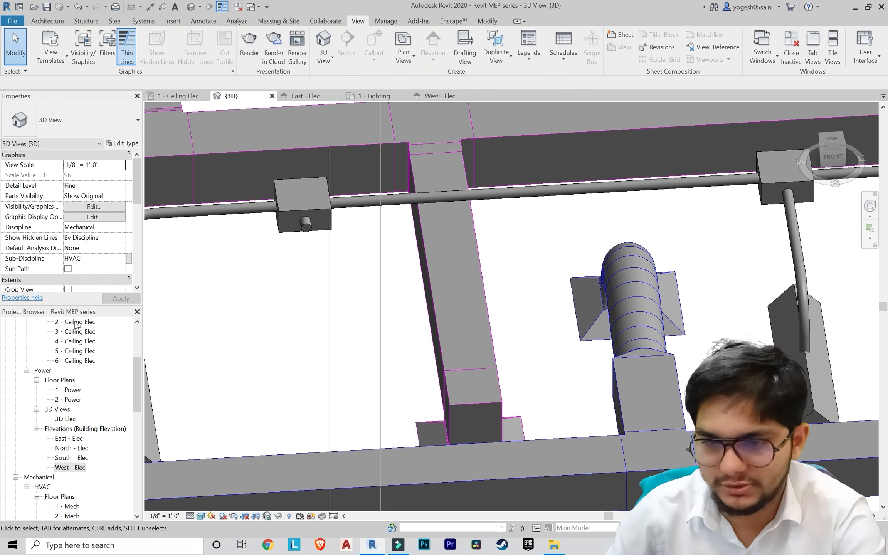
Step: In 1 - Ceiling Elec, extend the conduit stub straight along the partition wall to a length of about 5' 10"
scroll(75, 326, "up", 2)
double_click(79, 351)
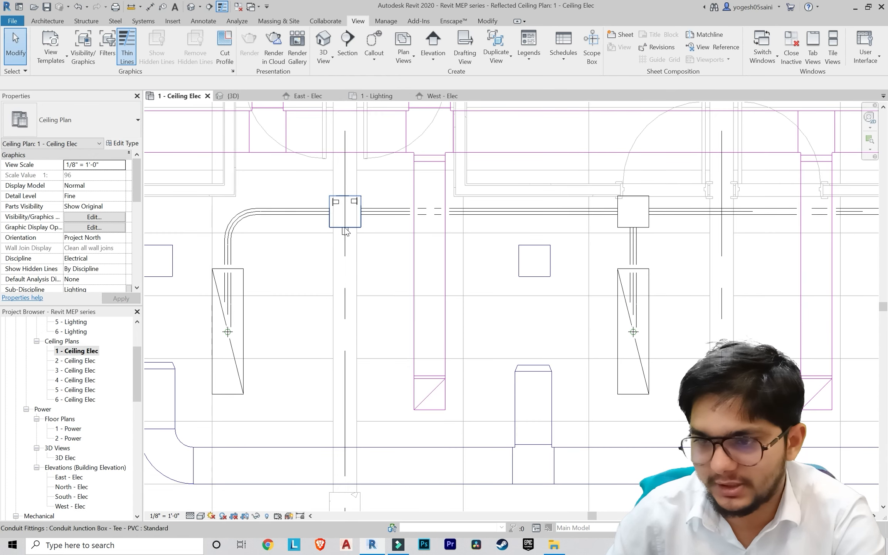
left_click(345, 231)
left_click(345, 232)
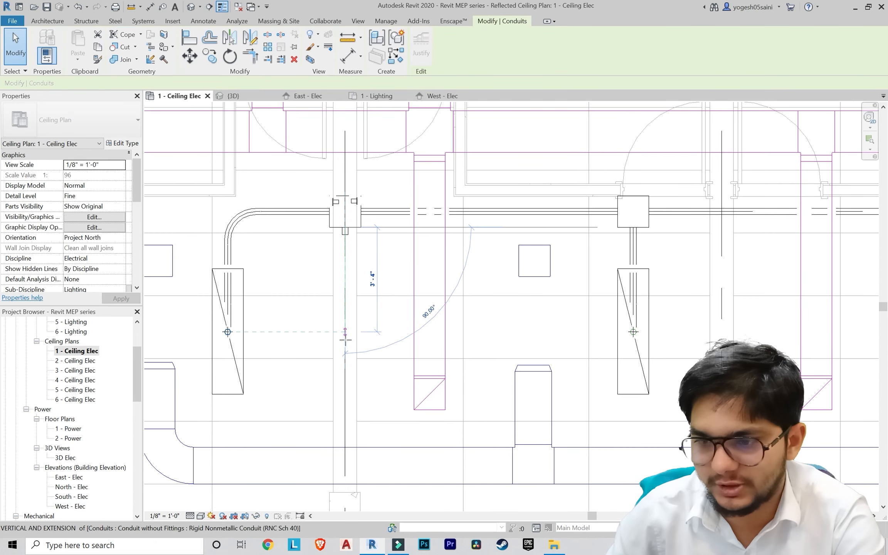
left_click(344, 411)
key("Escape")
key("Escape")
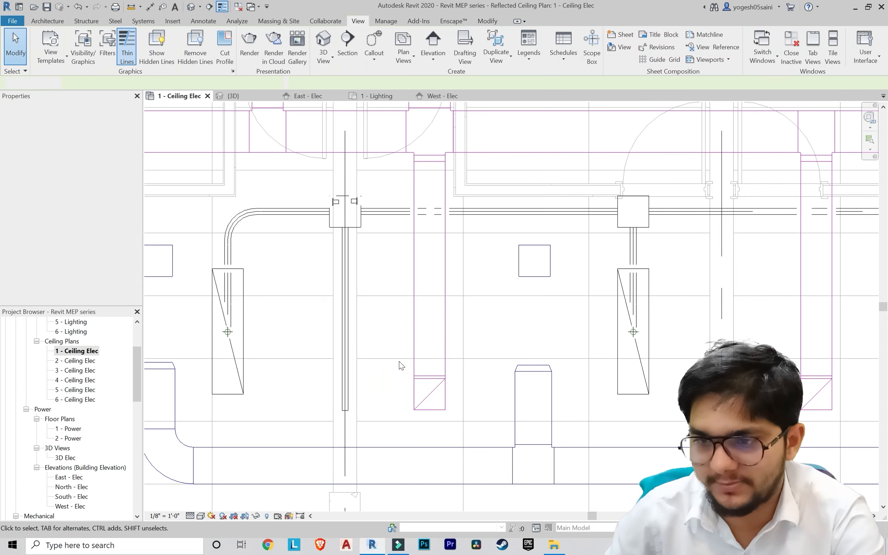
Step: Check the middle elevation of the extended branch against that of the main conduit run
left_click(346, 298)
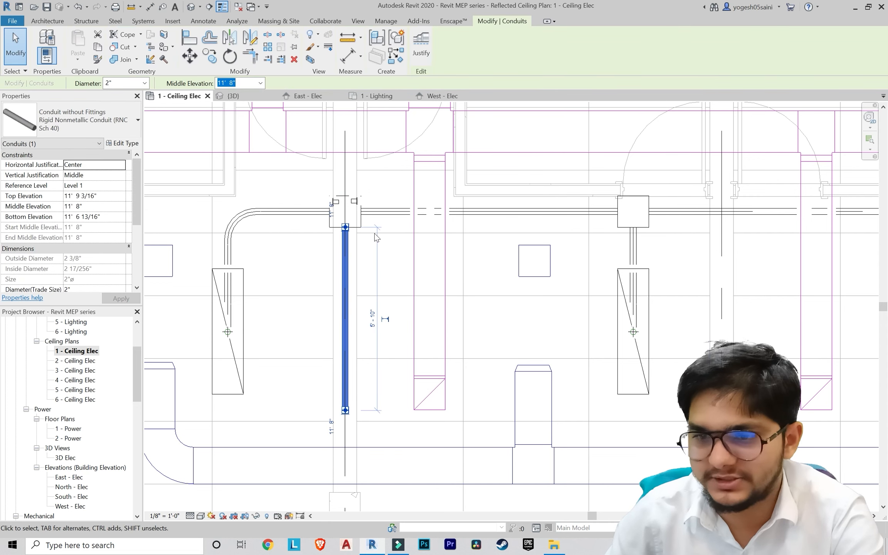
key("Escape")
left_click(393, 211)
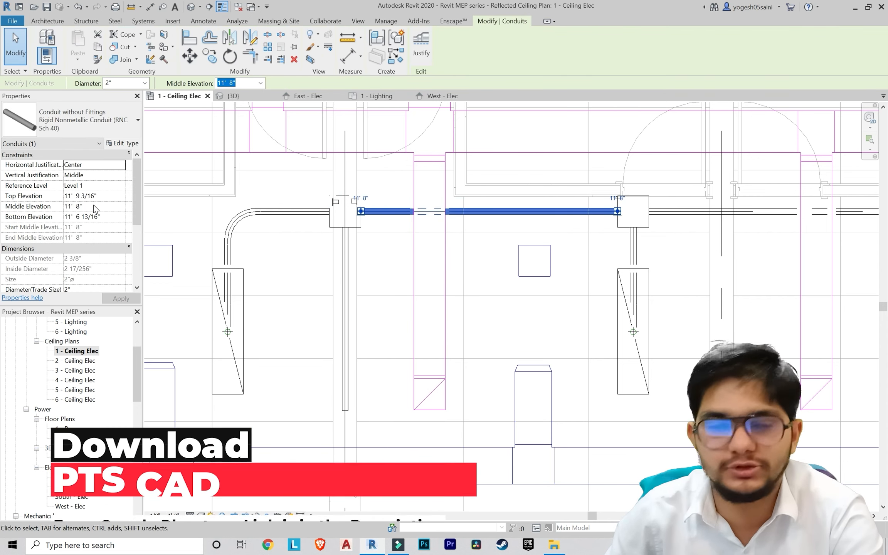
key("Escape")
scroll(293, 297, "down", 1)
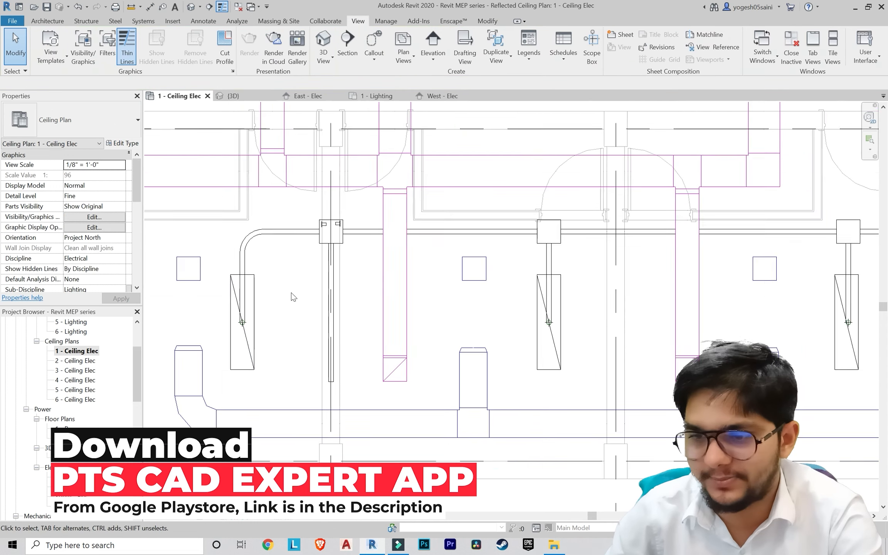
scroll(291, 295, "down", 1)
middle_click_drag(376, 296, 307, 296)
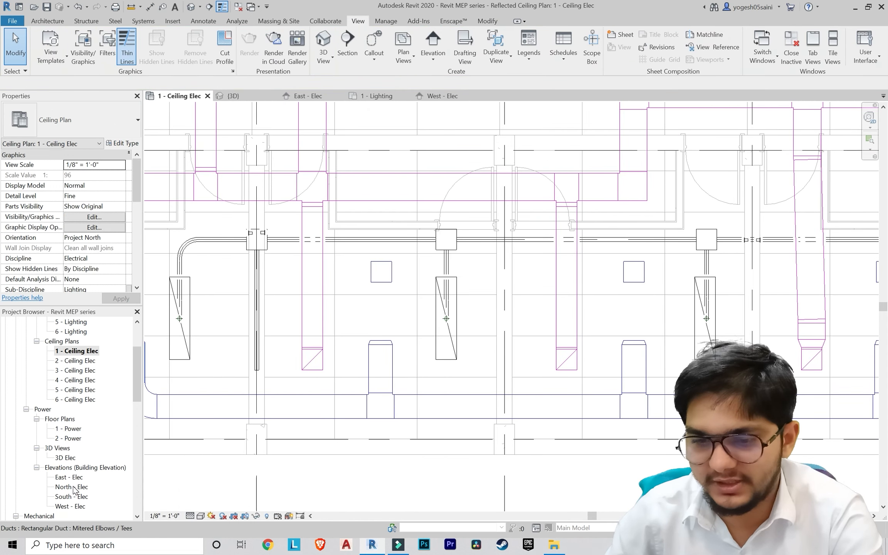
Step: In the West - Elec elevation, draw a 2" vertical conduit drop from the branch's open end to middle elevation 4' 0"
double_click(70, 506)
scroll(486, 333, "up", 3)
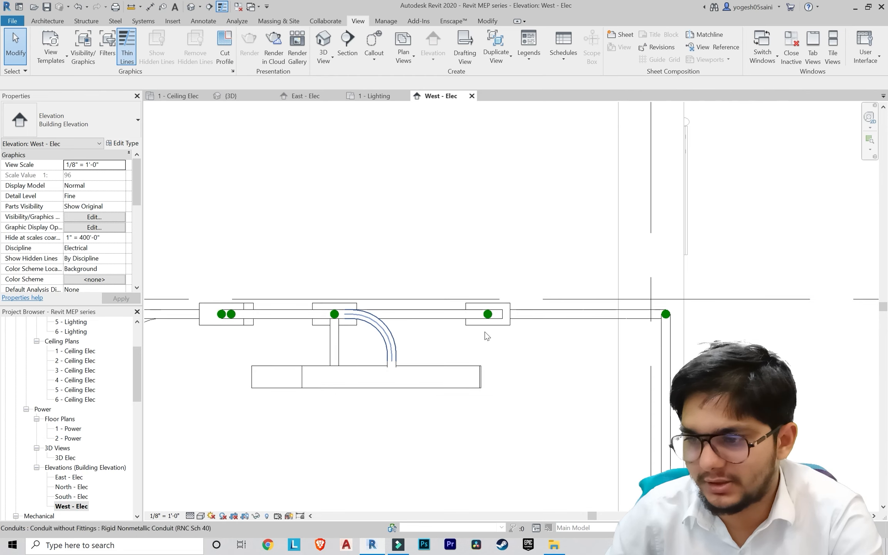
middle_click_drag(395, 335, 500, 338)
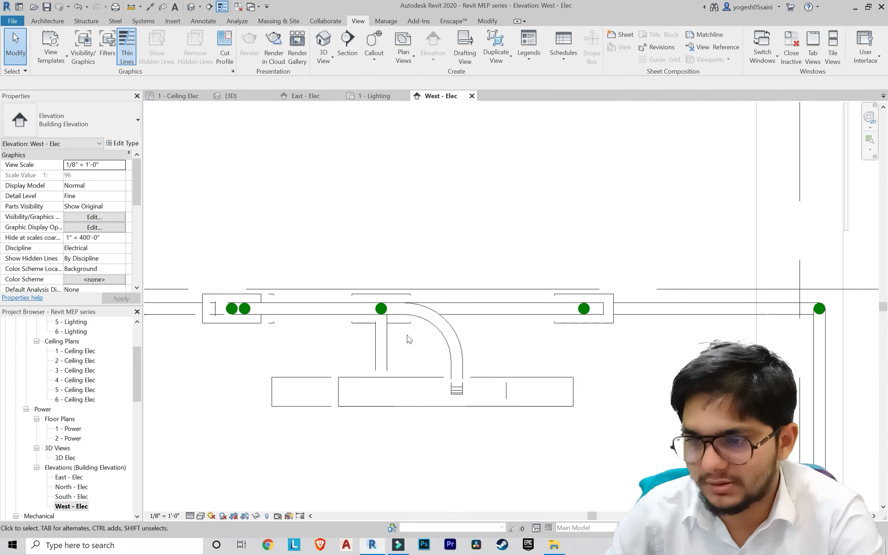
left_click(514, 308)
left_click(445, 135)
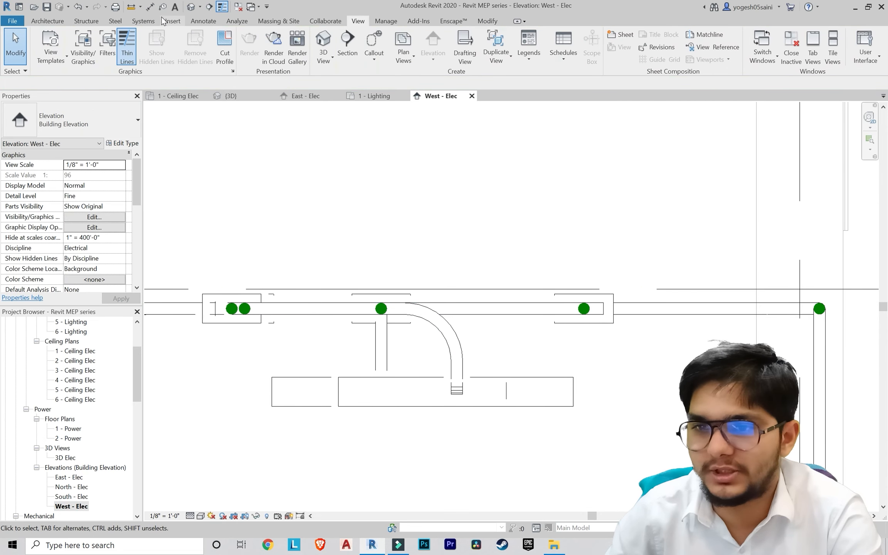
left_click(119, 21)
left_click(141, 22)
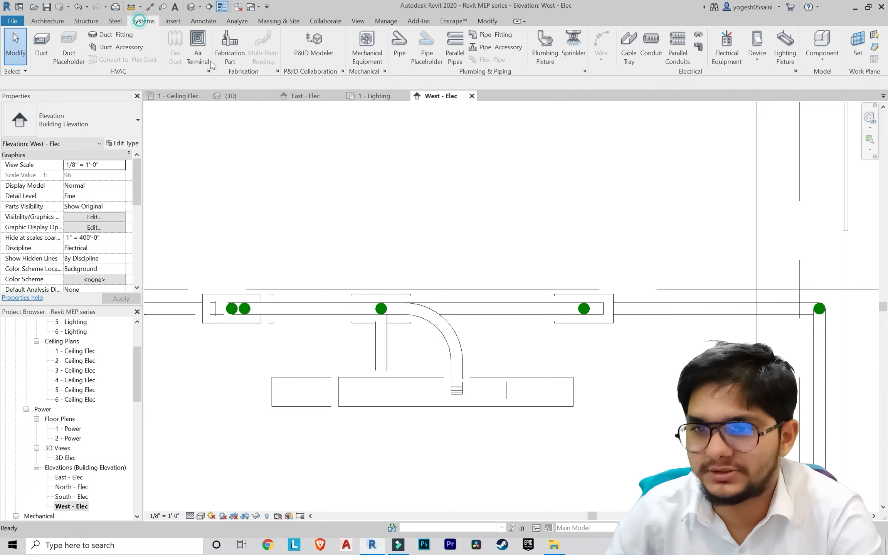
middle_click_drag(548, 288, 518, 168)
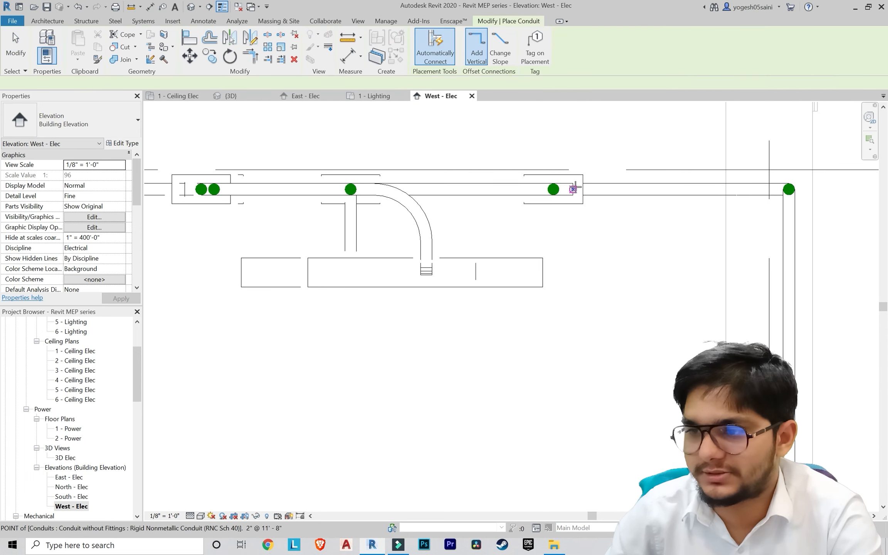
left_click(574, 189)
scroll(558, 314, "down", 2)
scroll(576, 348, "down", 1)
middle_click_drag(576, 344, 573, 227)
scroll(570, 239, "up", 3)
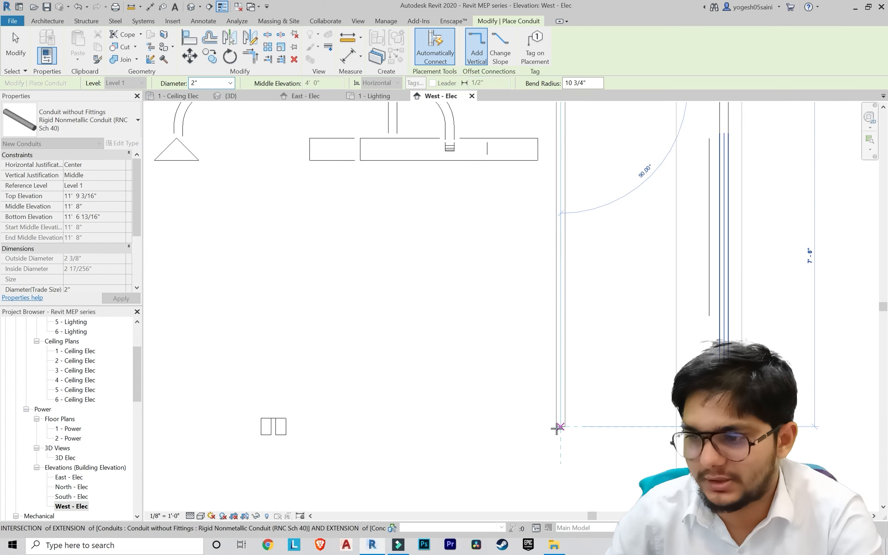
Step: Finish the 2" conduit in the West - Elec elevation by running it down 7' 8" and across to the wall device
left_click(559, 427)
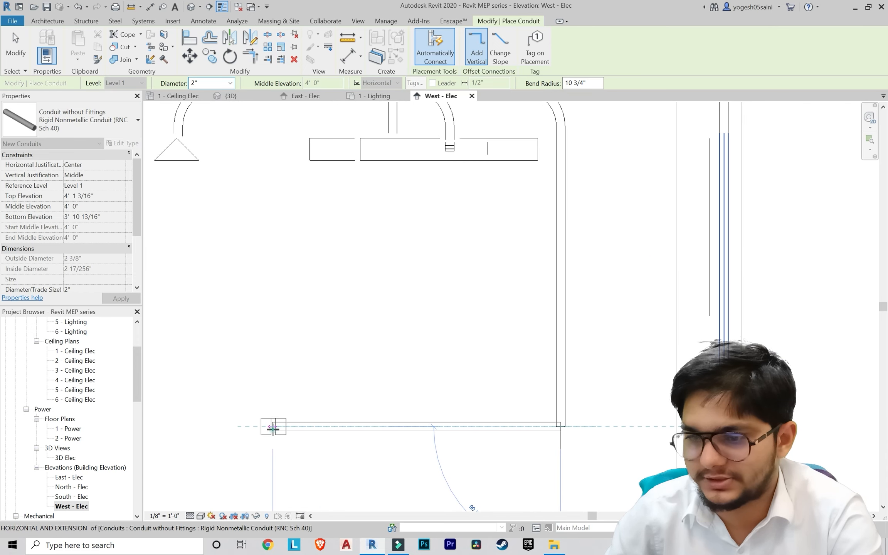
left_click(272, 427)
key("Escape")
key("Escape")
scroll(333, 351, "down", 3)
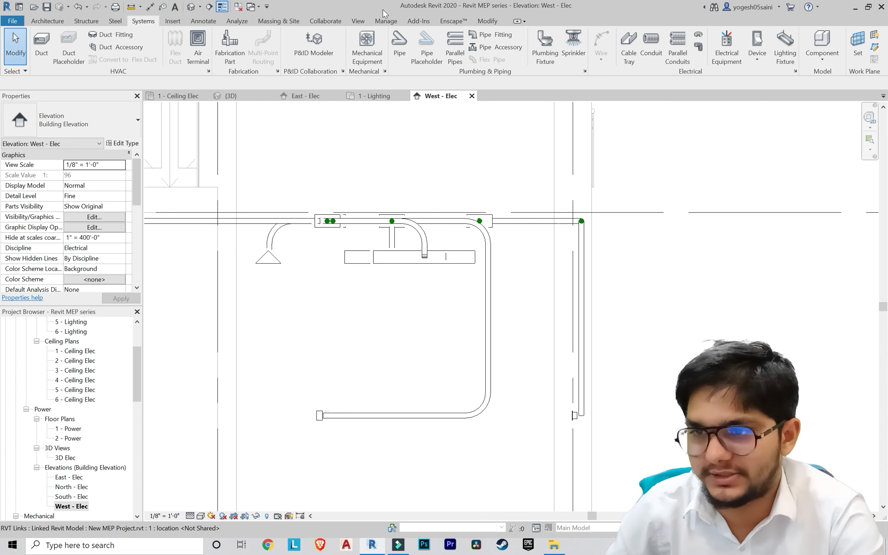
Step: Nudge the vertical conduit segment sideways towards the wall device until it lies just short of the ceiling fixture's vertical drop
left_click(497, 315)
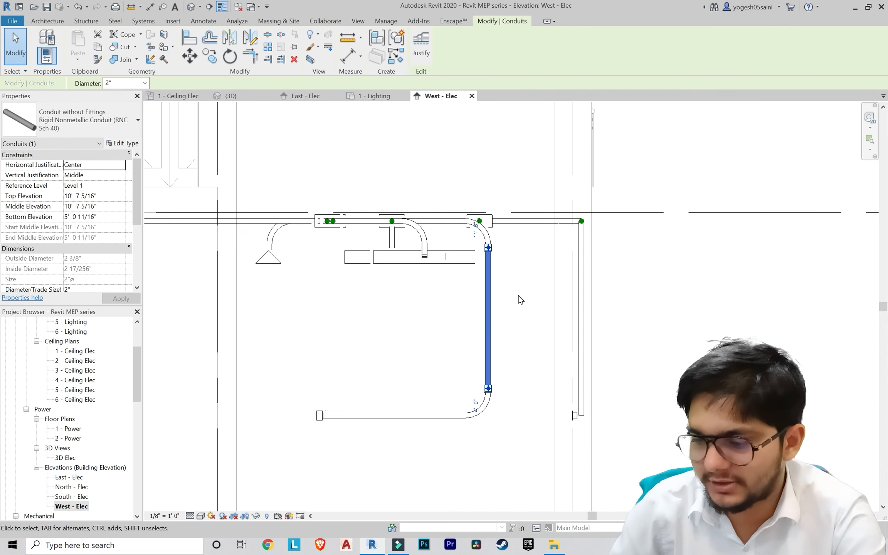
key("Left")
key("Left")
key("Left")
key("Left")
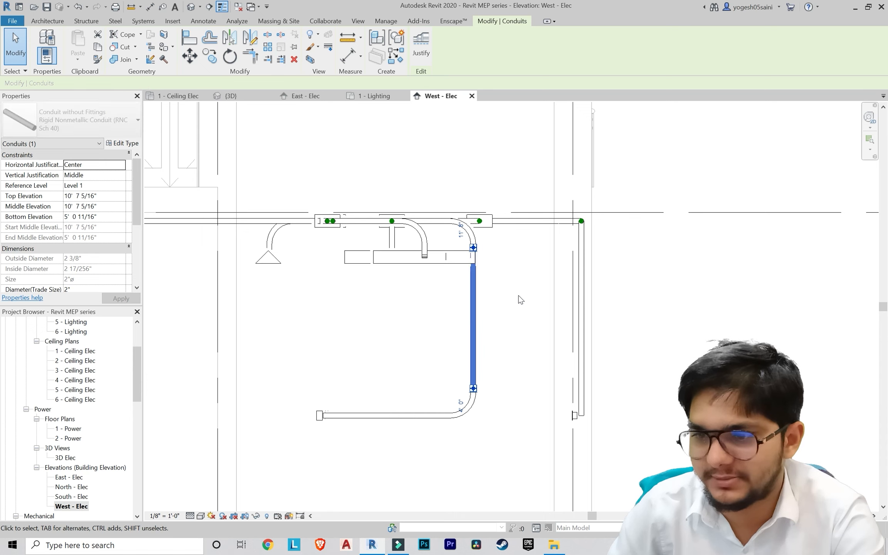
key("Left")
key("Left")
key("Left")
key("Left")
key("Left")
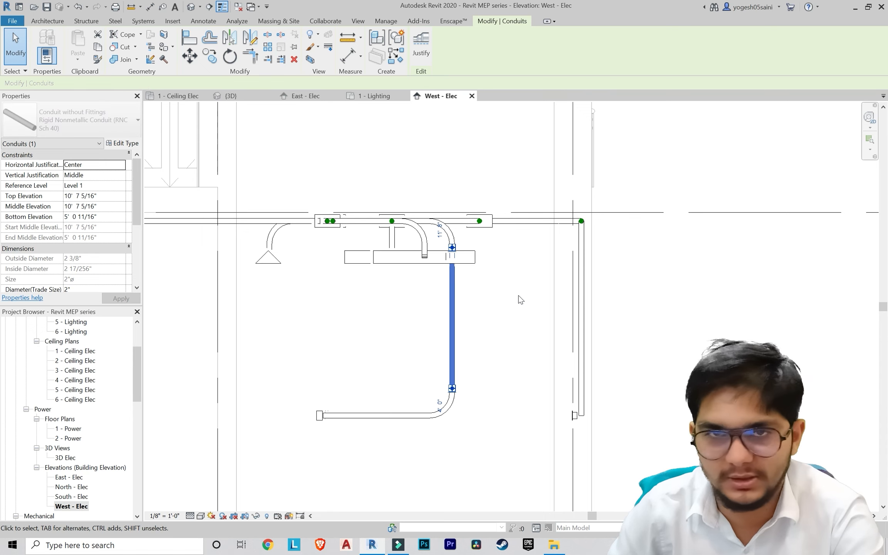
key("Left")
key("Left")
key("Left")
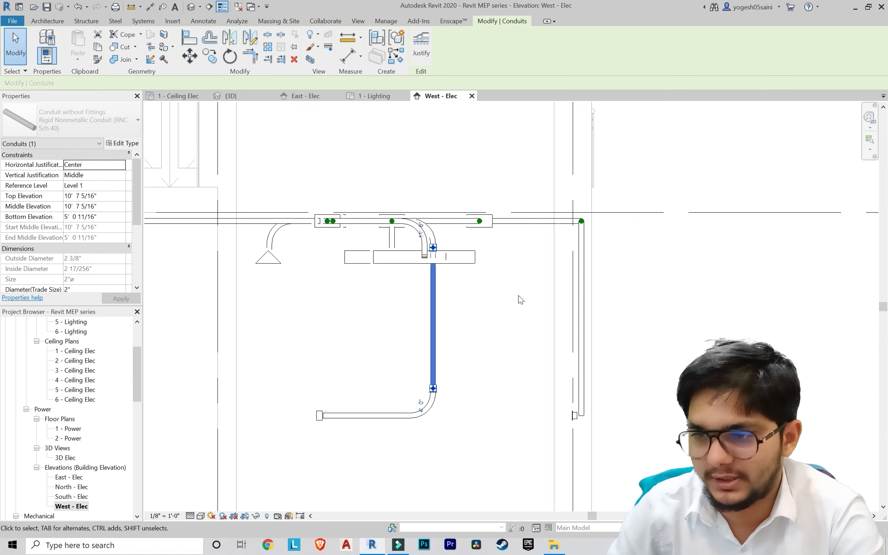
key("Left")
key("Left")
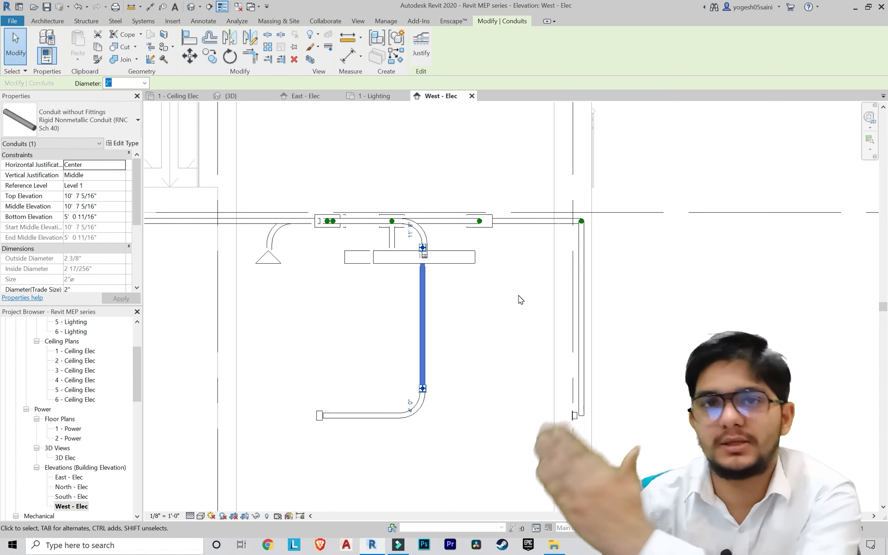
key("Left")
key("Left")
key("Left")
key("Left")
key("Left")
key("Left")
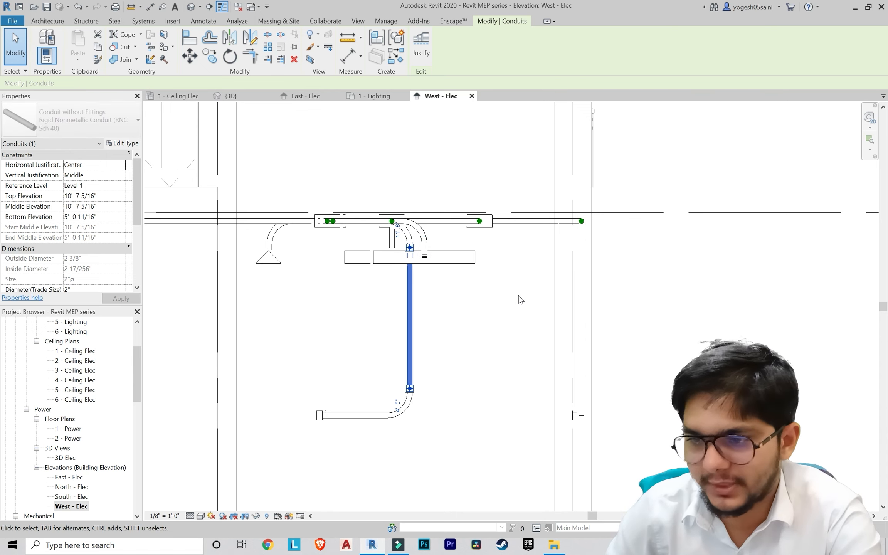
key("Left")
key("Left")
key("Left")
key("Left")
key("Left")
key("Left")
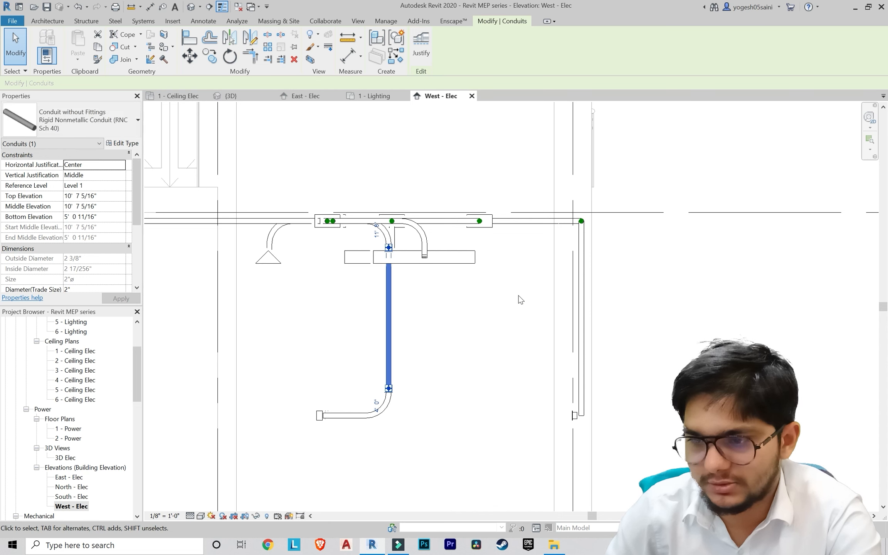
key("Left")
key("Left")
key("Left")
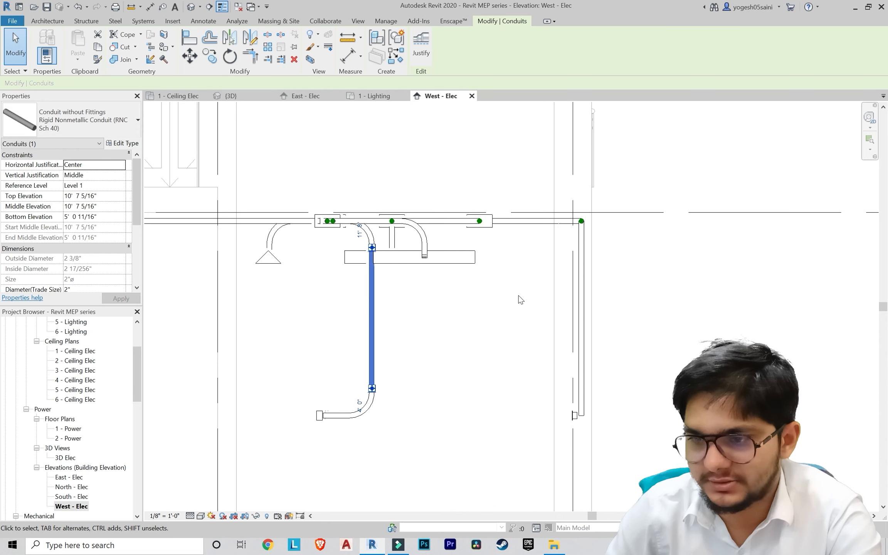
key("Right")
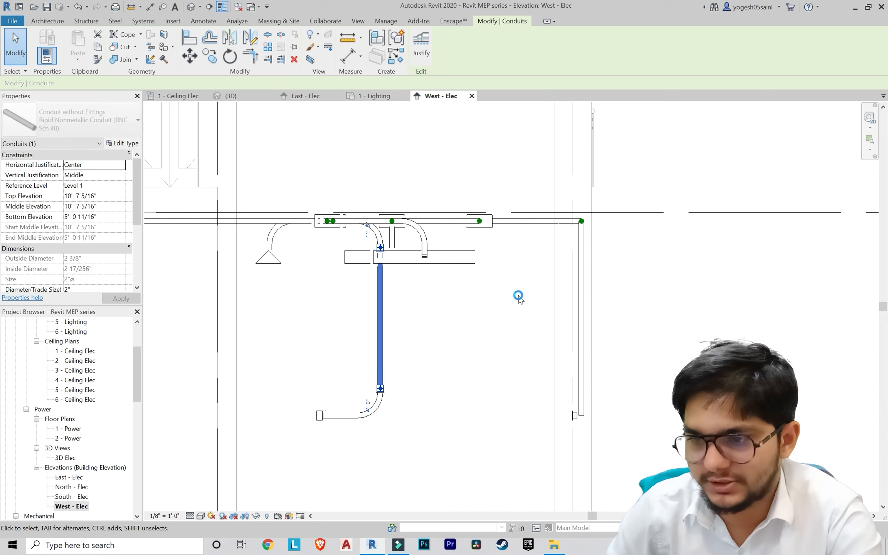
key("Escape")
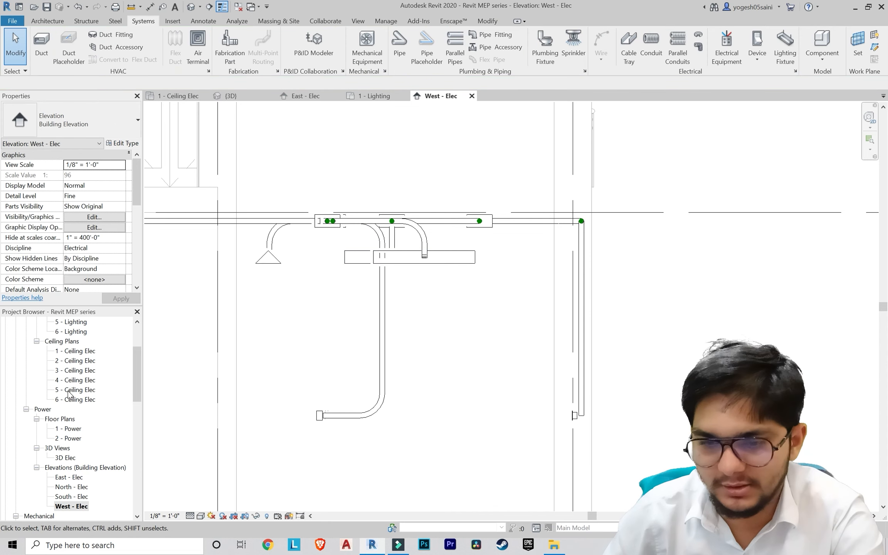
Step: Open the 1 - Ceiling Elec ceiling plan at the conduit run linking the light fixtures
double_click(79, 350)
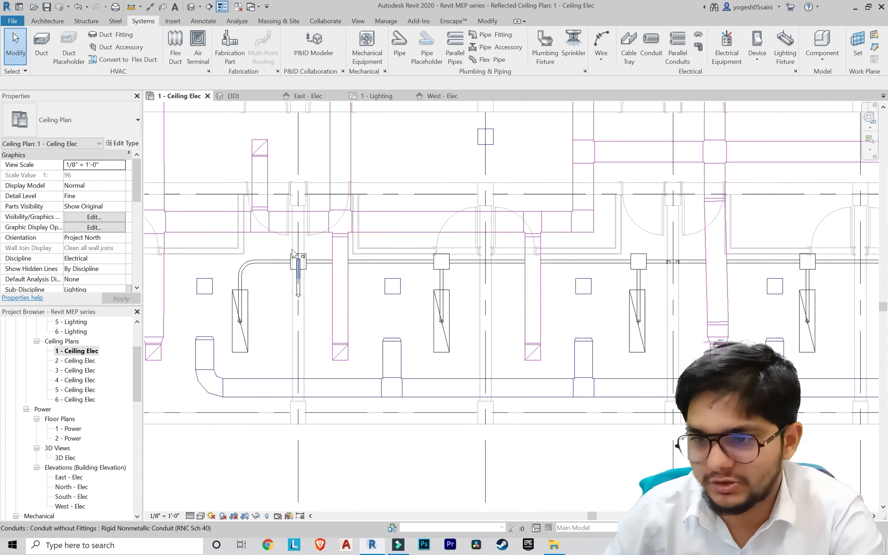
middle_click_drag(383, 306, 352, 316)
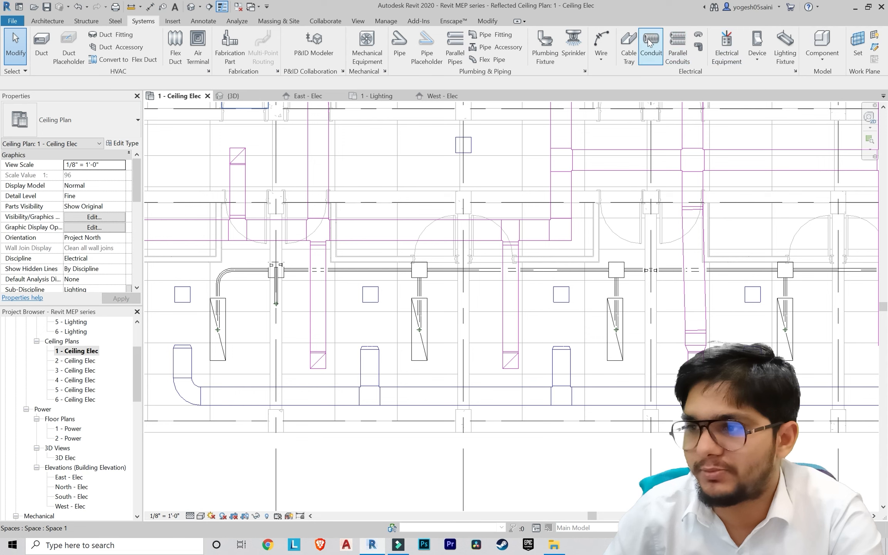
scroll(504, 320, "up", 1)
scroll(496, 323, "down", 1)
middle_click_drag(491, 325, 452, 324)
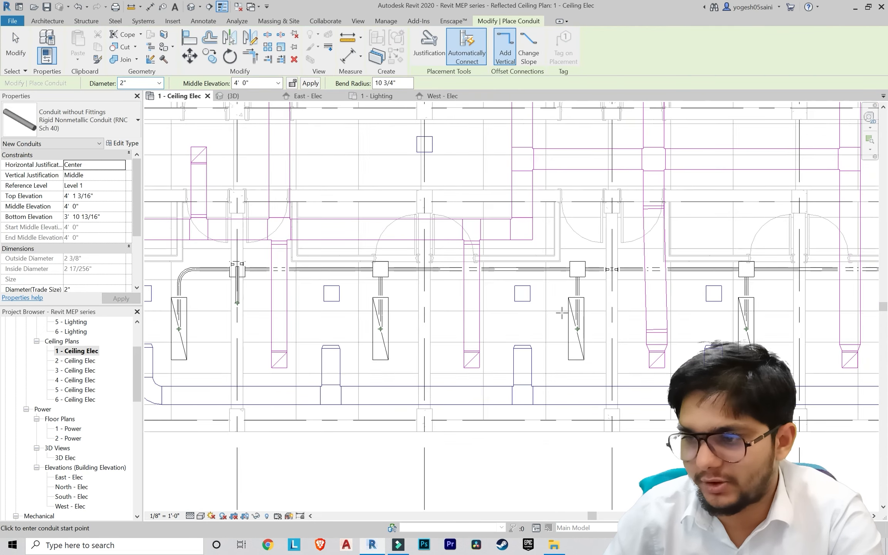
scroll(563, 313, "up", 1)
middle_click_drag(525, 321, 509, 331)
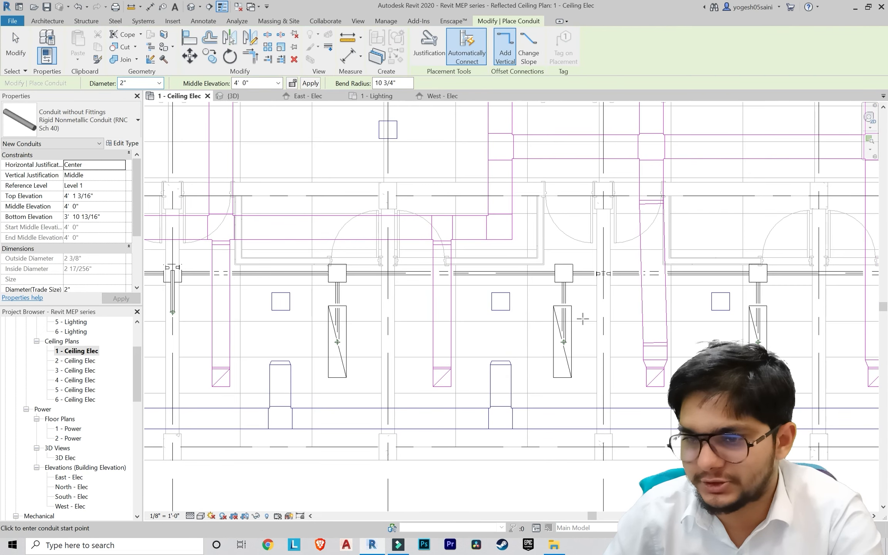
middle_click_drag(598, 326, 547, 329)
scroll(556, 295, "up", 1)
scroll(557, 295, "down", 2)
key("Escape")
left_click(143, 21)
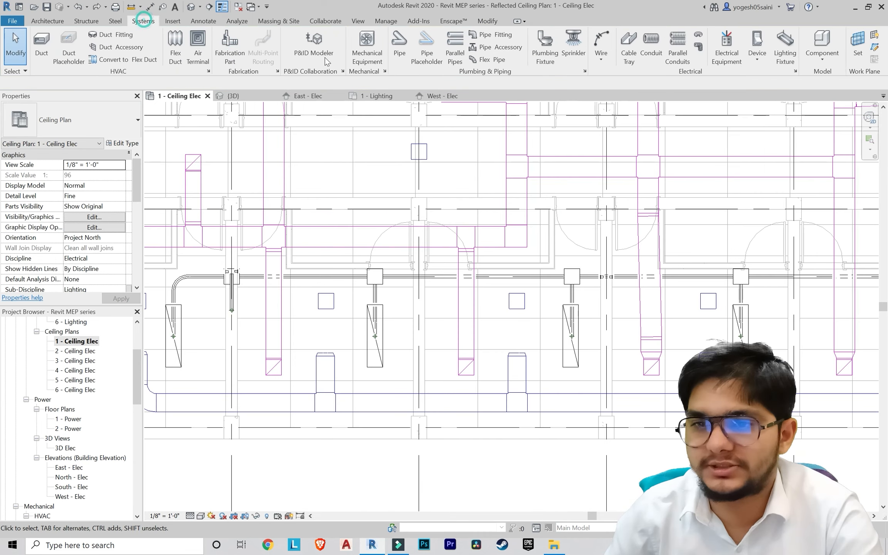
left_click(640, 40)
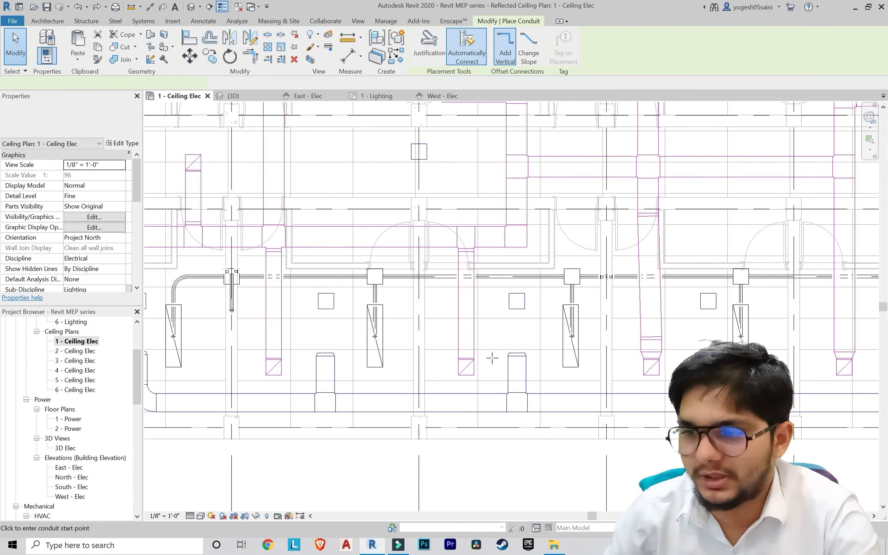
scroll(534, 303, "up", 3)
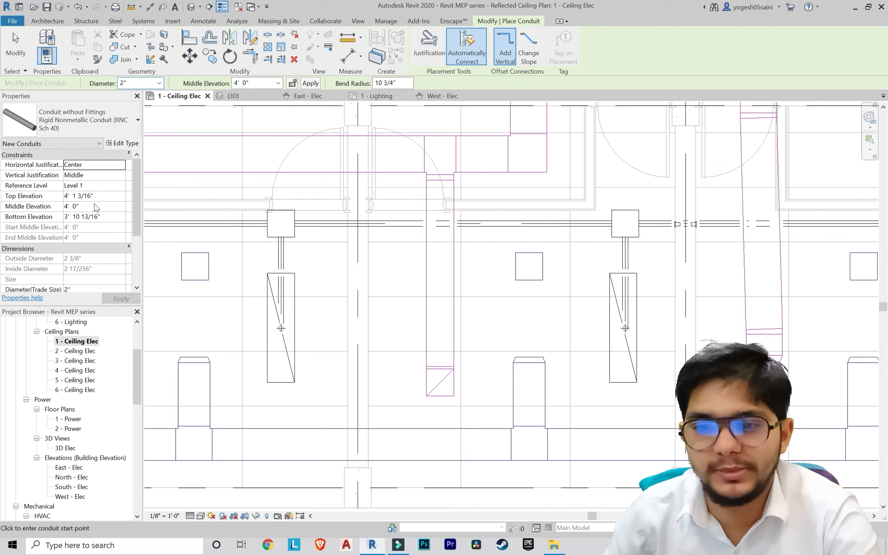
key("Escape")
key("Escape")
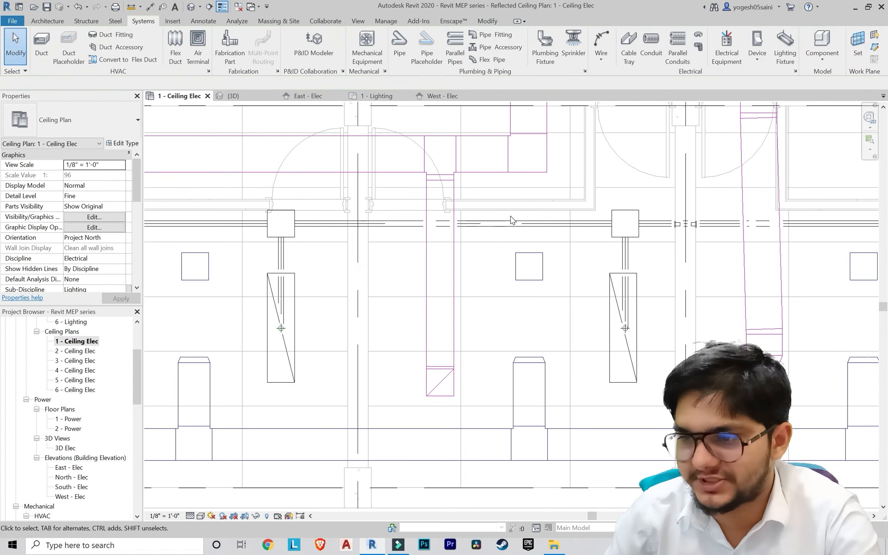
Step: Check the middle elevation of the existing conduit segment between two junction boxes above the light fixtures
scroll(377, 232, "down", 2)
middle_click_drag(421, 253, 524, 278)
middle_click_drag(436, 273, 410, 272)
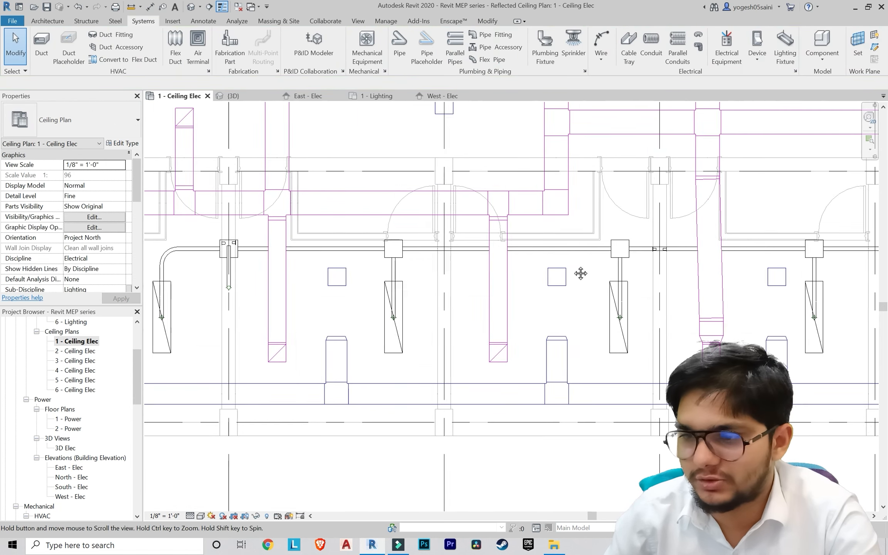
middle_click_drag(581, 273, 437, 295)
left_click(436, 272)
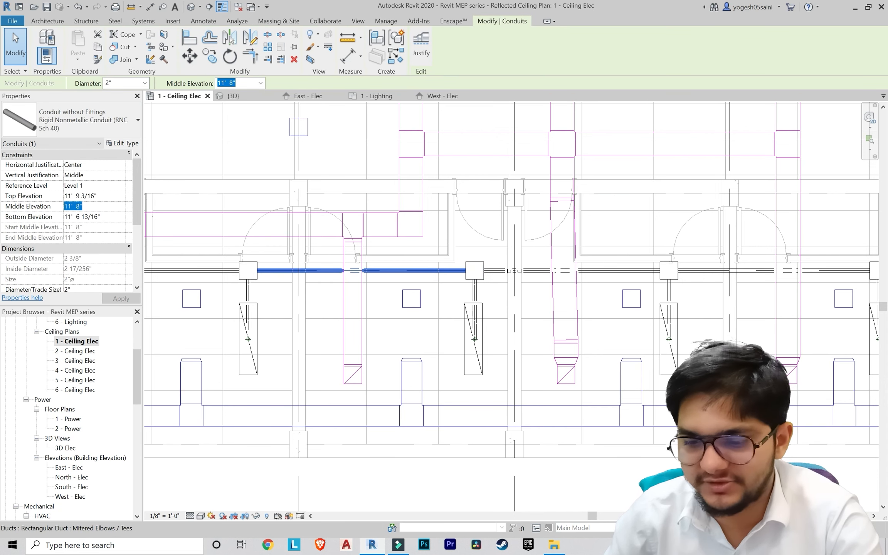
key("Escape")
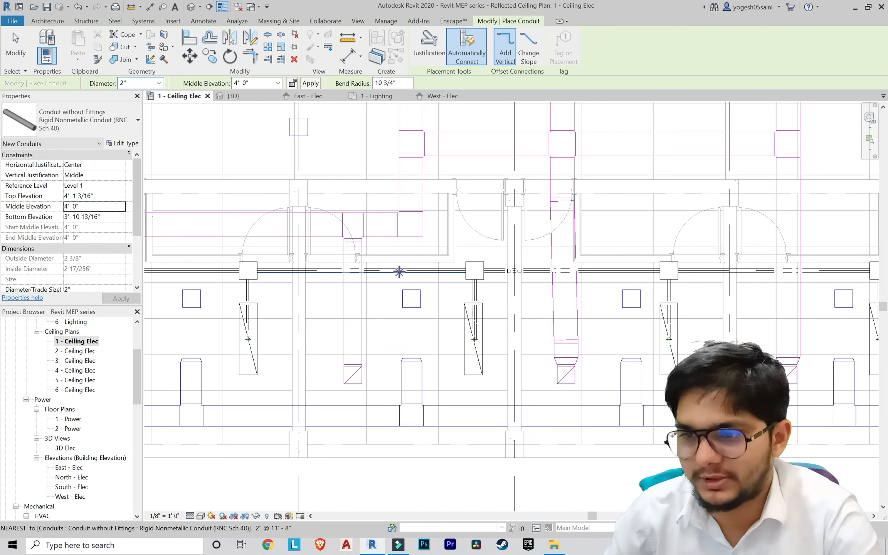
key("Escape")
key("Escape")
left_click(400, 272)
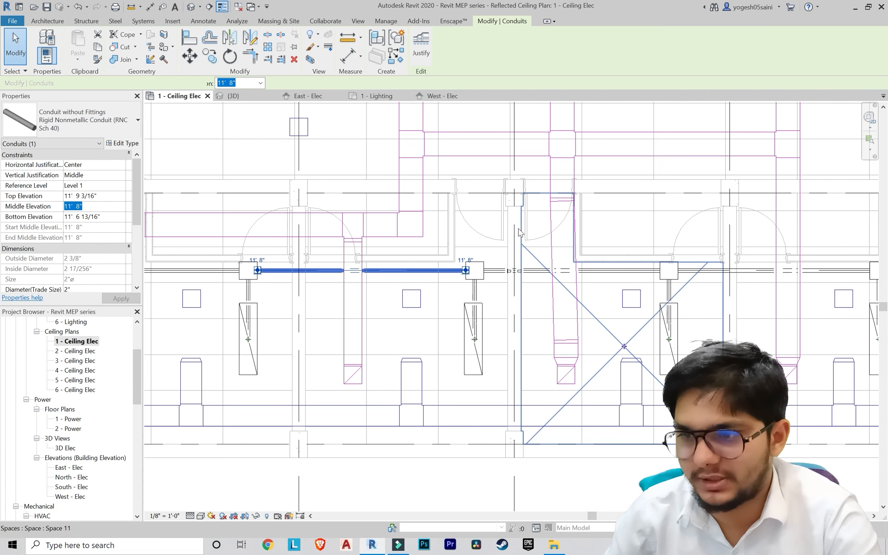
left_click(578, 263)
left_click(473, 118)
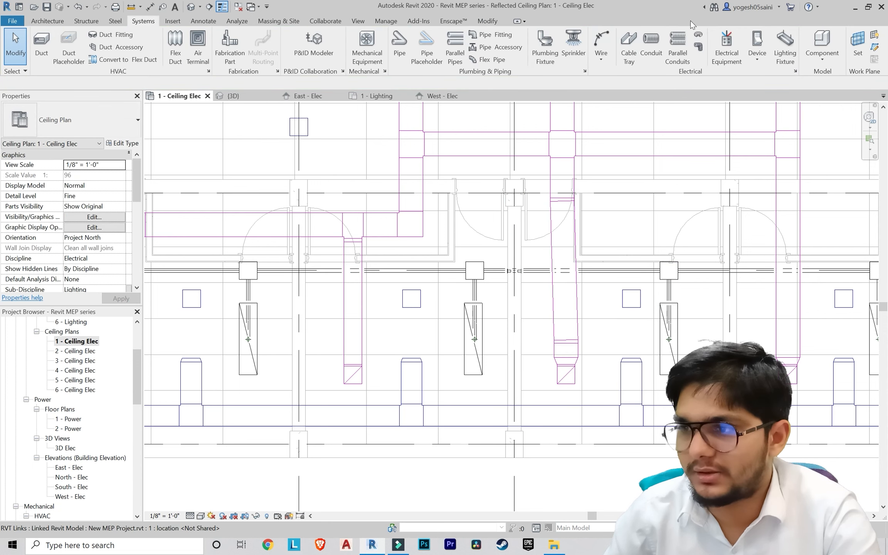
Step: Start a new 2" conduit with its middle elevation set to 11' 8" at the existing run where it crosses the partition wall
left_click(656, 45)
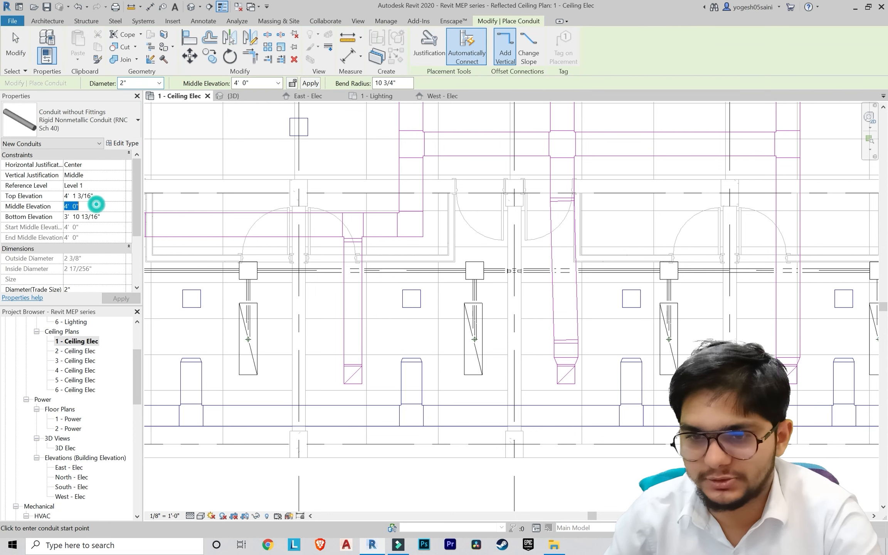
type("11'8")
scroll(509, 303, "down", 1)
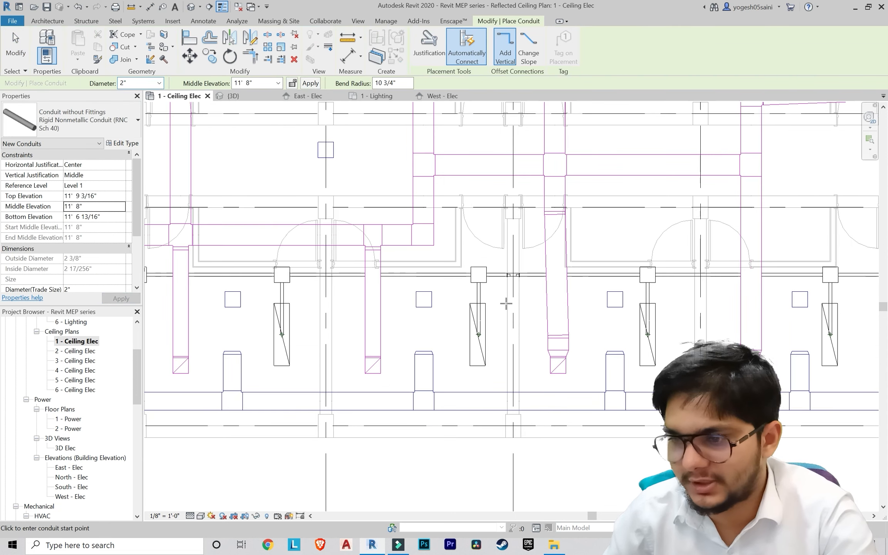
middle_click_drag(514, 311, 566, 309)
scroll(567, 303, "down", 1)
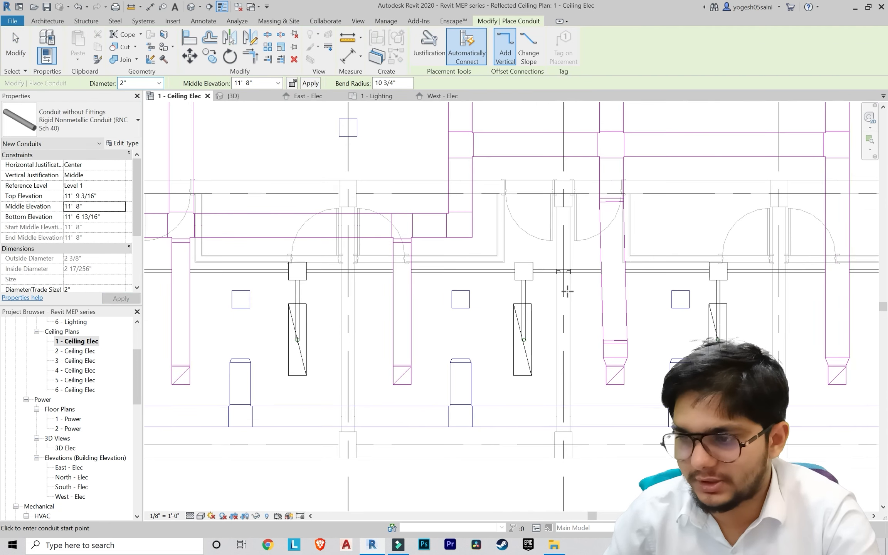
scroll(566, 300, "up", 3)
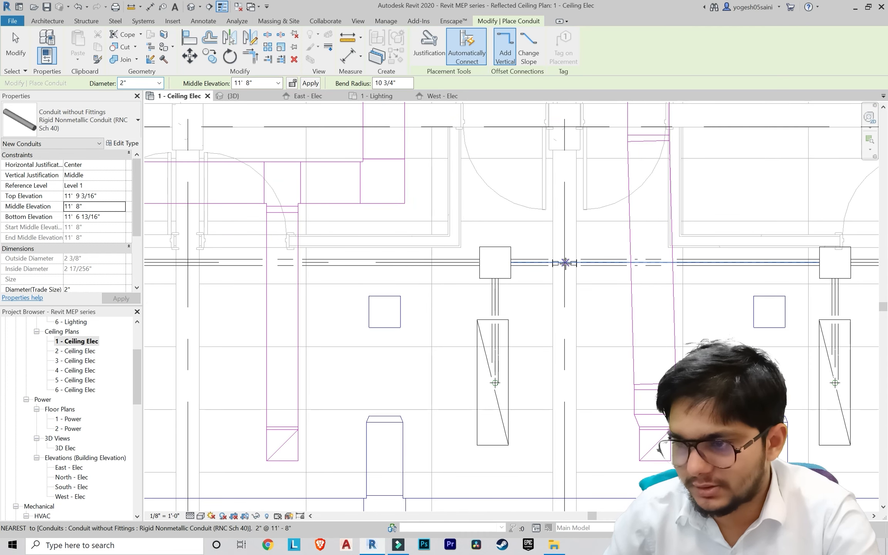
scroll(565, 262, "up", 1)
left_click(565, 262)
scroll(565, 318, "down", 1)
scroll(564, 328, "up", 2)
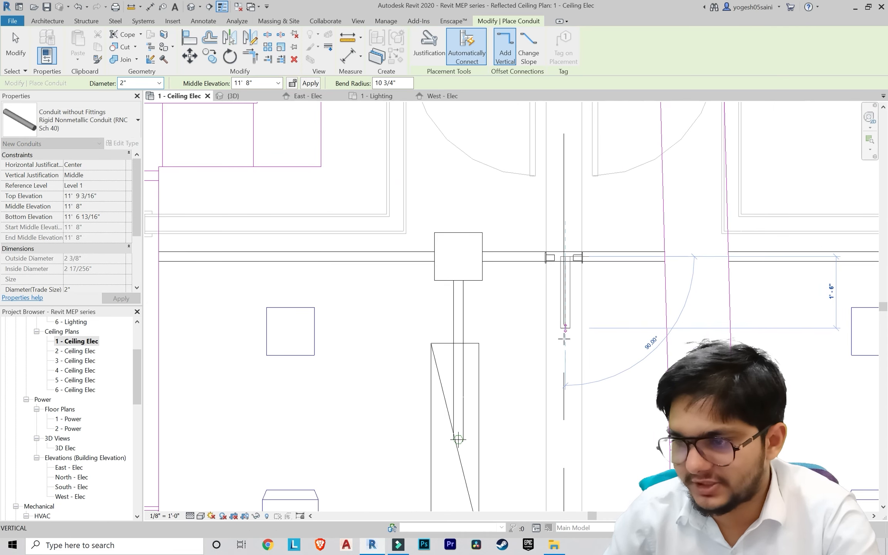
key("Escape")
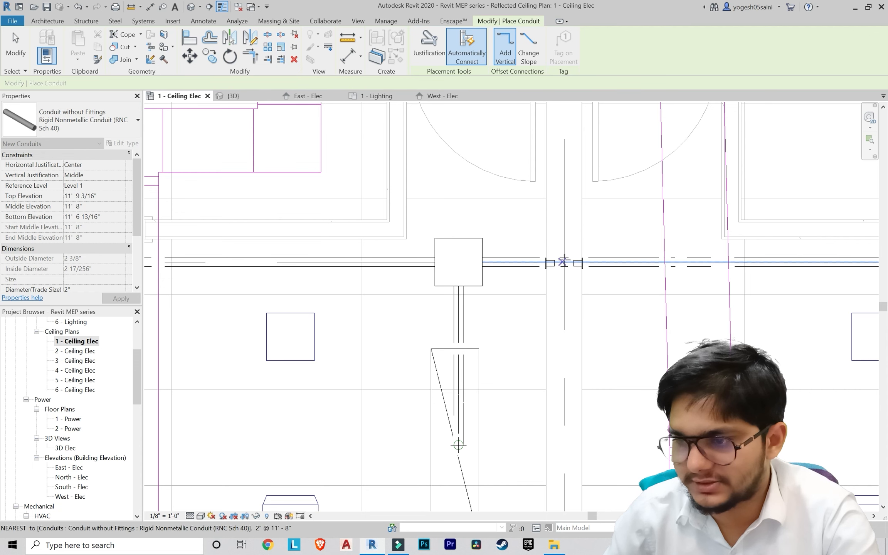
Step: Draw a conduit branch perpendicular to the existing run, following the partition wall towards the exterior wall
left_click(564, 263)
scroll(570, 346, "down", 3)
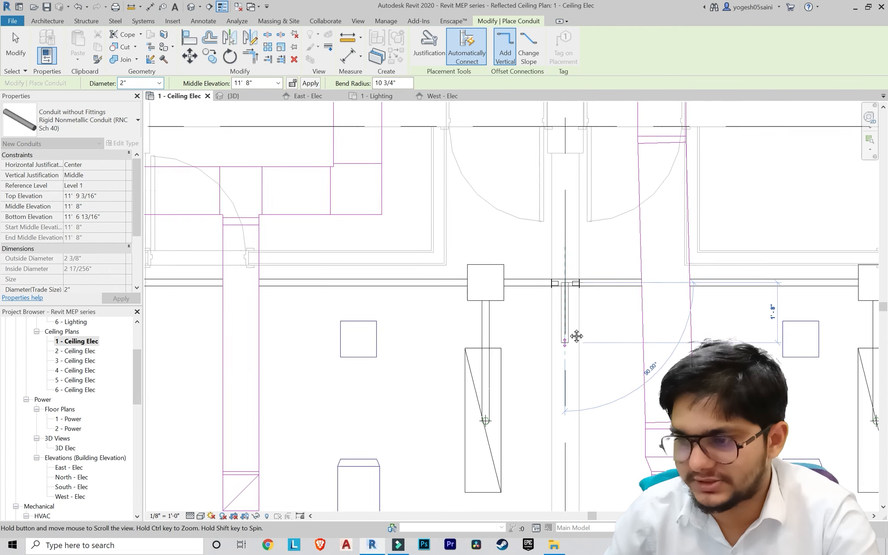
scroll(572, 356, "down", 3)
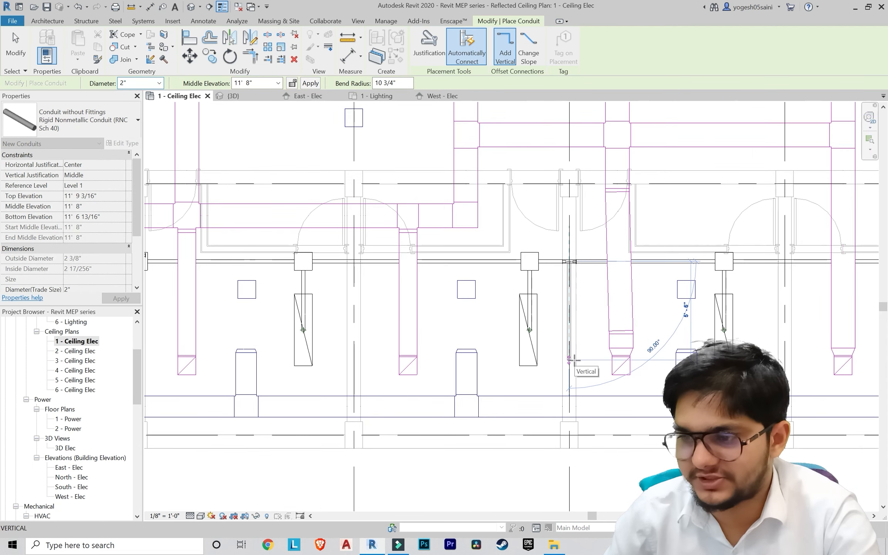
scroll(574, 359, "up", 2)
scroll(574, 366, "down", 3)
scroll(573, 380, "up", 2)
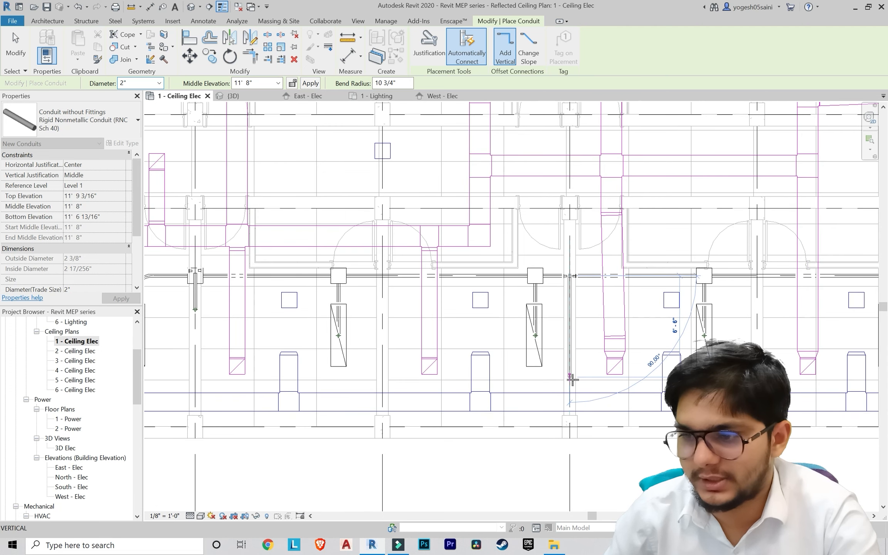
key("Escape")
key("Escape")
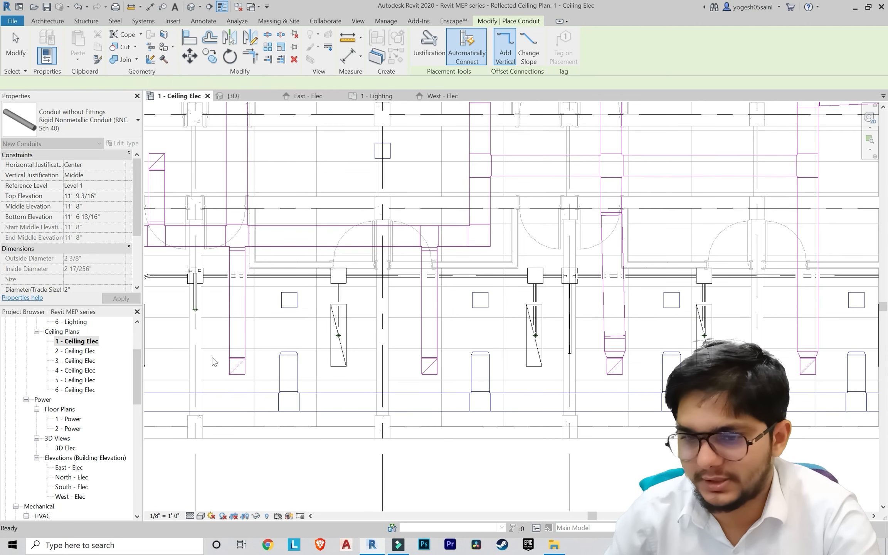
Step: Inspect the lighting conduit run near grids B1 to B3 in the East - Elec elevation
double_click(62, 468)
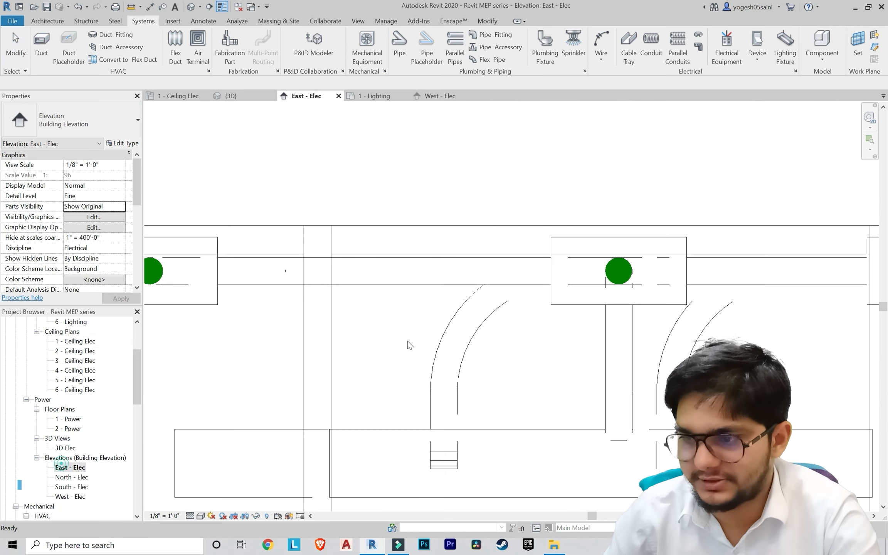
scroll(530, 311, "down", 5)
scroll(623, 323, "down", 1)
middle_click_drag(615, 325, 233, 358)
scroll(573, 347, "down", 1)
middle_click_drag(492, 341, 415, 342)
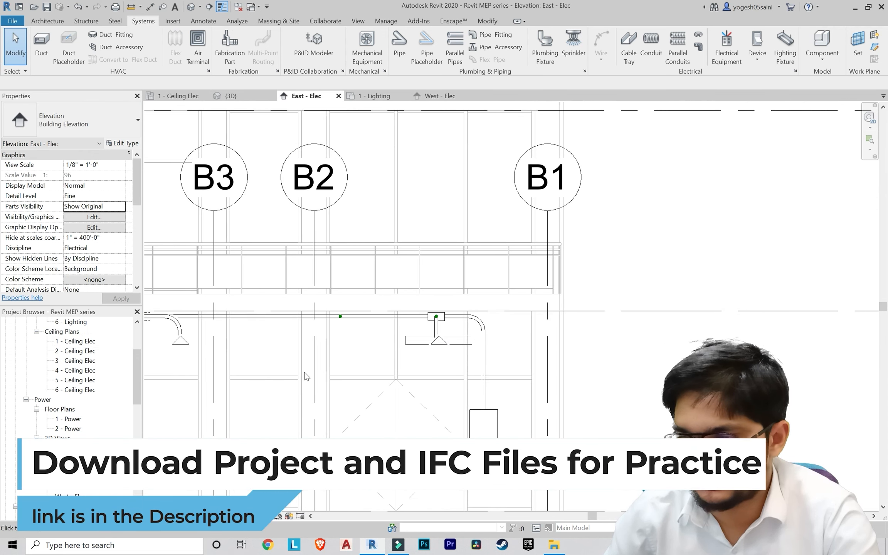
Step: Open the West - Elec elevation and locate the open end of the new branch conduit above the light fixtures
double_click(71, 496)
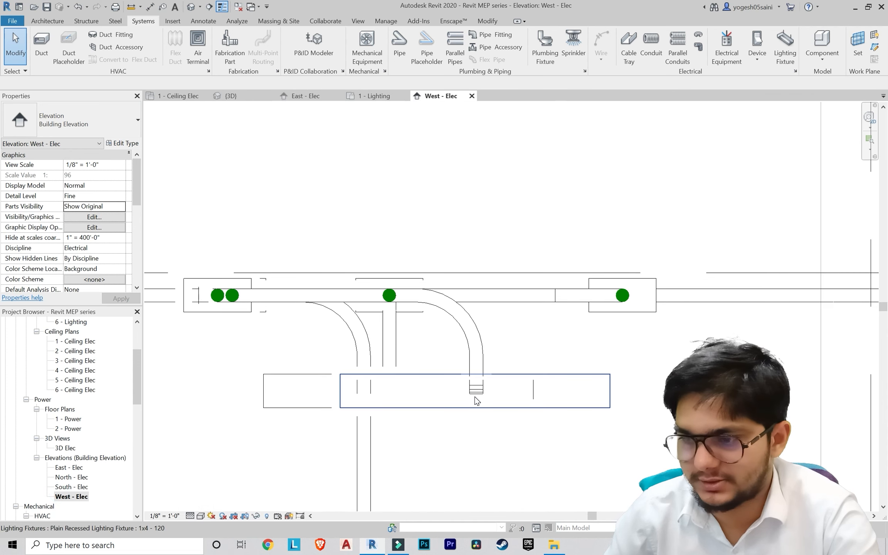
scroll(424, 387, "down", 2)
middle_click_drag(424, 387, 371, 362)
middle_click_drag(526, 373, 527, 360)
scroll(414, 306, "up", 4)
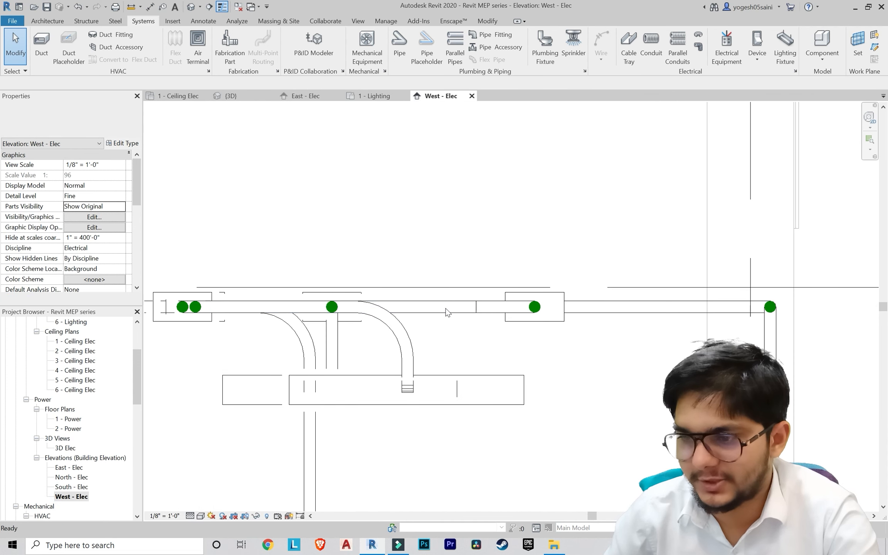
left_click(470, 310)
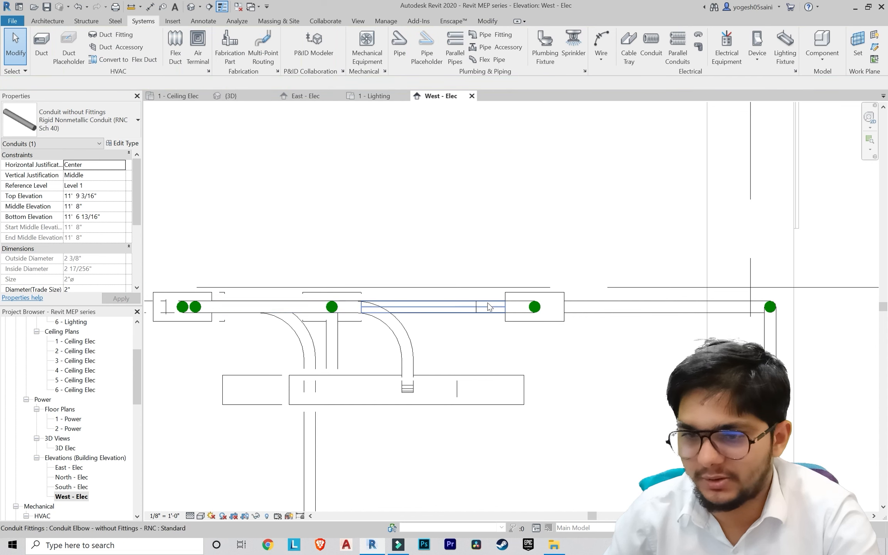
key("Escape")
left_click(459, 305)
key("Escape")
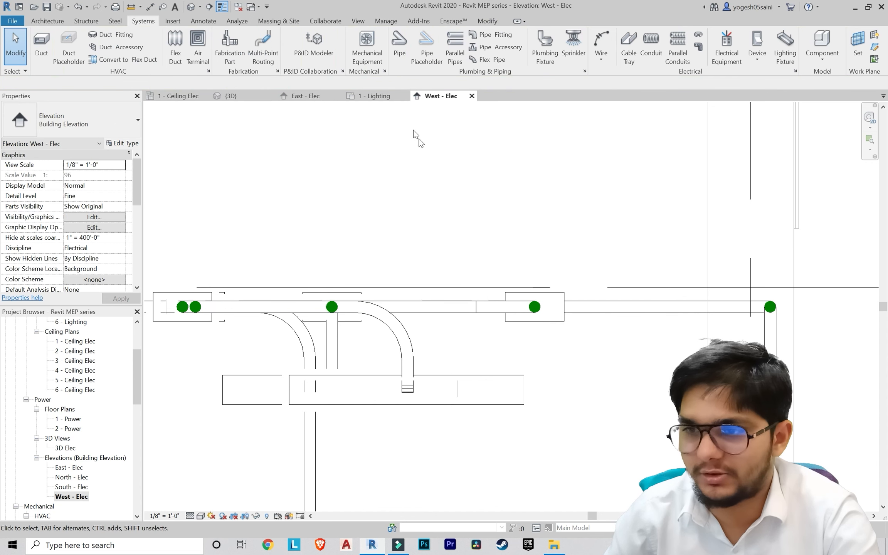
Step: Draw a 2" conduit from the branch's open end straight down to the wall device's height at 4' 0"
key("c")
key("n")
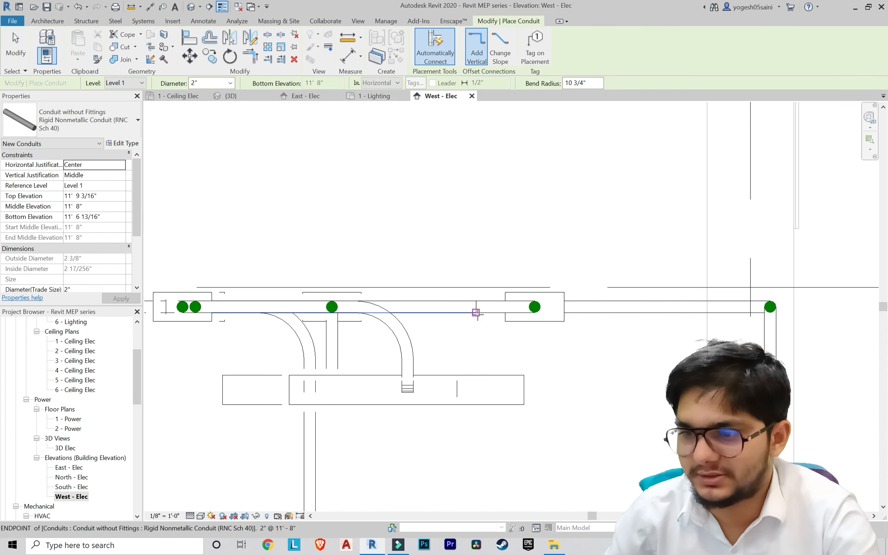
left_click(472, 309)
scroll(499, 246, "down", 3)
middle_click_drag(499, 245, 493, 108)
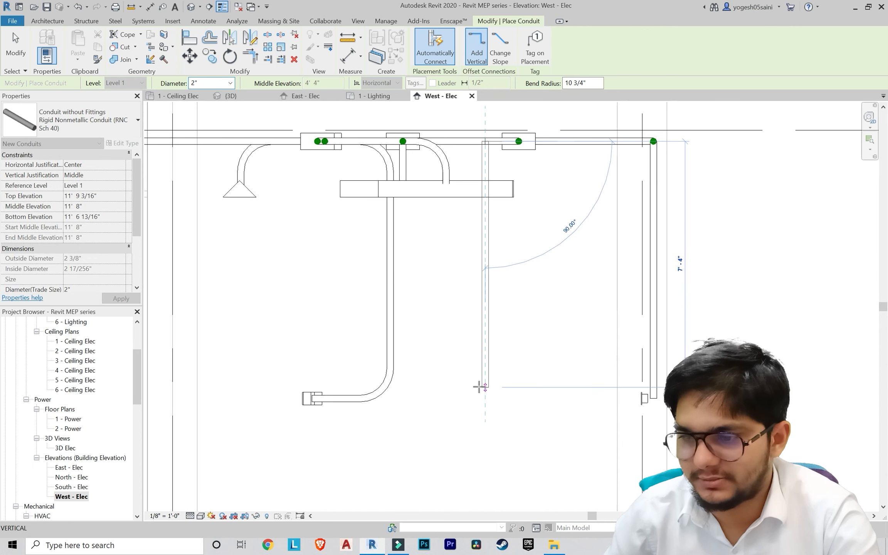
left_click(478, 401)
Step: Continue the conduit horizontally from the bottom of the drop to the wall device and end the run
scroll(327, 397, "up", 6)
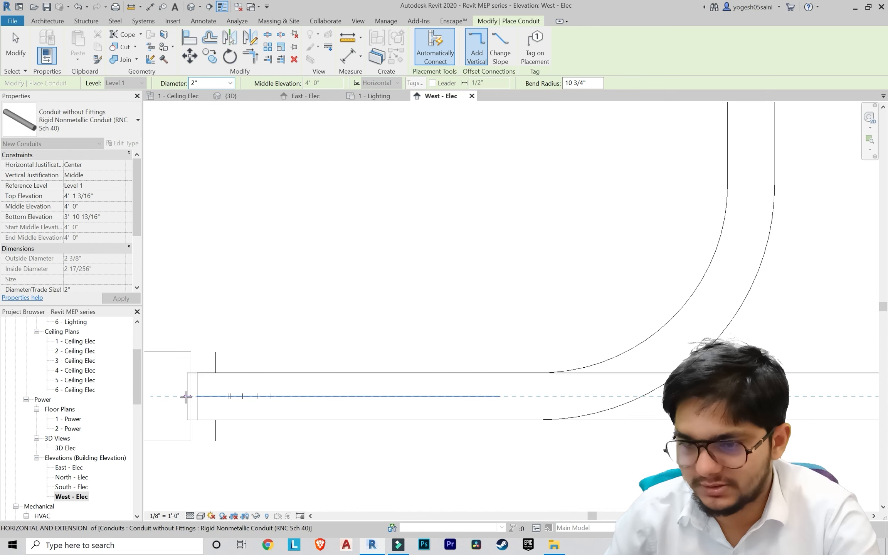
scroll(191, 397, "up", 2)
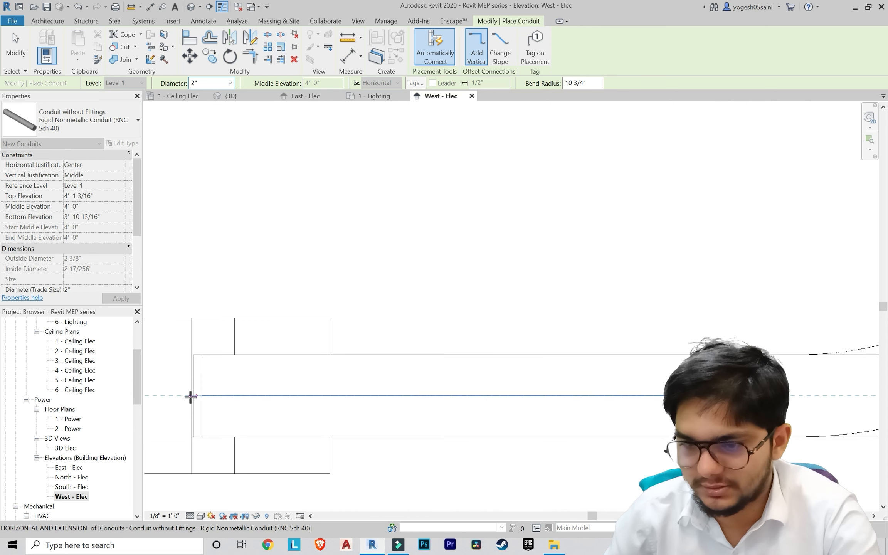
left_click(190, 397)
key("Escape")
key("Escape")
scroll(292, 304, "down", 6)
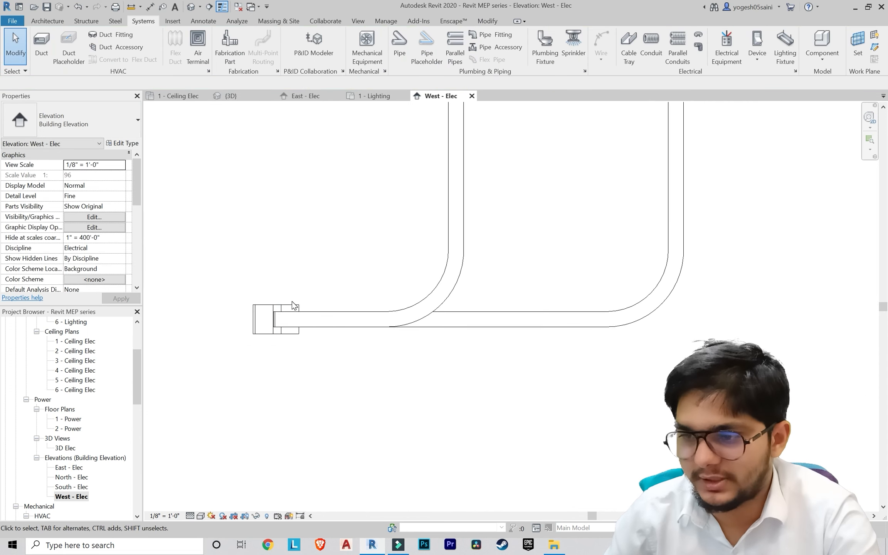
Step: Nudge the new vertical conduit drop towards the wall device until it lines up with the neighbouring existing drop
middle_click_drag(533, 200, 491, 283)
left_click(637, 231)
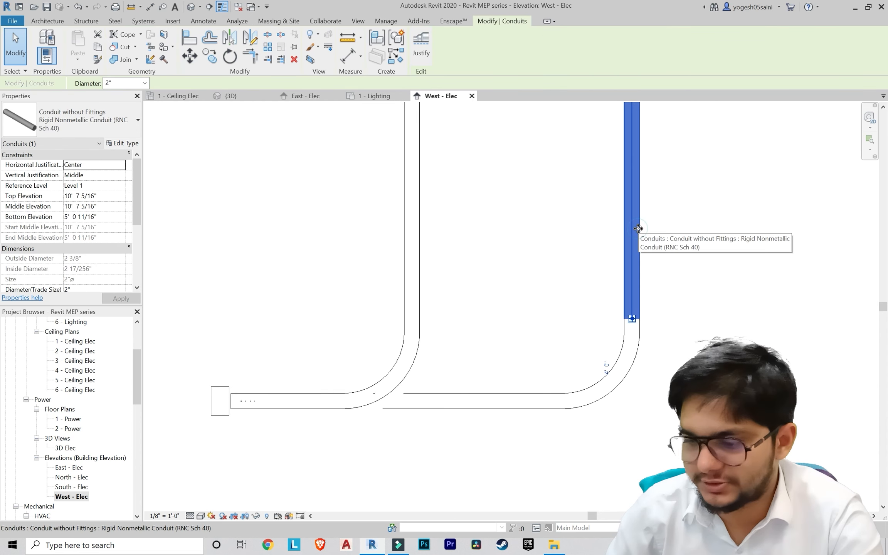
key("Left")
key("Left")
key("Left")
key("Left")
key("Left")
key("Left")
key("Left")
key("Left")
key("Left")
key("Left")
key("Left")
key("Left")
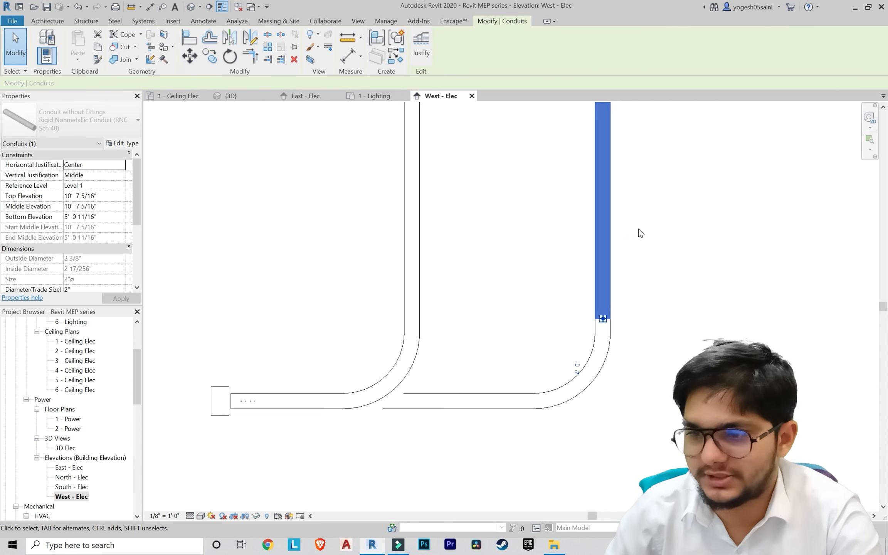
key("Left")
key("Left")
key("Left")
key("Left")
key("Left")
key("Left")
key("Left")
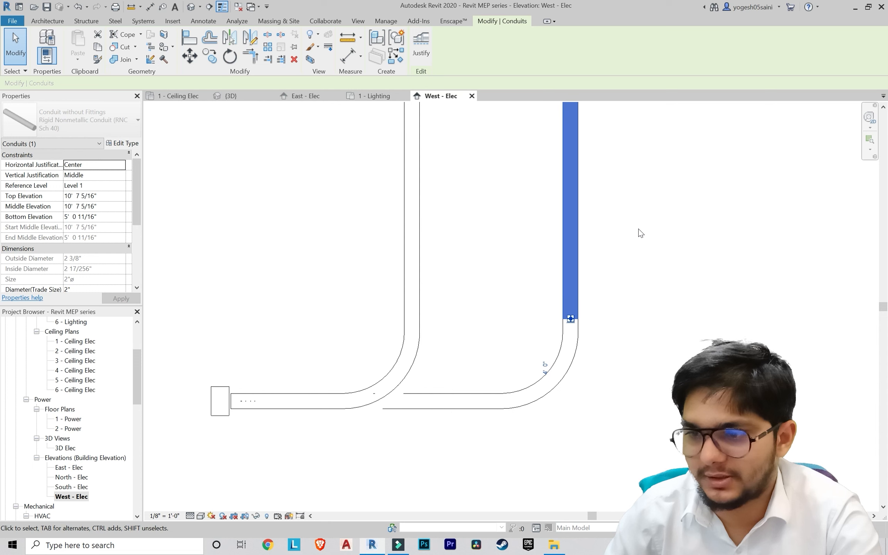
key("Left")
key("Left")
key("Left")
key("Left")
key("Left")
key("Left")
key("Left")
key("Left")
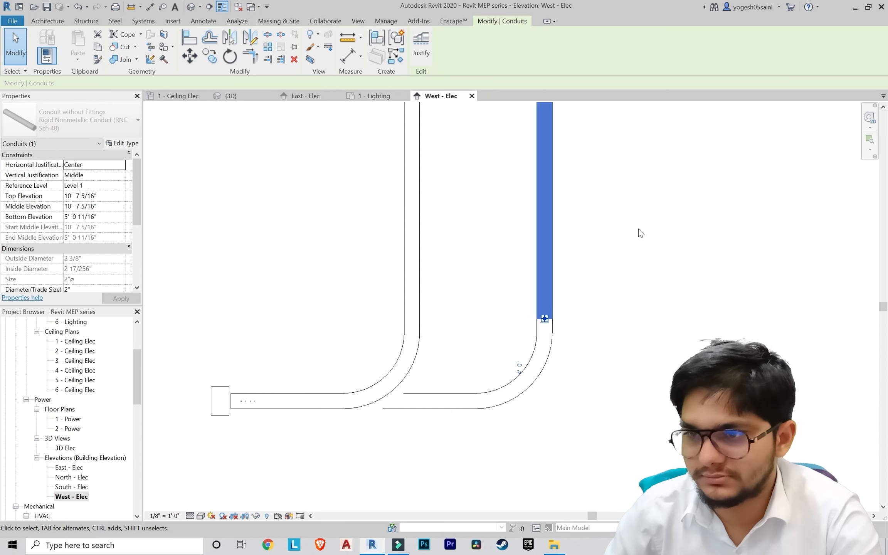
key("Left")
key("Left")
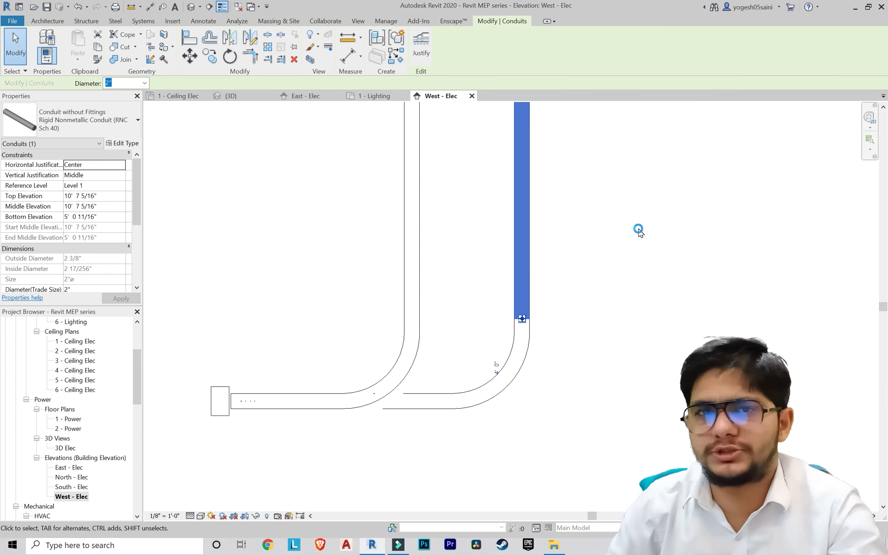
key("Left")
key("Left")
key("Left")
key("Left")
key("Left")
key("Left")
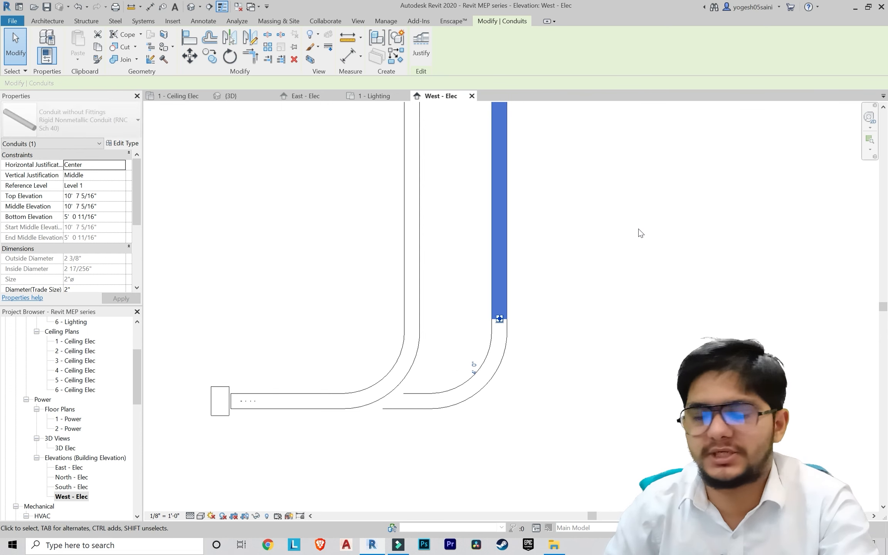
key("Left")
key("Left")
key("Left")
key("Left")
key("Left")
key("Left")
key("Left")
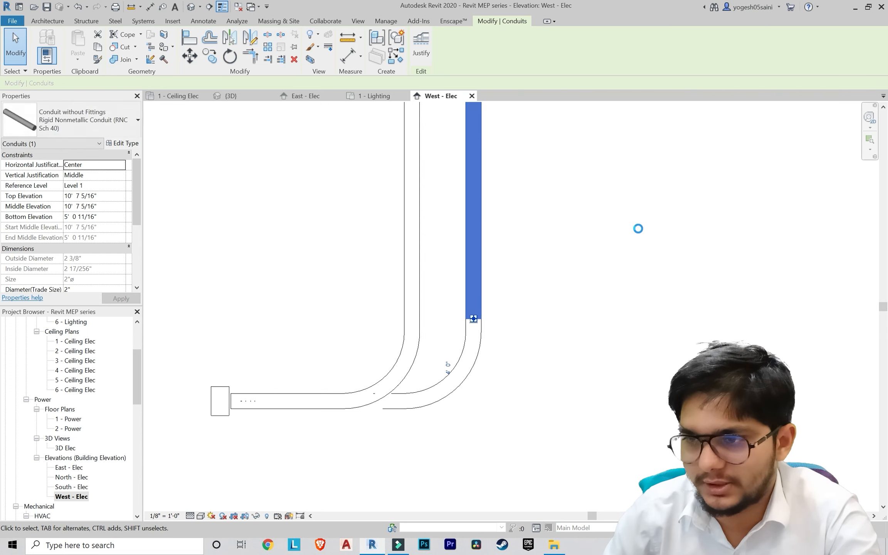
key("Left")
key("Left")
key("Left")
key("Left")
key("Left")
key("Left")
key("Left")
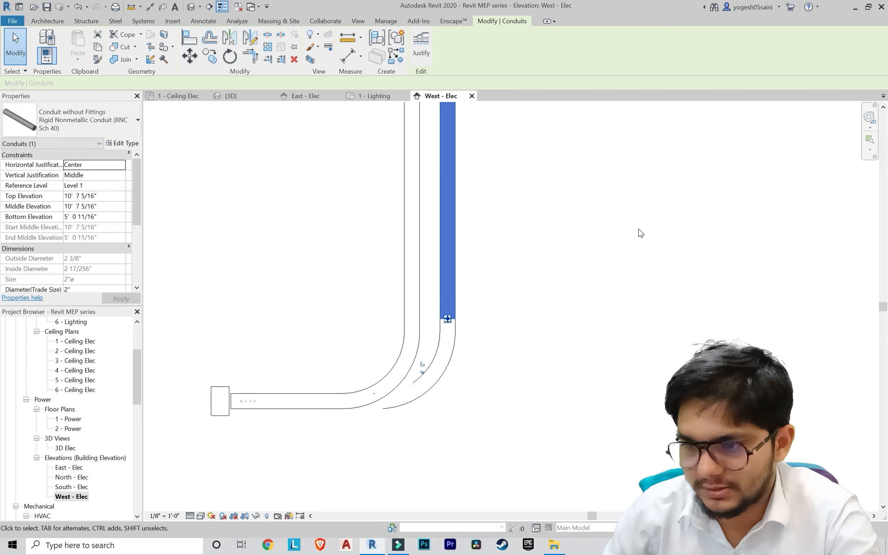
key("Left")
key("Left")
key("Left")
key("Left")
key("Left")
key("Left")
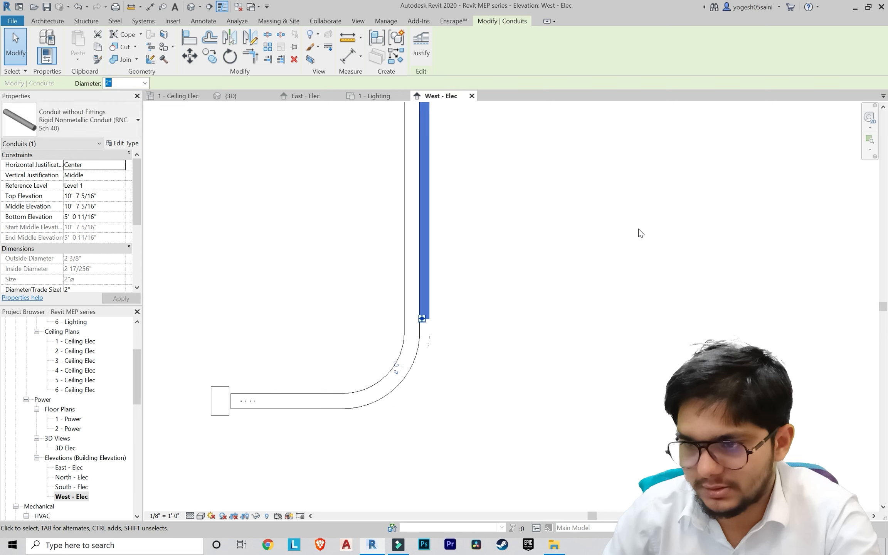
key("Escape")
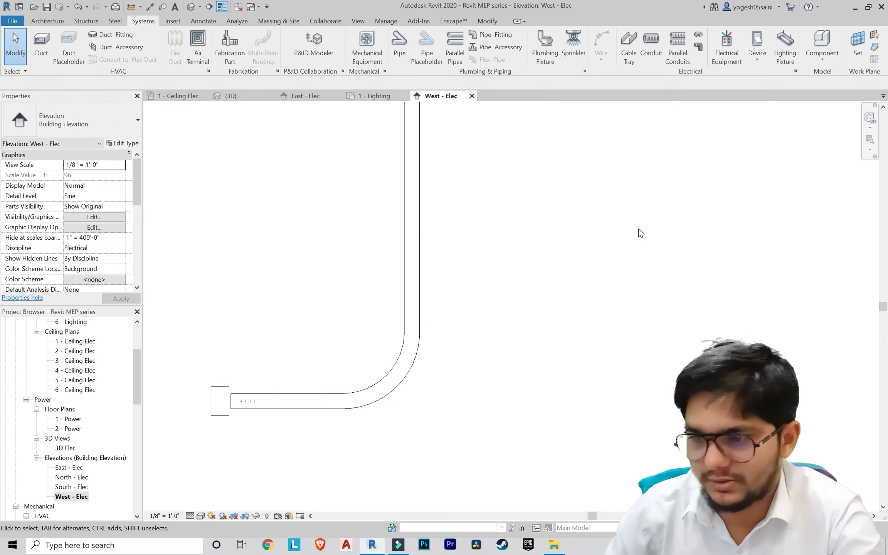
Step: Inspect the conduit run and its drops at the light fixtures in the default 3D view
left_click(355, 21)
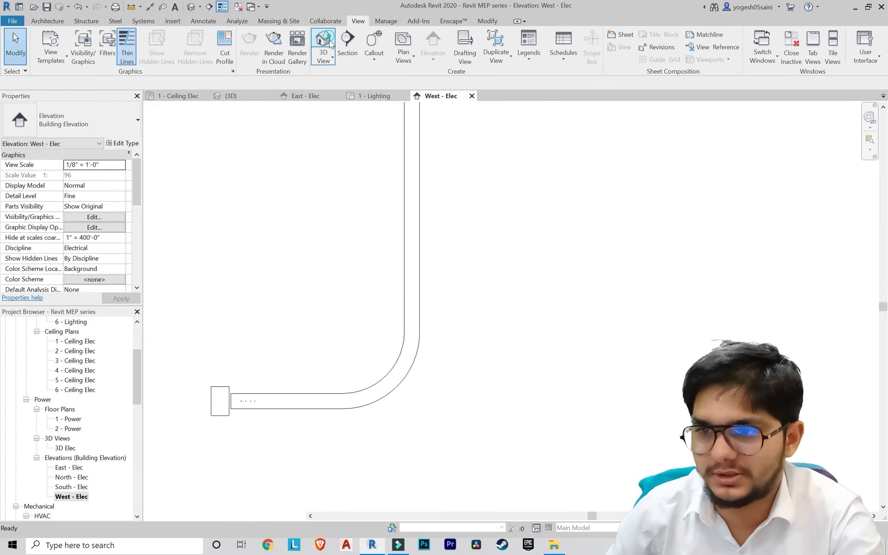
left_click(330, 42)
scroll(493, 295, "down", 5)
middle_click_drag(507, 311, 482, 367)
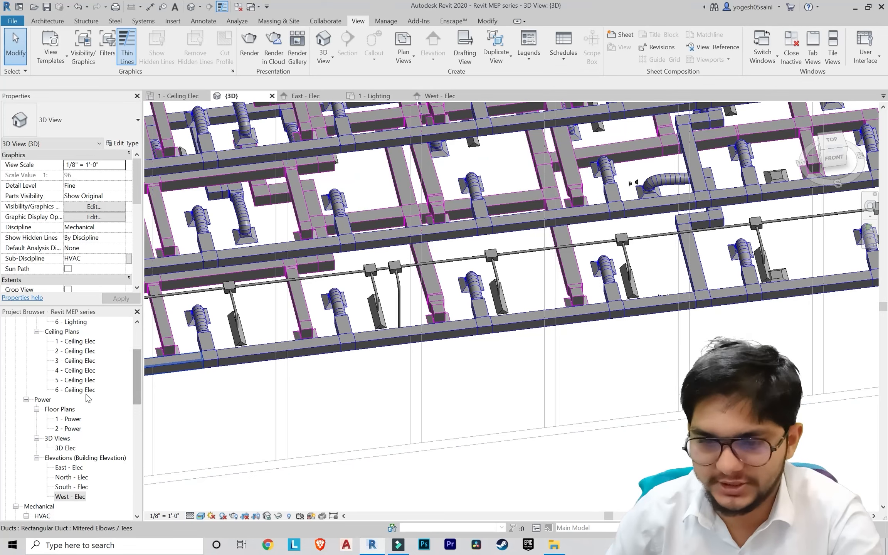
Step: Open the 1 - Ceiling Elec ceiling plan at the next partition walls along the lighting conduit run
double_click(79, 342)
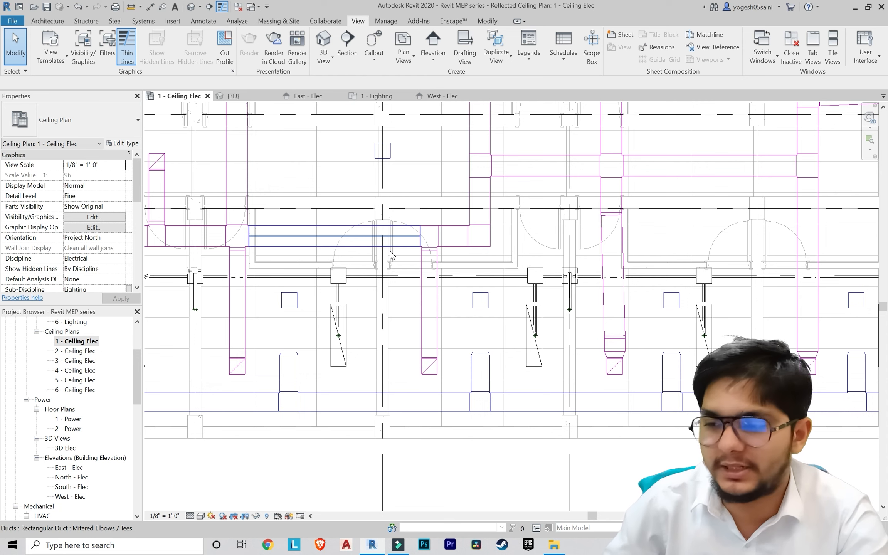
scroll(527, 276, "down", 3)
middle_click_drag(499, 297, 382, 308)
scroll(602, 332, "up", 3)
middle_click_drag(599, 335, 461, 335)
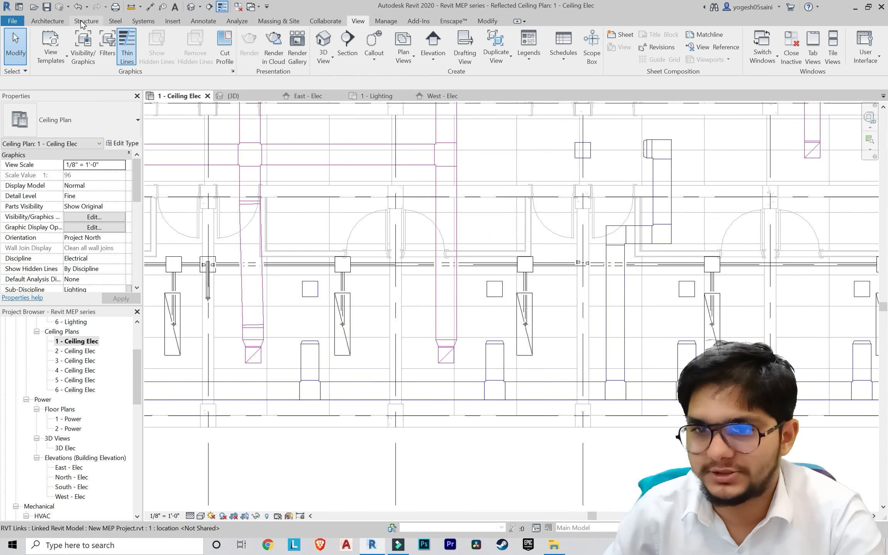
left_click(150, 22)
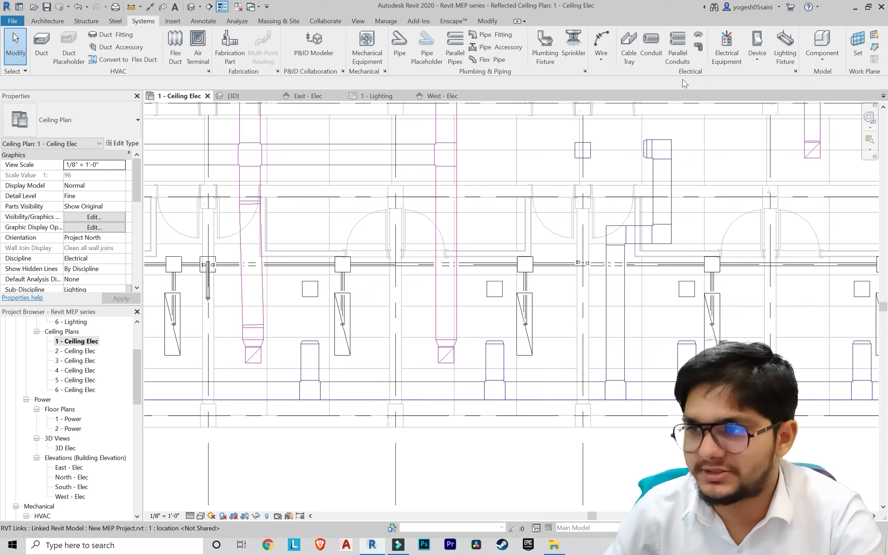
left_click(650, 53)
middle_click_drag(546, 300, 479, 278)
scroll(517, 275, "up", 5)
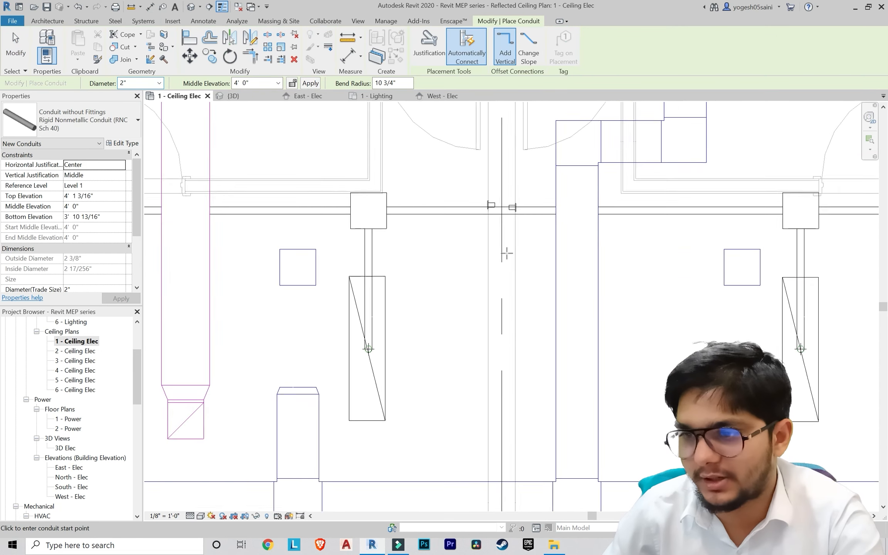
key("Escape")
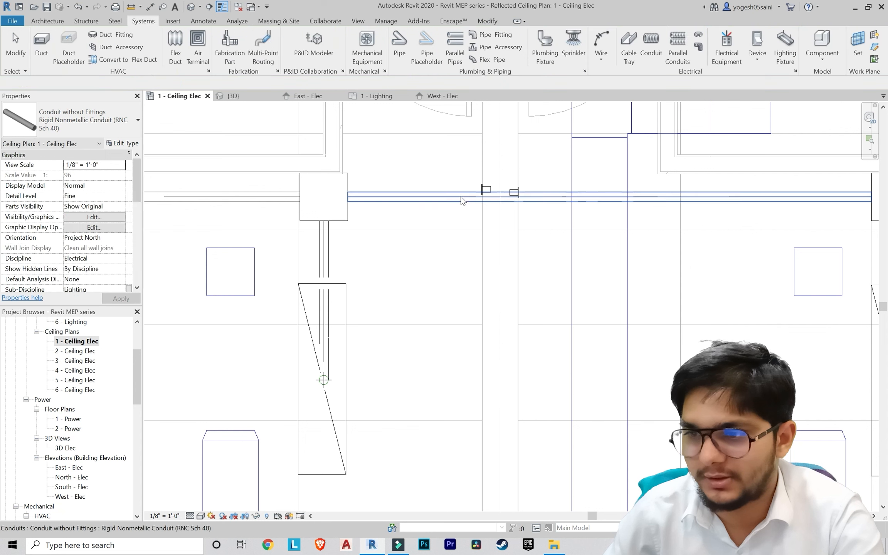
Step: Copy the 11' 8" middle elevation from the existing conduit segment at the partition wall and apply it to a new conduit
left_click(417, 196)
left_click(98, 204)
key("ctrl+c")
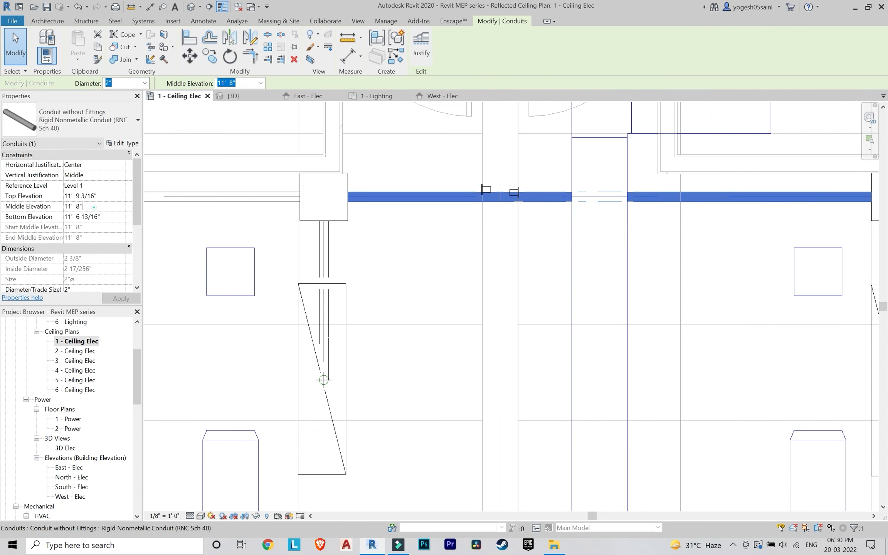
key("Escape")
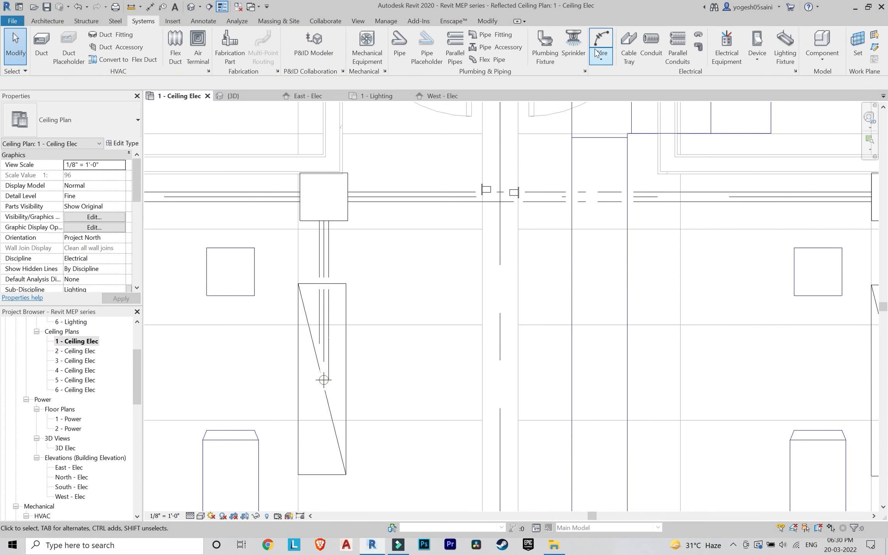
left_click(651, 44)
key("ctrl+v")
Step: Draw a 2" conduit branch about 4' 6" long from the existing run along the partition wall towards the exterior wall
scroll(373, 284, "down", 6)
middle_click_drag(444, 284, 537, 304)
scroll(540, 264, "up", 1)
scroll(543, 264, "up", 2)
left_click(535, 264)
scroll(535, 290, "down", 8)
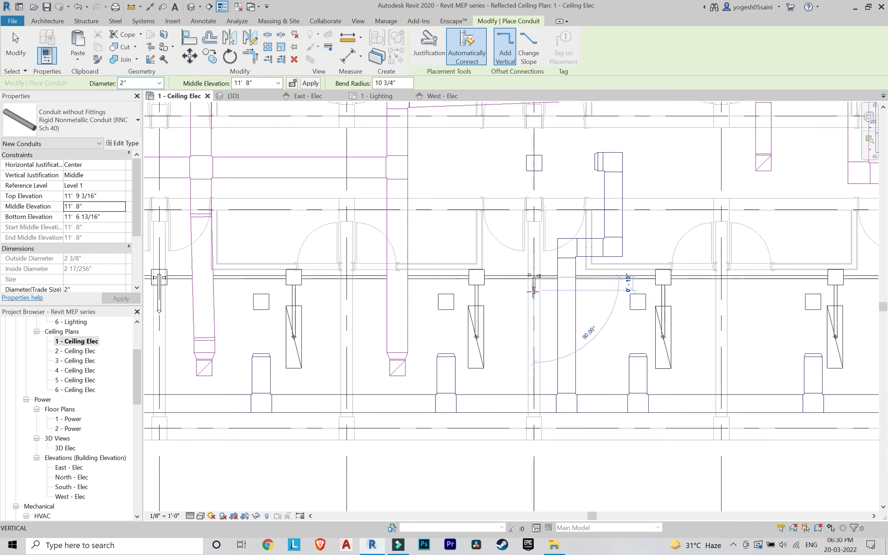
scroll(535, 303, "up", 3)
scroll(535, 328, "down", 1)
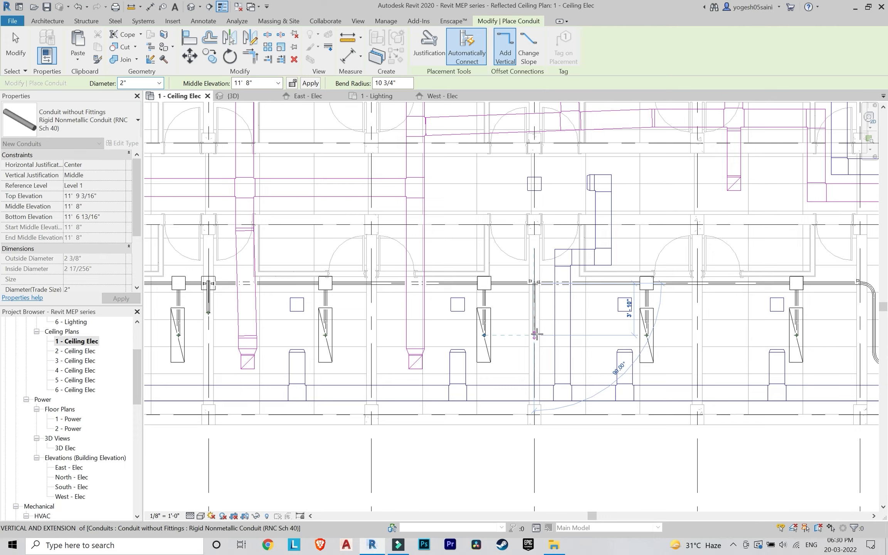
scroll(536, 334, "up", 1)
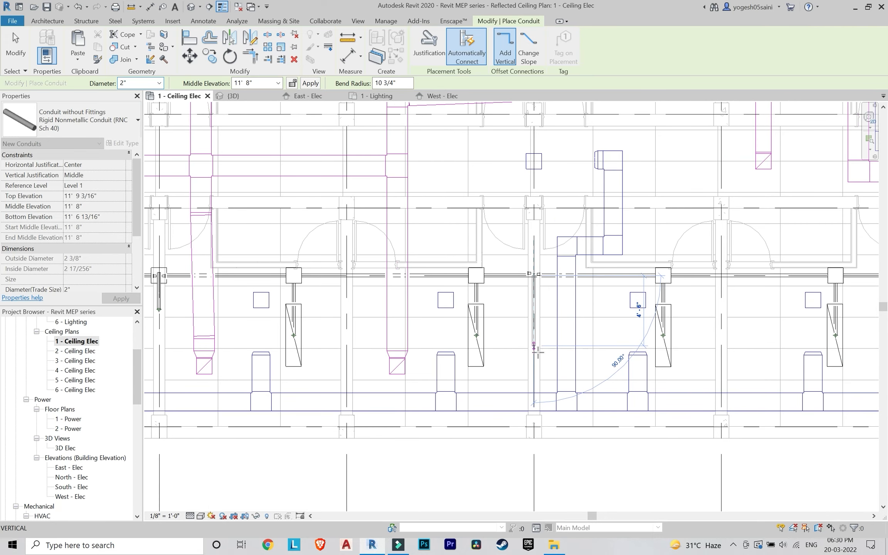
left_click(535, 349)
key("Escape")
key("Escape")
Step: Open the West - Elec elevation at the open end of the branch conduit above the light fixtures
double_click(72, 496)
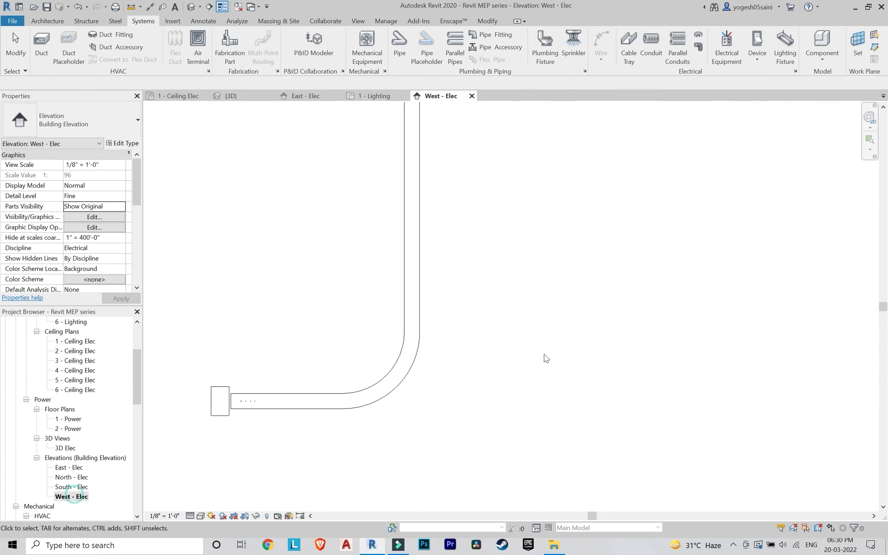
scroll(544, 356, "down", 8)
middle_click_drag(501, 362, 419, 418)
scroll(489, 223, "up", 5)
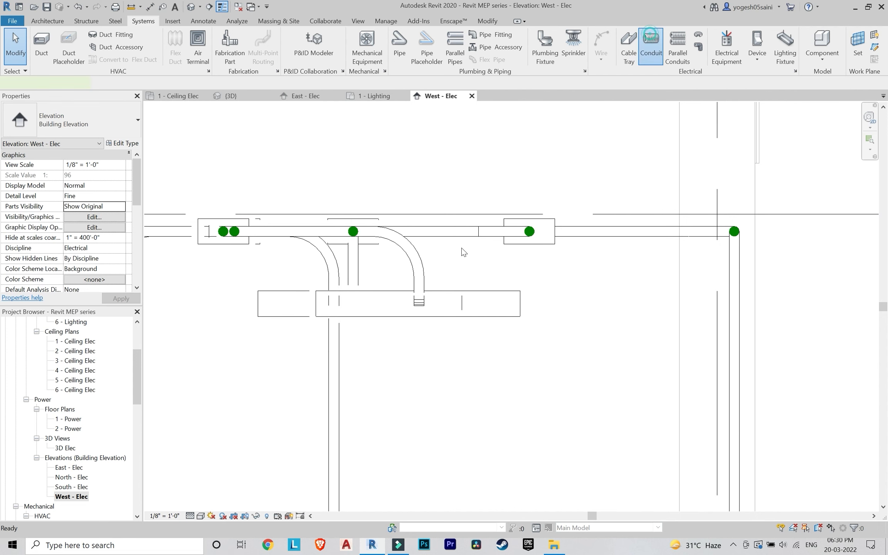
Step: Draw a vertical 2" conduit drop from the branch's open end down to a middle elevation of 4' 0"
left_click(478, 231)
scroll(497, 305, "down", 4)
middle_click_drag(497, 304, 507, 216)
scroll(489, 389, "up", 4)
scroll(501, 383, "down", 1)
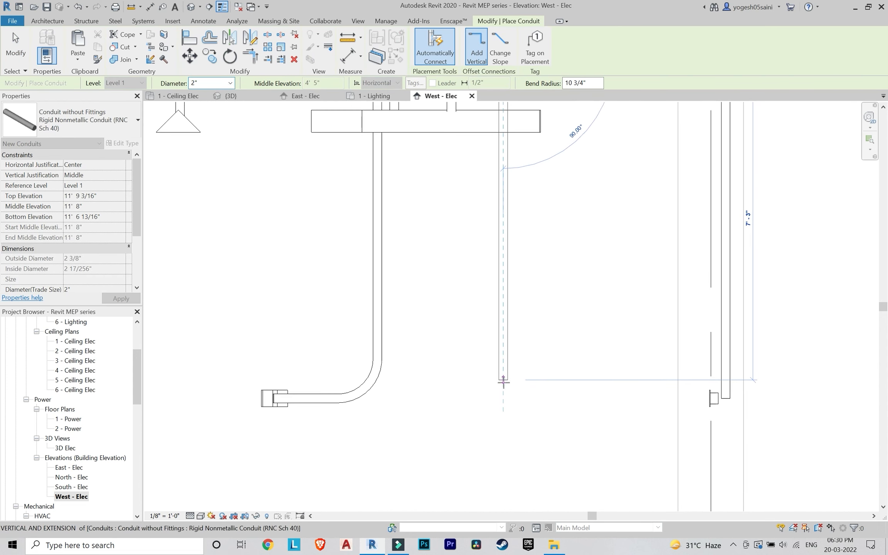
left_click(509, 397)
Step: Continue the conduit drop horizontally to the wall device and finish the run
scroll(429, 397, "up", 2)
middle_click_drag(231, 401, 364, 393)
scroll(345, 397, "up", 8)
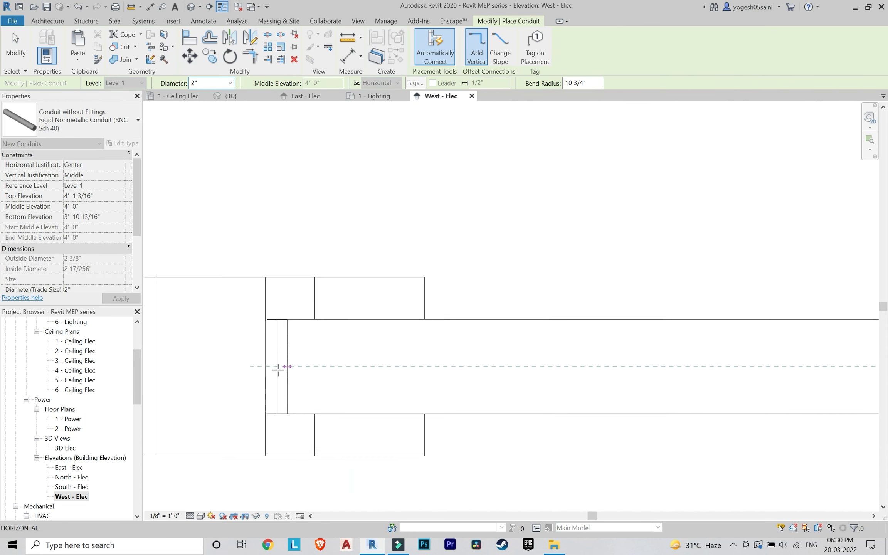
left_click(278, 367)
key("Escape")
key("Escape")
scroll(341, 383, "down", 5)
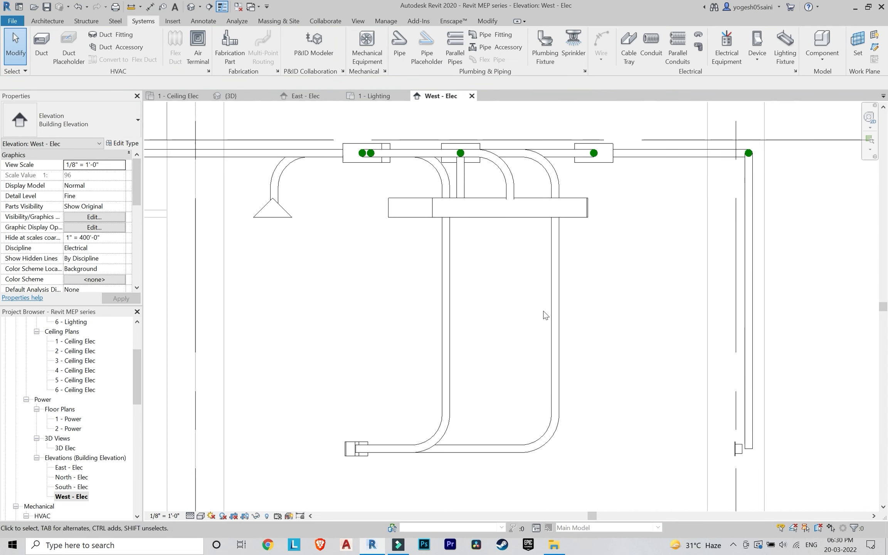
Step: Nudge the new vertical conduit drop towards the wall device until it lines up with the existing drop behind the light fixtures
left_click(551, 298)
key("Left")
key("Left")
key("Left")
key("Left")
key("Left")
key("Left")
key("Left")
key("Left")
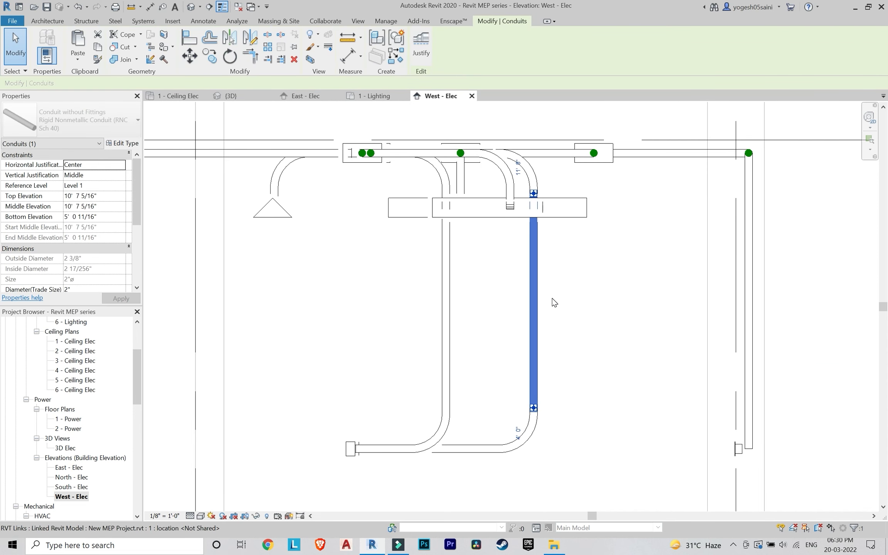
key("Left")
key("Left")
key("Left")
key("Left")
key("Left")
key("Left")
key("Left")
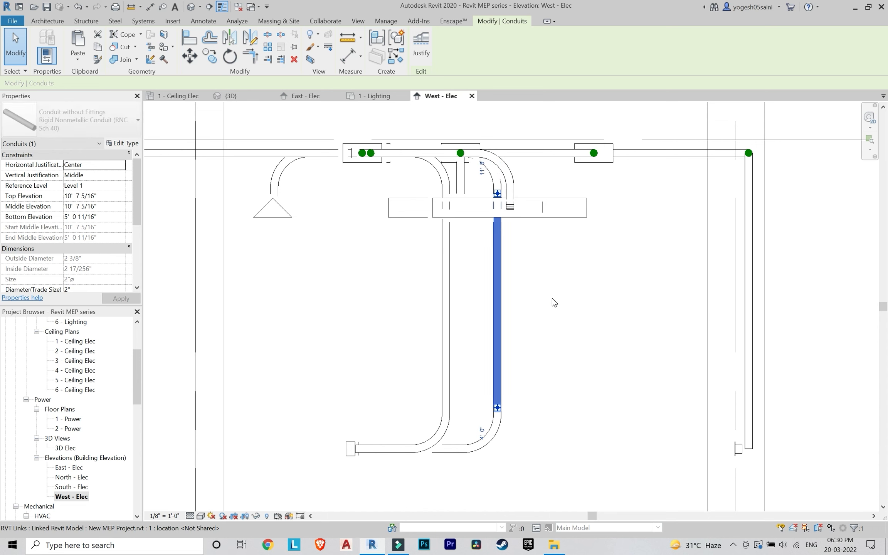
key("Left")
key("Left")
key("Left")
key("Left")
key("Left")
key("Left")
key("Left")
key("Left")
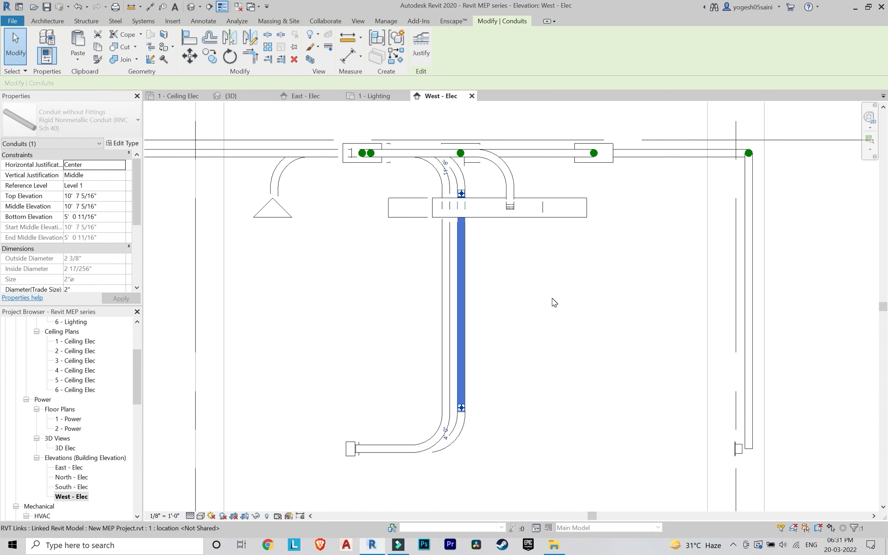
key("Escape")
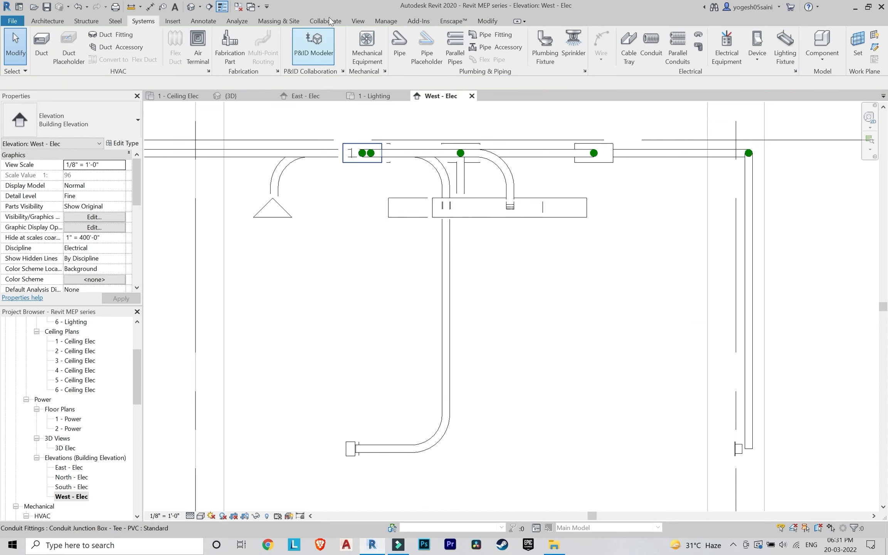
Step: Examine the conduit drops along the lighting run in the default 3D view
left_click(367, 45)
key("Escape")
left_click(363, 22)
left_click(323, 41)
middle_click_drag(532, 266, 455, 251, "shift")
scroll(486, 308, "up", 2)
scroll(488, 312, "down", 3)
middle_click_drag(488, 312, 532, 267, "shift")
Step: Open the 1 - Ceiling Elec ceiling plan at the next partition wall, where the lighting conduit bends
double_click(73, 342)
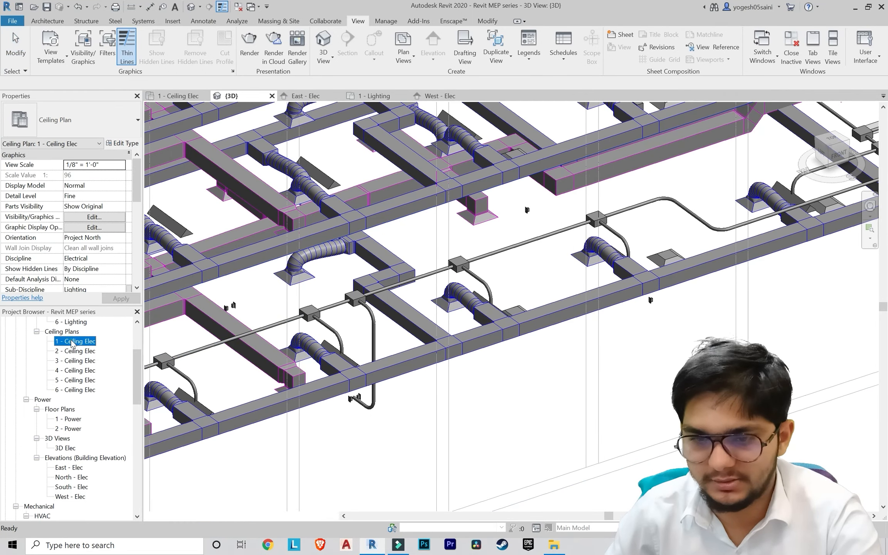
scroll(616, 334, "up", 3)
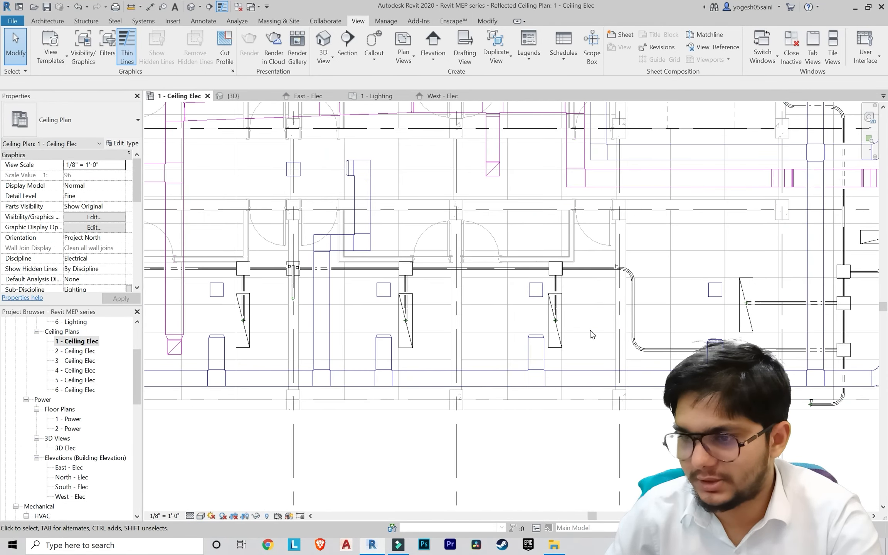
scroll(616, 334, "up", 4)
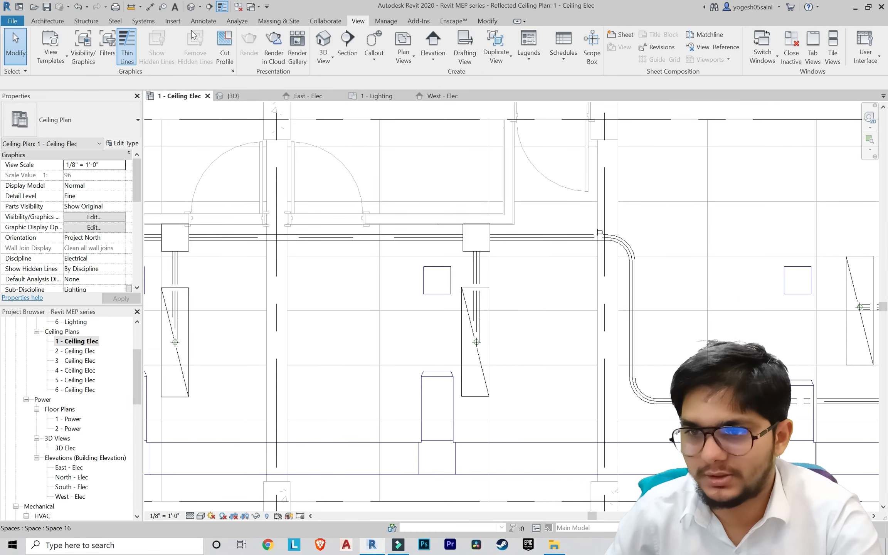
Step: Copy the middle elevation from the existing conduit segment between the junction box and the partition wall
left_click(144, 20)
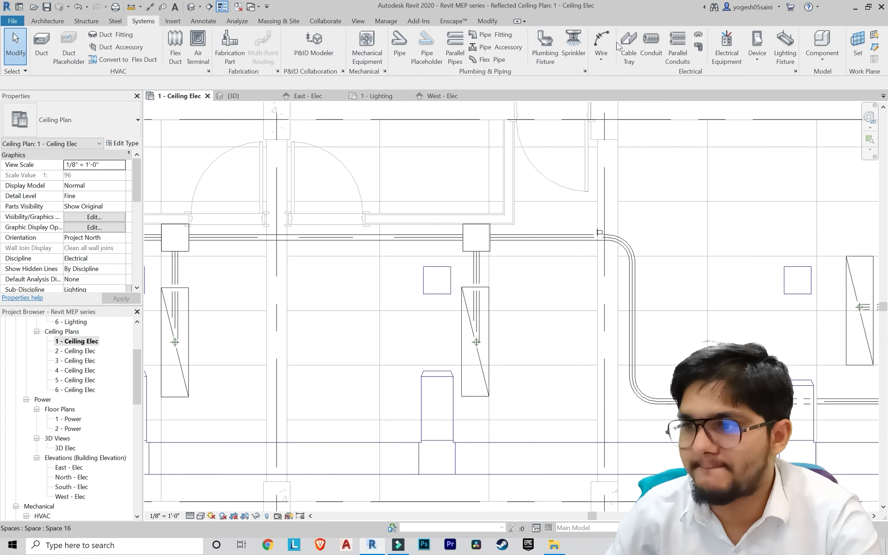
left_click(642, 46)
scroll(561, 261, "up", 2)
key("Escape")
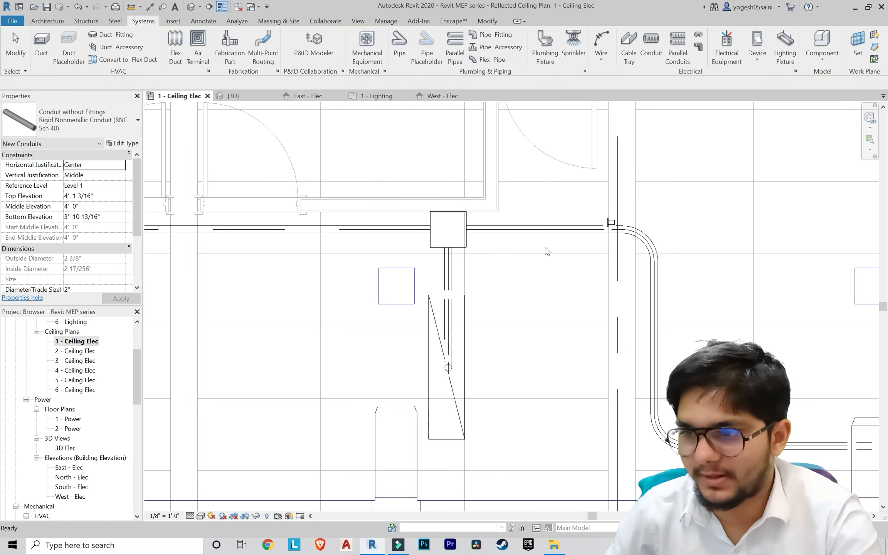
left_click(538, 230)
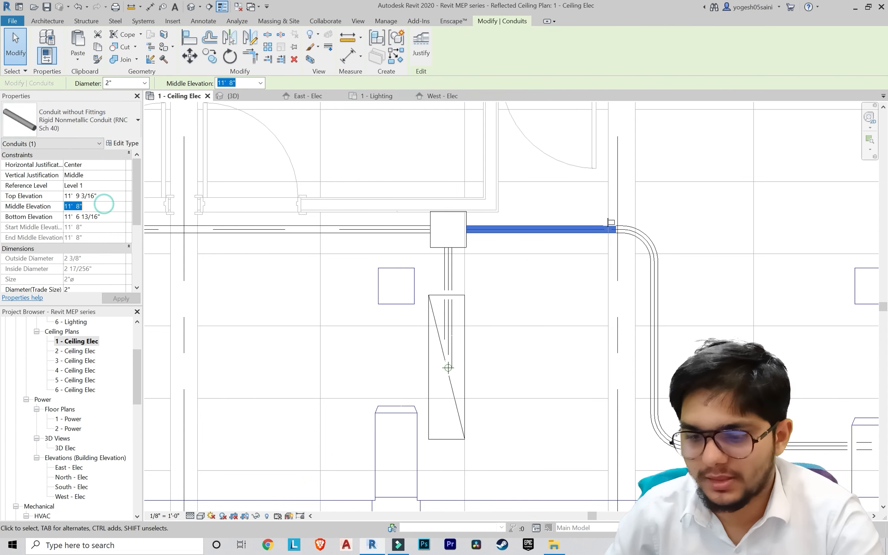
left_click(519, 276)
key("Escape")
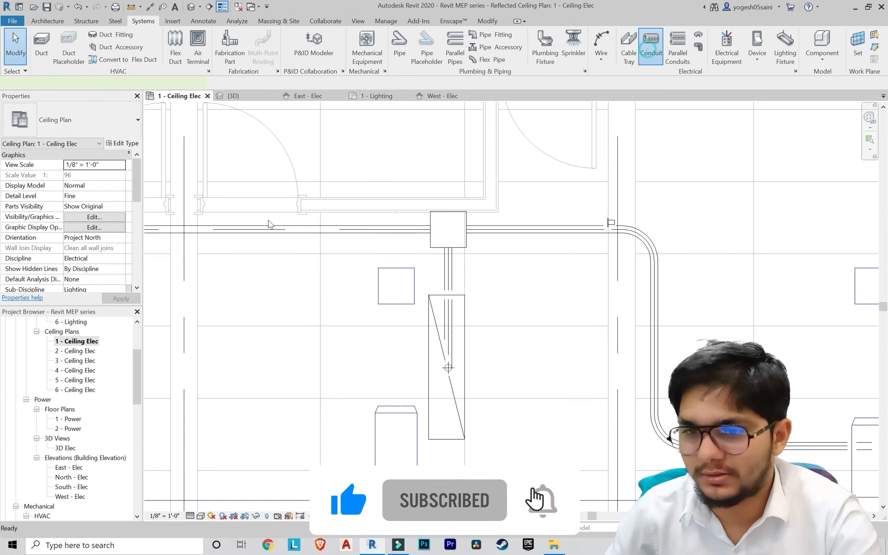
Step: Try a short 2" conduit branch off the run at a 4' 0" middle elevation and undo it
scroll(556, 230, "up", 2)
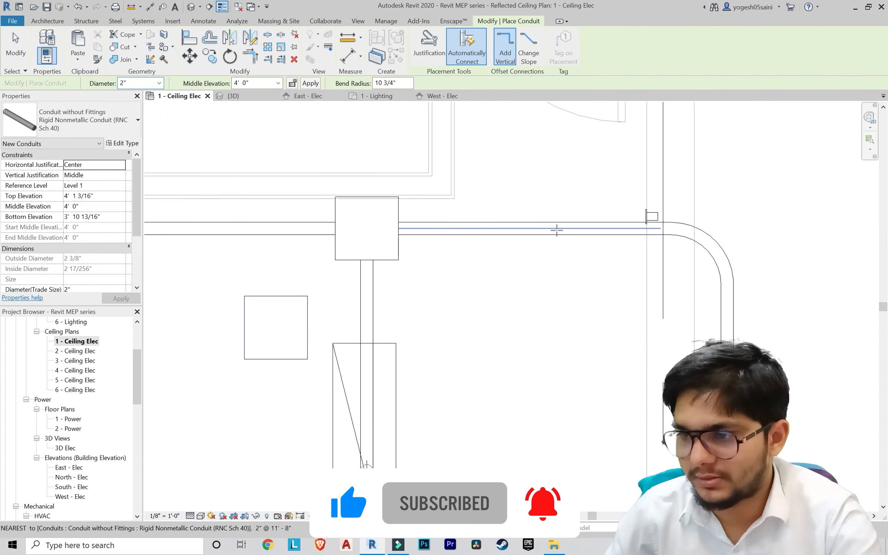
left_click(557, 230)
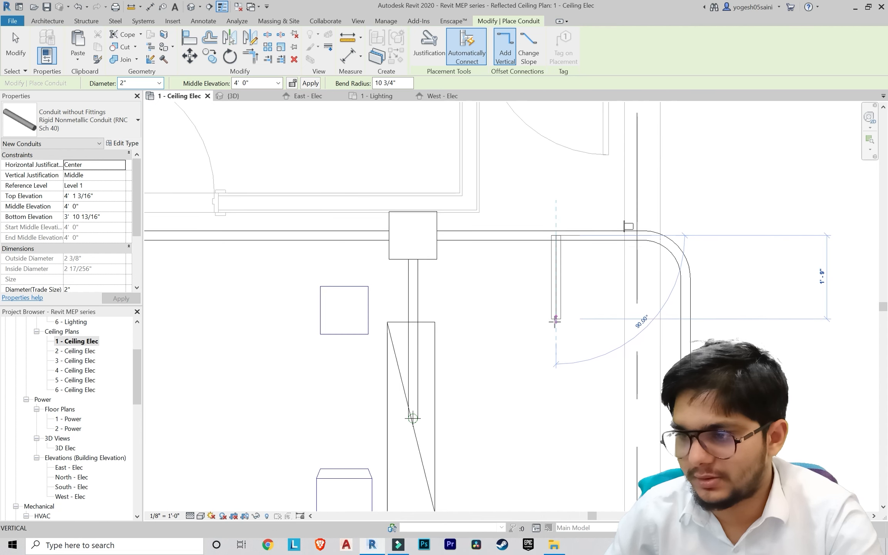
left_click(555, 321)
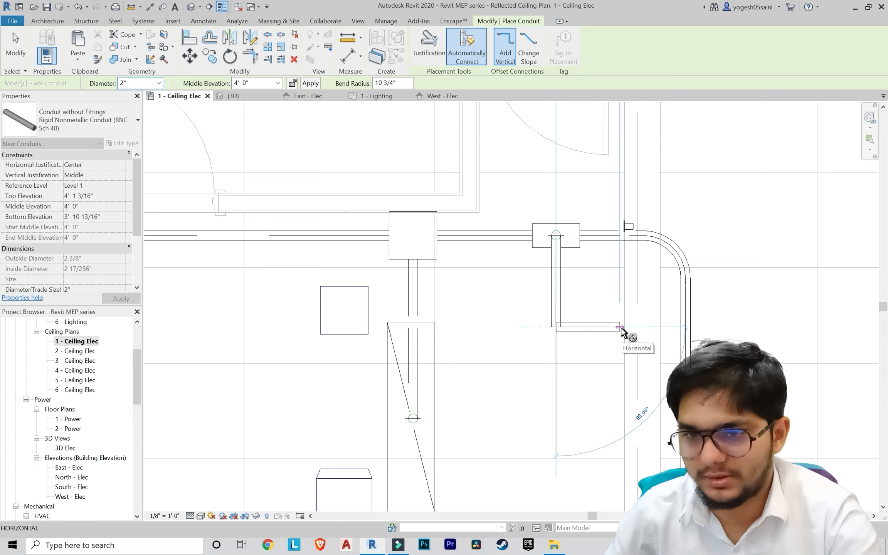
key("Escape")
key("Escape")
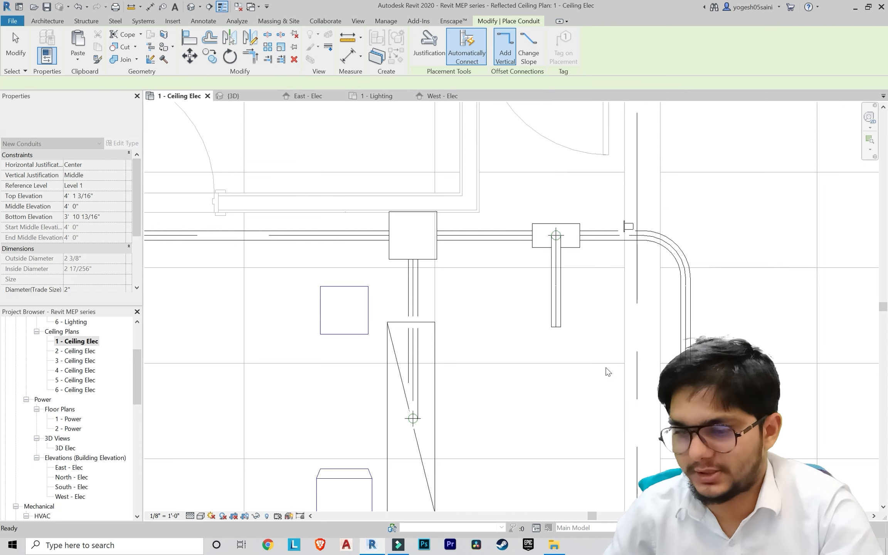
key("ctrl+z")
Step: Copy the 11' 8" middle elevation from the conduit segment beside the junction box and apply it to a new conduit
scroll(521, 322, "down", 2)
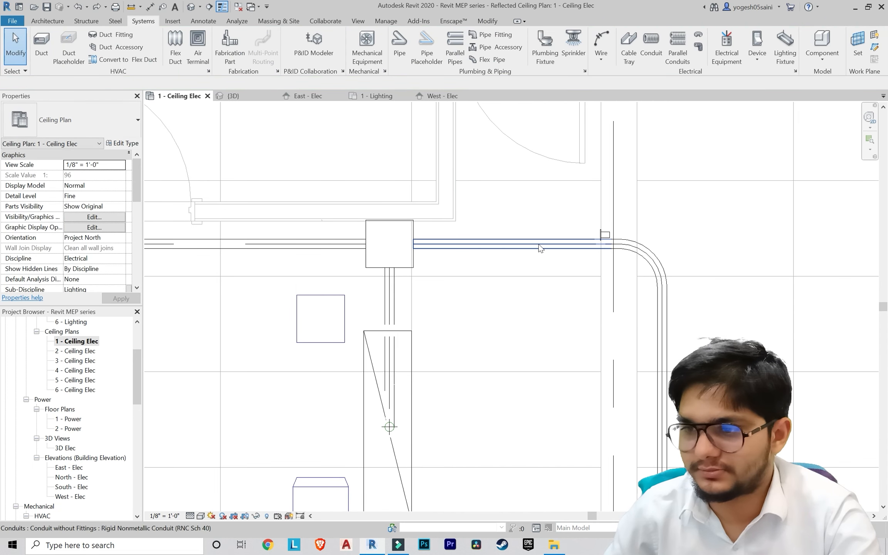
left_click(539, 245)
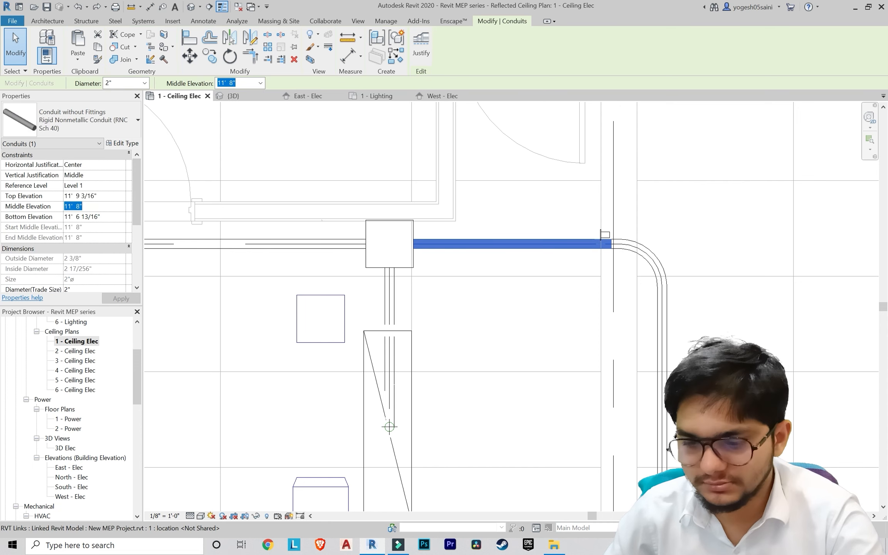
key("Escape")
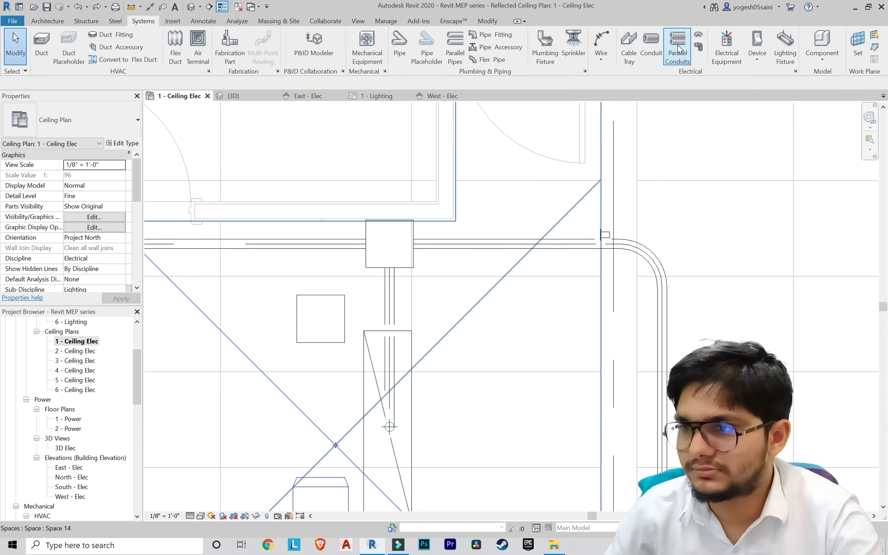
left_click(659, 45)
scroll(529, 227, "down", 1)
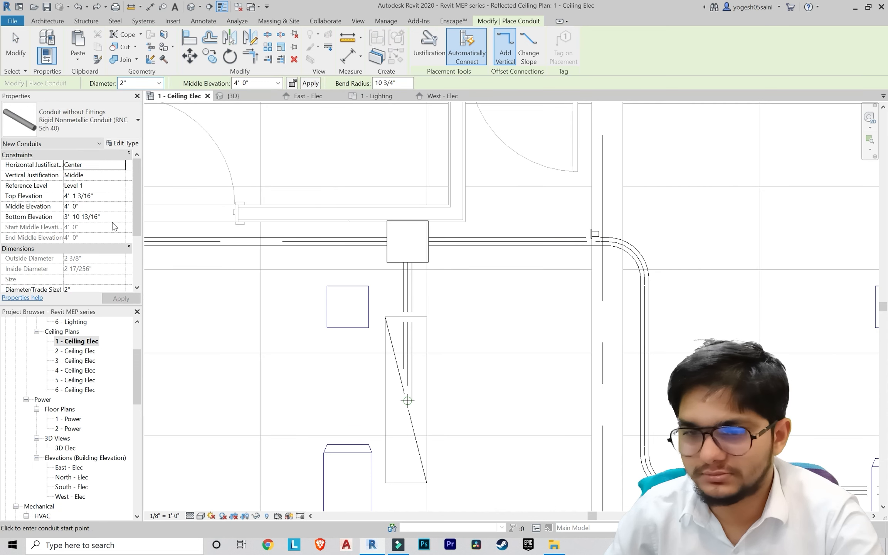
left_click(100, 207)
type("11'8\"")
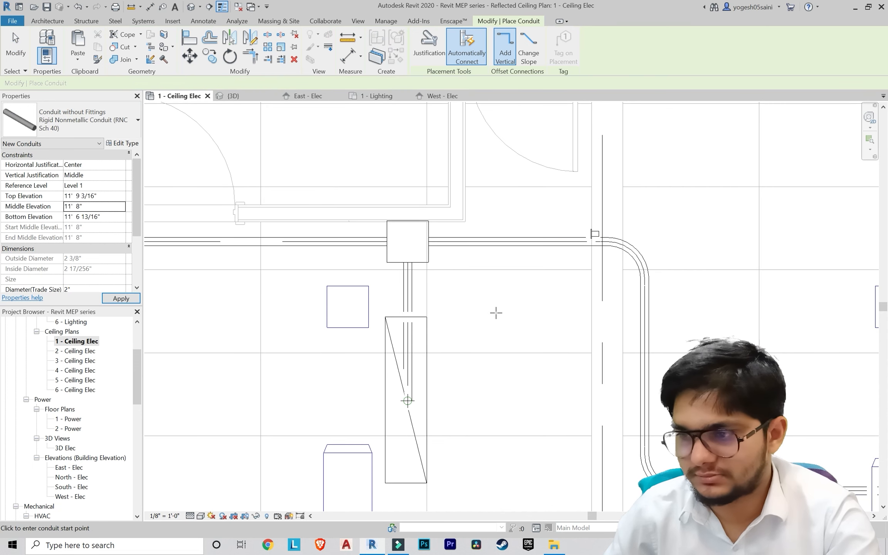
Step: Draw a 2" conduit branch about 5' long from the run beside the last light fixture's junction box, parallel to the partition wall
scroll(496, 313, "down", 2)
middle_click_drag(496, 313, 447, 290)
scroll(551, 322, "up", 3)
scroll(554, 309, "down", 2)
scroll(554, 307, "up", 1)
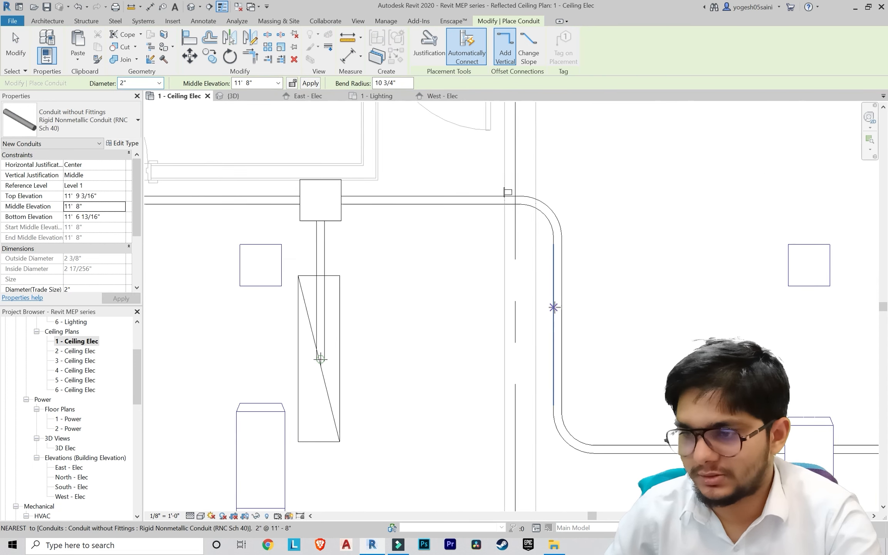
scroll(556, 309, "up", 3)
scroll(557, 313, "down", 7)
middle_click_drag(547, 315, 546, 319)
scroll(541, 323, "down", 2)
scroll(492, 317, "up", 1)
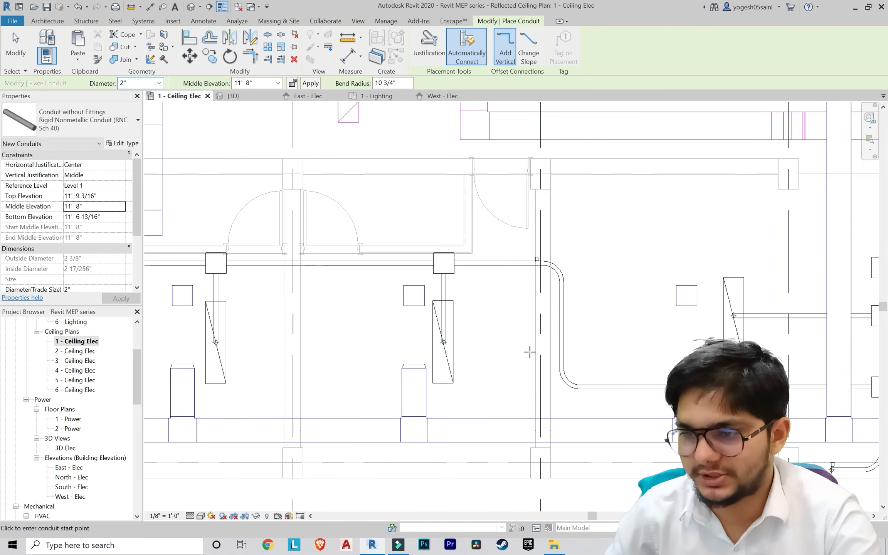
scroll(517, 326, "up", 1)
scroll(470, 220, "up", 1)
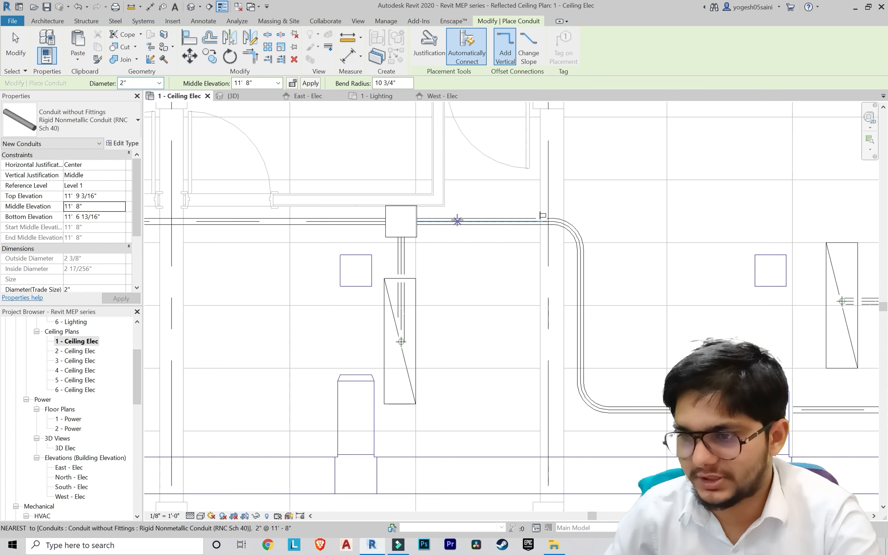
left_click(458, 221)
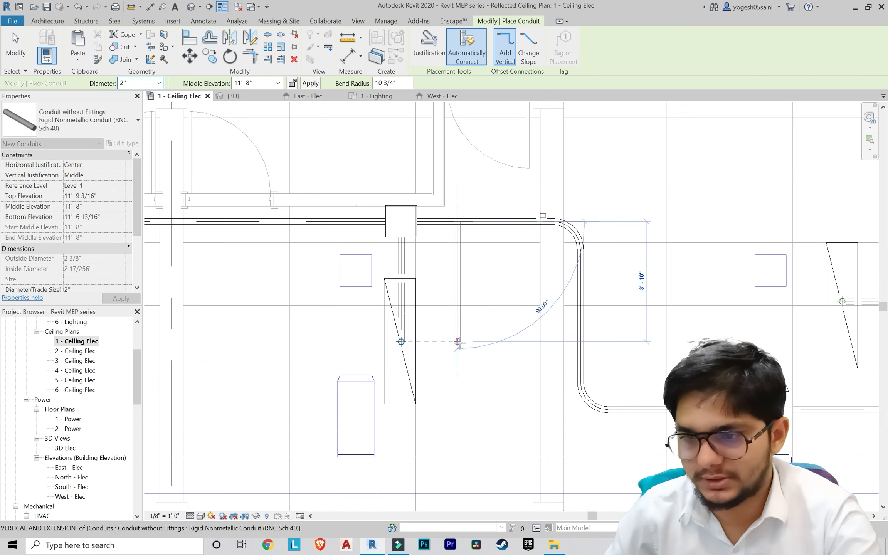
scroll(458, 337, "up", 1)
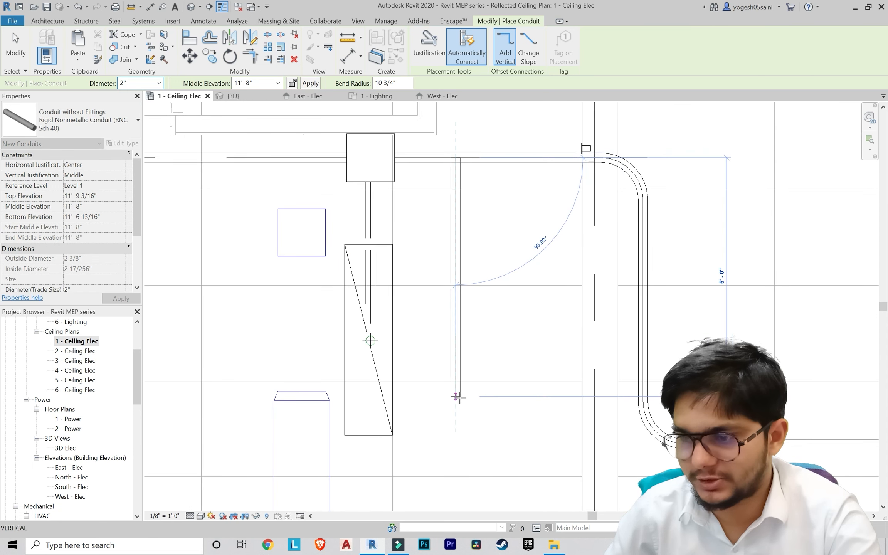
left_click(455, 389)
Step: Turn the branch 90° and extend it into the partition wall, ending the conduit there
scroll(512, 386, "up", 1)
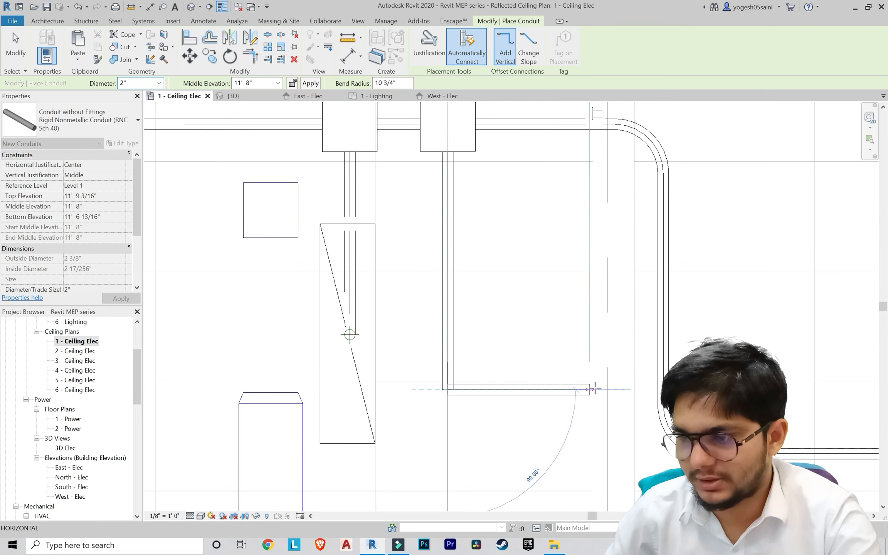
left_click(612, 387)
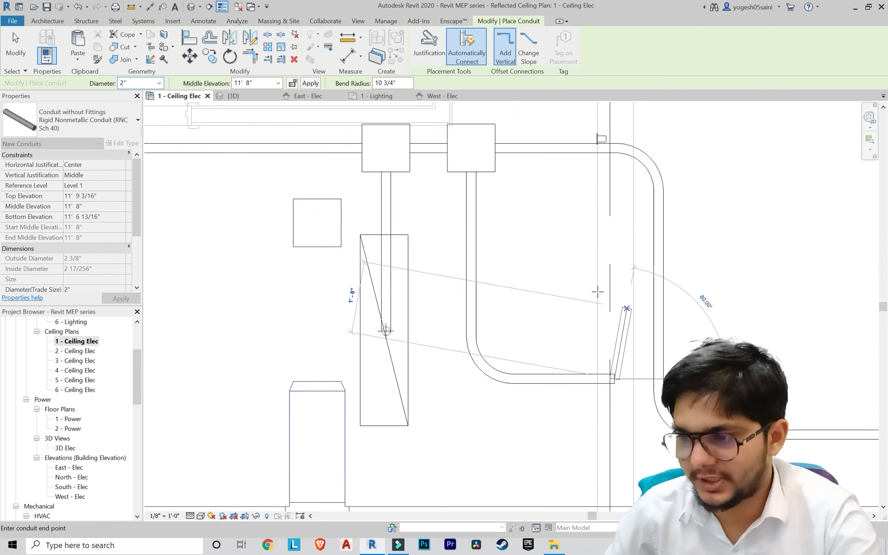
scroll(595, 305, "down", 3)
scroll(636, 270, "up", 3)
key("Escape")
key("Escape")
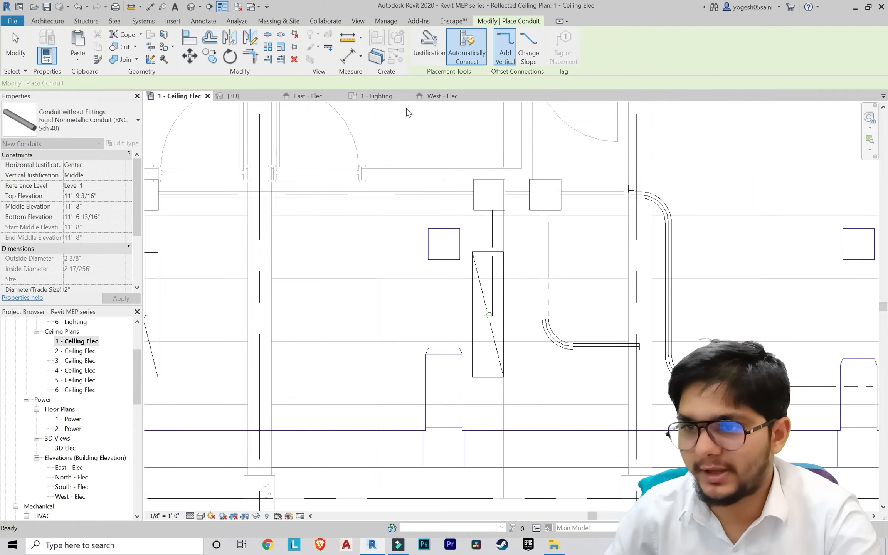
Step: Examine the new conduit branch at the partition wall in the default 3D view
left_click(363, 21)
left_click(322, 39)
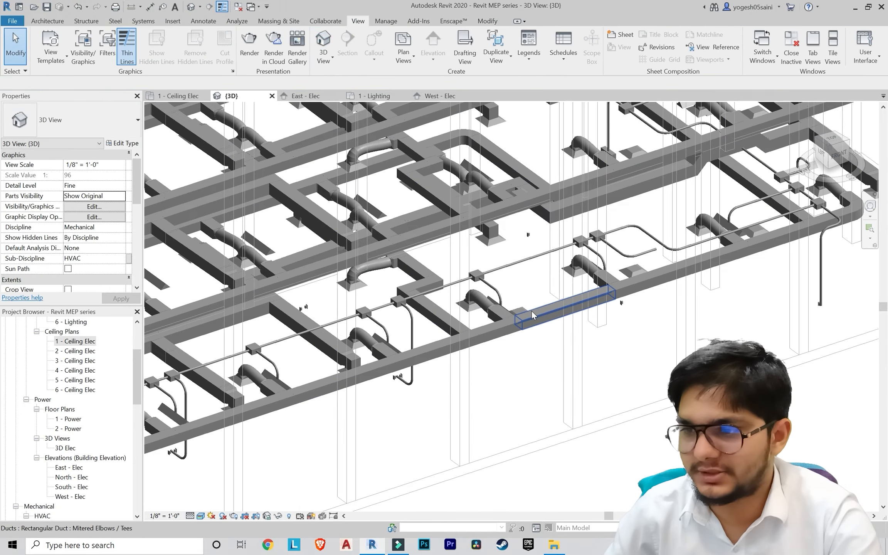
middle_click_drag(532, 310, 76, 416, "shift")
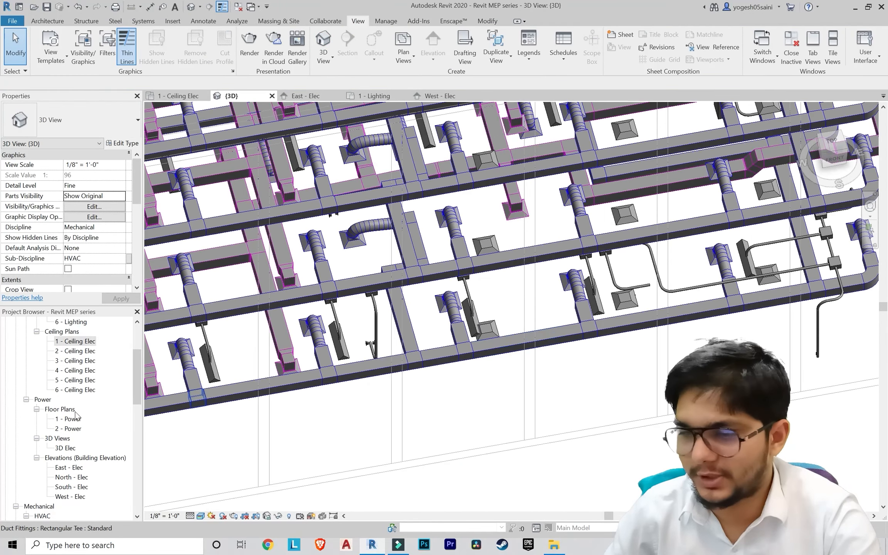
Step: Open the South - Elec elevation at the first-floor conduit run
double_click(63, 487)
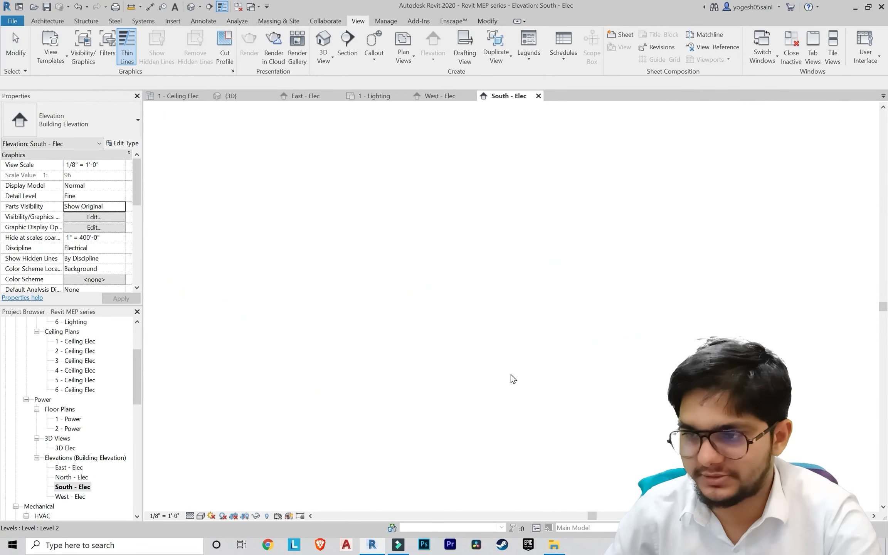
middle_click_drag(489, 383, 435, 379)
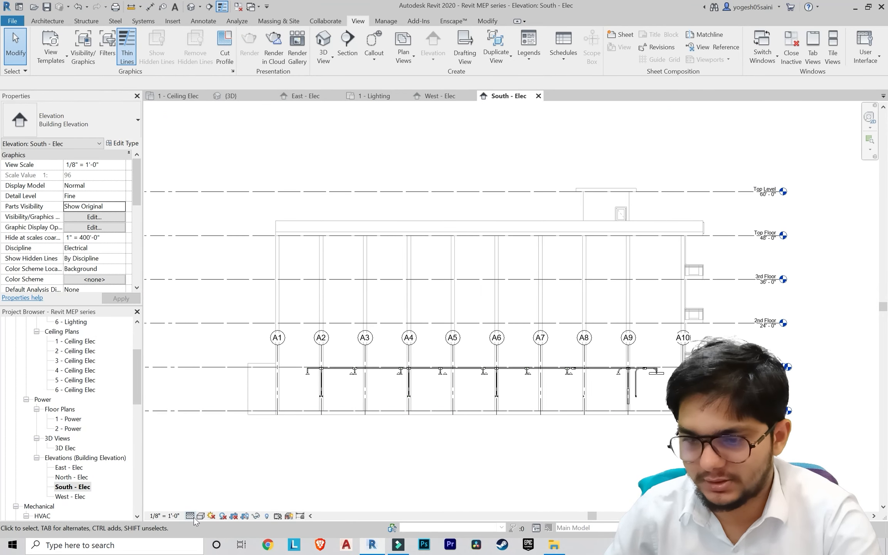
Step: Examine the conduit run between grids A6 and A10 in the South elevation and locate the branch's end conduit at grid A8
scroll(682, 389, "up", 4)
scroll(562, 374, "up", 4)
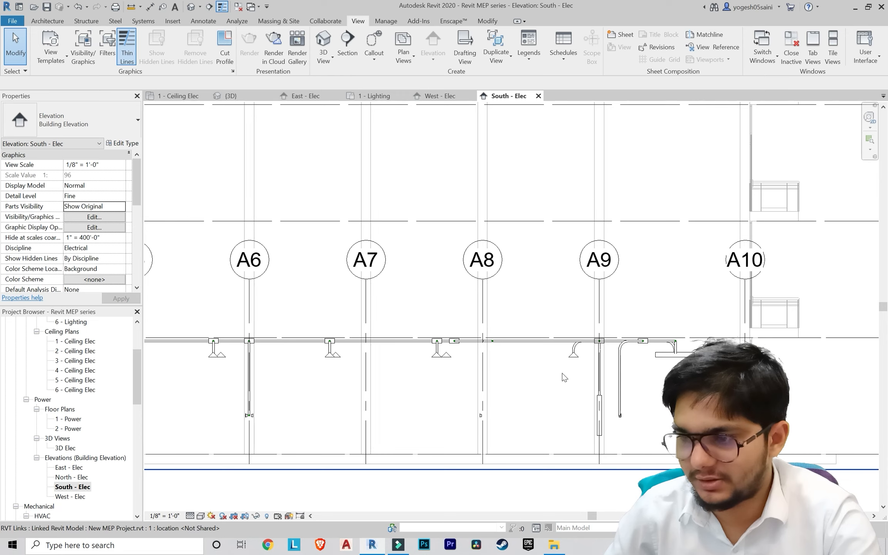
middle_click_drag(555, 378, 709, 382)
scroll(527, 380, "down", 4)
scroll(631, 383, "down", 3)
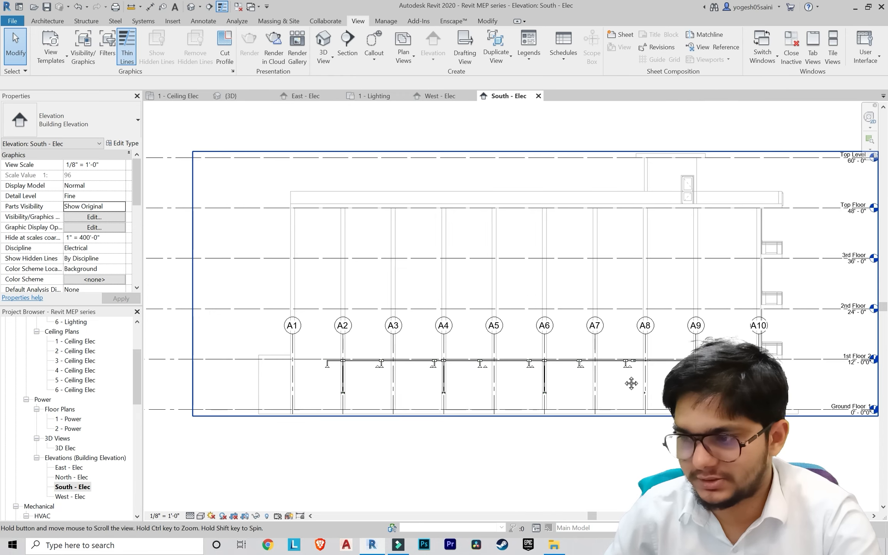
middle_click_drag(630, 382, 526, 386)
scroll(525, 385, "down", 2)
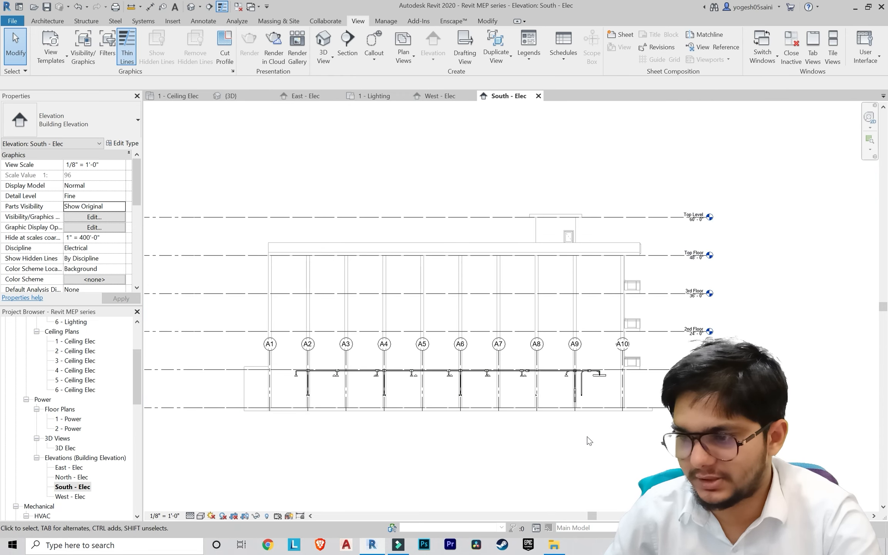
scroll(569, 386, "up", 5)
scroll(566, 320, "up", 3)
scroll(578, 309, "up", 3)
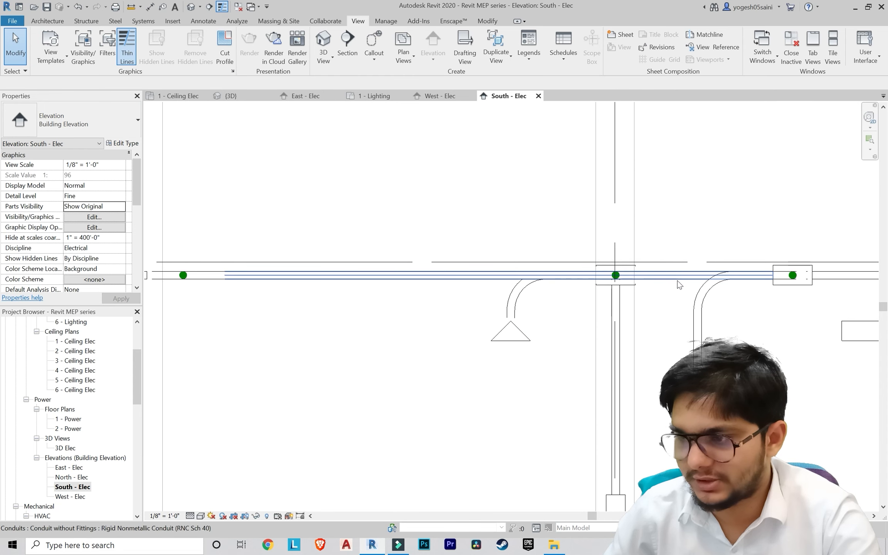
scroll(678, 280, "down", 2)
scroll(521, 307, "down", 1)
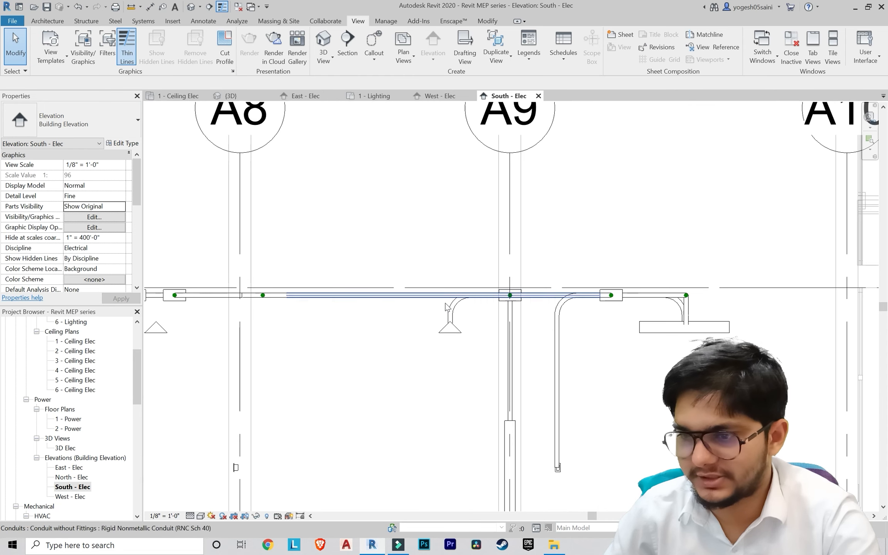
middle_click_drag(220, 311, 451, 311)
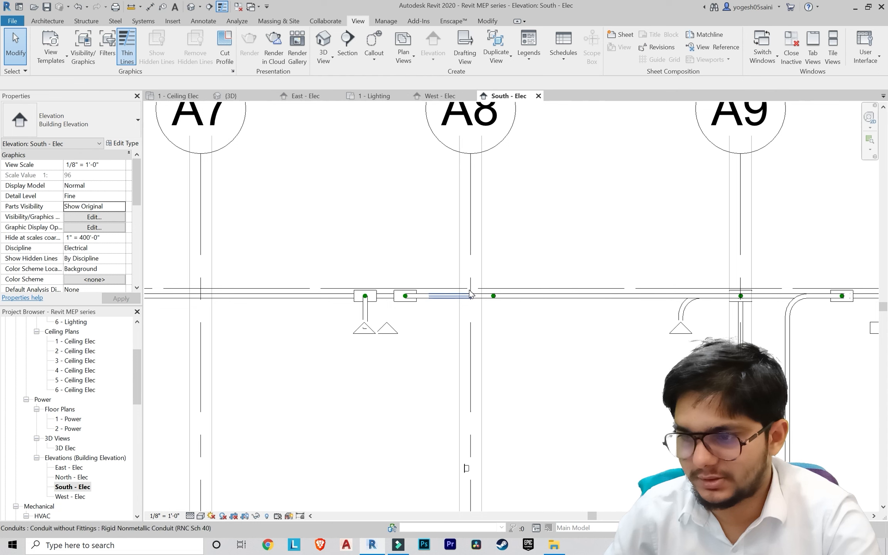
scroll(470, 291, "up", 2)
left_click(409, 300)
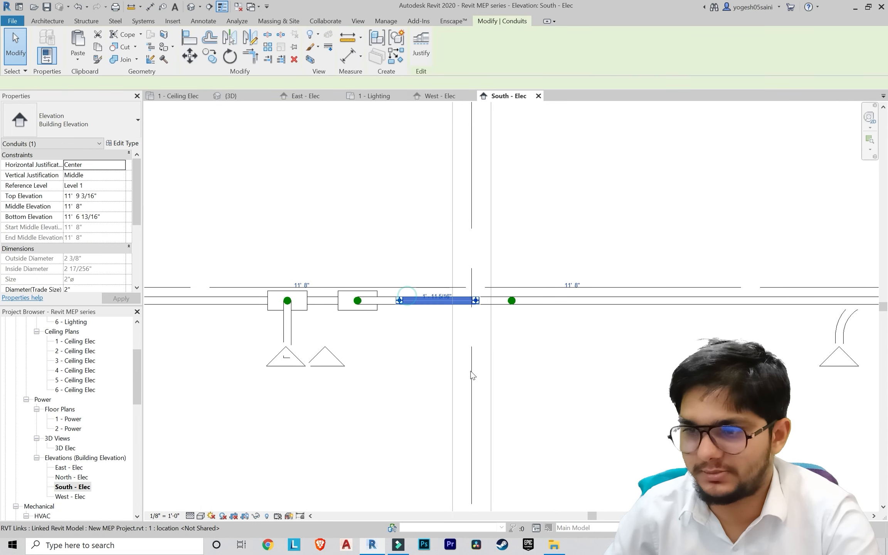
key("Escape")
Step: Draw a 2" conduit from the branch's end at grid A8 straight down to the wall switch, at a middle elevation of 4' 0"
left_click(135, 22)
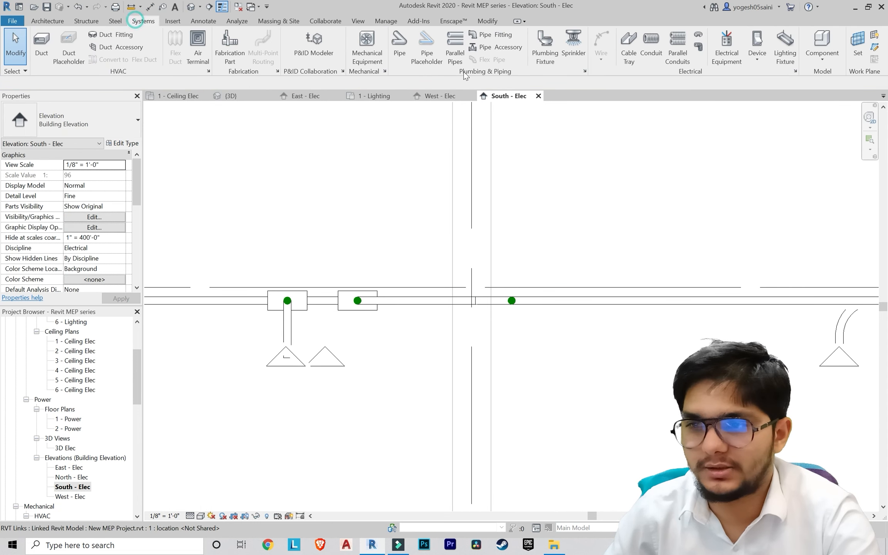
left_click(646, 49)
scroll(503, 328, "up", 3)
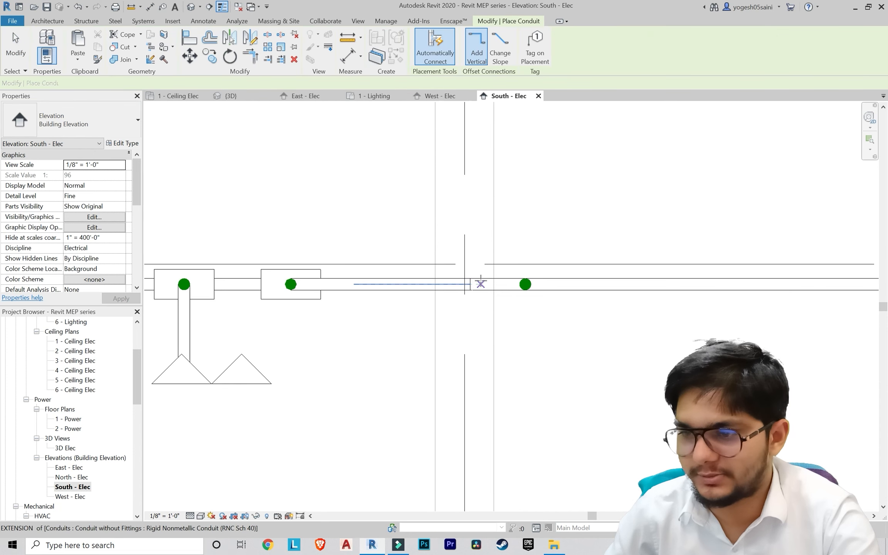
left_click(470, 283)
scroll(489, 375, "down", 4)
scroll(476, 415, "down", 4)
middle_click_drag(476, 417, 476, 223)
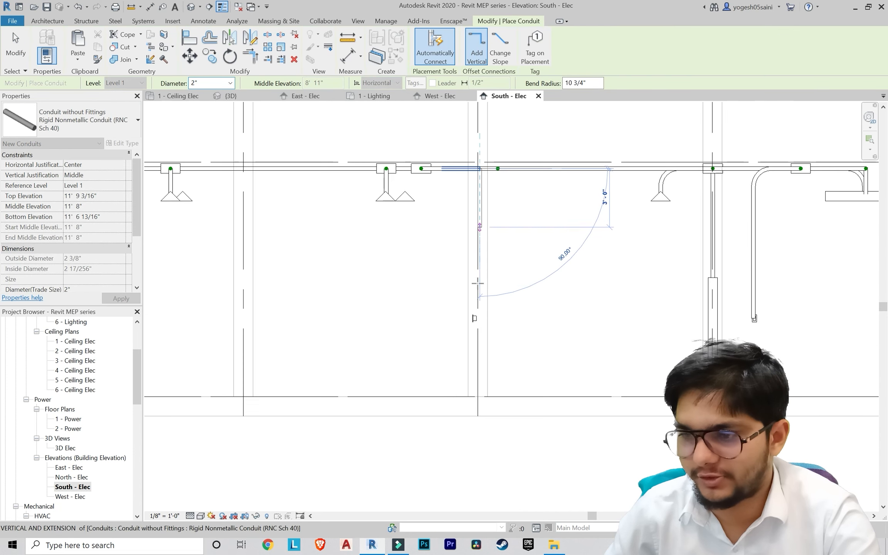
scroll(477, 322, "up", 7)
key("Escape")
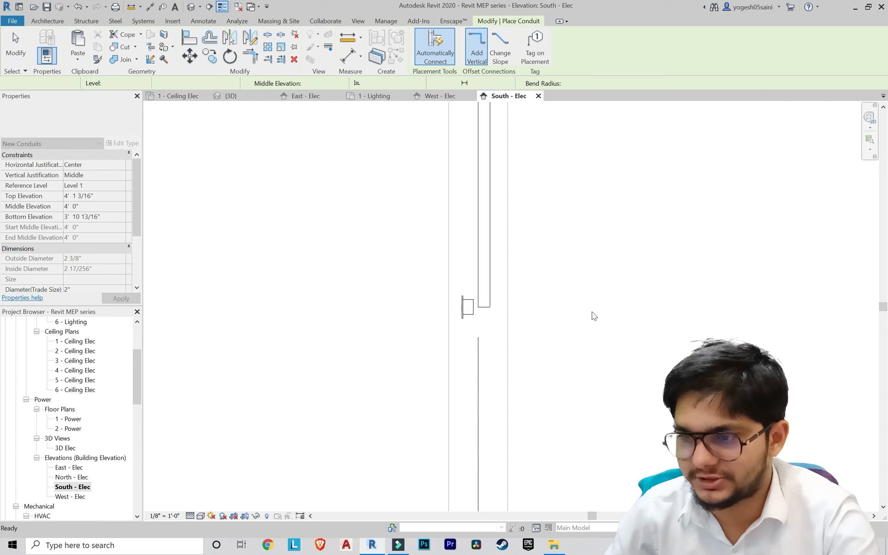
key("Escape")
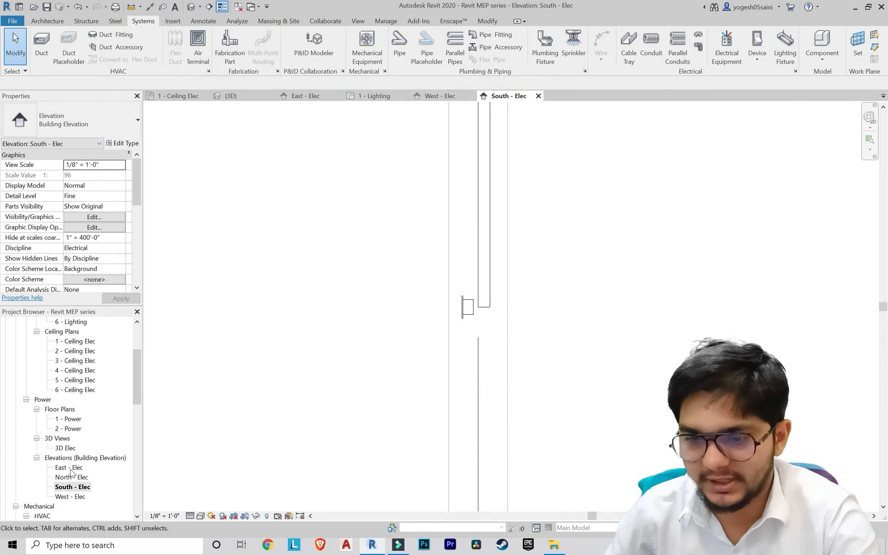
Step: Open the West - Elec elevation at the lower end of the new conduit drop
double_click(70, 469)
double_click(71, 497)
scroll(377, 410, "up", 6)
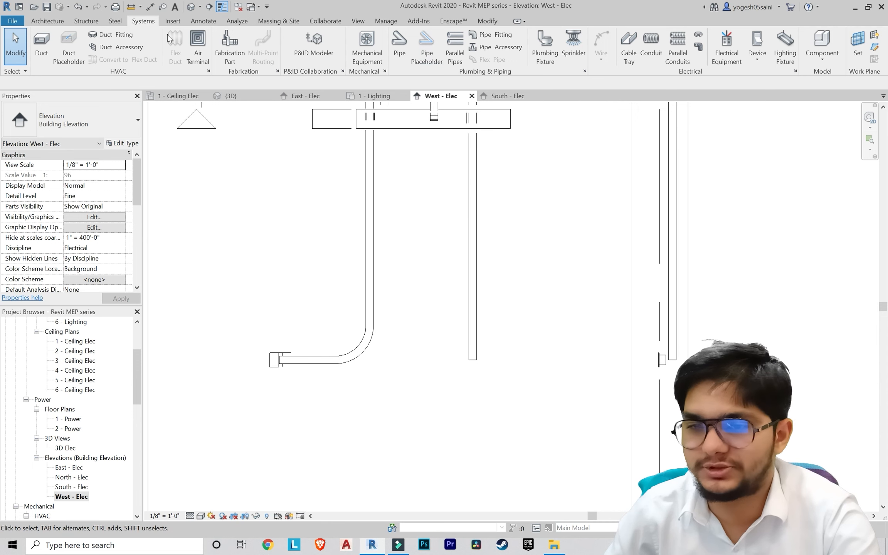
scroll(493, 338, "up", 3)
Step: Try to run a 2" conduit horizontally from the new drop's lower end to the wall switch
key("c")
key("n")
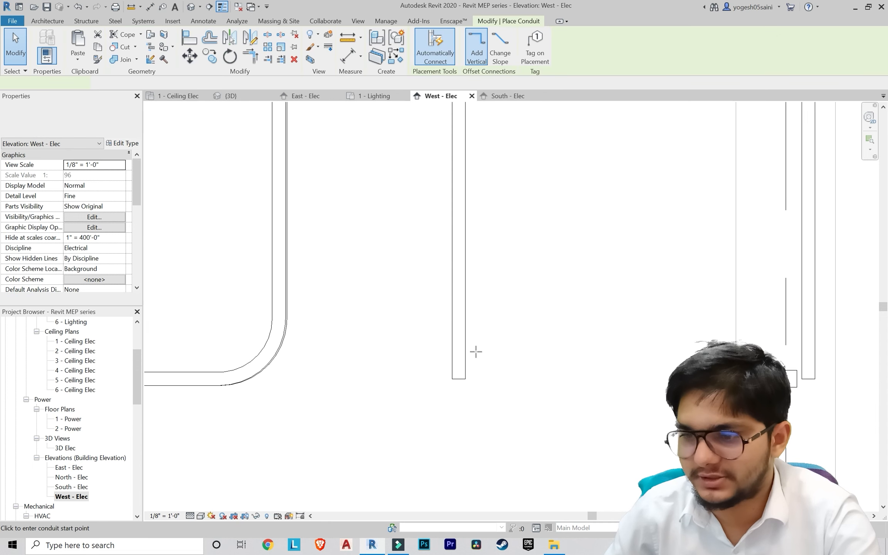
left_click(456, 379)
scroll(345, 380, "up", 6)
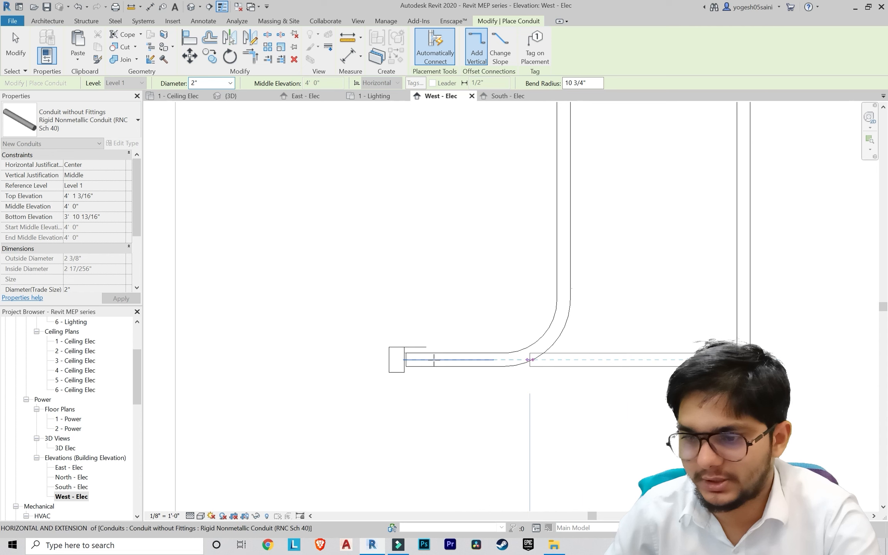
left_click(326, 360)
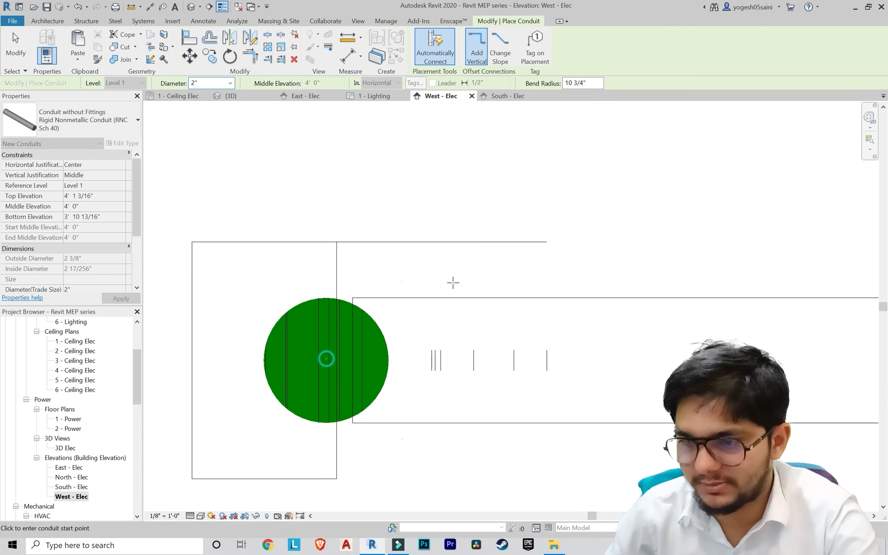
key("Escape")
scroll(455, 288, "down", 6)
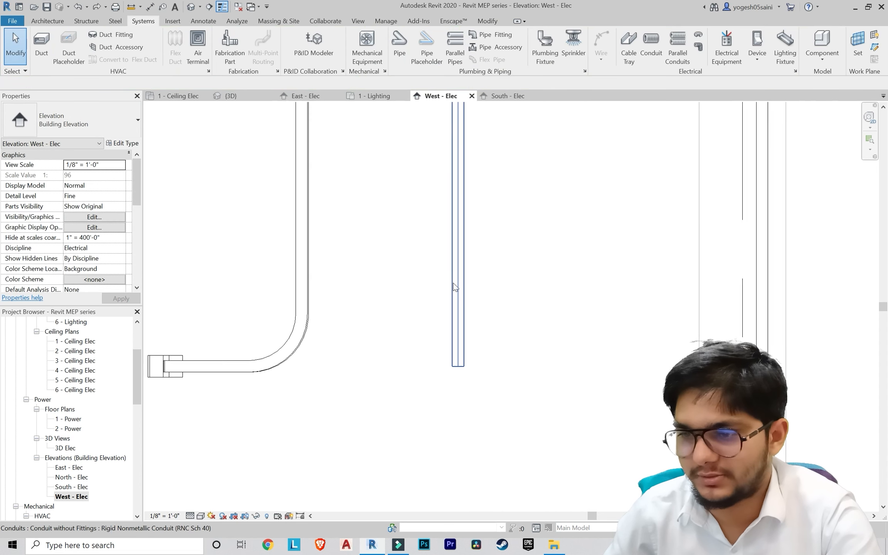
Step: Draw a horizontal 2" conduit from the new drop's lower end to the wall switch, joining the two with a bend
left_click(654, 46)
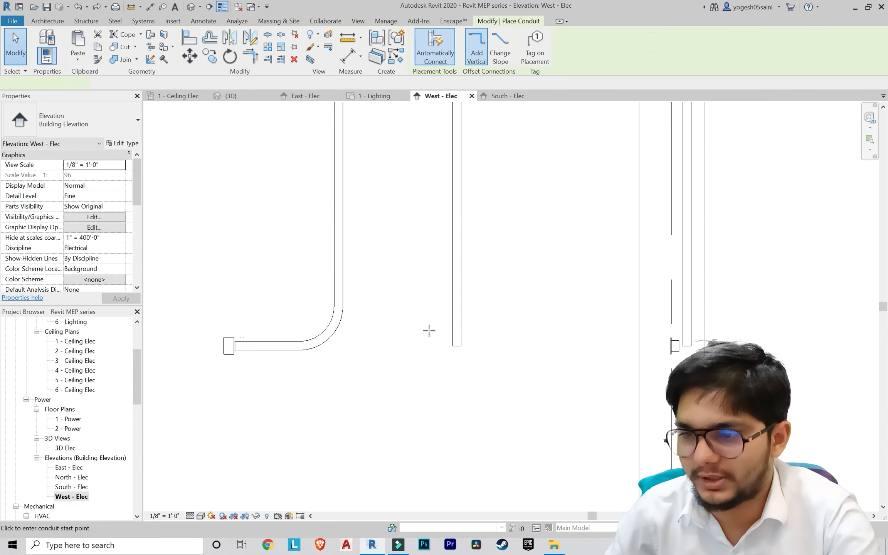
scroll(428, 331, "up", 2)
left_click(479, 358)
middle_click_drag(192, 354, 448, 339)
scroll(305, 347, "up", 6)
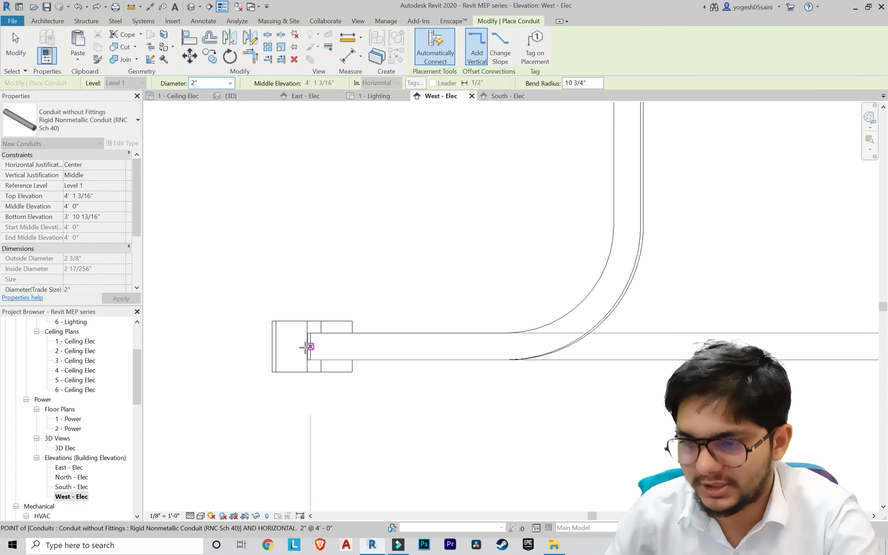
key("Escape")
key("Escape")
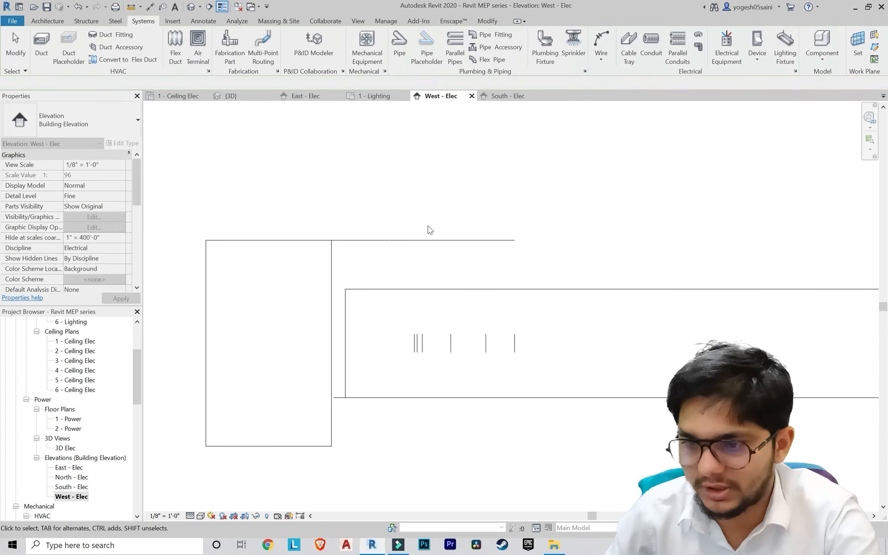
scroll(514, 243, "down", 4)
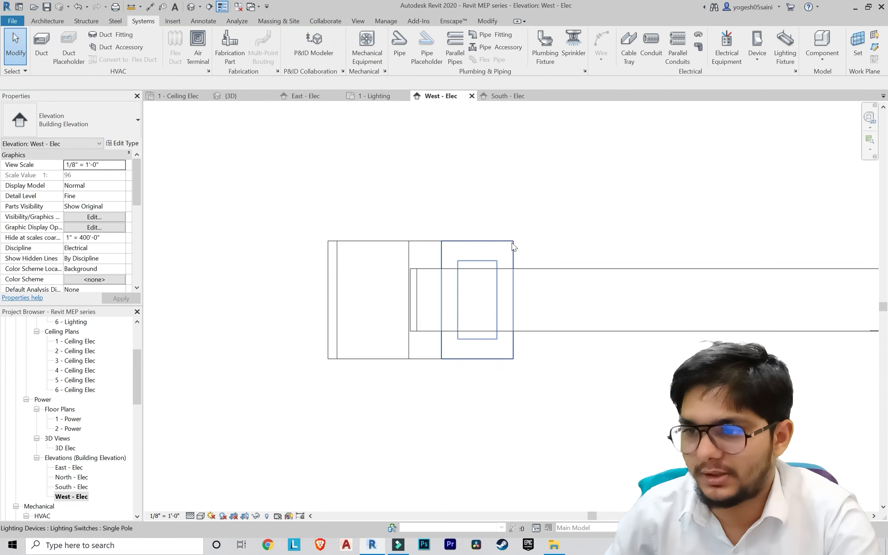
Step: Nudge the new vertical conduit toward the wall switch until it lines up with the neighbouring drop
middle_click_drag(478, 252, 314, 407)
scroll(449, 317, "down", 5)
middle_click_drag(449, 316, 376, 385)
left_click(440, 325)
scroll(443, 326, "down", 4)
middle_click_drag(482, 347, 477, 397)
scroll(477, 397, "up", 1)
left_click(506, 326)
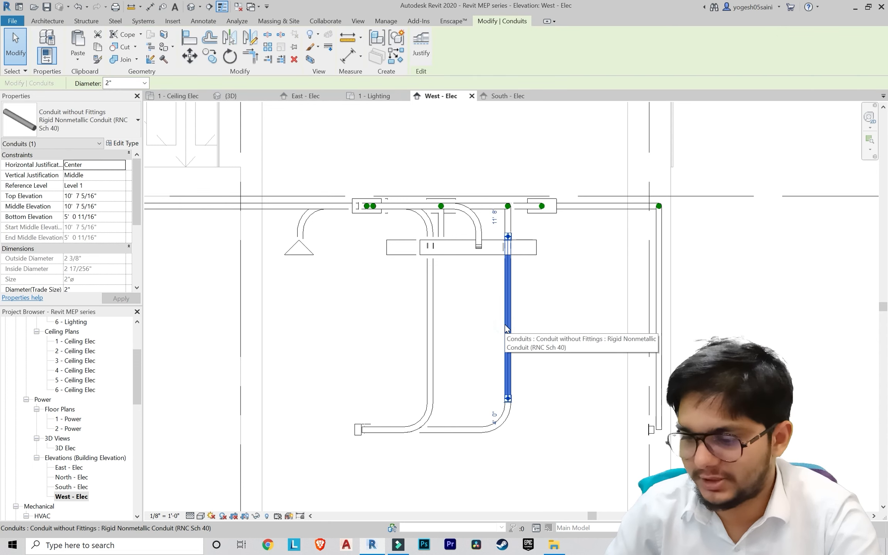
key("Left")
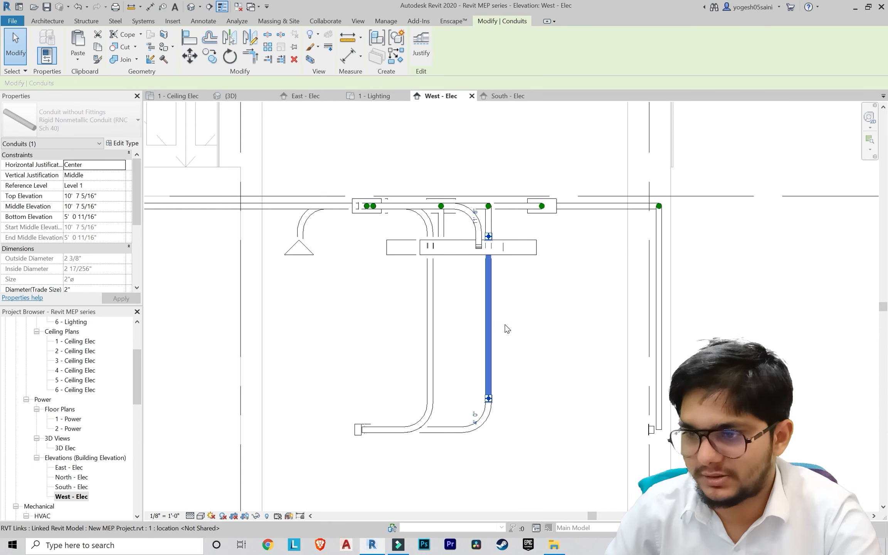
key("Left")
key("Left")
key("Left")
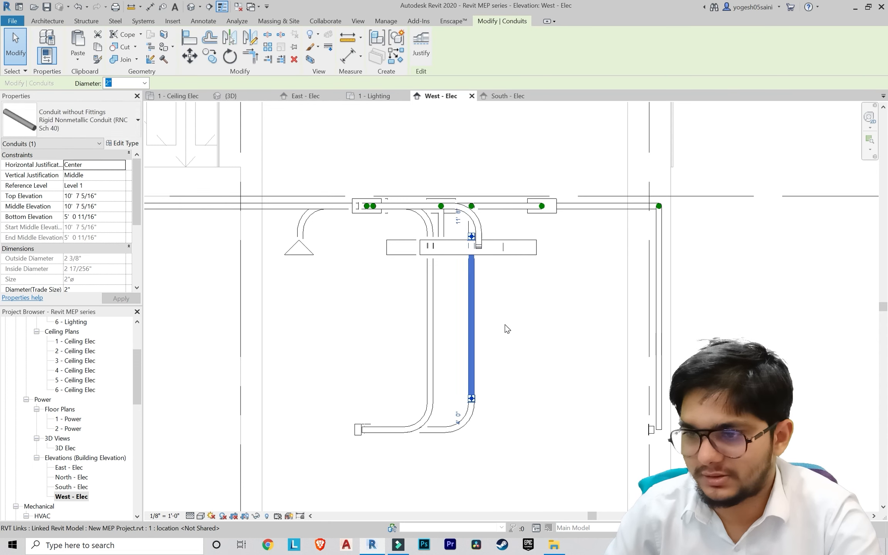
key("Left")
key("Left")
key("Left")
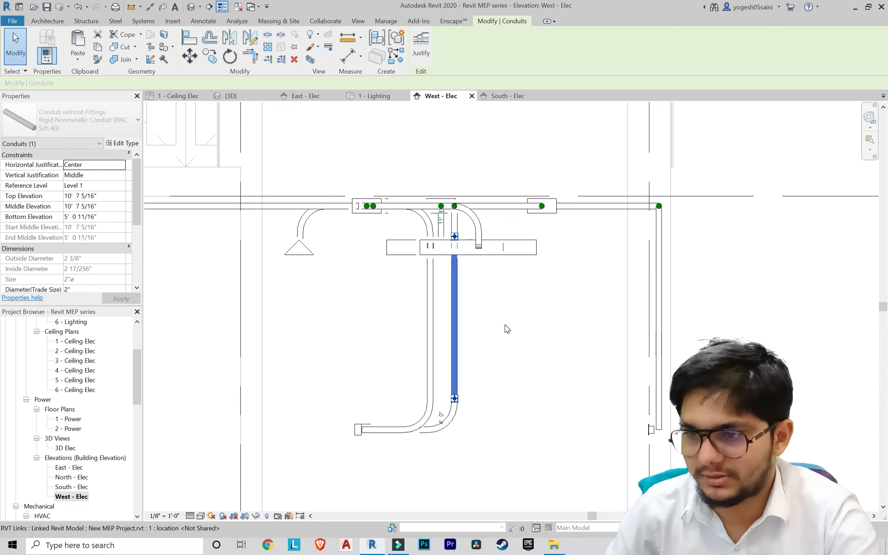
key("Left")
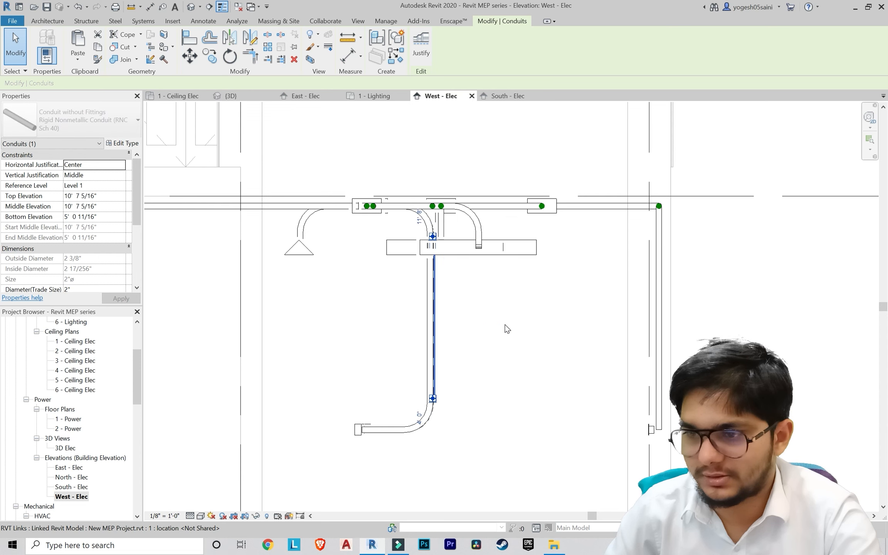
key("Escape")
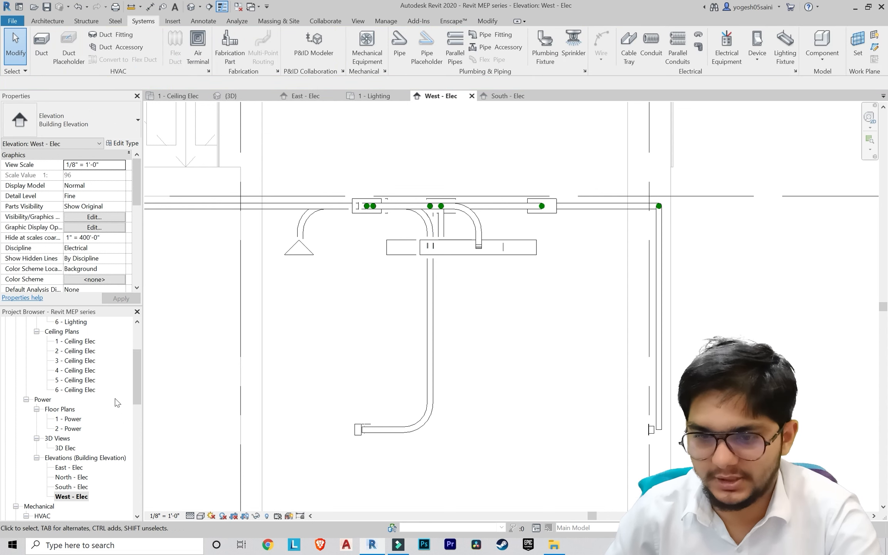
Step: Open the 1 - Ceiling Elec plan and examine the conduit run from the new branch back to the first light fixture
double_click(76, 345)
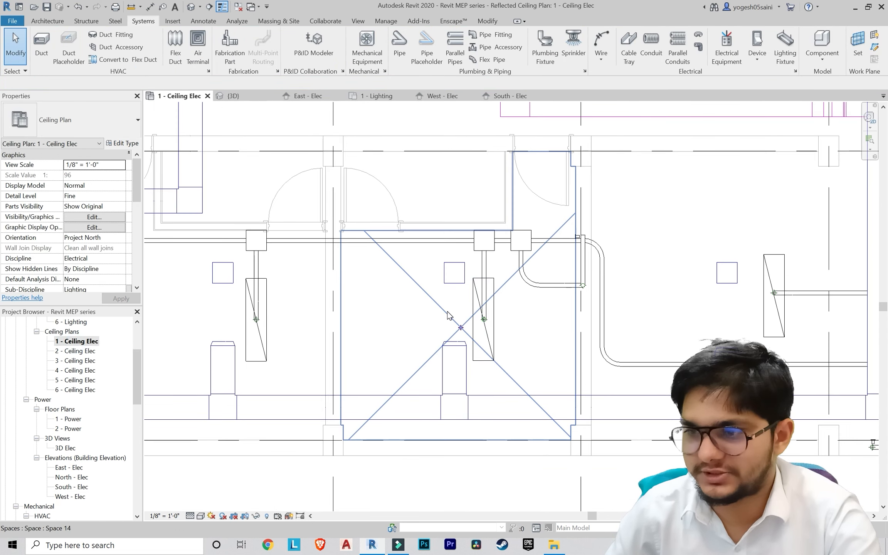
scroll(560, 282, "up", 3)
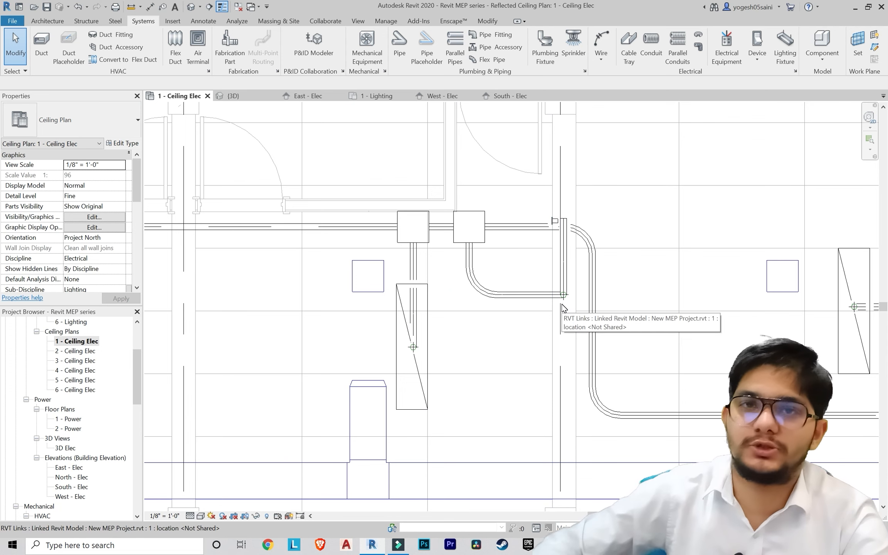
scroll(567, 316, "down", 3)
scroll(570, 323, "down", 4)
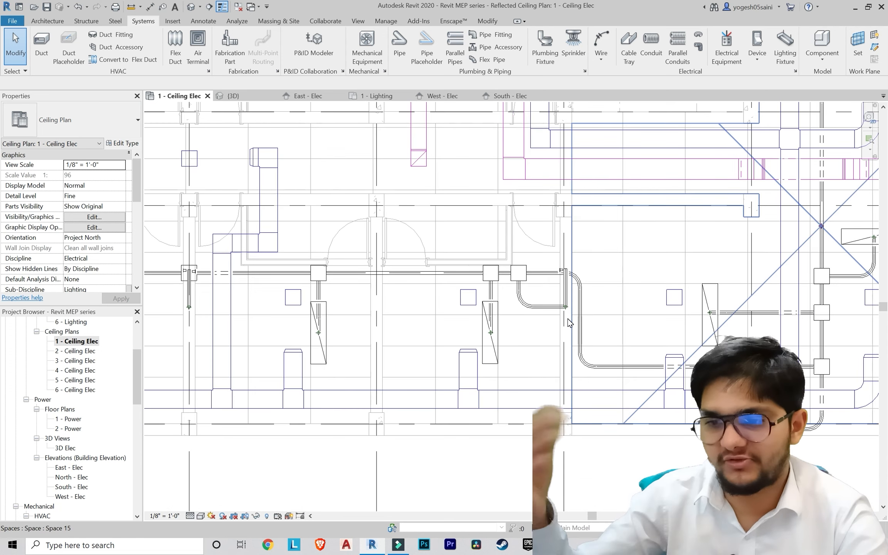
scroll(559, 309, "down", 2)
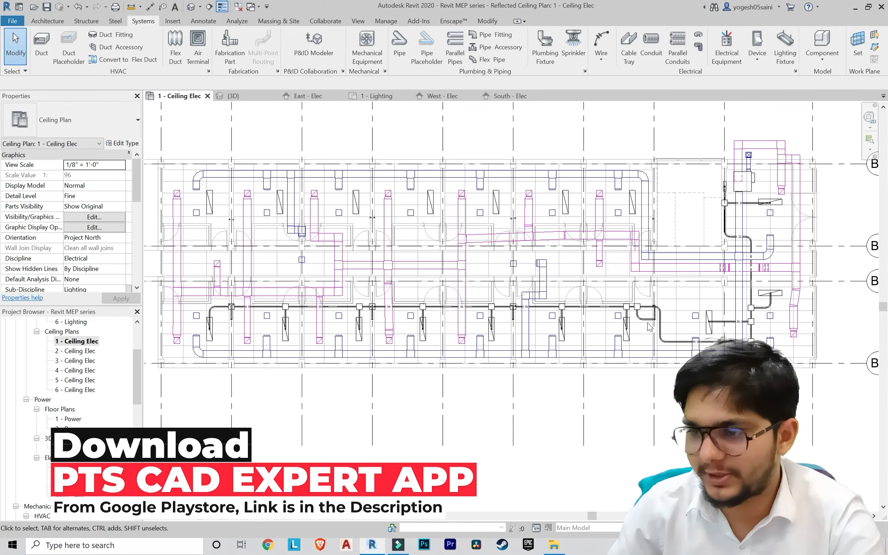
scroll(592, 301, "up", 3)
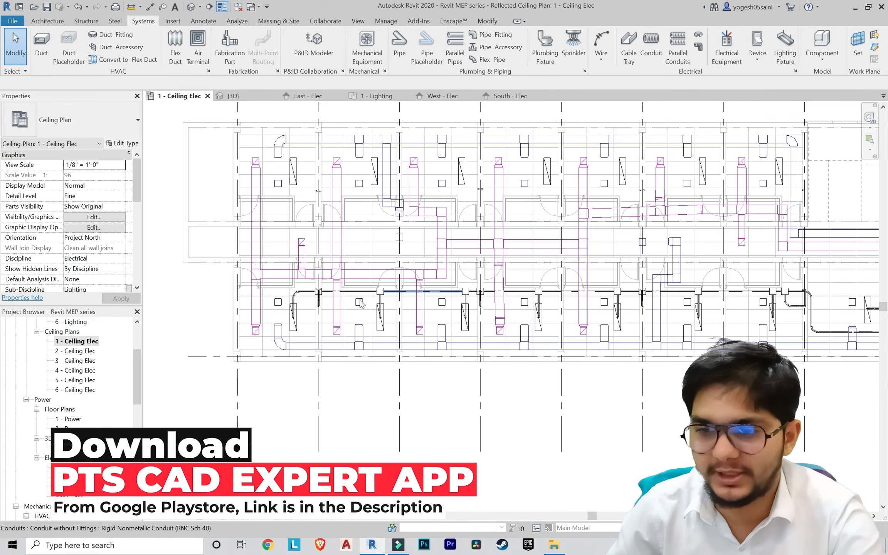
scroll(317, 315, "up", 4)
scroll(320, 316, "up", 8)
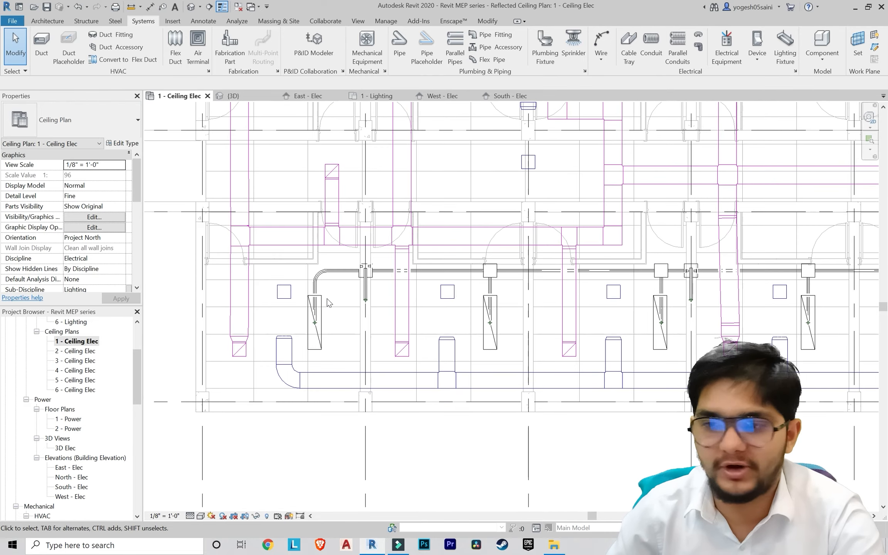
left_click(286, 315)
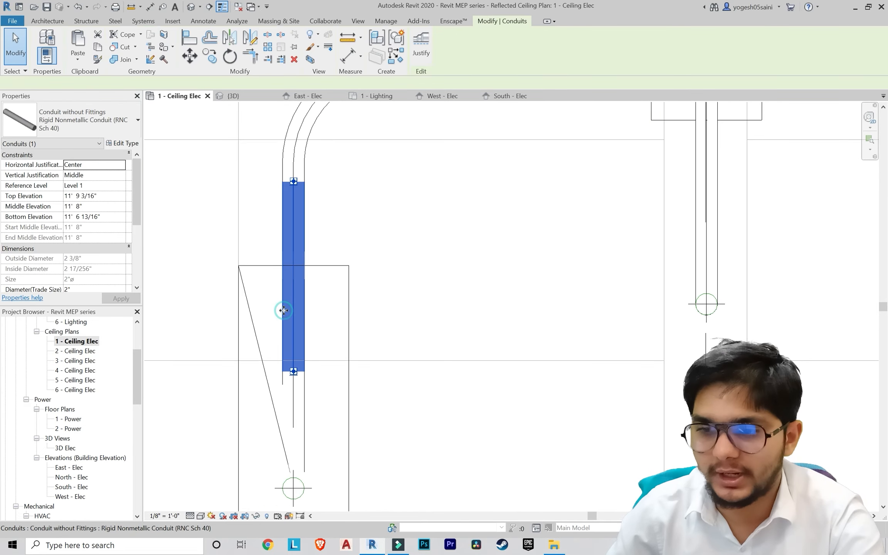
scroll(295, 348, "down", 3)
left_click(365, 330)
scroll(366, 330, "down", 8)
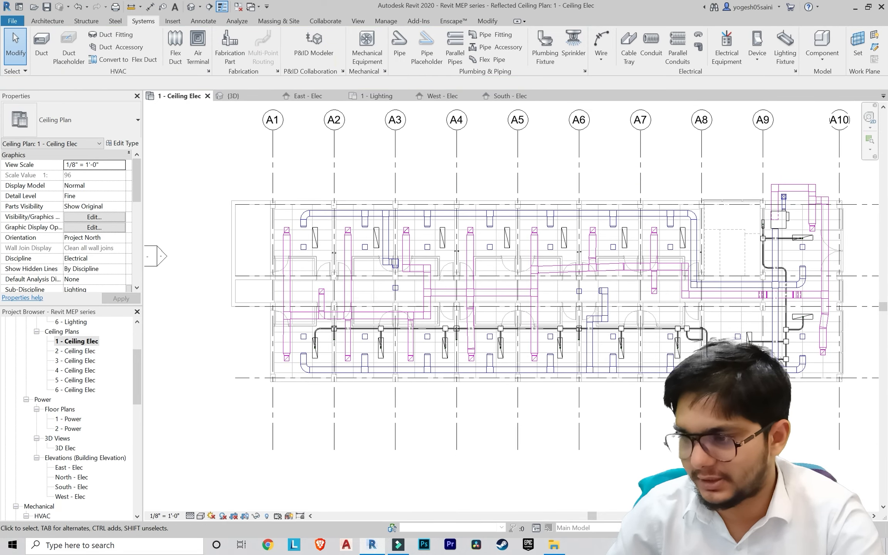
Step: Select the lower room row between grids A1 and A8 and filter the selection to Conduit Fittings and Conduits only
mouse_move(654, 467)
left_mouse_down()
mouse_move(543, 405)
mouse_move(480, 347)
mouse_move(573, 376)
mouse_move(652, 458)
left_mouse_up()
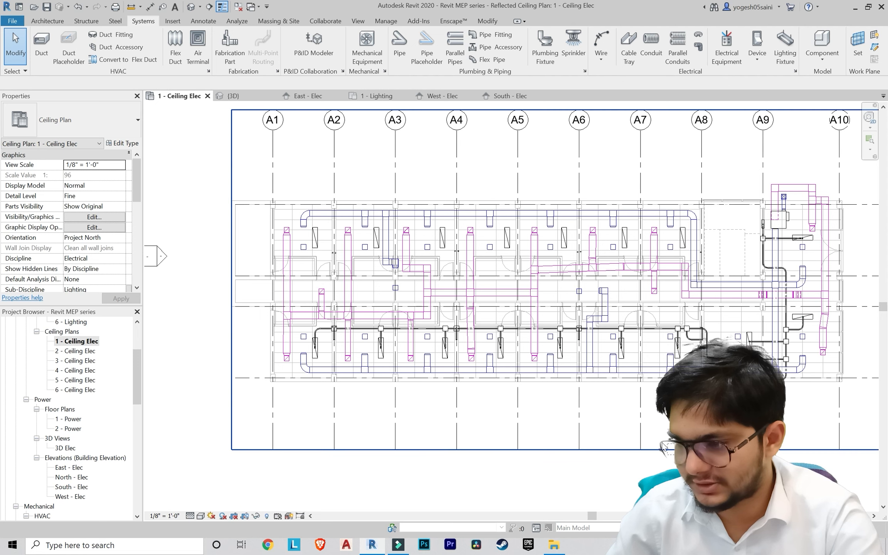
left_click_drag(570, 394, 296, 294)
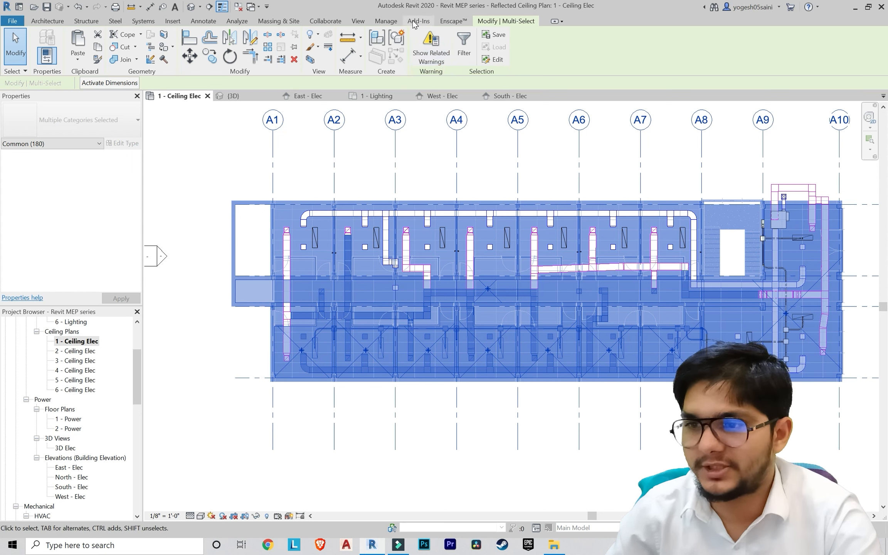
left_click(465, 45)
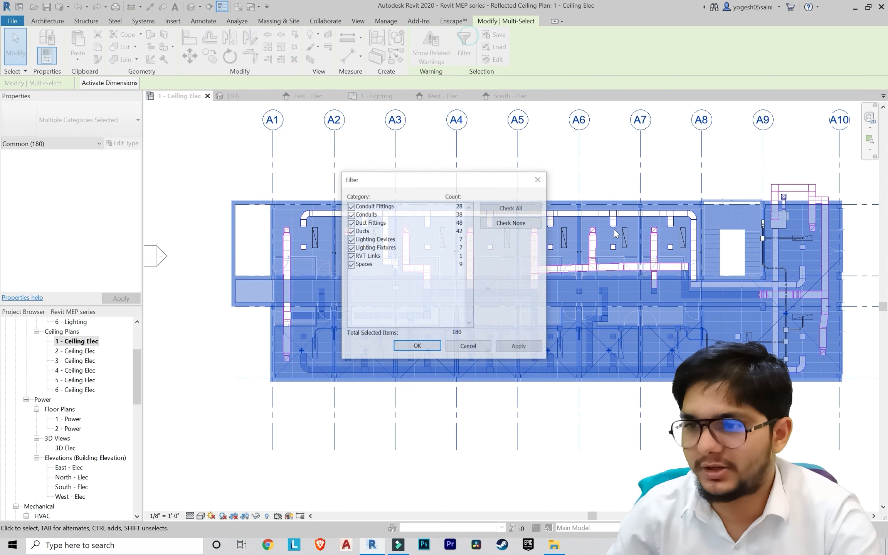
left_click(351, 206)
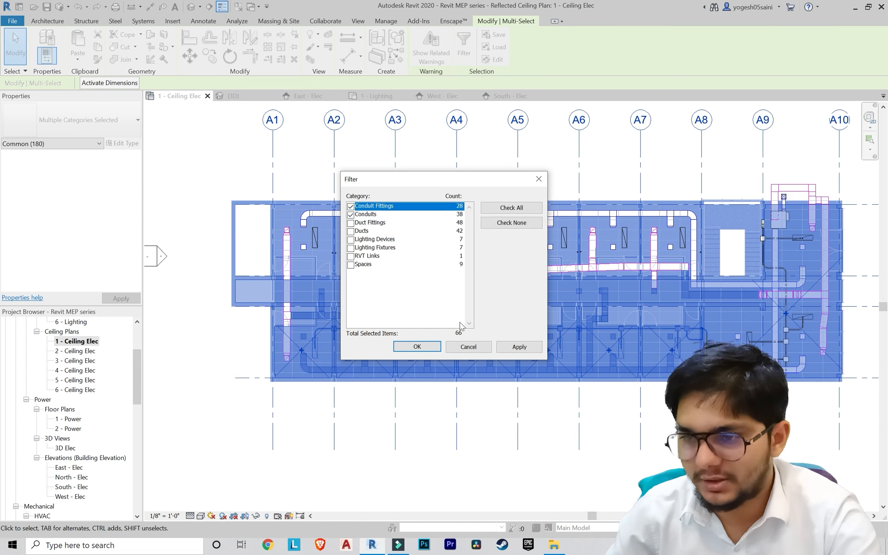
left_click(525, 348)
left_click(403, 345)
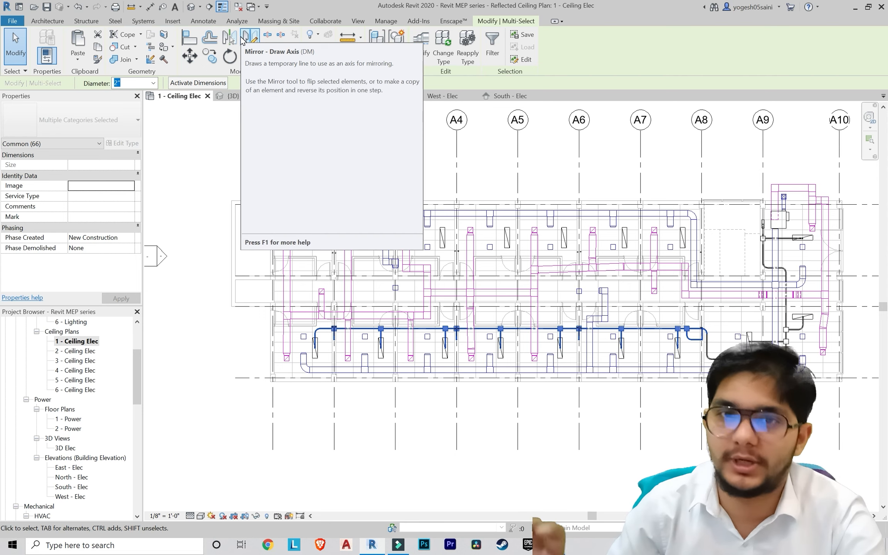
Step: Mirror a copy of the selected conduit run onto the upper room row about a horizontal axis along the corridor between grids B2 and B3
left_click(249, 37)
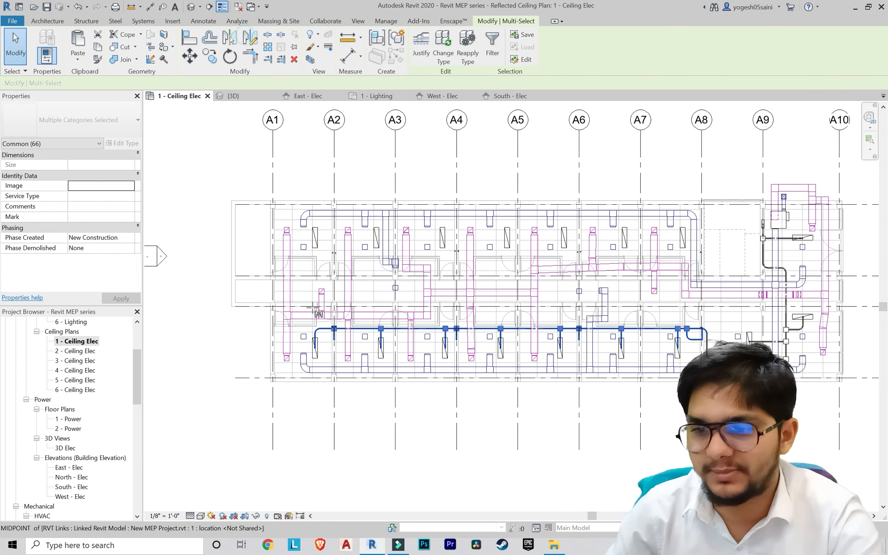
scroll(278, 295, "up", 6)
scroll(277, 299, "down", 6)
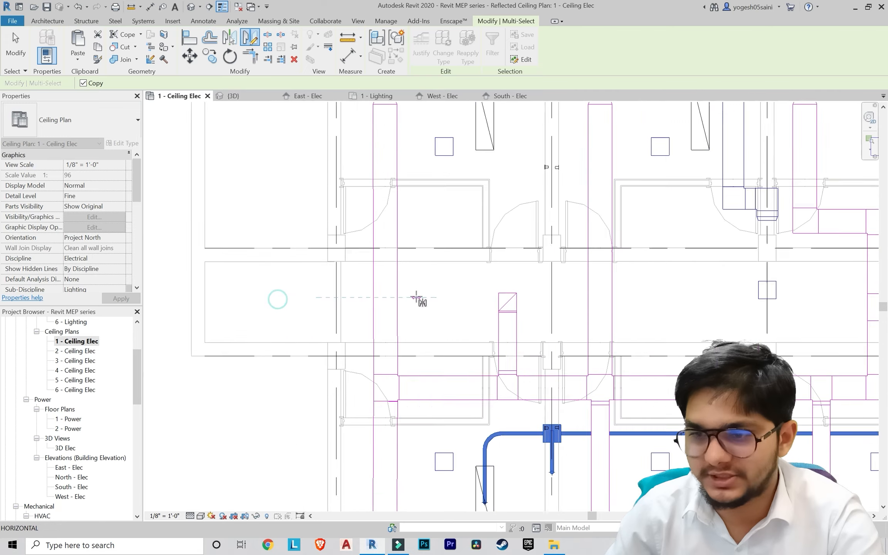
scroll(354, 308, "down", 2)
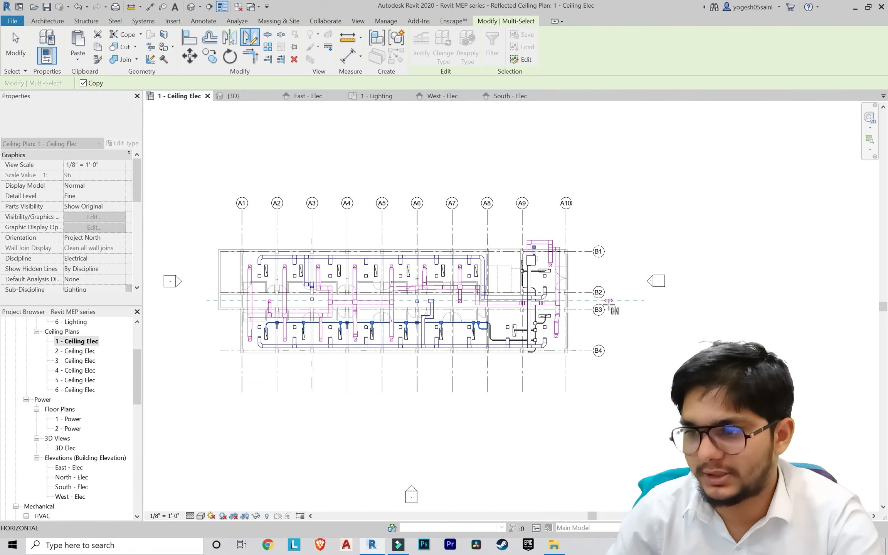
left_click(13, 36)
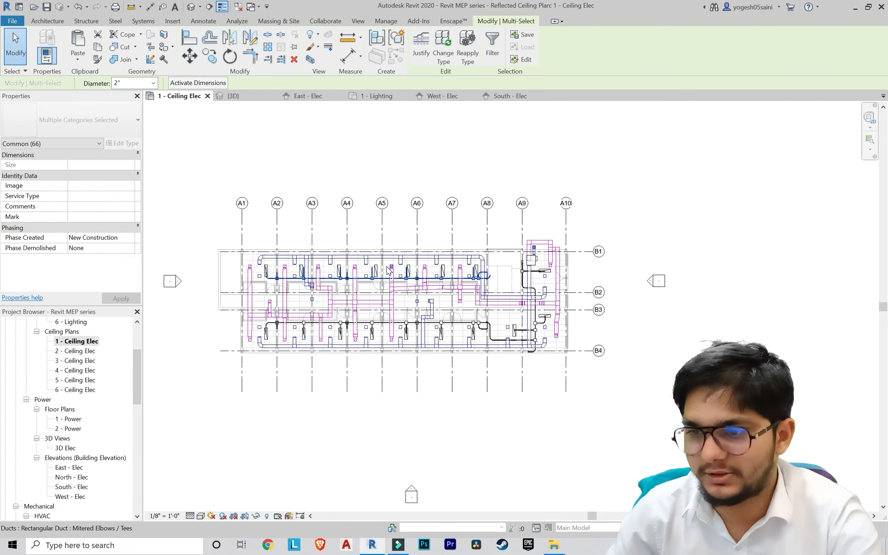
scroll(387, 267, "up", 3)
key("Escape")
middle_click_drag(461, 298, 579, 299)
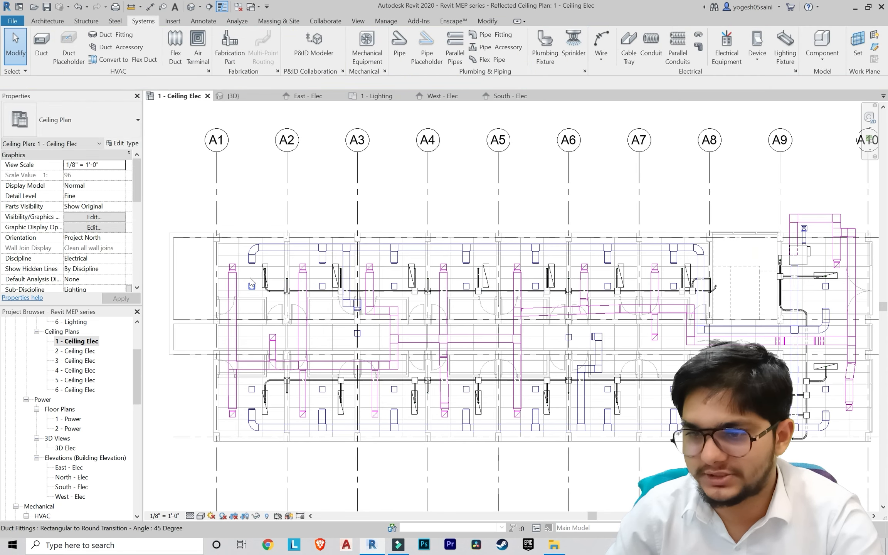
Step: Nudge the mirrored conduit branch between grids A2 and A3 sideways onto the centre of its light fixture
scroll(347, 282, "up", 7)
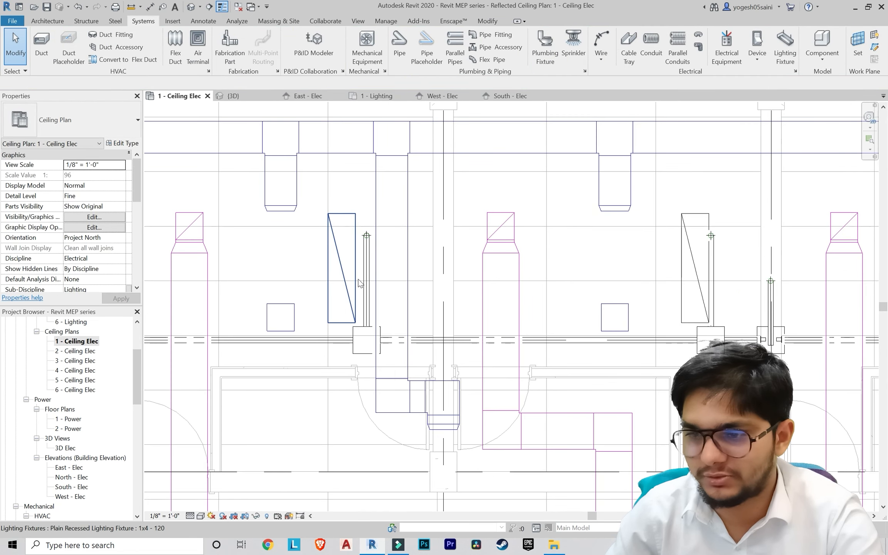
left_click(366, 283)
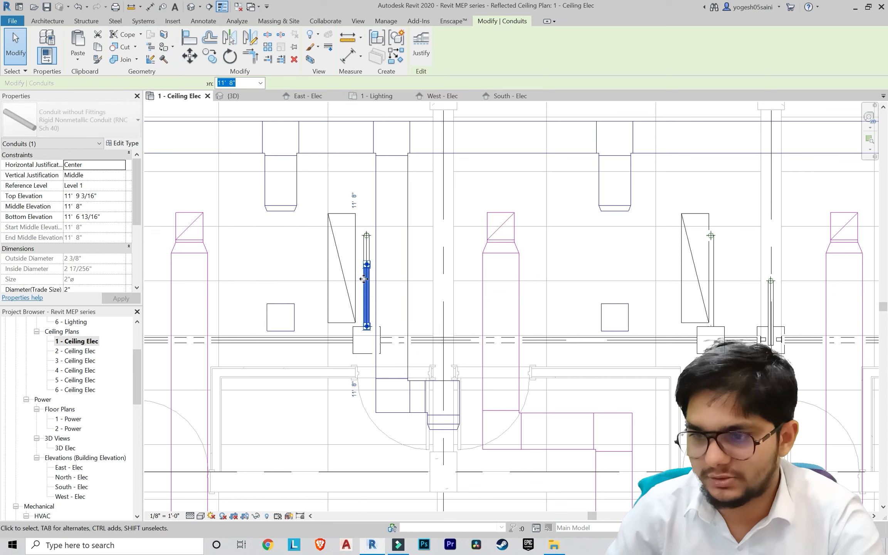
key("Left")
key("Left")
key("Left")
key("Left")
key("Left")
key("Left")
key("Left")
key("Left")
key("Left")
key("Left")
key("Left")
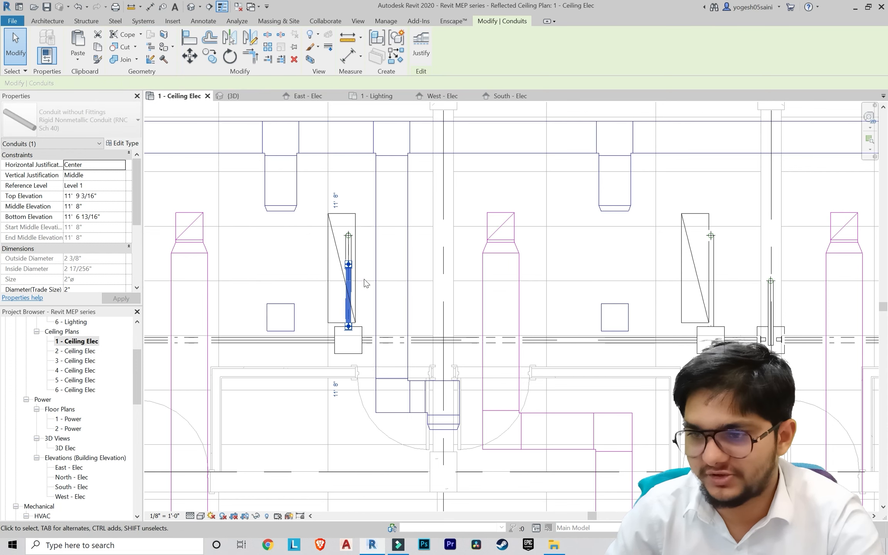
key("Escape")
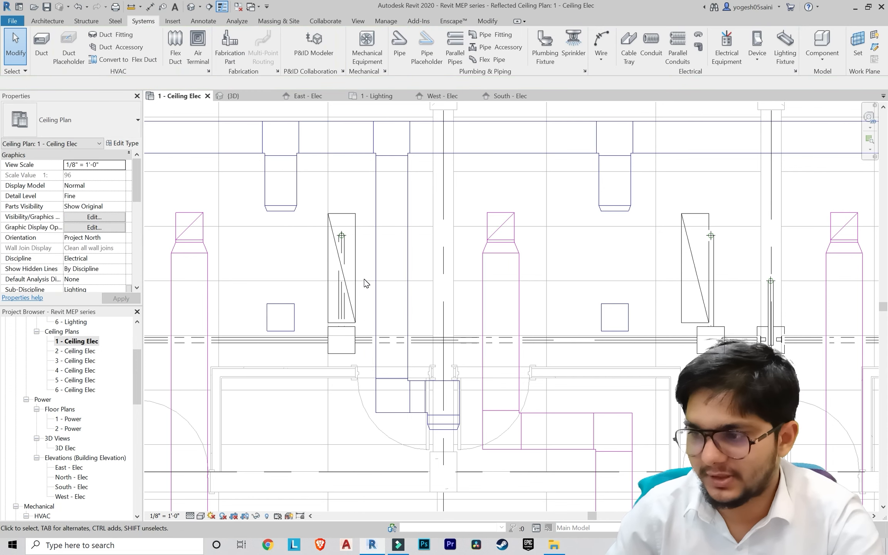
Step: Nudge the mirrored conduit branch between grids A3 and A4 sideways until it lies over its light fixture
scroll(493, 295, "down", 3)
scroll(494, 294, "up", 5)
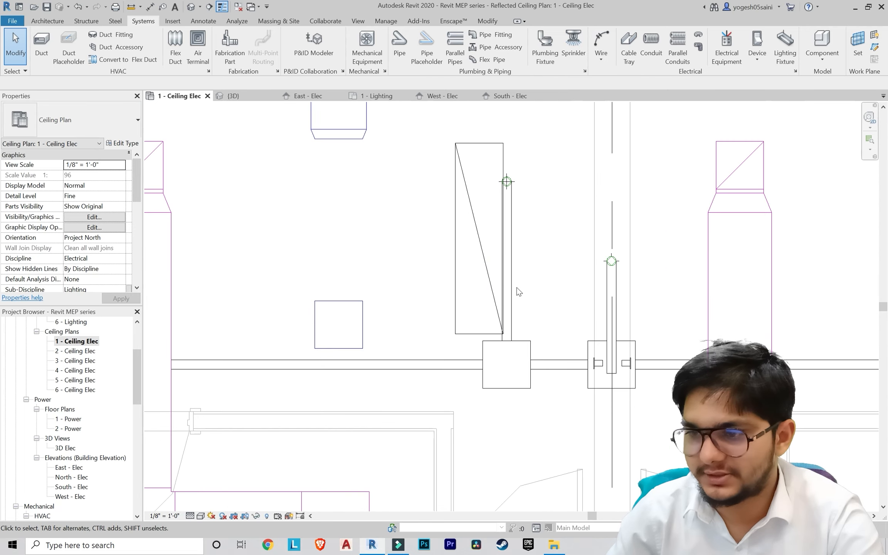
left_click(511, 283)
key("Left")
key("Left")
key("Left")
key("Left")
key("Left")
key("Left")
key("Left")
key("Left")
key("Left")
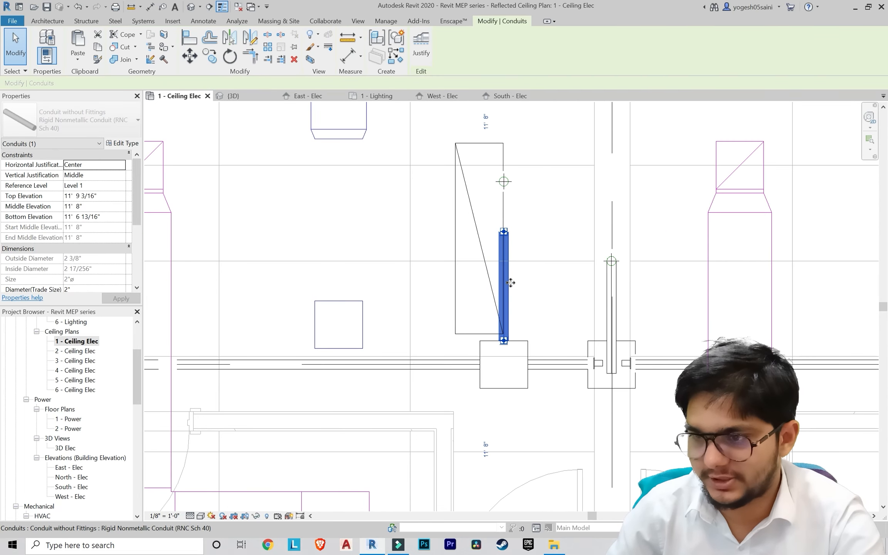
key("Escape")
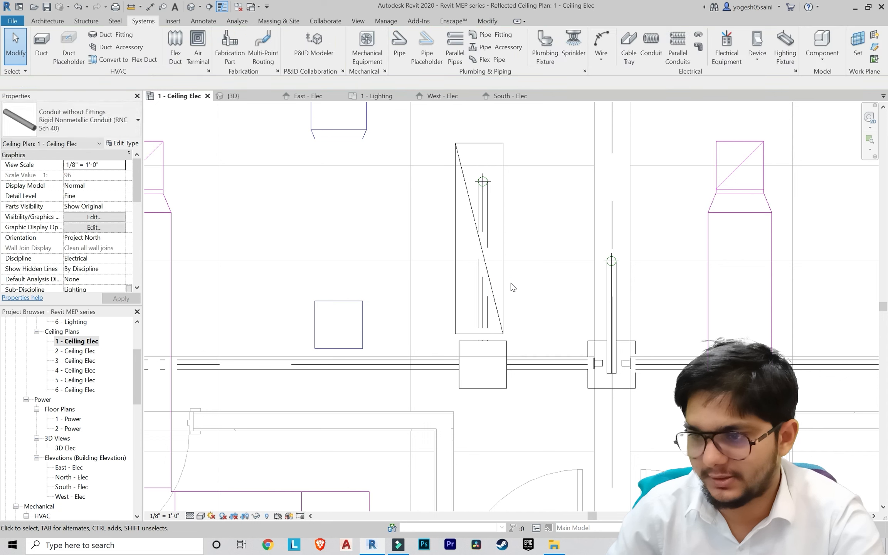
Step: Nudge the mirrored conduit branch between grids A4 and A5 sideways onto the centre of its light fixture
scroll(511, 283, "down", 3)
scroll(583, 258, "up", 3)
left_click(575, 255)
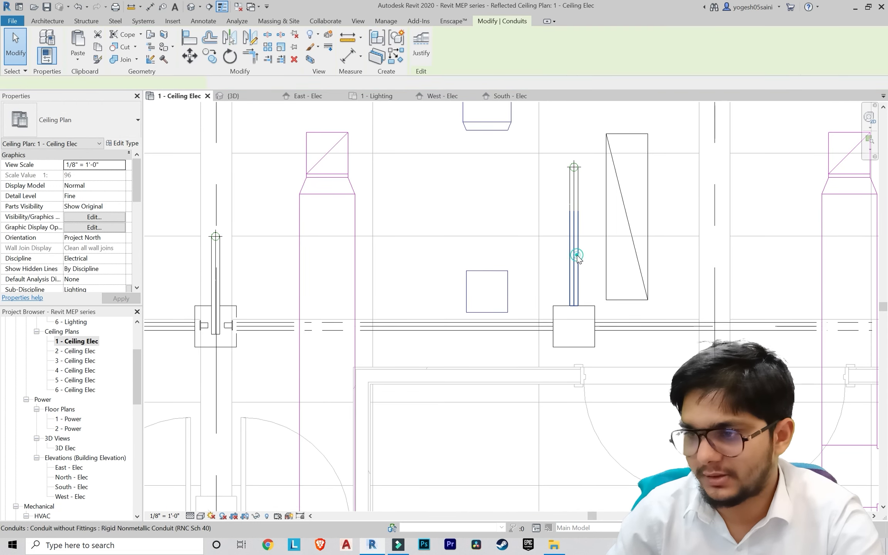
key("Right")
key("Right")
key("Right")
key("Right")
key("Right")
key("Right")
key("Right")
key("Right")
key("Right")
key("Right")
key("Right")
key("Right")
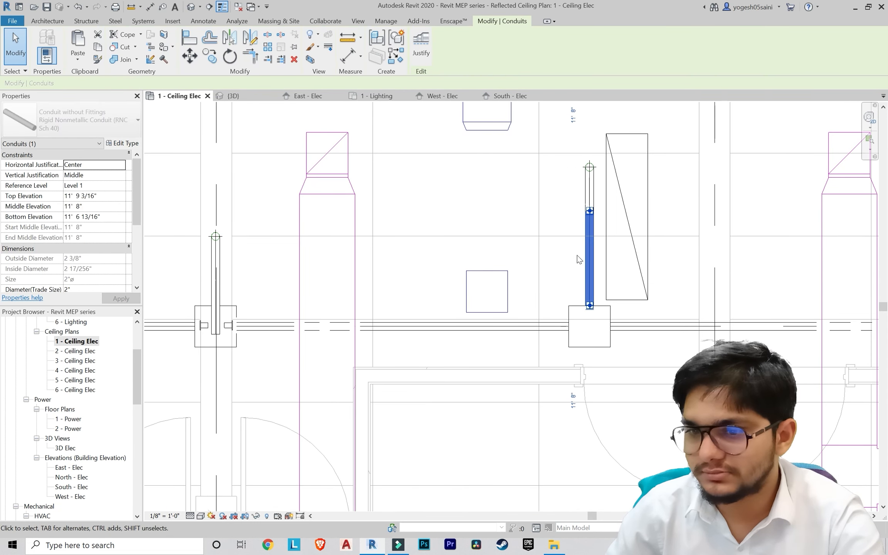
key("Right")
key("Right")
key("Right")
key("Right")
key("Right")
key("Right")
key("Right")
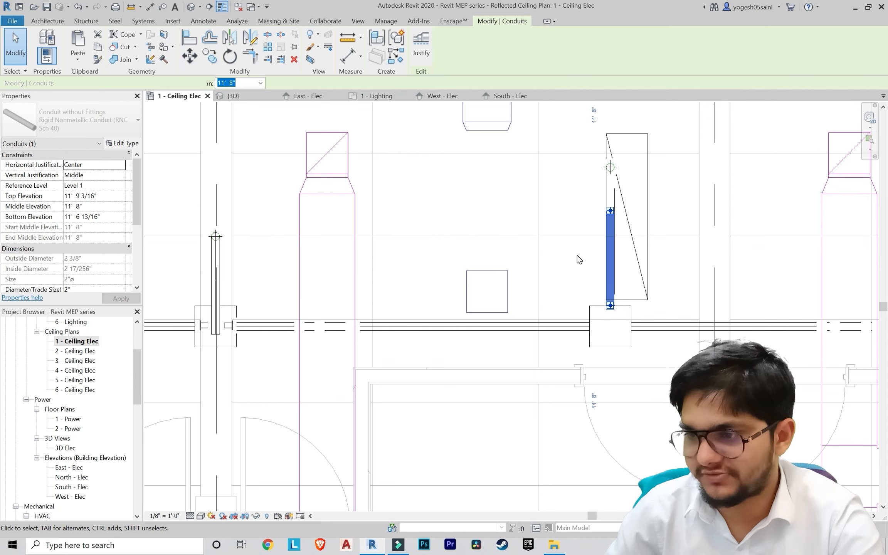
key("Right")
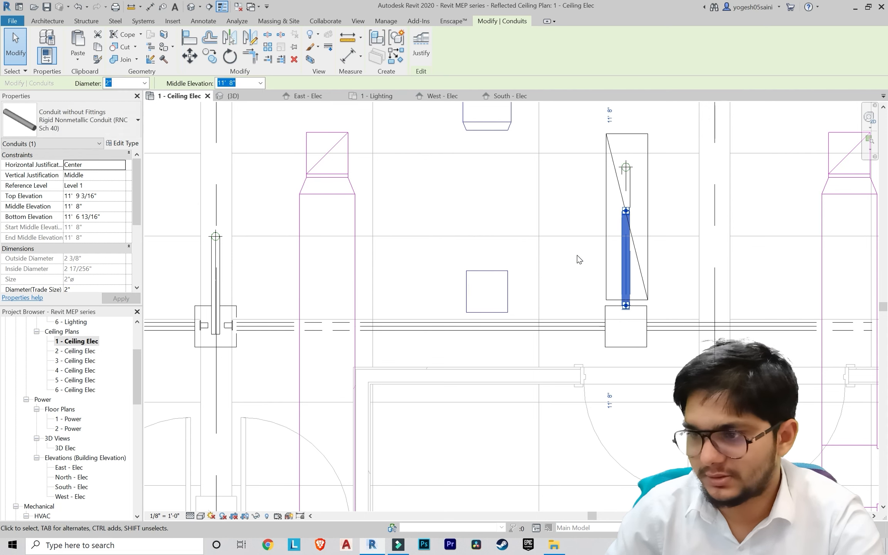
key("Escape")
Step: Nudge the mirrored conduit branch between grids A5 and A6 sideways until it is centred on its light fixture
scroll(578, 257, "down", 3)
scroll(585, 261, "down", 2)
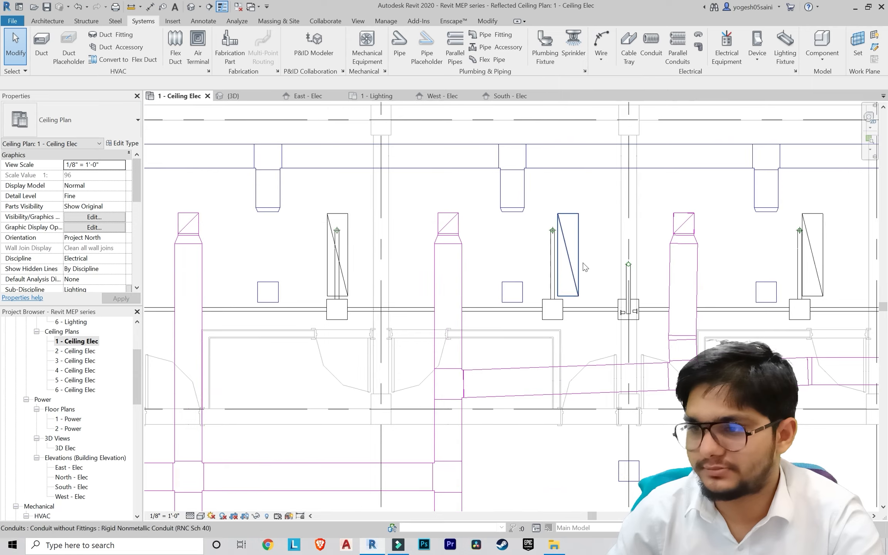
scroll(540, 268, "up", 4)
left_click(536, 270)
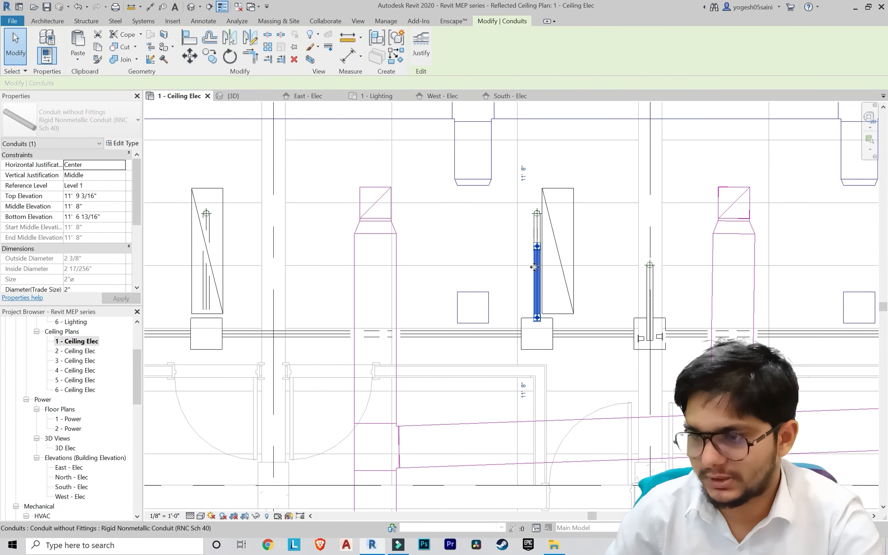
key("Right")
key("Right")
key("Right")
key("Right")
key("Right")
key("Right")
key("Right")
key("Right")
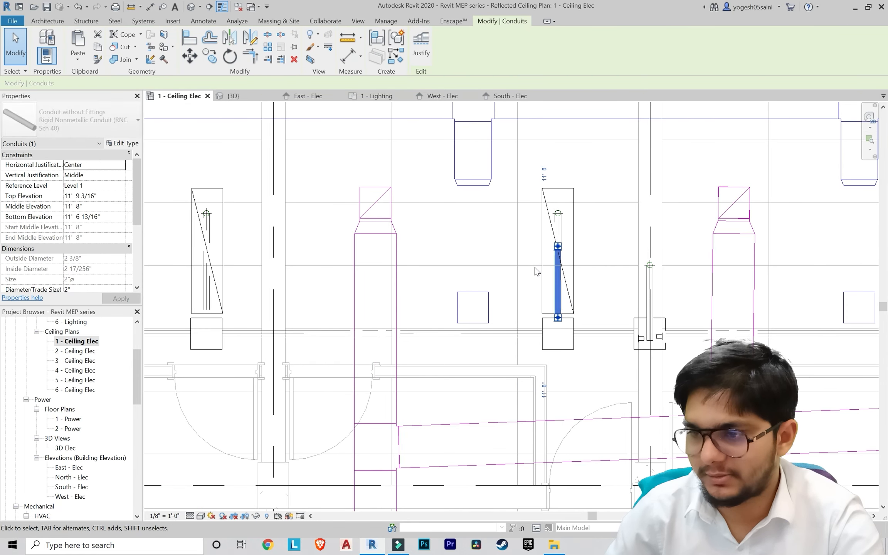
key("Escape")
Step: Nudge the conduit branch between grids A6 and A7 onto its light fixture and shift its vertical end segment toward the junction box
scroll(535, 267, "down", 3)
scroll(560, 275, "up", 4)
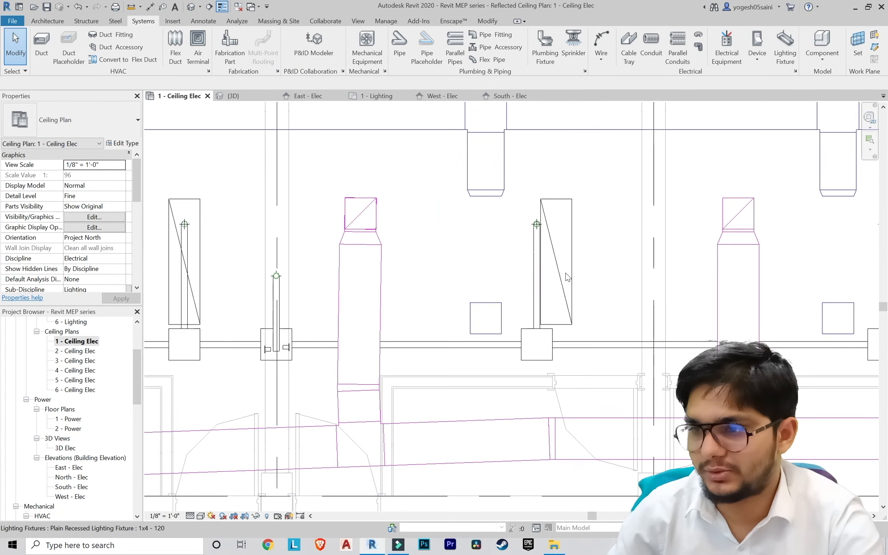
left_click(522, 270)
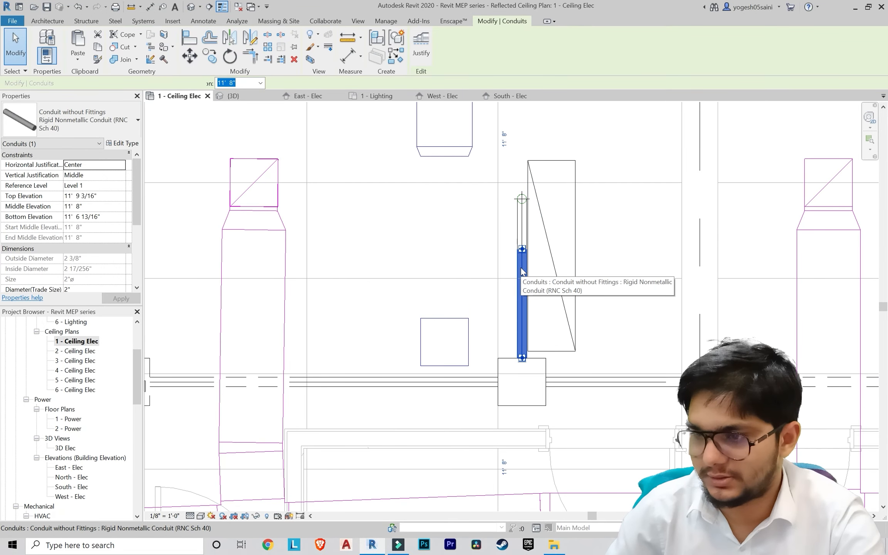
key("Right")
key("Right")
key("Right")
key("Right")
key("Right")
key("Right")
key("Right")
key("Right")
key("Right")
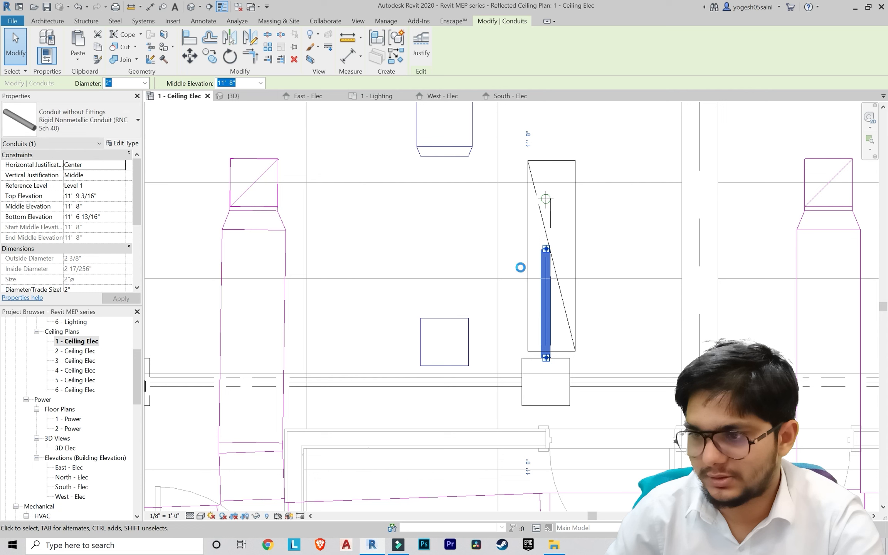
key("Escape")
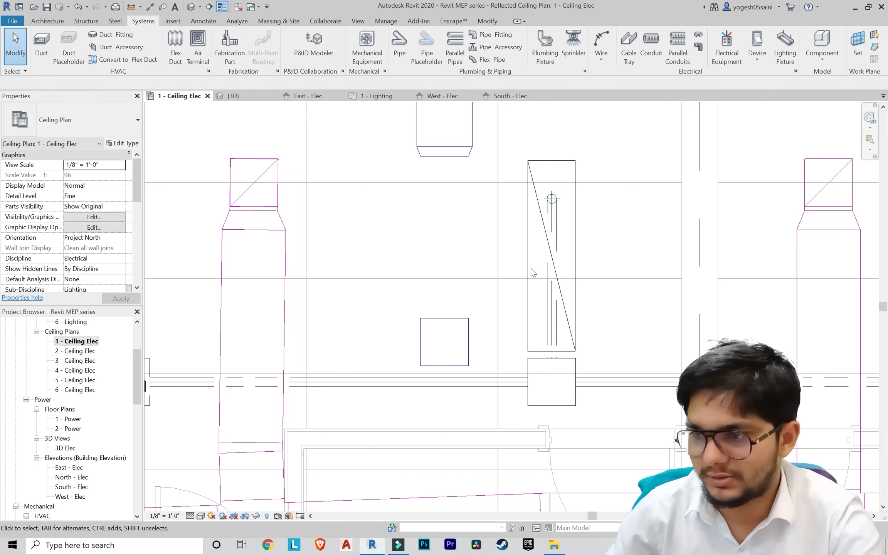
left_click(556, 192)
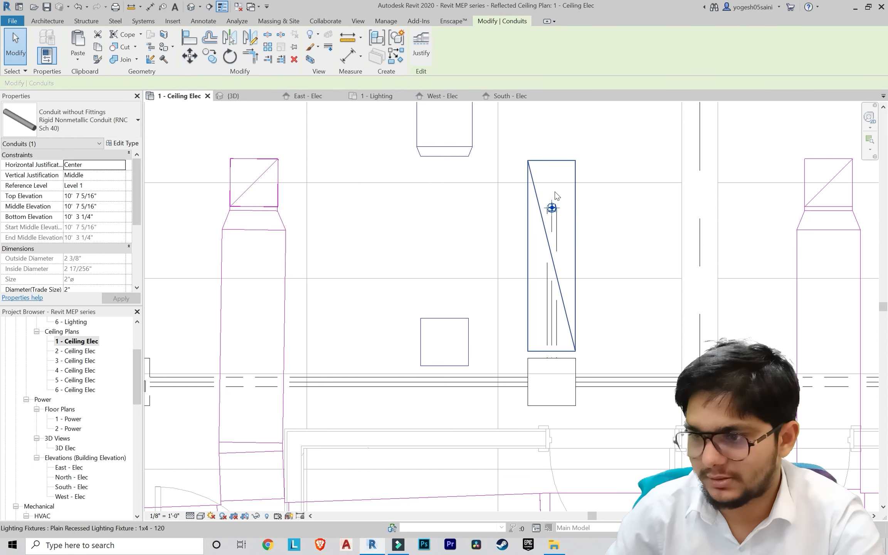
key("Escape")
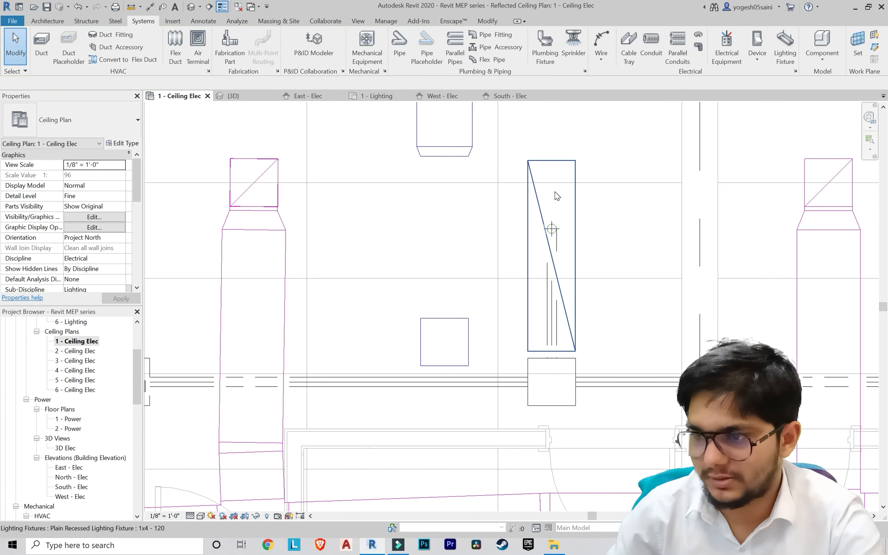
Step: Nudge the conduit branch between grids A7 and A8 onto its light fixture, keeping its junction box beside the neighbouring one
scroll(555, 194, "down", 2)
middle_click_drag(542, 205, 333, 210)
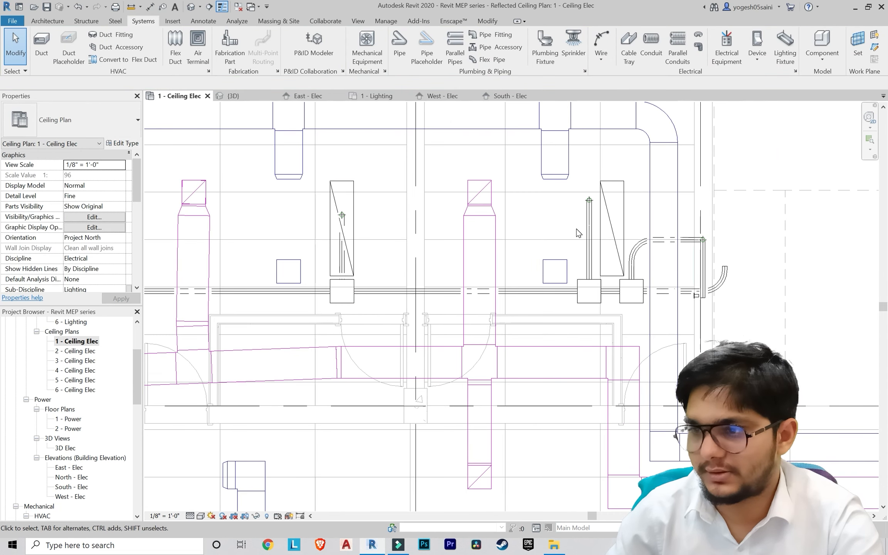
scroll(590, 233, "up", 1)
left_click(592, 248)
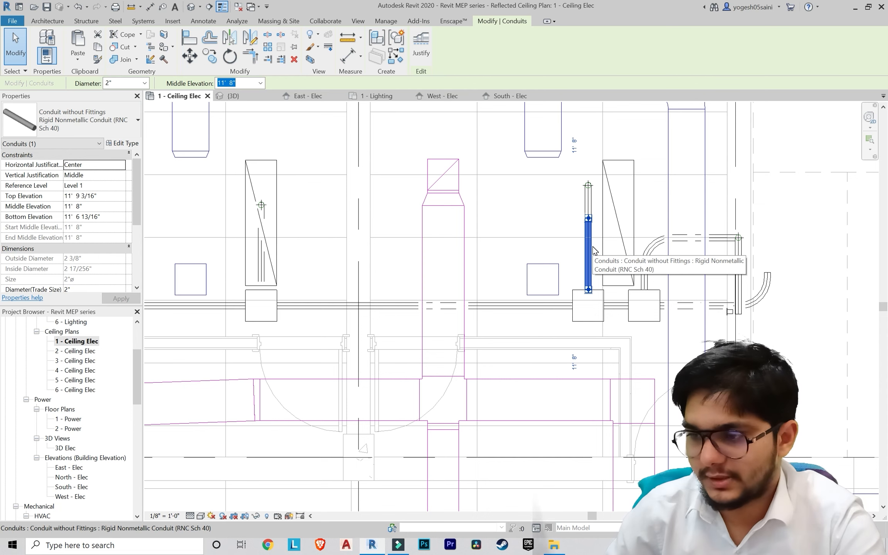
key("Right")
key("Right")
key("Right")
key("Right")
key("Right")
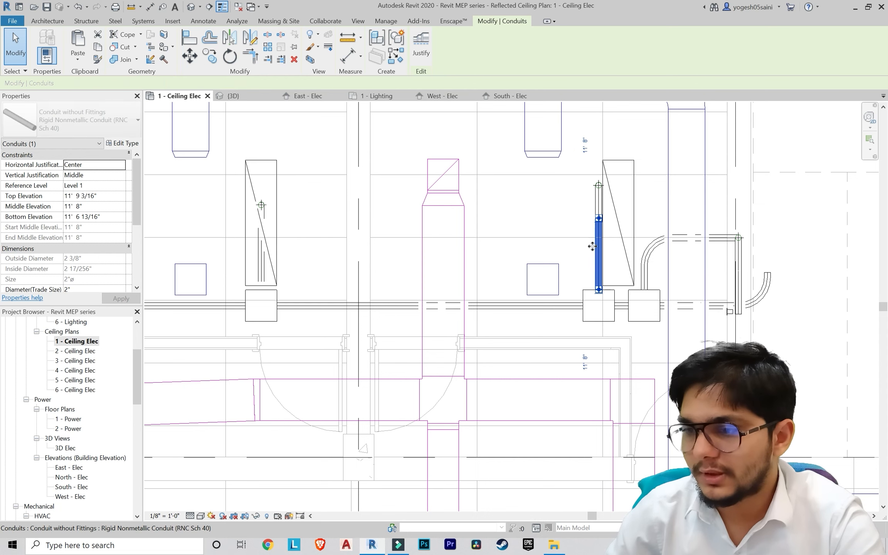
key("Right")
key("Right")
key("Right")
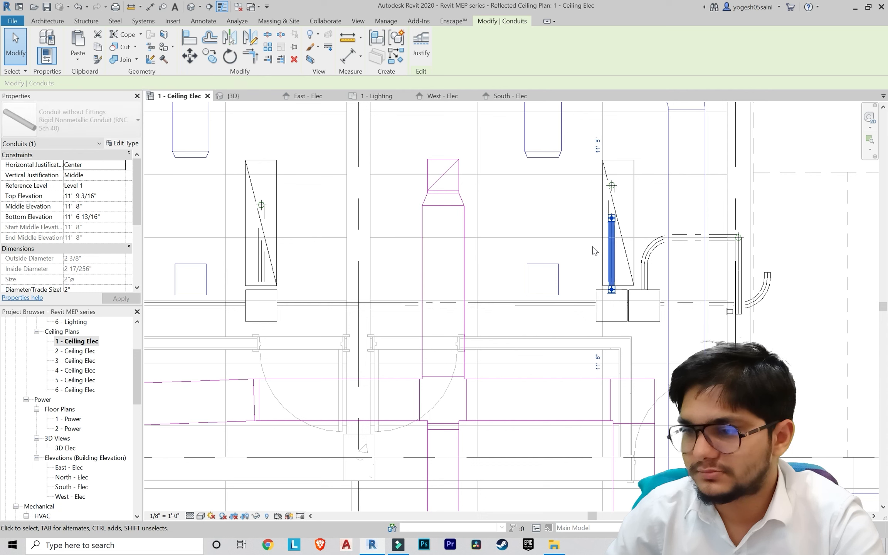
key("Escape")
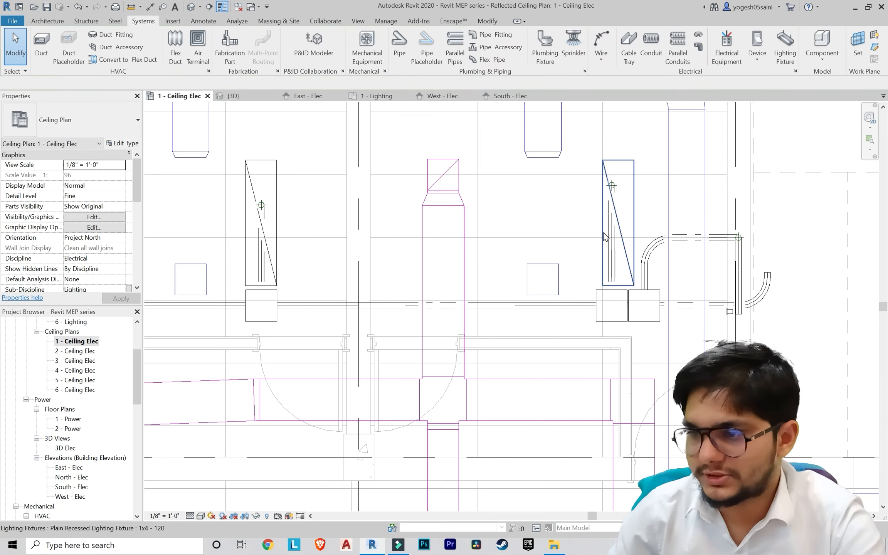
Step: Nudge the light fixture between grids A7 and A8 sideways onto its conduit branch and away from the junction box
left_click(604, 235)
key("Left")
key("Left")
key("Left")
key("Left")
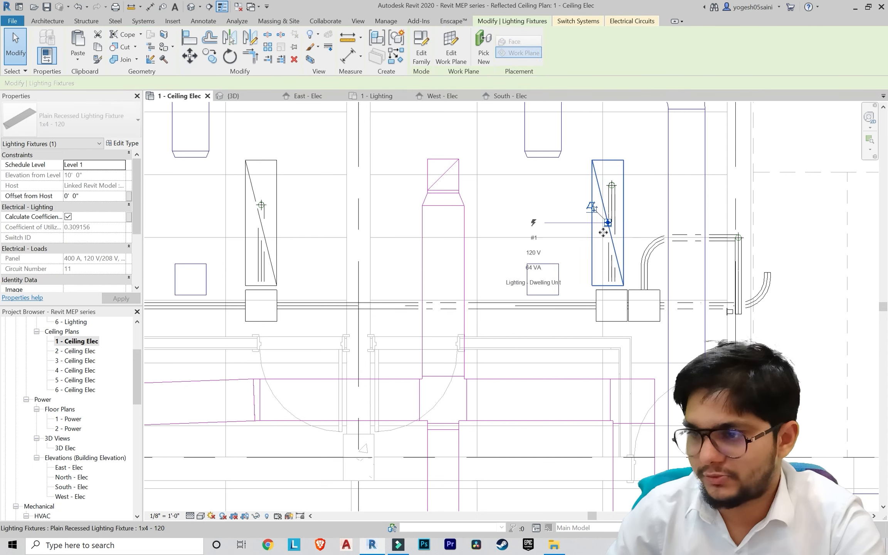
key("Up")
key("Up")
key("Up")
key("Up")
key("Up")
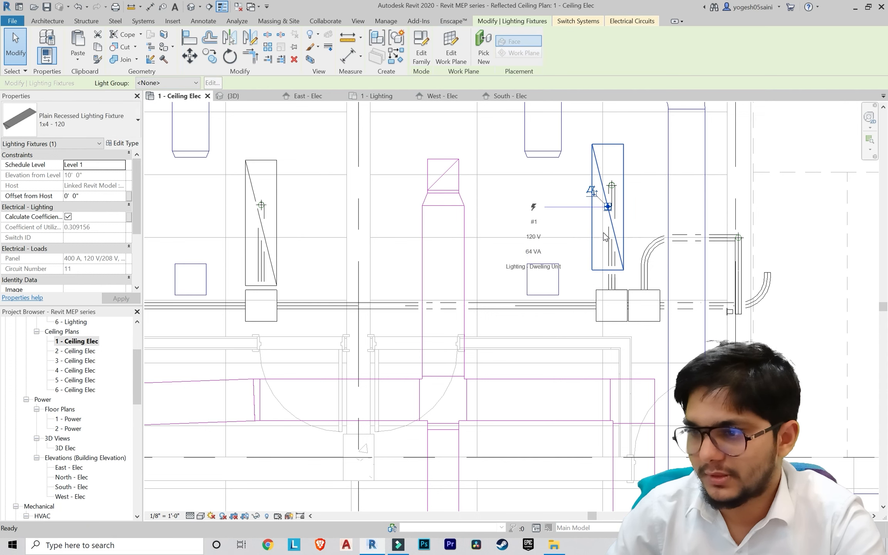
left_click(581, 235)
Step: Delete the loose elbow at the end of the upper-room conduit run near grid A8 and shorten the remaining stub toward the junction box
scroll(581, 236, "down", 2)
middle_click_drag(470, 236, 369, 230)
scroll(638, 239, "up", 3)
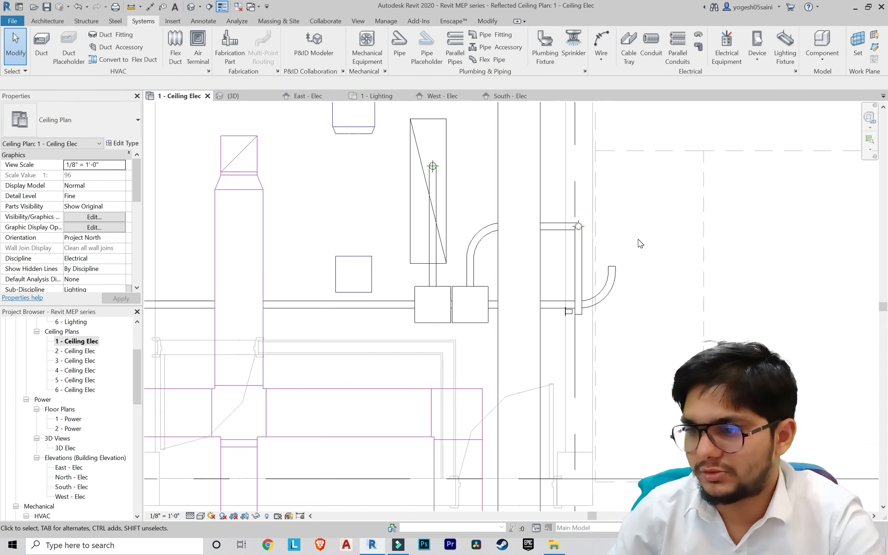
left_click(614, 286)
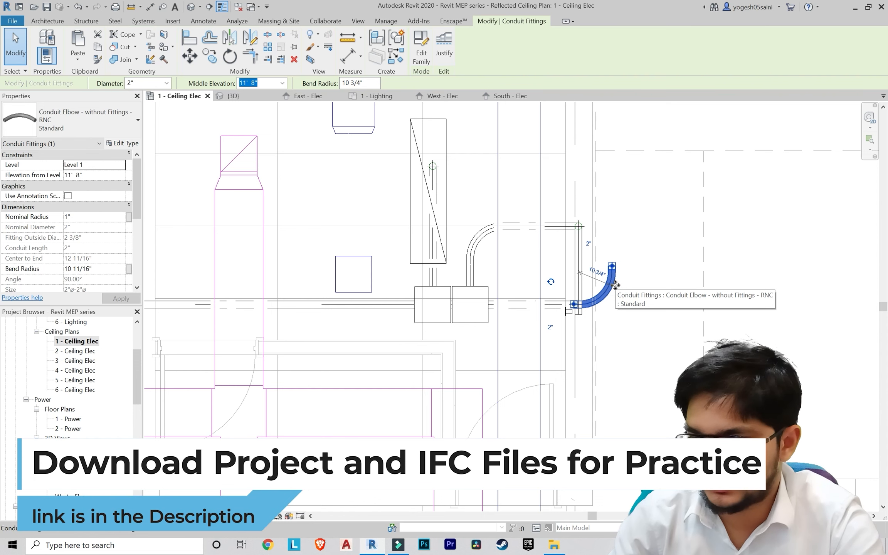
key("Delete")
scroll(541, 308, "up", 2)
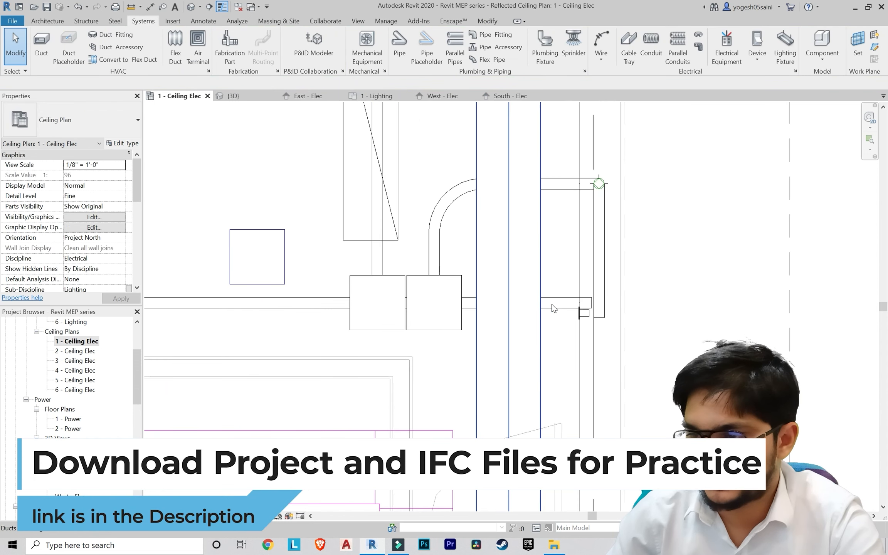
left_click(580, 302)
left_click(664, 292)
left_click(587, 301)
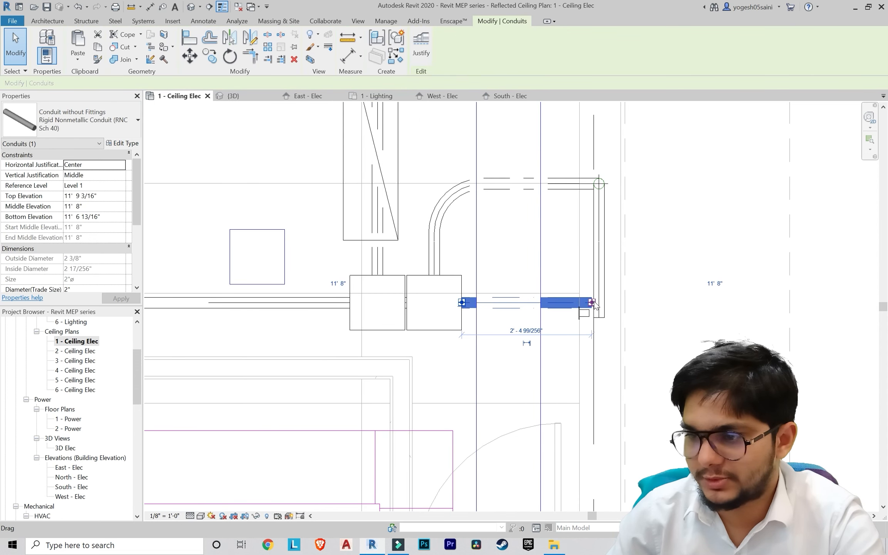
mouse_move(590, 303)
left_mouse_down()
mouse_move(563, 303)
mouse_move(573, 303)
left_mouse_up()
left_click(648, 307)
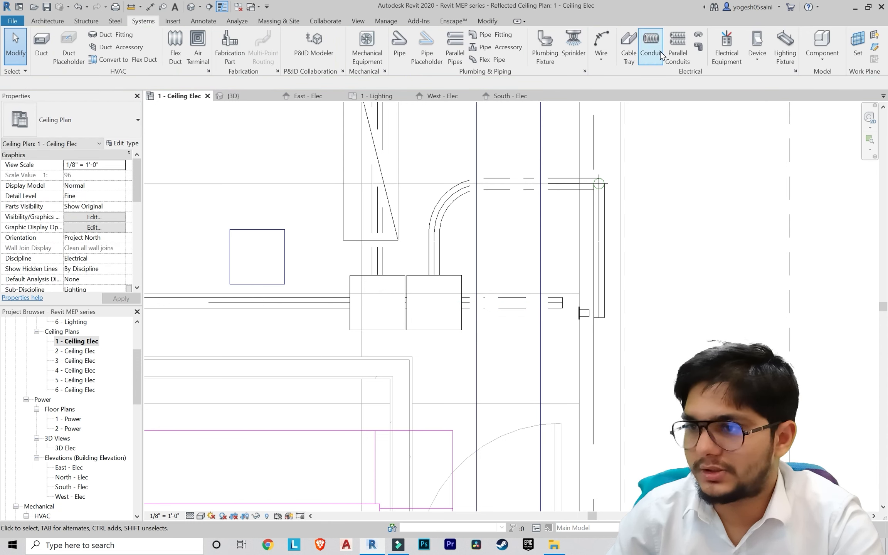
Step: Try to draw a 2" conduit at 4' 0" middle elevation from the shortened stub's end, about 7' 6" down into the corridor
left_click(562, 302)
scroll(586, 381, "down", 2)
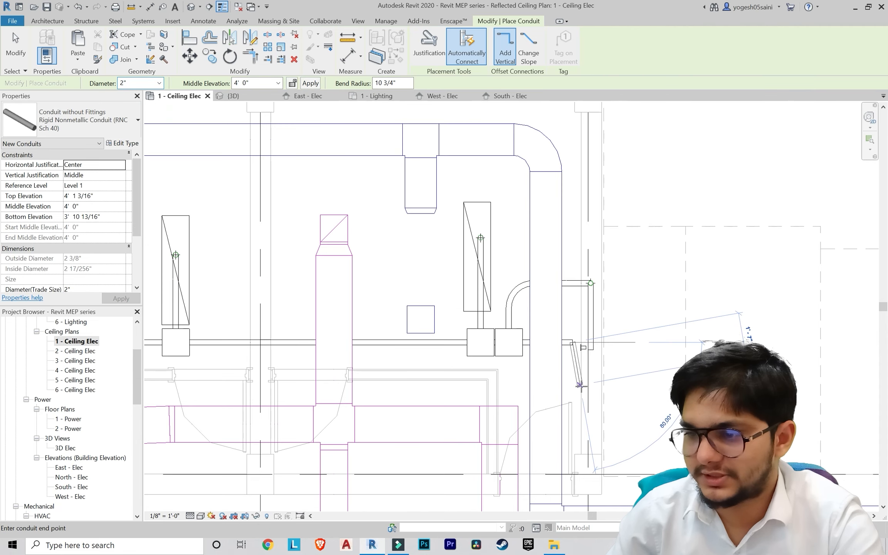
middle_click_drag(588, 388, 565, 174)
scroll(552, 285, "up", 2)
scroll(550, 297, "down", 5)
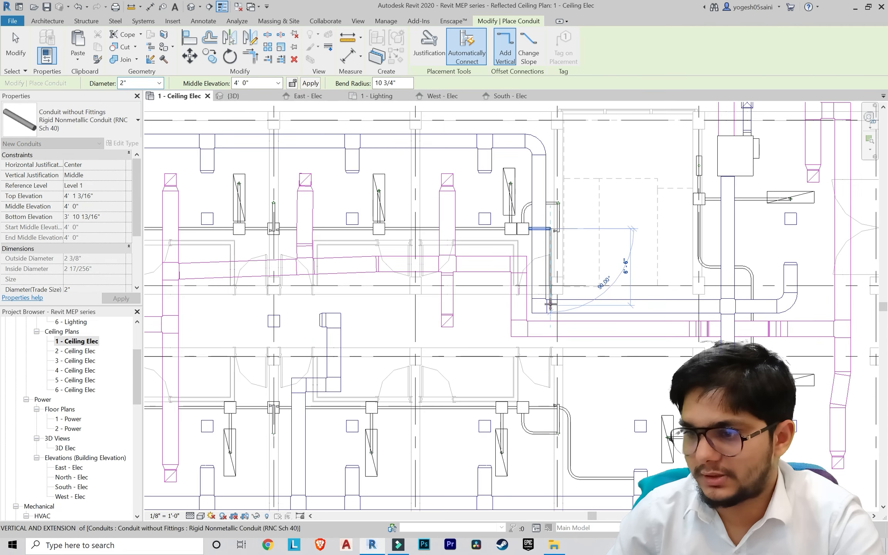
scroll(552, 311, "up", 2)
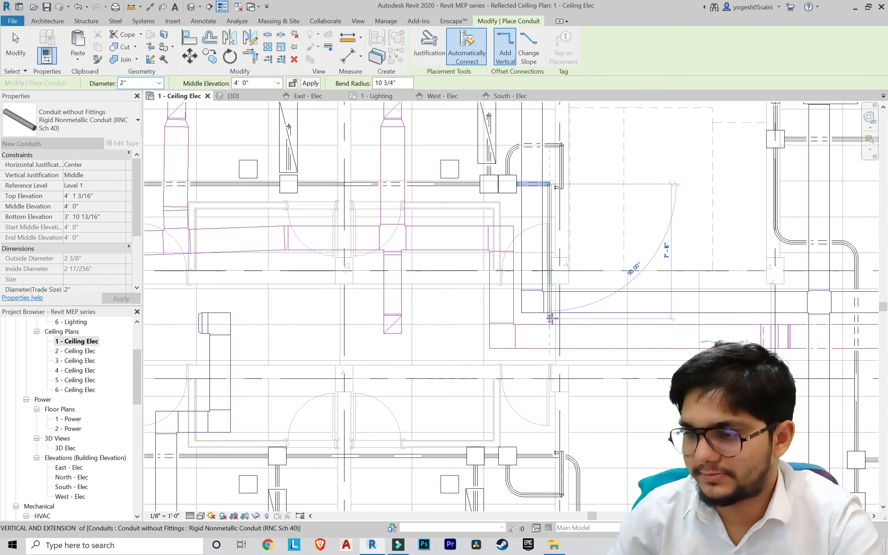
left_click(562, 322)
key("Escape")
key("Escape")
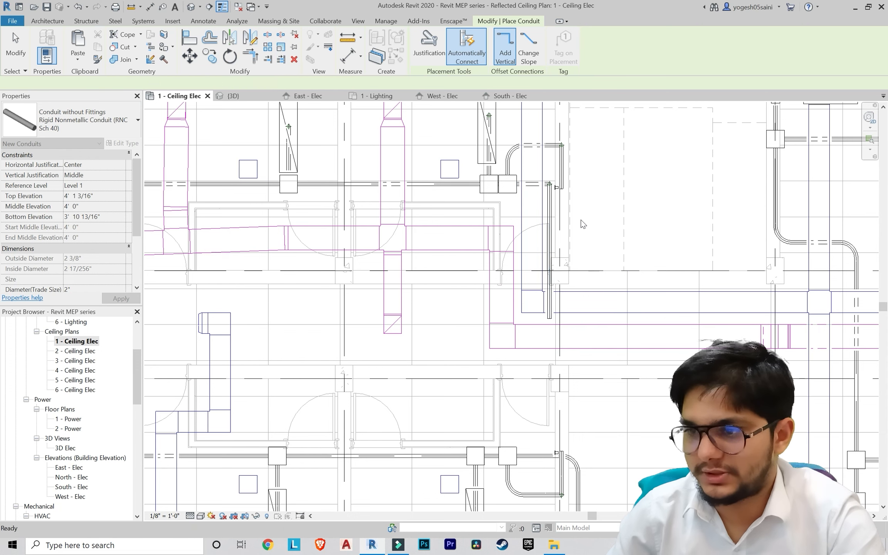
scroll(581, 220, "up", 5)
scroll(622, 307, "down", 2)
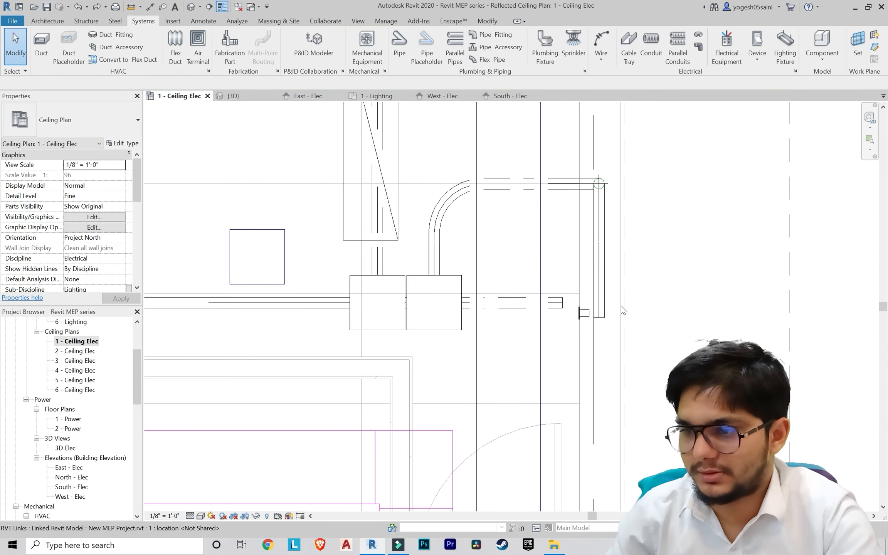
Step: Draw a 2" conduit at 11' 8" middle elevation from the shortened stub's end down into the corridor between grids B2 and B3
left_click(585, 306)
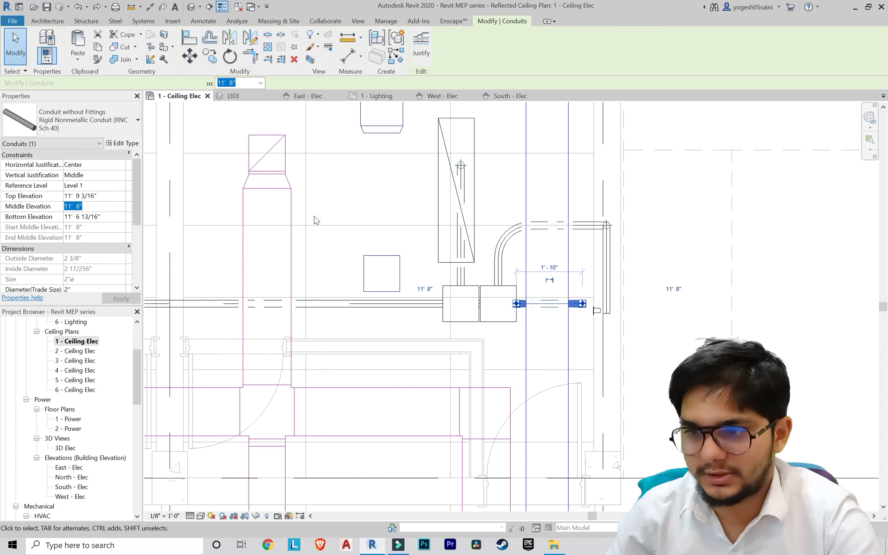
key("Escape")
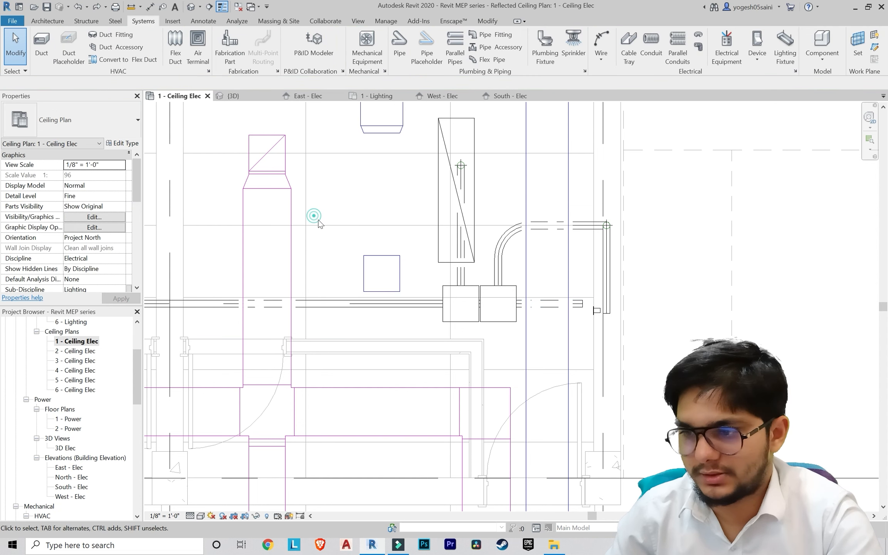
left_click(651, 41)
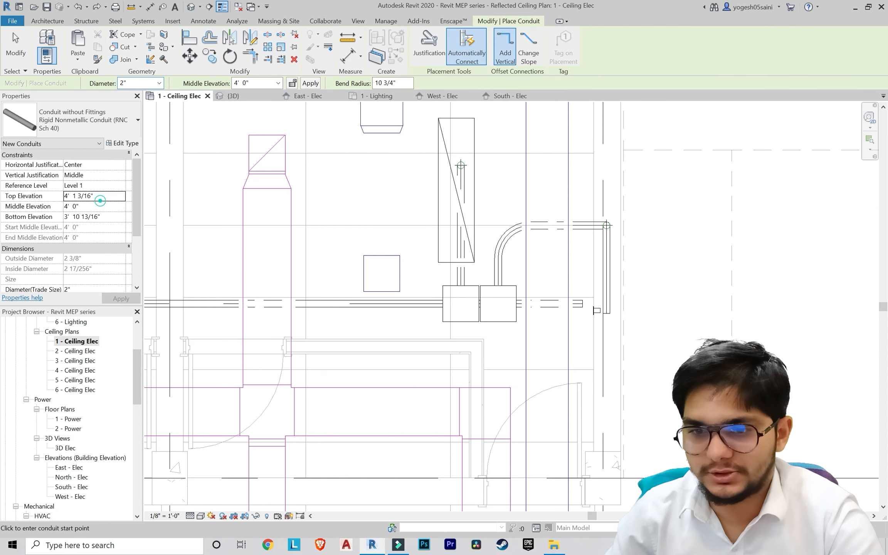
type("11' 8\"")
key("Return")
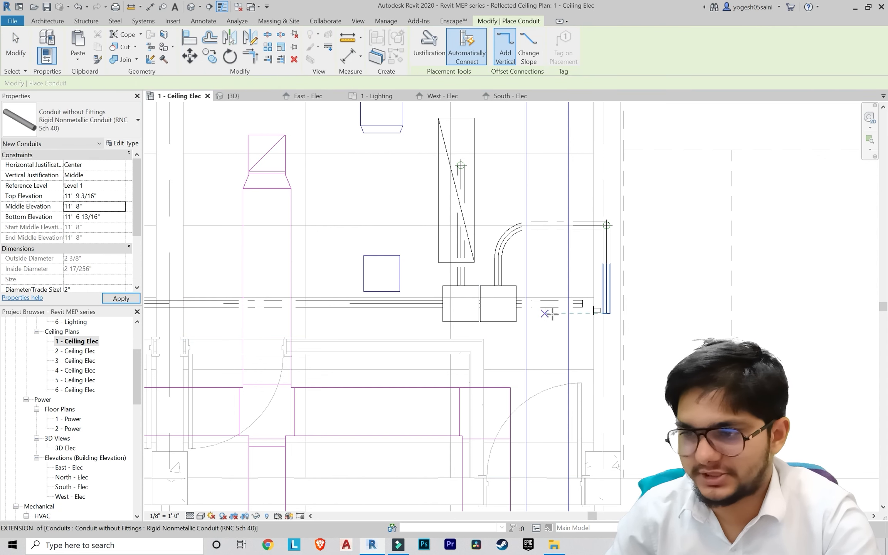
scroll(578, 317, "up", 2)
left_click(586, 301)
scroll(594, 332, "down", 5)
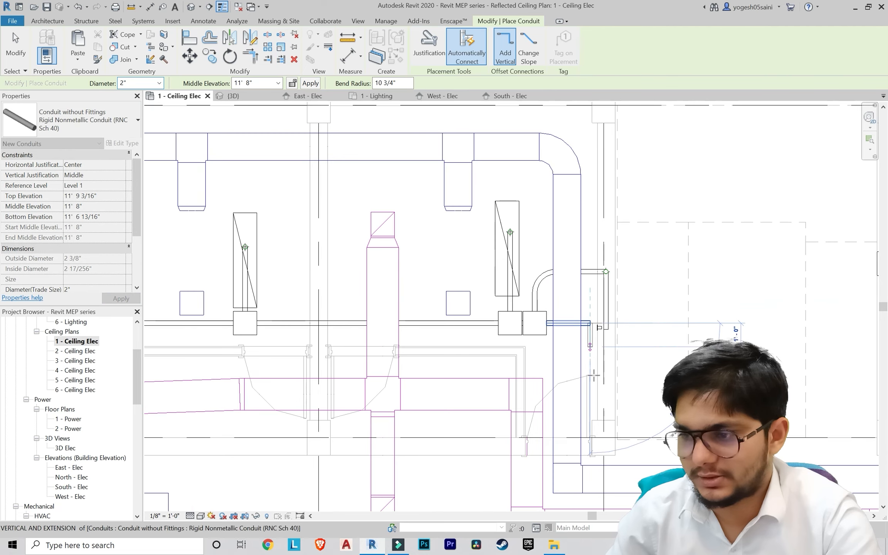
middle_click_drag(599, 300, 590, 106)
scroll(588, 270, "up", 3)
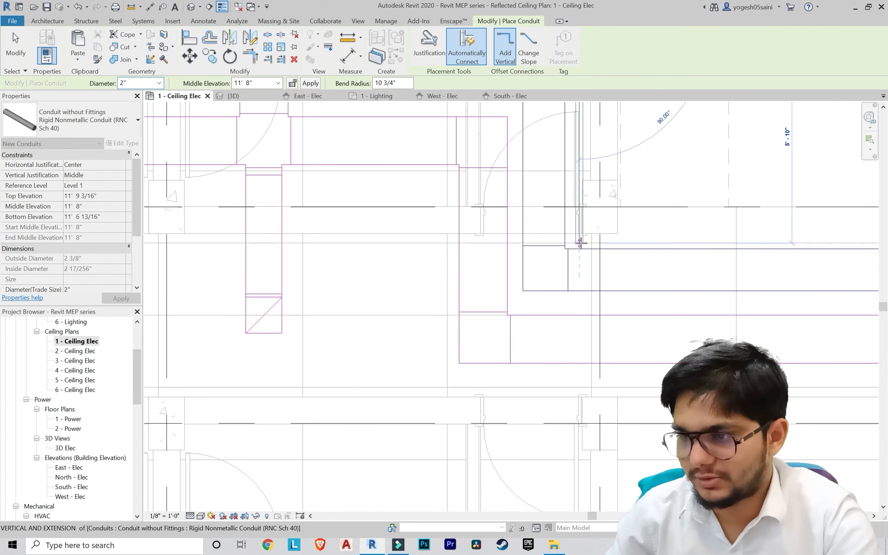
left_click(577, 265)
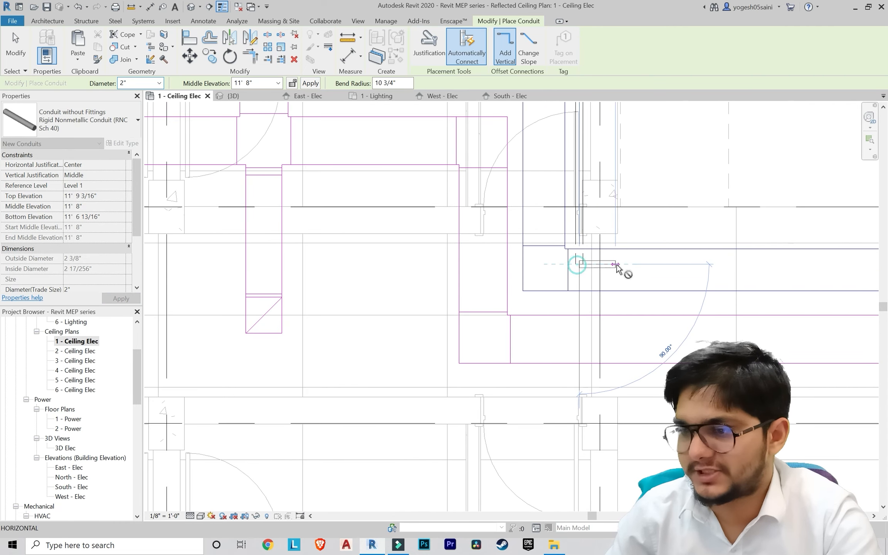
Step: Continue the conduit horizontally along the corridor to just past grid A9, beside the vertical duct
scroll(619, 266, "down", 5)
scroll(727, 265, "up", 2)
middle_click_drag(723, 263, 242, 279)
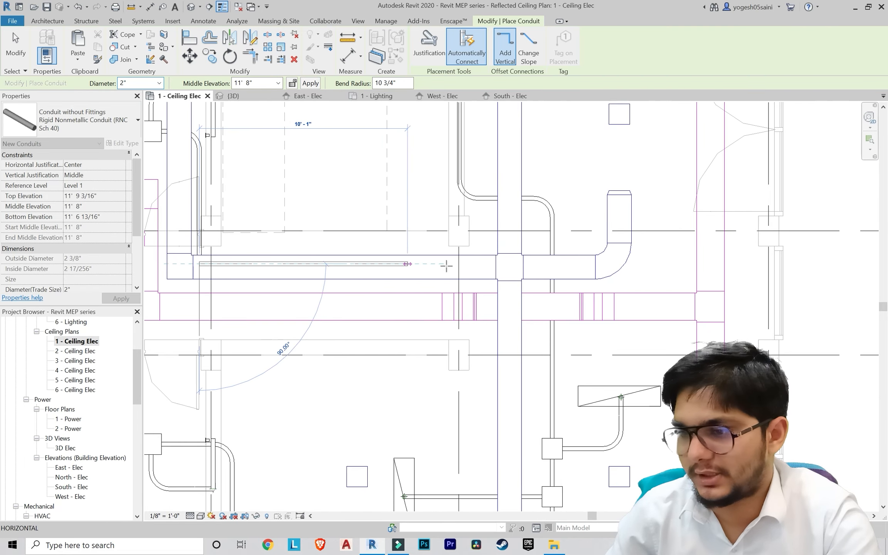
scroll(448, 265, "up", 2)
left_click(508, 262)
Step: Turn the conduit down across grid B3 and connect it sideways into the existing vertical conduit above the junction box
scroll(499, 318, "down", 3)
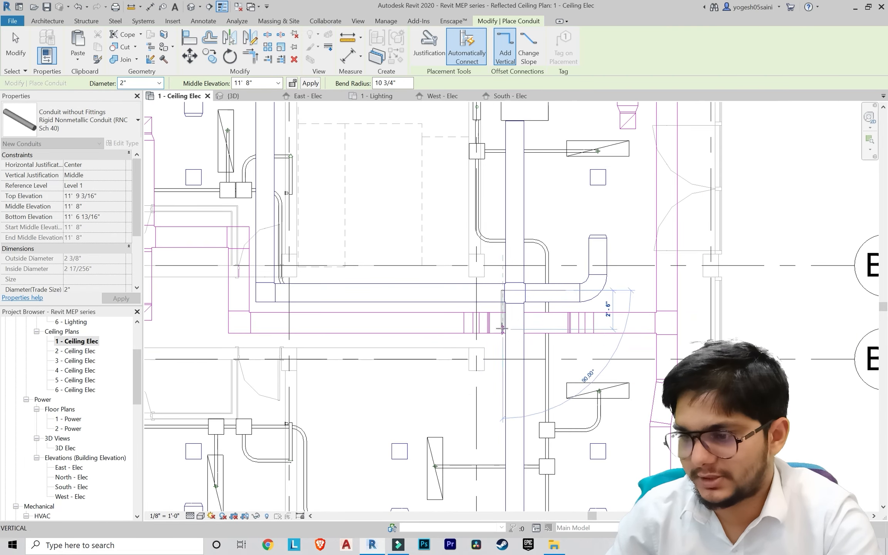
middle_click_drag(503, 366, 488, 234)
scroll(488, 237, "up", 2)
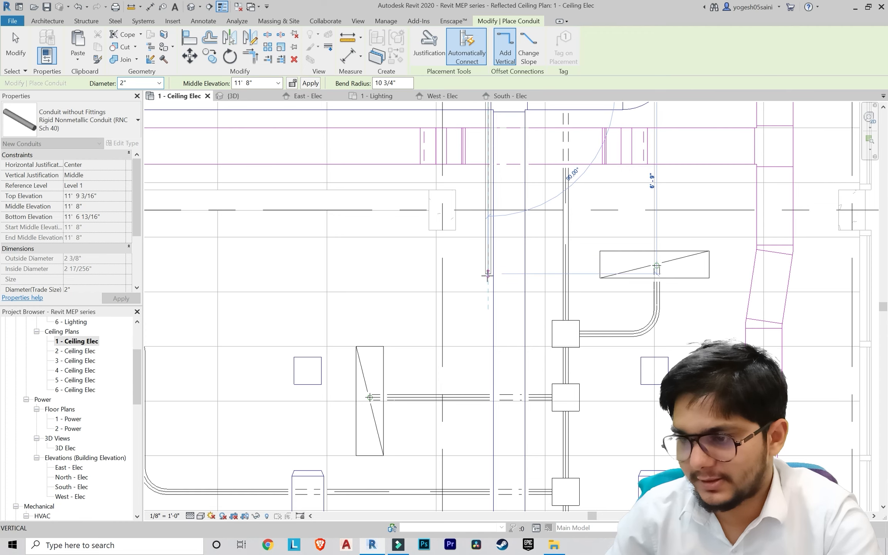
left_click(488, 274)
scroll(557, 269, "up", 2)
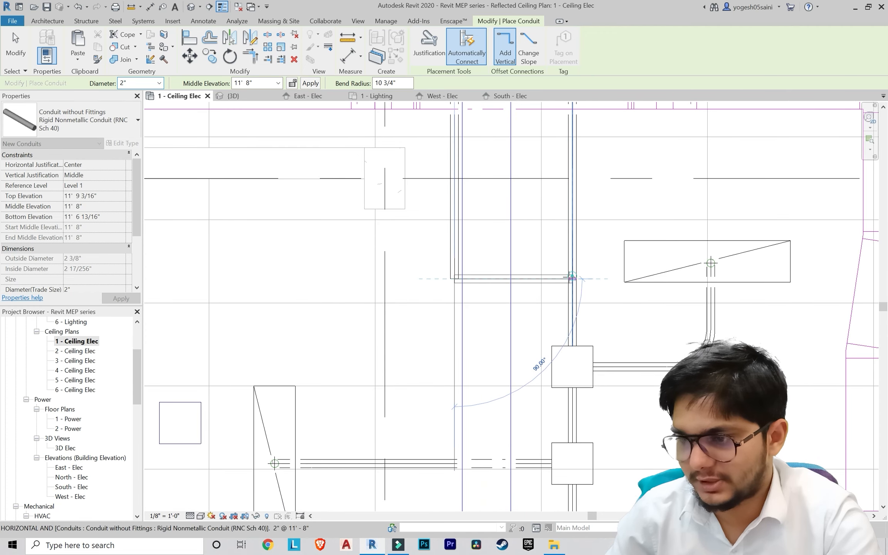
left_click(572, 277)
key("Escape")
key("Escape")
Step: Open the 3D view and examine the completed first-level conduit routing among the ducts
scroll(508, 298, "down", 3)
middle_click_drag(363, 274, 659, 290)
scroll(659, 289, "down", 1)
scroll(487, 266, "down", 5)
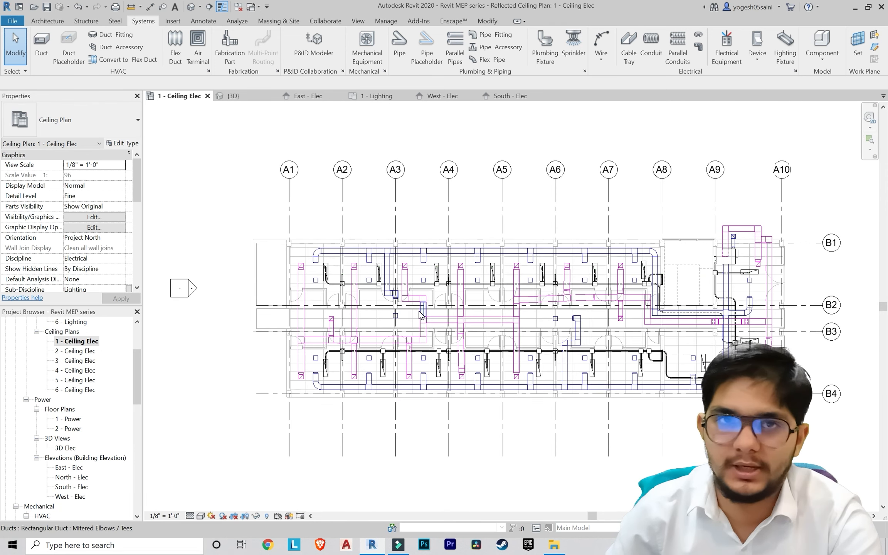
left_click(366, 20)
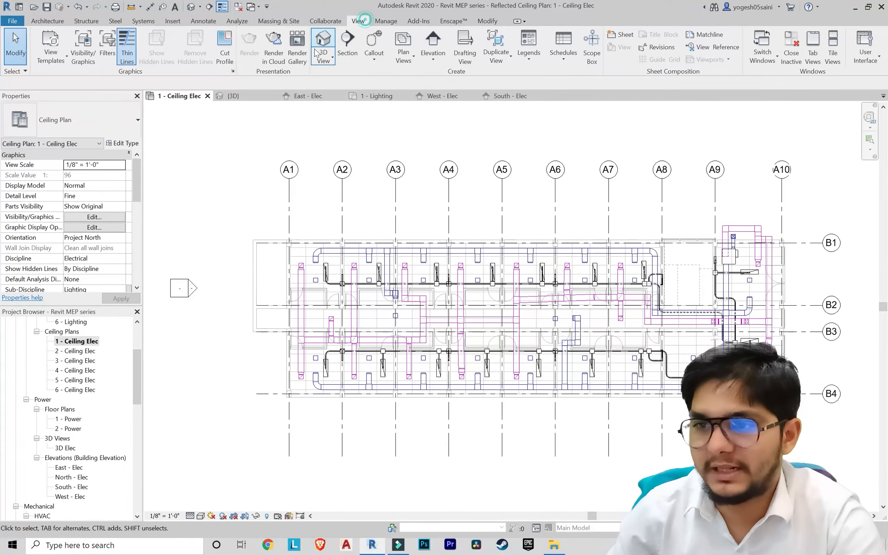
left_click(316, 40)
middle_click_drag(507, 328, 435, 313, "shift")
scroll(435, 312, "up", 5)
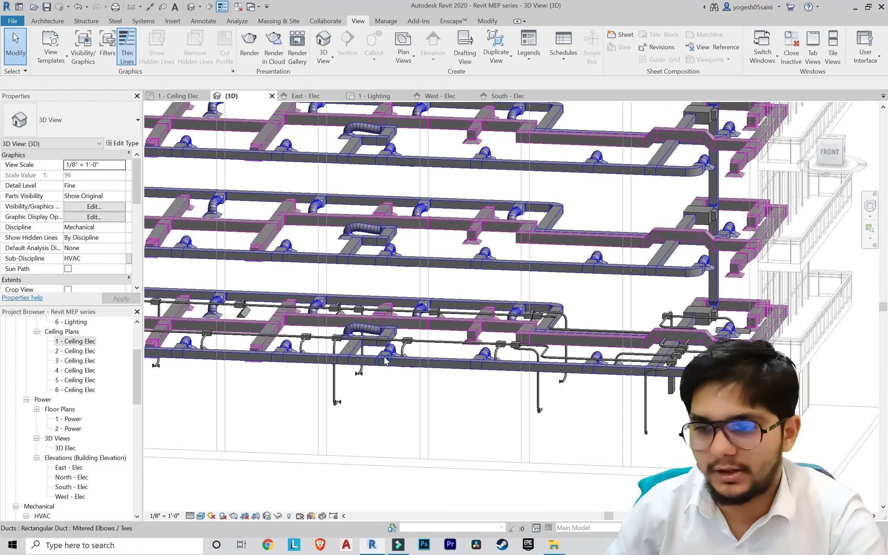
scroll(387, 359, "down", 4)
scroll(388, 358, "down", 3)
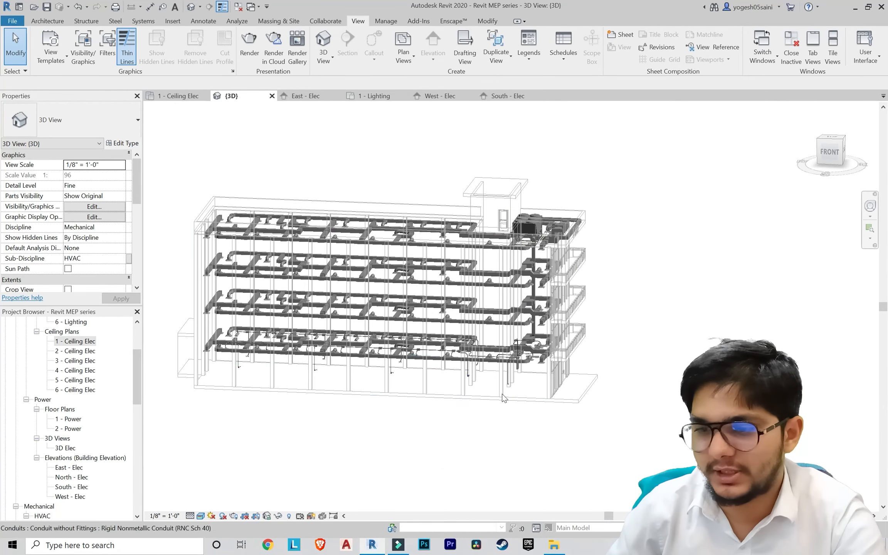
Step: Select the model's lower part and filter it to Conduit Fittings, Conduits, Electrical Equipment, Lighting Devices and Lighting Fixtures
left_click_drag(528, 403, 175, 309)
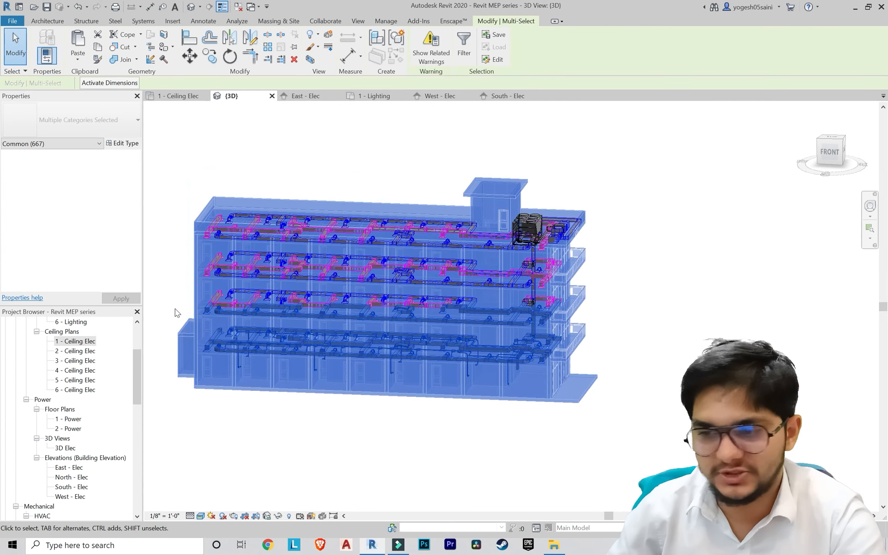
left_click(467, 43)
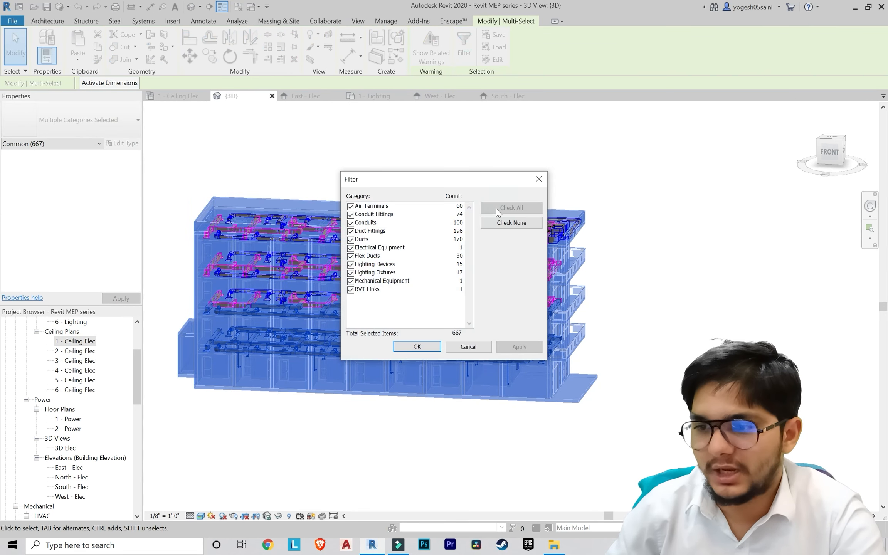
left_click(351, 214)
left_click(351, 222)
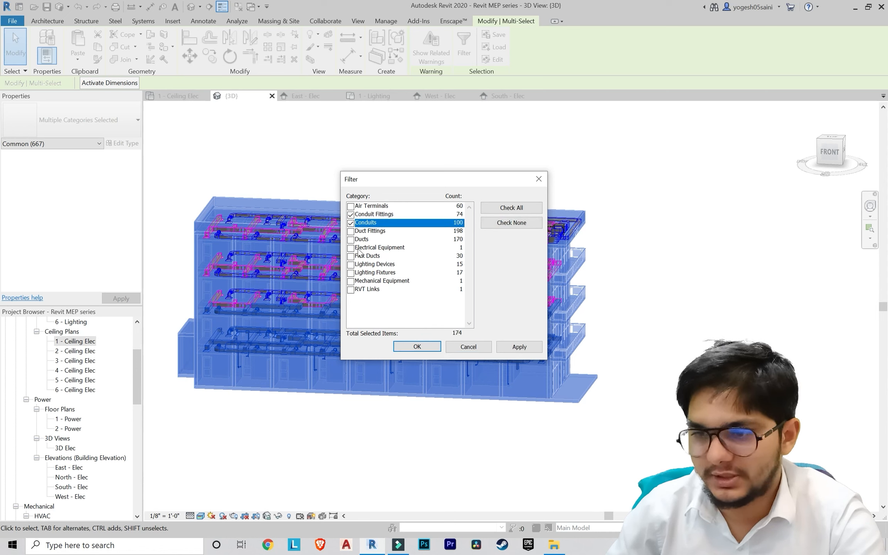
left_click(351, 248)
left_click(351, 265)
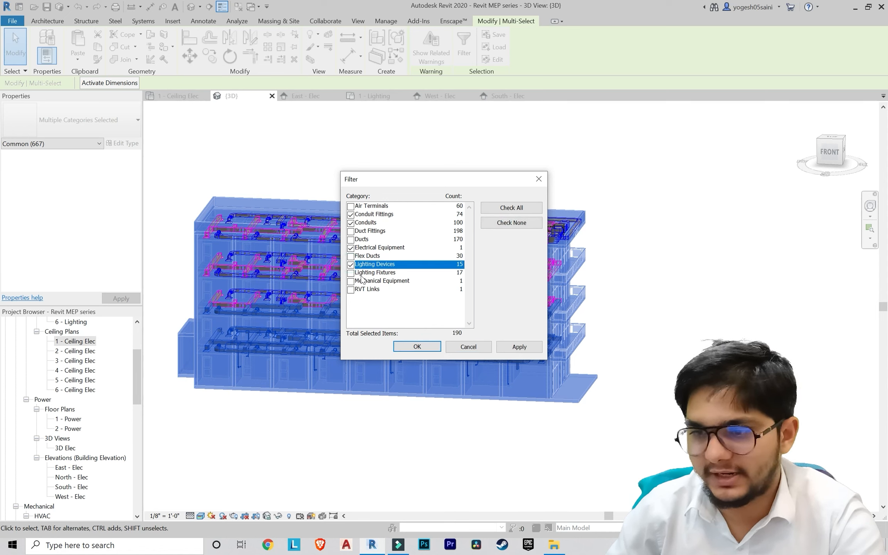
left_click(351, 273)
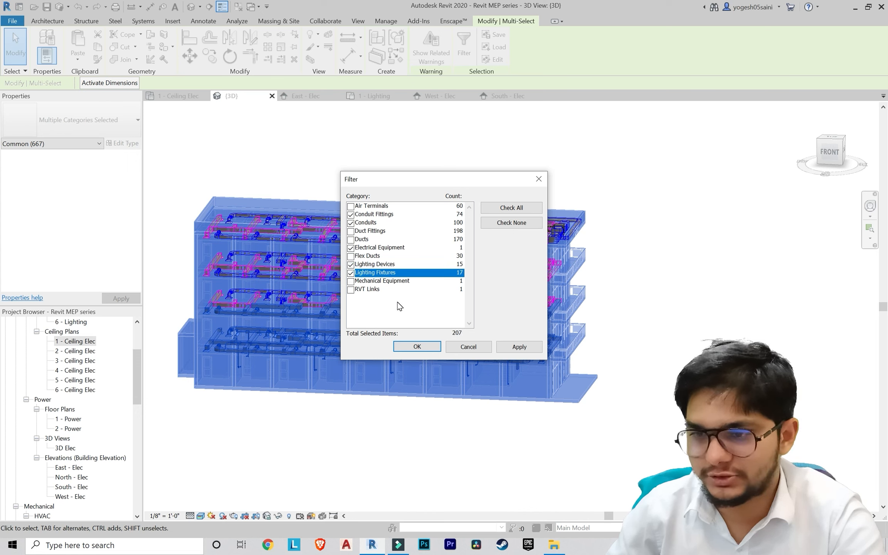
left_click(520, 347)
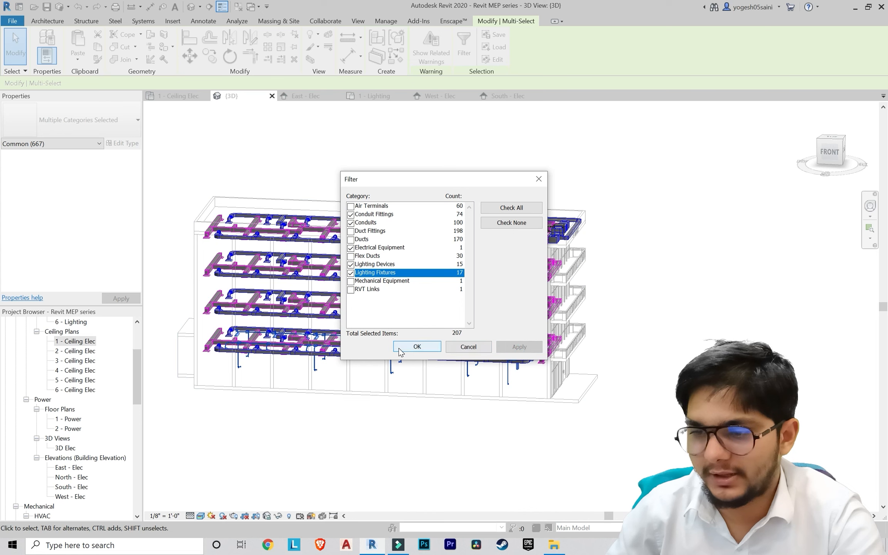
left_click(407, 347)
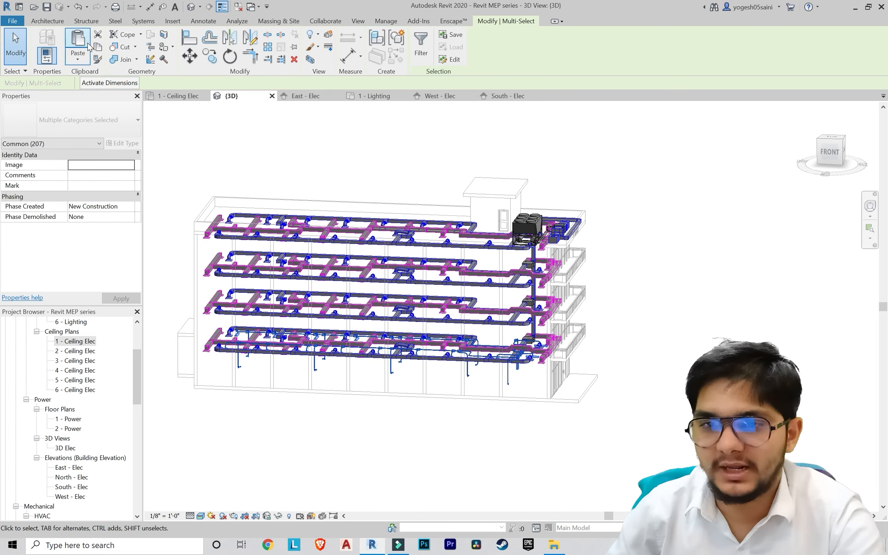
Step: Paste the filtered electrical elements aligned to the selected levels 2nd Floor, 3rd Floor and Level 2
left_click(78, 61)
left_click(123, 101)
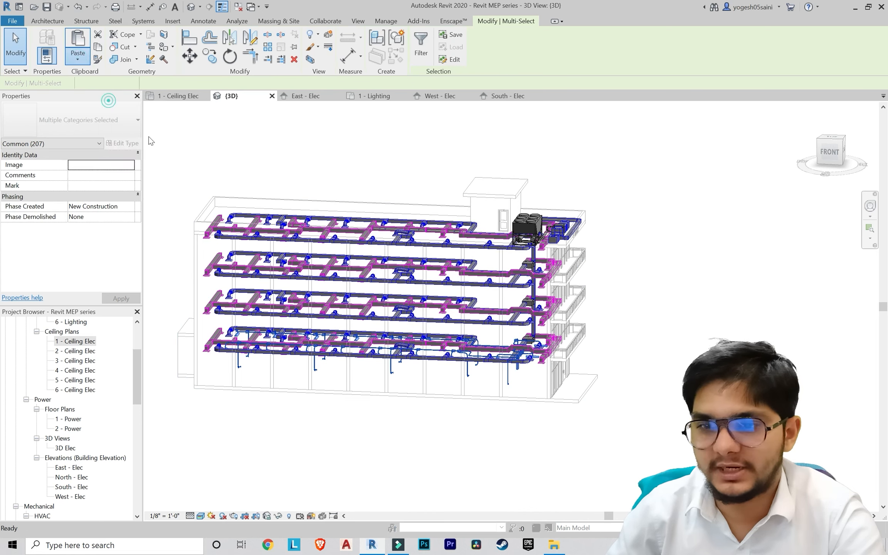
left_click(397, 224)
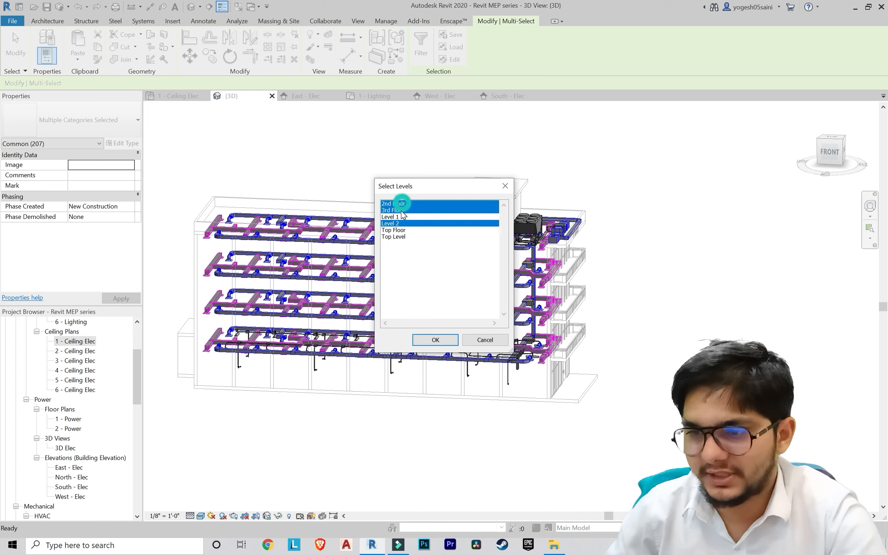
left_click(447, 341)
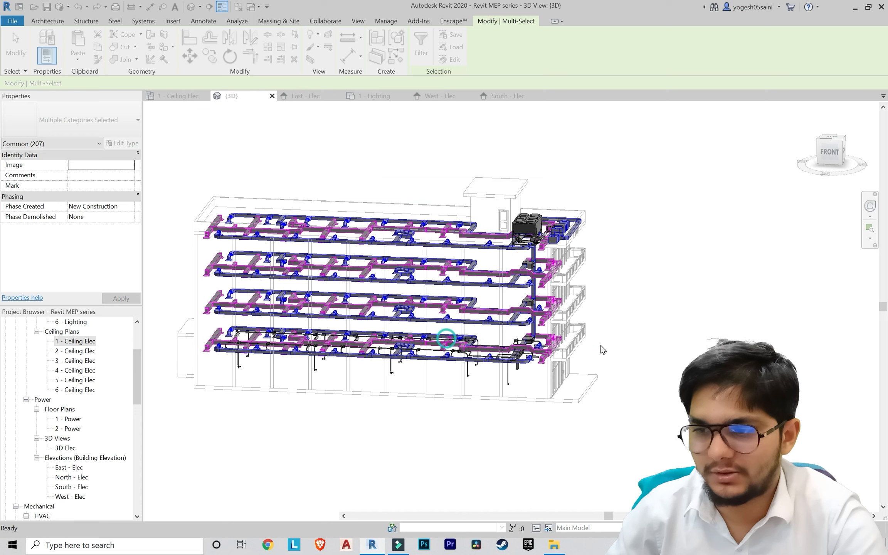
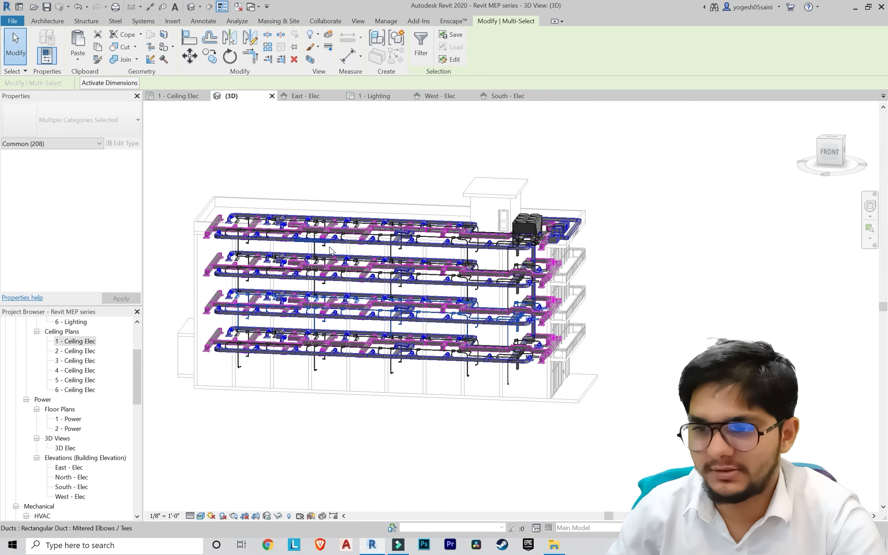
Step: Examine the pasted conduits, fixtures and panelboards on the upper levels from the building's right side in 3D
scroll(330, 248, "up", 3)
middle_click_drag(273, 249, 331, 230, "shift")
middle_click_drag(431, 236, 524, 281, "shift")
scroll(696, 252, "up", 3)
scroll(696, 252, "down", 3)
scroll(523, 281, "up", 3)
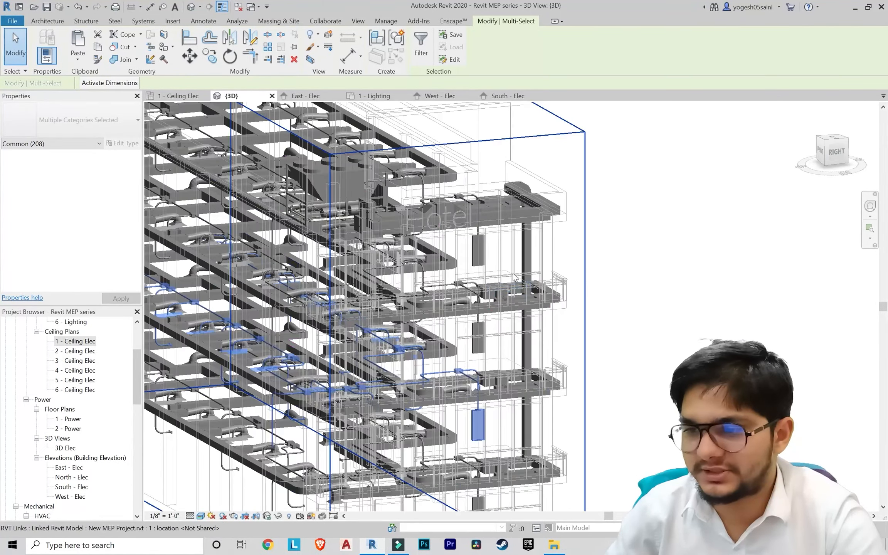
scroll(523, 281, "down", 4)
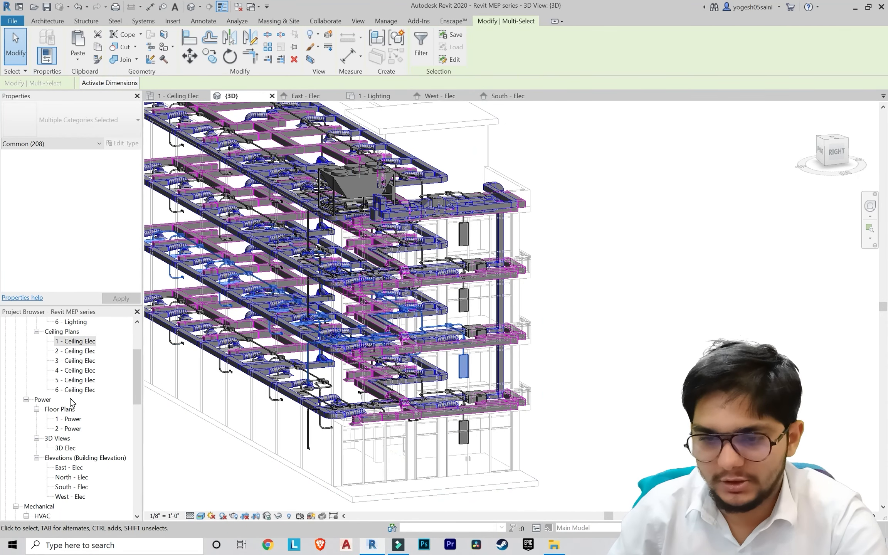
Step: Examine the panelboard area near grids A9 and B1 in the 1 - Lighting floor plan and in the 3D view
scroll(71, 402, "up", 3)
double_click(76, 351)
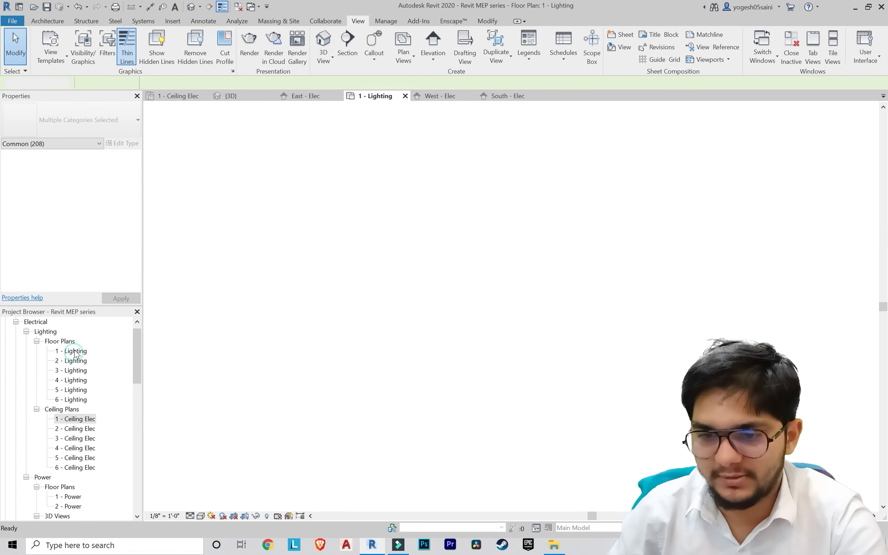
scroll(733, 181, "up", 6)
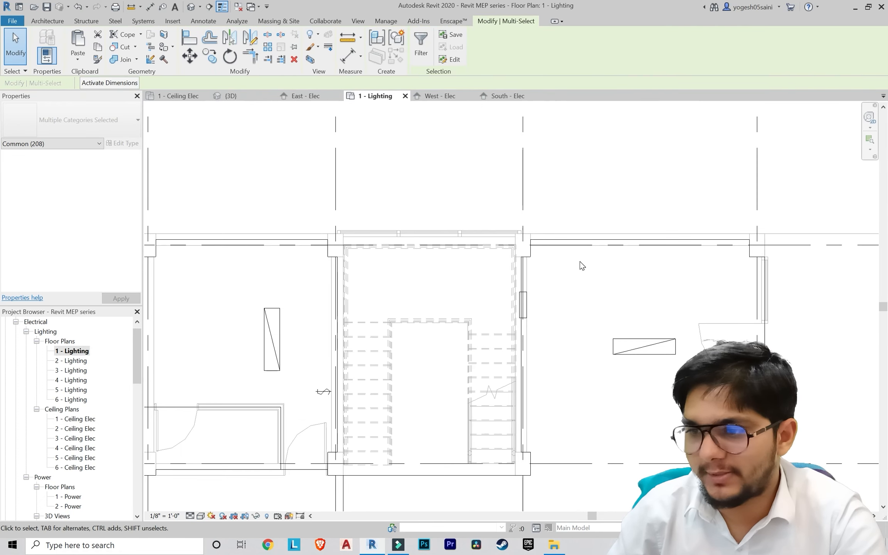
scroll(509, 274, "down", 3)
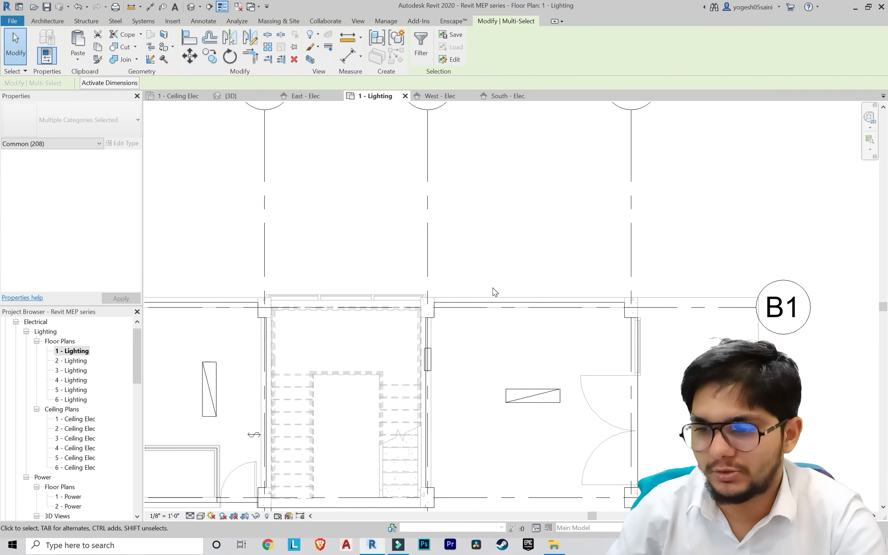
middle_click_drag(493, 288, 460, 318)
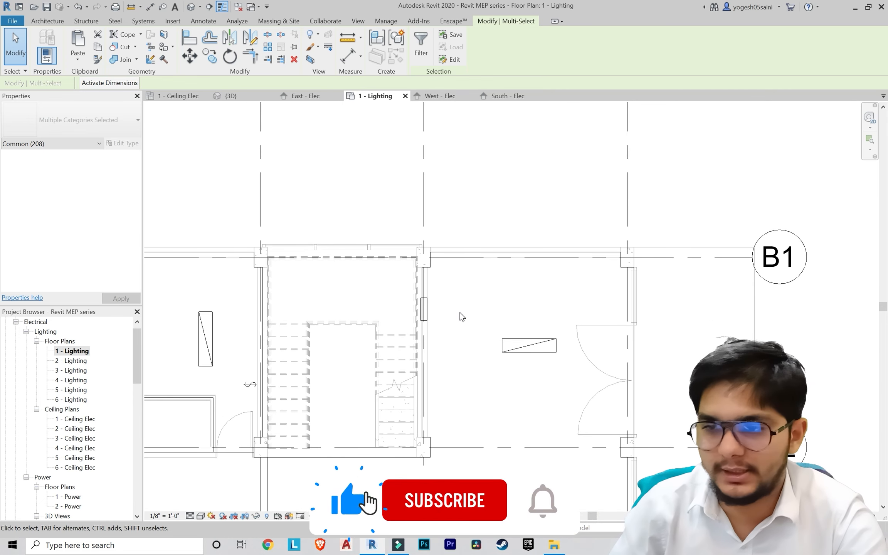
left_click(358, 21)
left_click(324, 38)
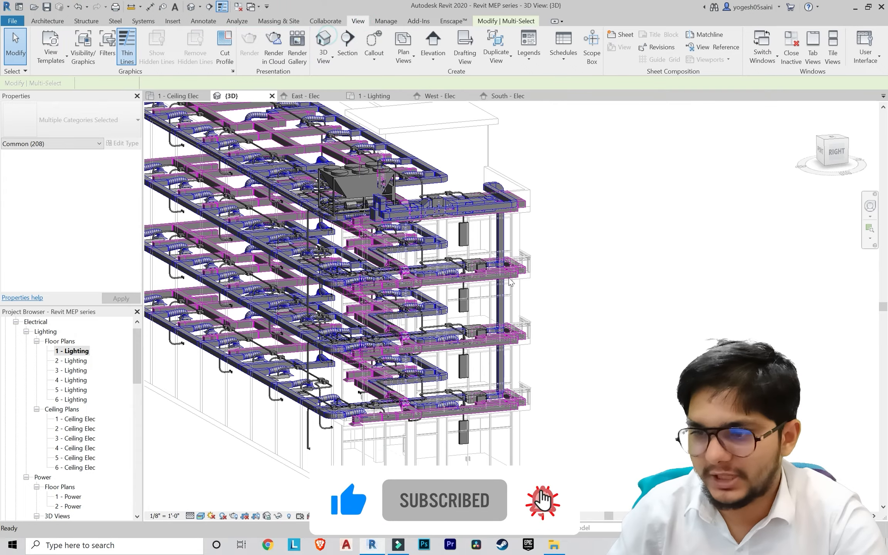
middle_click_drag(455, 250, 517, 422, "shift")
scroll(432, 349, "up", 2)
scroll(519, 426, "up", 2)
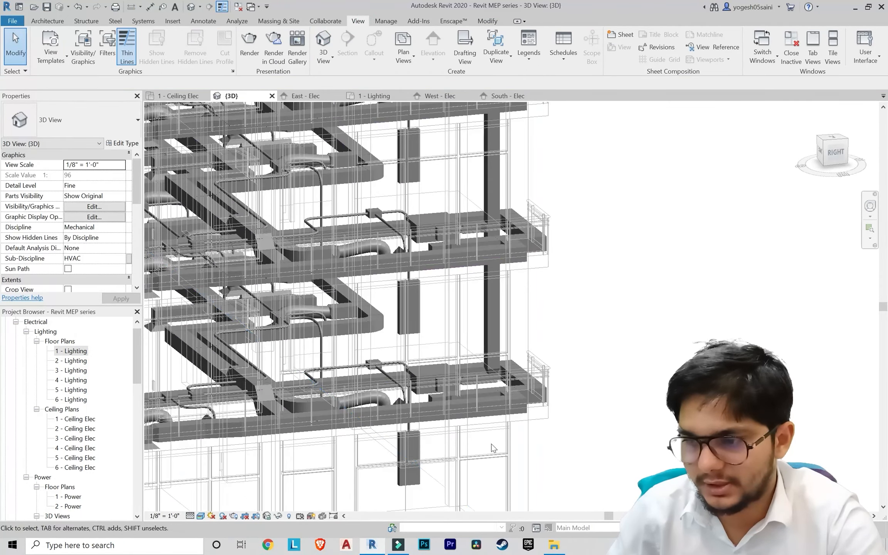
scroll(525, 423, "up", 2)
scroll(504, 141, "down", 3)
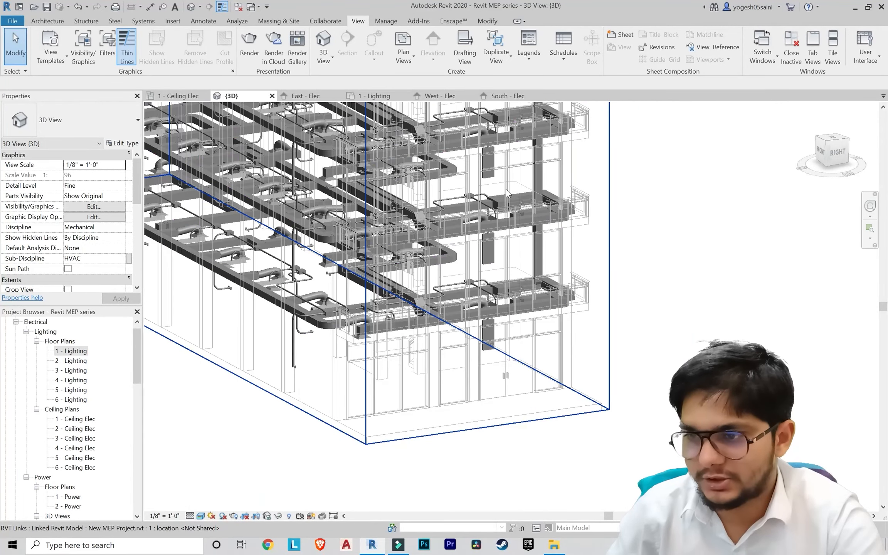
scroll(497, 173, "up", 2)
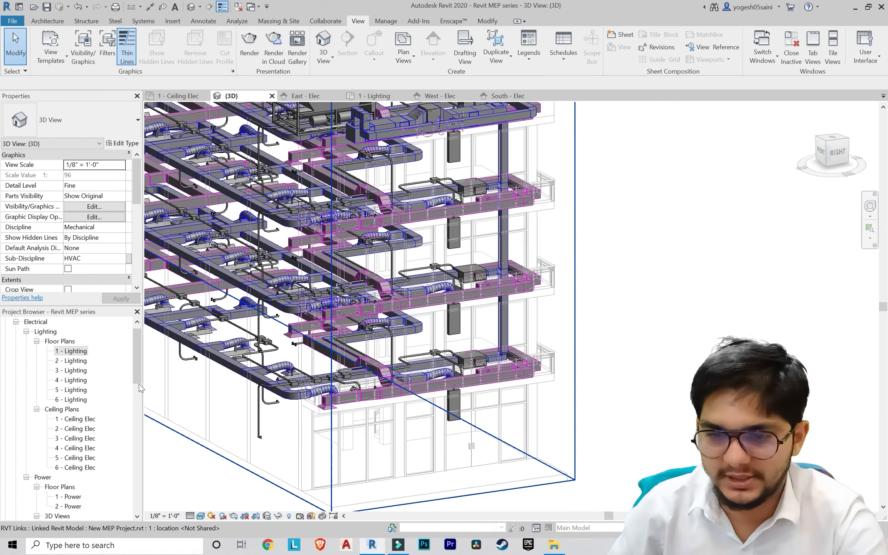
Step: In the 1 - Lighting plan, place a 208V MLO 600 A panelboard on the grid B1 wall between A9 and A10
double_click(71, 350)
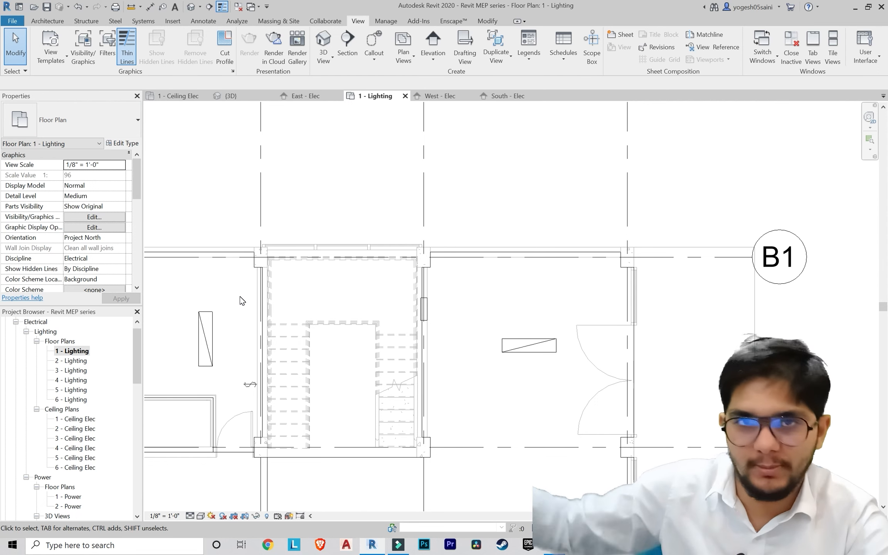
scroll(253, 193, "down", 2)
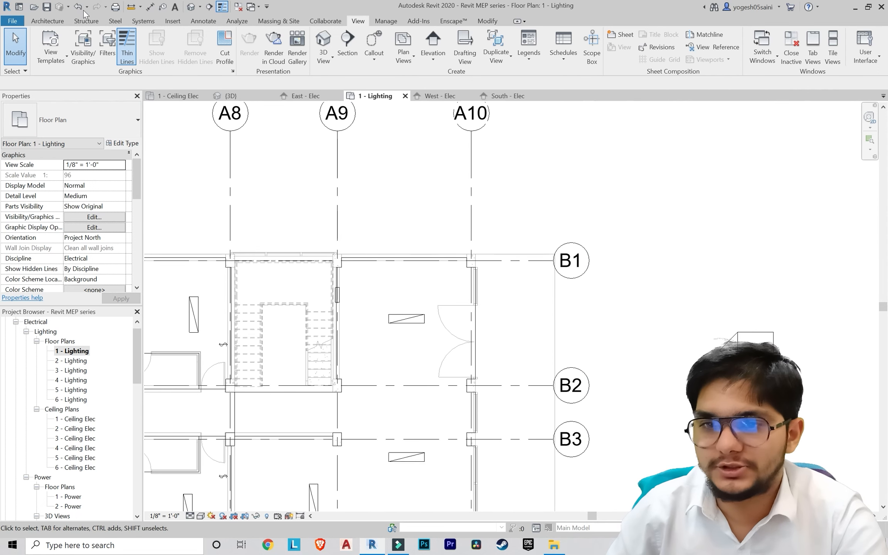
left_click(143, 21)
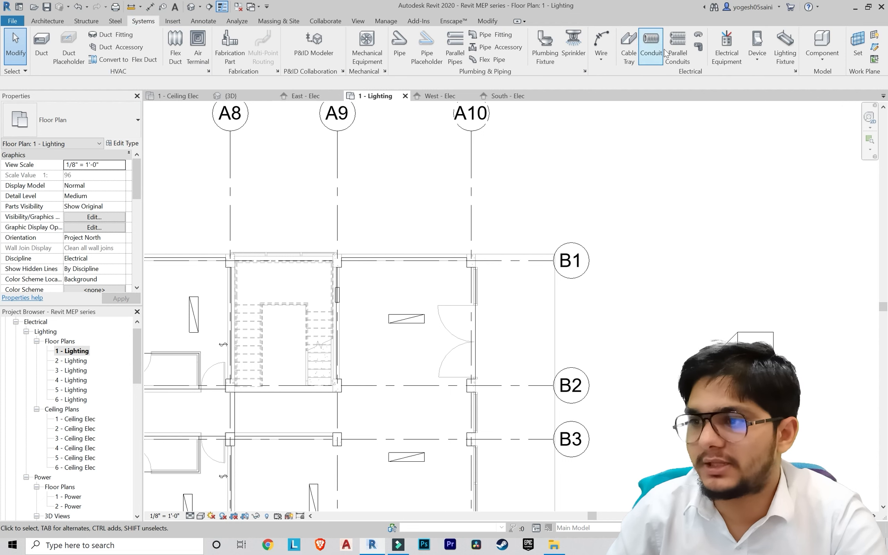
left_click(730, 44)
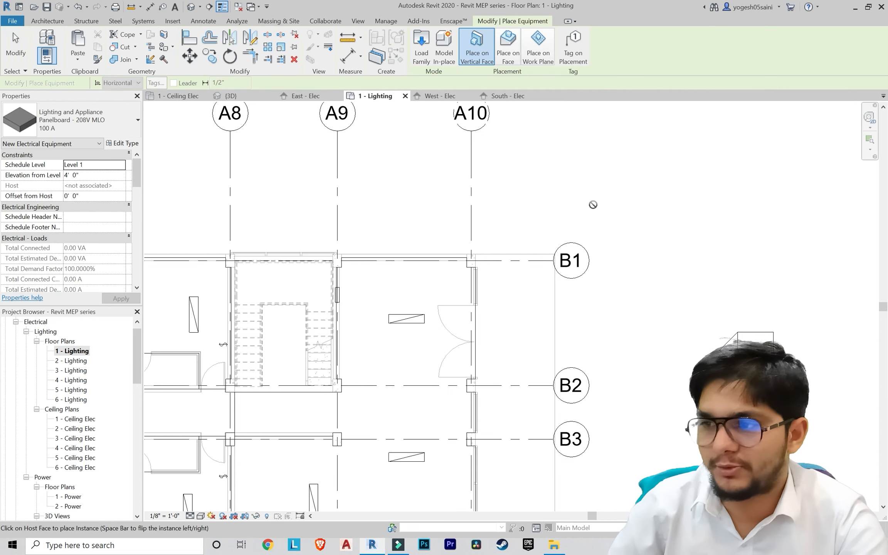
left_click(76, 127)
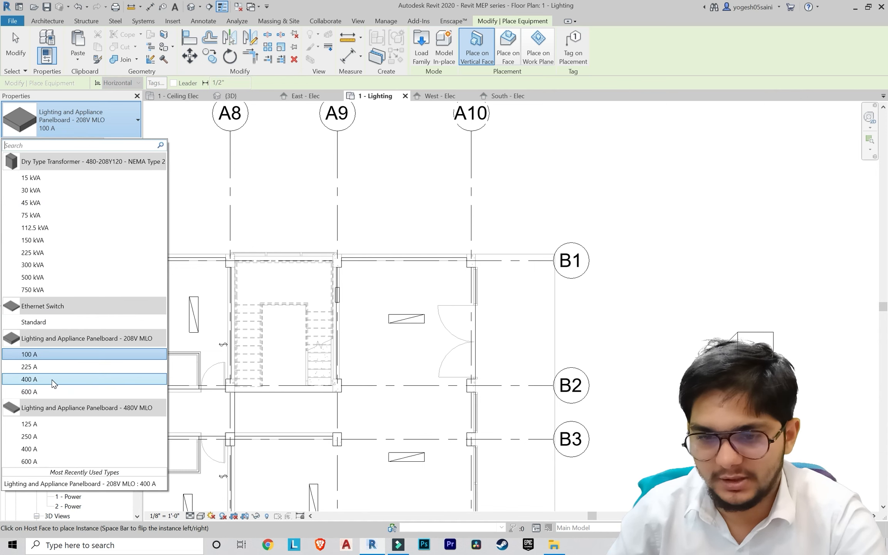
left_click(49, 393)
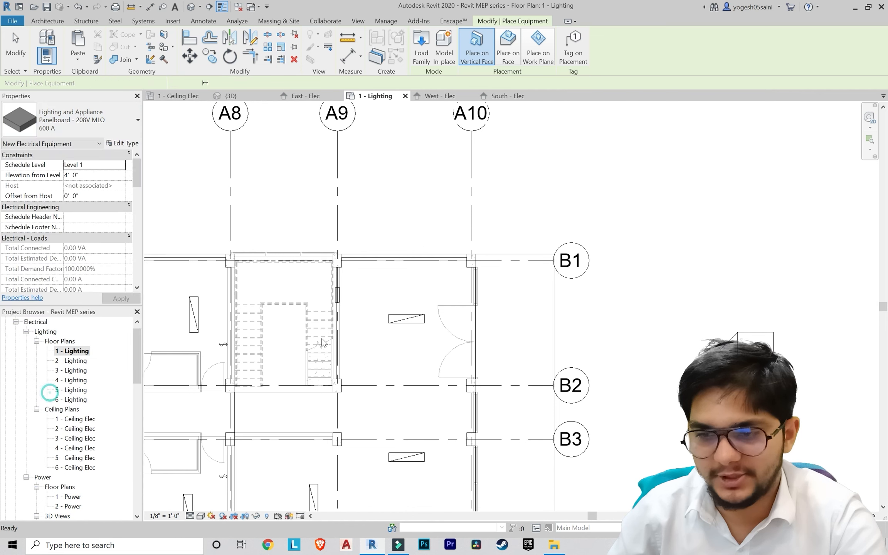
scroll(405, 270, "up", 3)
scroll(407, 241, "up", 3)
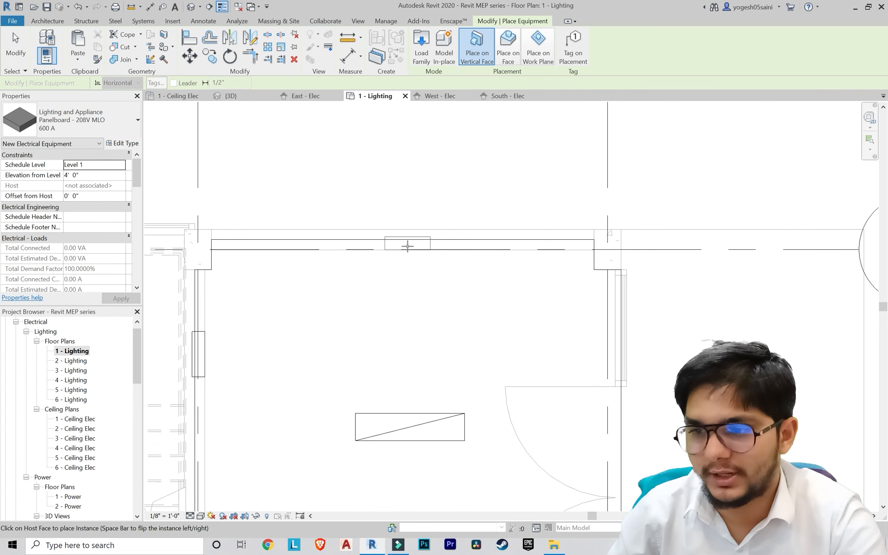
left_click(406, 246)
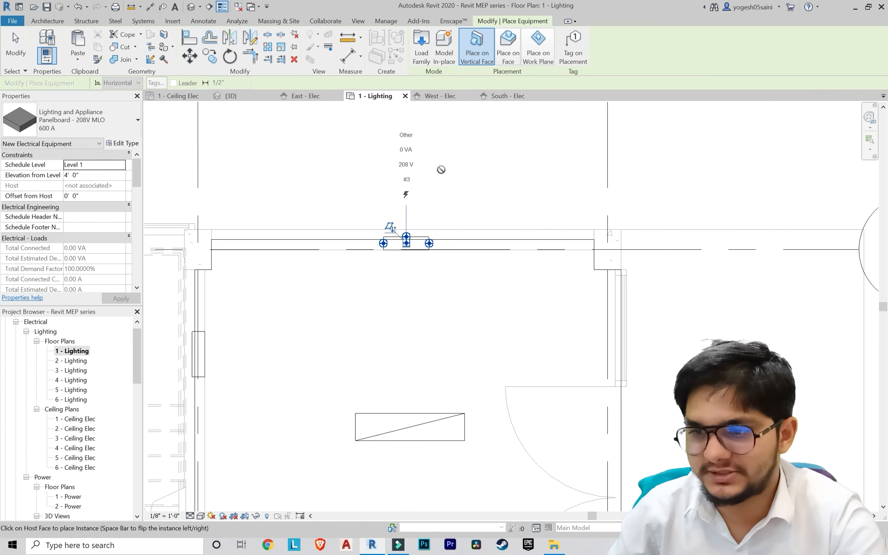
key("Escape")
key("Escape")
Step: Create a power circuit for the new 600 A panelboard and try to assign the panelboard on grid A9 as its panel
scroll(361, 193, "down", 3)
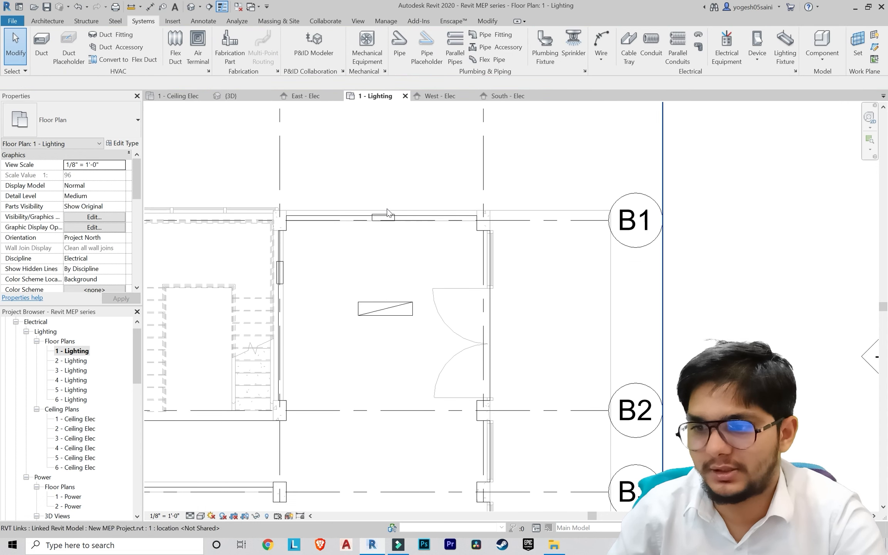
scroll(384, 218, "up", 3)
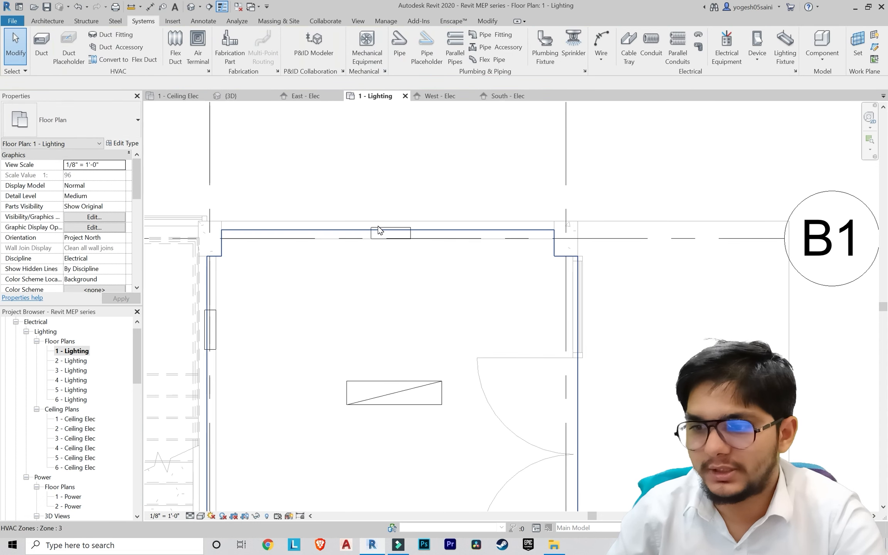
left_click(384, 224)
scroll(452, 249, "down", 3)
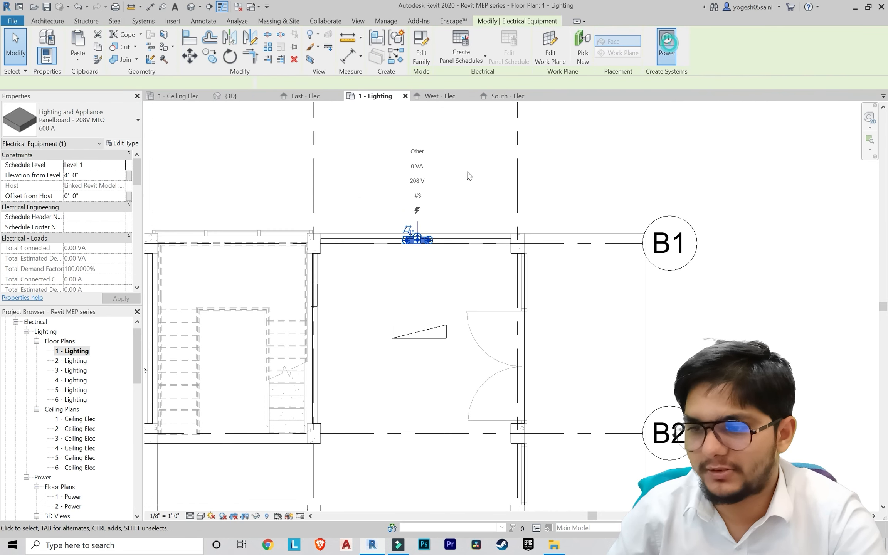
left_click(667, 43)
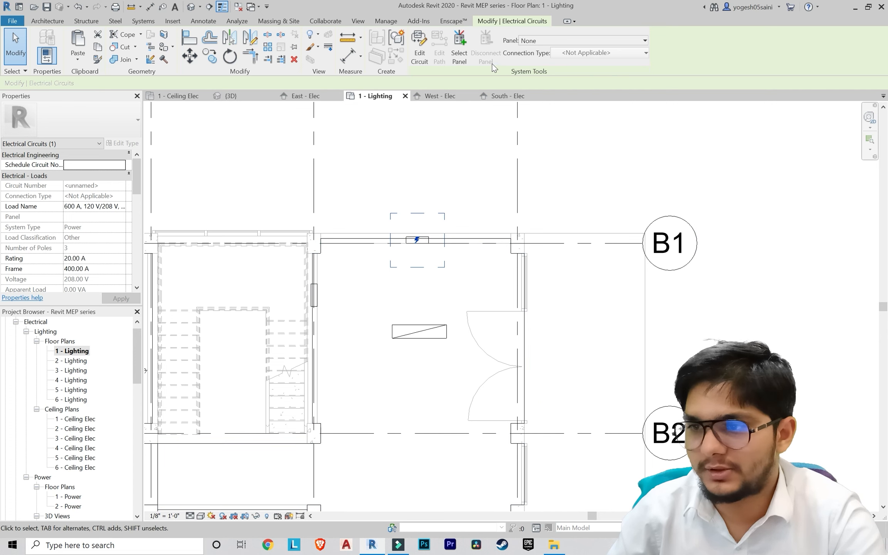
left_click(459, 57)
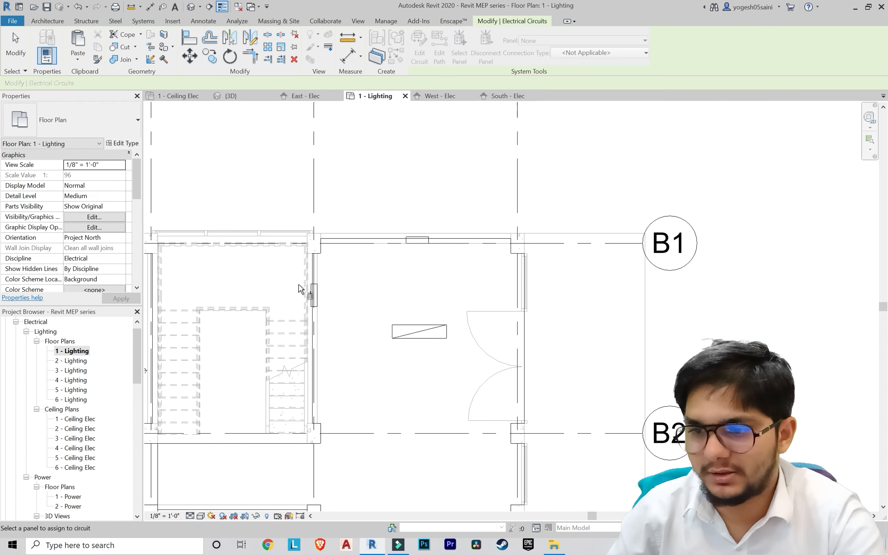
scroll(301, 289, "up", 2)
left_click(325, 285)
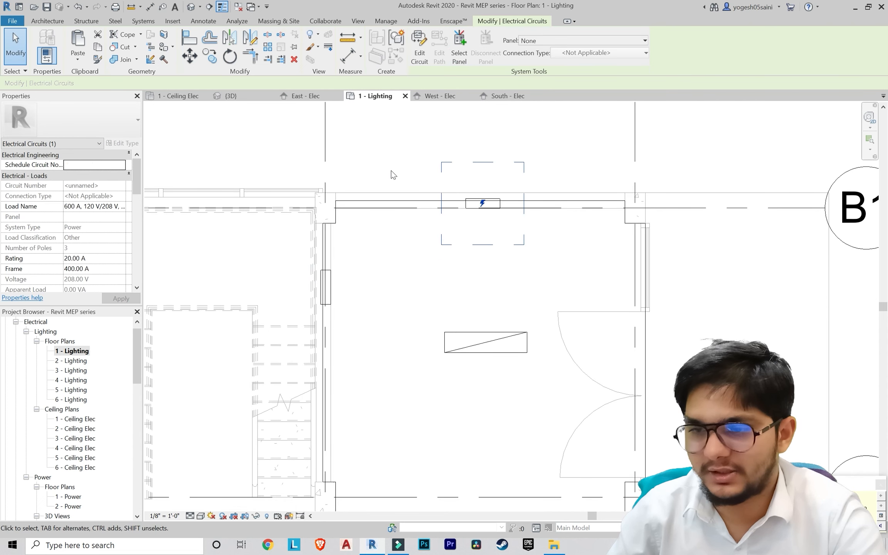
key("Escape")
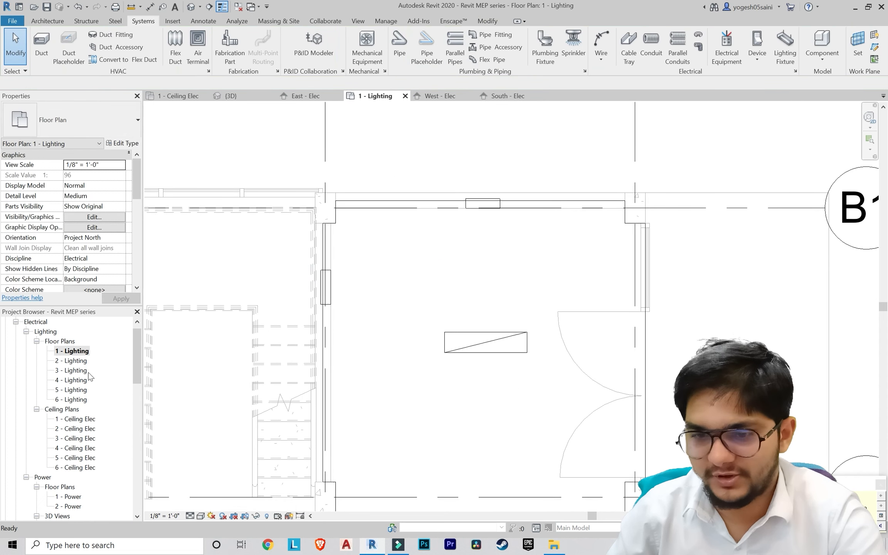
Step: Open the 2 - Lighting floor plan and inspect the properties of the panelboard on grid A9
double_click(75, 361)
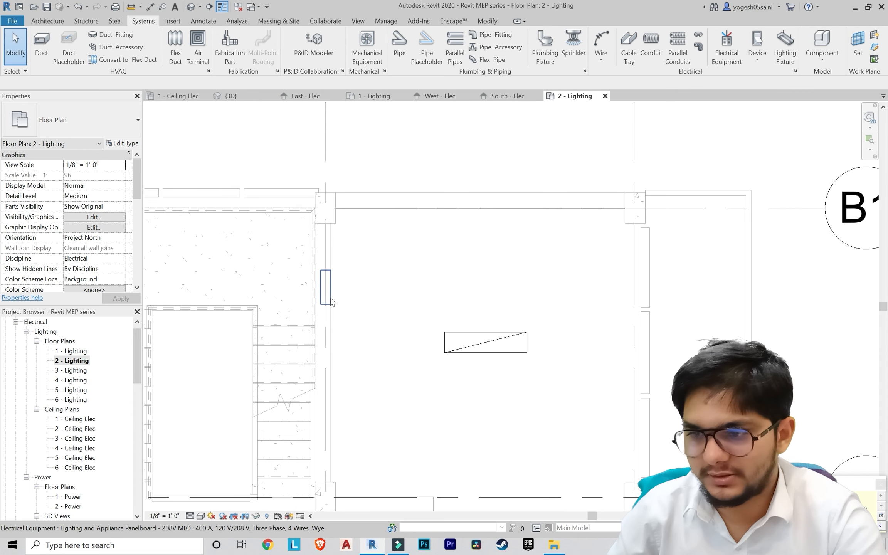
left_click(328, 284)
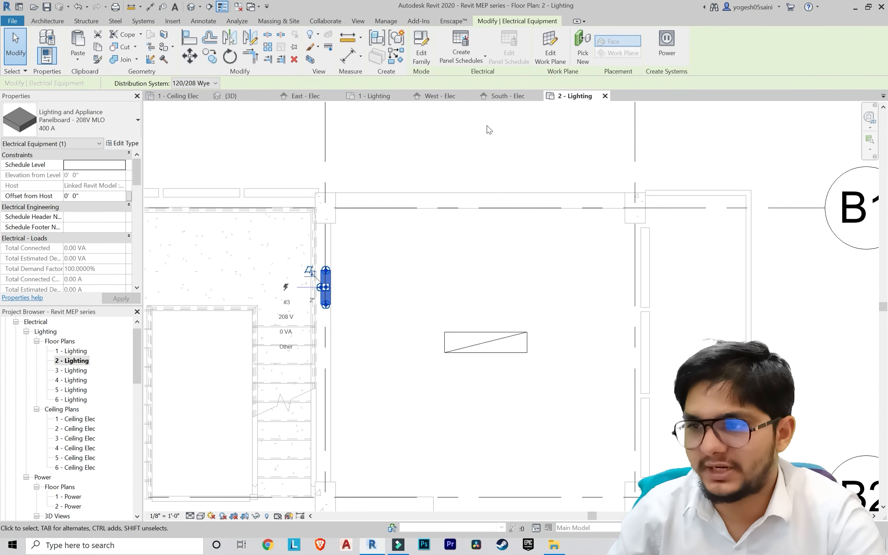
key("Escape")
Step: In the 3D view, assign the second-level 400 A panelboard as the panel for the 600 A panelboard's power circuit
left_click(358, 21)
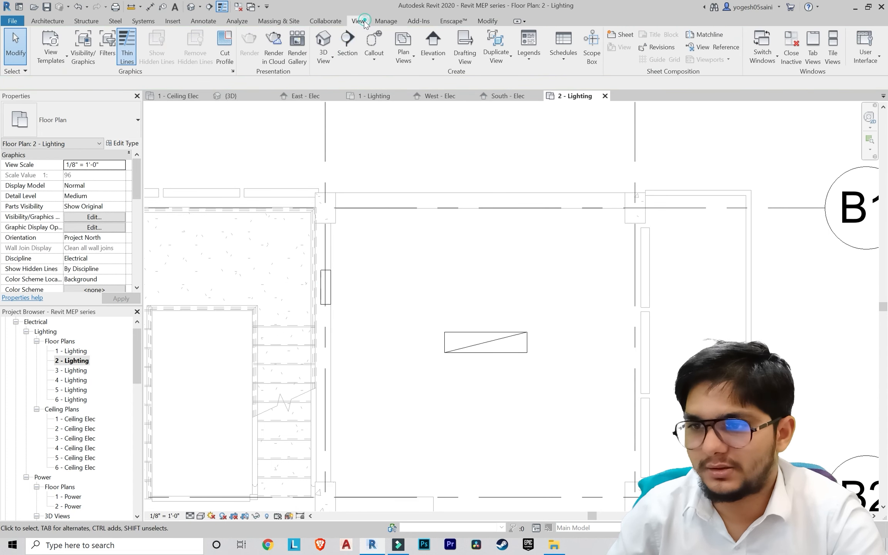
left_click(324, 40)
scroll(486, 232, "up", 4)
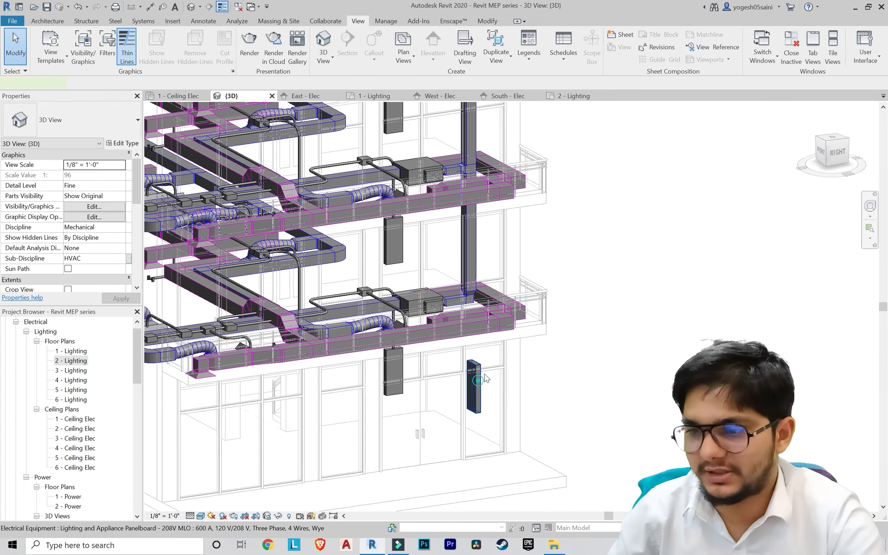
left_click(474, 385)
scroll(616, 321, "down", 2)
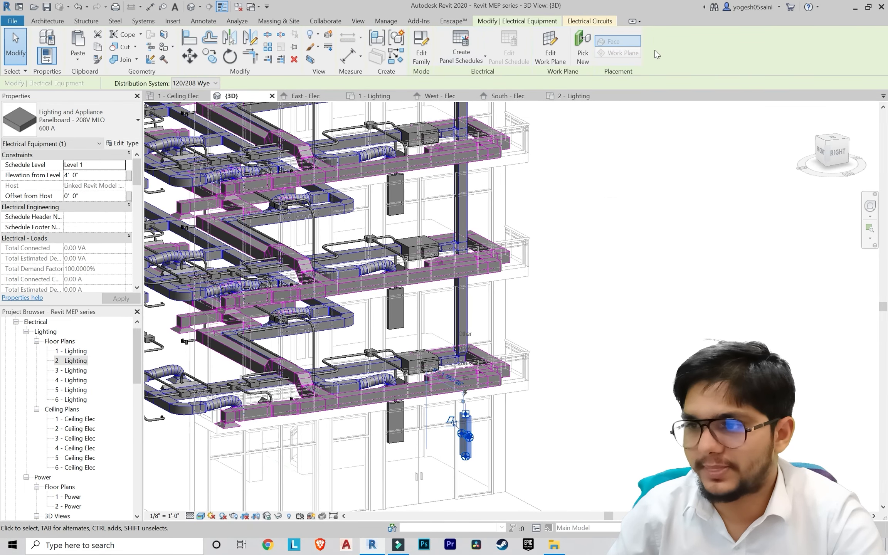
left_click(604, 21)
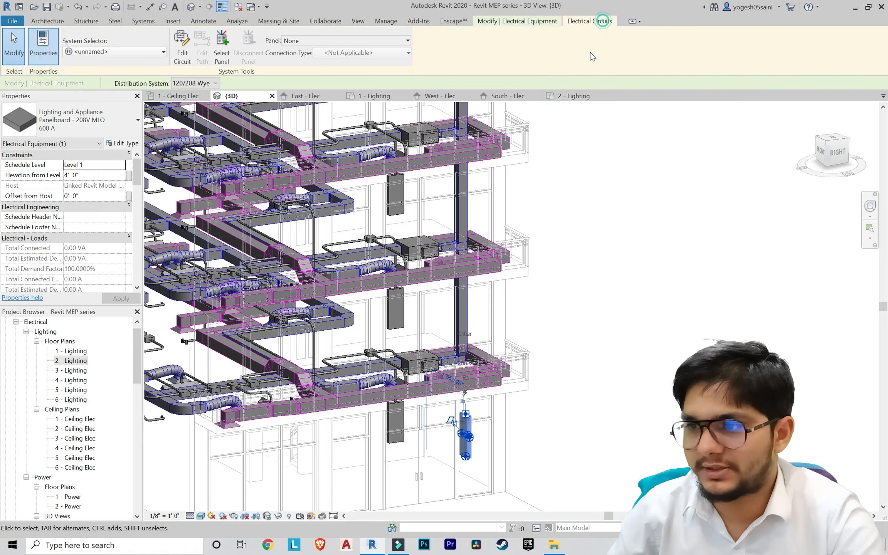
left_click(232, 49)
scroll(420, 307, "up", 2)
left_click(401, 300)
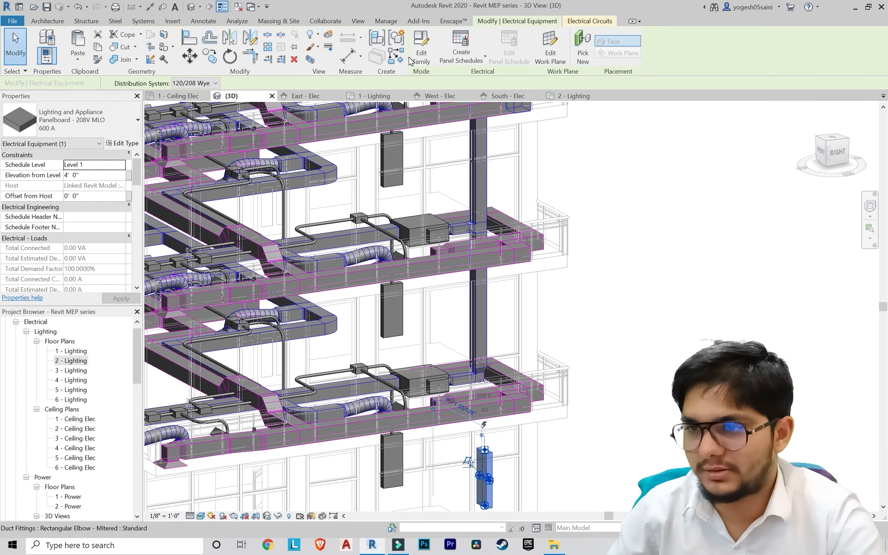
Step: Reassign the 600 A panelboard's circuit to the 400 A panelboard on the third level
left_click(589, 22)
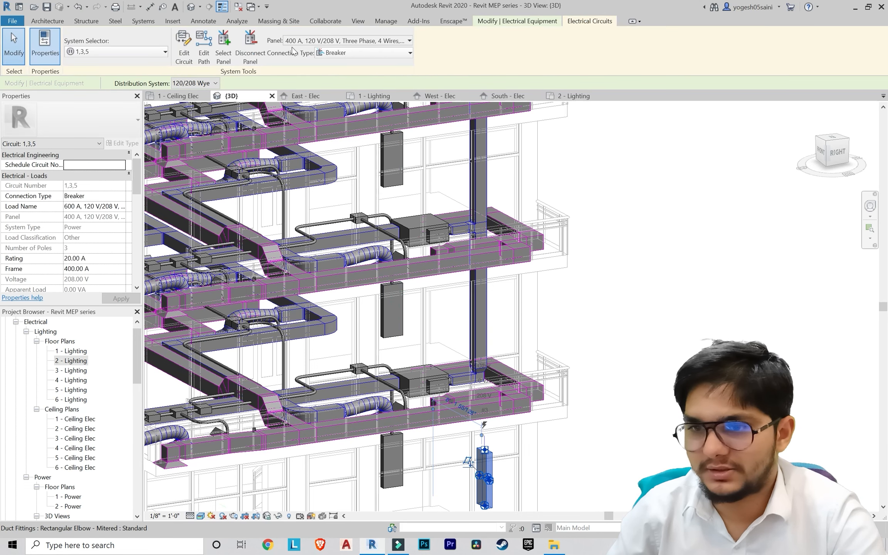
left_click(236, 50)
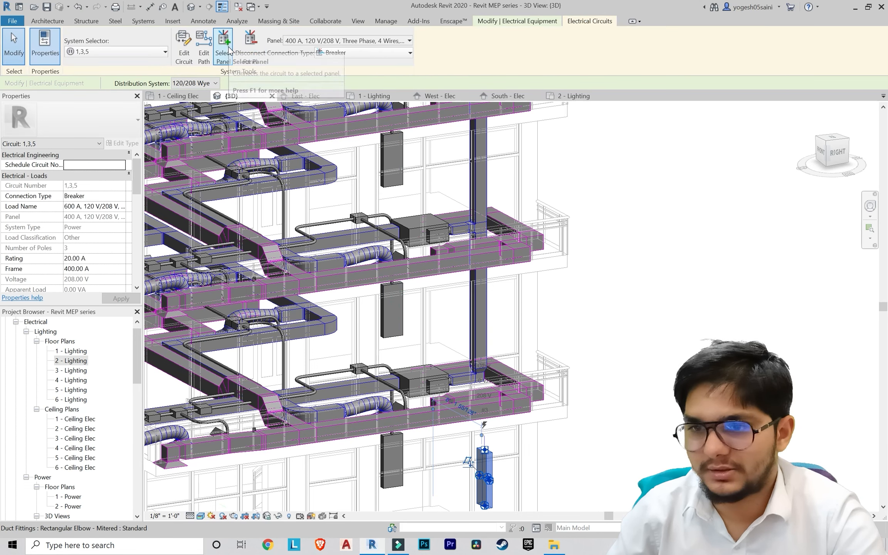
left_click(397, 162)
scroll(491, 172, "down", 1)
middle_click_drag(495, 189, 496, 223)
middle_click_drag(557, 355, 557, 374)
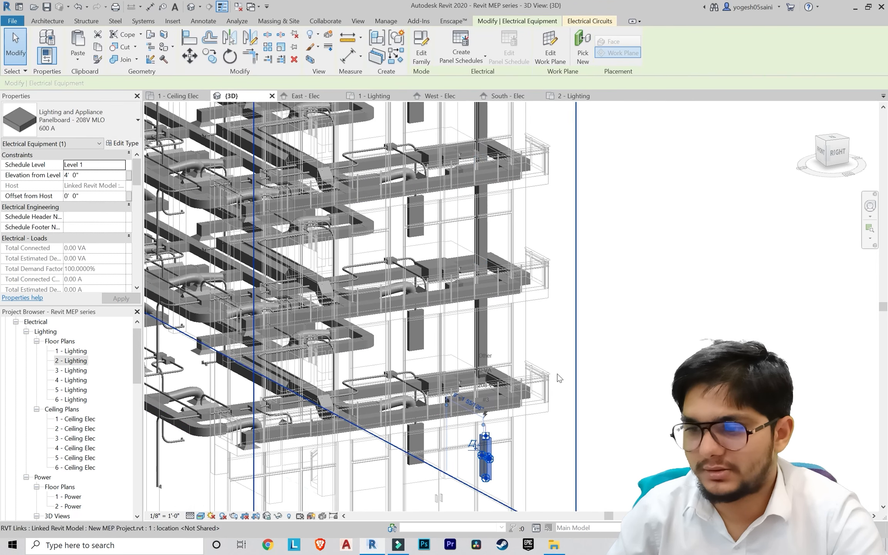
scroll(559, 378, "down", 2)
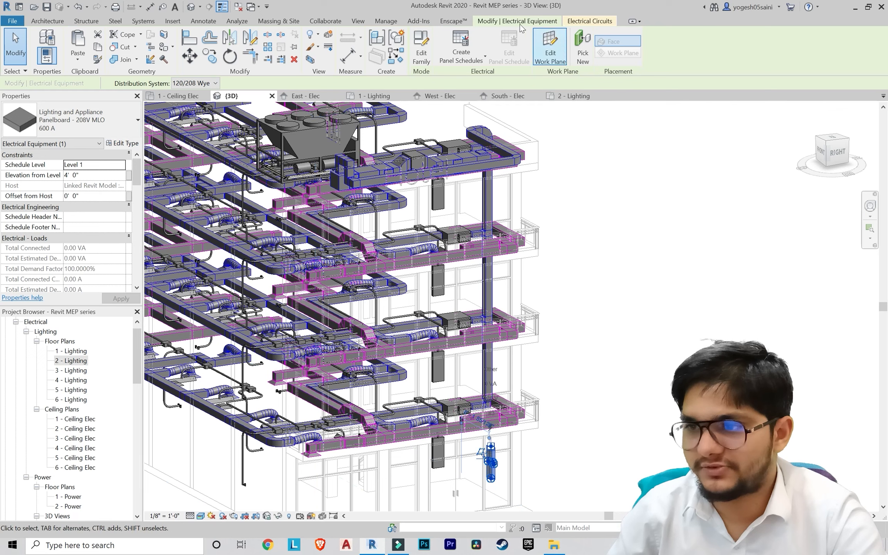
Step: Reassign the 600 A panelboard's circuit to the 400 A panelboard on the fourth level and clear the selection
left_click(594, 20)
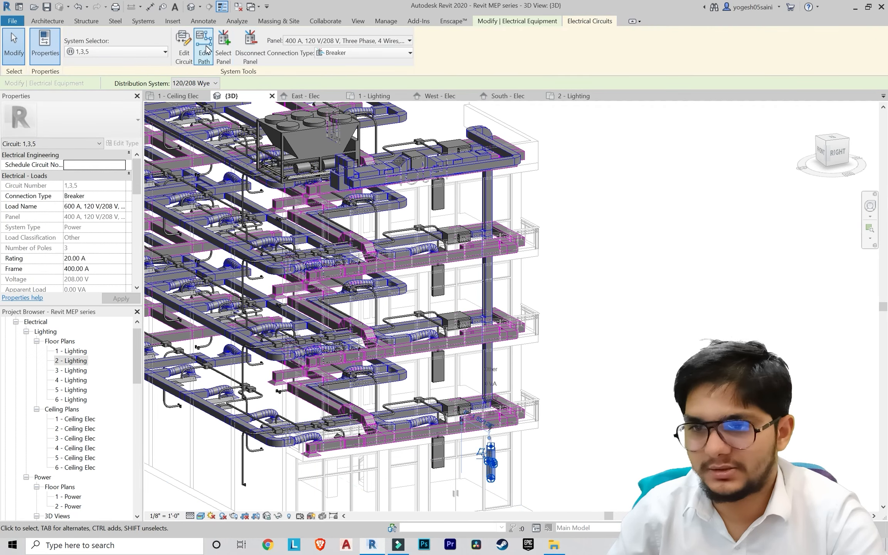
left_click(218, 46)
left_click(448, 192)
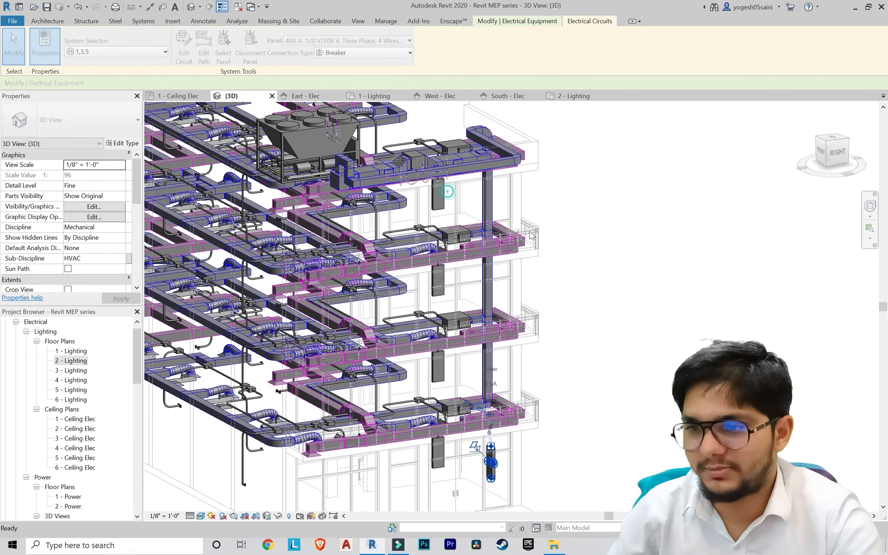
left_click(559, 252)
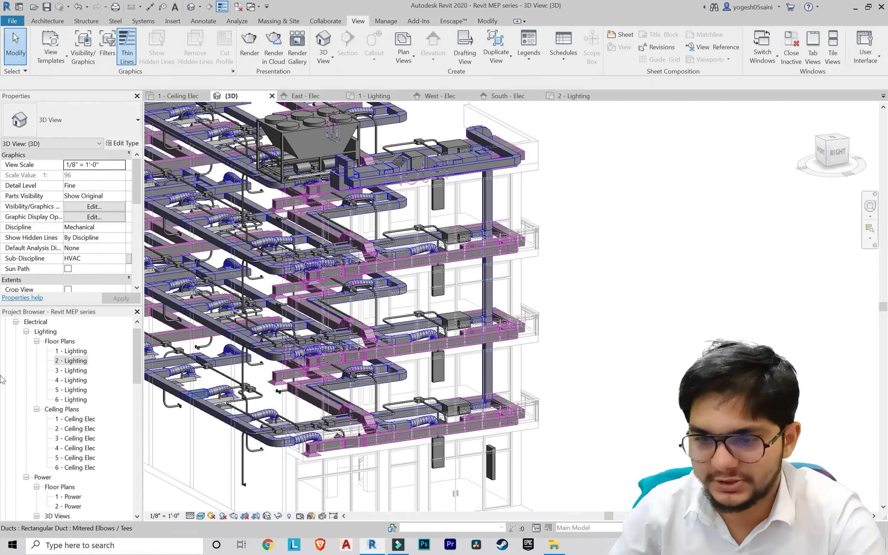
Step: Open the East - Elec elevation at the upper-level panelboards near grid B1
scroll(85, 401, "down", 3)
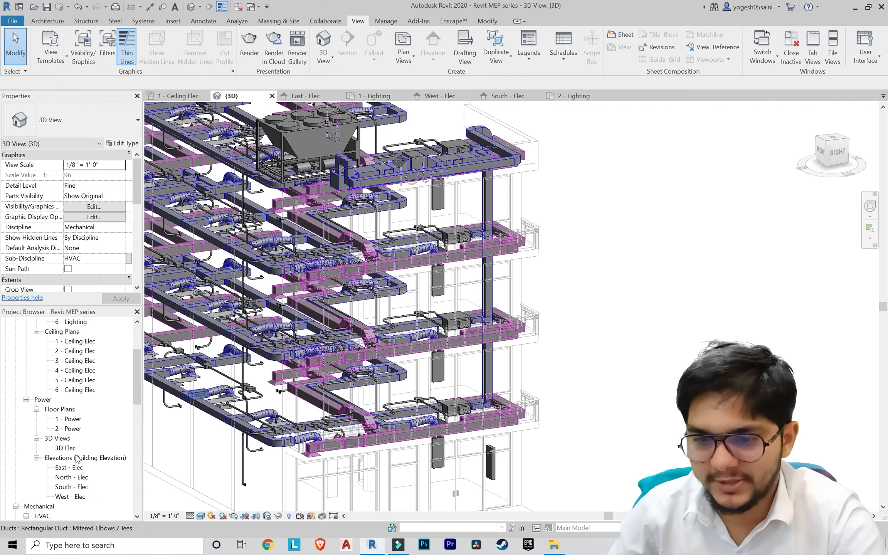
double_click(74, 468)
scroll(358, 378, "down", 3)
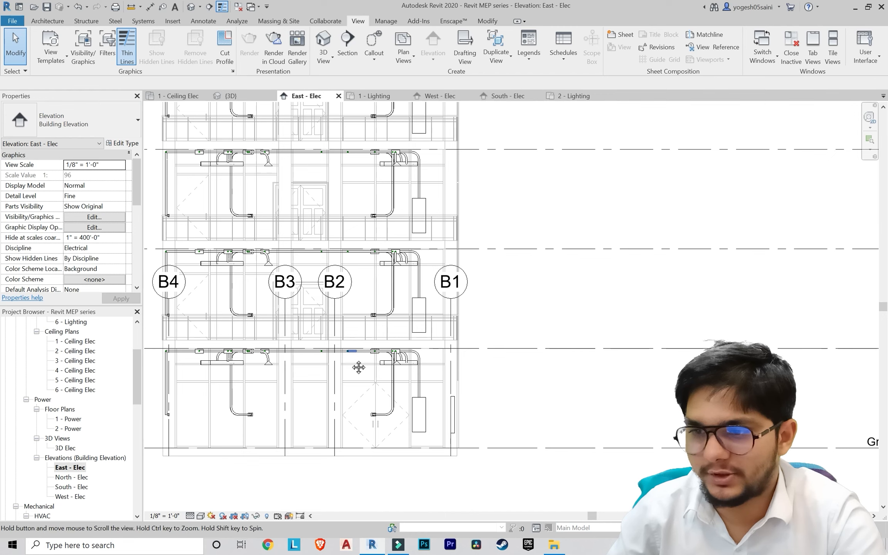
scroll(403, 463, "up", 1)
middle_click_drag(388, 324, 363, 393)
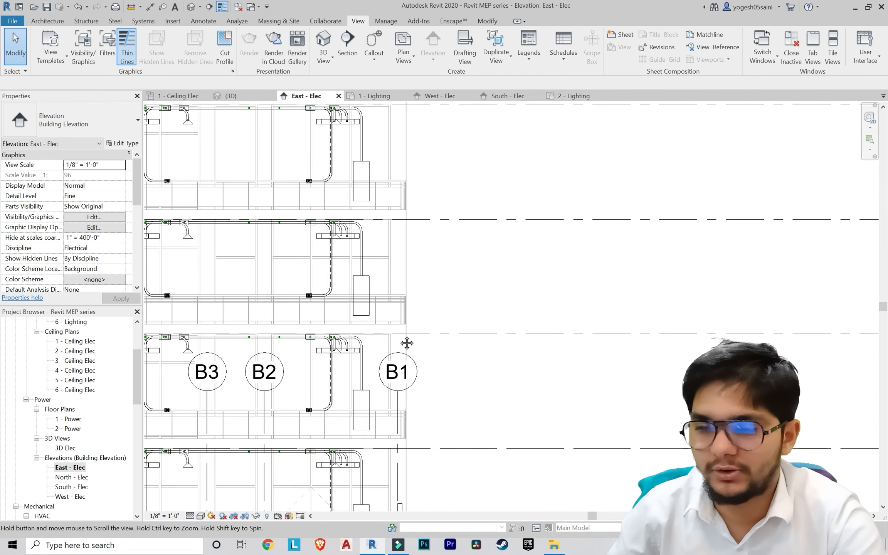
middle_click_drag(407, 343, 405, 389)
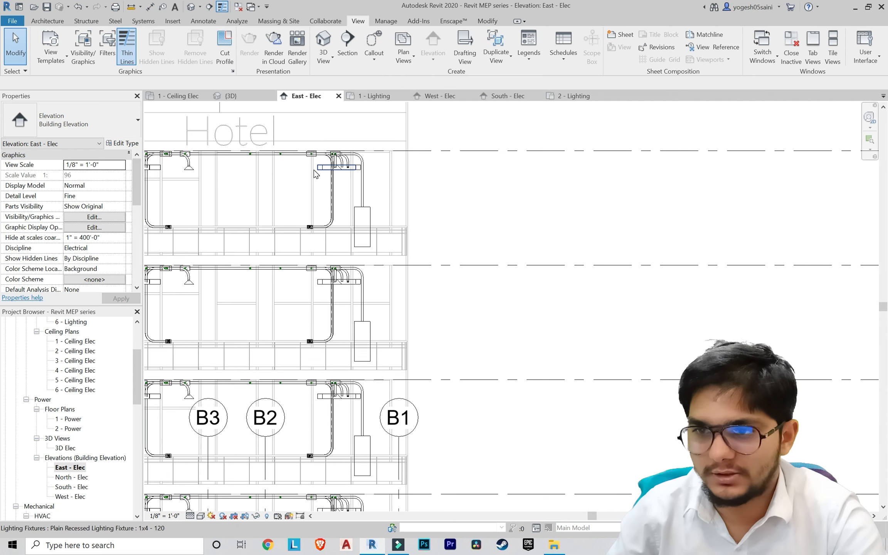
Step: Draw a 3" conduit from the side face of the fourth-level panelboard horizontally toward grid B1, accepting the default surface connection point
left_click(149, 20)
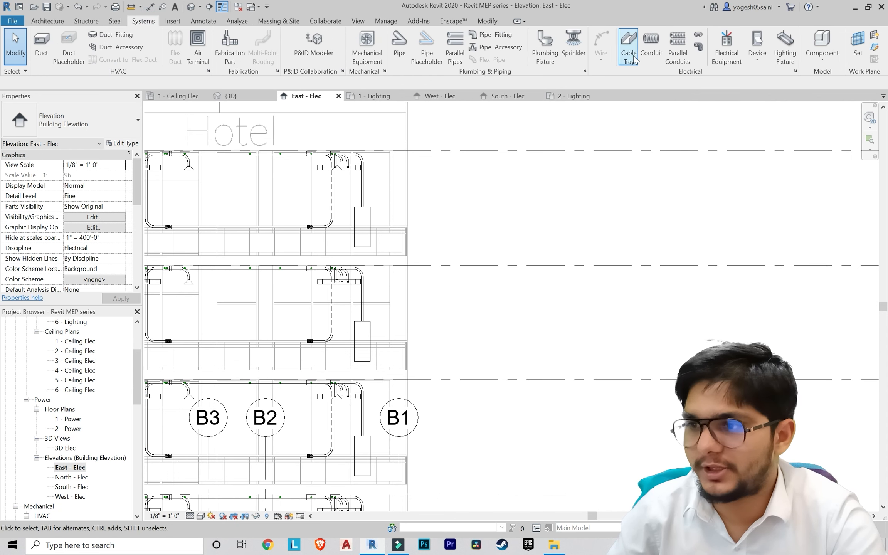
left_click(656, 50)
scroll(361, 207, "up", 7)
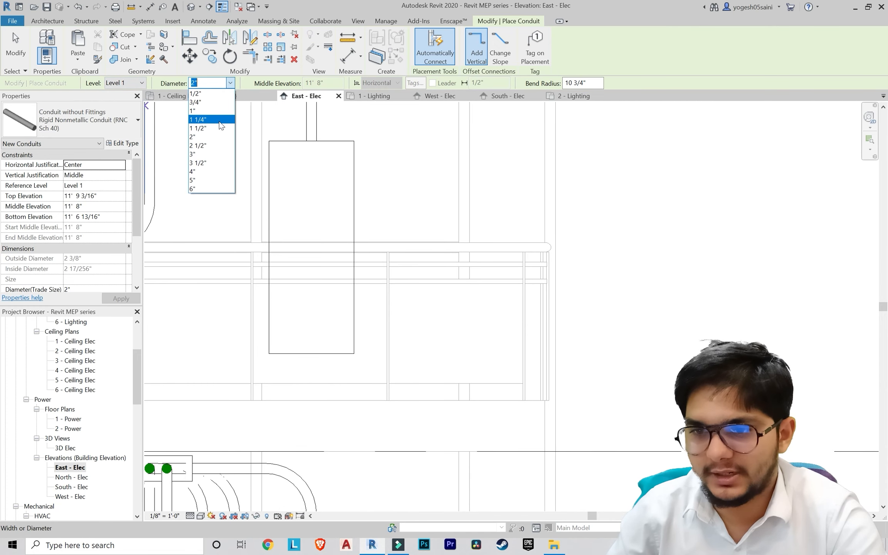
left_click(211, 154)
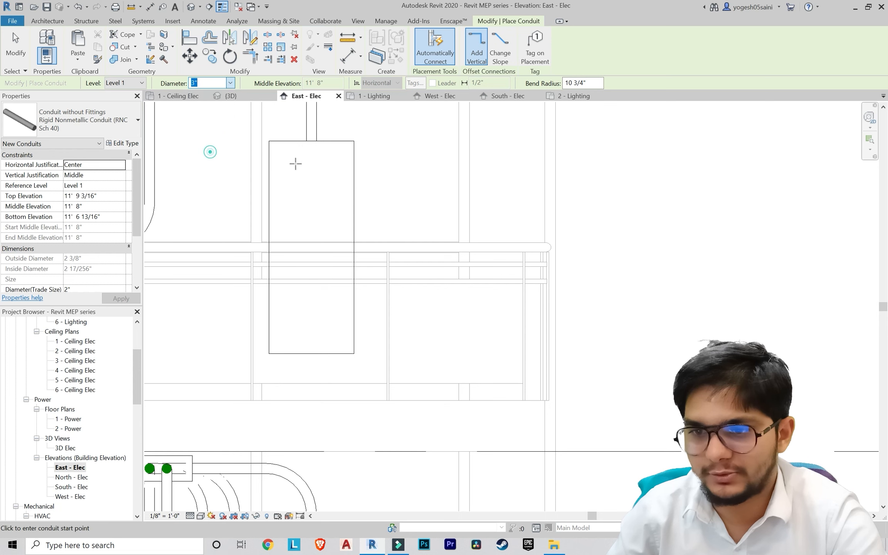
left_click(351, 237)
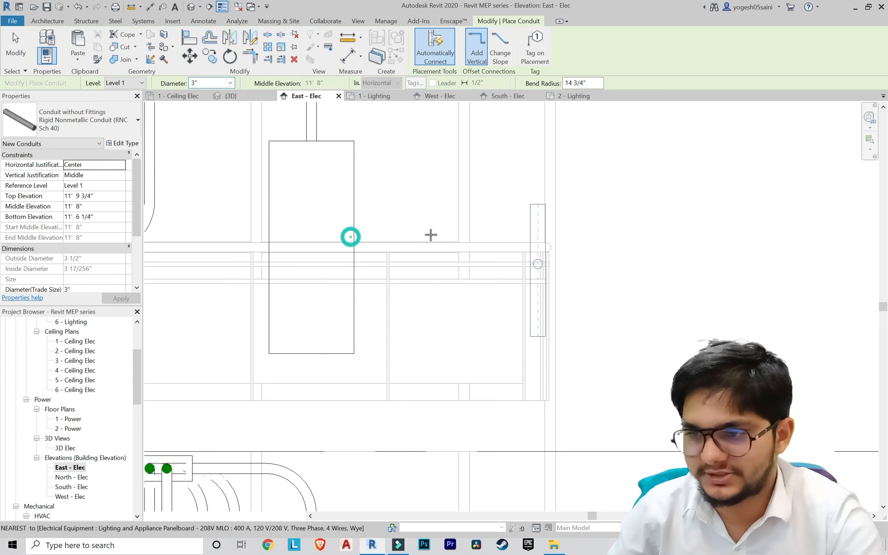
left_click(100, 46)
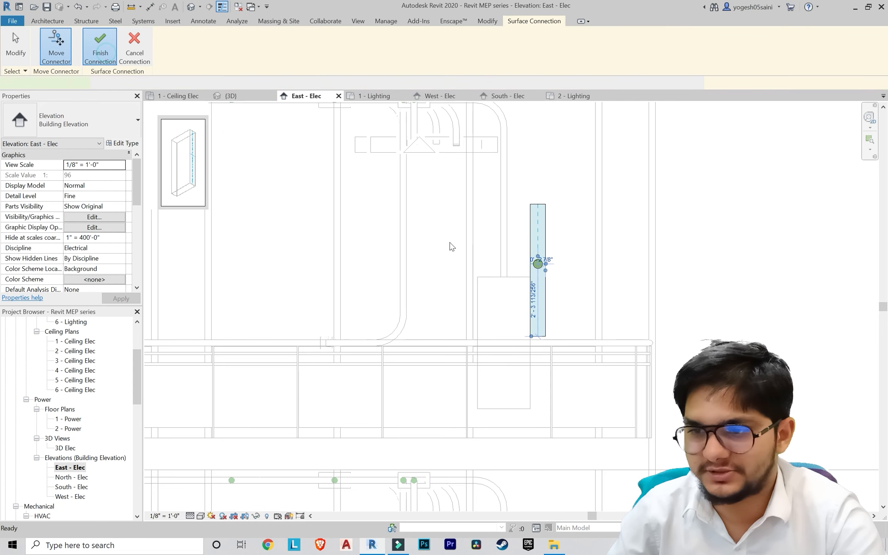
scroll(464, 240, "down", 5)
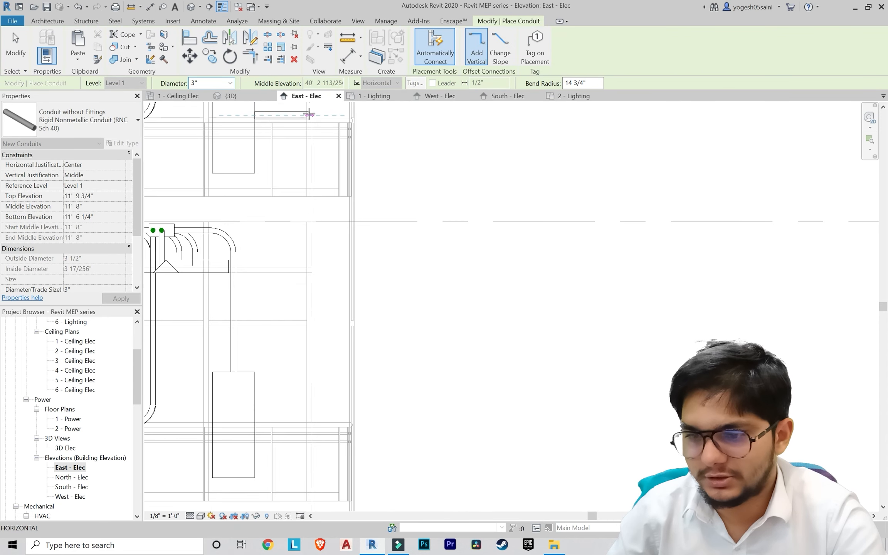
scroll(434, 165, "up", 2)
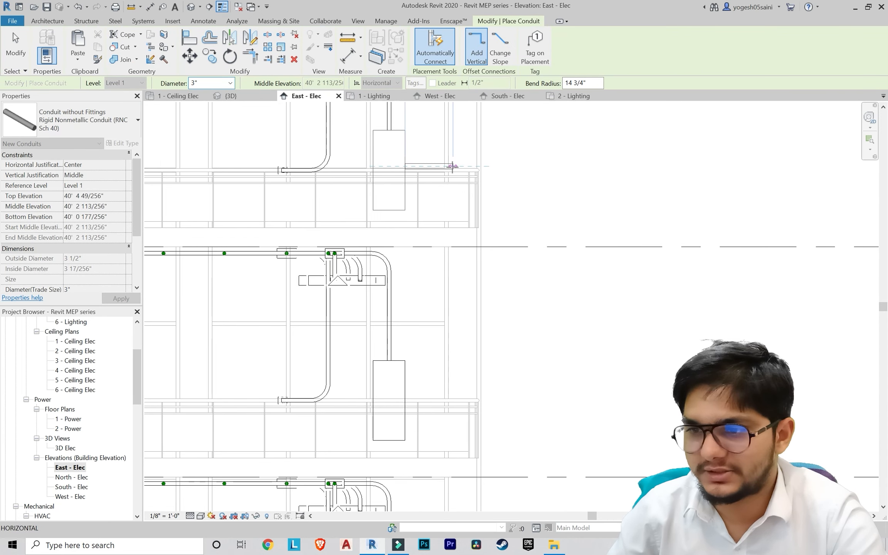
left_click(453, 167)
Step: Run the 3" conduit vertically down beside the 600 A panelboard to an elevation of about 3' 8" and end the run
scroll(457, 252, "down", 1)
scroll(457, 255, "down", 1)
middle_click_drag(459, 254, 460, 87)
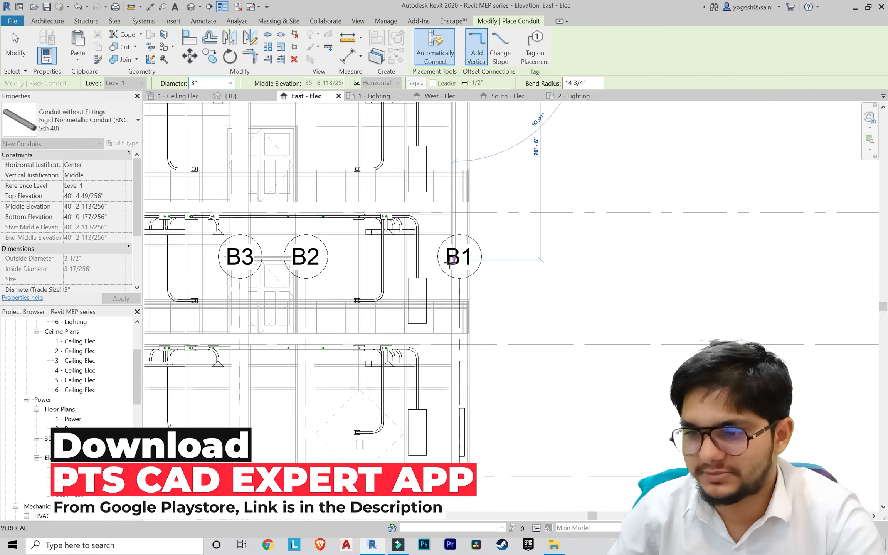
scroll(453, 263, "up", 1)
middle_click_drag(458, 305, 455, 125)
scroll(443, 298, "up", 2)
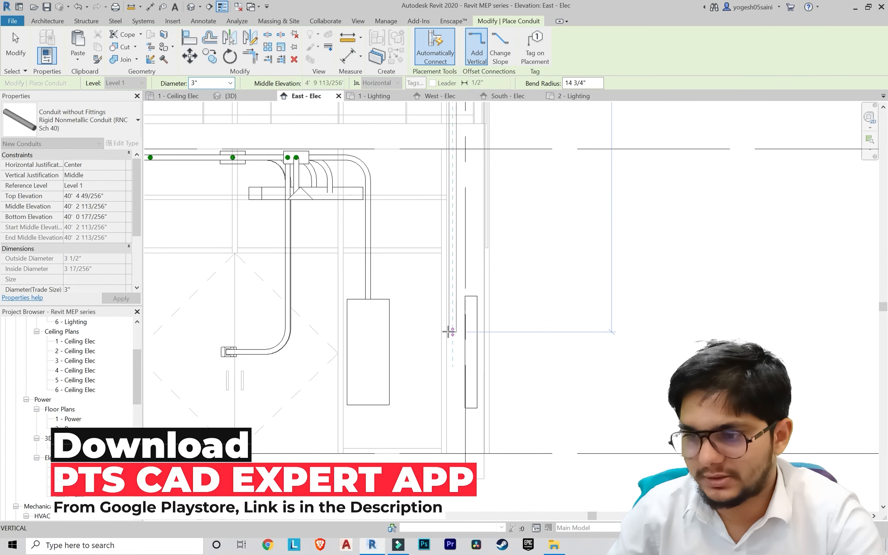
scroll(452, 349, "up", 2)
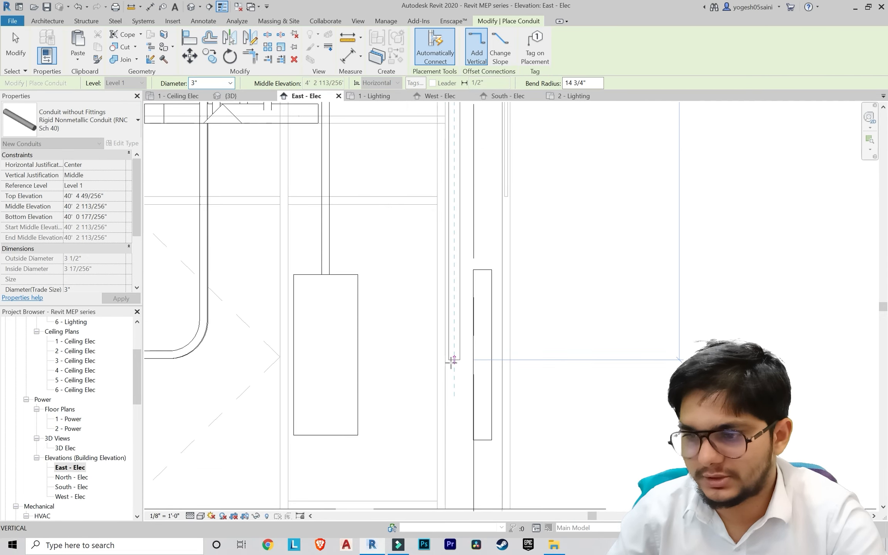
left_click(453, 366)
scroll(470, 367, "up", 3)
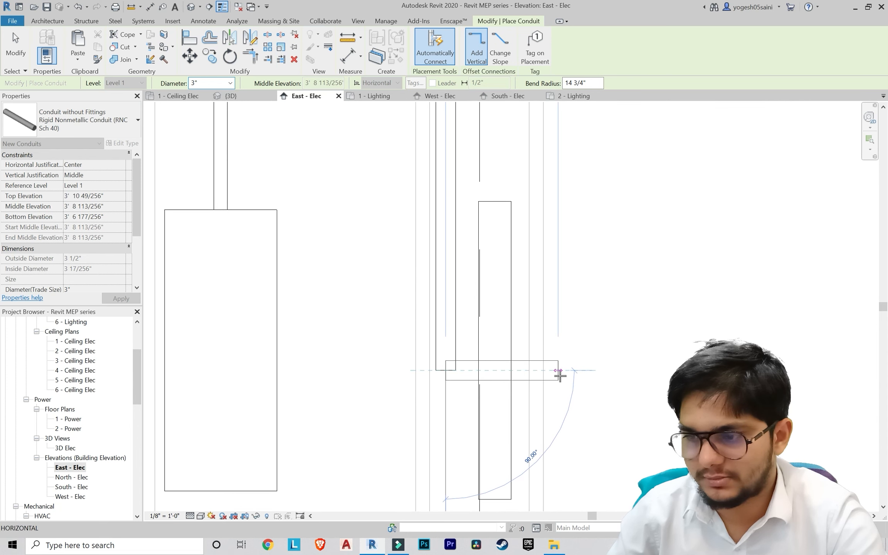
key("Escape")
scroll(463, 170, "down", 2)
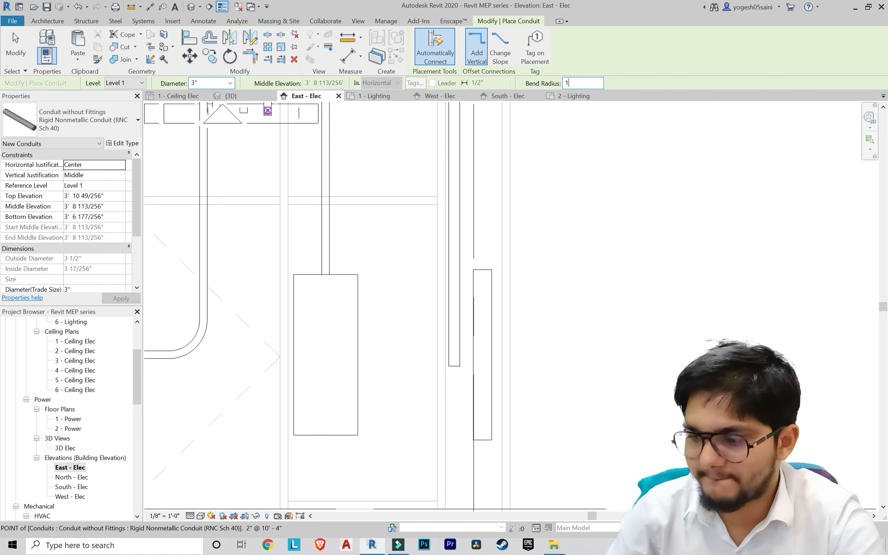
Step: Try conduit bend radii of 1/2" and 1', choosing to use the minimum bend radius instead
key("Return")
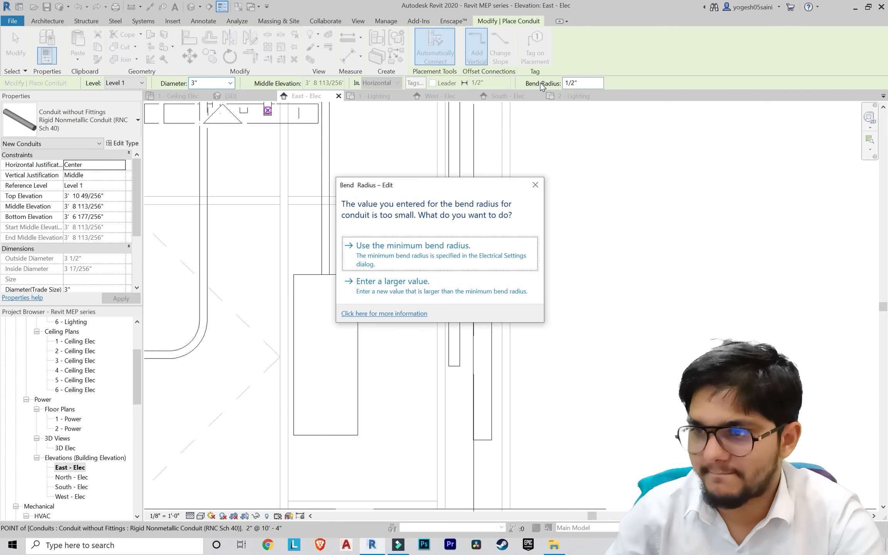
left_click(489, 254)
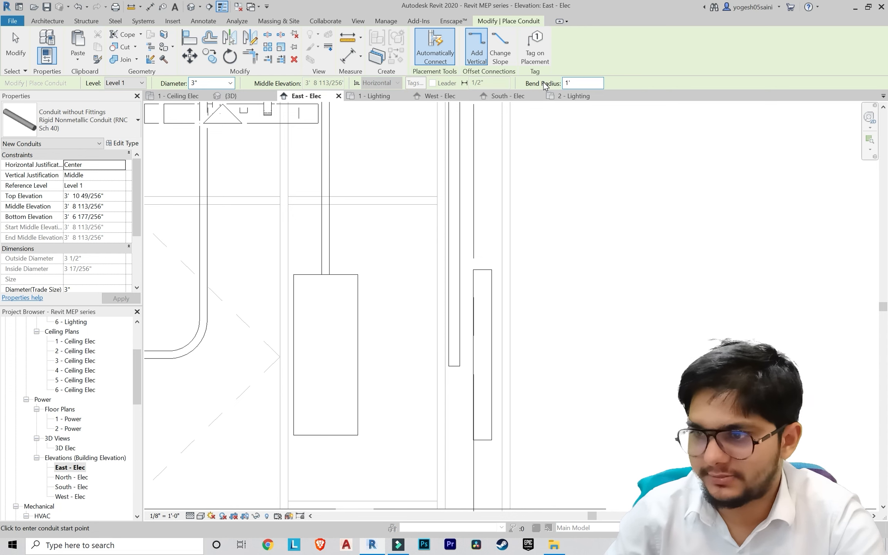
key("Return")
left_click(474, 248)
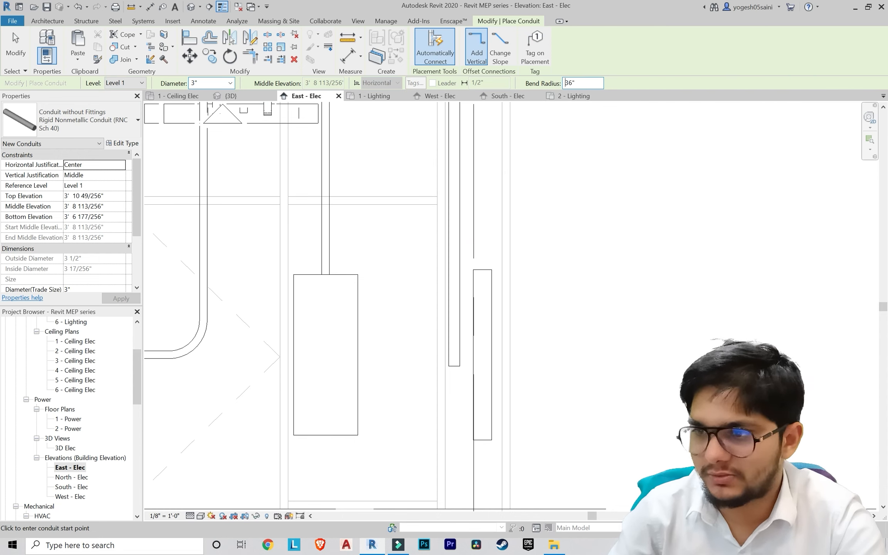
Step: Try to draw a short horizontal conduit from the riser's lower end to the 600 A panelboard
left_click(454, 365)
scroll(478, 376, "up", 1)
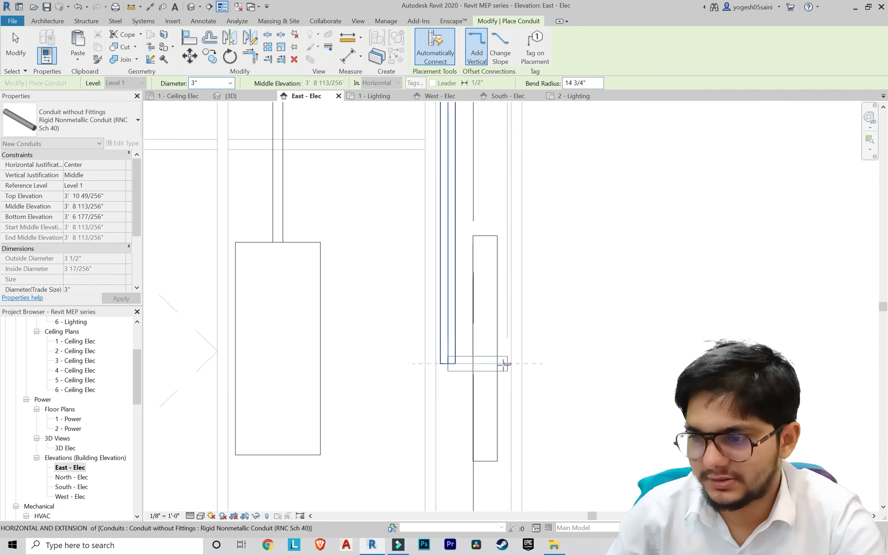
left_click(488, 365)
key("Escape")
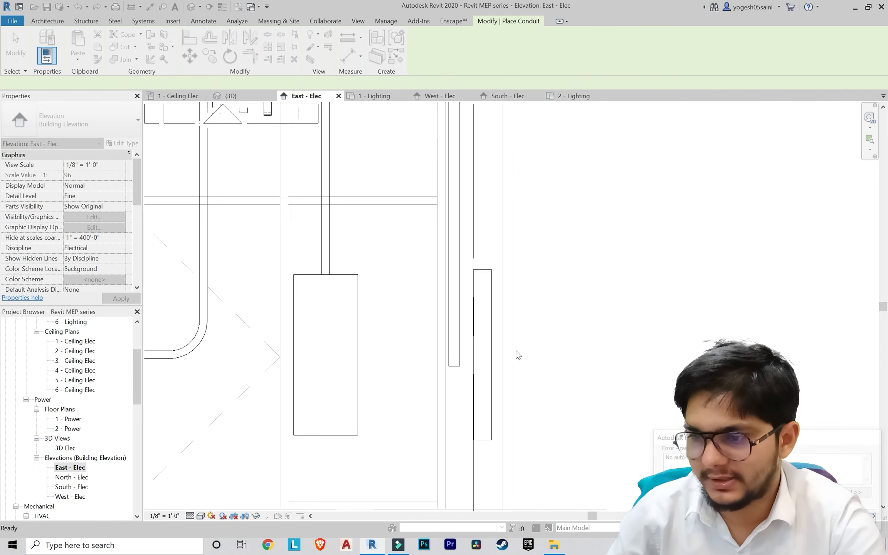
Step: Extend the vertical 3" conduit about 5" further down beside the 600 A panelboard and end the conduit command
scroll(458, 367, "up", 2)
left_click(456, 365)
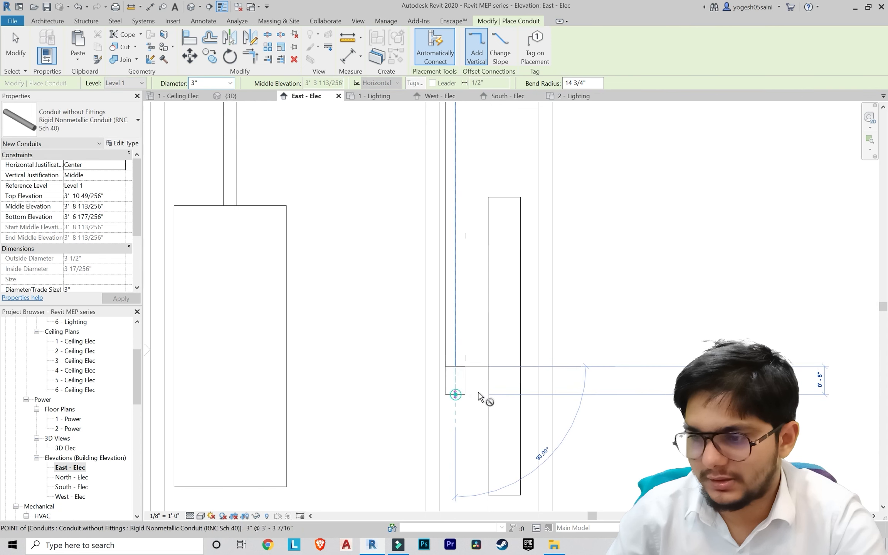
left_click(465, 392)
key("Escape")
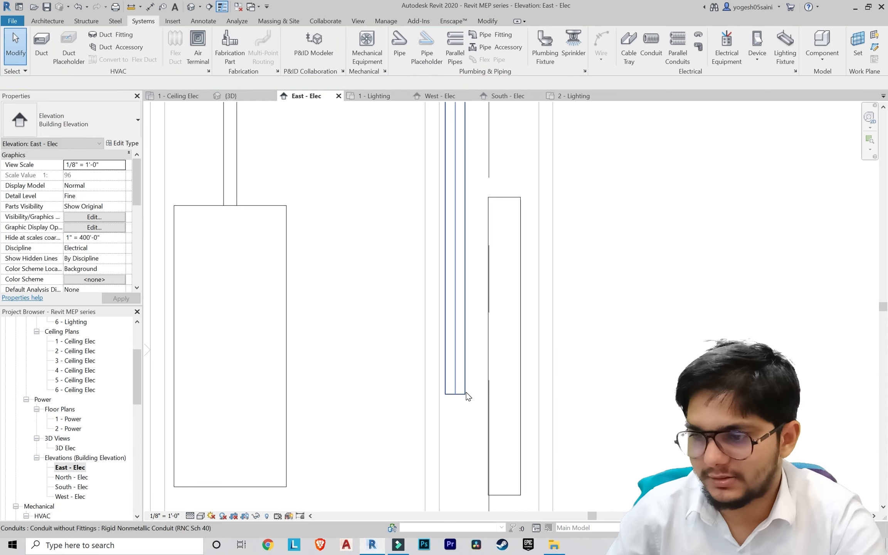
Step: Nudge the vertical 3" conduit beside the 600 A panelboard up to a bottom elevation of 4' 5 241/256"
left_click(463, 392)
left_click_drag(463, 392, 462, 391)
key("Up")
key("Up")
key("Up")
key("Up")
key("Up")
key("Up")
key("Up")
key("Up")
key("Up")
key("Up")
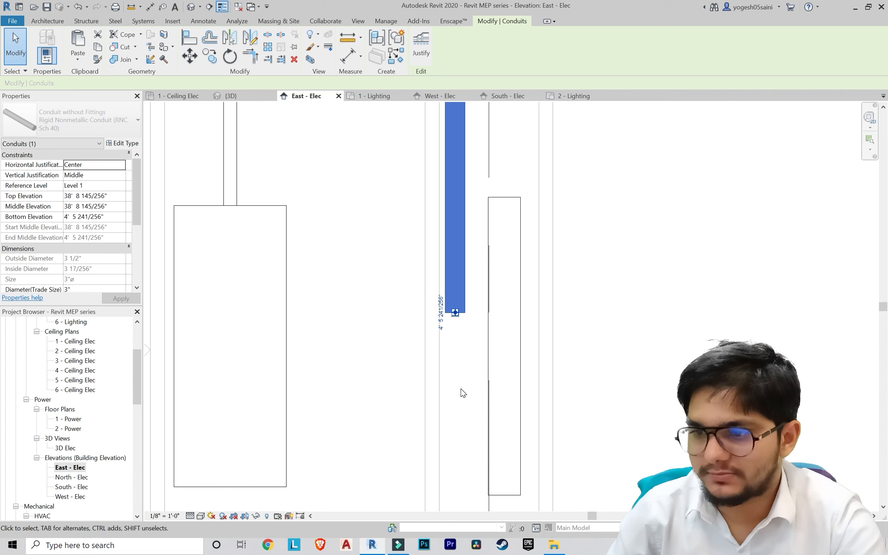
Step: Draw a horizontal 3" conduit with a 14 3/4" bend radius from the riser's lower end across the 600 A panelboard
key("Escape")
key("c")
key("n")
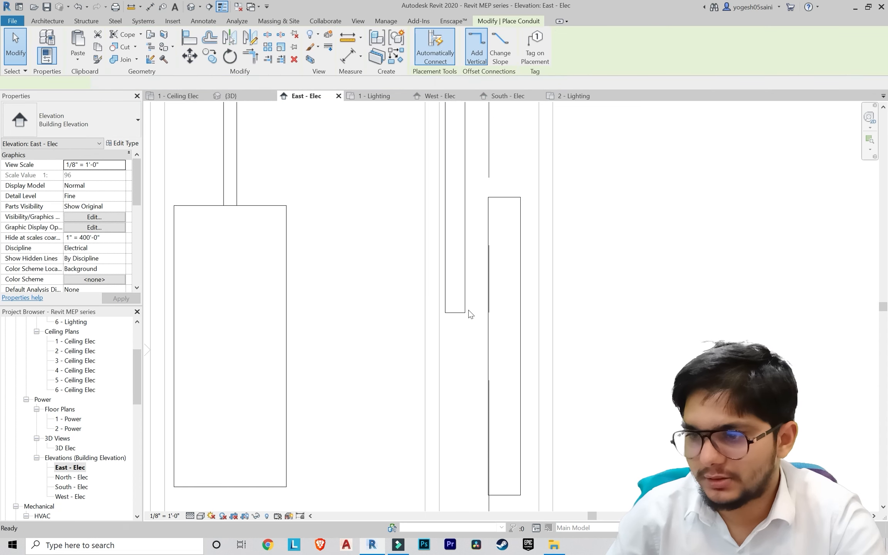
scroll(501, 312, "up", 2)
left_click(426, 312)
left_click(580, 311)
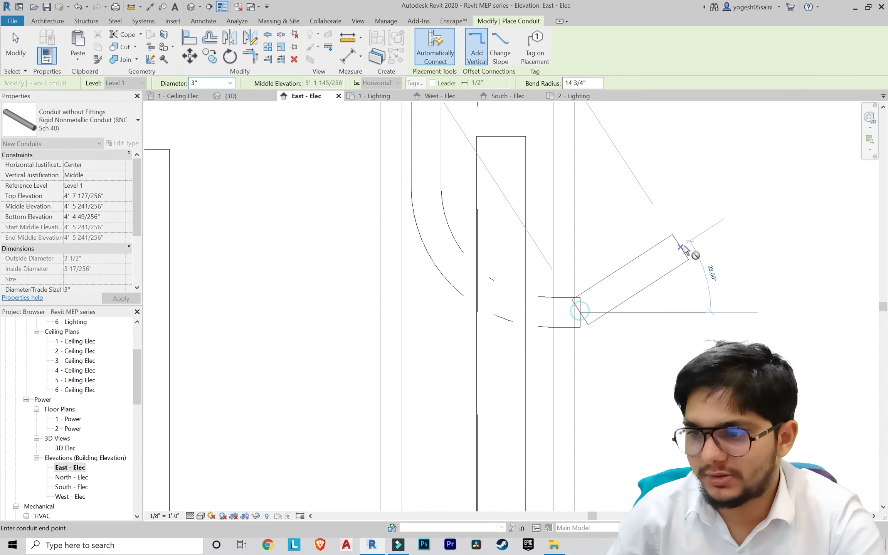
key("Escape")
scroll(684, 246, "down", 1)
key("Escape")
key("Escape")
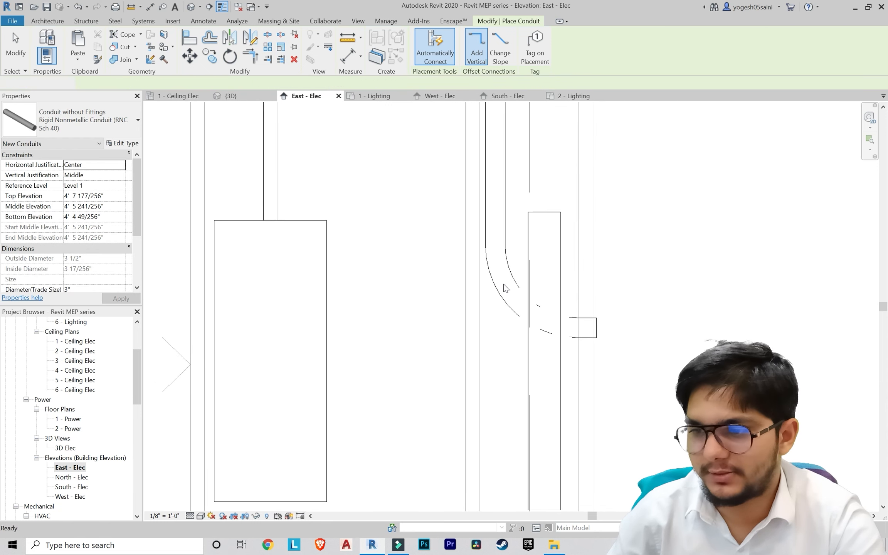
Step: Shift the vertical 3" conduit sideways, away from the 600 A panelboard
scroll(484, 489, "down", 3)
left_click(499, 262)
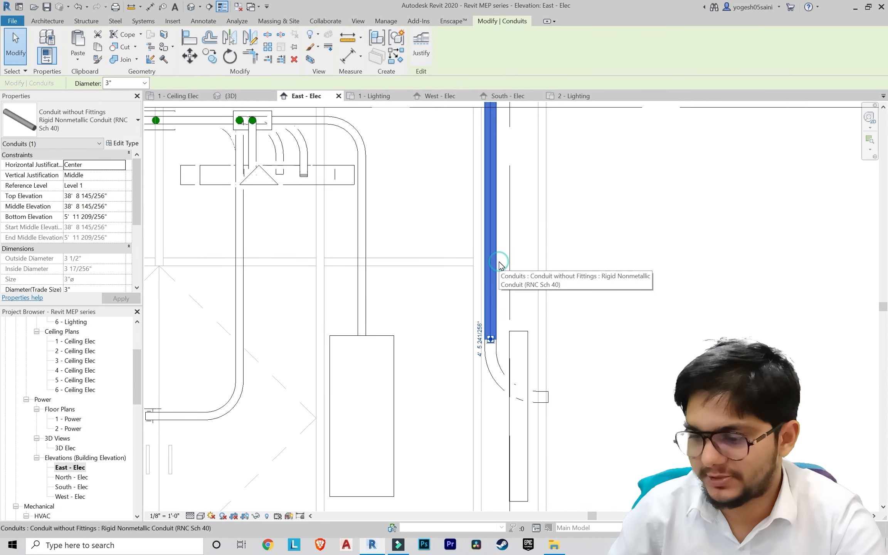
key("Left")
key("Left")
key("Left")
key("Left")
key("Left")
key("Left")
key("Left")
key("Left")
key("Left")
key("Left")
key("Left")
key("Left")
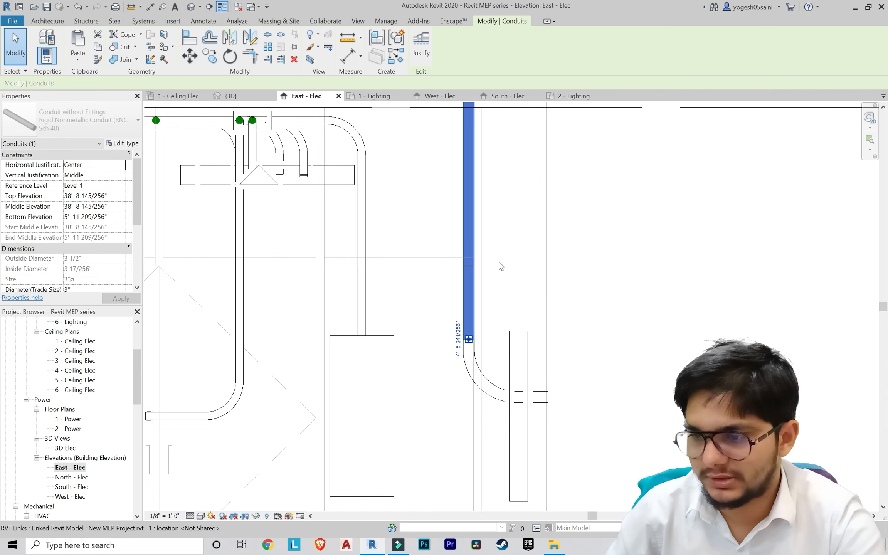
key("Escape")
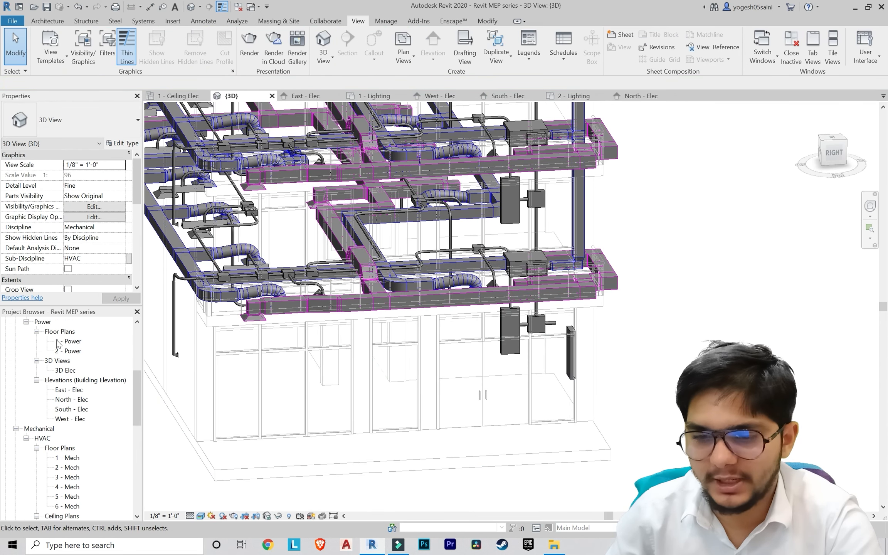
Step: Open the 1 - Ceiling Elec plan and inspect the short 3" conduit leaving the riser's junction box
scroll(73, 458, "down", 7)
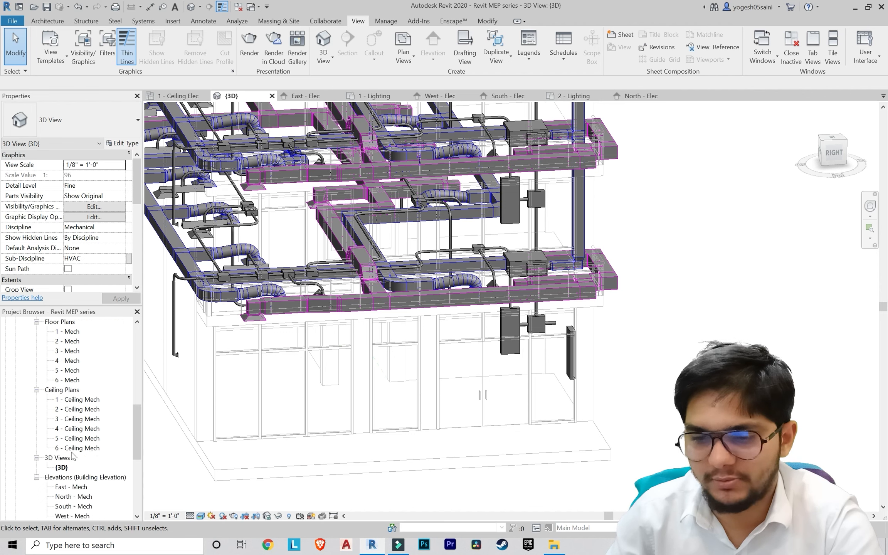
scroll(74, 451, "up", 9)
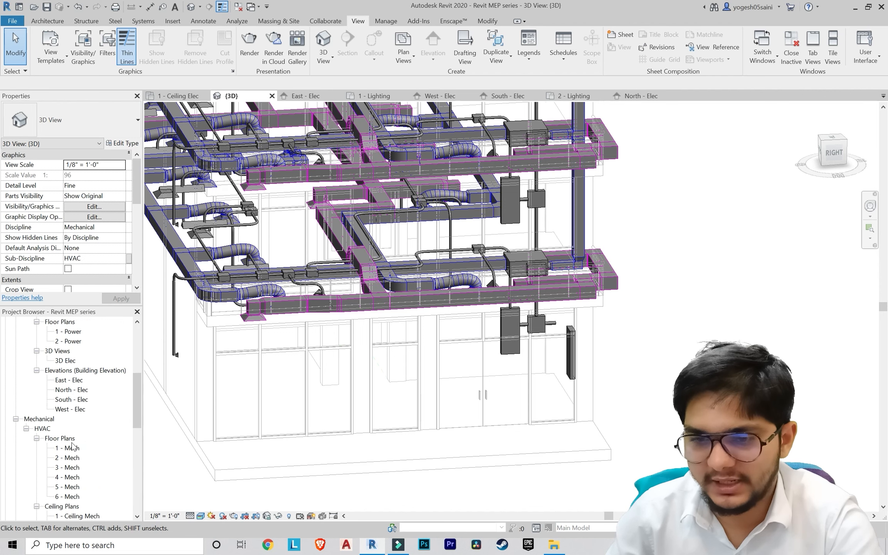
double_click(79, 351)
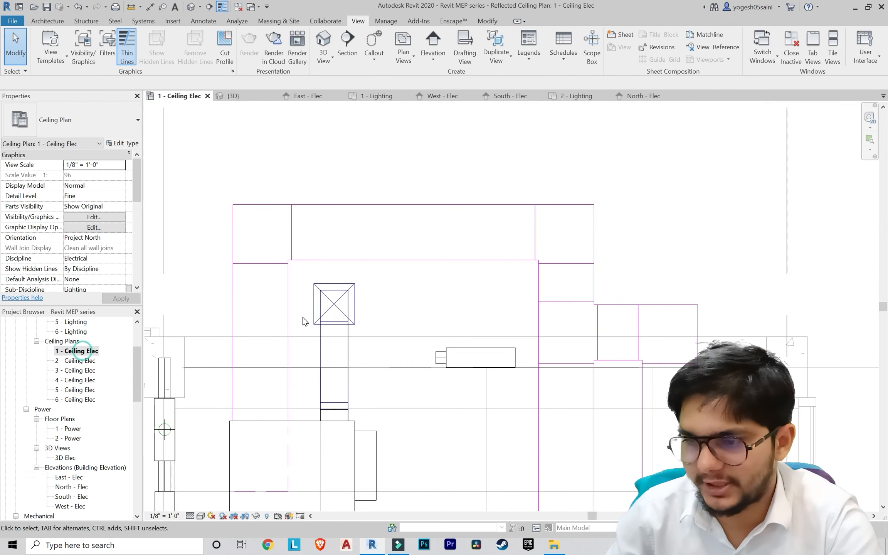
middle_click_drag(303, 317, 382, 352)
scroll(300, 318, "up", 5)
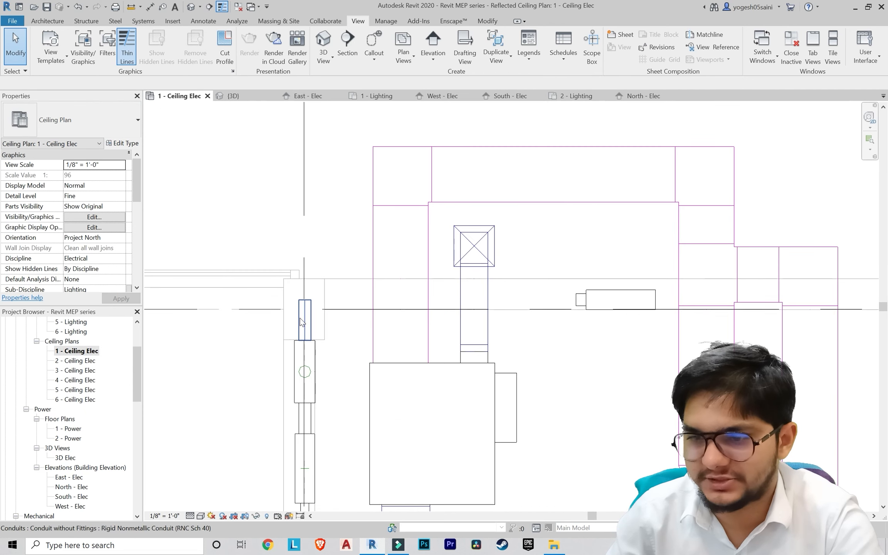
left_click(313, 296)
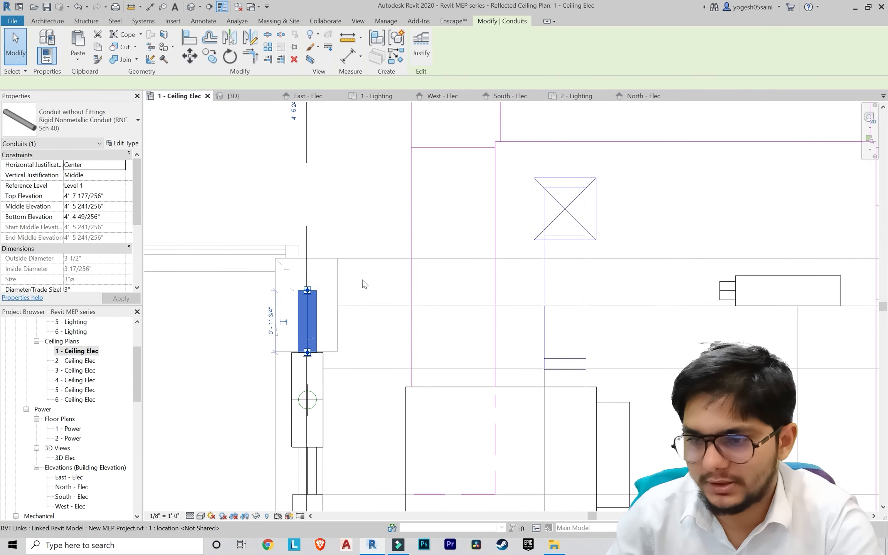
left_click(349, 169)
Step: Try to draw a 3" conduit at 4' 5 241/256" from the 600 A panelboard's stub to the end of the junction box conduit
left_click(141, 21)
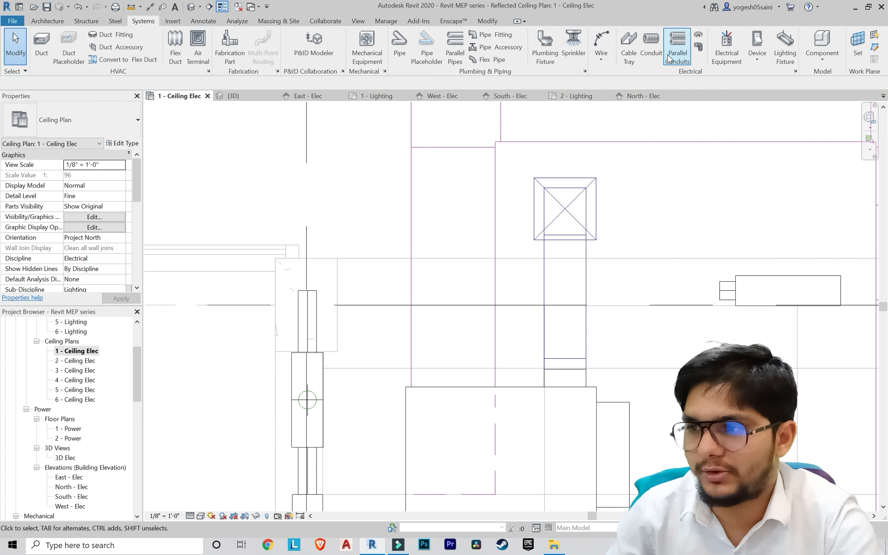
left_click(649, 56)
scroll(547, 251, "down", 1)
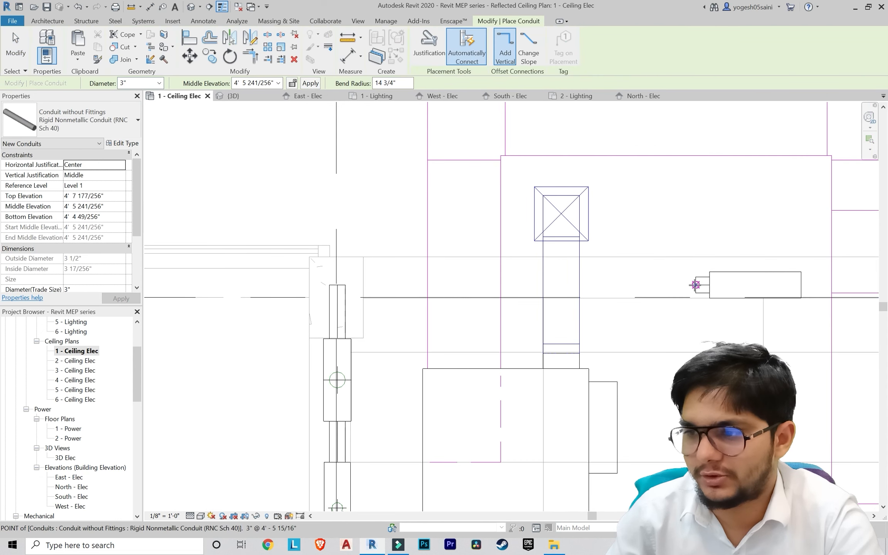
left_click(696, 284)
scroll(388, 287, "up", 1)
left_click(321, 284)
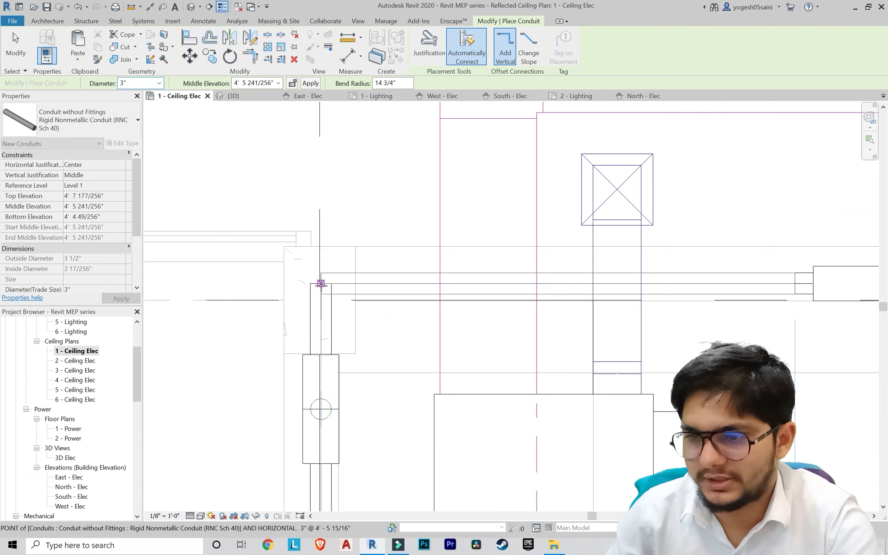
key("Escape")
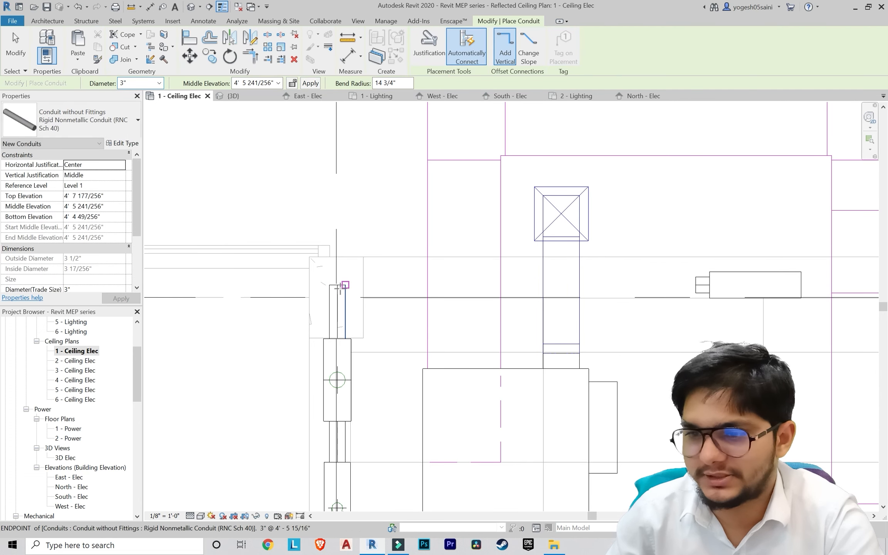
key("Escape")
key("Escape")
Step: Delete the short 3" conduit stub on the side of the 600 A panelboard in the ceiling plan
scroll(204, 308, "down", 2)
scroll(81, 418, "down", 7)
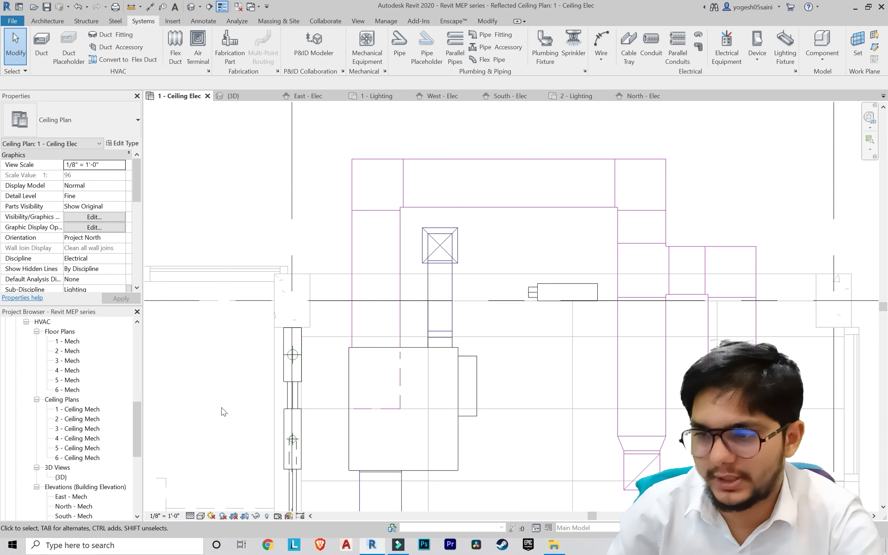
scroll(444, 431, "up", 1)
left_click(560, 250)
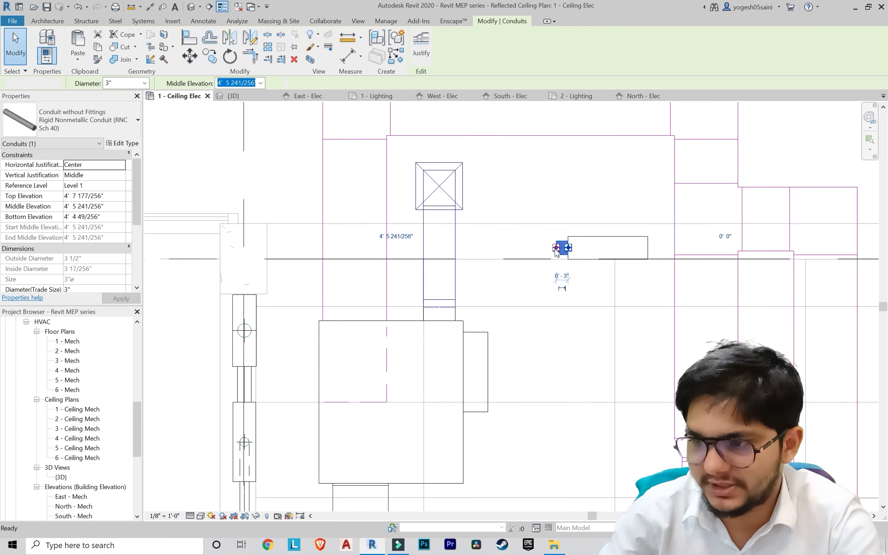
key("Delete")
Step: Open the East - Mech elevation and look at the building's lower floors
scroll(96, 417, "down", 4)
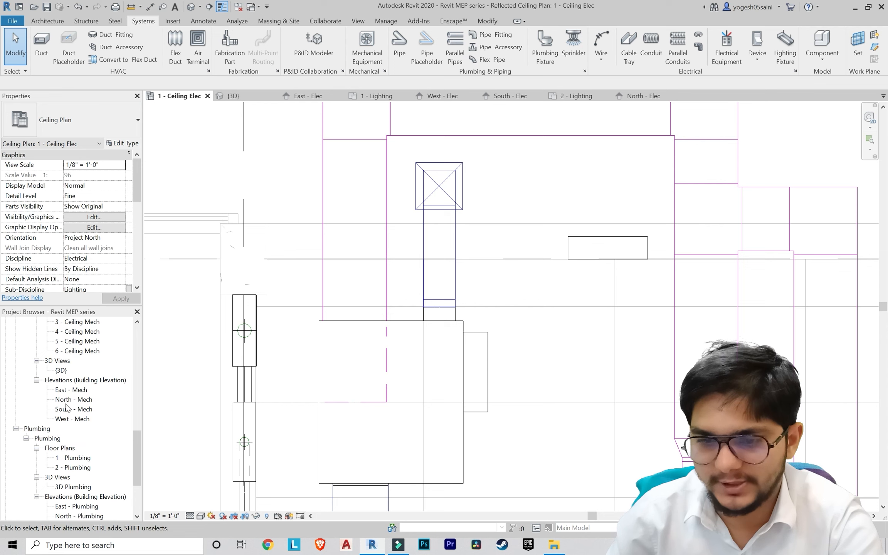
double_click(67, 390)
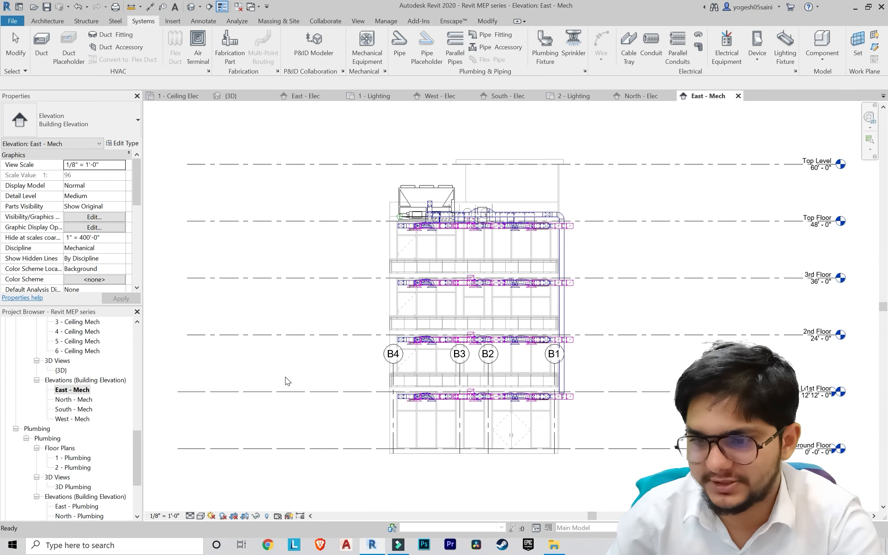
scroll(540, 416, "up", 2)
scroll(67, 399, "up", 3)
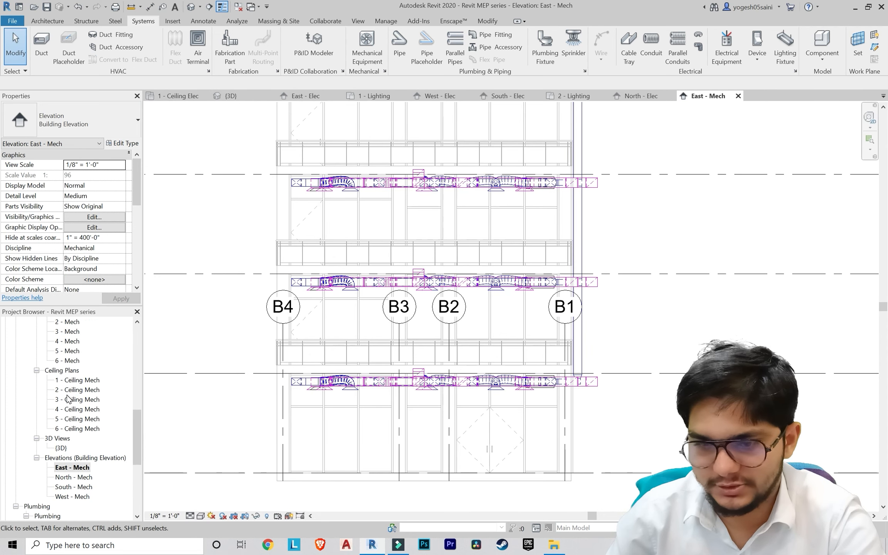
Step: Return to the East - Elec elevation and examine the conduit riser above the ground-floor junction box
scroll(67, 399, "up", 9)
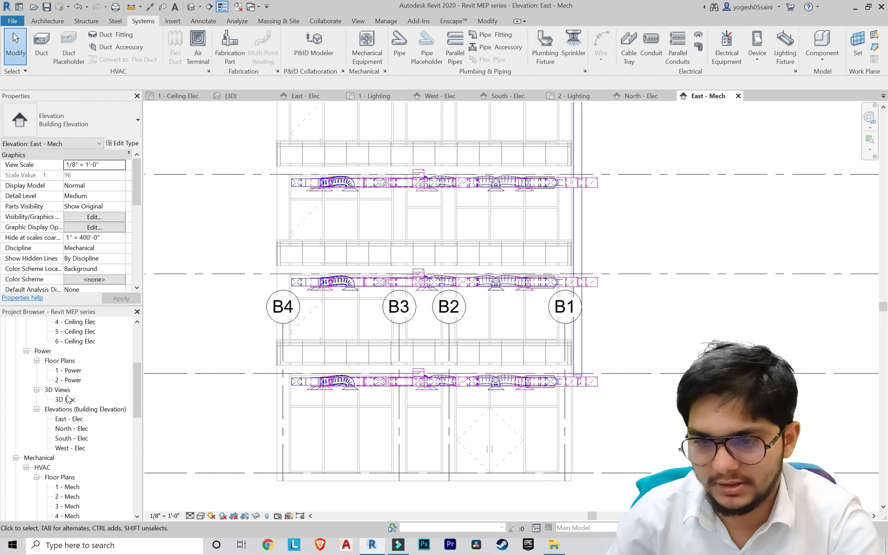
scroll(79, 395, "up", 2)
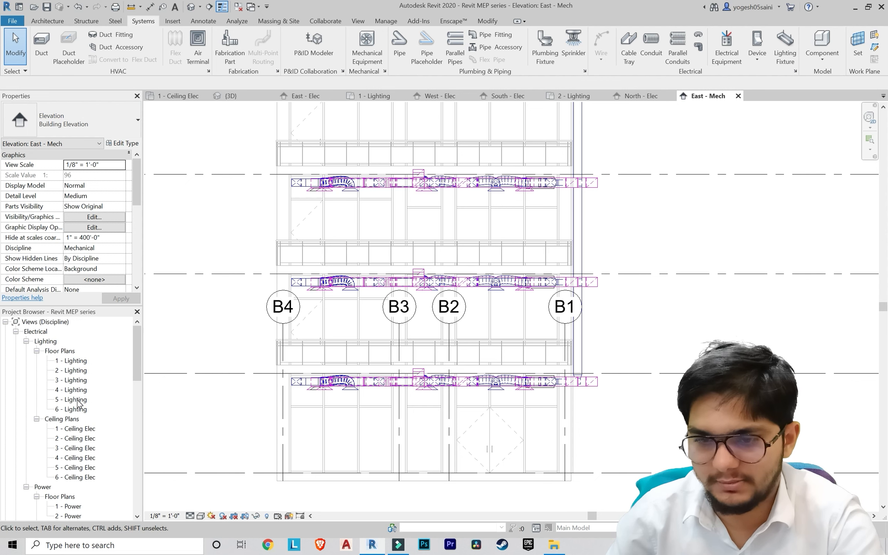
scroll(78, 403, "down", 5)
double_click(75, 399)
scroll(381, 387, "down", 5)
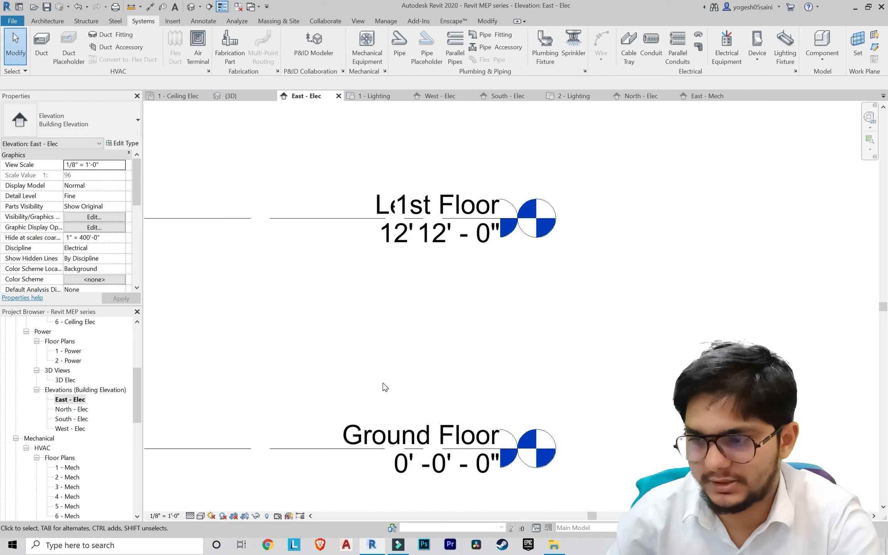
scroll(370, 387, "up", 10)
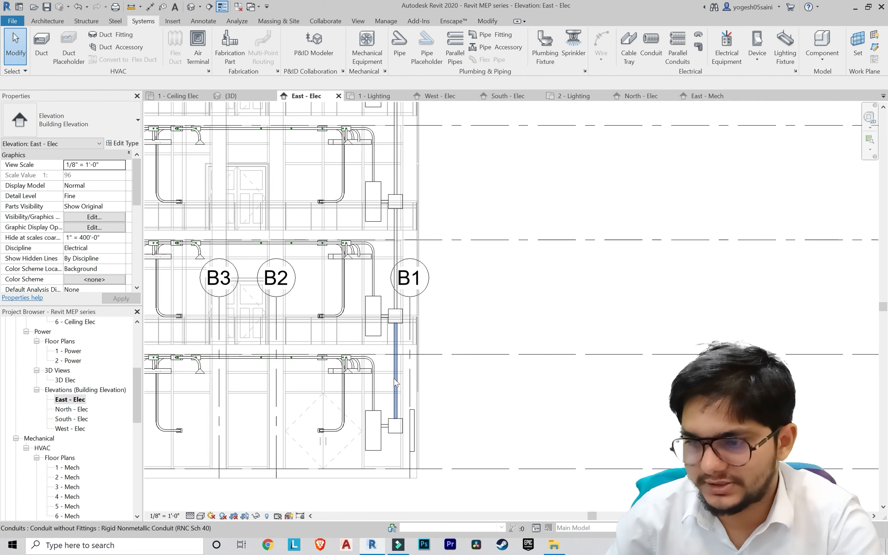
scroll(374, 384, "up", 4)
middle_click_drag(403, 384, 382, 394)
scroll(383, 393, "down", 3)
scroll(423, 388, "up", 2)
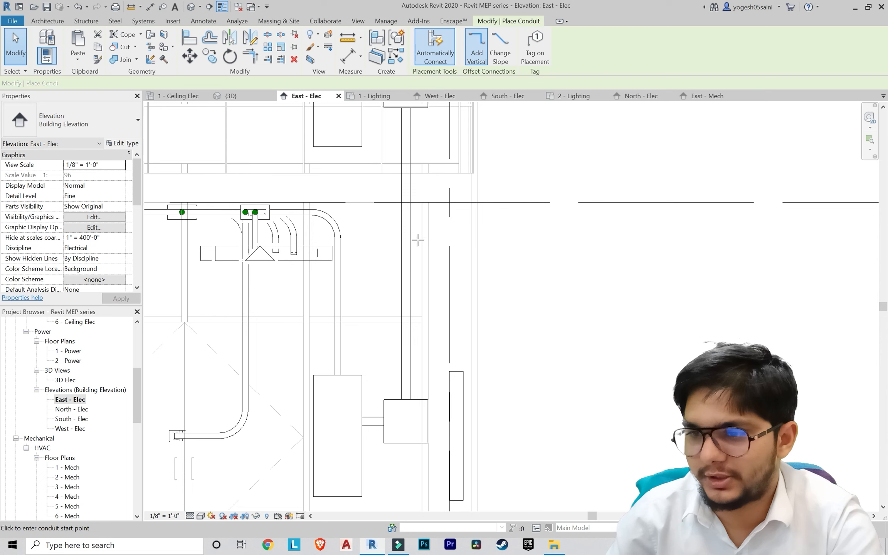
Step: Try to branch a short horizontal 3" conduit off the riser toward the 600 A panelboard at an elevation of about 10' 7"
scroll(405, 243, "up", 1)
left_click(405, 243)
scroll(464, 244, "up", 3)
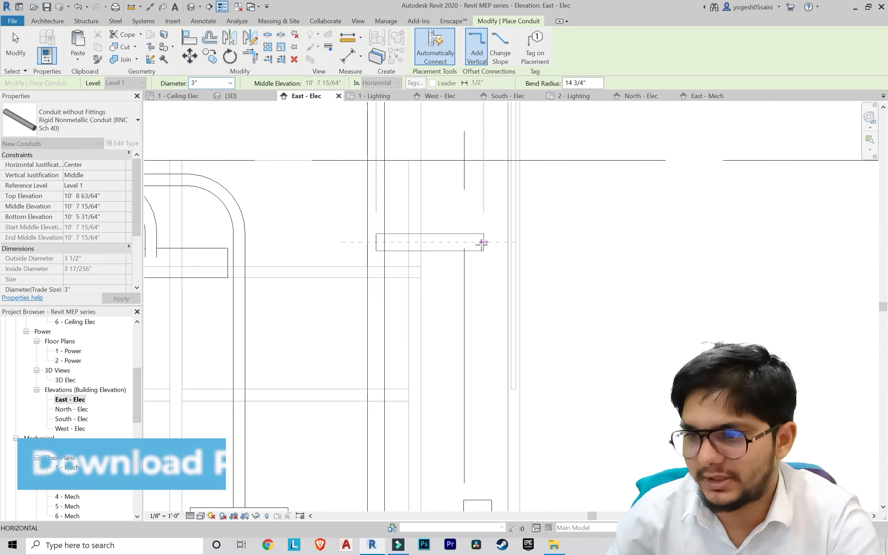
scroll(482, 245, "down", 4)
scroll(482, 244, "down", 3)
scroll(482, 245, "up", 4)
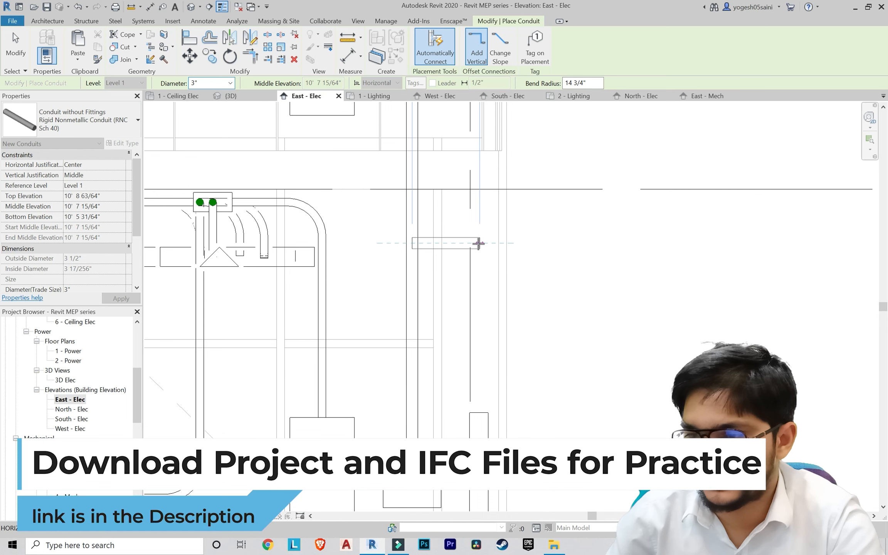
left_click(478, 243)
key("Escape")
key("Escape")
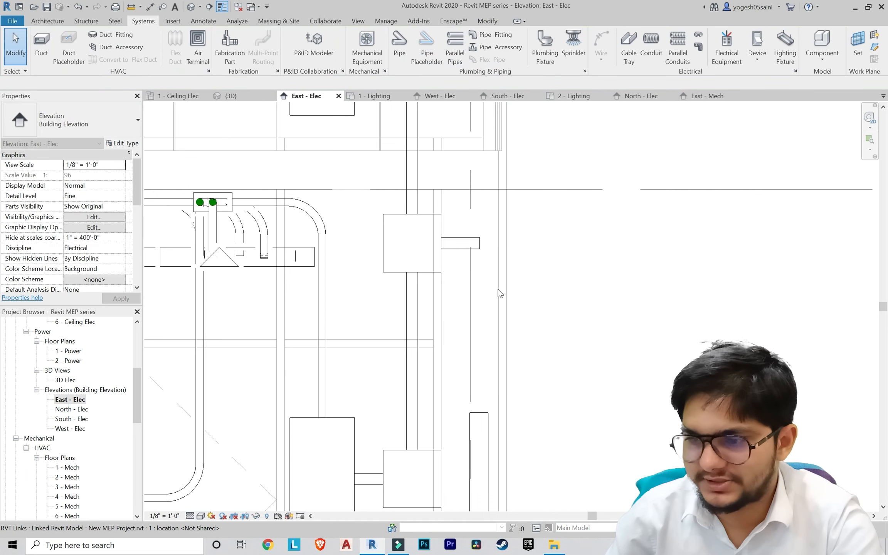
scroll(498, 290, "down", 2)
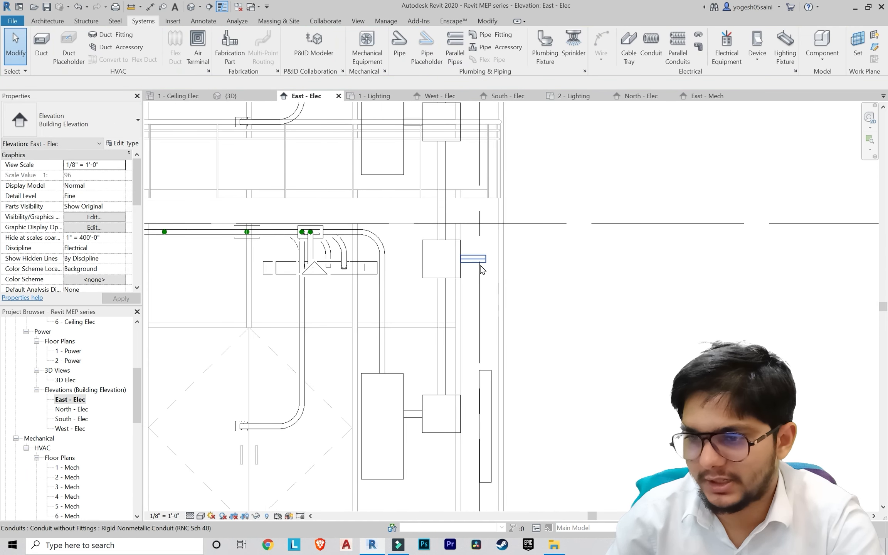
scroll(481, 268, "up", 1)
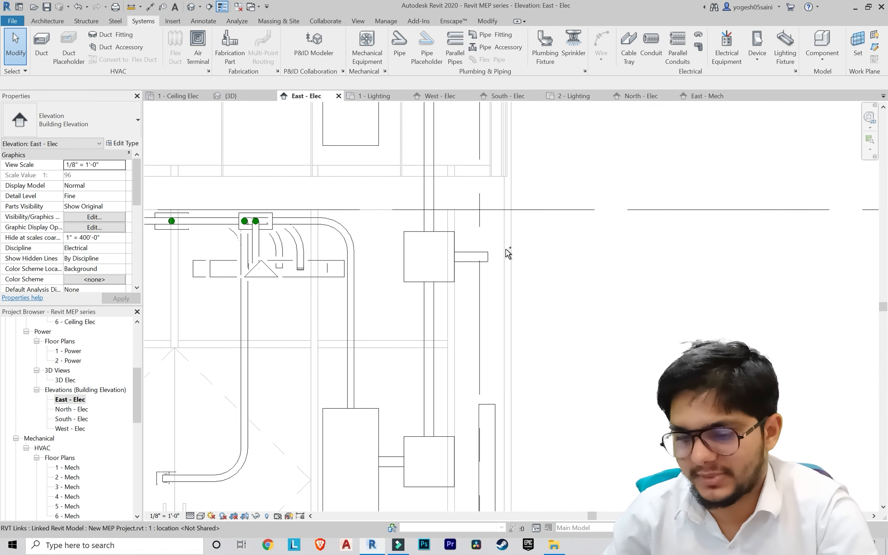
scroll(506, 248, "down", 3)
middle_click_drag(427, 256, 452, 298)
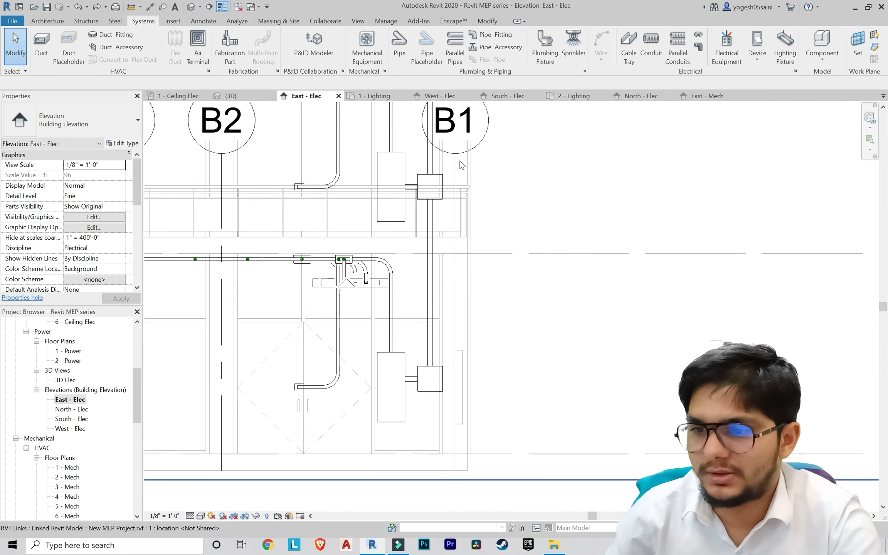
Step: Branch a short horizontal 3" conduit off the riser toward the ground-floor panelboard's vertical conduit at an elevation of about 11' 8"
left_click(652, 45)
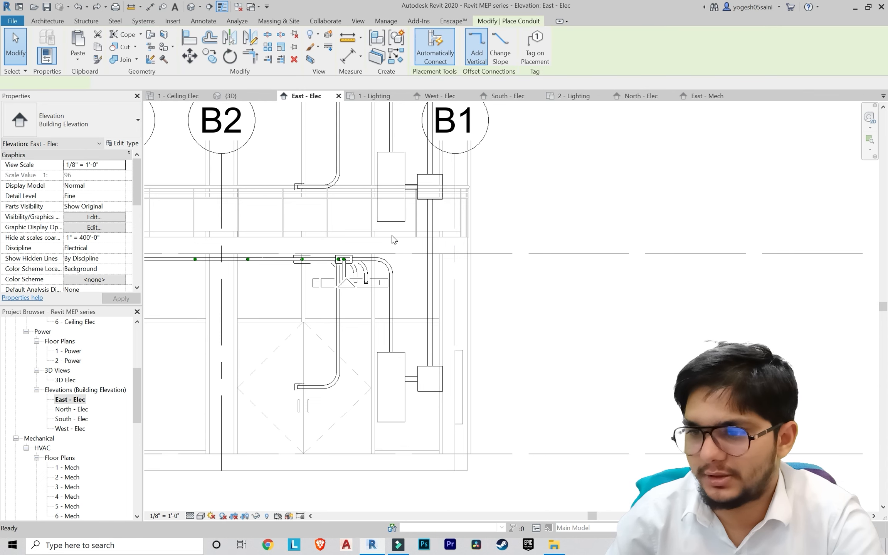
scroll(397, 238, "up", 4)
left_click(467, 255)
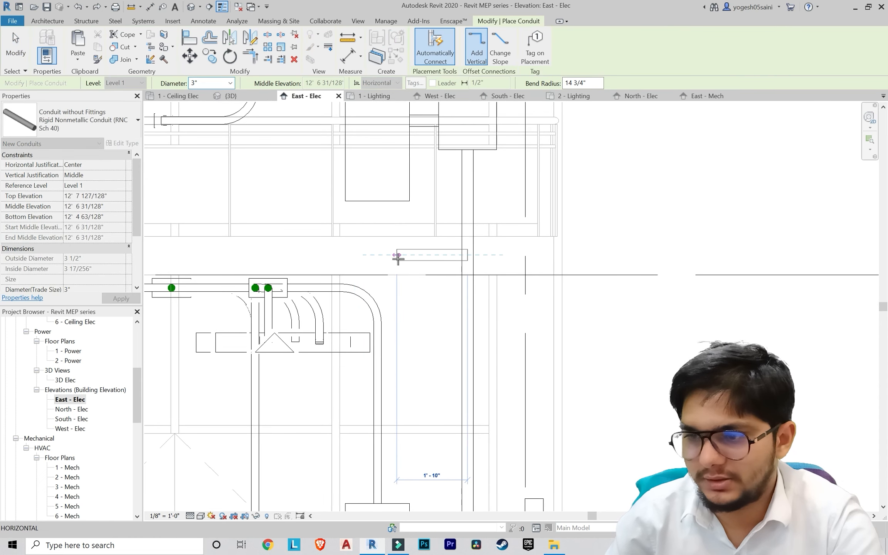
key("Escape")
scroll(464, 285, "up", 1)
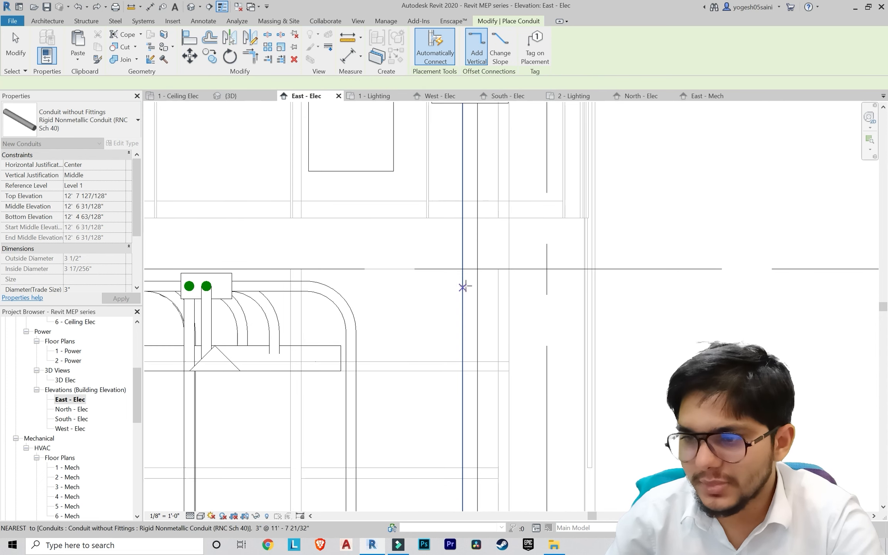
left_click(470, 284)
left_click(376, 283)
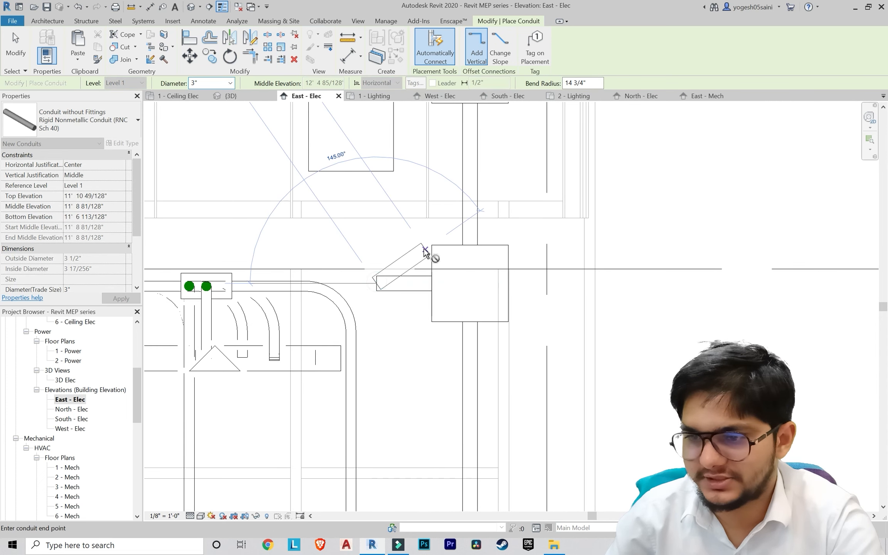
key("Escape")
Step: Lengthen the new horizontal branch to about 1' 6", in line with the vertical conduit of the ground-floor panelboard
scroll(65, 381, "up", 5)
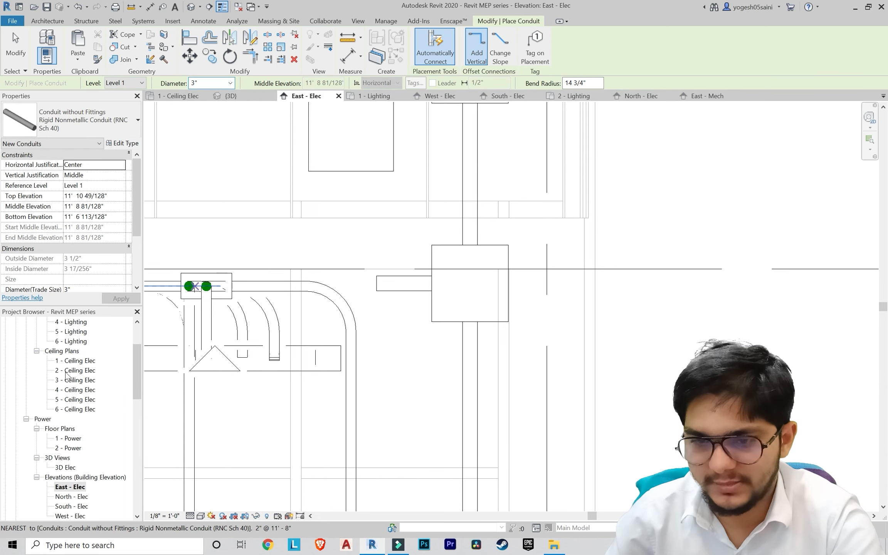
double_click(81, 409)
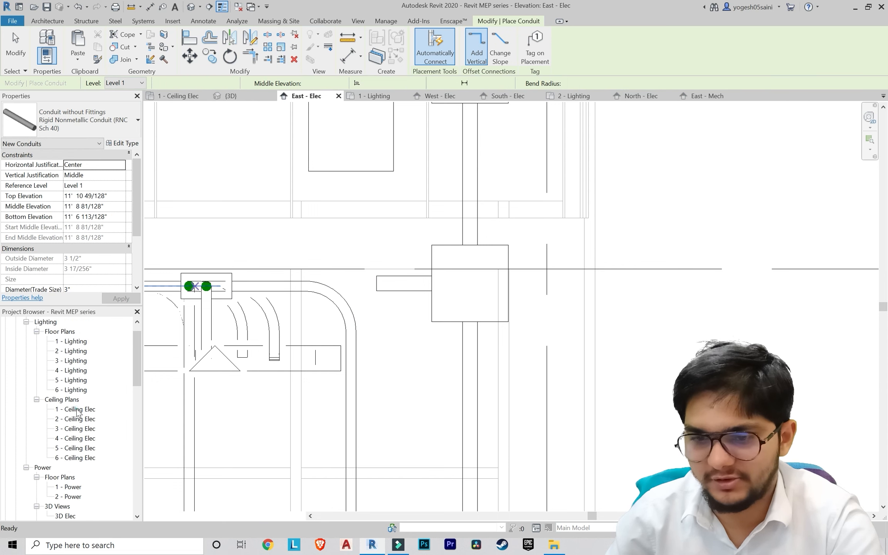
scroll(498, 318, "down", 3)
scroll(322, 359, "up", 2)
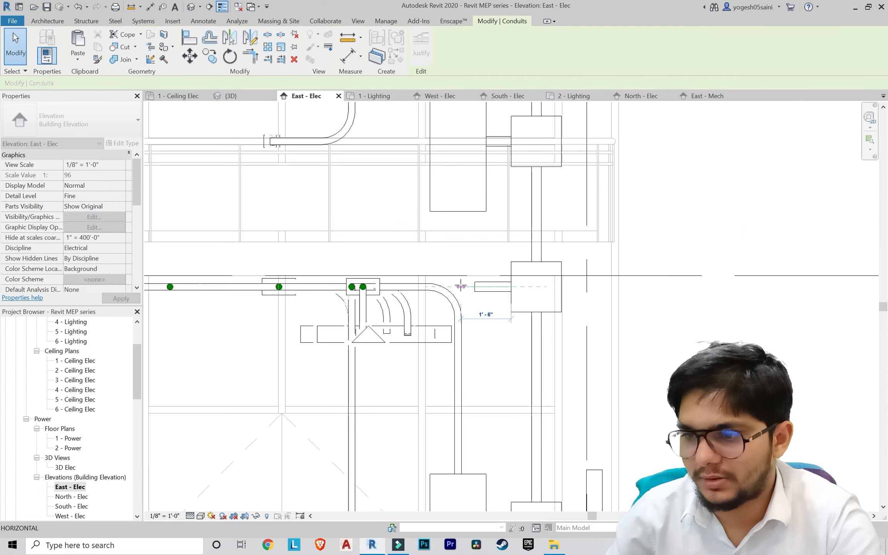
left_click_drag(462, 286, 461, 287)
key("Escape")
scroll(466, 270, "down", 1)
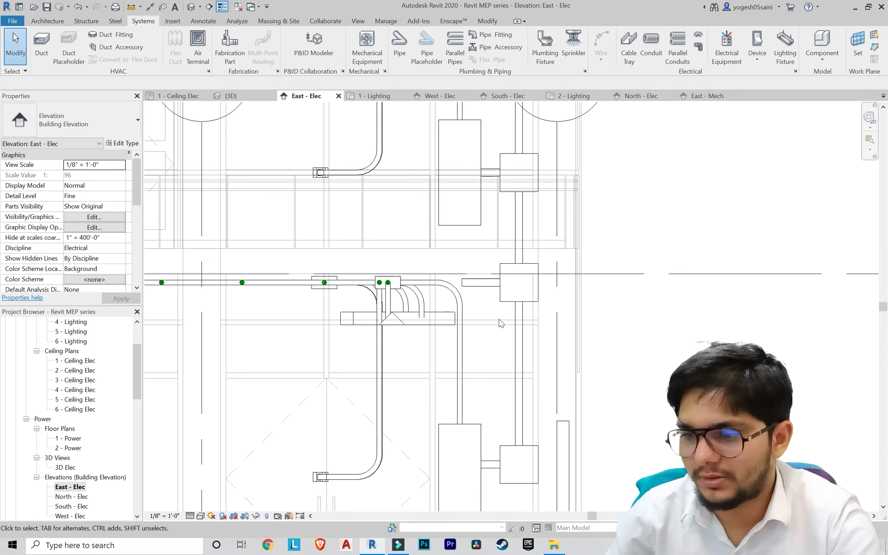
Step: Open the 1 - Ceiling Elec plan and temporarily hide the short lower 3" conduit between the junction box and the 400 A panelboard
double_click(77, 361)
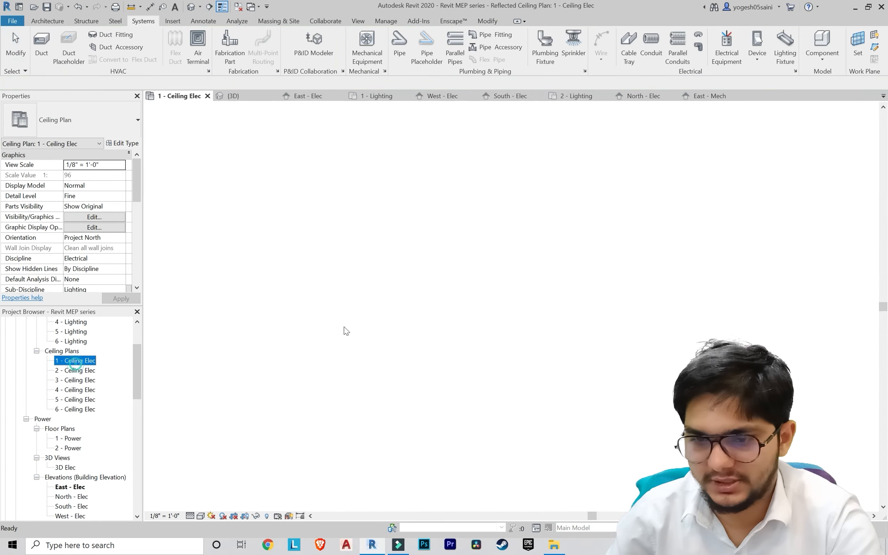
scroll(389, 341, "up", 3)
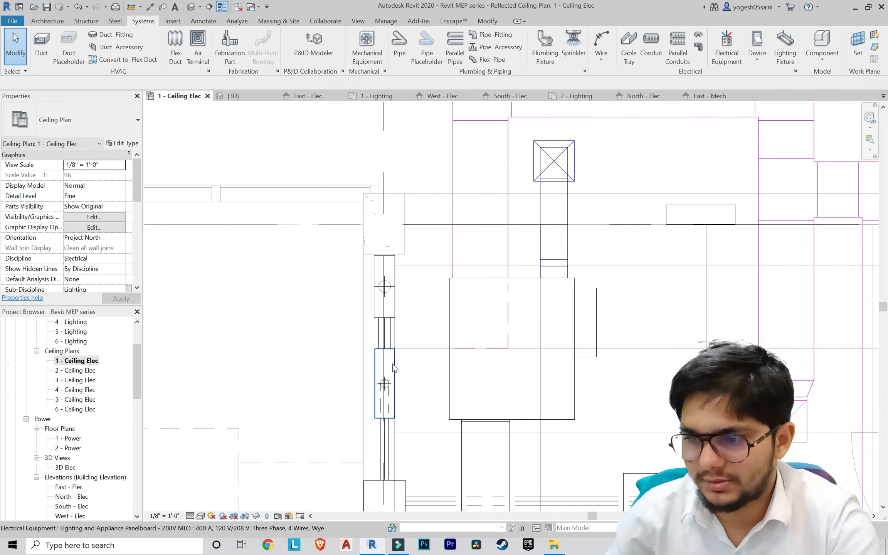
scroll(388, 376, "down", 1)
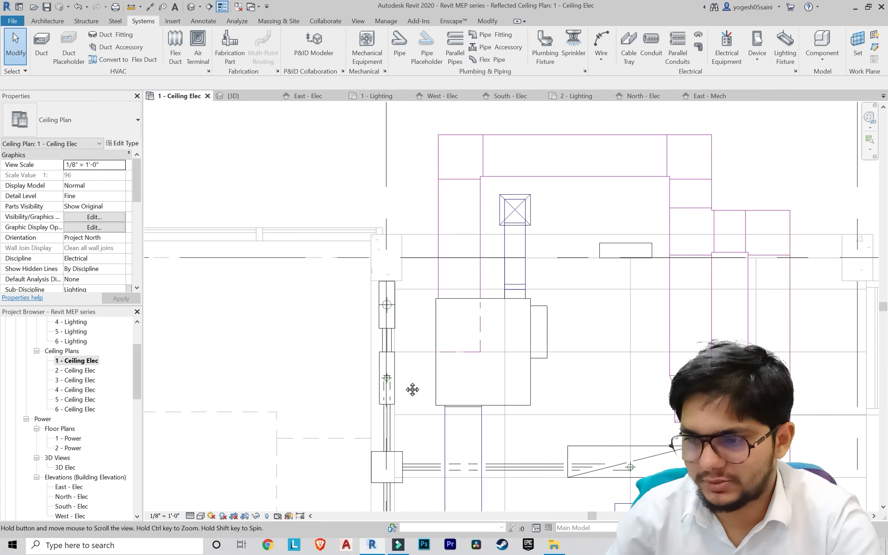
scroll(412, 389, "up", 3)
left_click(355, 324)
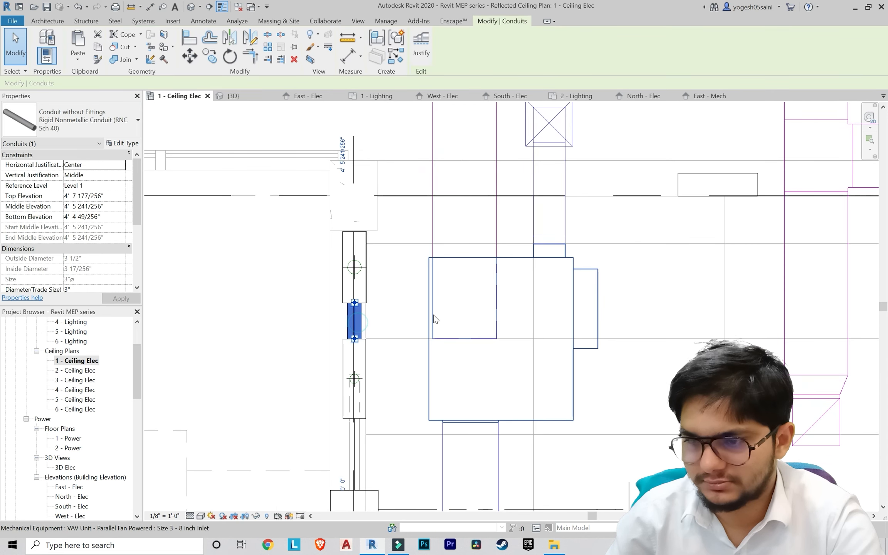
key("h")
key("h")
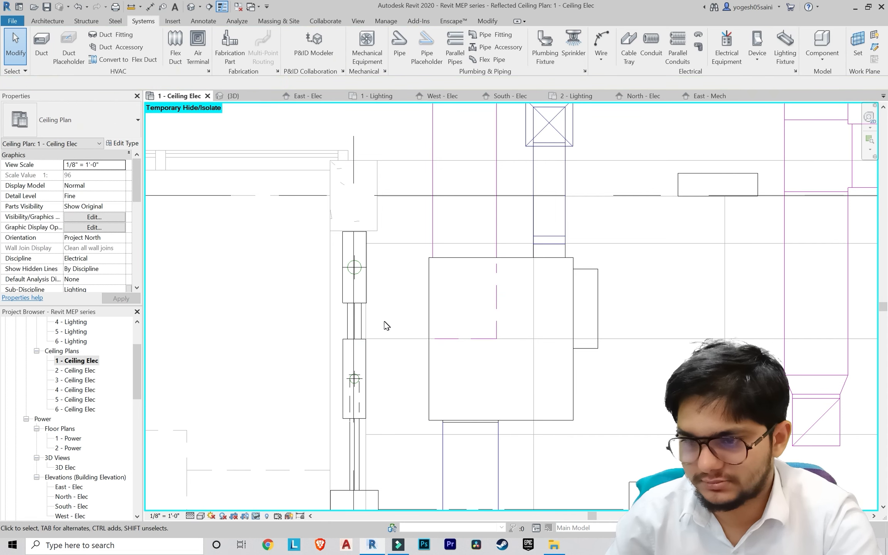
left_click(362, 332)
key("Escape")
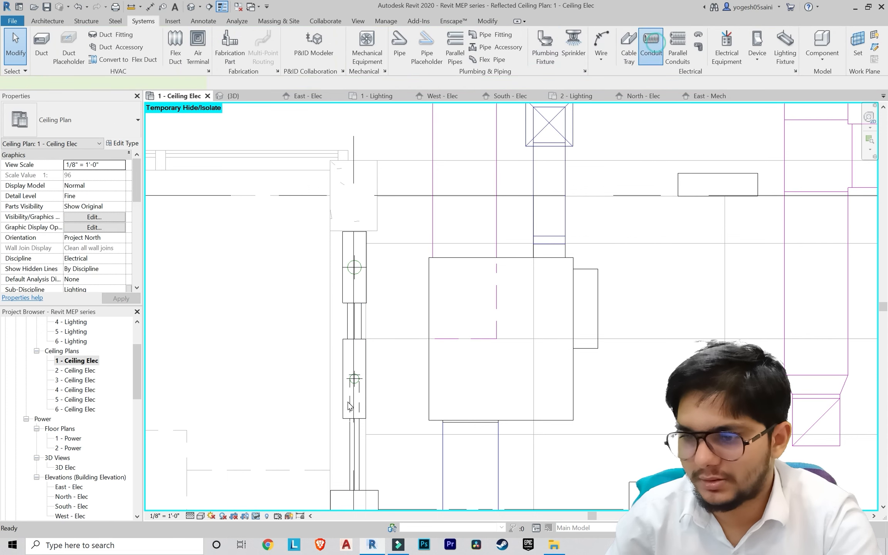
Step: Run a 3" conduit about 7' 6" sideways from the branch's end at about 11' 8" elevation, turning 90° to finish over the 600 A panelboard
left_click(355, 378)
scroll(471, 374, "down", 2)
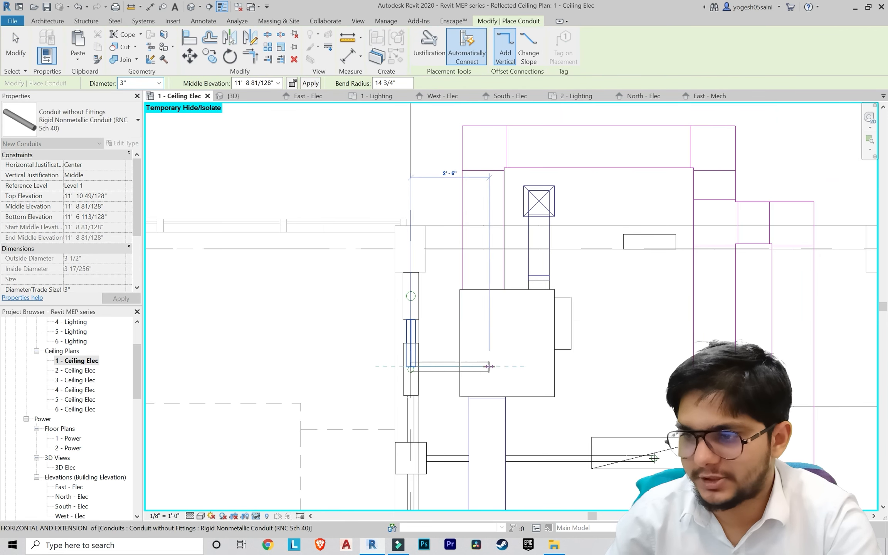
scroll(487, 368, "down", 1)
middle_click_drag(472, 376, 378, 382)
scroll(469, 369, "up", 2)
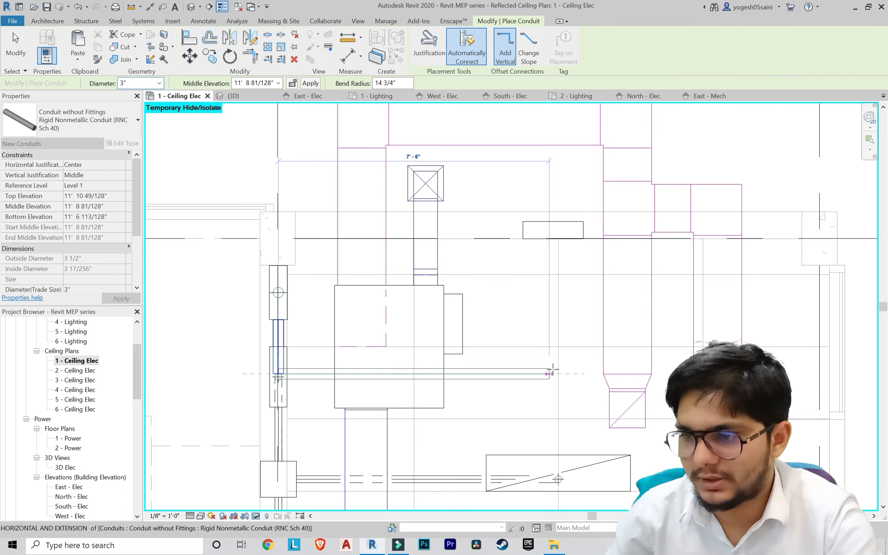
left_click(544, 297)
scroll(545, 293, "up", 2)
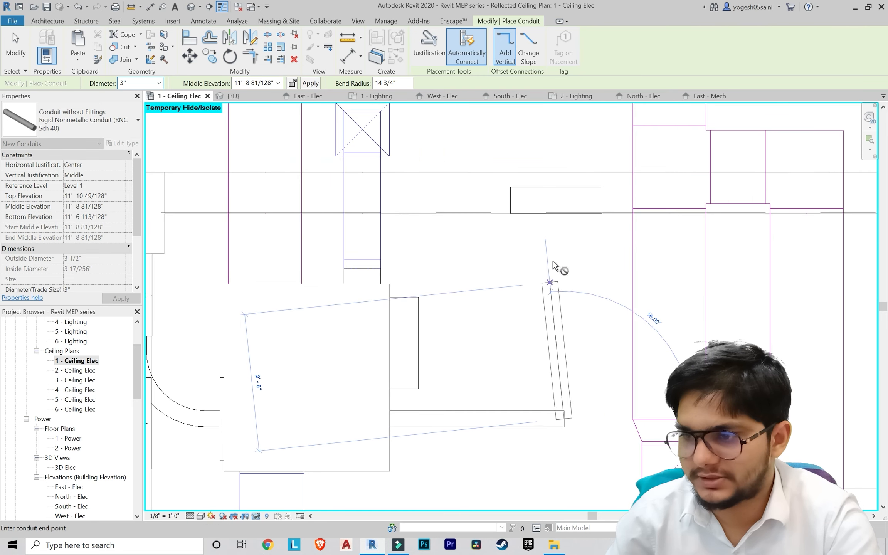
left_click(561, 203)
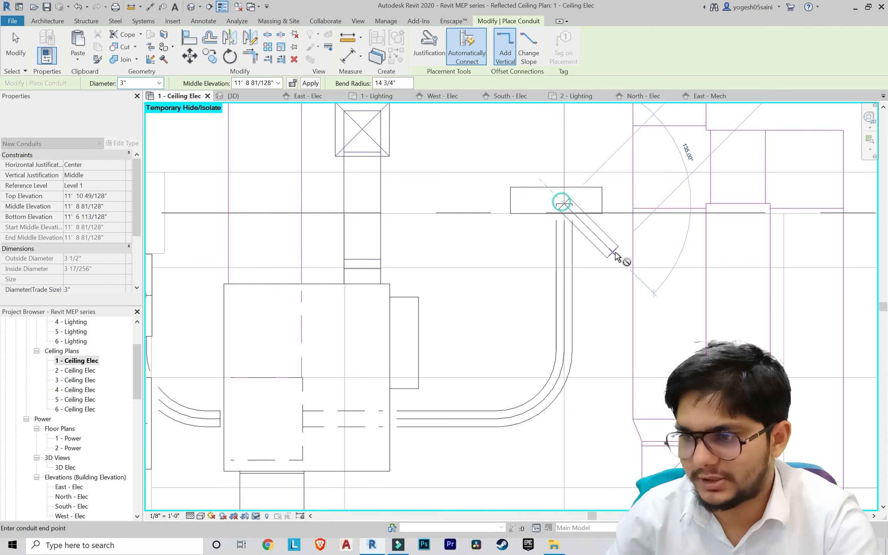
key("Escape")
key("Escape")
Step: In the East - Elec elevation, drop a vertical 3" conduit from the new run's end to just above the 600 A panelboard
scroll(84, 386, "down", 2)
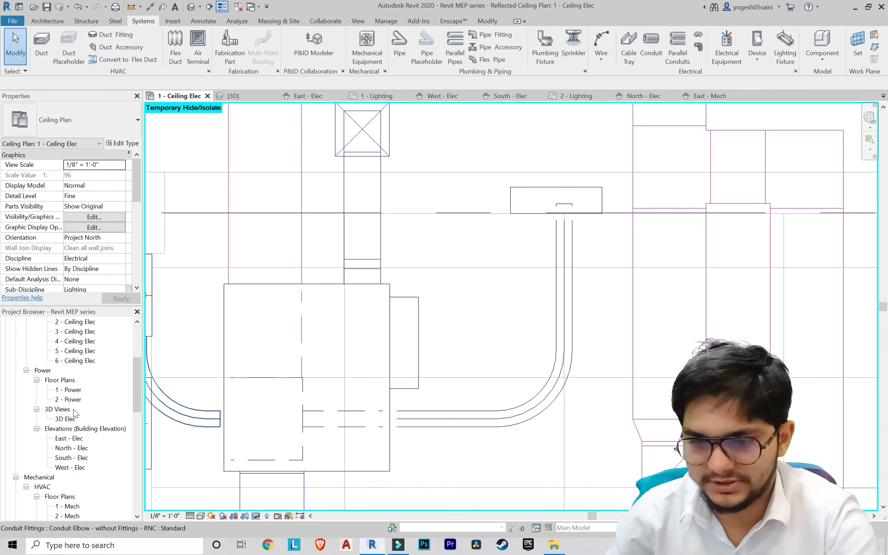
left_click(69, 419)
double_click(69, 421)
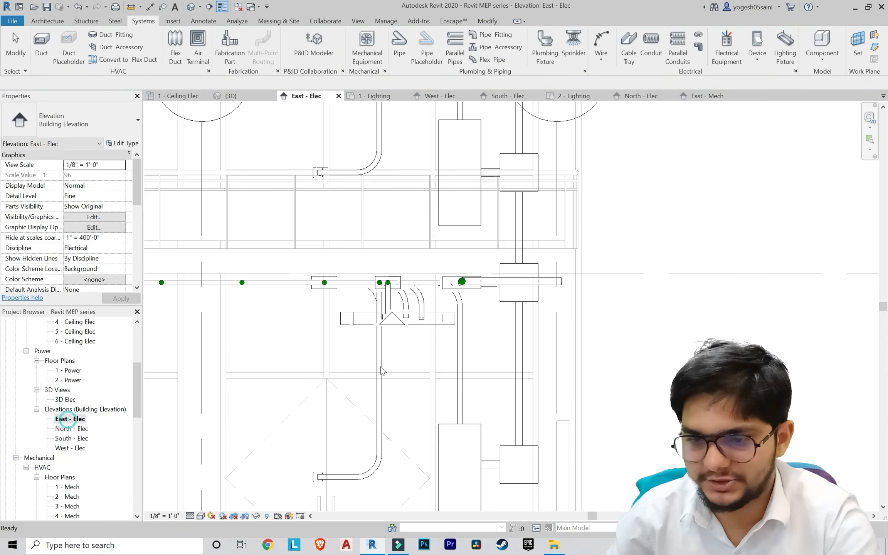
scroll(366, 357, "down", 2)
scroll(470, 349, "up", 2)
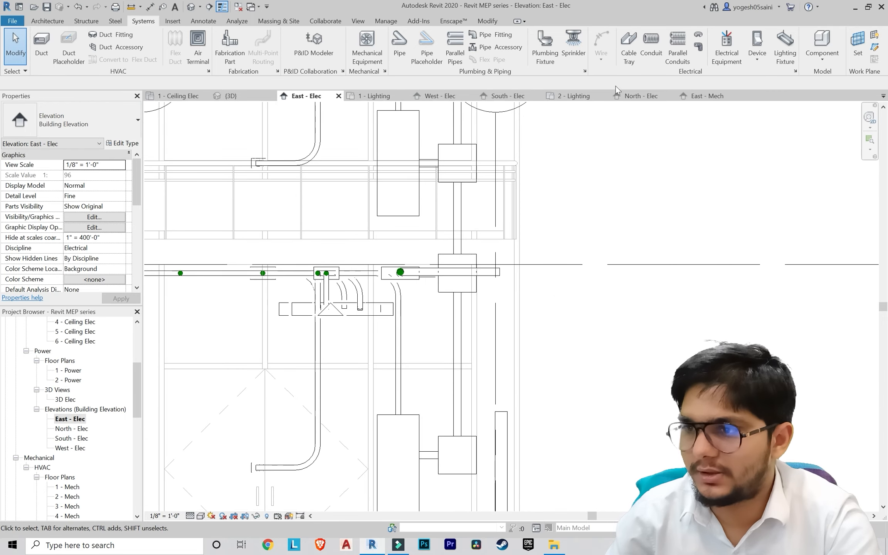
left_click(650, 52)
middle_click_drag(529, 259, 486, 263)
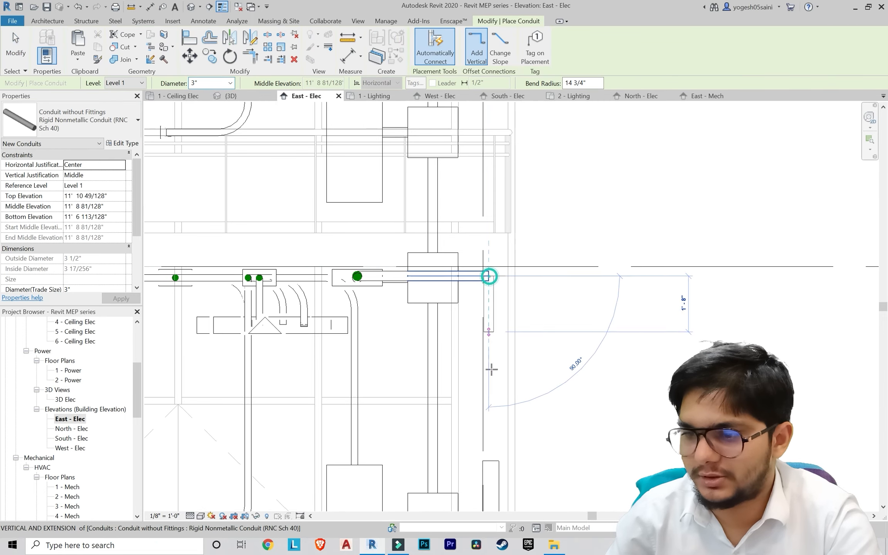
middle_click_drag(489, 366, 497, 237)
scroll(497, 236, "up", 3)
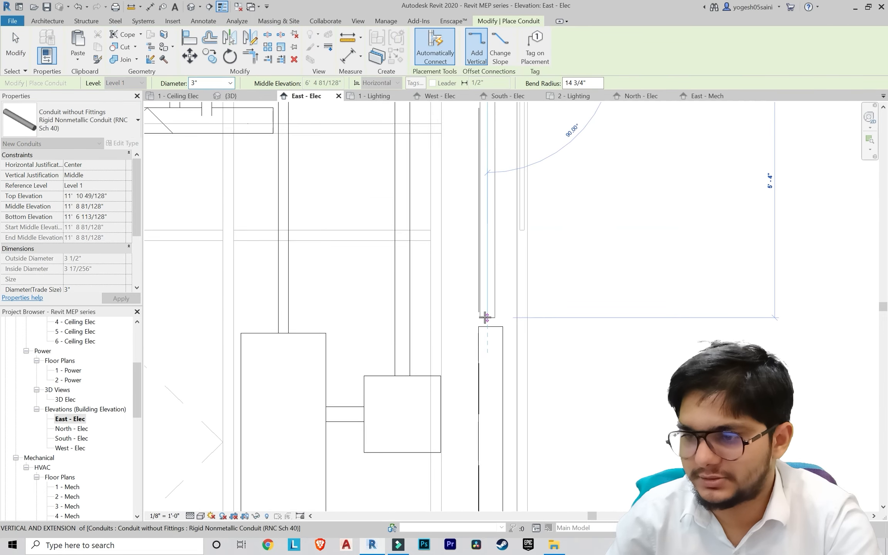
left_click(489, 292)
key("Escape")
key("Escape")
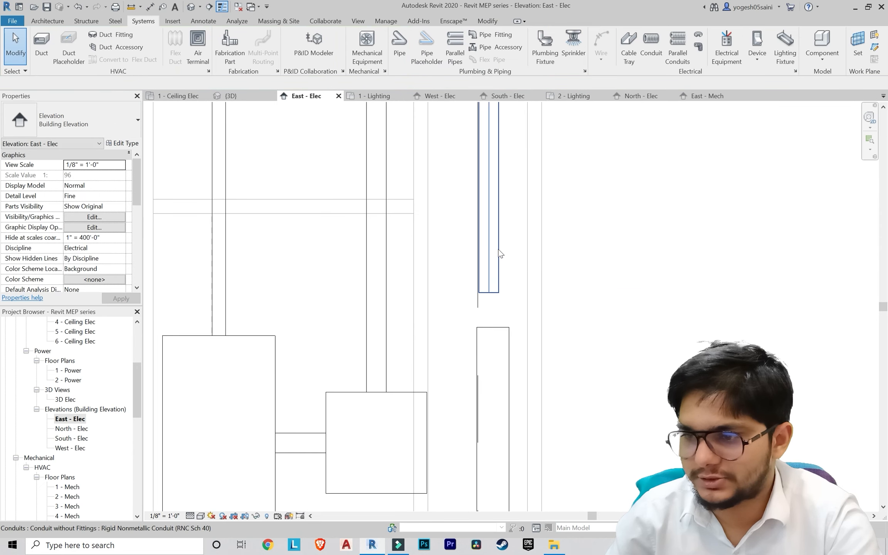